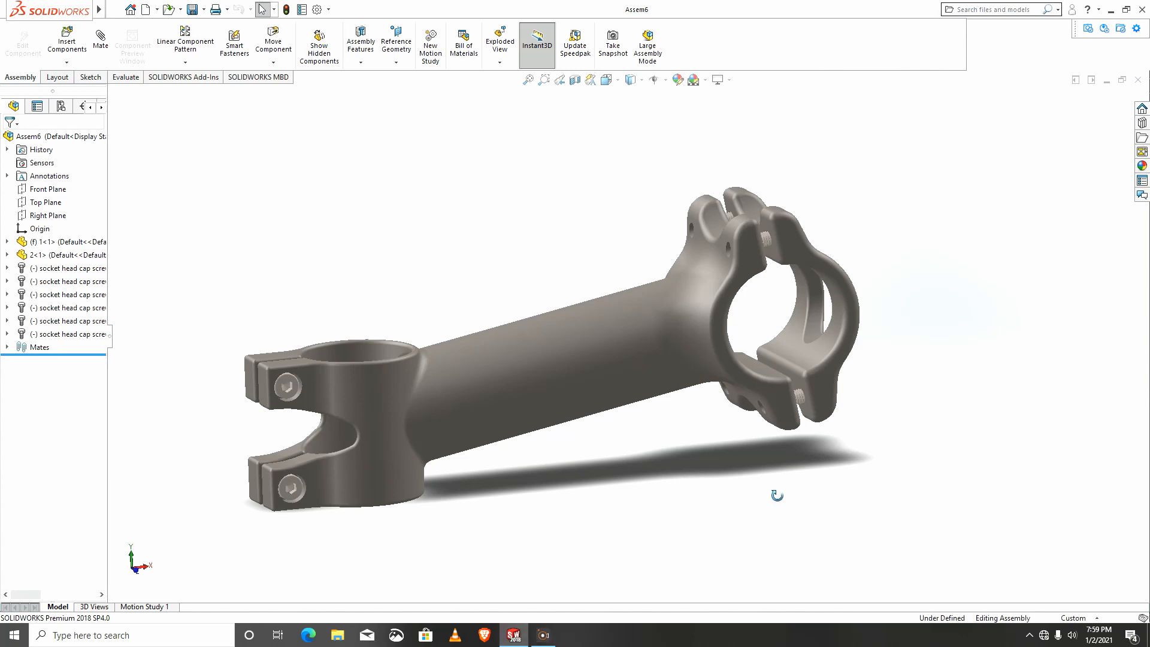
pyautogui.moveTo(775, 490); pyautogui.dragTo(825, 546, button='middle')
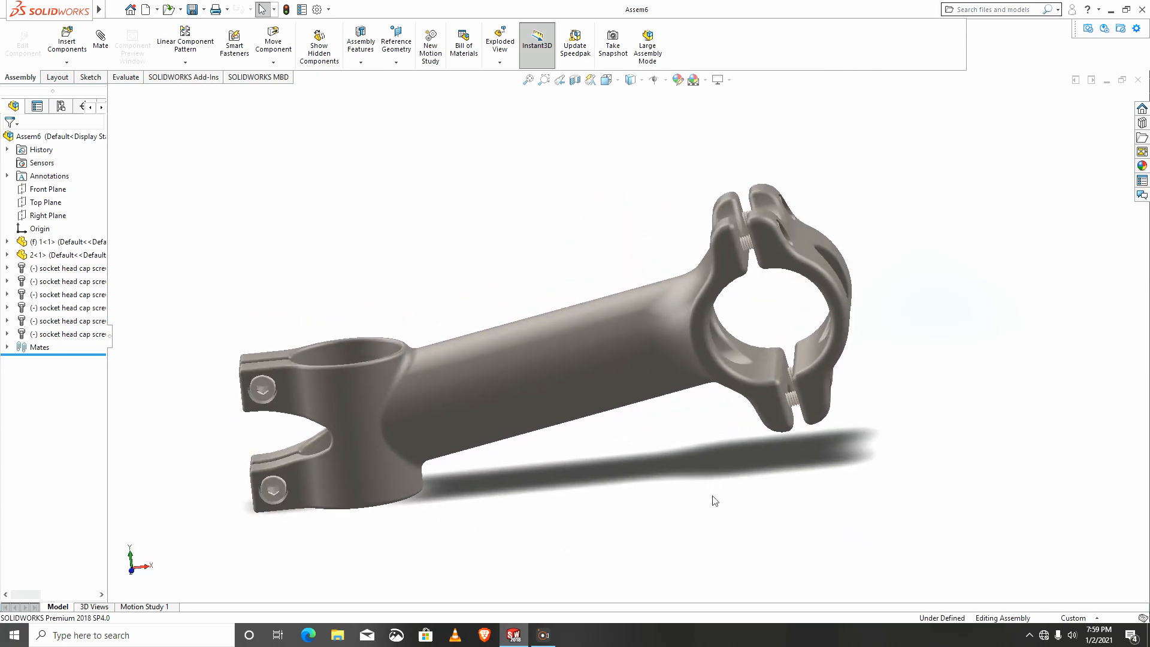
pyautogui.moveTo(448, 462); pyautogui.dragTo(491, 431, button='middle')
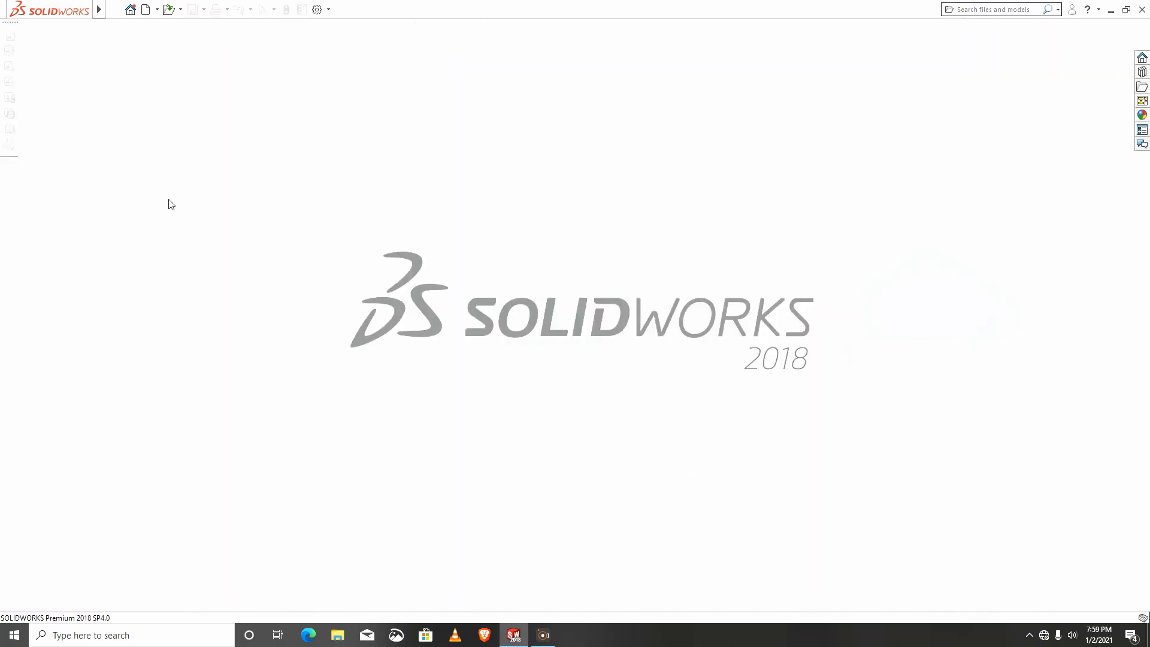
# Create a new part document and start a sketch on the Front Plane
pyautogui.click(155, 11)
pyautogui.click(161, 27)
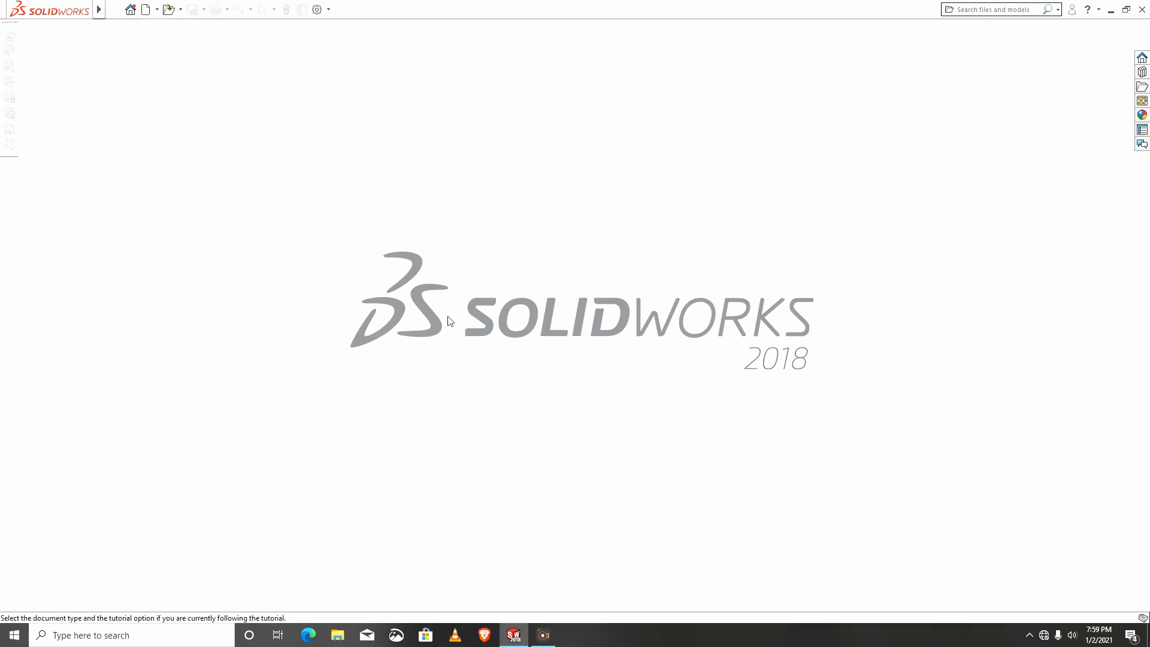
pyautogui.doubleClick(480, 283)
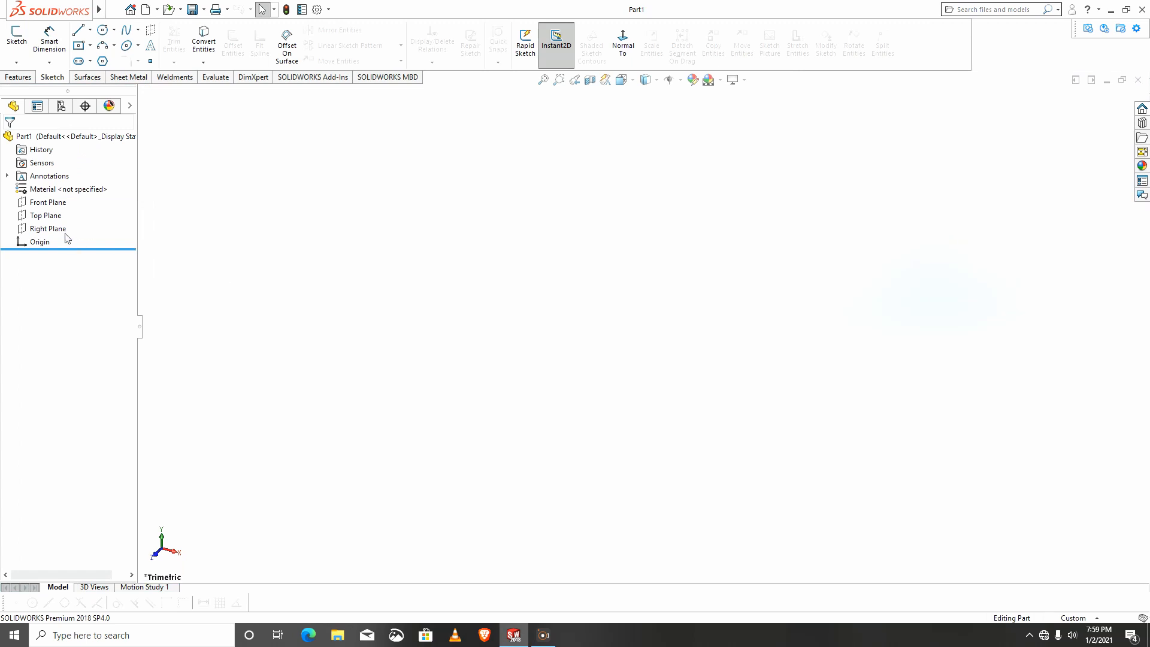
pyautogui.click(57, 202)
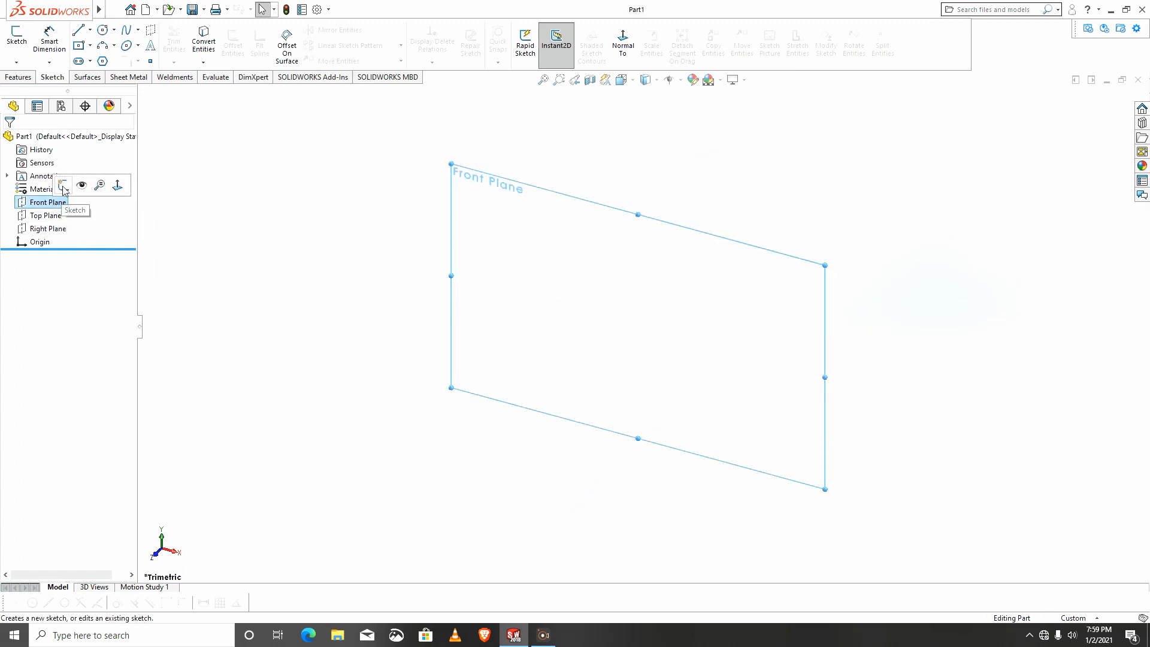
pyautogui.click(63, 190)
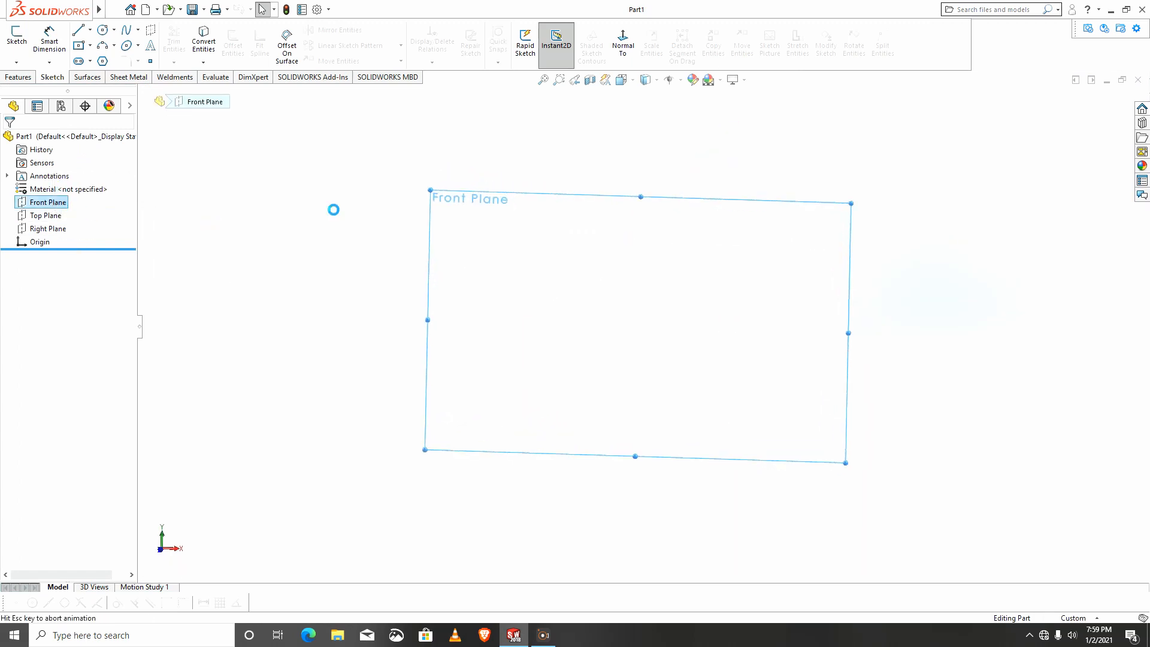
# Draw a corner rectangle about 38 mm wide and 108 mm tall, starting directly above the origin and extending right and below it
pyautogui.click(89, 46)
pyautogui.click(101, 59)
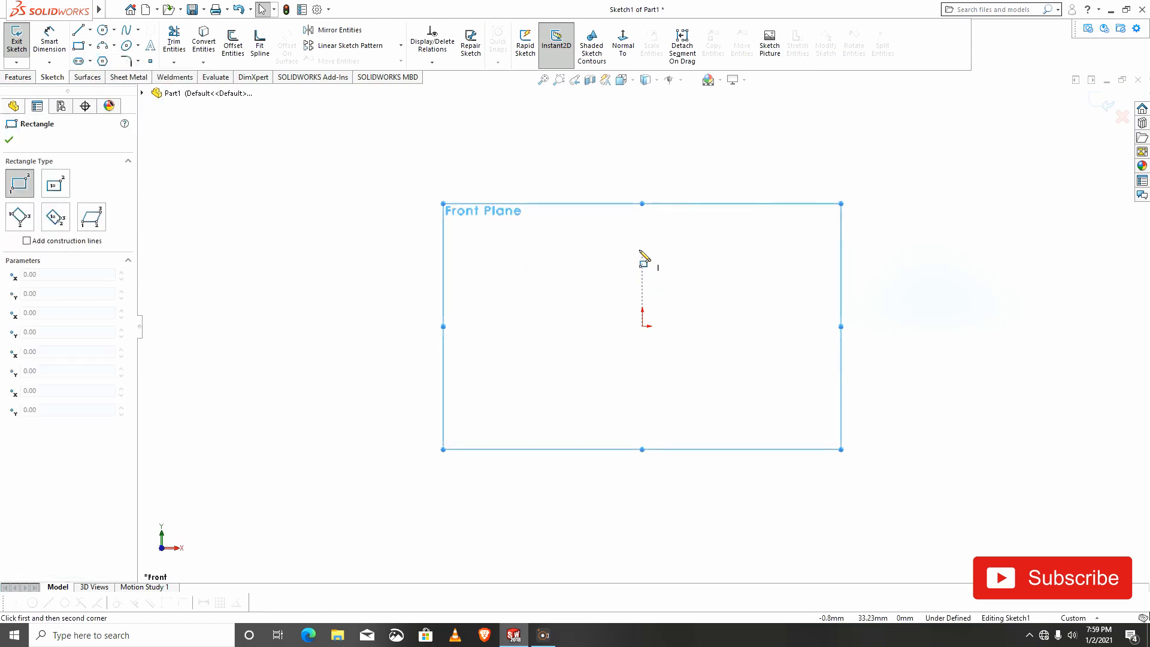
pyautogui.click(642, 219)
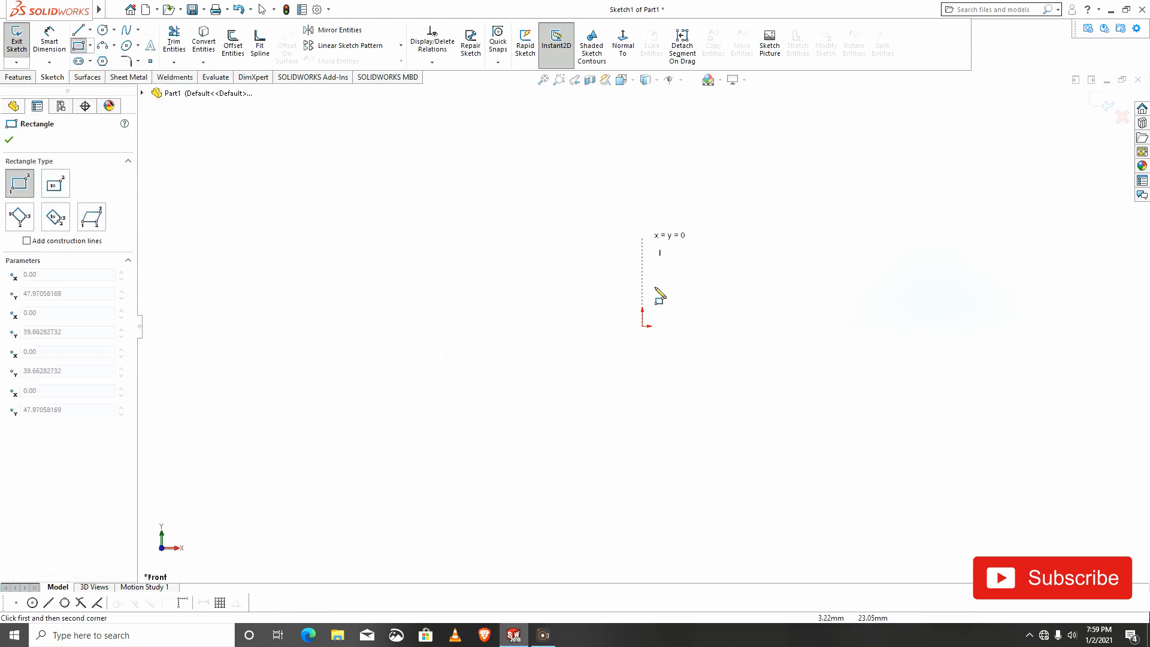
pyautogui.click(726, 459)
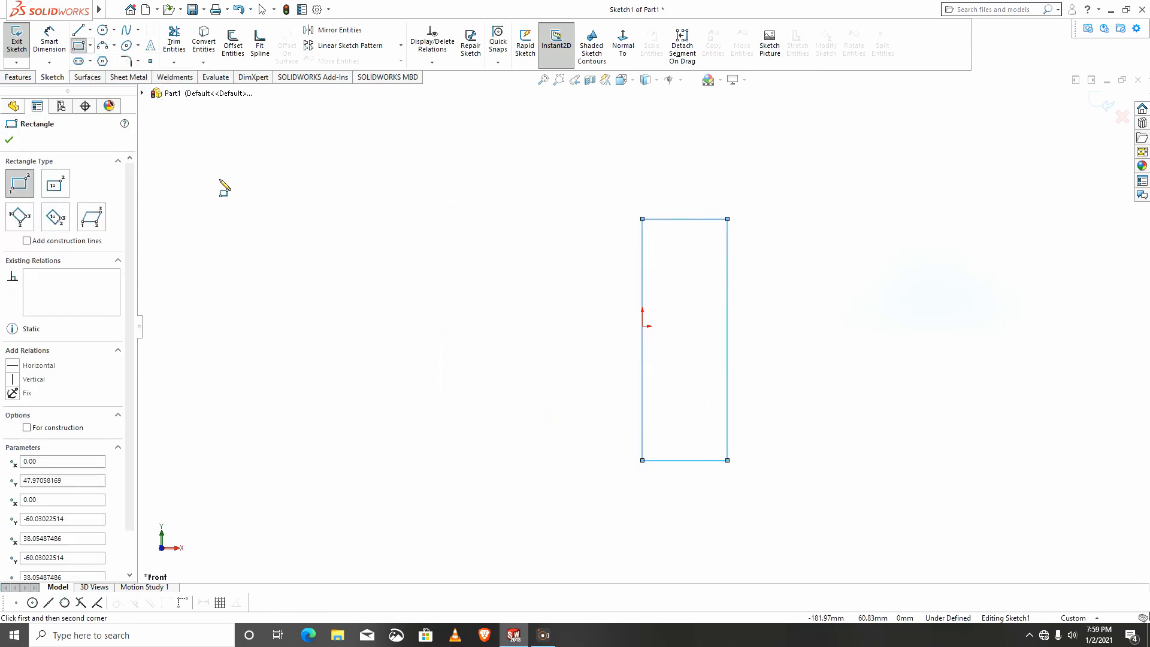
# Dimension the rectangle to a height of 40 mm and a width of 17 mm
pyautogui.click(52, 36)
pyautogui.click(728, 393)
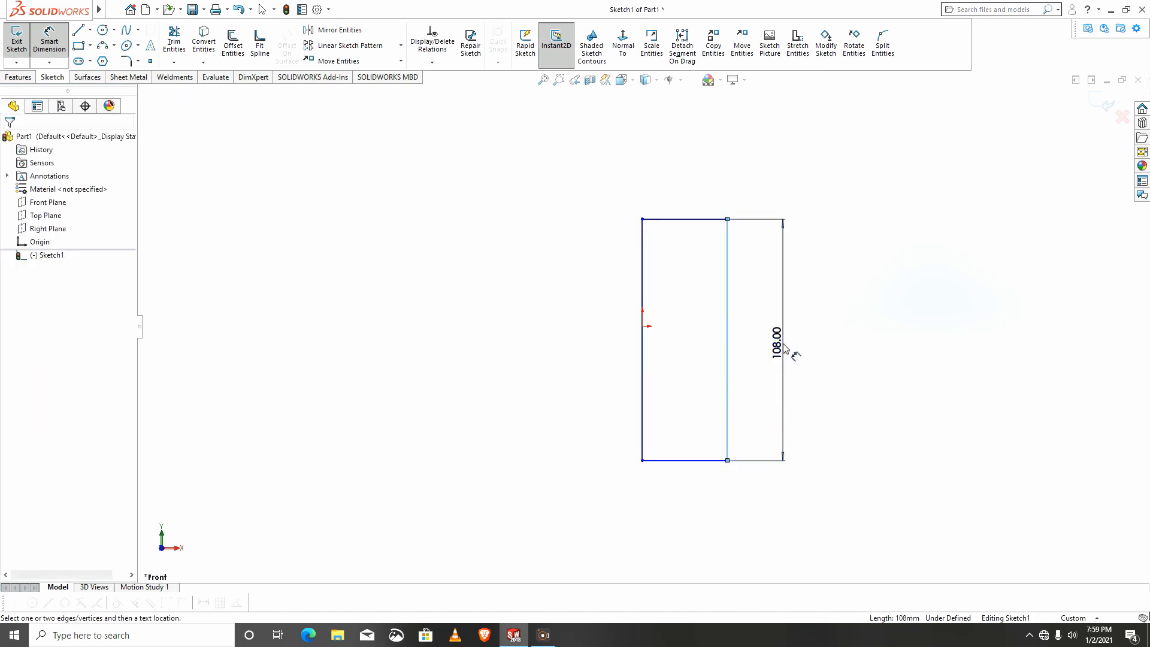
pyautogui.click(783, 353)
pyautogui.write('40')
pyautogui.press('Return')
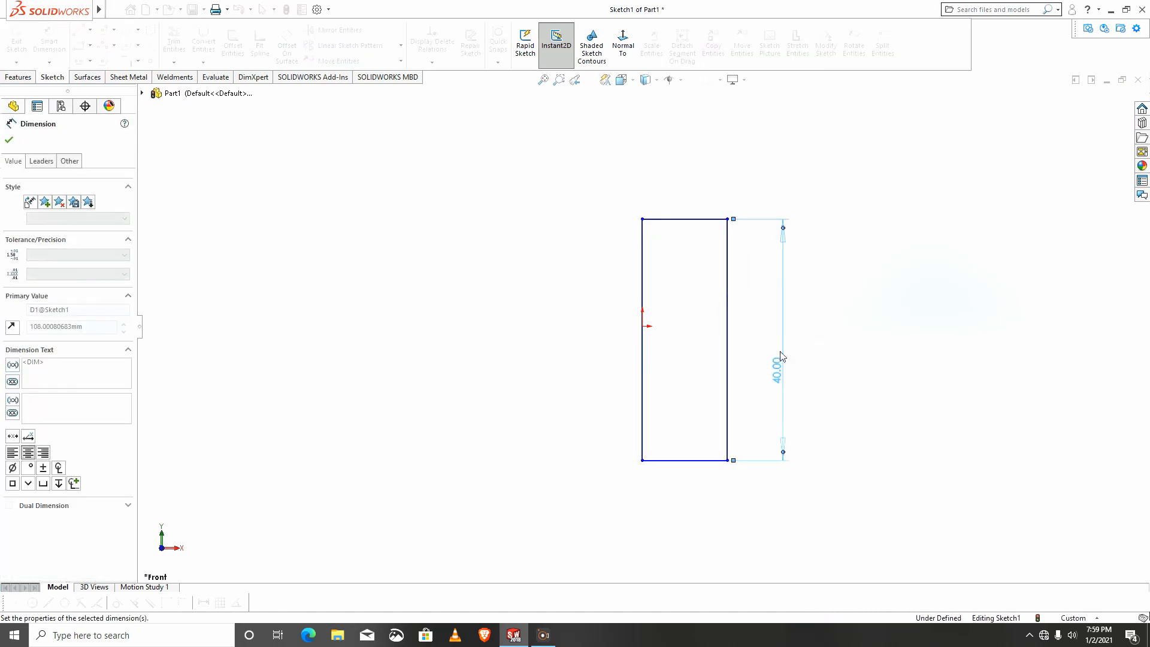
pyautogui.click(680, 219)
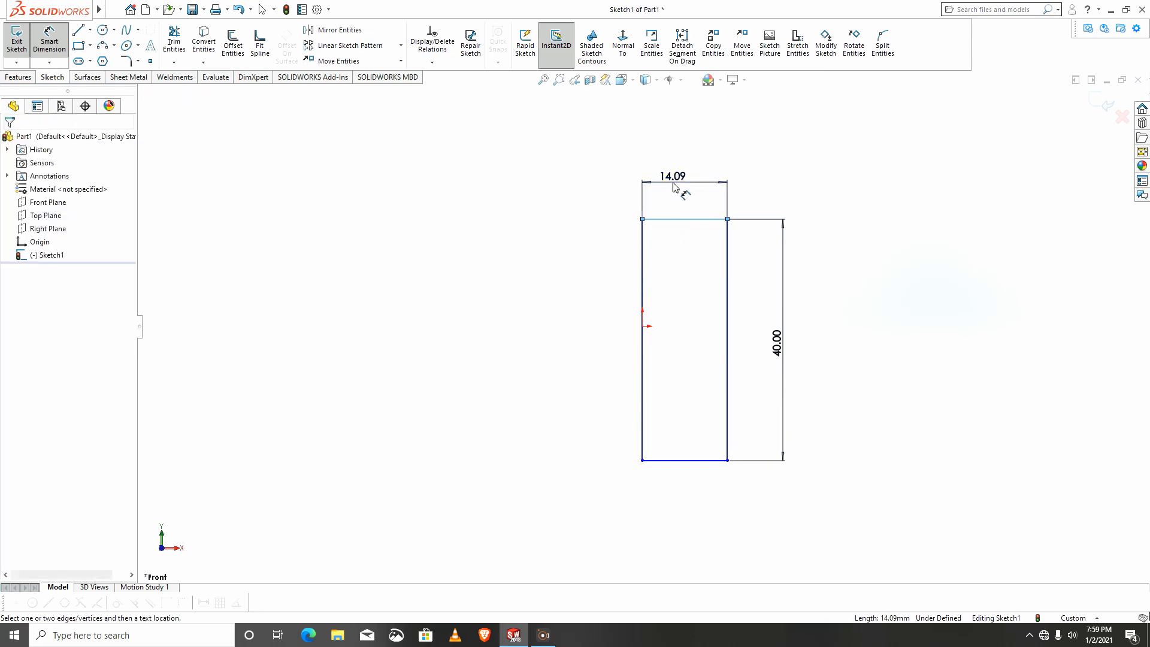
pyautogui.click(674, 188)
pyautogui.write('17')
pyautogui.press('Return')
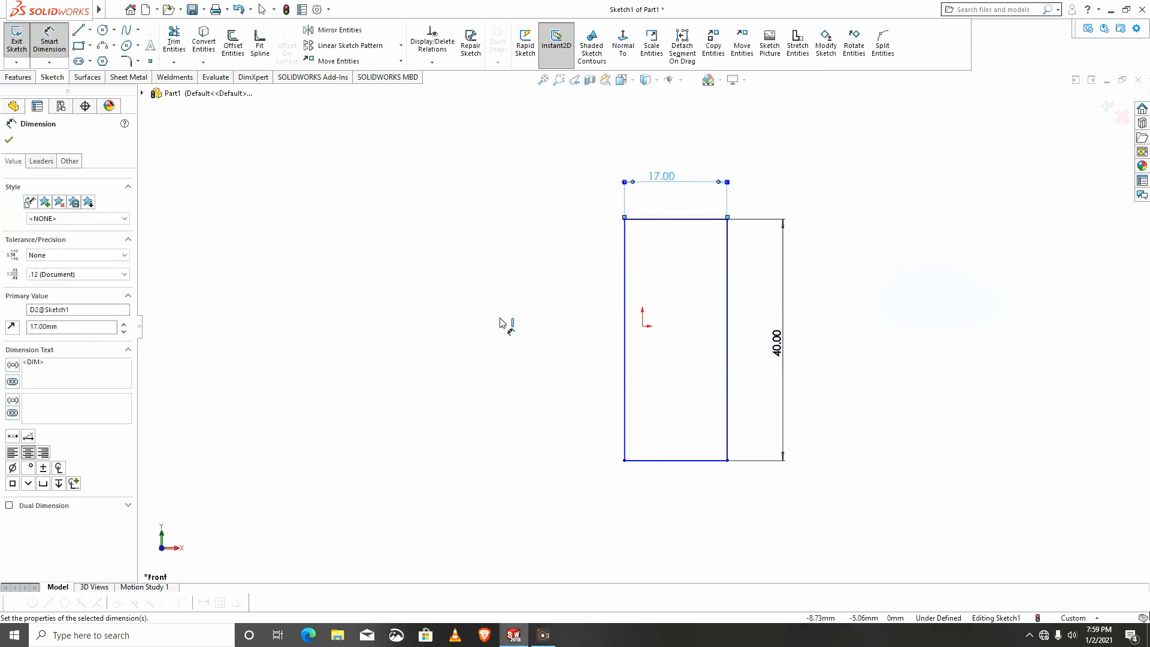
pyautogui.press('Escape')
pyautogui.press('Escape')
# Add a Midpoint relation between the origin and the rectangle's left vertical line
pyautogui.click(637, 326)
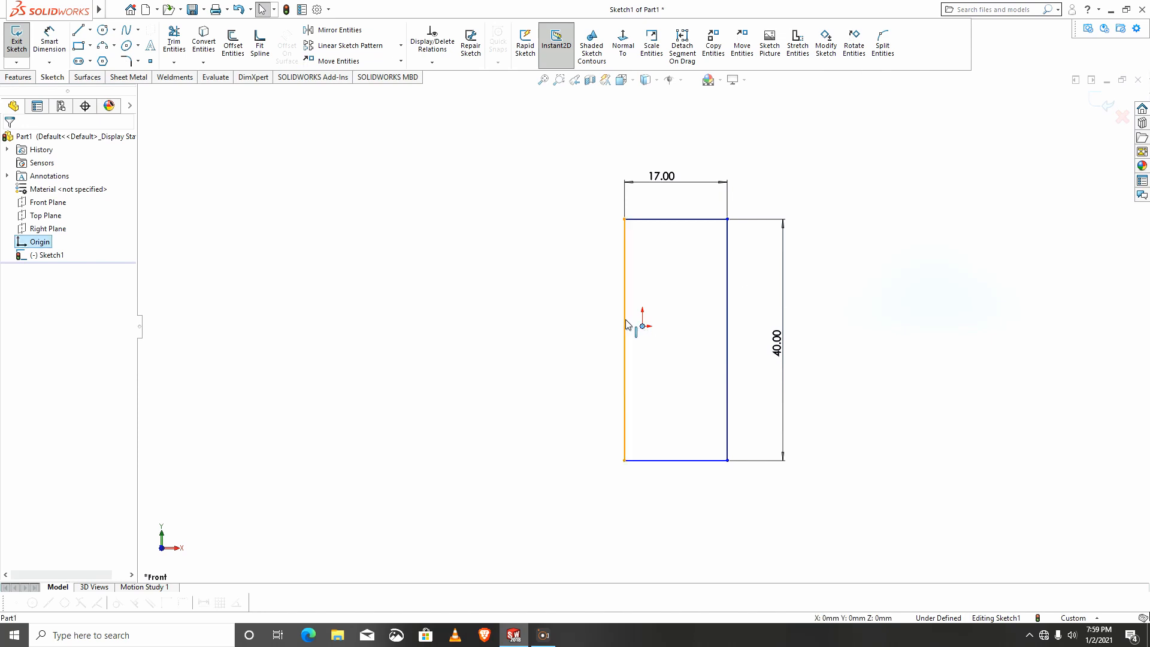
pyautogui.keyDown('ctrl'); pyautogui.click(625, 339); pyautogui.keyUp('ctrl')
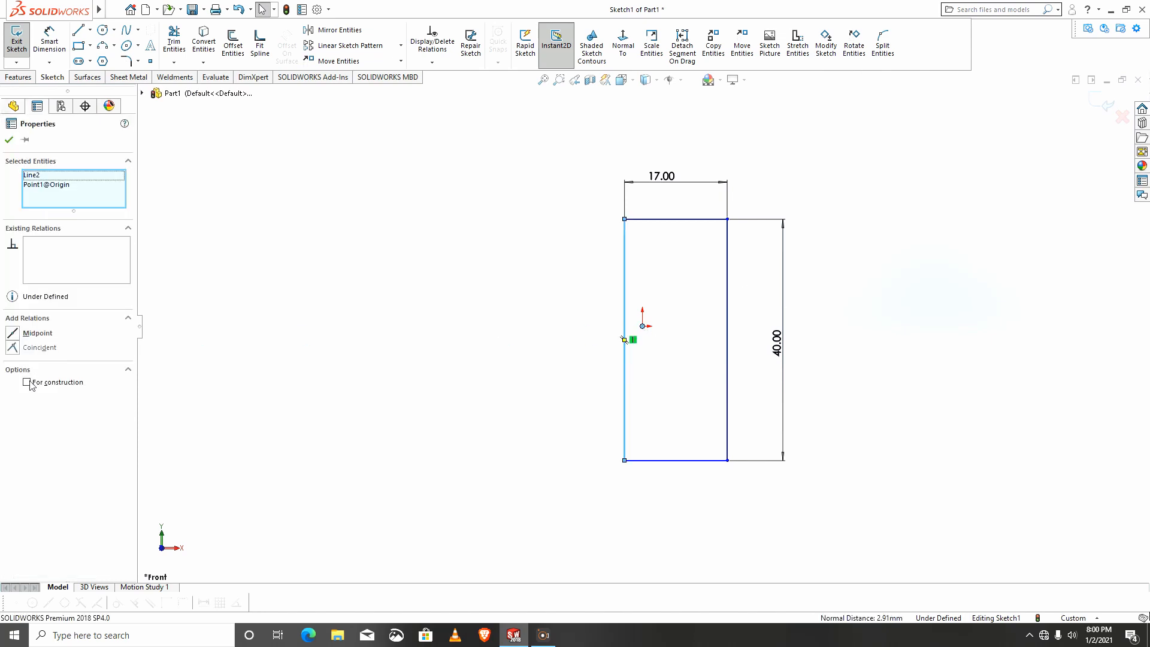
pyautogui.click(14, 334)
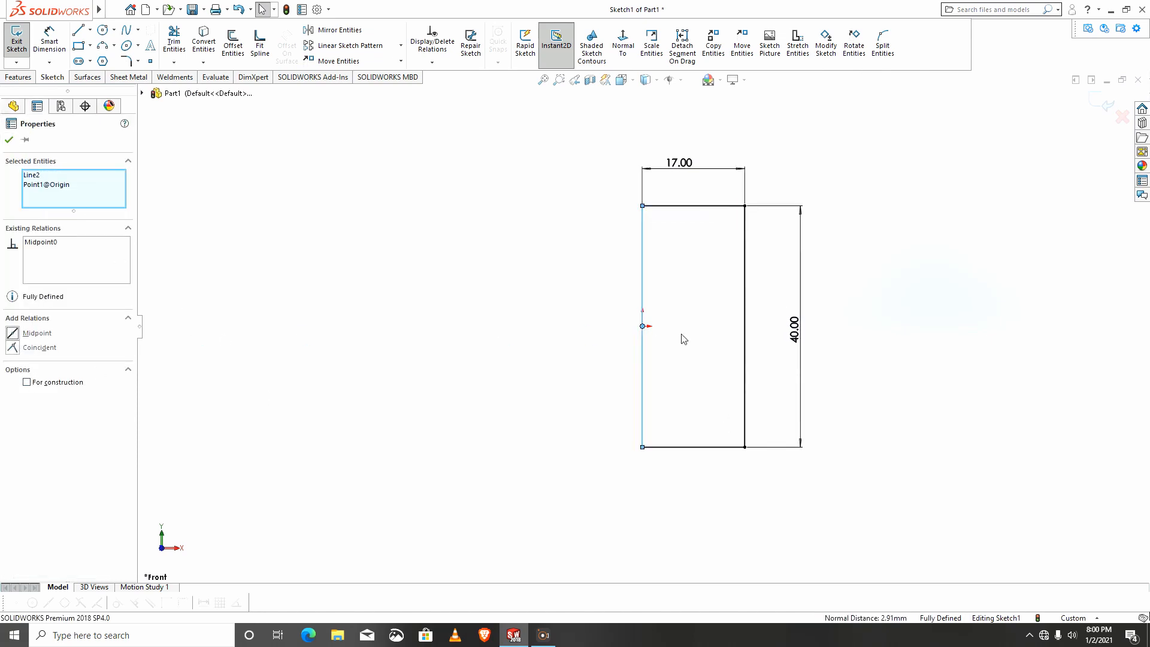
pyautogui.click(8, 141)
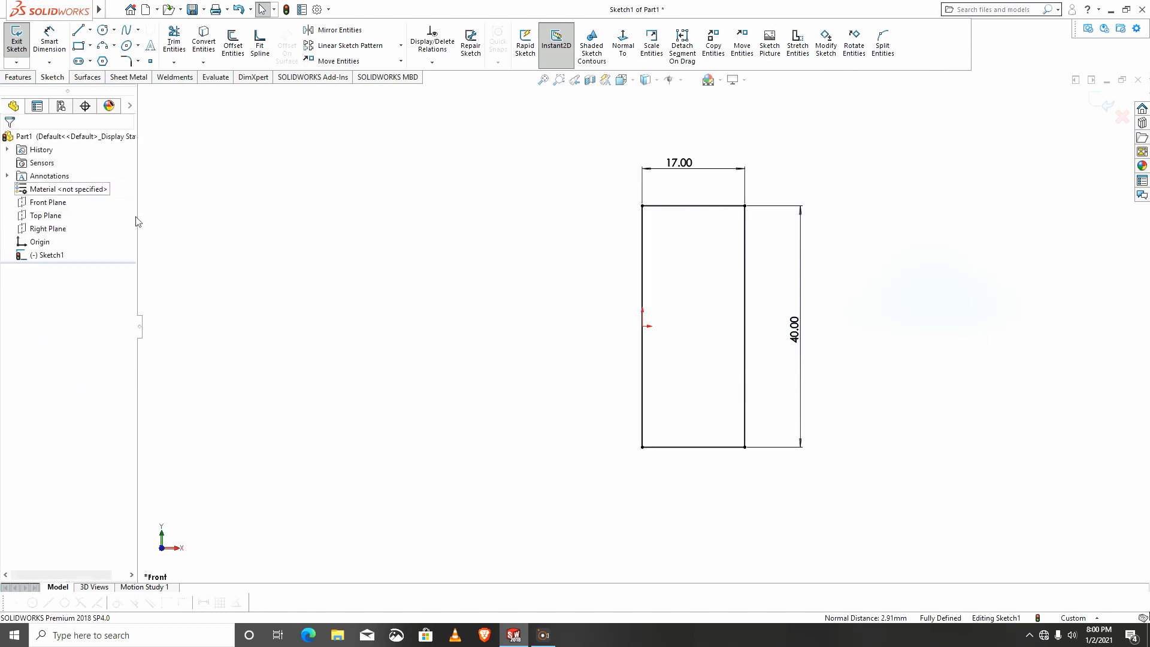
# Revolve the rectangle 360 degrees about its left vertical line to form a solid cylinder
pyautogui.click(15, 76)
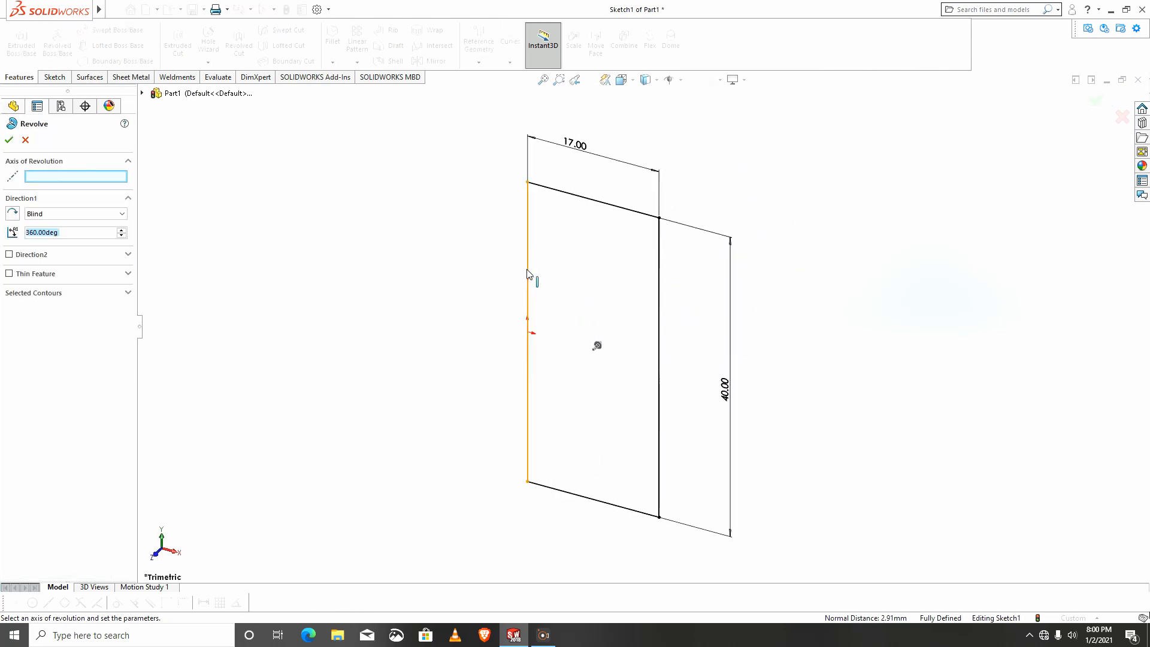
pyautogui.click(528, 275)
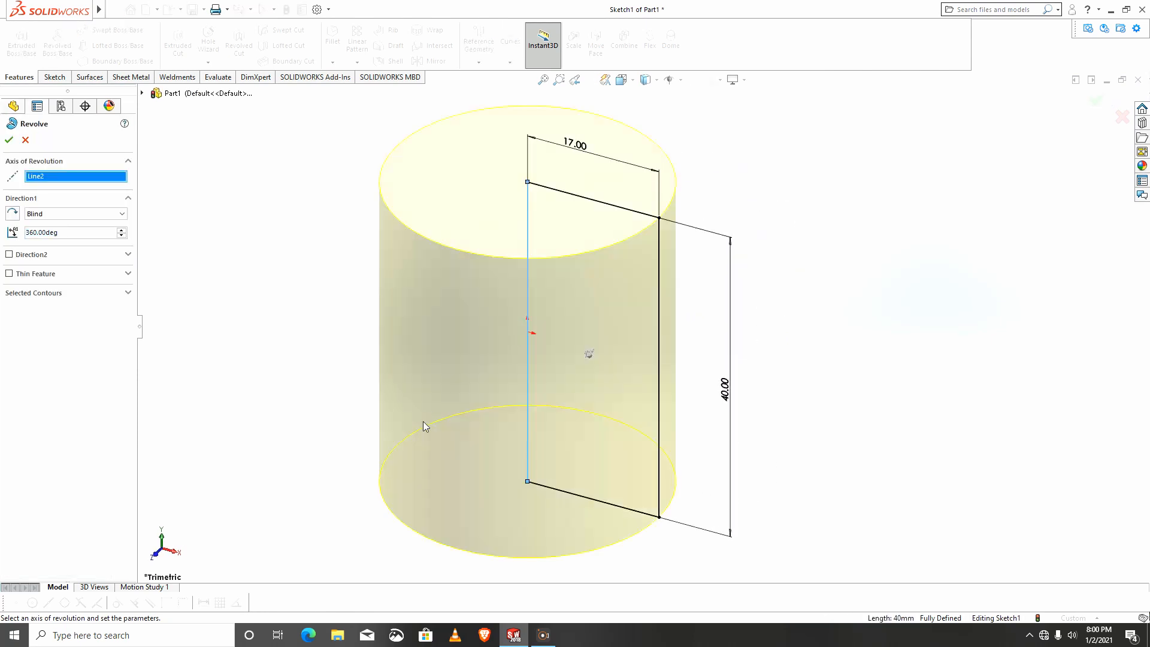
pyautogui.click(10, 140)
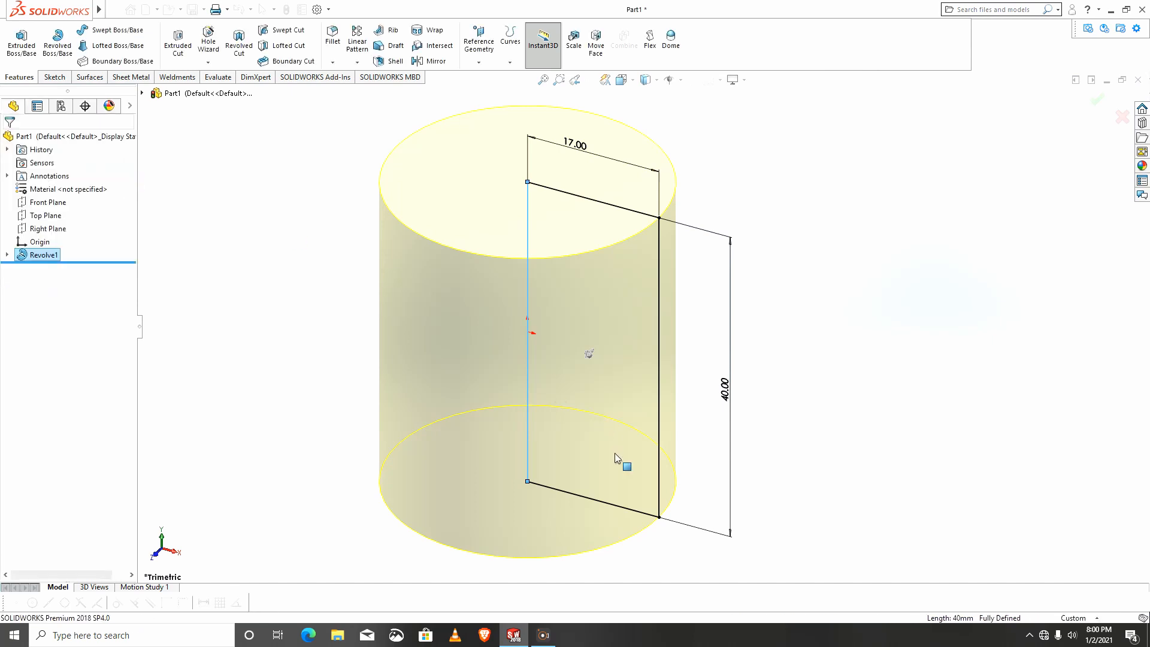
# Start a sketch on the cylinder's top face and draw a corner rectangle about 33 by 13.5 mm extending past its left edge
pyautogui.moveTo(637, 403)
pyautogui.mouseDown(button='middle')
pyautogui.moveTo(695, 434)
pyautogui.moveTo(623, 293)
pyautogui.moveTo(639, 293)
pyautogui.moveTo(616, 406)
pyautogui.mouseUp(button='middle')
pyautogui.click(504, 234)
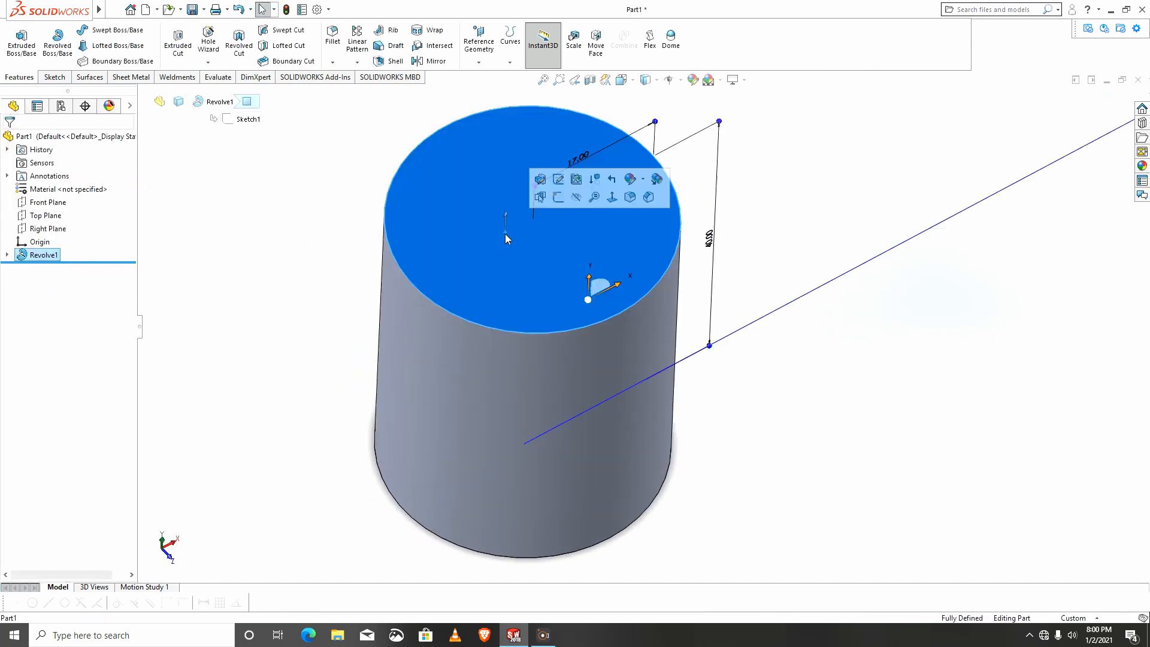
pyautogui.click(555, 198)
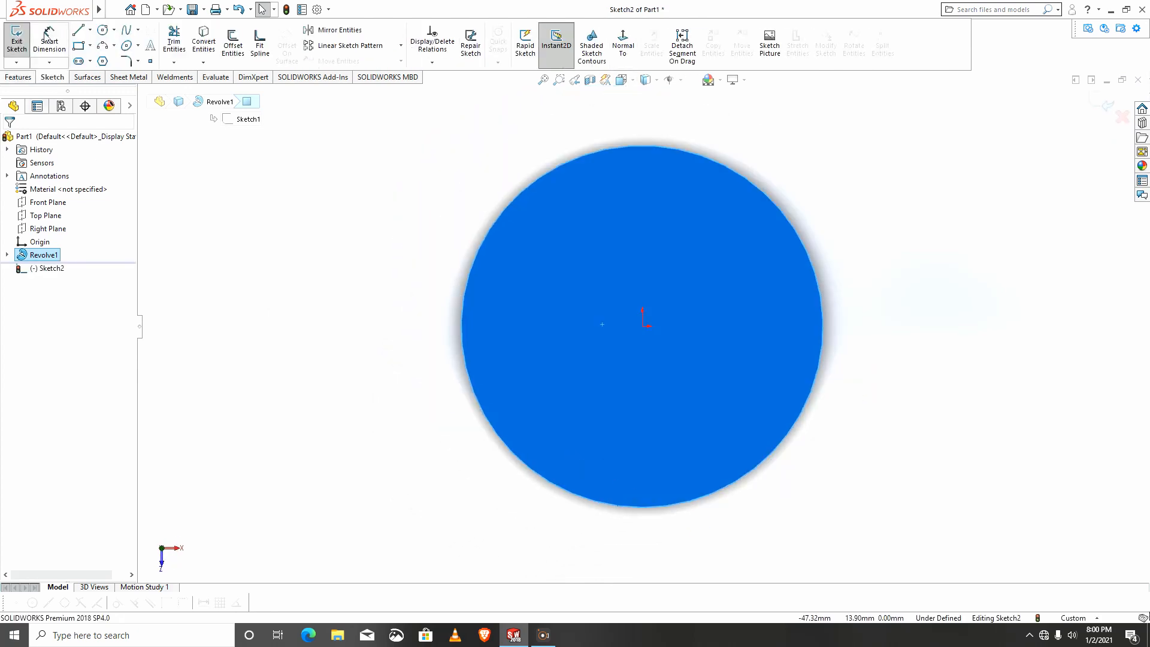
pyautogui.click(78, 47)
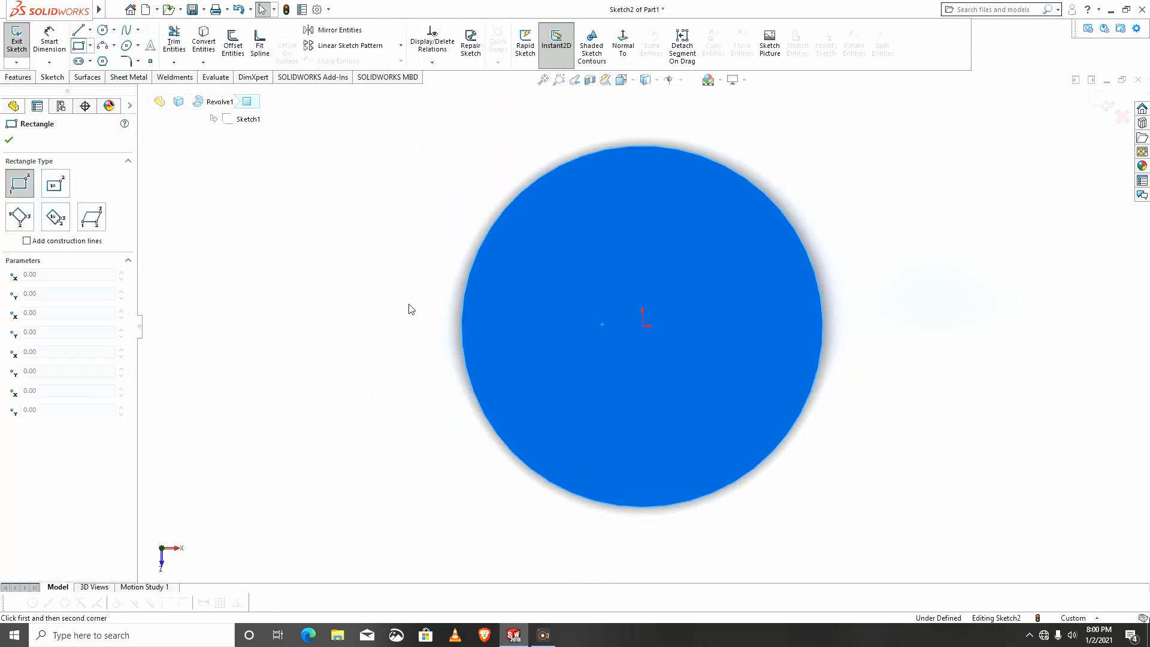
pyautogui.click(355, 255)
pyautogui.click(709, 399)
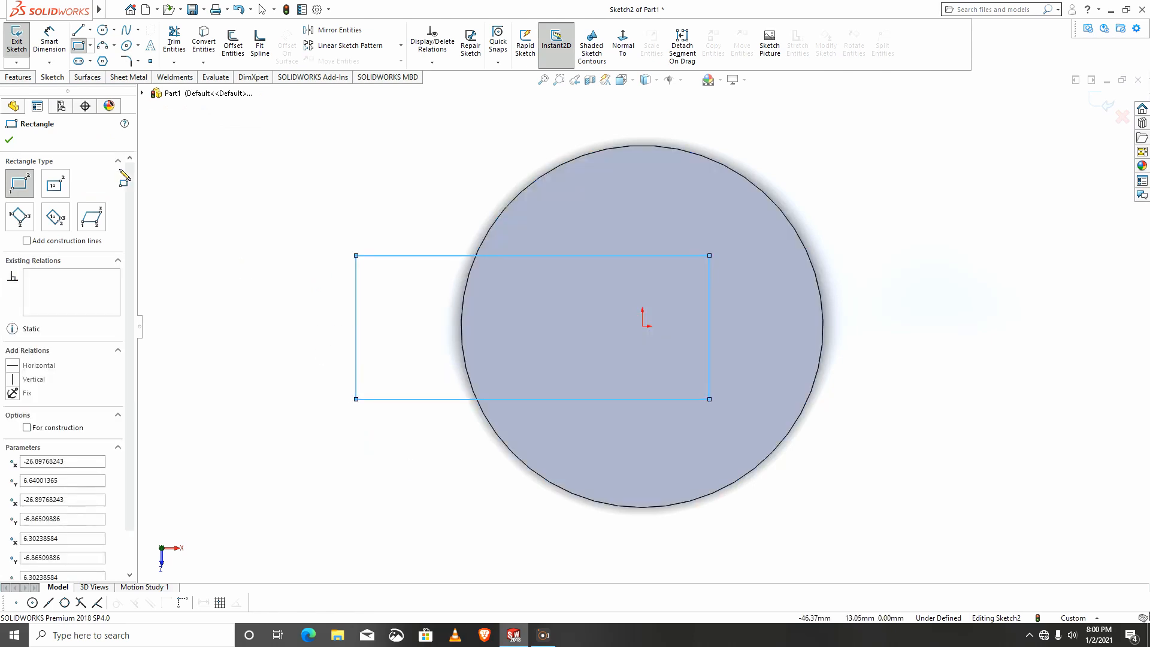
# Draw a horizontal centerline through the origin, from inside the rectangle to beyond the cylinder's right edge
pyautogui.click(90, 29)
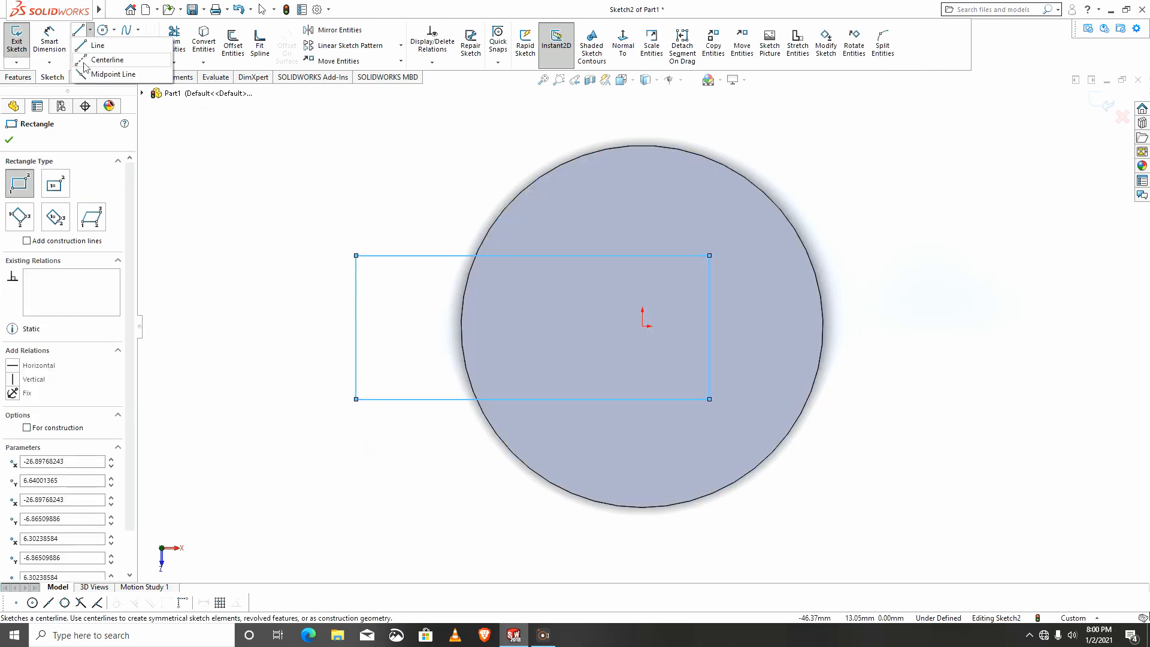
pyautogui.click(99, 56)
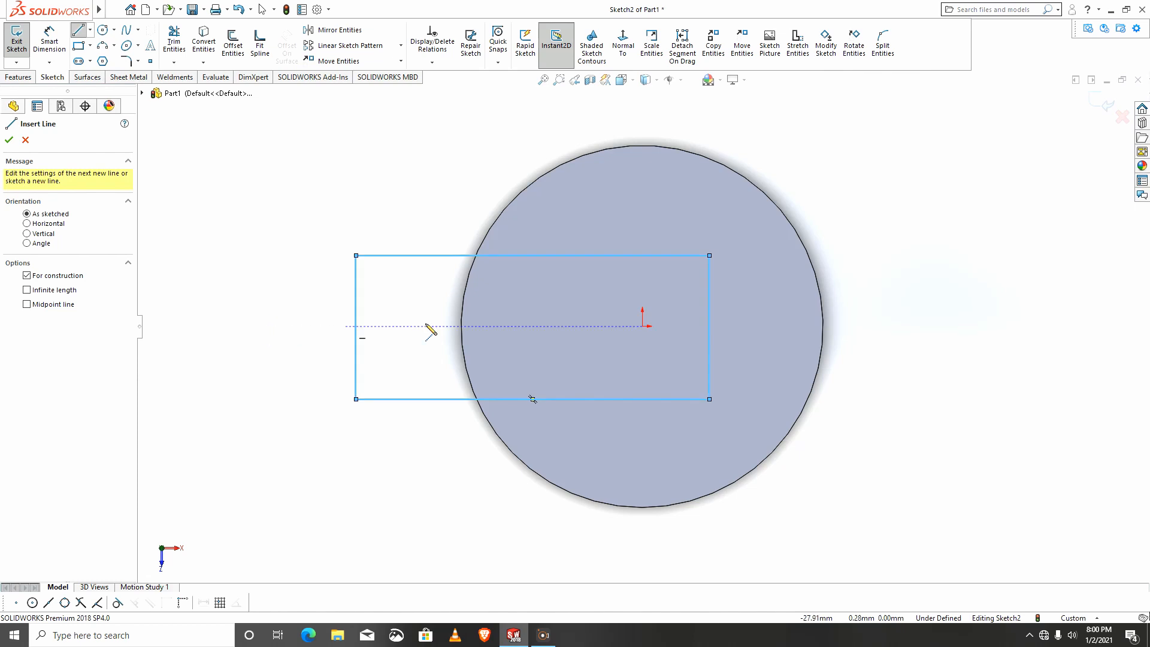
pyautogui.click(564, 326)
pyautogui.click(949, 326)
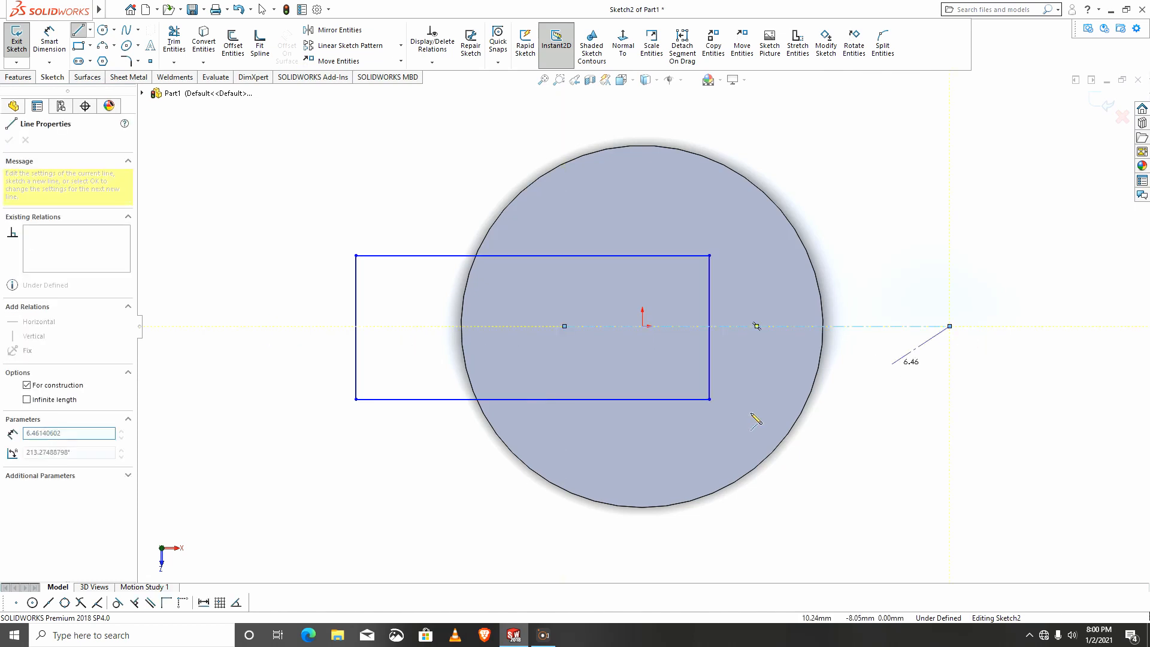
pyautogui.press('Escape')
# Make the rectangle's two horizontal lines symmetric about the centerline
pyautogui.click(694, 399)
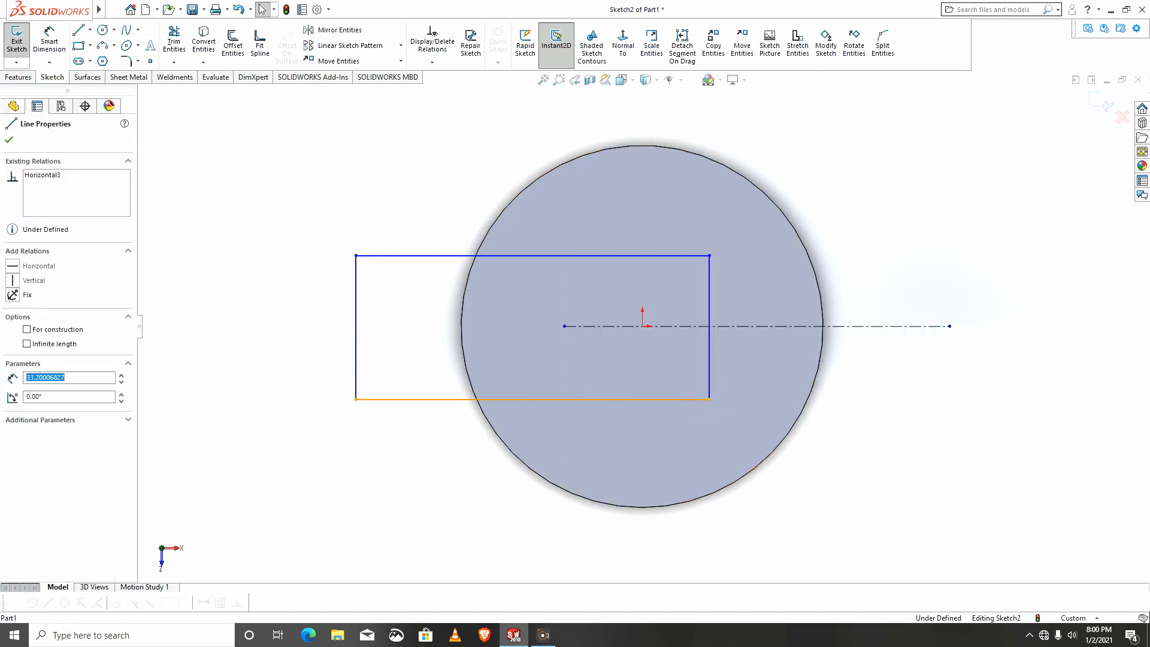
pyautogui.keyDown('ctrl'); pyautogui.click(638, 256); pyautogui.keyUp('ctrl')
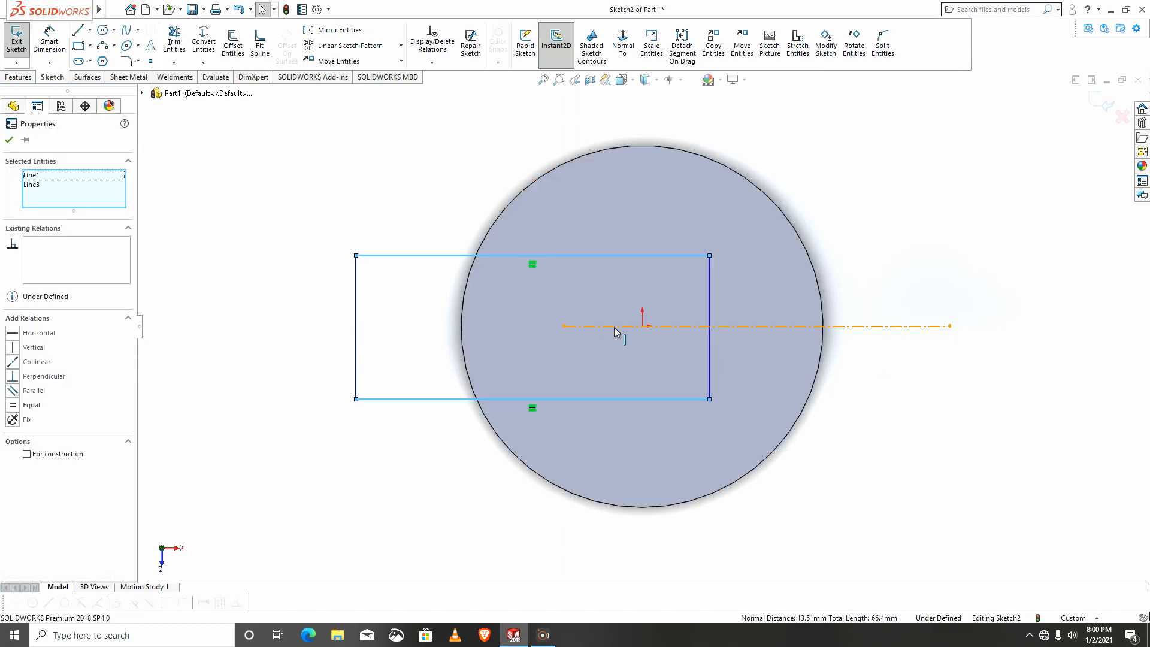
pyautogui.keyDown('ctrl'); pyautogui.click(615, 326); pyautogui.keyUp('ctrl')
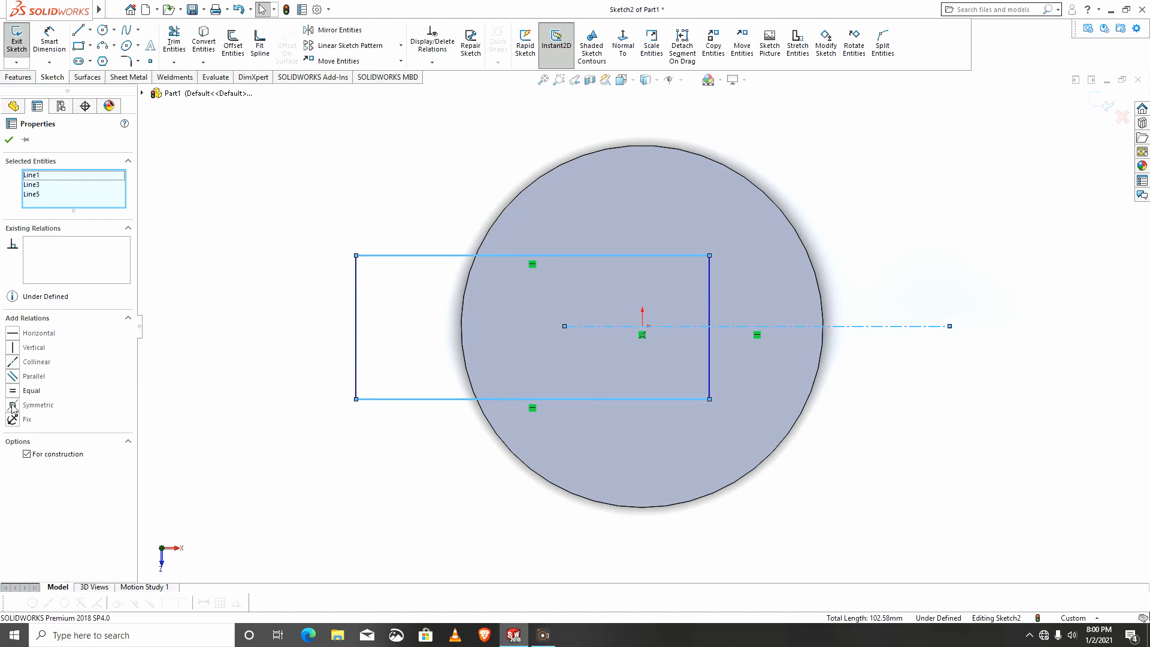
pyautogui.click(12, 406)
pyautogui.click(10, 140)
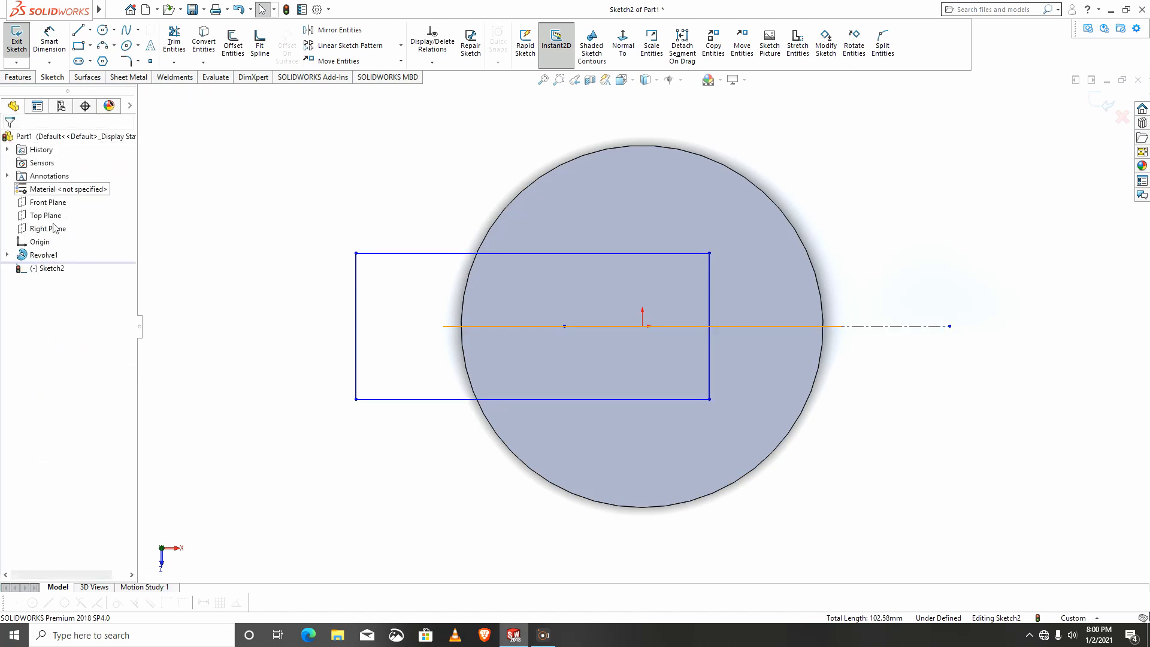
# Trim the centerline back to the rectangle's right side and place a sketch point on the circular edge, directly right of the origin
pyautogui.click(149, 61)
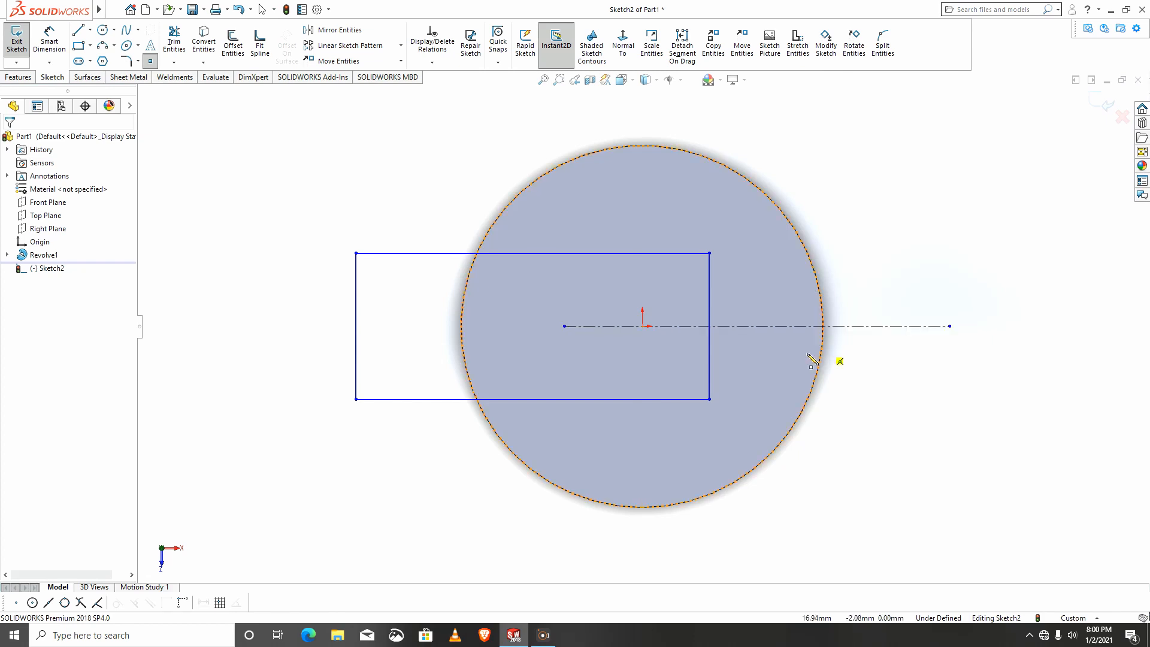
pyautogui.click(174, 41)
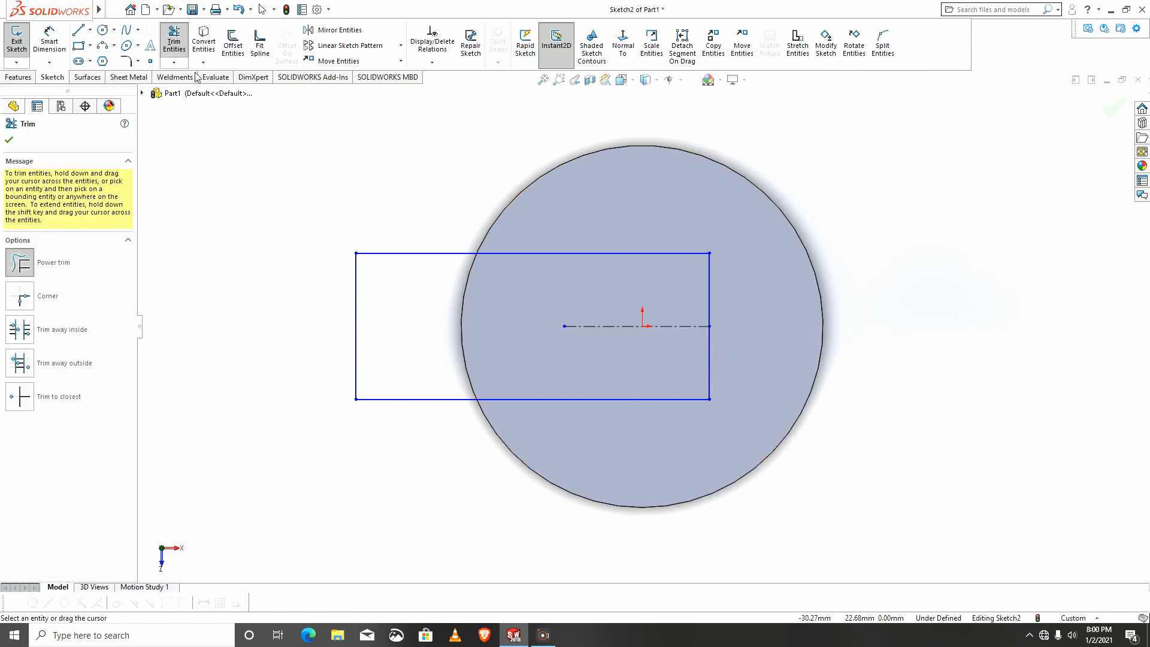
pyautogui.click(155, 63)
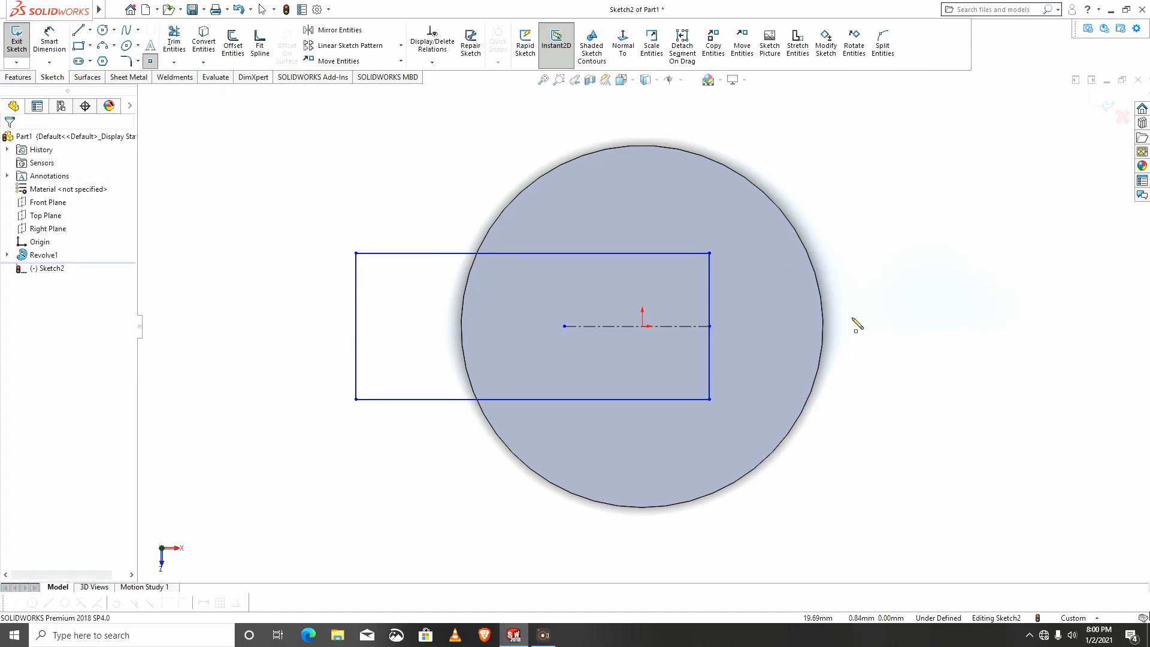
pyautogui.click(822, 325)
# Dimension the distance from the rectangle's left side to the sketch point on the circular edge as 46 mm
pyautogui.click(37, 55)
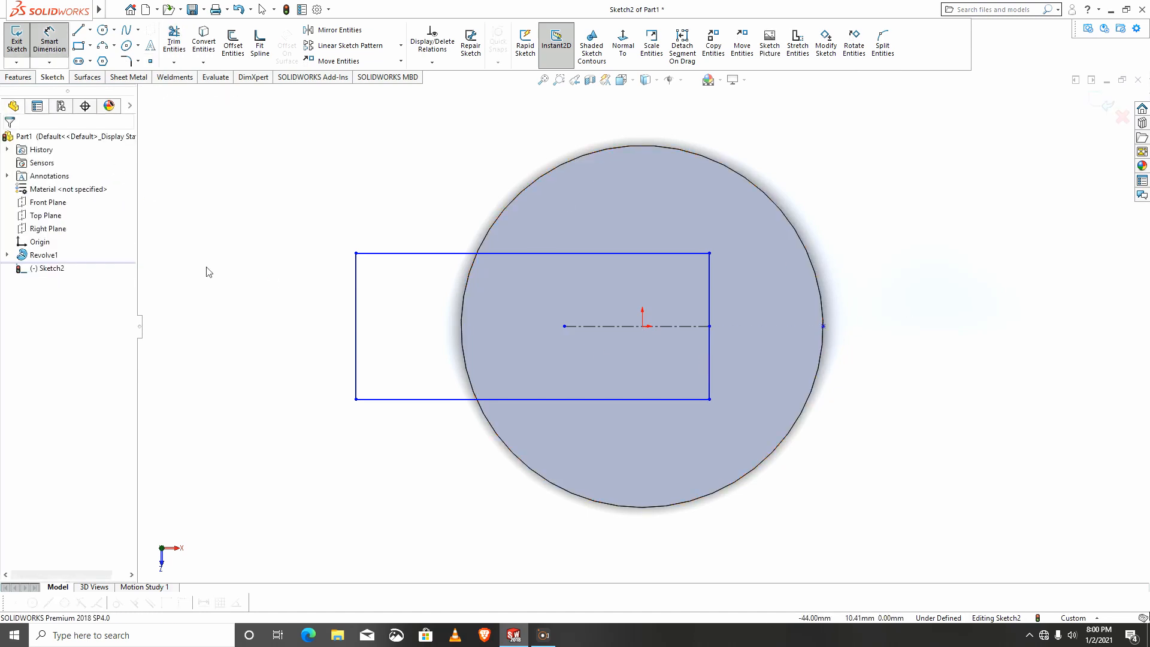
pyautogui.click(357, 373)
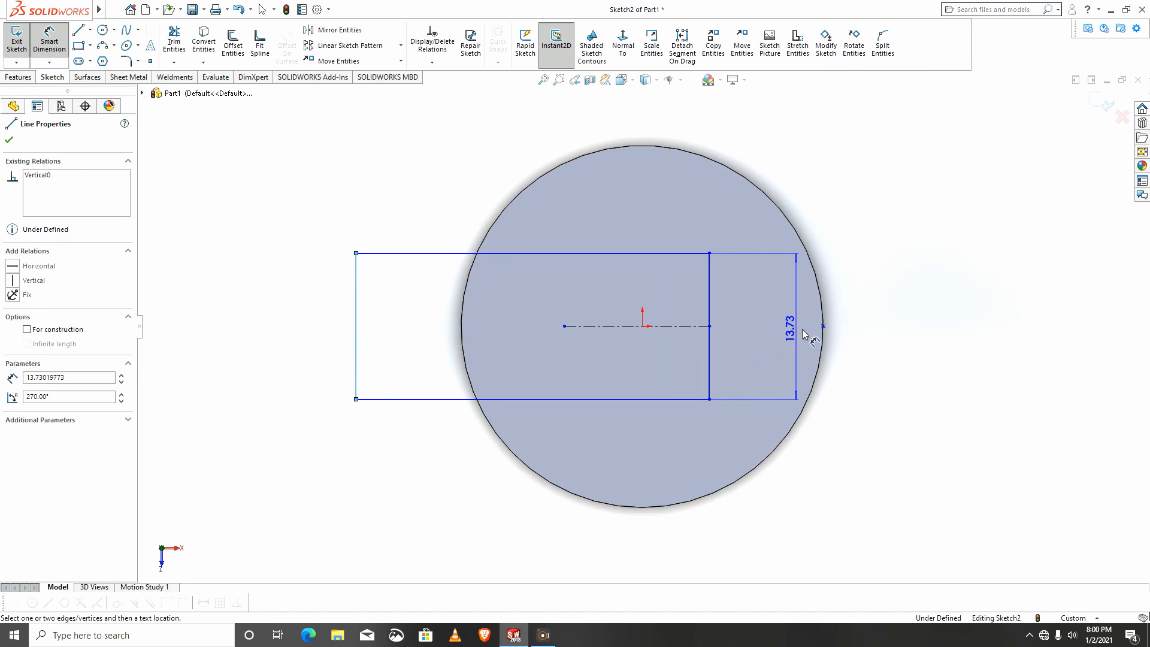
pyautogui.click(823, 328)
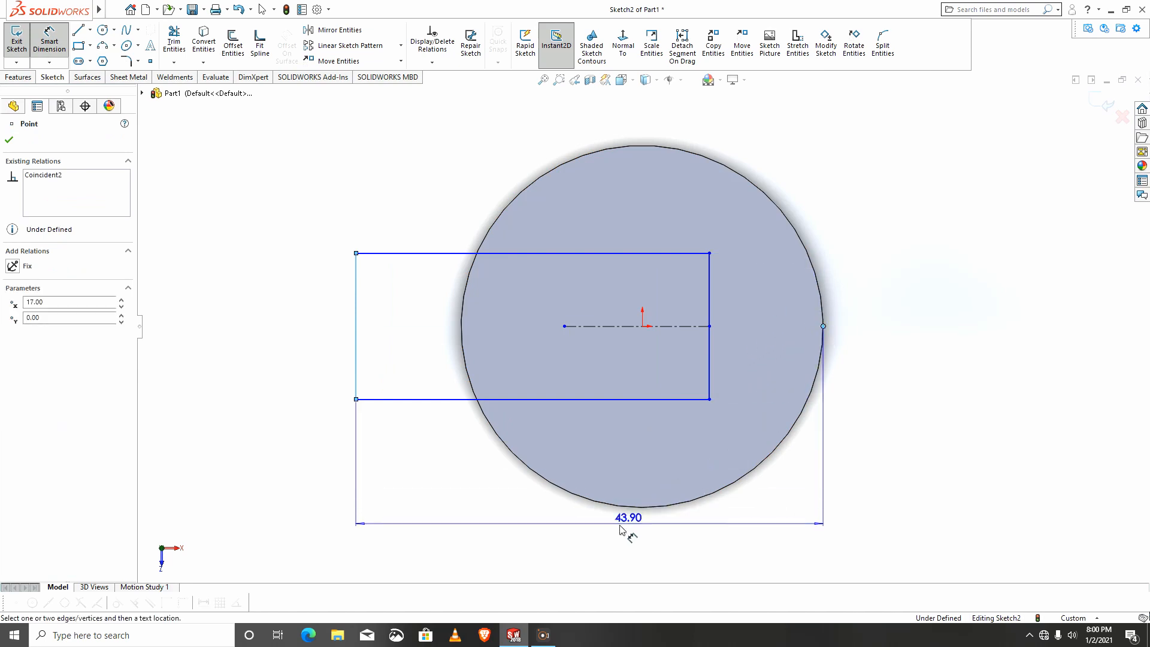
pyautogui.click(569, 504)
pyautogui.write('46')
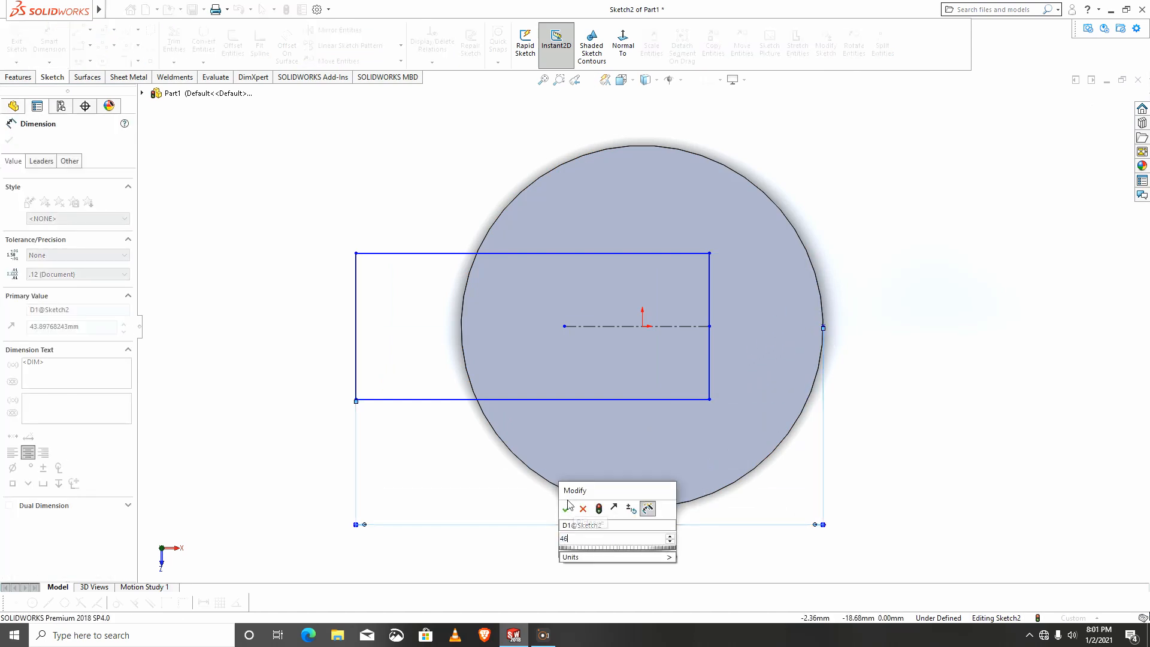
pyautogui.press('Return')
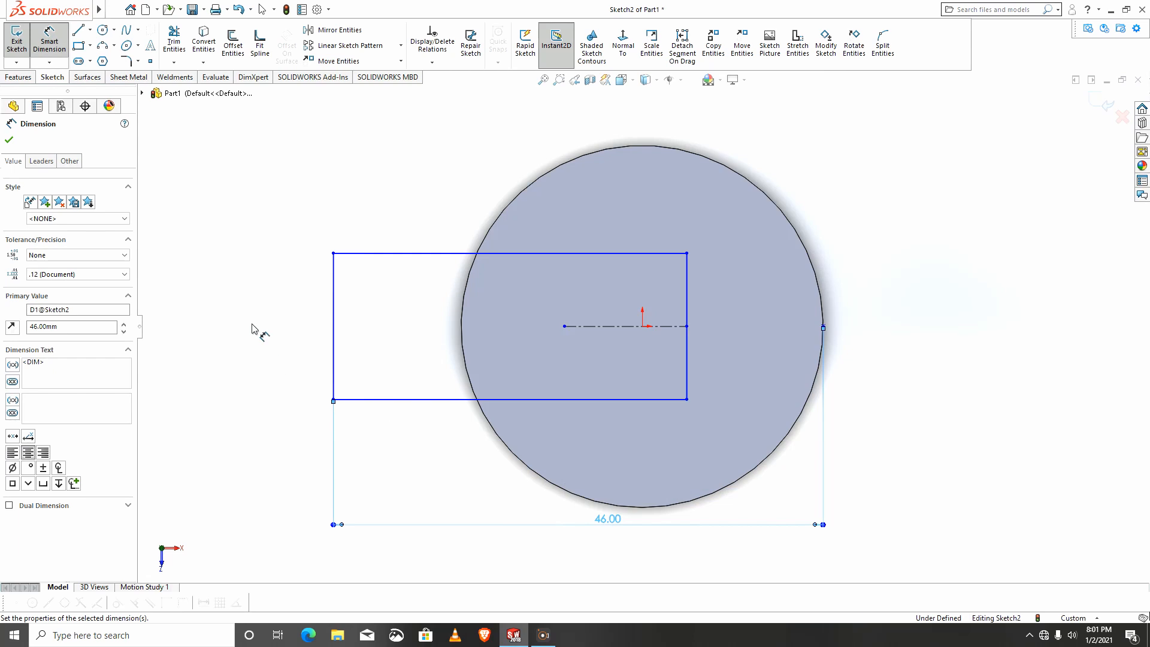
# Dimension the rectangle's left vertical side and set it to 20 mm
pyautogui.click(333, 334)
pyautogui.click(261, 331)
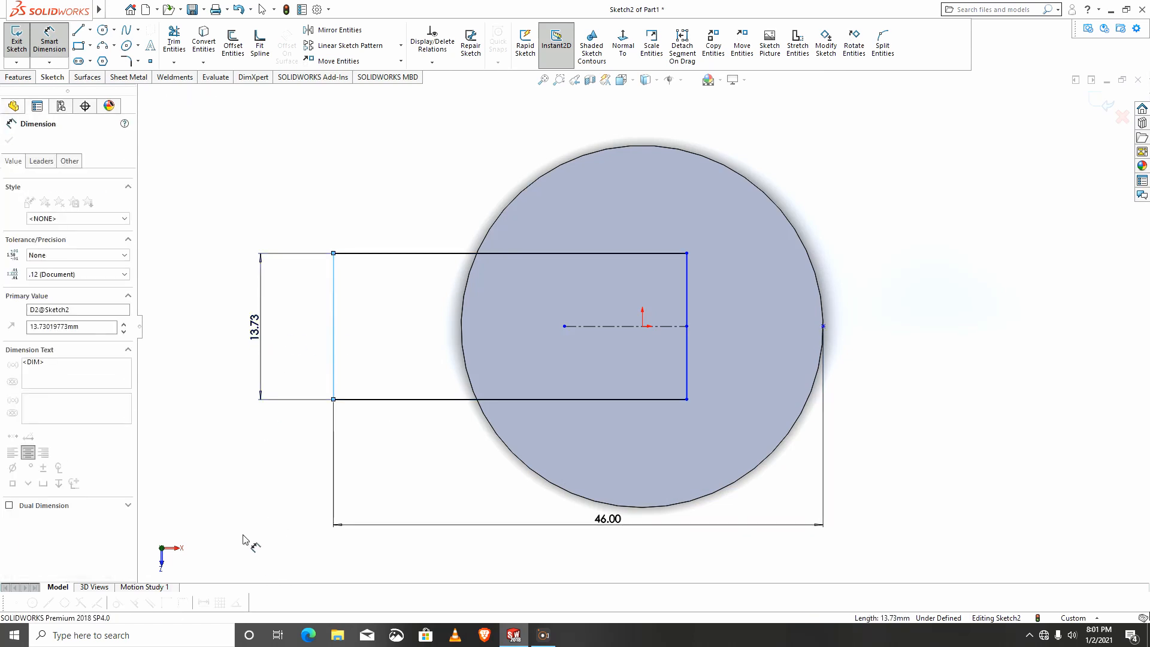
pyautogui.write('20')
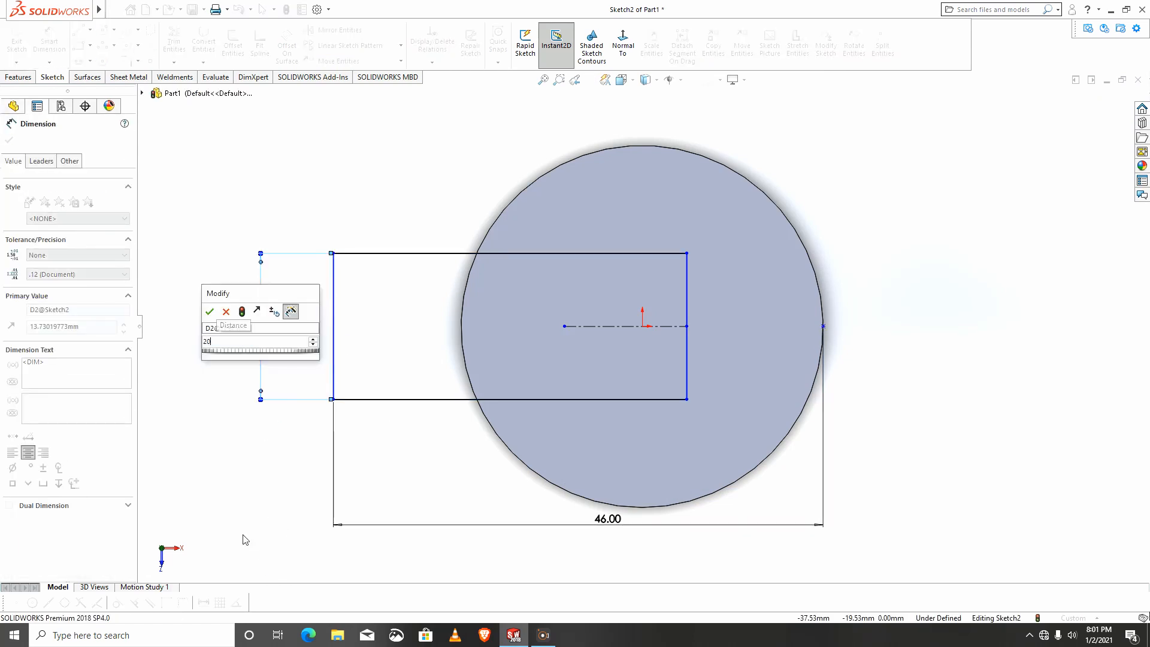
pyautogui.press('Return')
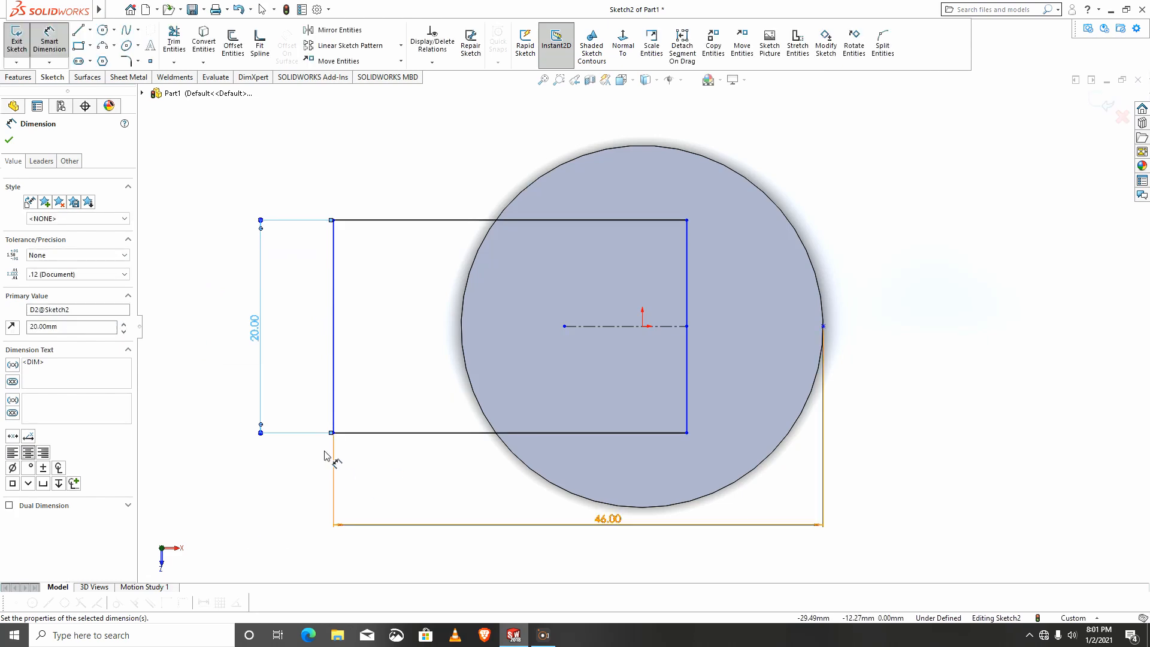
pyautogui.click(187, 428)
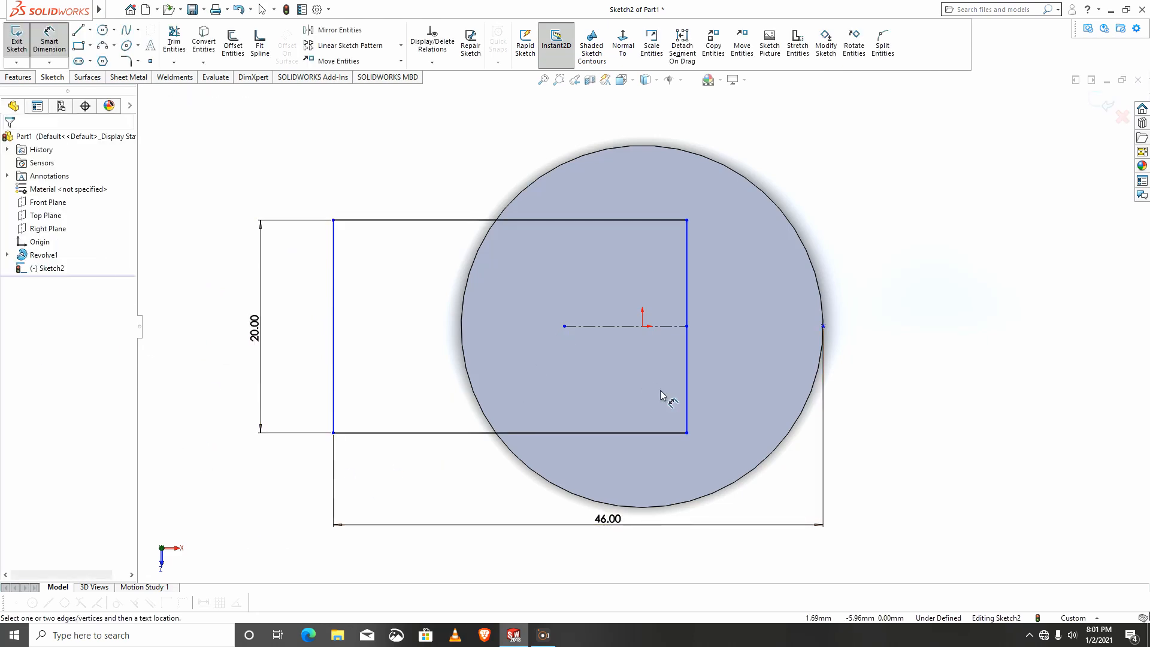
pyautogui.press('Escape')
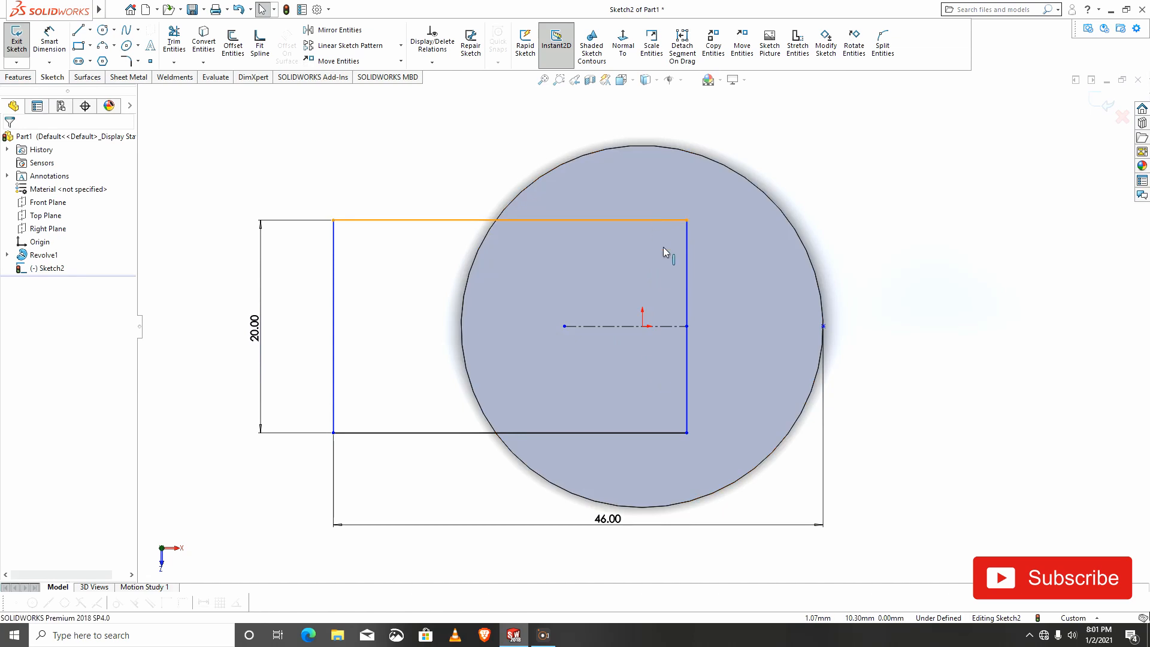
pyautogui.click(661, 221)
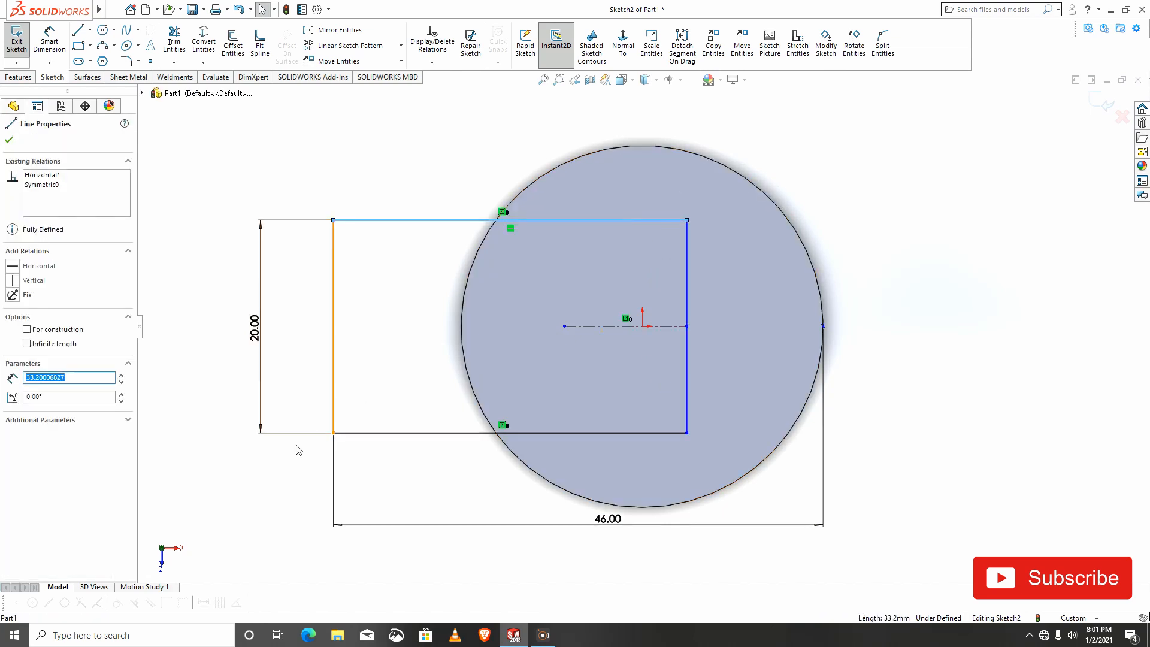
pyautogui.click(264, 473)
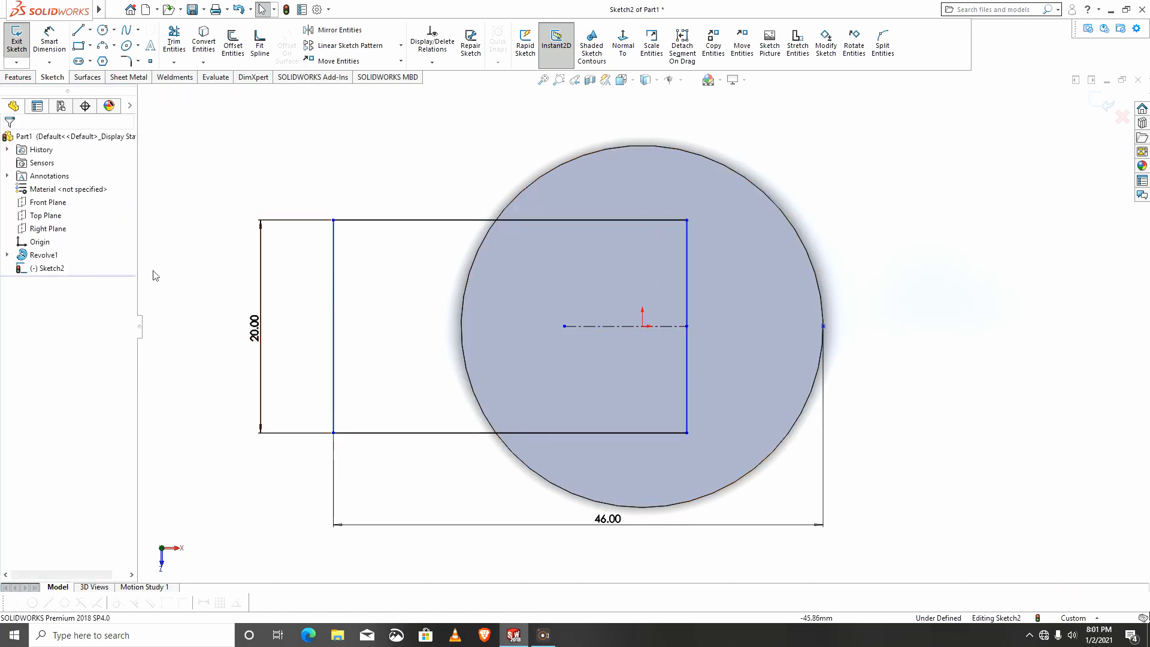
# Extrude the rectangle as a boss 40 mm in the reversed direction, down along the cylinder
pyautogui.click(19, 77)
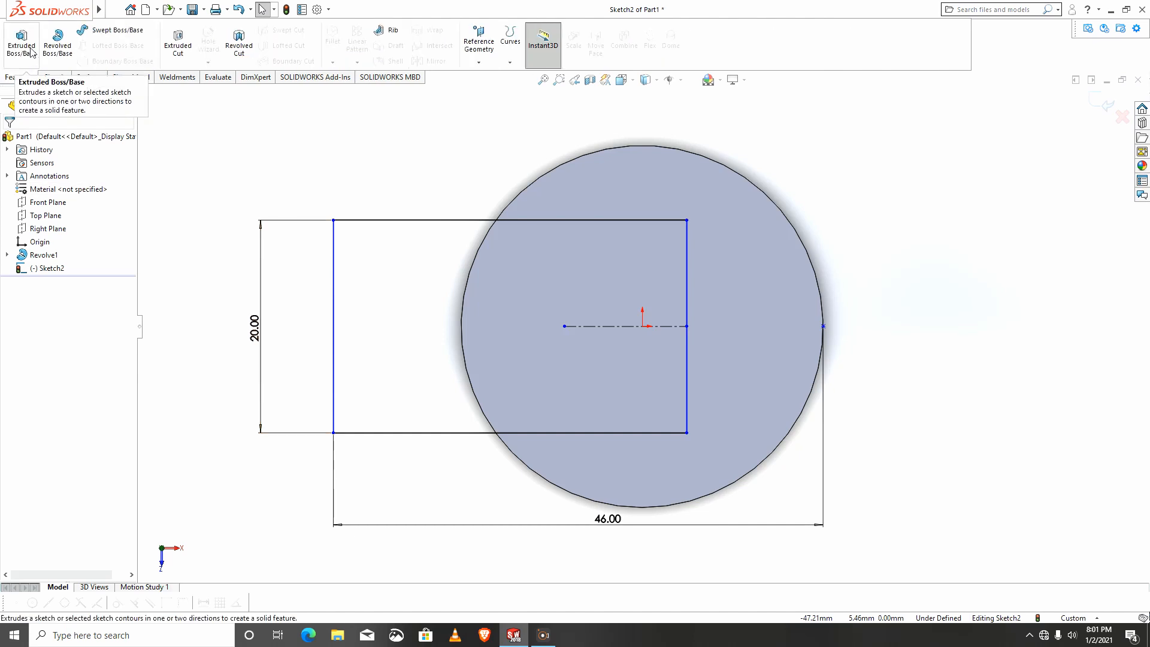
pyautogui.click(32, 52)
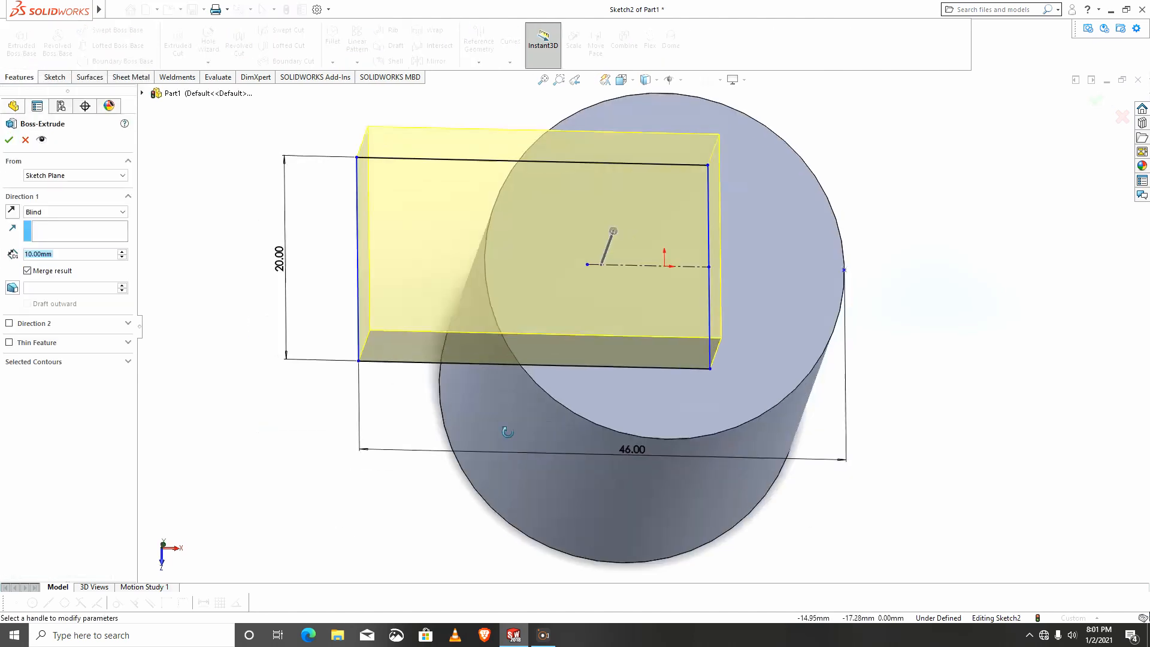
pyautogui.click(12, 210)
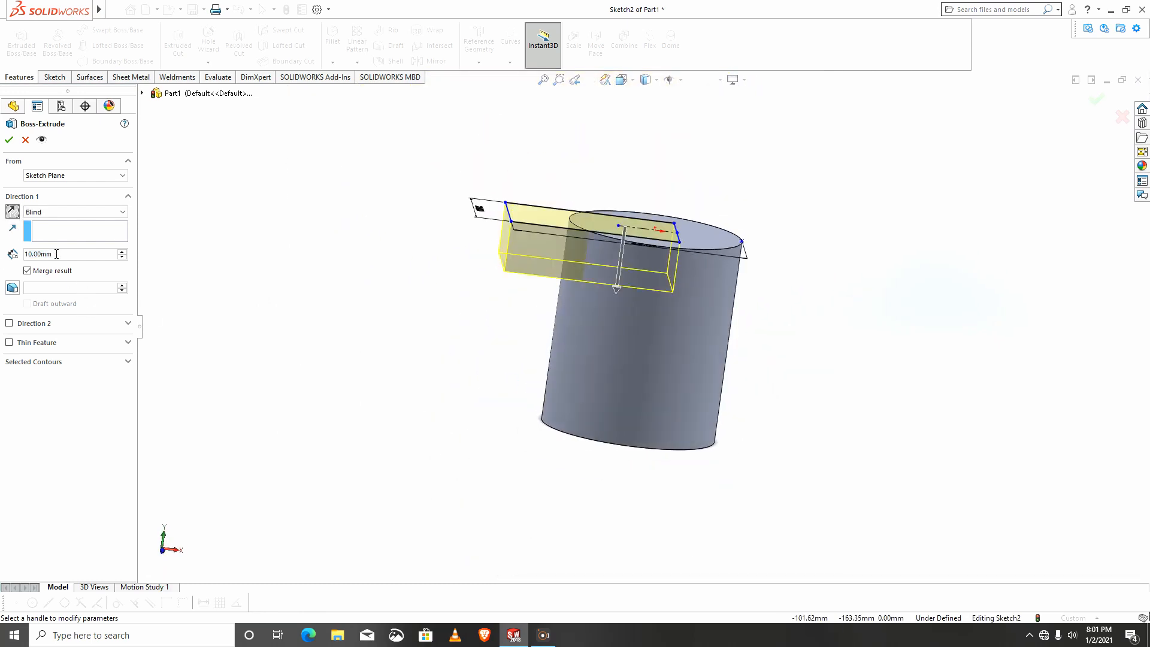
pyautogui.write('40')
pyautogui.press('Return')
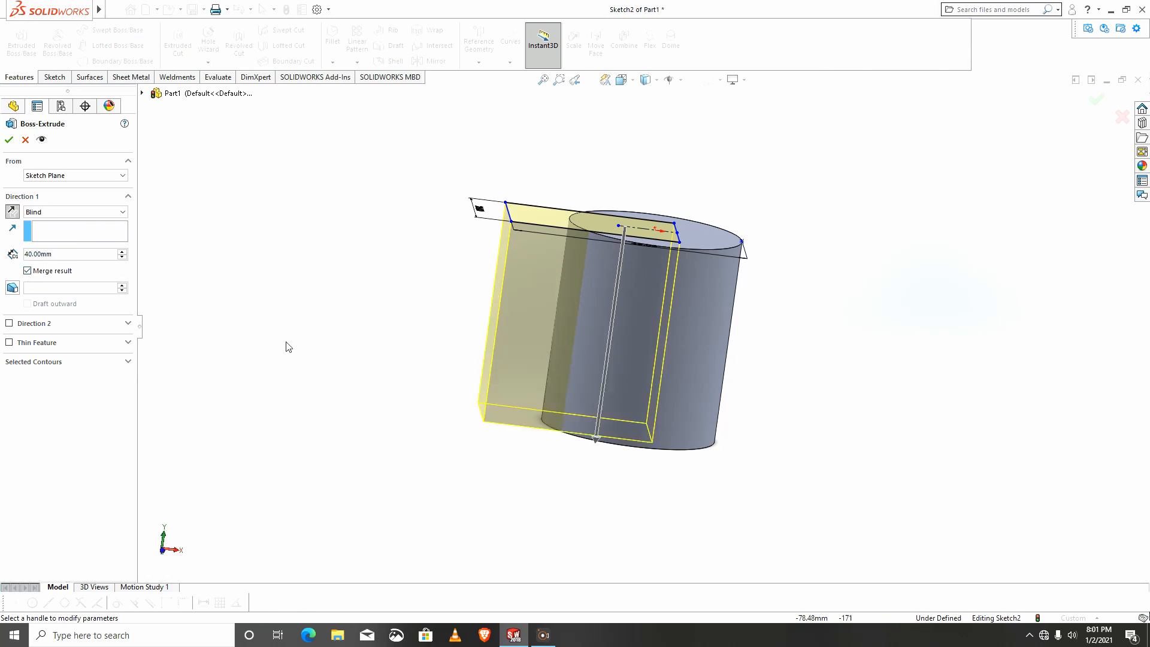
pyautogui.click(9, 140)
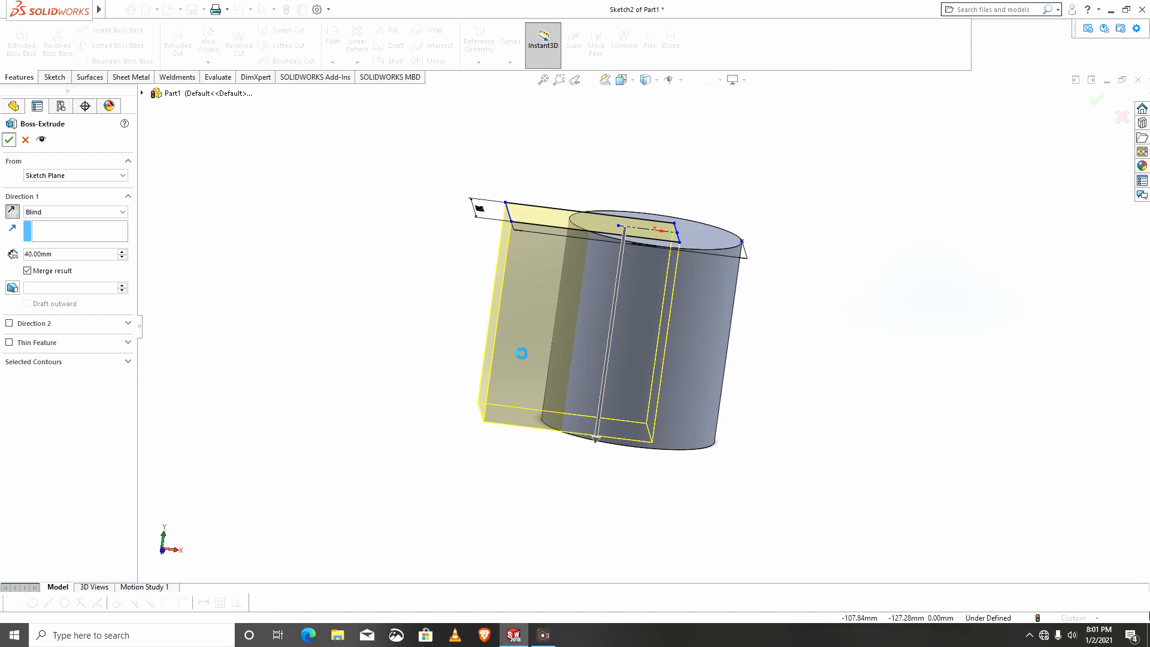
pyautogui.moveTo(670, 423); pyautogui.dragTo(768, 401, button='middle')
pyautogui.click(753, 340)
pyautogui.moveTo(662, 323)
pyautogui.mouseDown(button='middle')
pyautogui.moveTo(741, 336)
pyautogui.moveTo(731, 386)
pyautogui.moveTo(701, 431)
pyautogui.moveTo(700, 419)
pyautogui.mouseUp(button='middle')
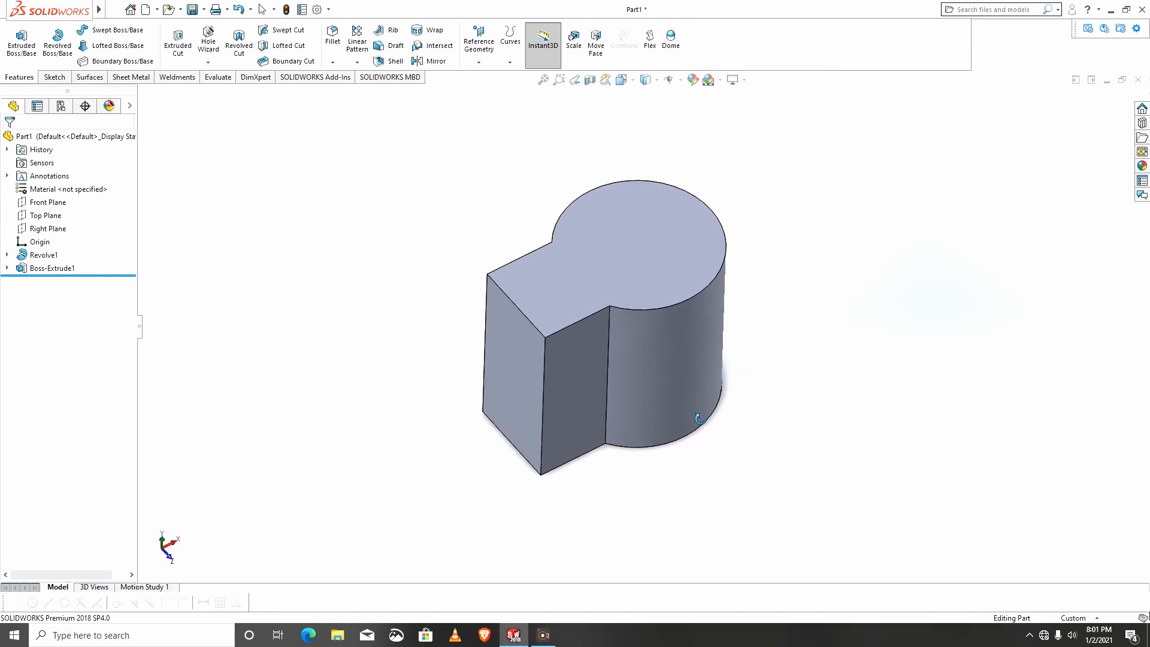
# Start a sketch on the Front Plane and draw a closed tilted rectangle about 87 by 13 mm, running up and right from the origin
pyautogui.moveTo(546, 341); pyautogui.dragTo(224, 257, button='middle')
pyautogui.click(33, 204)
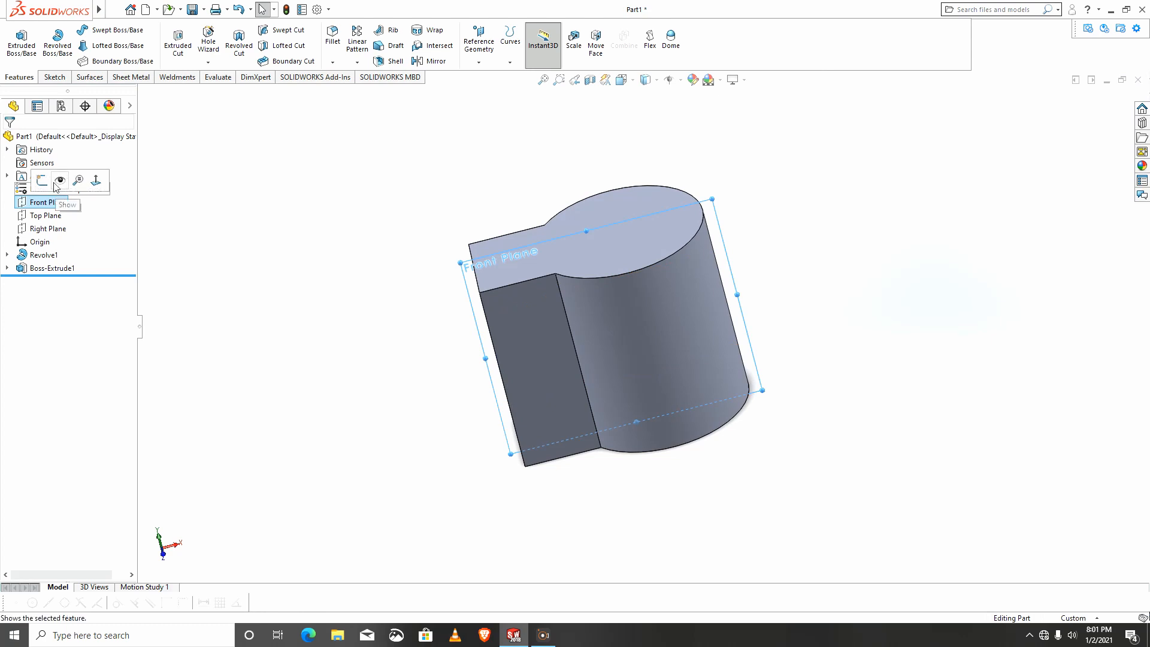
pyautogui.click(31, 184)
pyautogui.click(636, 49)
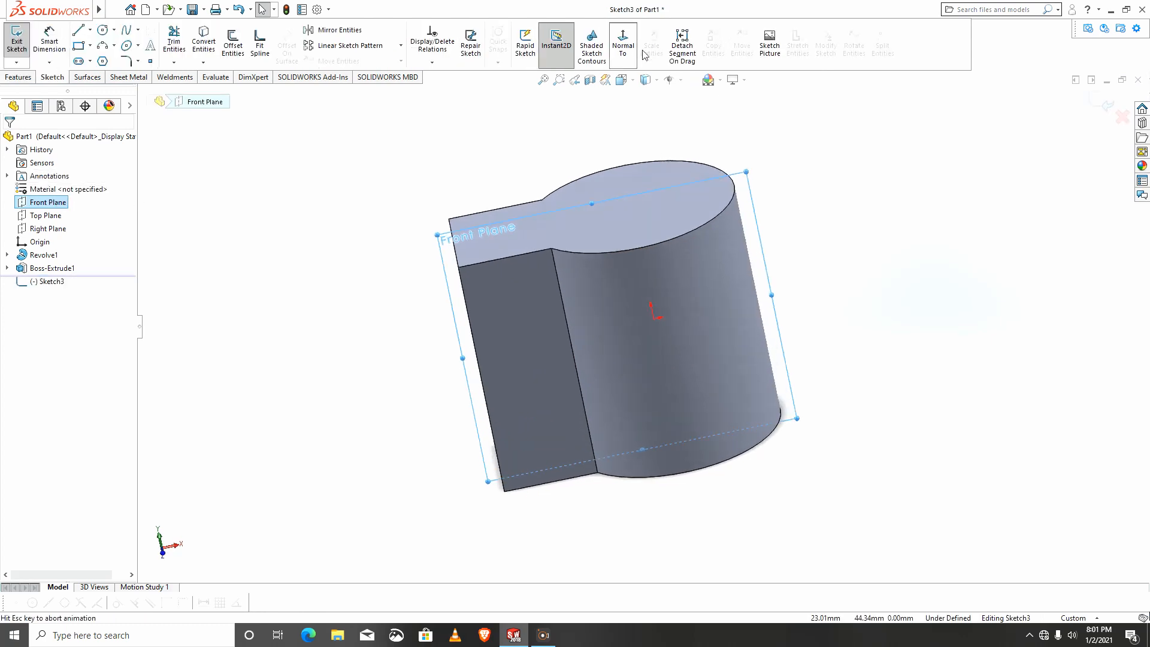
pyautogui.scroll(-3, 972, 289)
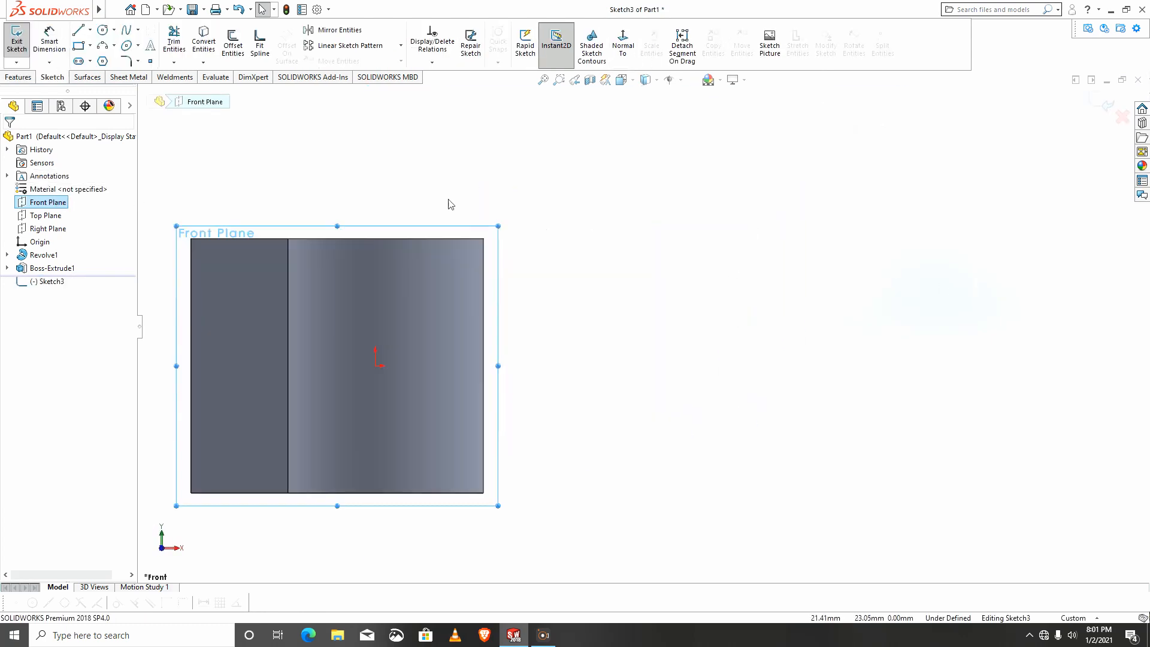
pyautogui.click(78, 31)
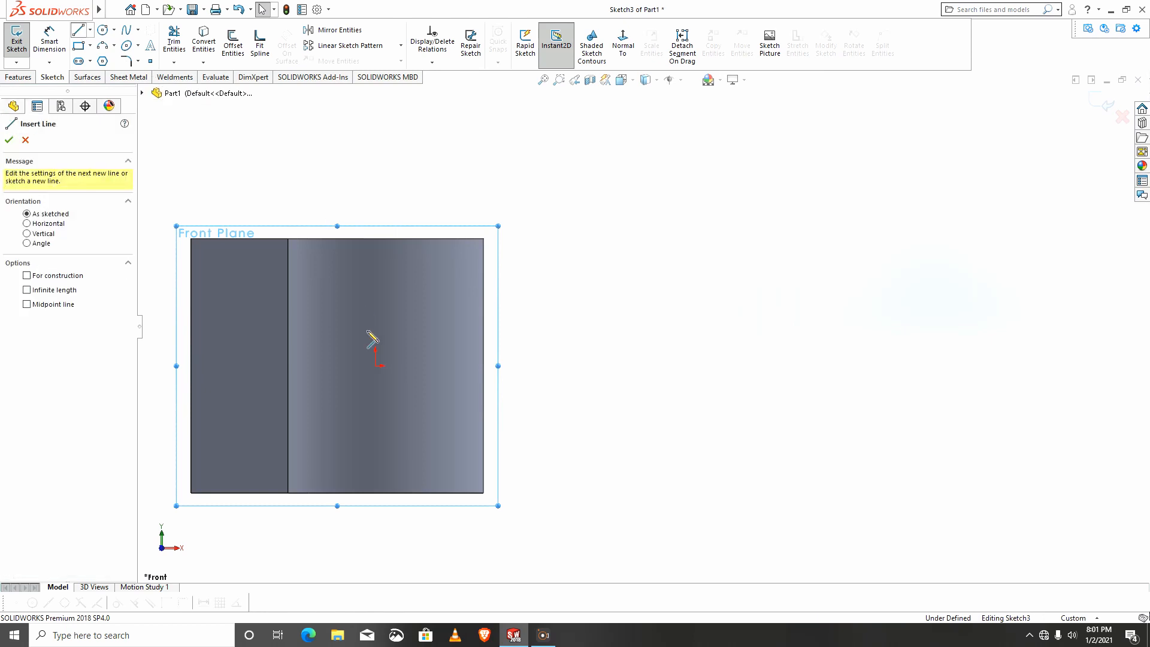
pyautogui.click(375, 365)
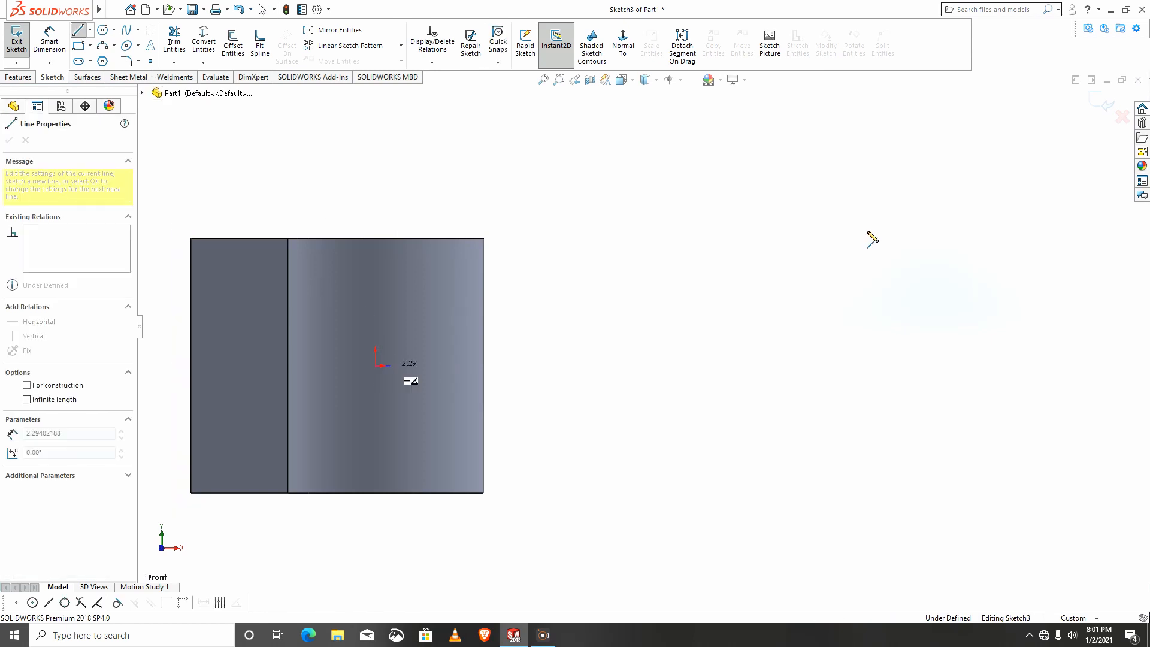
pyautogui.click(908, 225)
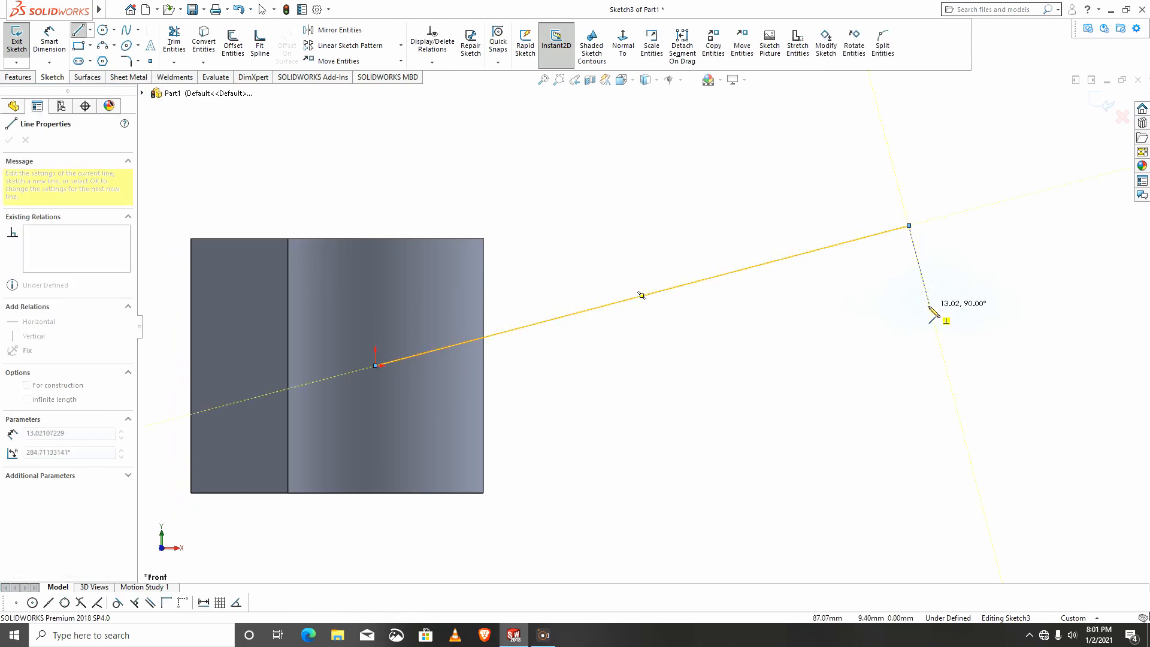
pyautogui.click(929, 305)
pyautogui.click(396, 445)
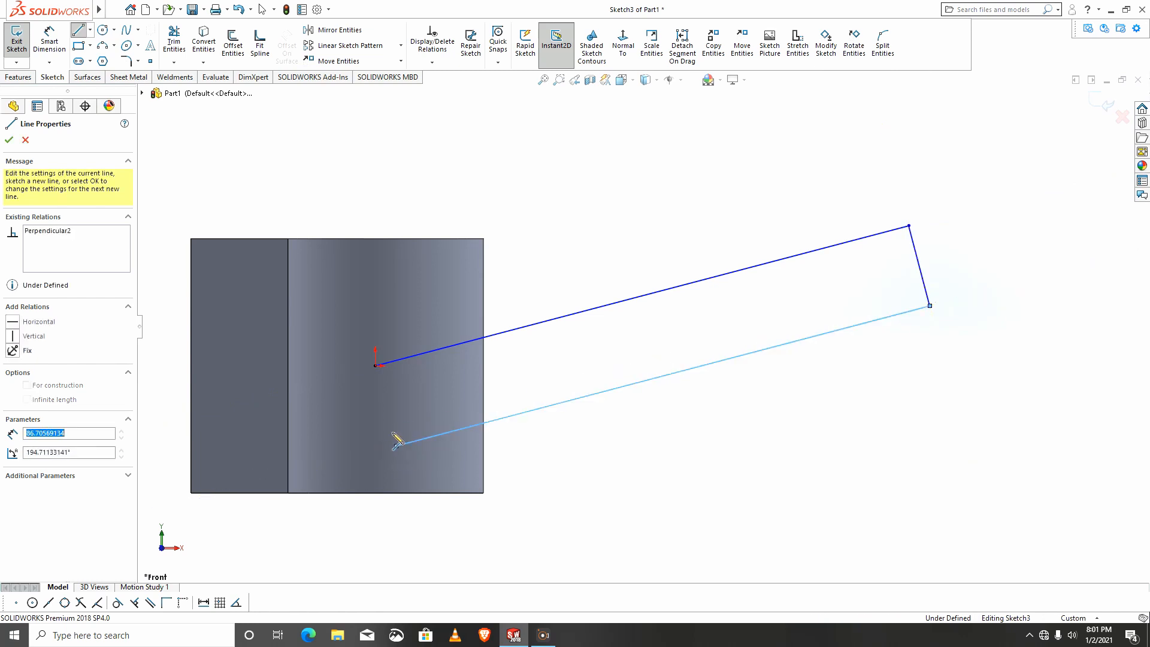
pyautogui.click(376, 365)
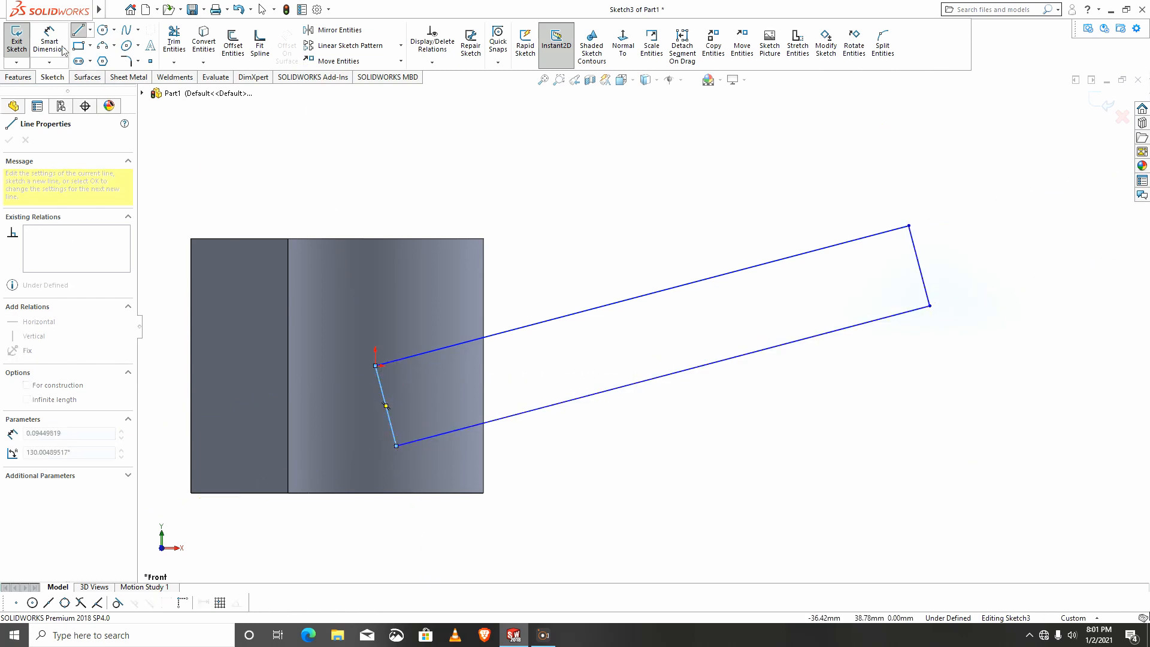
# Dimension the angle between the cylinder's right edge and the tilted rectangle's lower long line as 100°
pyautogui.press('d')
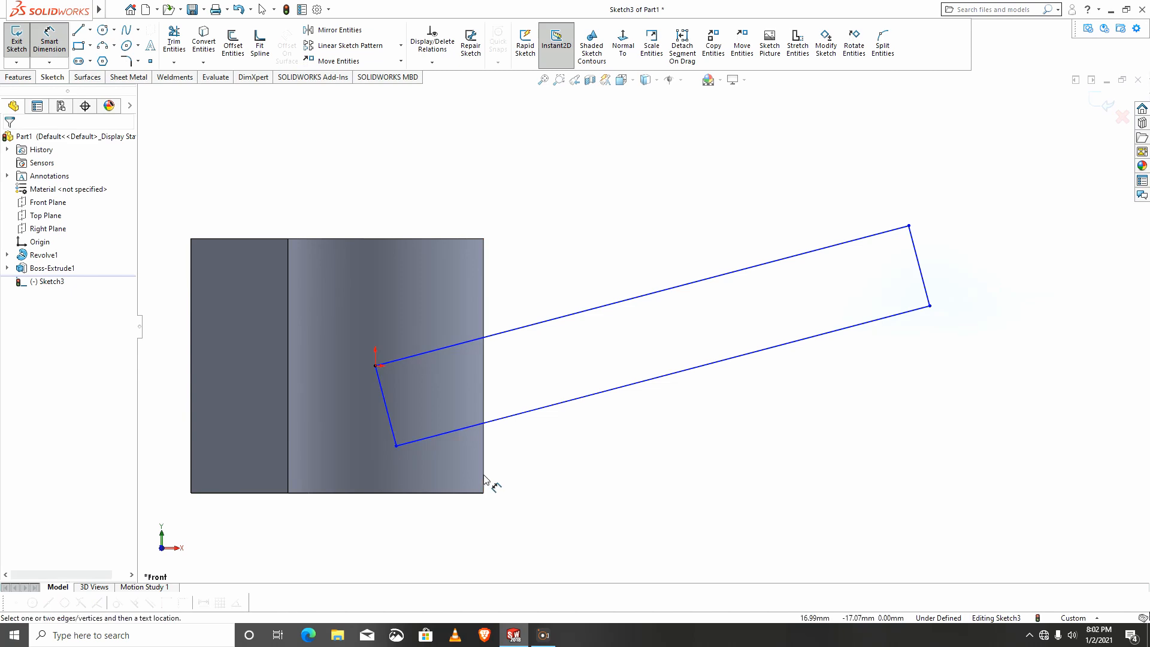
pyautogui.click(486, 479)
pyautogui.click(511, 416)
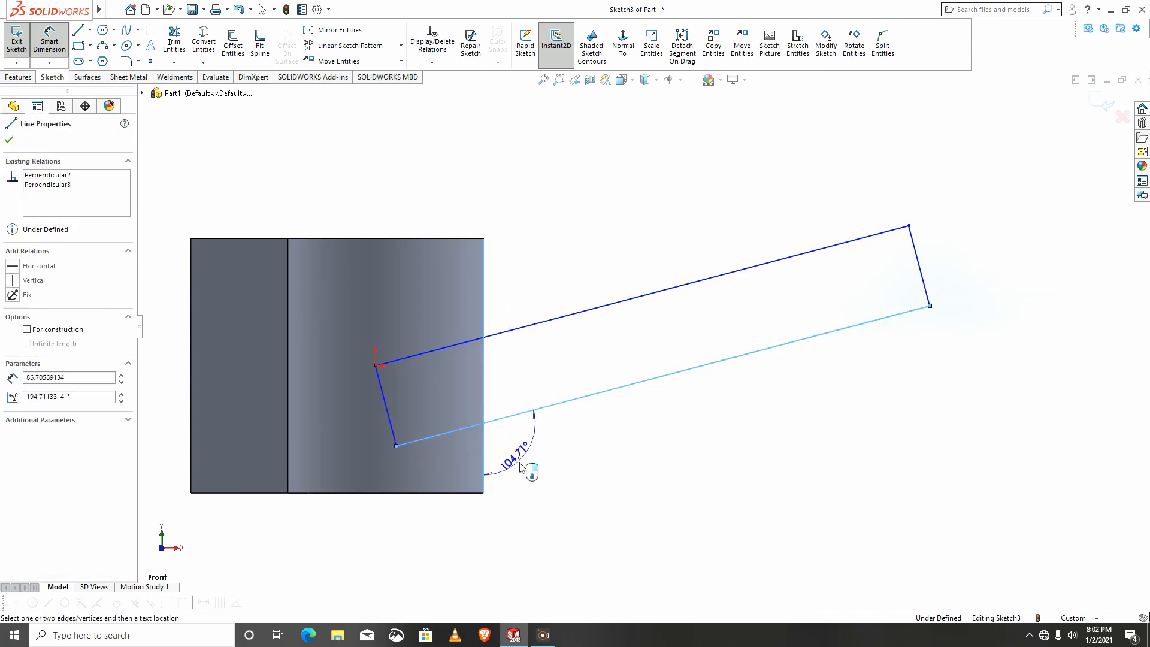
pyautogui.click(520, 473)
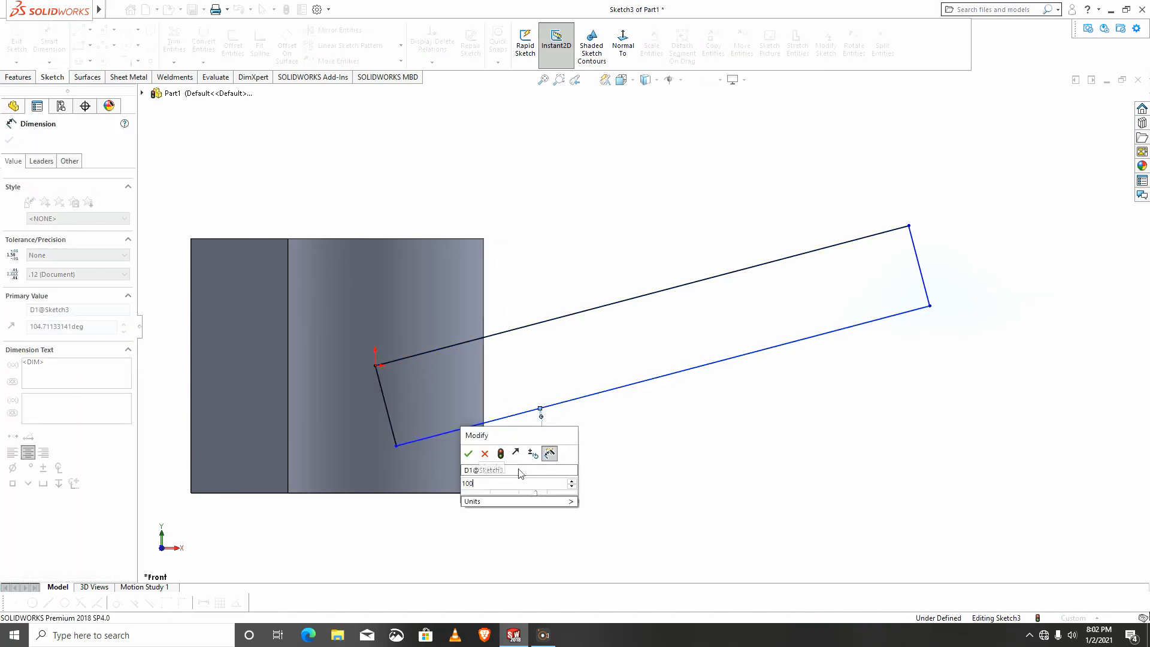
pyautogui.press('Return')
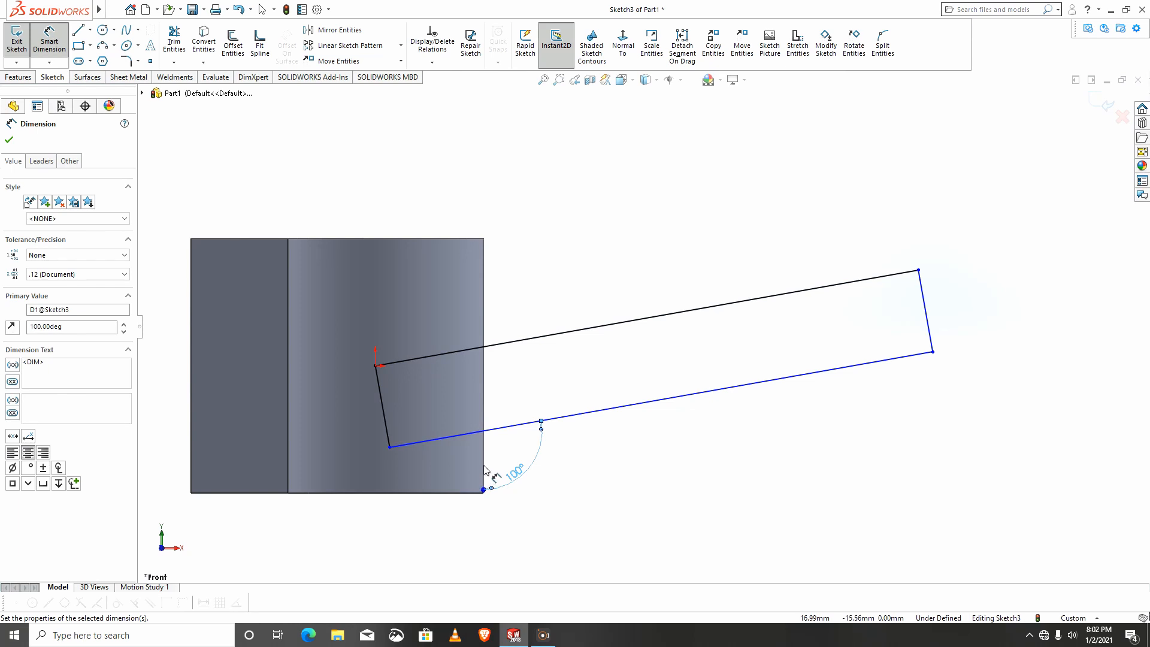
# Set the horizontal distance from the cylinder's right edge to the tilted rectangle's lower outer corner to 100 mm
pyautogui.click(932, 352)
pyautogui.click(793, 484)
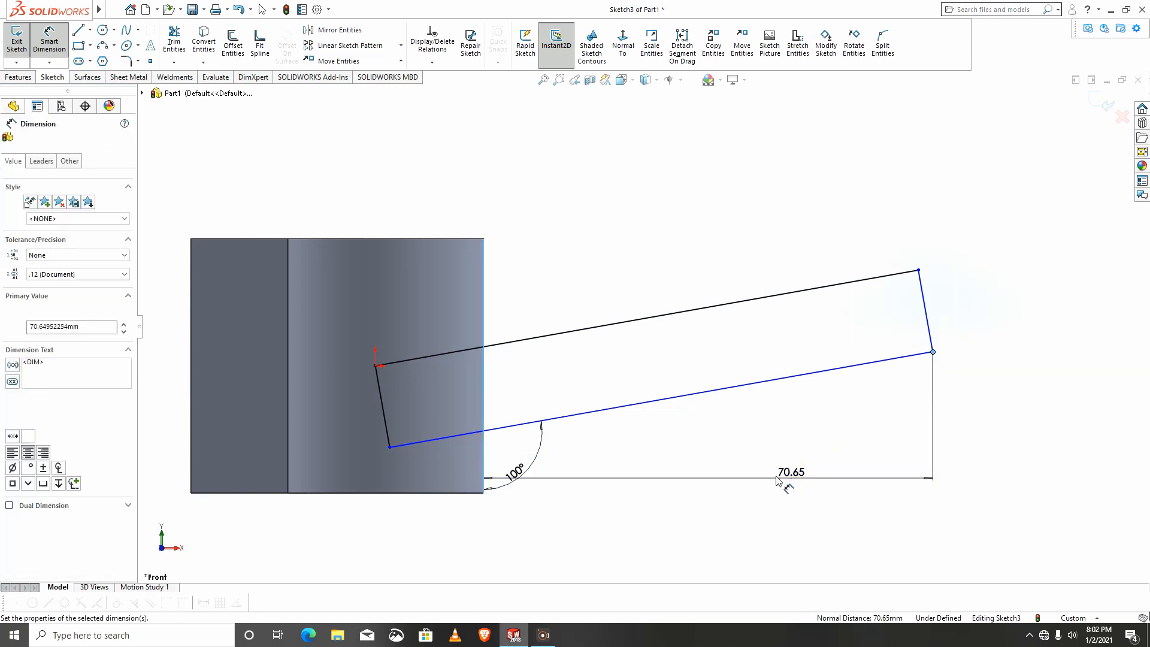
pyautogui.write('100')
pyautogui.press('Return')
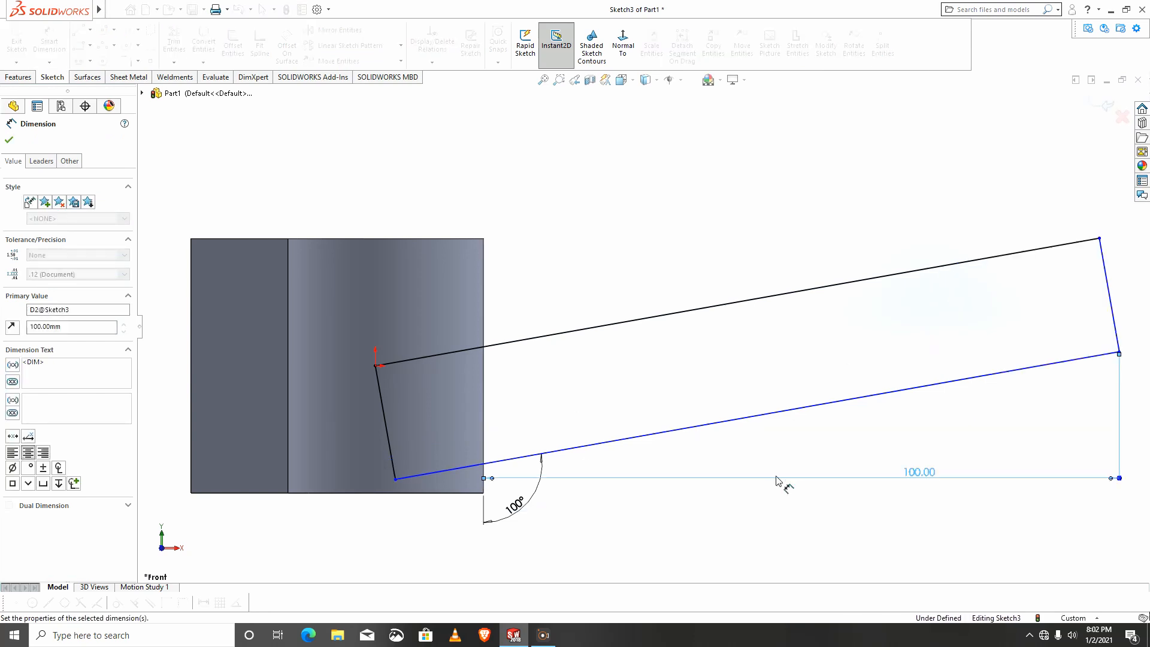
# Set the length of the tilted rectangle's short outer end line to 15 mm
pyautogui.scroll(3, 936, 359)
pyautogui.scroll(-2, 916, 336)
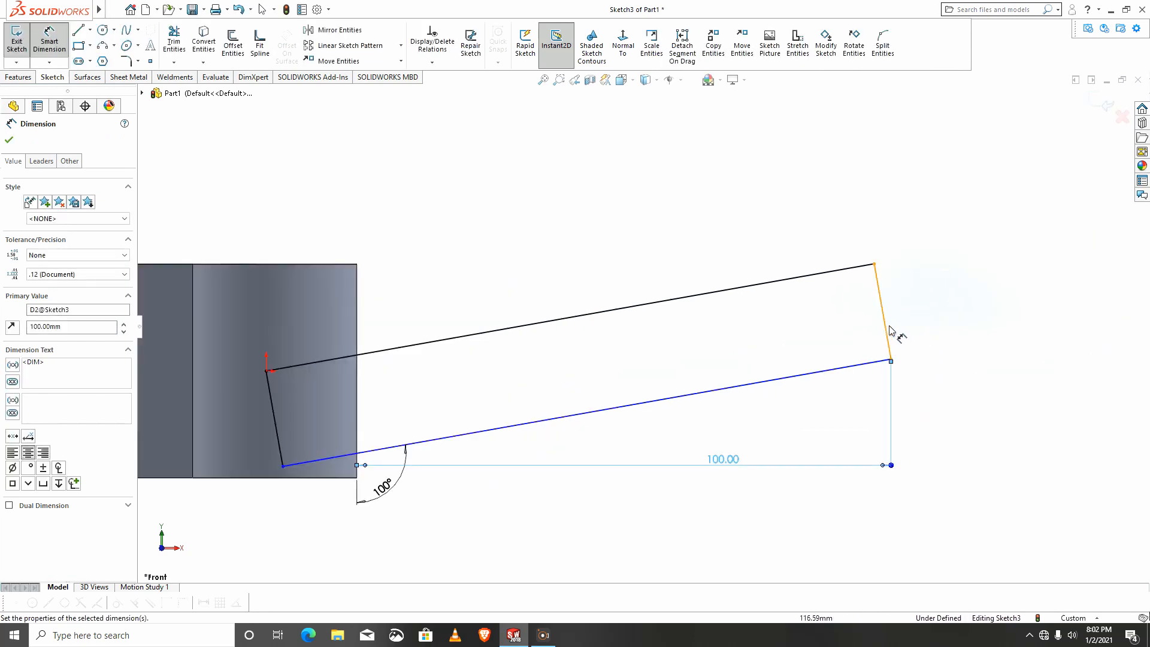
pyautogui.click(886, 323)
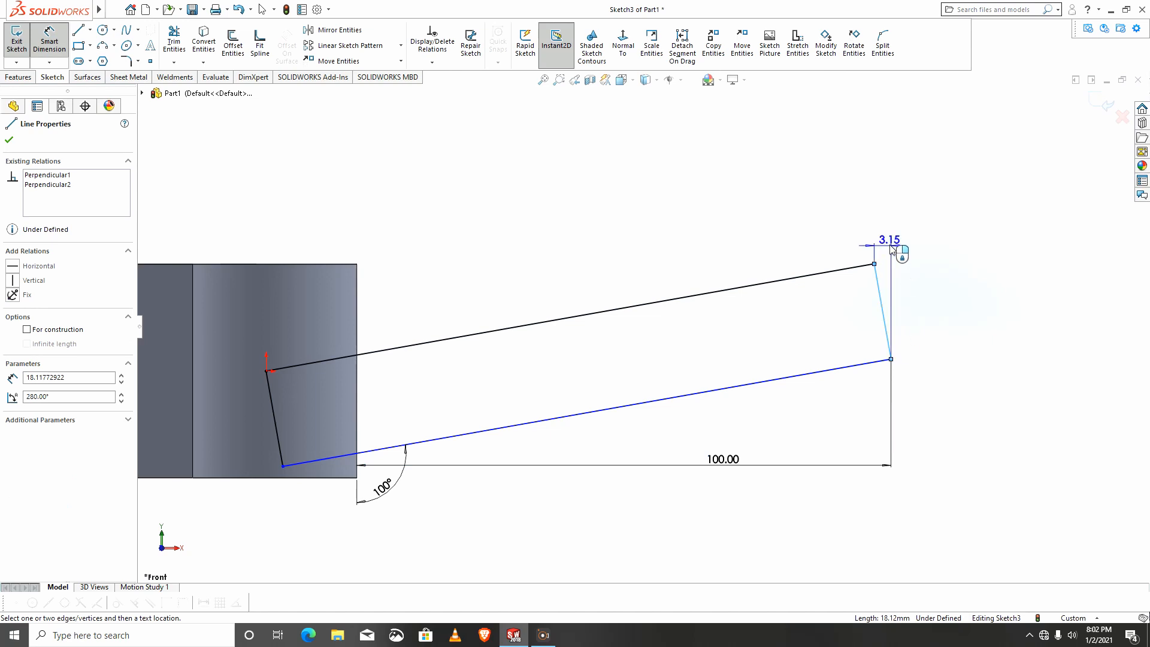
pyautogui.click(920, 333)
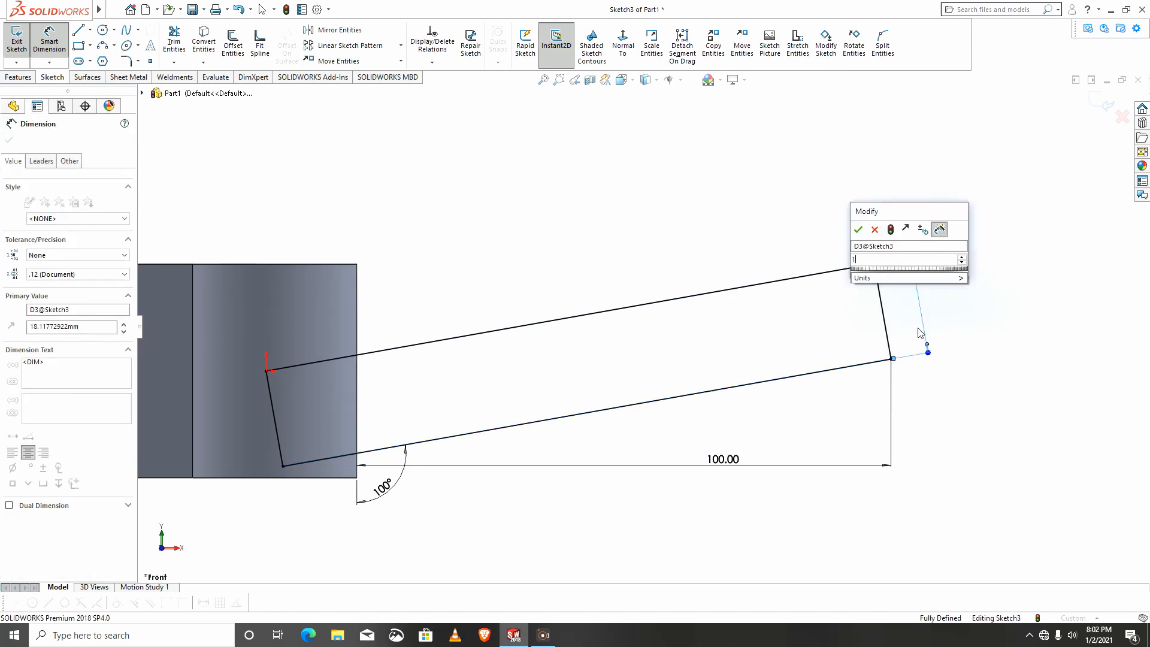
pyautogui.write('15')
pyautogui.press('Return')
pyautogui.scroll(3, 644, 361)
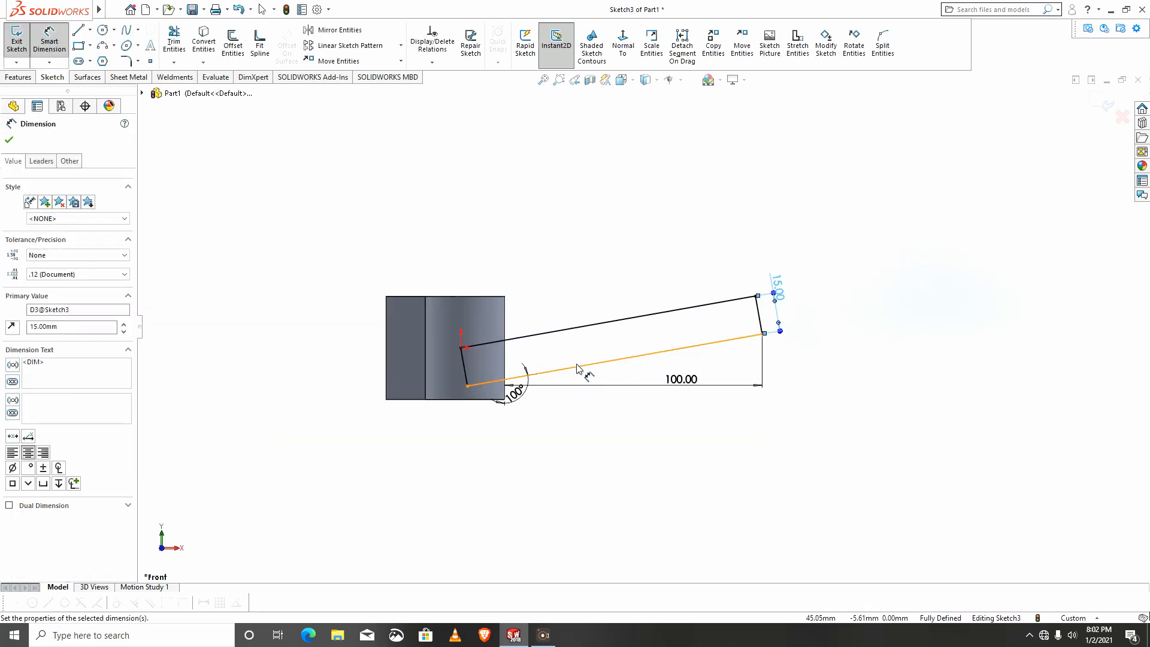
# Revolve the tilted rectangle 360° about its upper long line as a boss merged with the clamp body
pyautogui.click(10, 141)
pyautogui.click(18, 77)
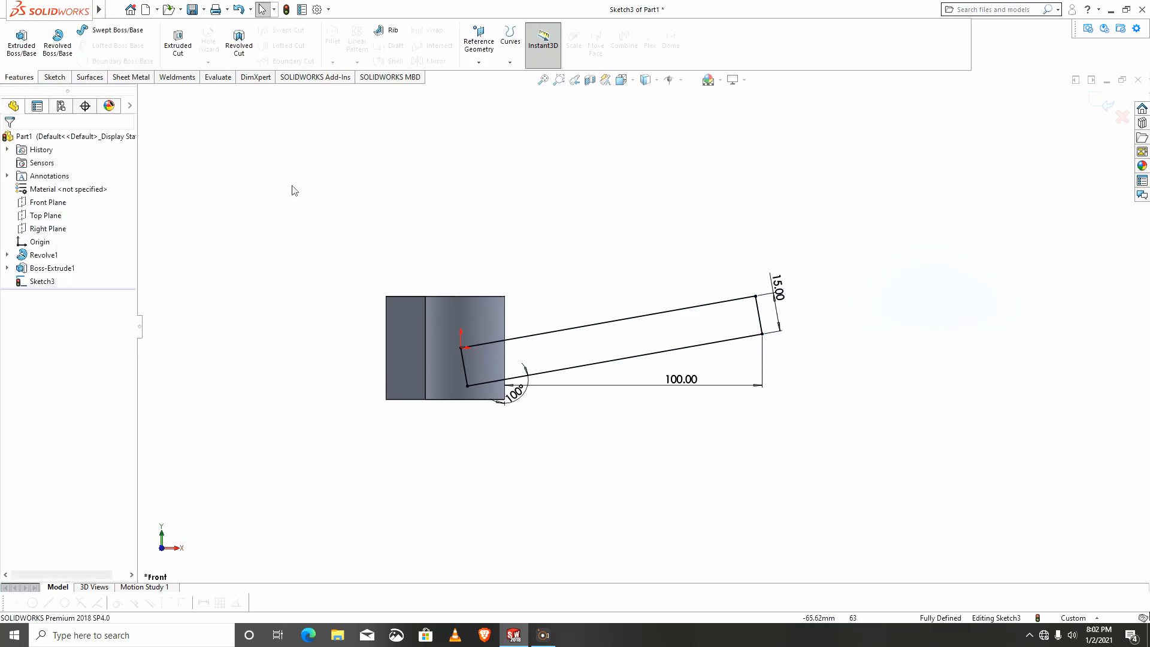
pyautogui.click(58, 42)
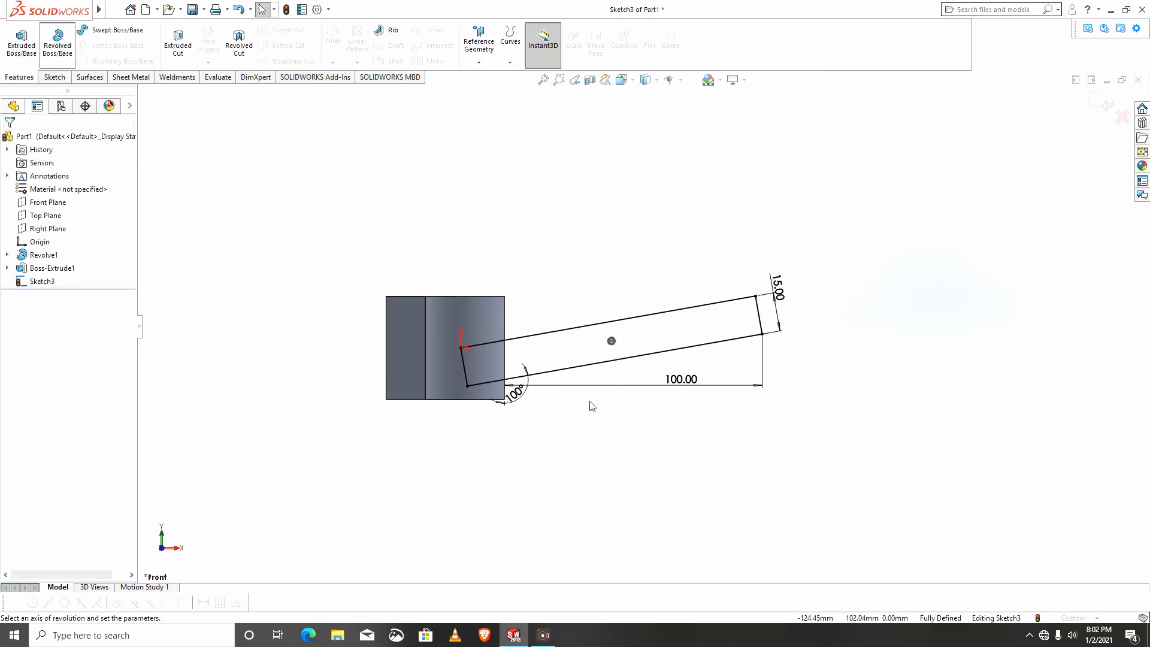
pyautogui.click(562, 336)
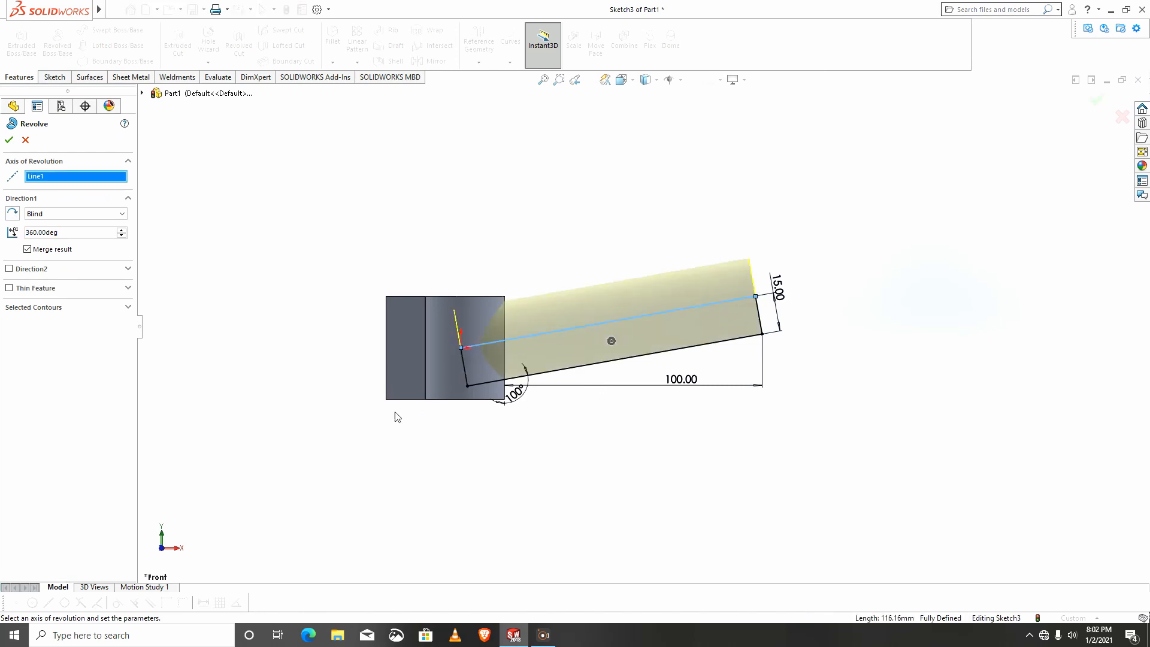
pyautogui.click(9, 141)
# Start a sketch on the clamp body's top face and draw a circle about 29 mm in diameter centred on the origin
pyautogui.moveTo(539, 431); pyautogui.dragTo(580, 480, button='middle')
pyautogui.moveTo(537, 393); pyautogui.dragTo(479, 417, button='middle')
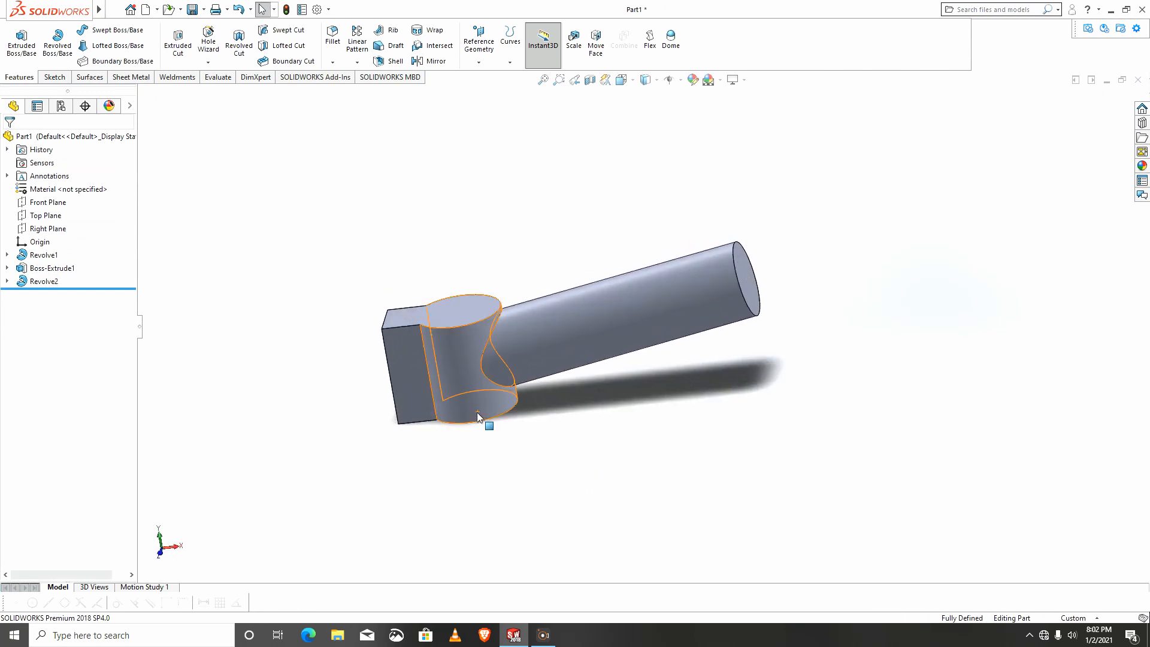
pyautogui.scroll(-3, 459, 342)
pyautogui.moveTo(460, 343); pyautogui.dragTo(470, 394, button='middle')
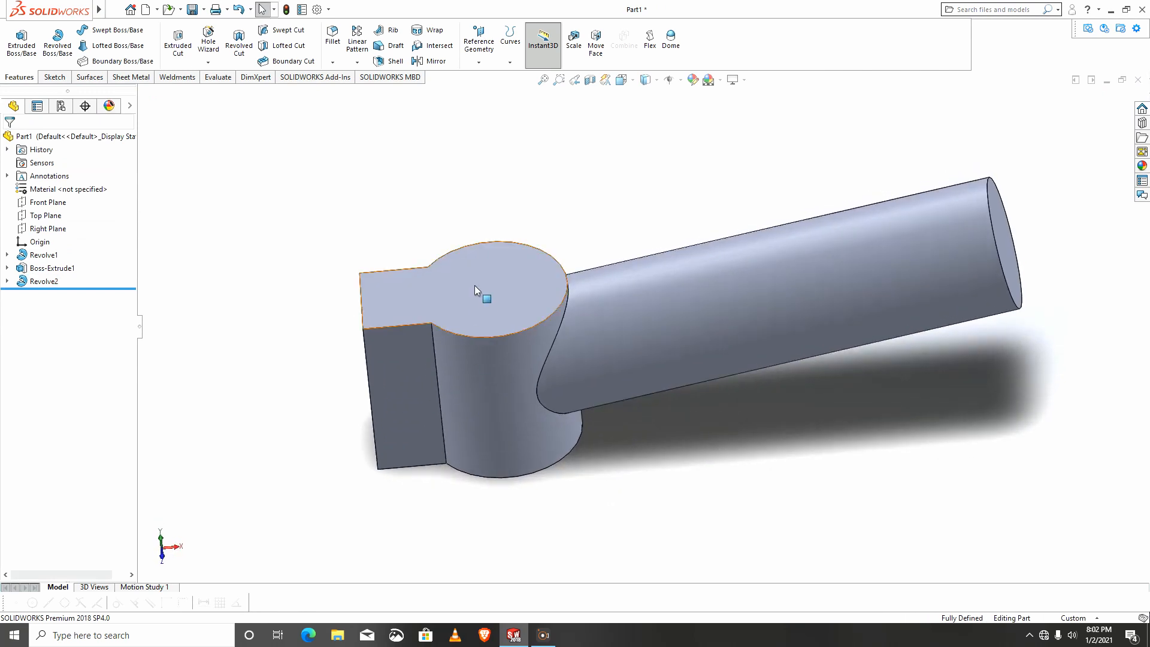
pyautogui.click(467, 315)
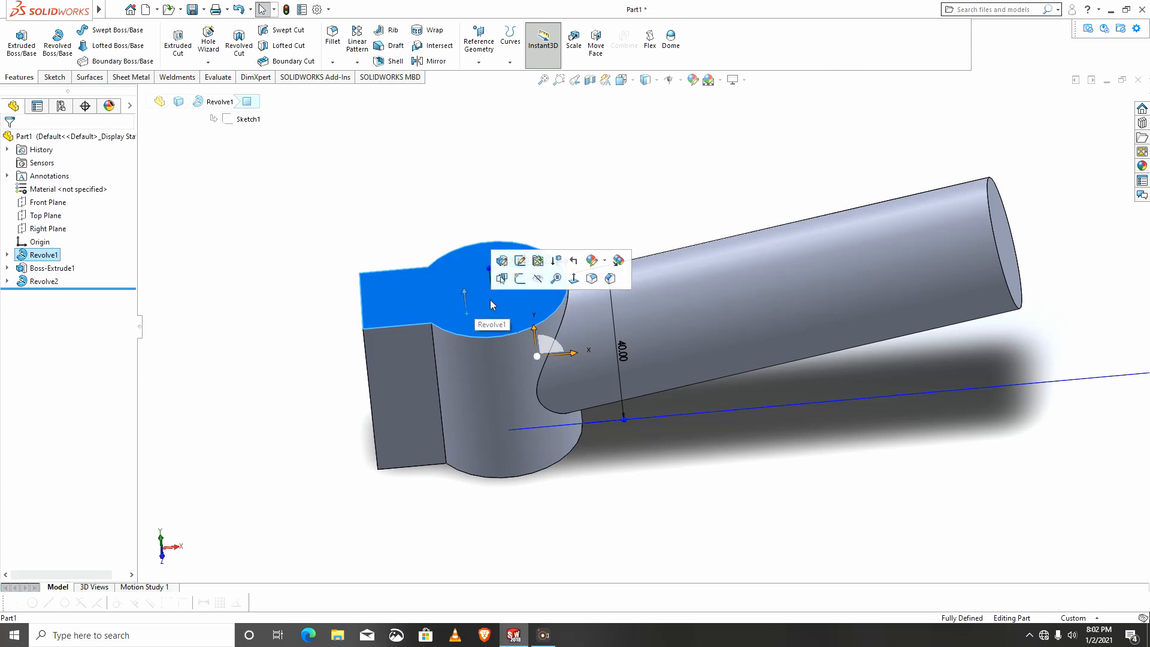
pyautogui.click(518, 281)
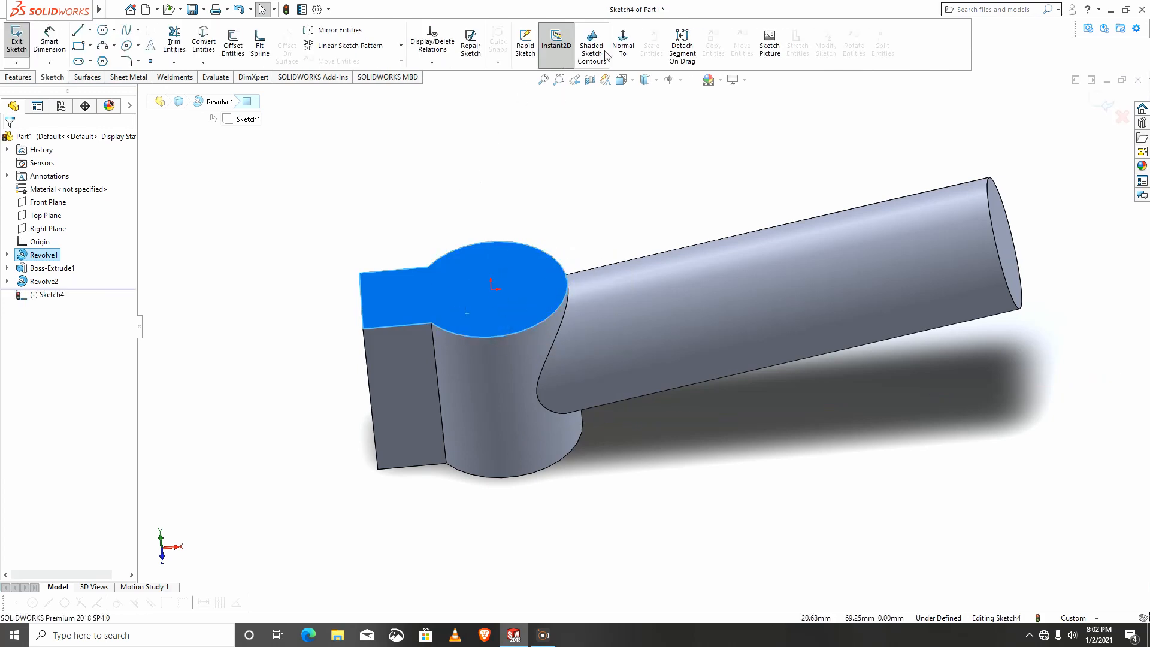
pyautogui.click(622, 44)
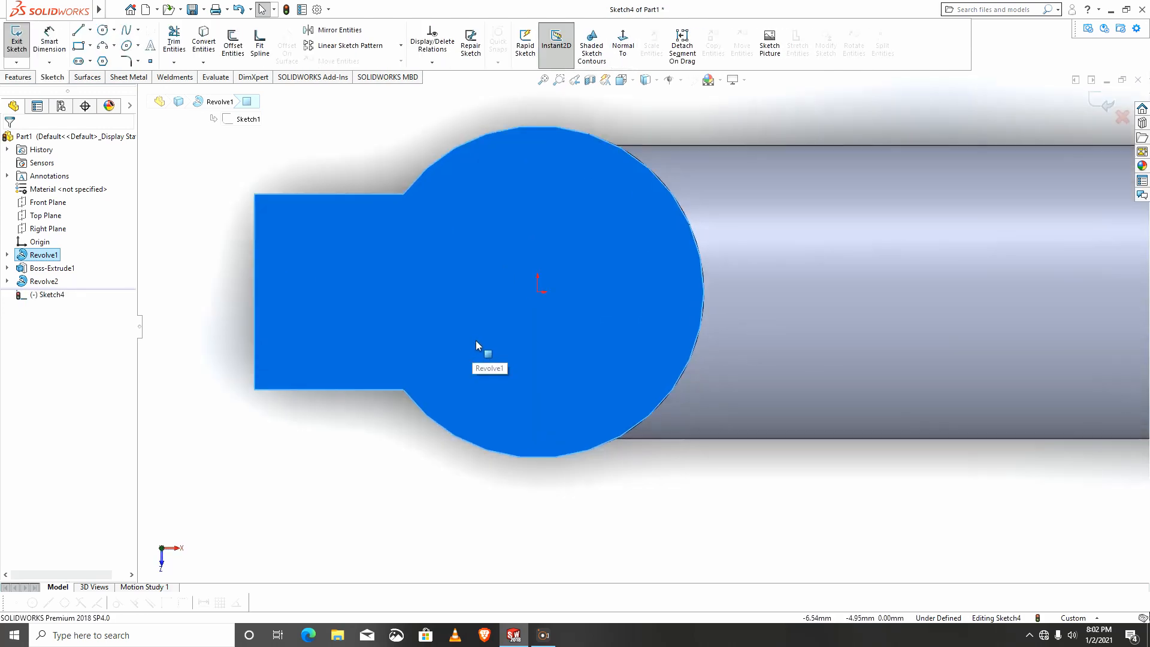
pyautogui.click(319, 411)
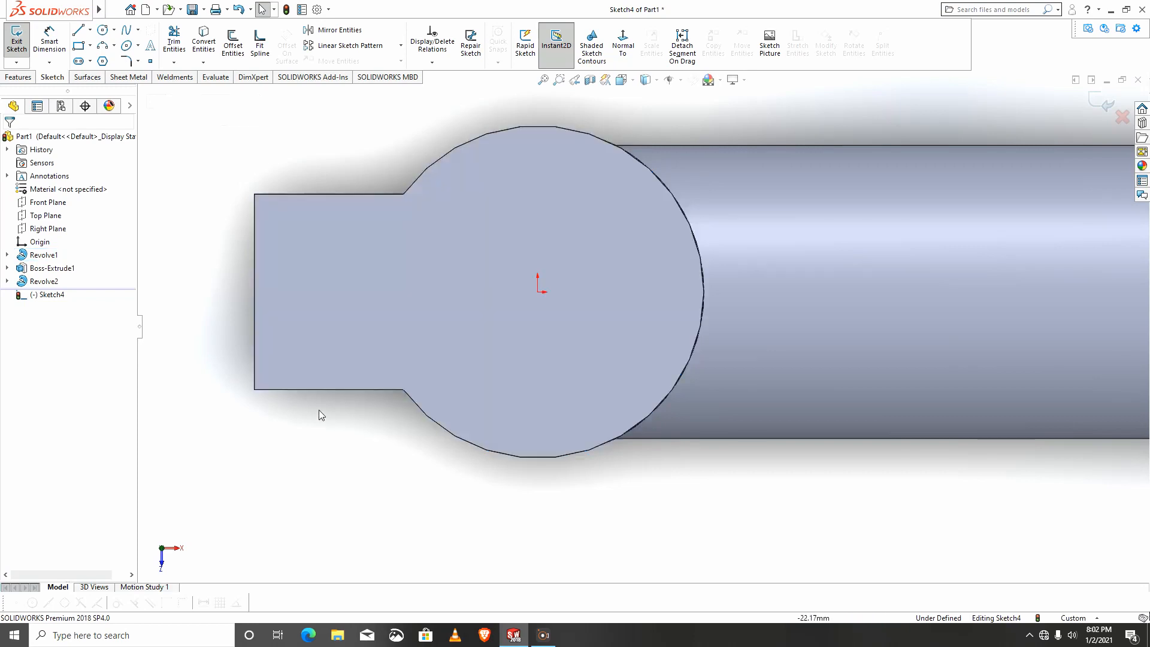
pyautogui.click(103, 34)
pyautogui.click(538, 292)
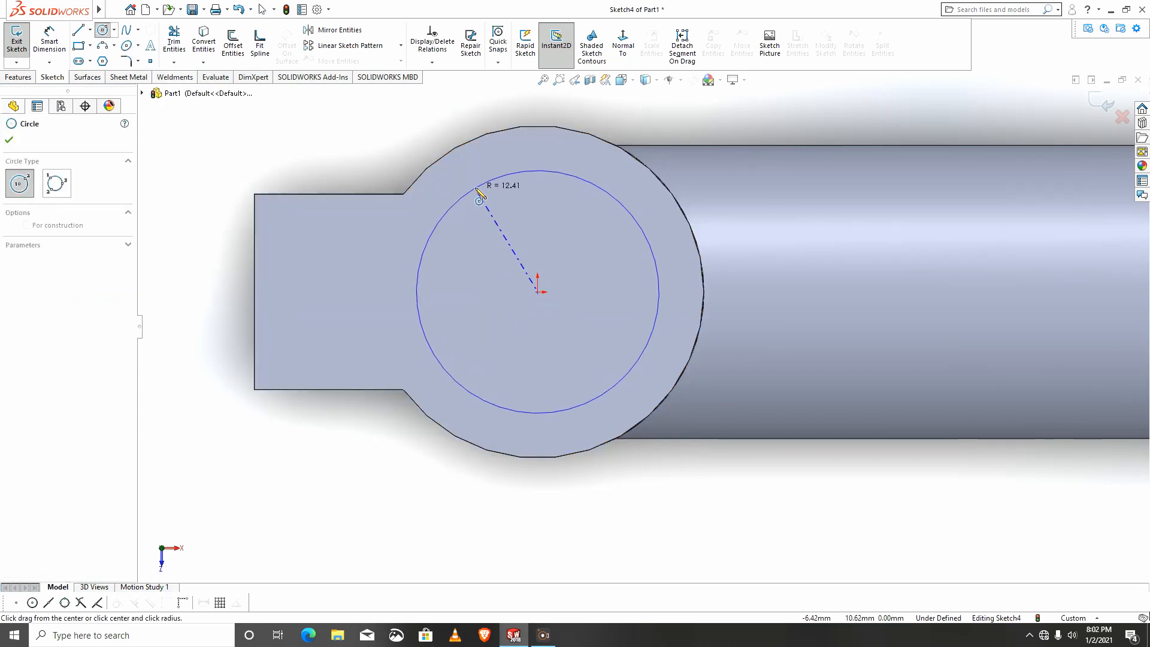
pyautogui.click(487, 162)
# Set the circle's diameter to 30 mm
pyautogui.click(50, 42)
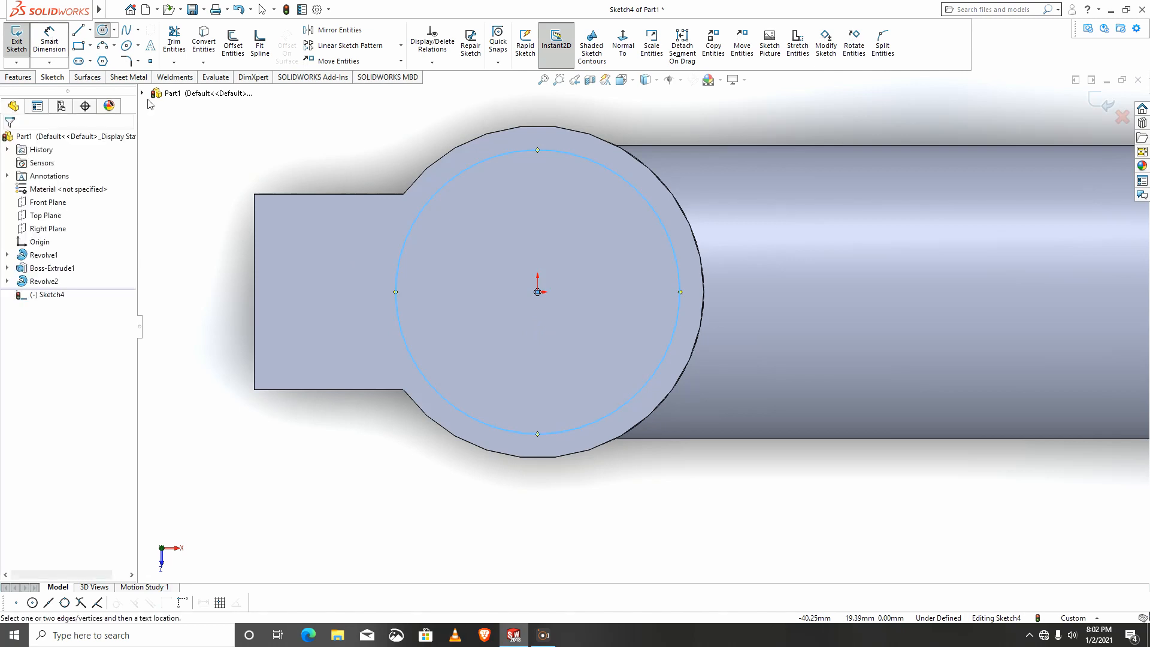
pyautogui.click(546, 153)
pyautogui.click(531, 231)
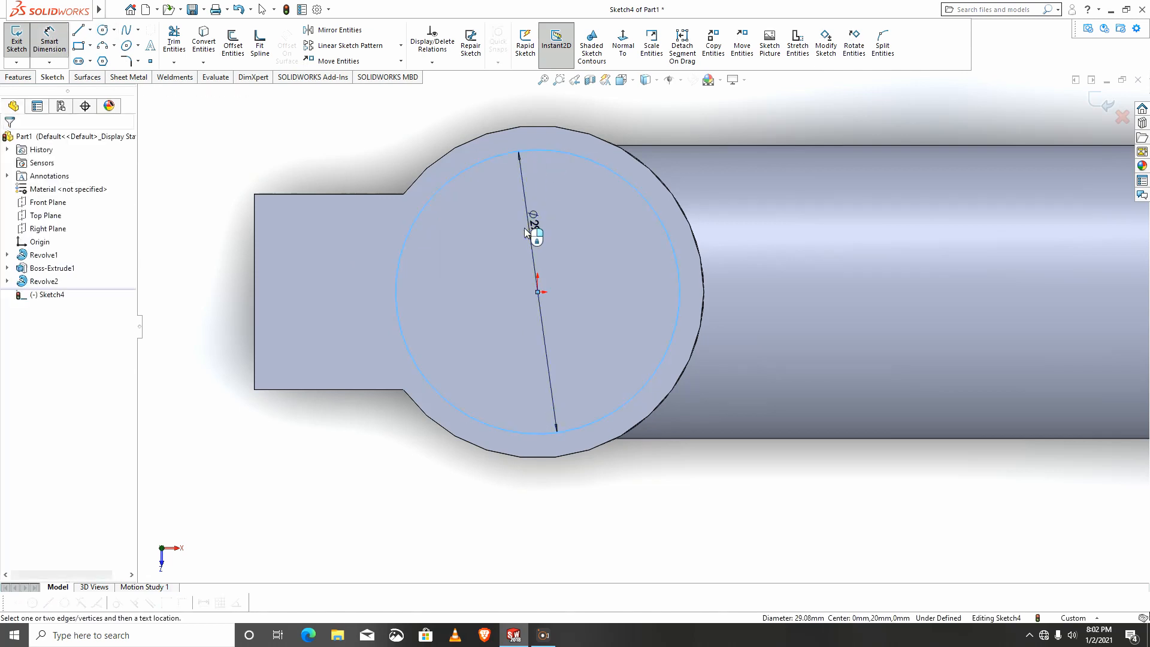
pyautogui.write('30')
pyautogui.press('Return')
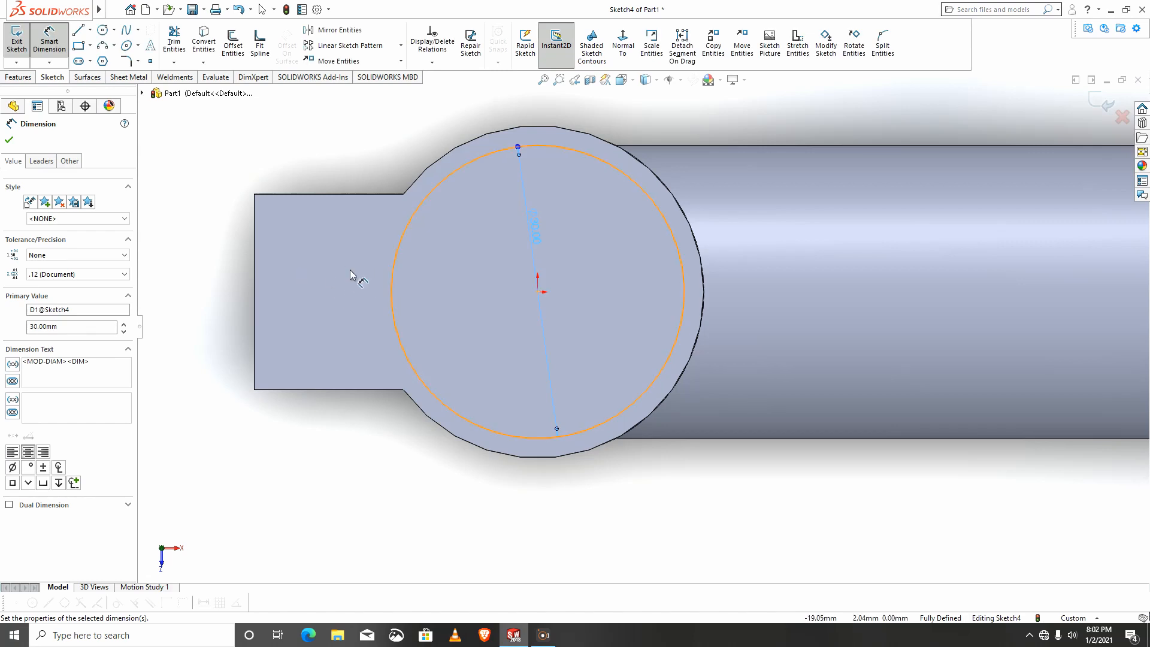
# Draw a horizontal rectangle about 39 by 8 mm from outside the rectangular boss into the circle, extending just past the origin
pyautogui.click(78, 45)
pyautogui.click(203, 242)
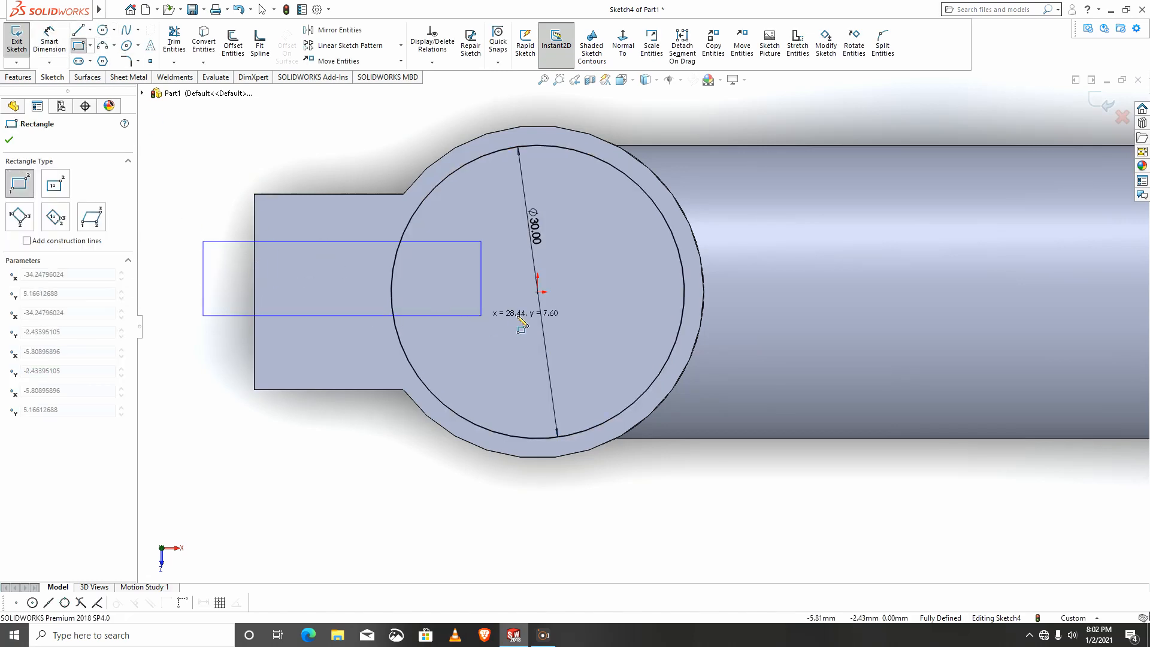
pyautogui.click(584, 320)
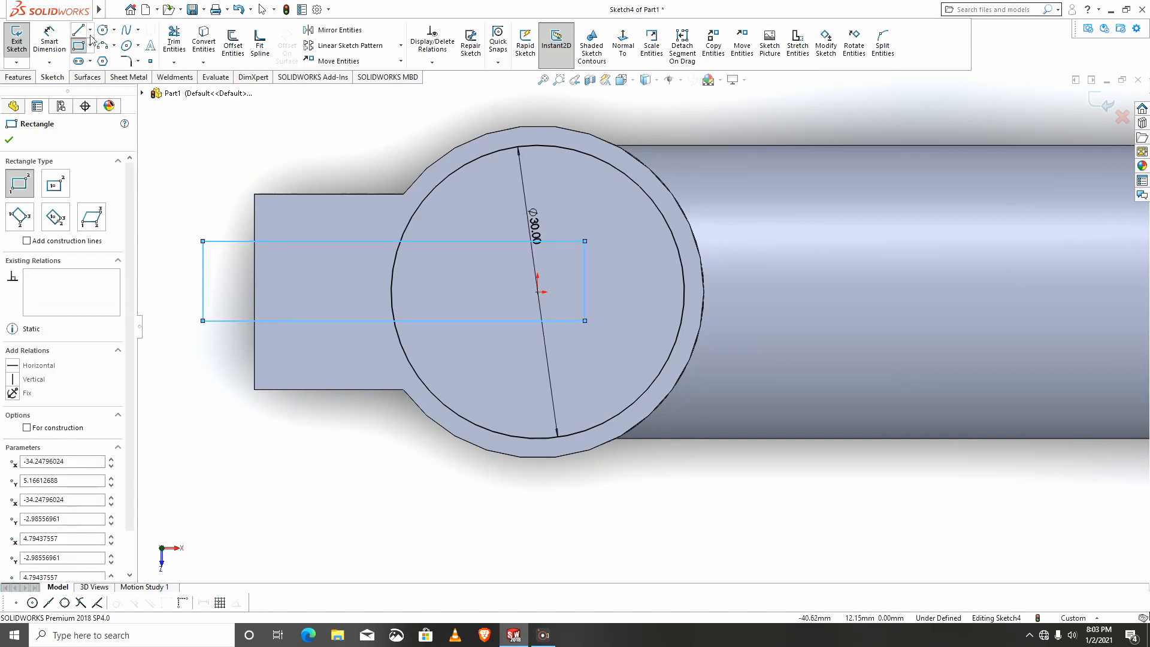
# Draw a horizontal centerline about 58 mm long through the origin, extending beyond the rectangle and the circle
pyautogui.click(90, 30)
pyautogui.click(108, 57)
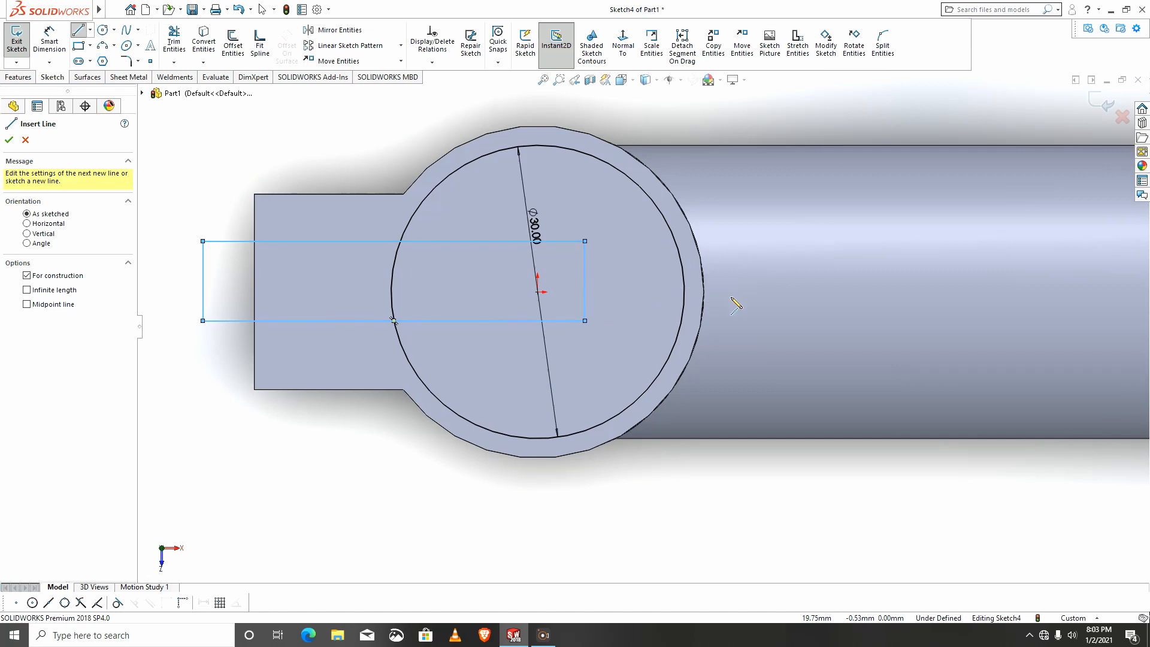
pyautogui.click(742, 292)
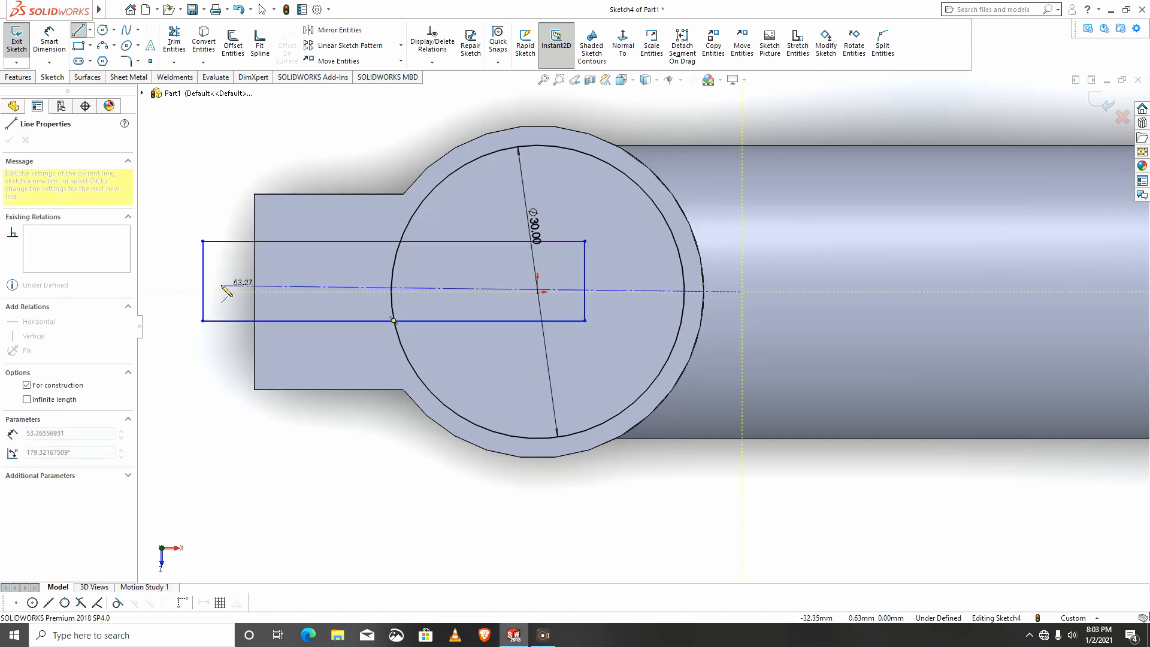
pyautogui.click(176, 291)
pyautogui.press('Escape')
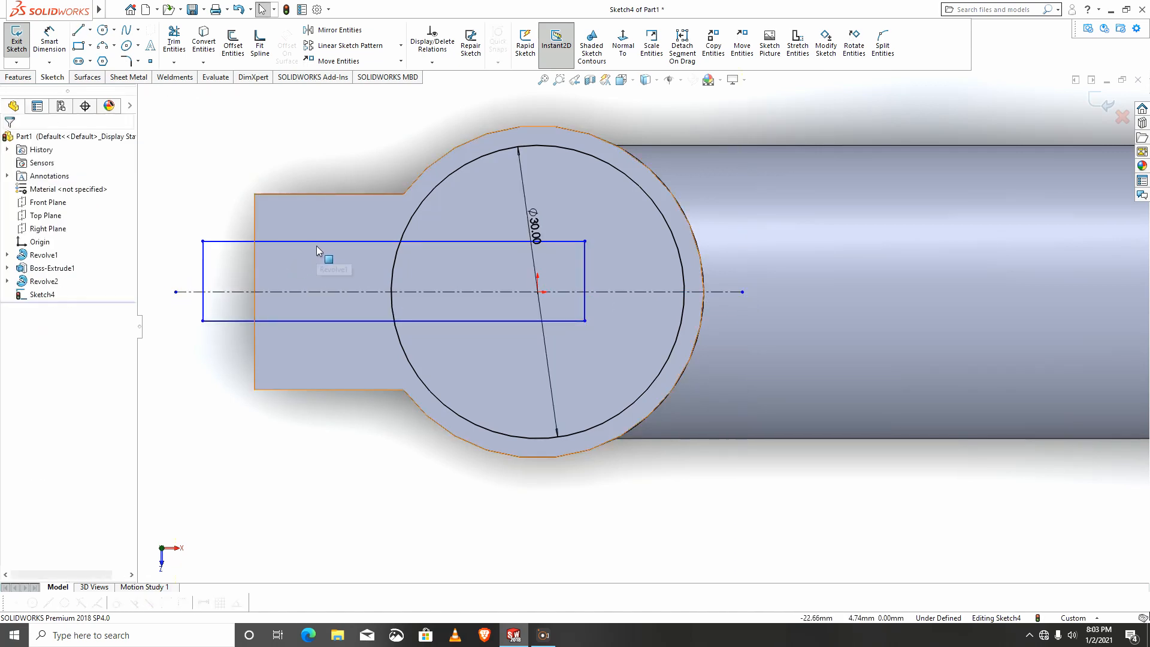
# Make the rectangle's two long lines symmetric about the centerline
pyautogui.click(316, 241)
pyautogui.keyDown('ctrl'); pyautogui.click(303, 324); pyautogui.keyUp('ctrl')
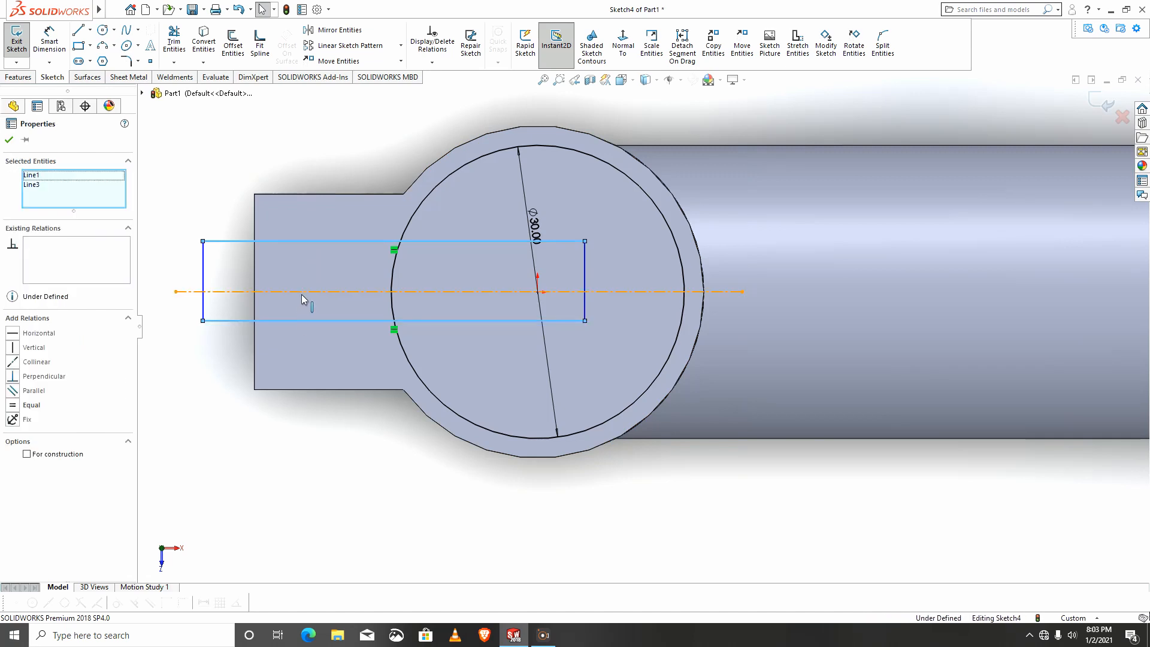
pyautogui.keyDown('ctrl'); pyautogui.click(301, 293); pyautogui.keyUp('ctrl')
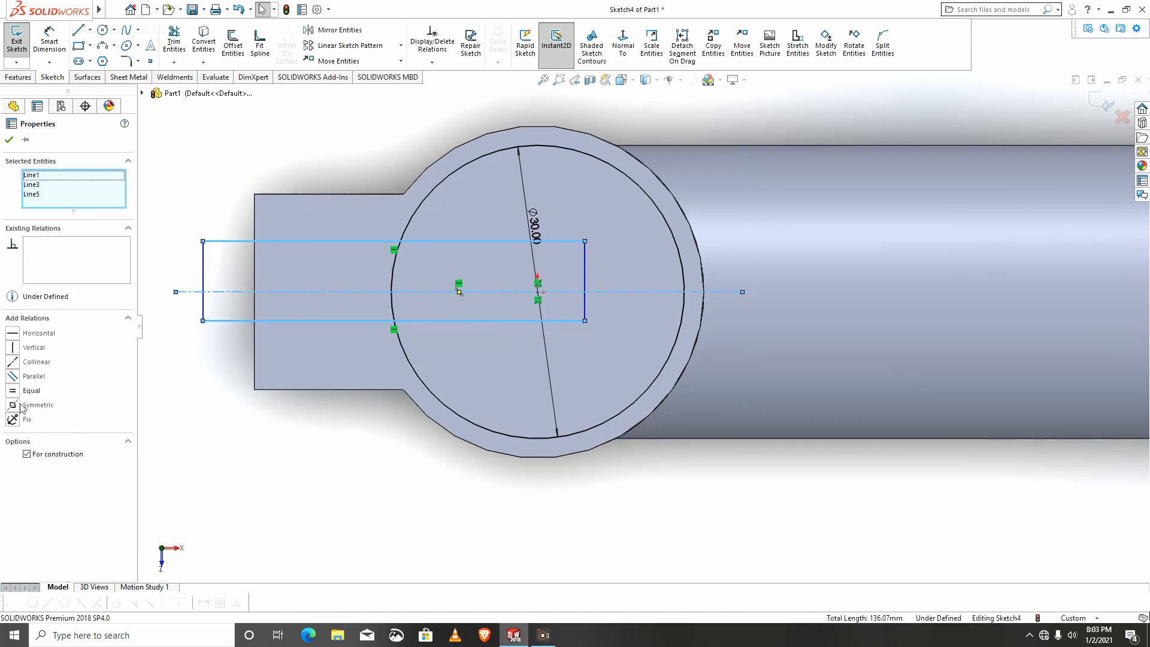
pyautogui.click(21, 406)
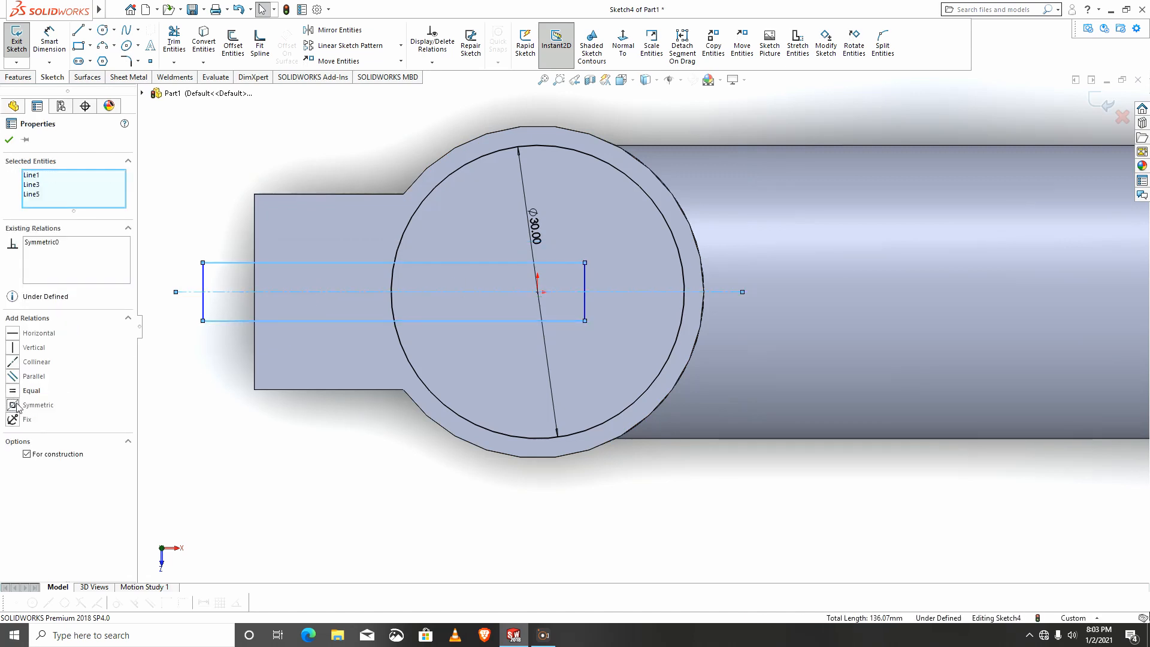
pyautogui.click(9, 141)
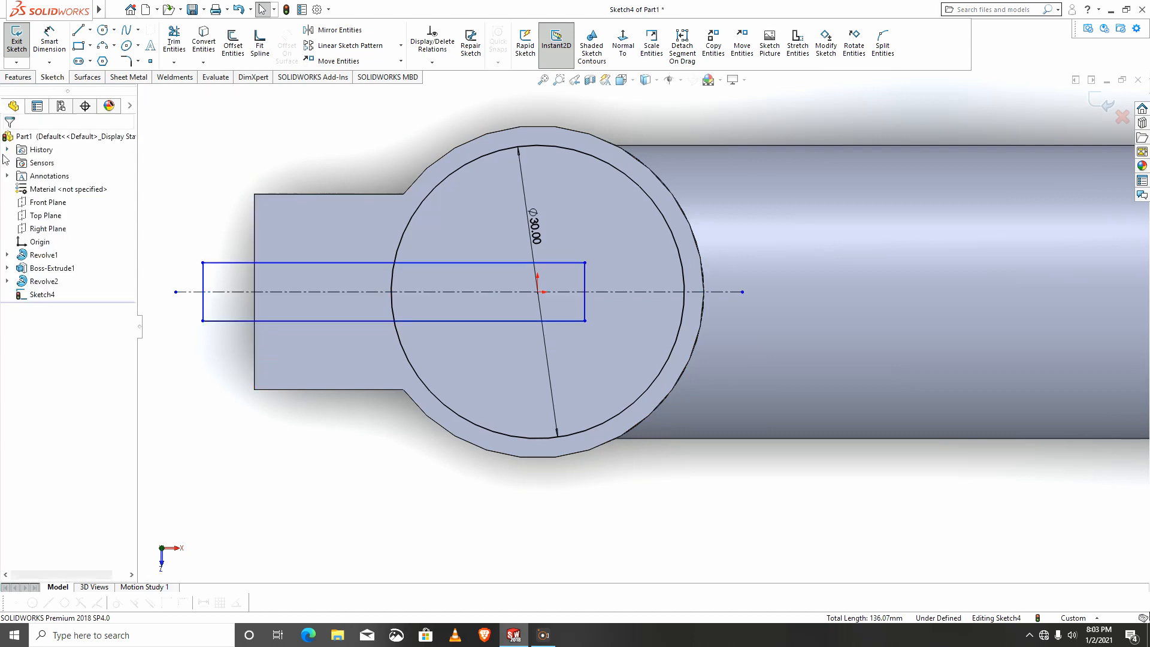
# Set the width of the narrow rectangle to 3 mm at its outer short line
pyautogui.click(42, 40)
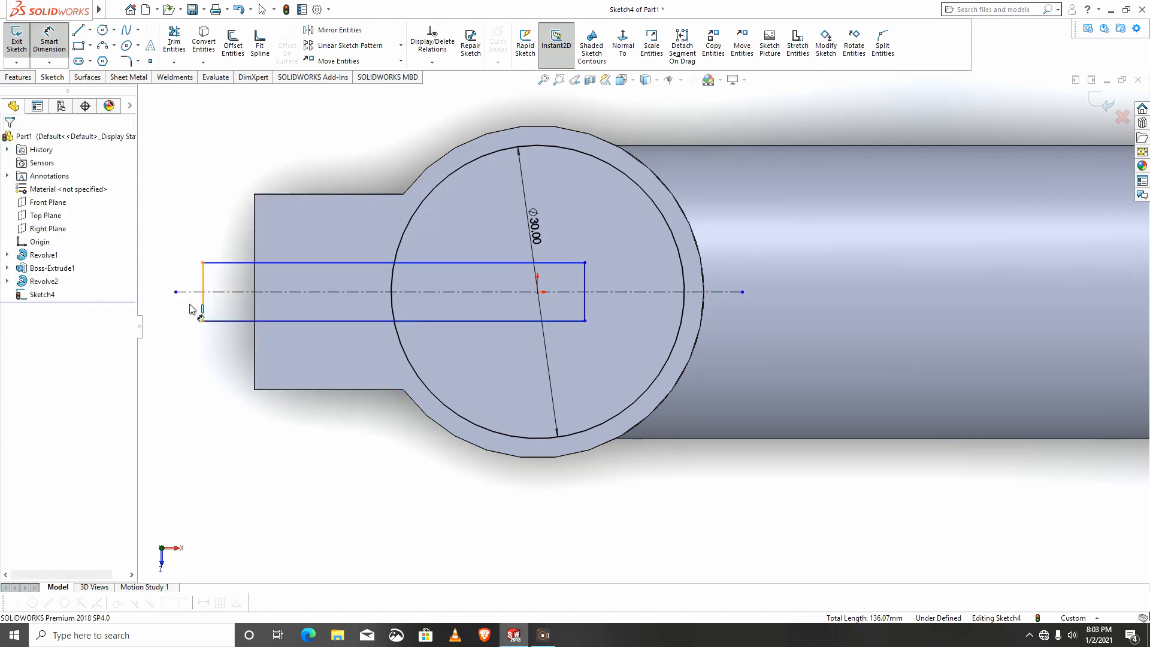
pyautogui.click(190, 306)
pyautogui.click(178, 272)
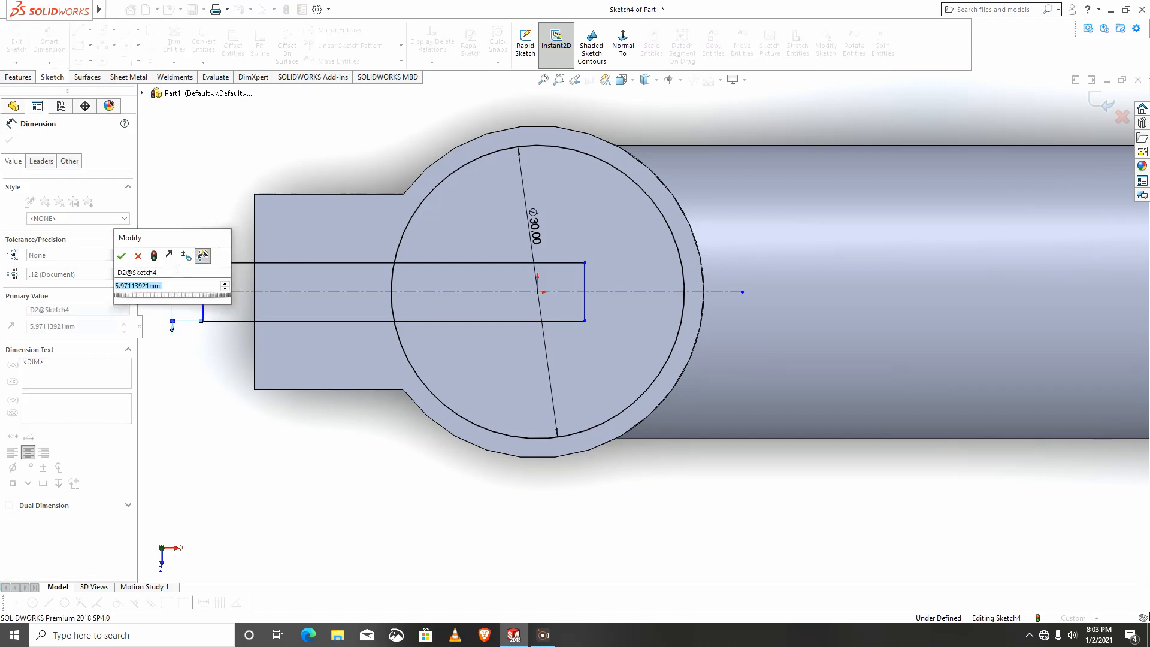
pyautogui.write('3')
pyautogui.press('Return')
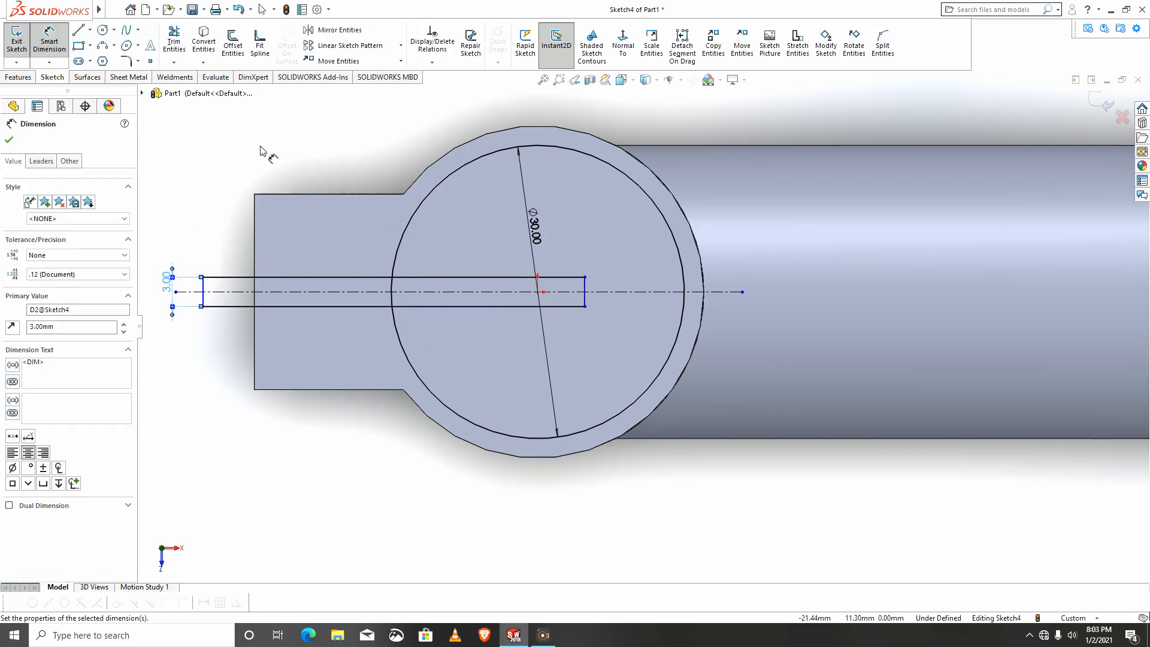
# Power trim the rectangle lines inside the circle and the arc between the slot lines to leave one keyhole-shaped outline
pyautogui.click(174, 45)
pyautogui.moveTo(604, 250)
pyautogui.mouseDown()
pyautogui.moveTo(570, 250)
pyautogui.moveTo(605, 317)
pyautogui.mouseUp()
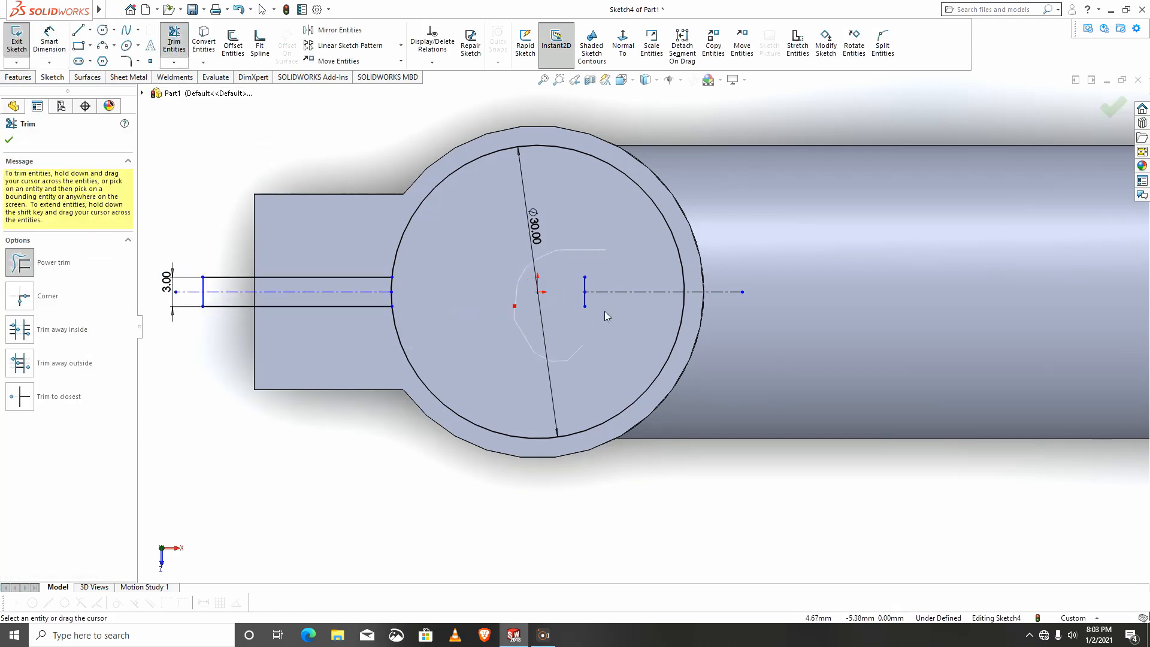
pyautogui.click(386, 292)
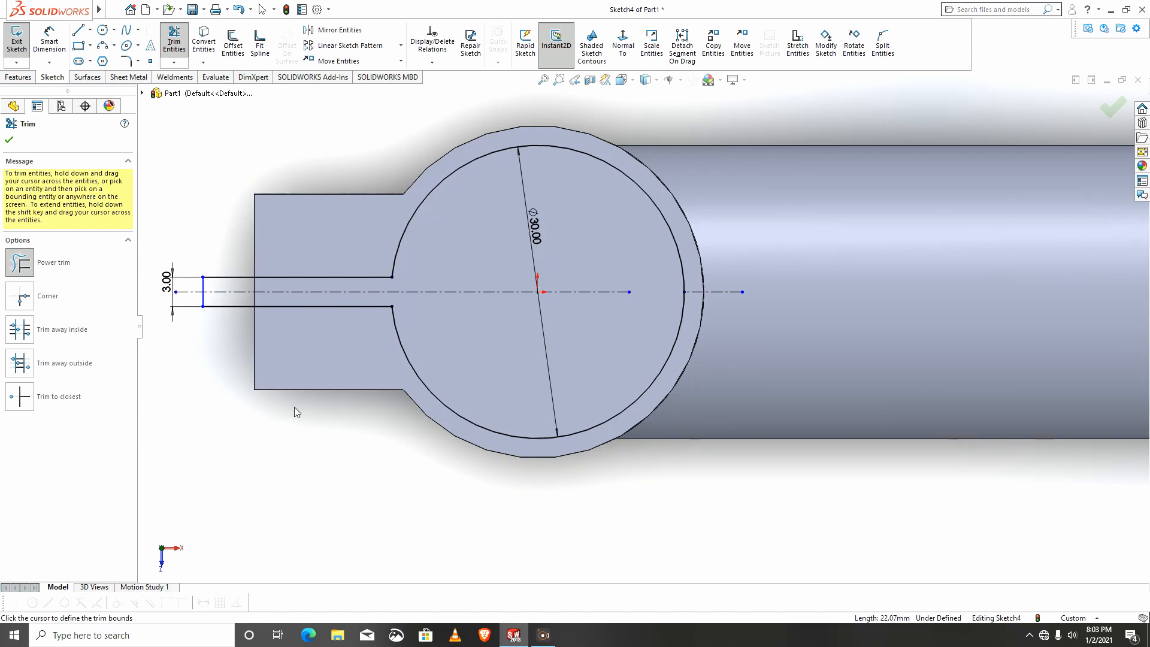
# Cut-extrude the keyhole-shaped outline through the clamp body with a blind depth of 50 mm
pyautogui.moveTo(291, 429); pyautogui.dragTo(3, 187, button='middle')
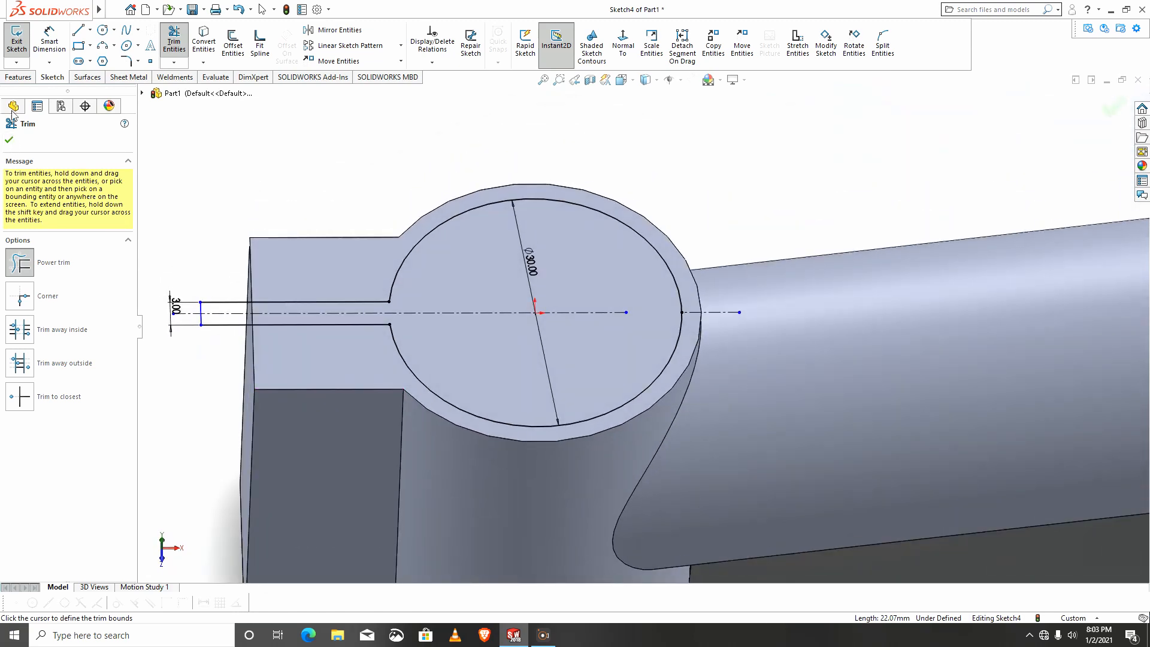
pyautogui.click(16, 79)
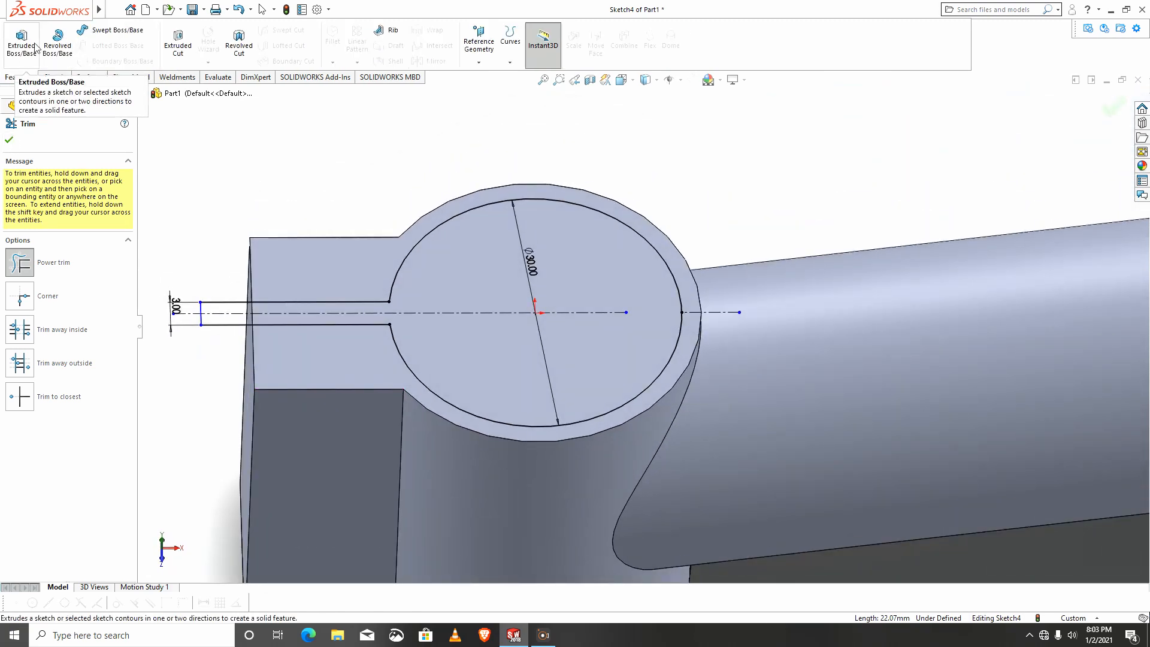
pyautogui.click(178, 43)
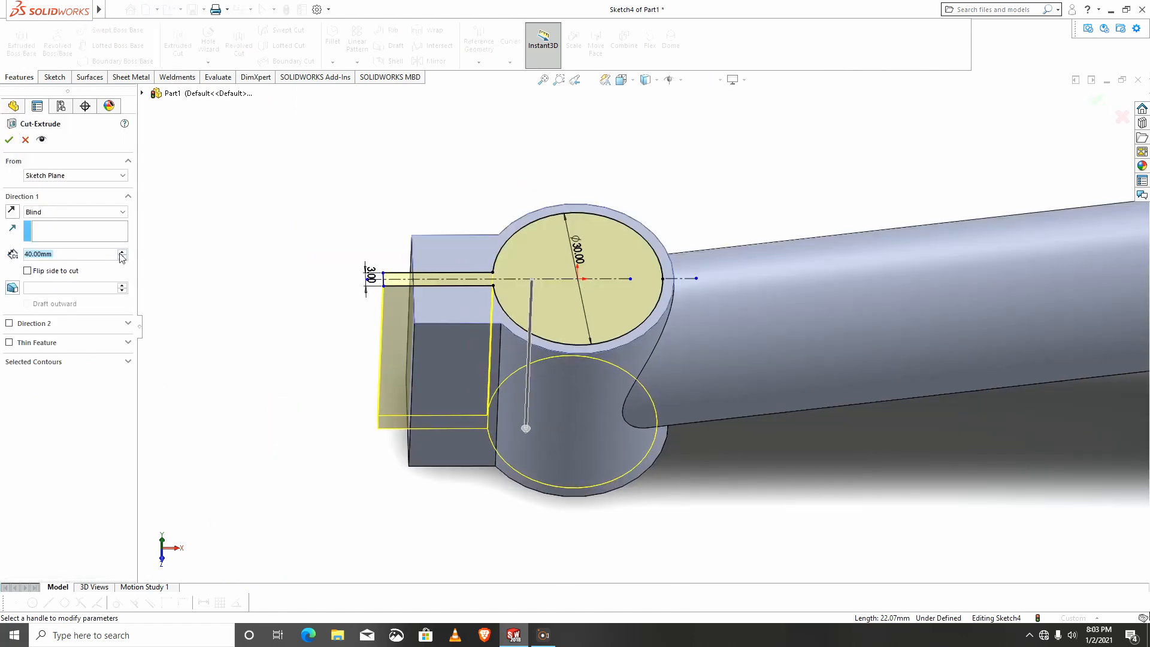
pyautogui.click(122, 253)
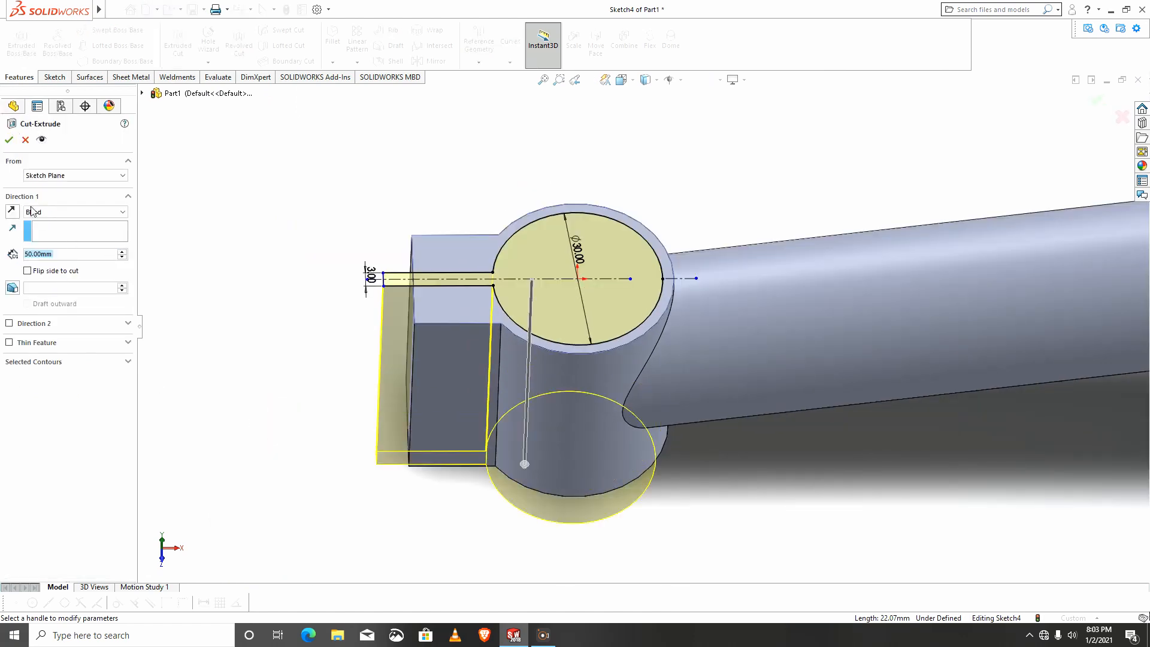
pyautogui.click(9, 141)
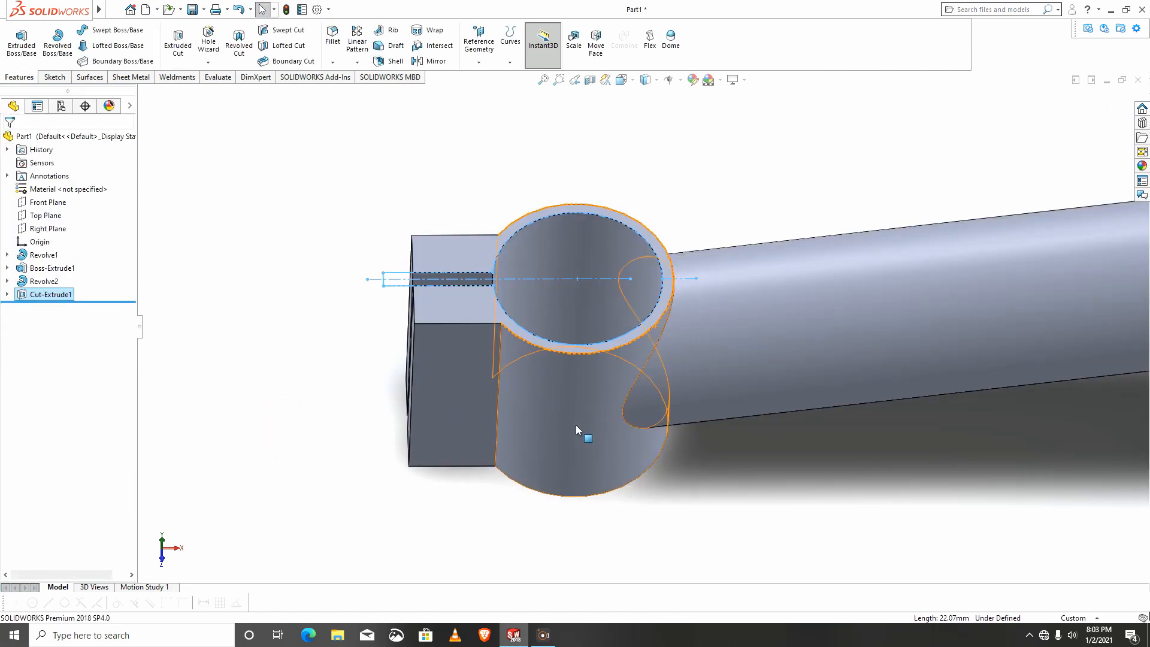
pyautogui.click(379, 414)
# Start a new sketch on the Front Plane, viewed normal to the plane
pyautogui.moveTo(475, 431); pyautogui.dragTo(539, 429, button='middle')
pyautogui.scroll(3, 597, 437)
pyautogui.scroll(-1, 634, 378)
pyautogui.moveTo(635, 372); pyautogui.dragTo(633, 328, button='middle')
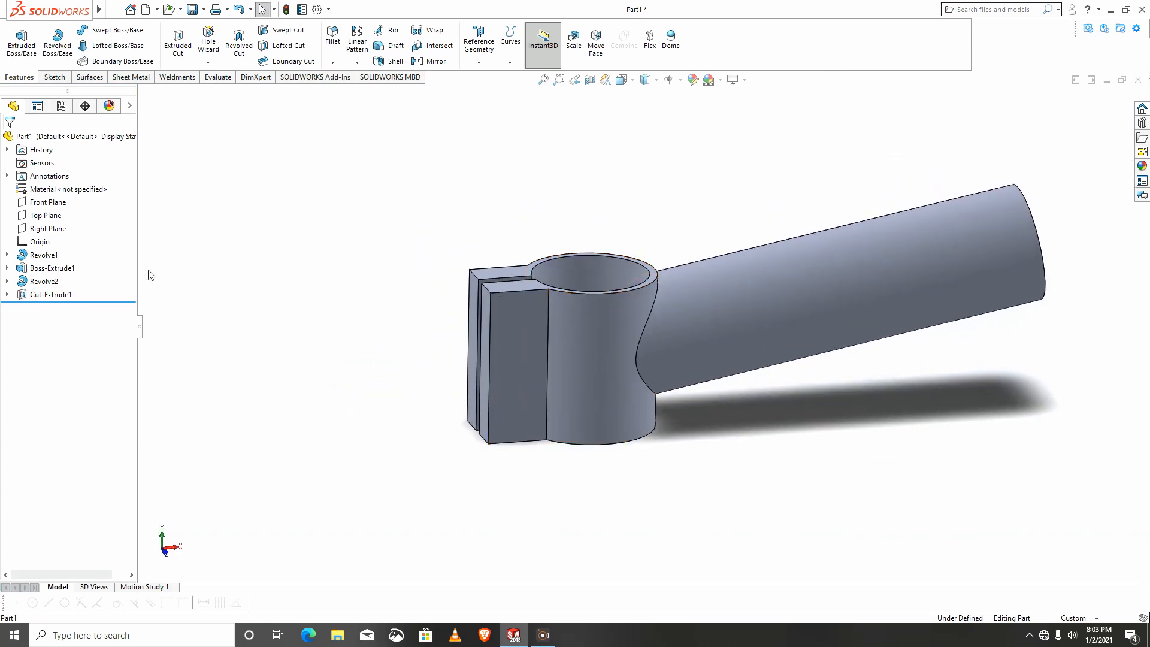
pyautogui.click(46, 206)
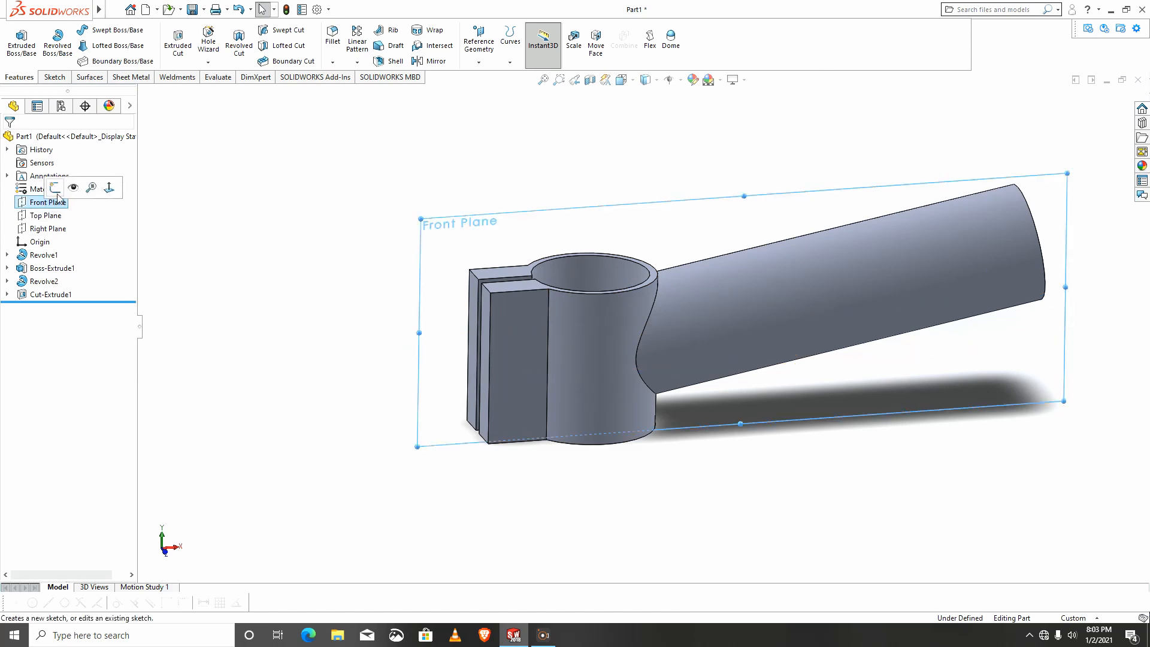
pyautogui.click(60, 192)
pyautogui.click(623, 45)
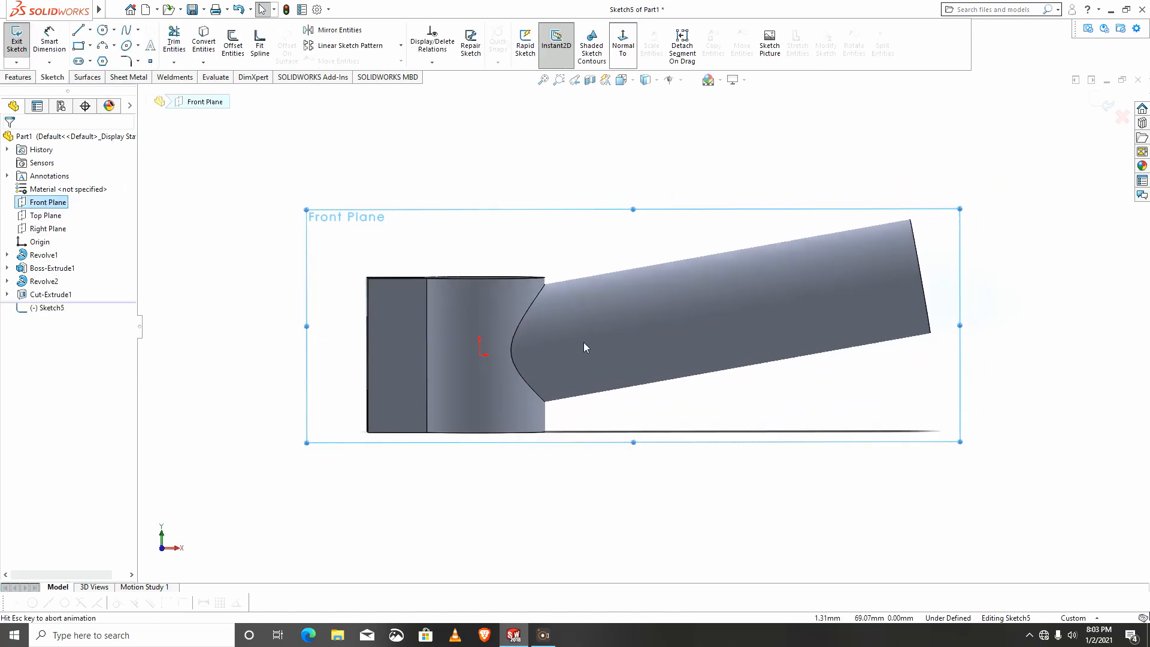
# Draw a horizontal construction line about 88 mm long through the origin, extending past both sides of the clamp body
pyautogui.moveTo(23, 21)
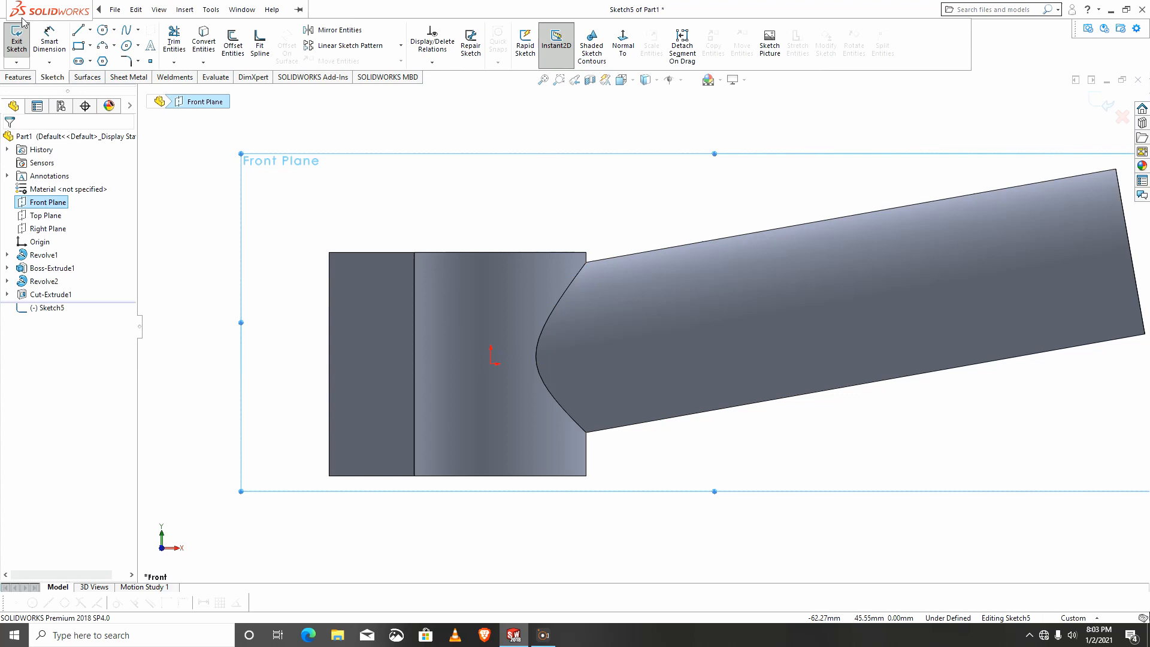
pyautogui.click(78, 30)
pyautogui.scroll(-3, 332, 332)
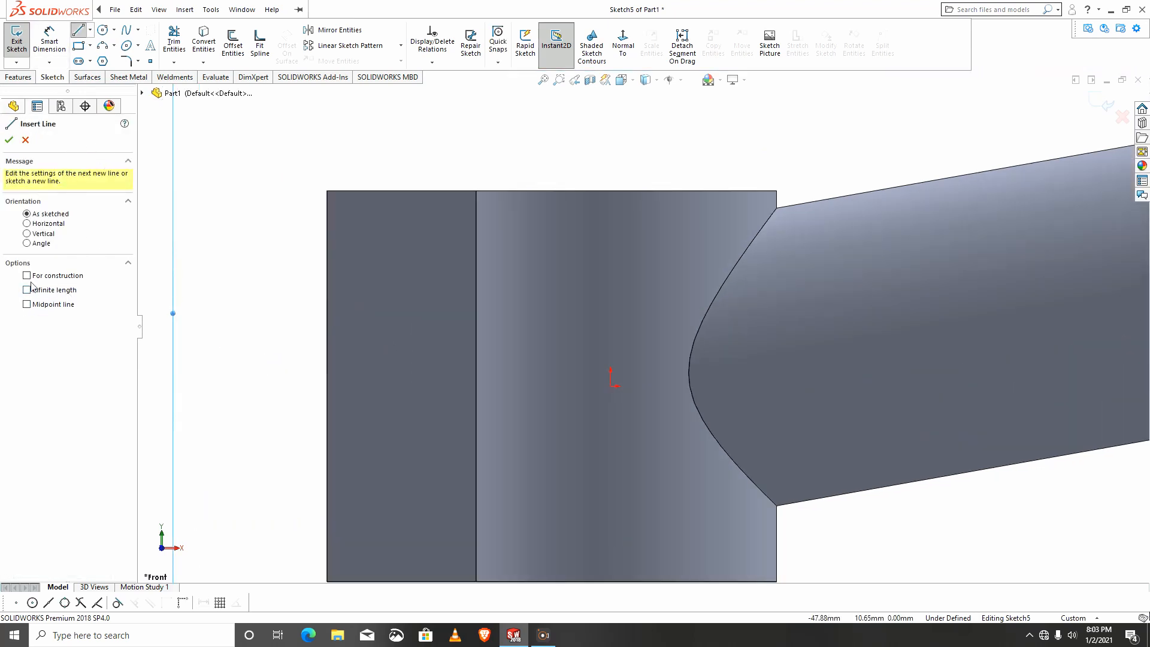
pyautogui.scroll(4, 370, 452)
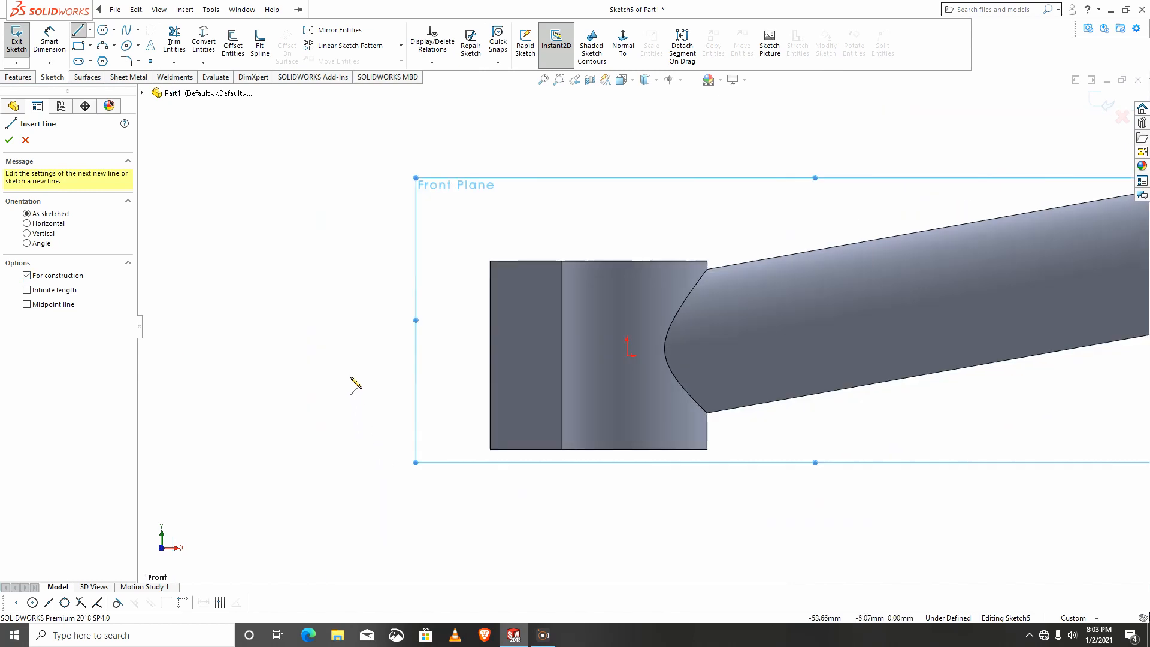
pyautogui.click(327, 355)
pyautogui.click(739, 356)
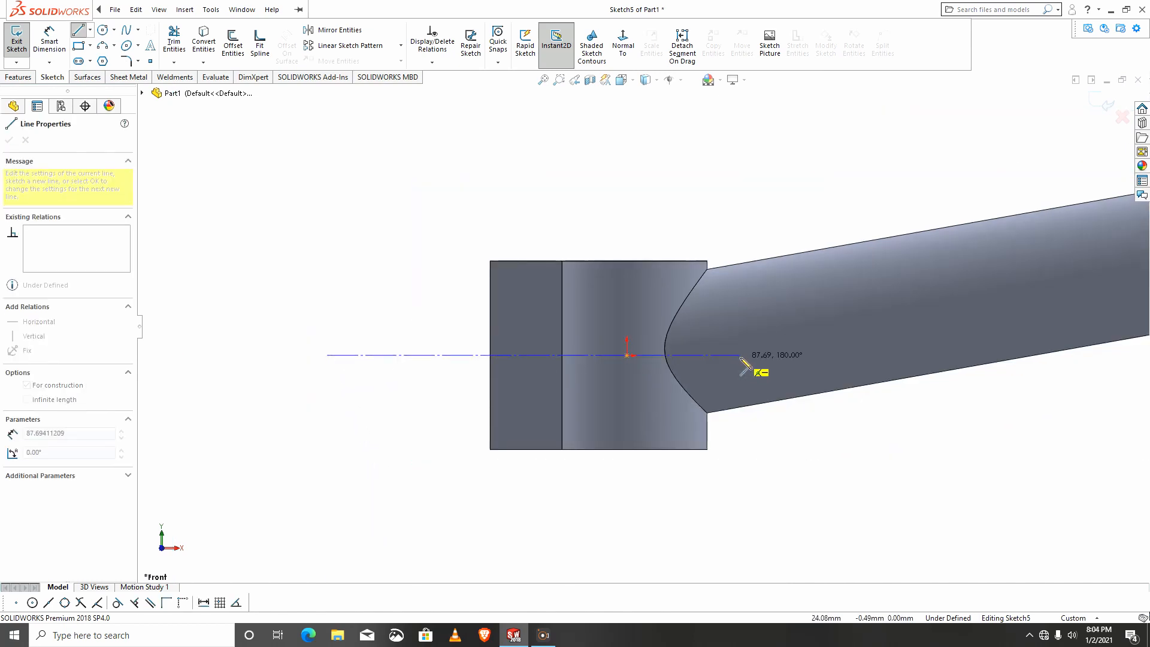
pyautogui.rightClick(228, 238)
pyautogui.click(261, 248)
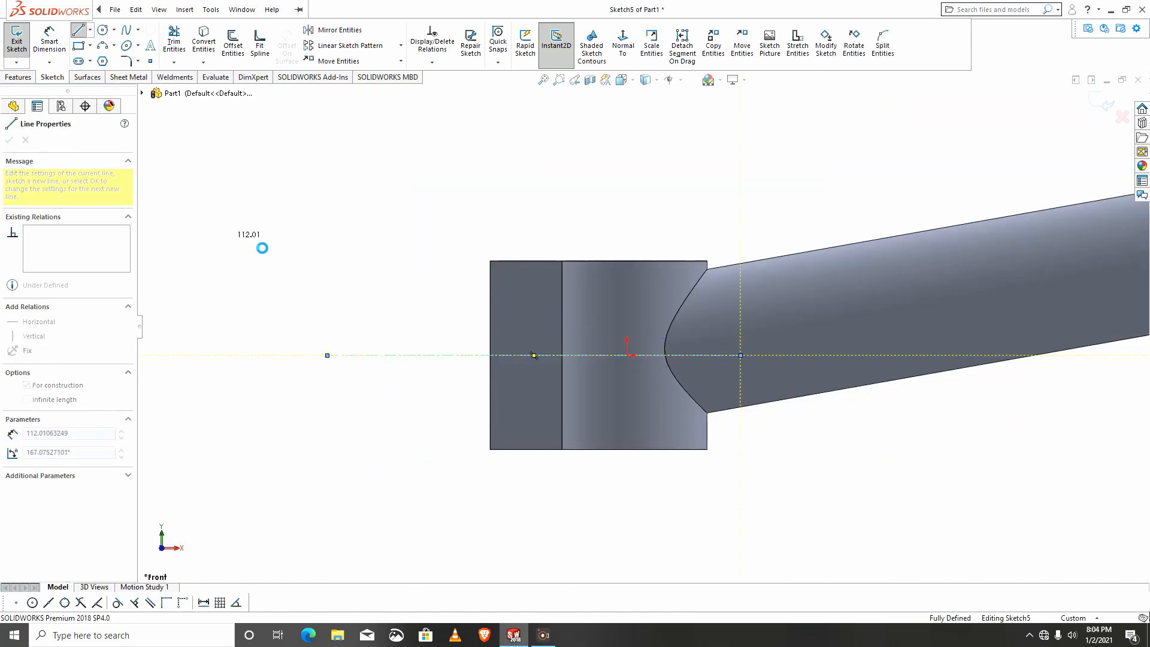
pyautogui.click(18, 45)
# Sketch three connected lines from the clamp's outer edge: a horizontal one about 10 mm long and two sloping down to the centerline short of the origin
pyautogui.click(77, 31)
pyautogui.scroll(-4, 521, 354)
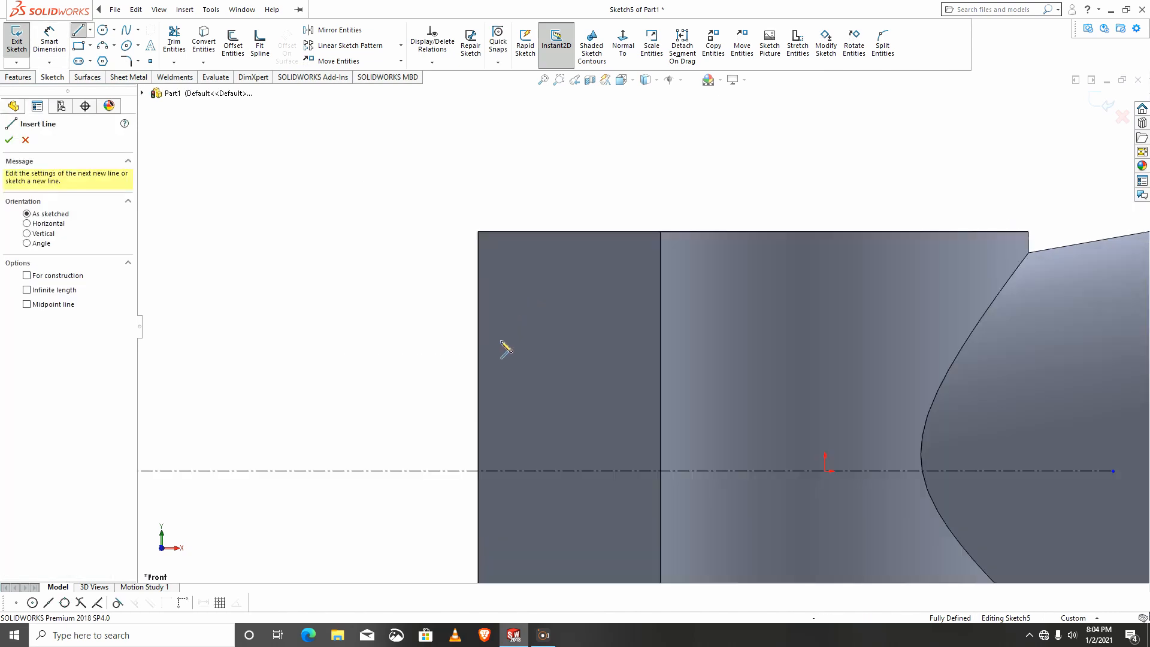
pyautogui.click(478, 331)
pyautogui.click(601, 332)
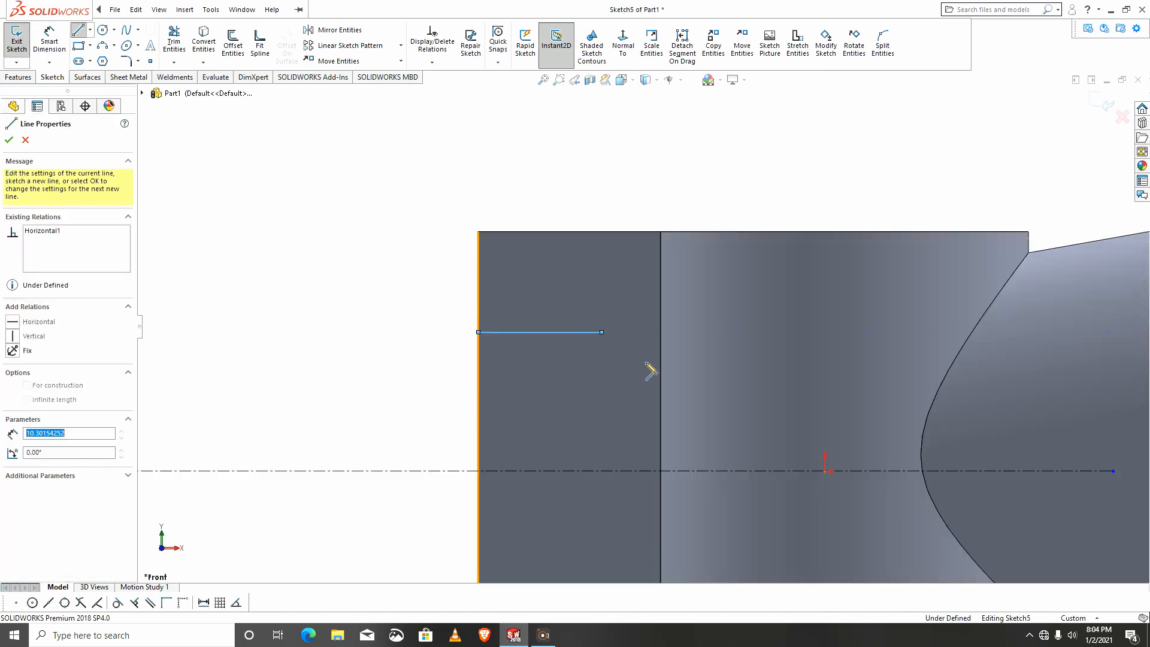
pyautogui.click(745, 416)
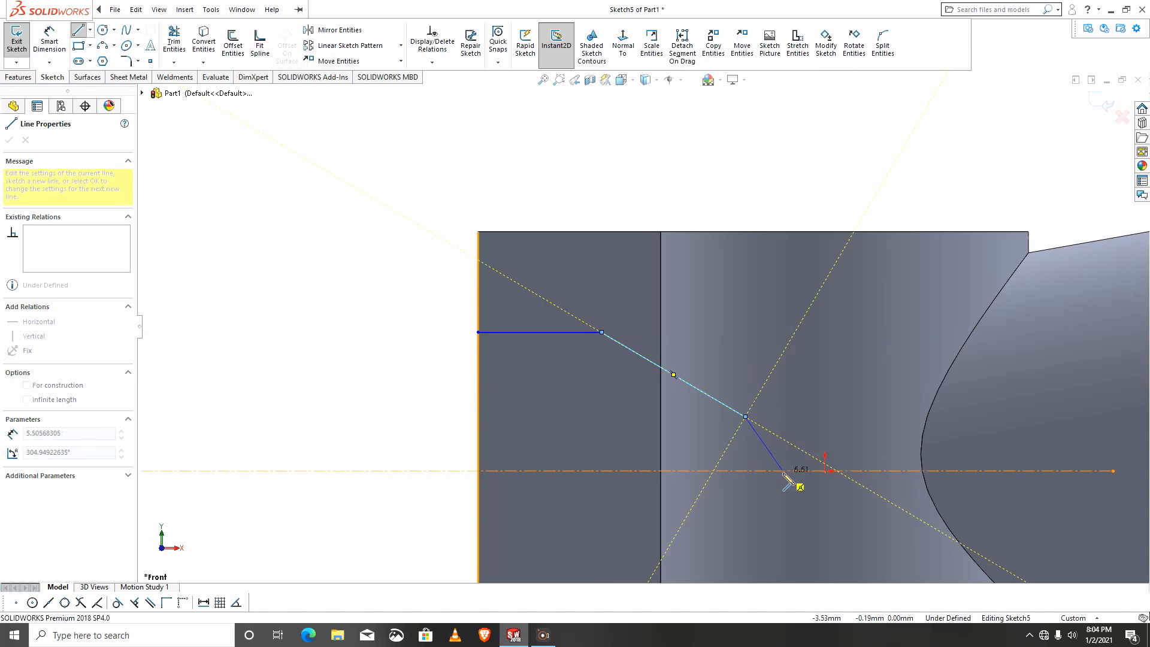
pyautogui.click(783, 471)
pyautogui.rightClick(236, 241)
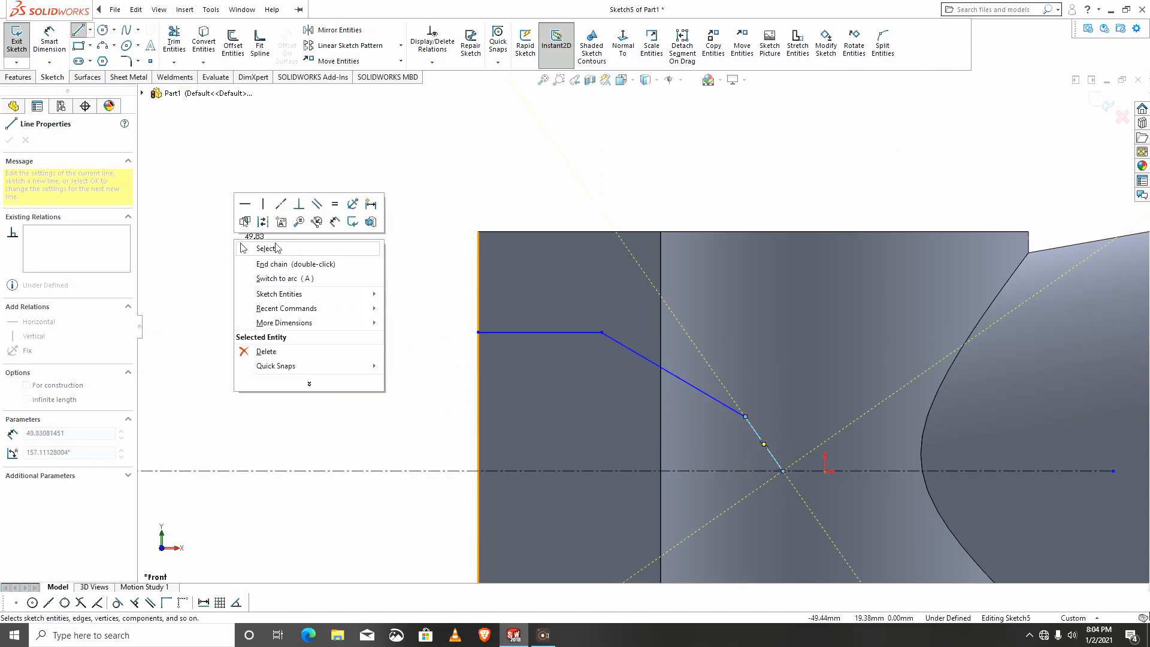
pyautogui.click(270, 253)
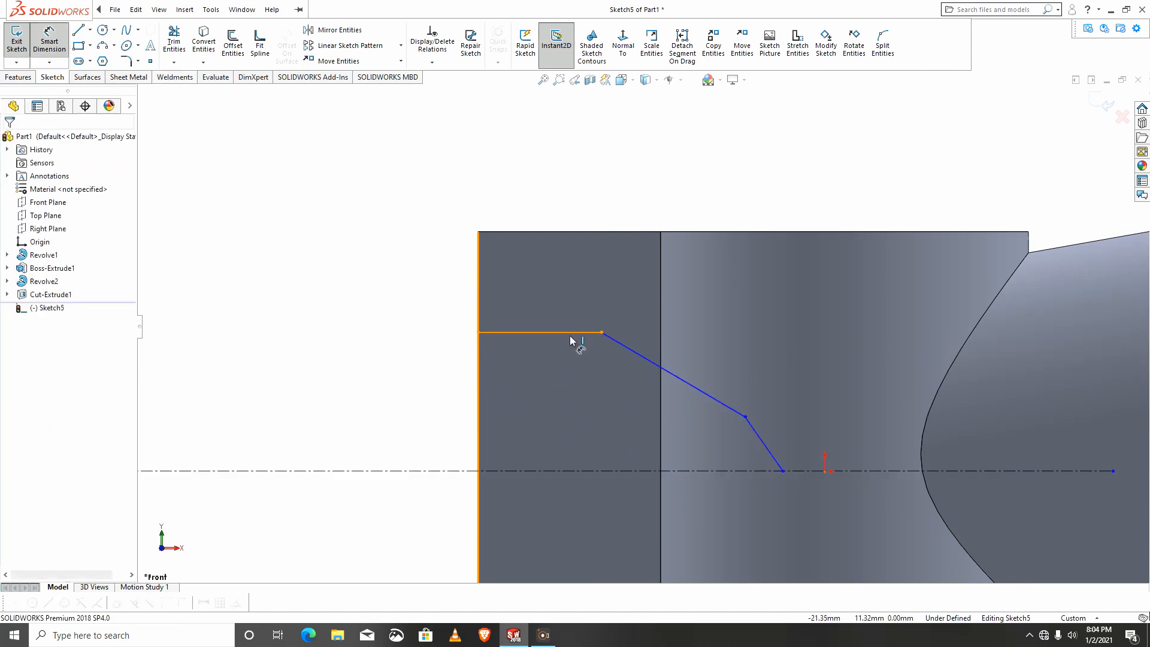
# Dimension the horizontal line 10 mm below the top edge of the clamp block
pyautogui.click(493, 332)
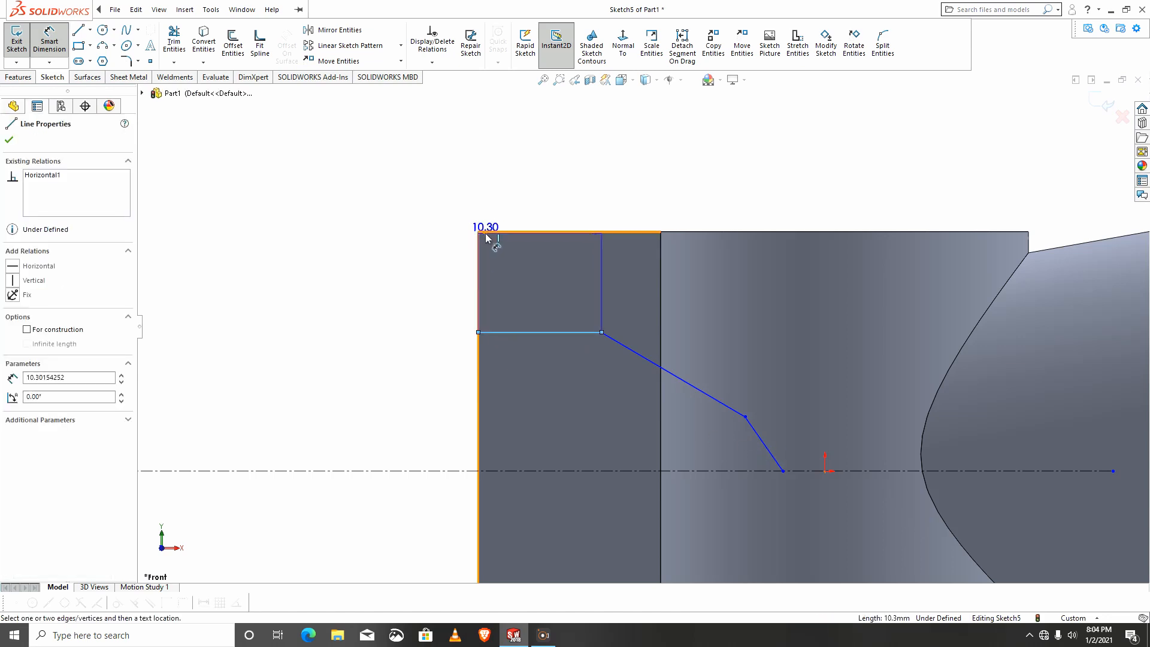
pyautogui.click(488, 232)
pyautogui.click(429, 267)
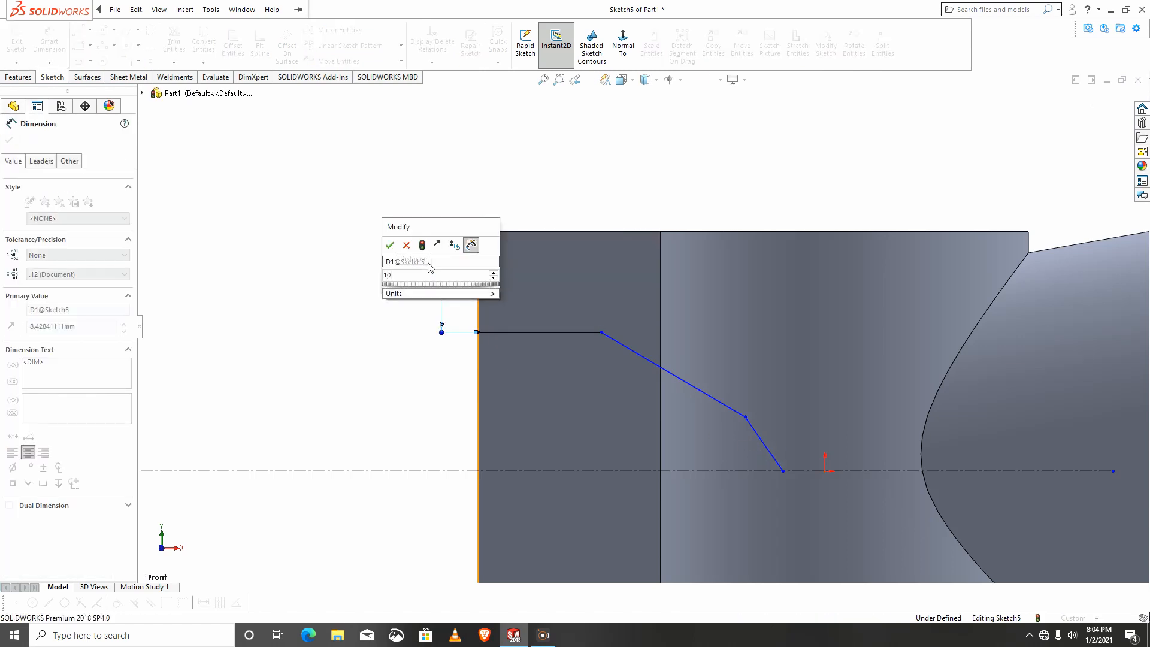
pyautogui.write('10')
pyautogui.press('Return')
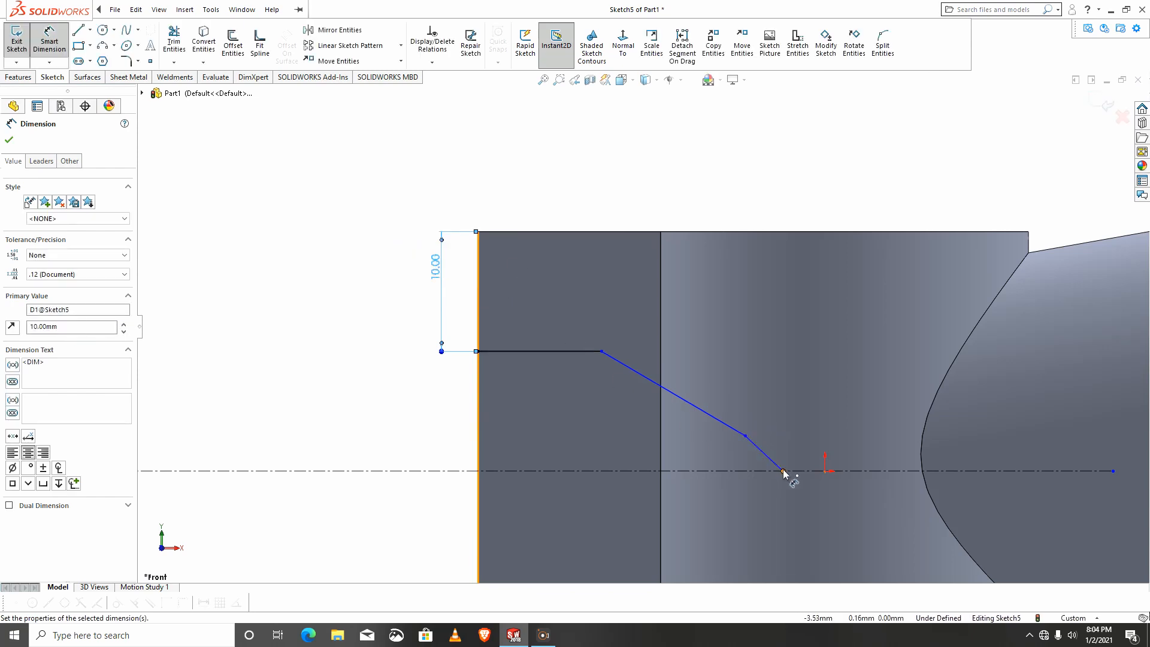
# Set the distance between the line chain's endpoint on the centerline and the origin to 4 mm
pyautogui.click(783, 470)
pyautogui.click(825, 471)
pyautogui.scroll(-3, 808, 492)
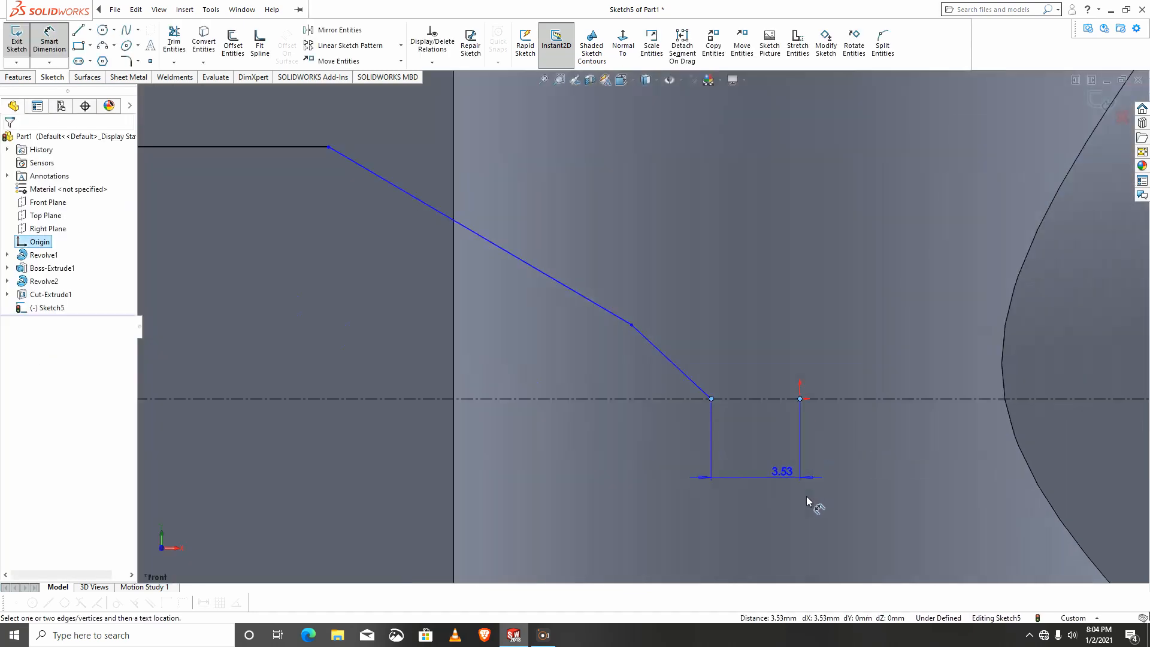
pyautogui.click(753, 465)
pyautogui.write('4.00mm')
pyautogui.press('Return')
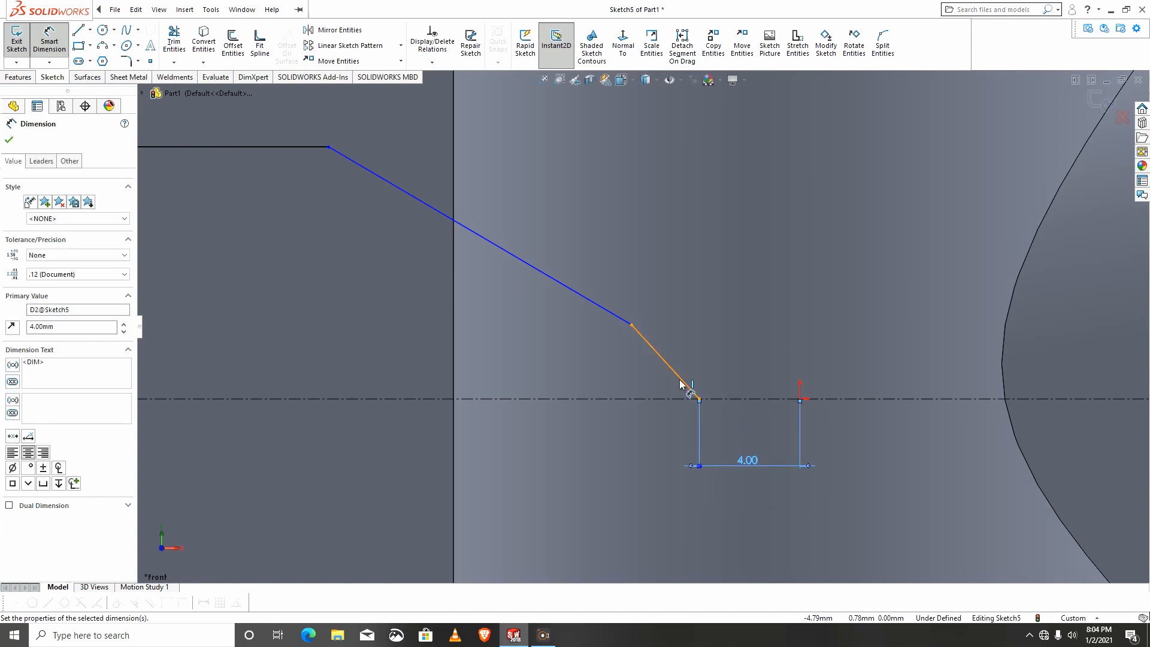
# Dimension the short sloping line at 45° to the centerline and 6 mm long
pyautogui.click(681, 384)
pyautogui.click(652, 399)
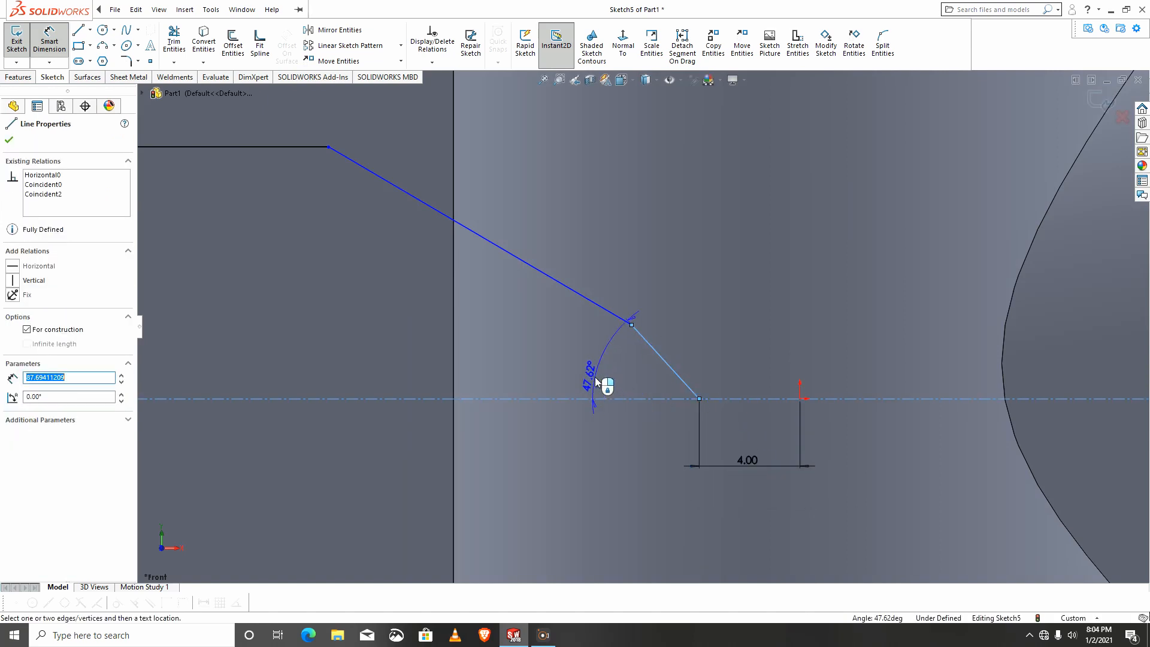
pyautogui.click(596, 381)
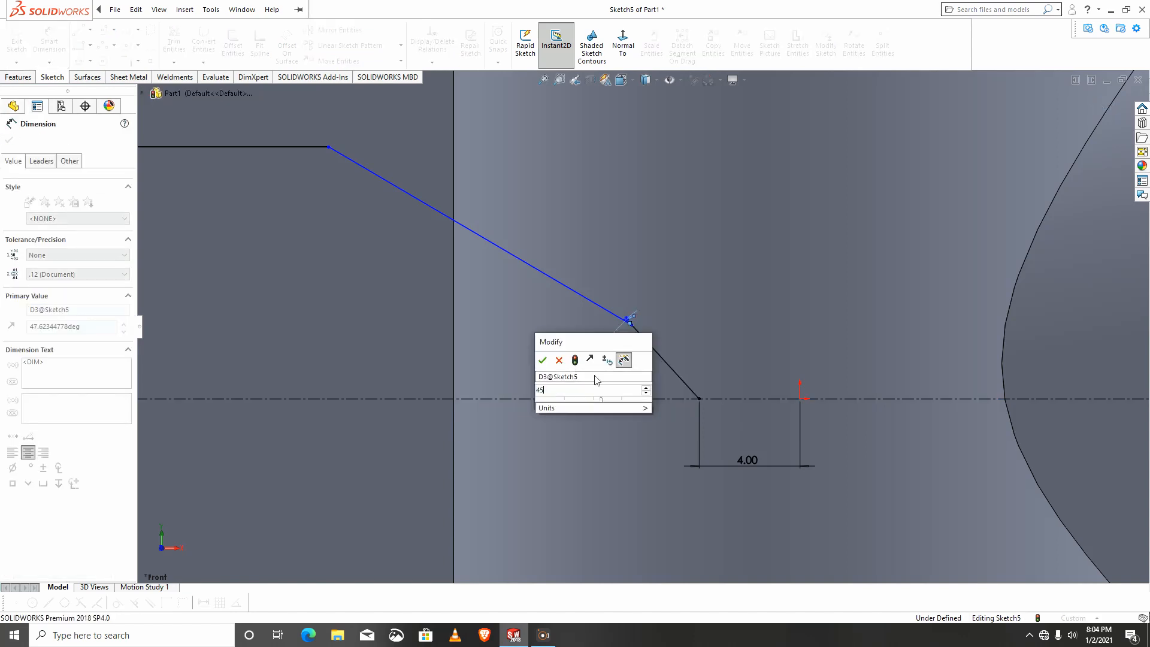
pyautogui.press('Return')
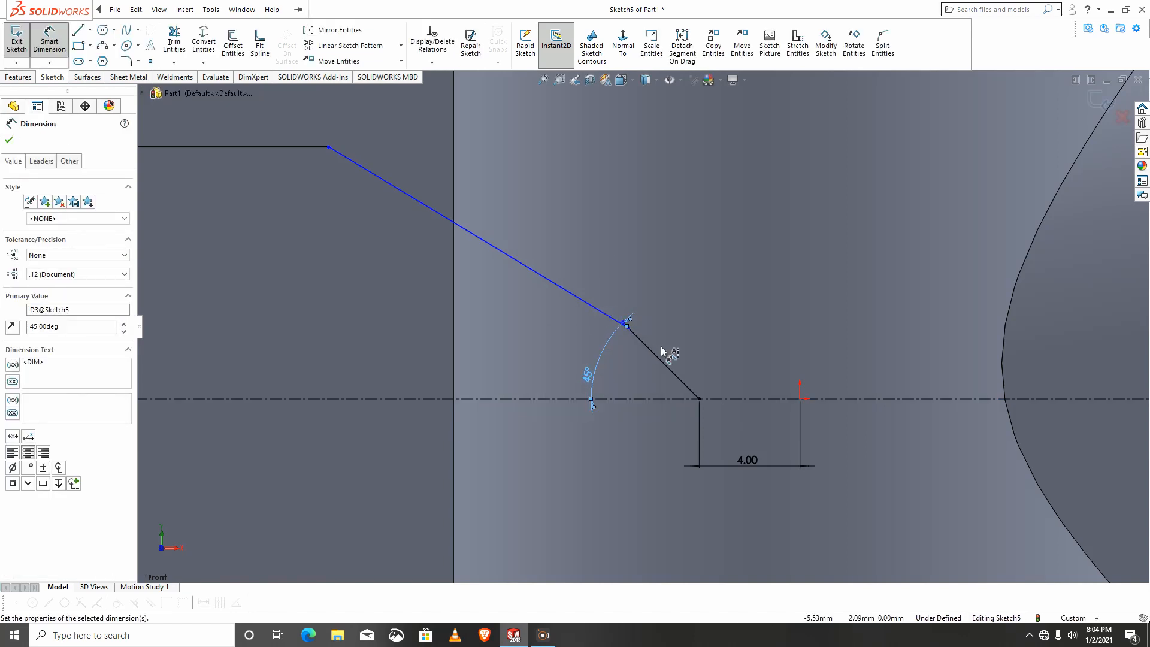
pyautogui.click(657, 356)
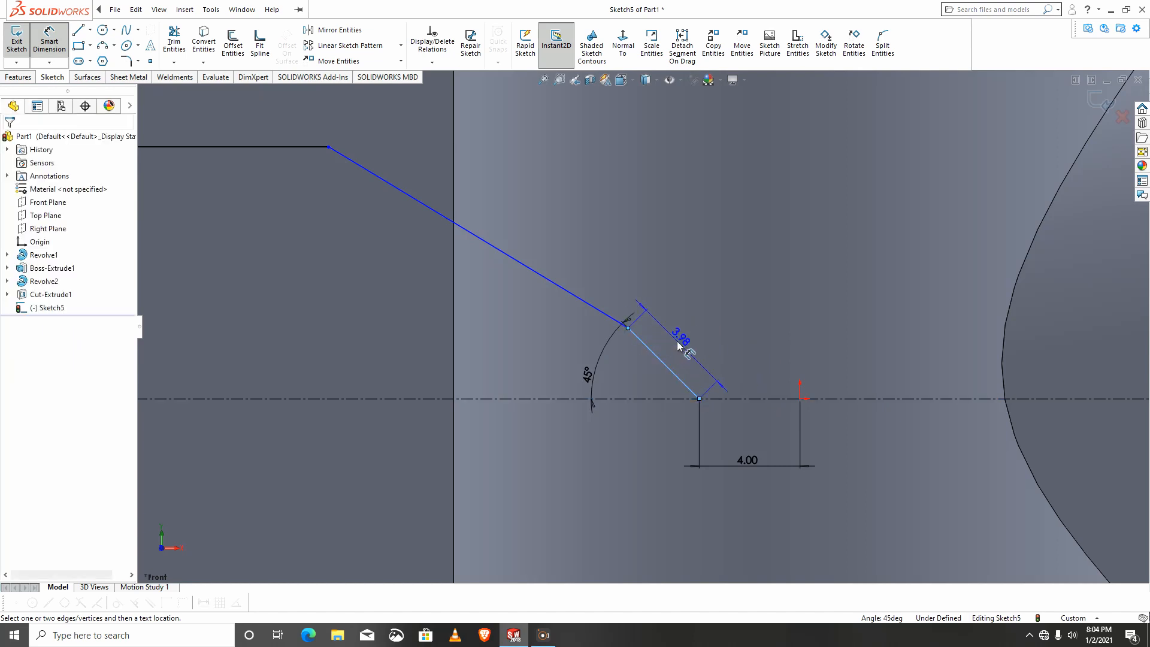
pyautogui.click(667, 341)
pyautogui.write('6')
pyautogui.press('Return')
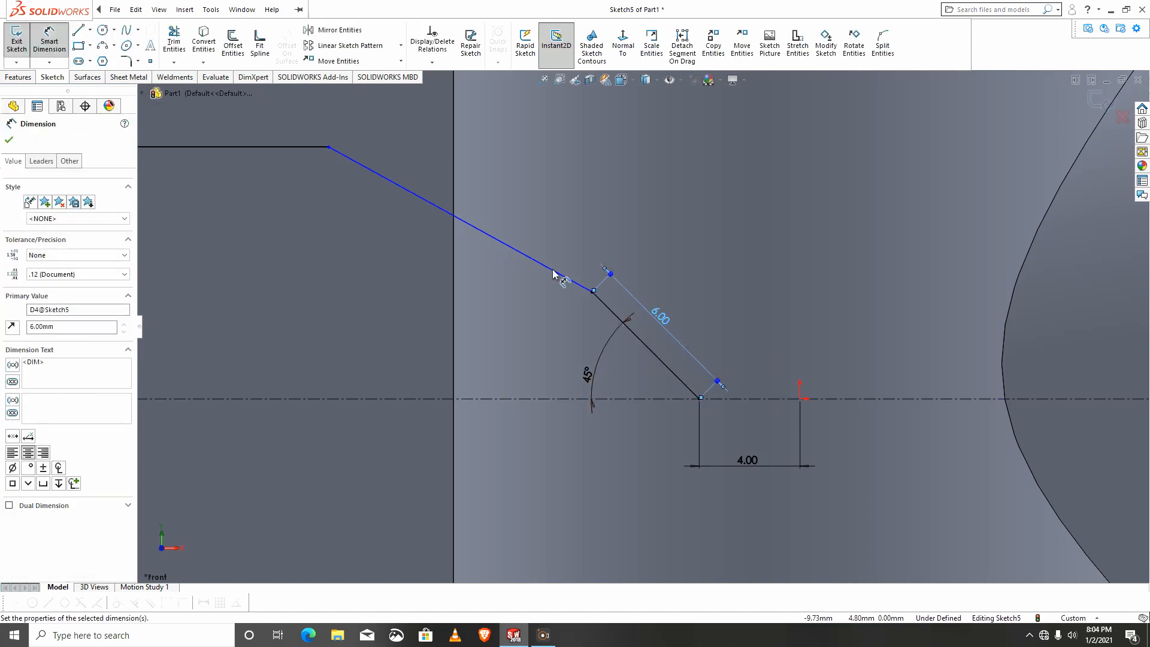
# Set the length of the longer sloping line to 15 mm
pyautogui.click(564, 277)
pyautogui.click(555, 214)
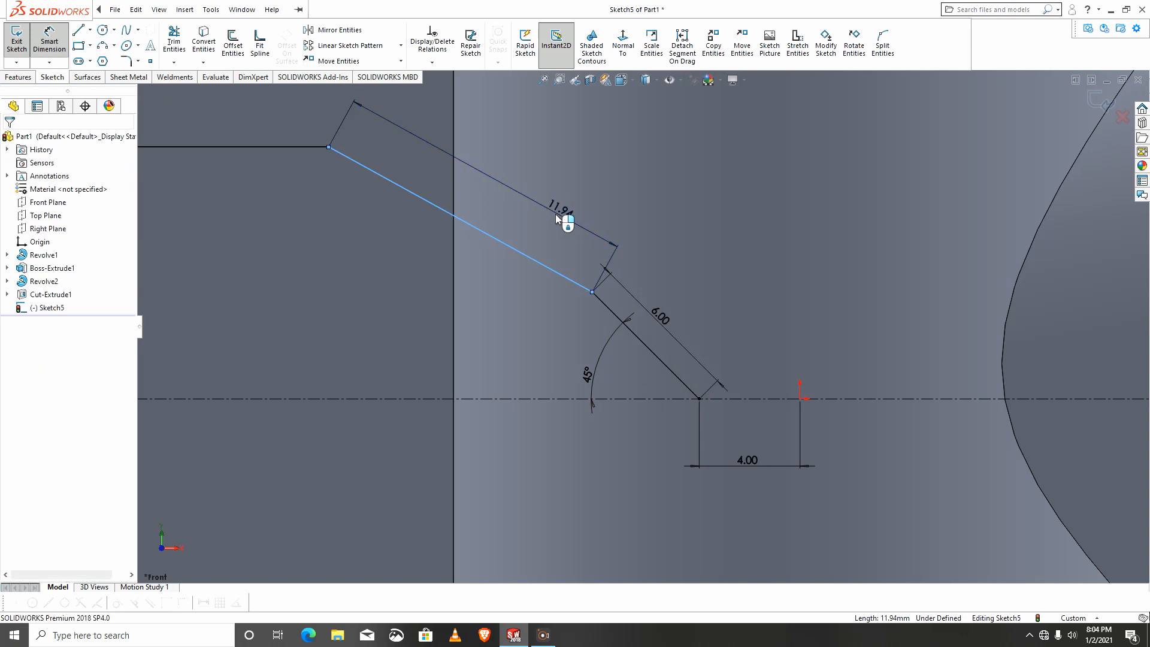
pyautogui.write('15')
pyautogui.press('Return')
# Mirror the three connected profile lines about the horizontal centerline, keeping the originals
pyautogui.scroll(4, 534, 238)
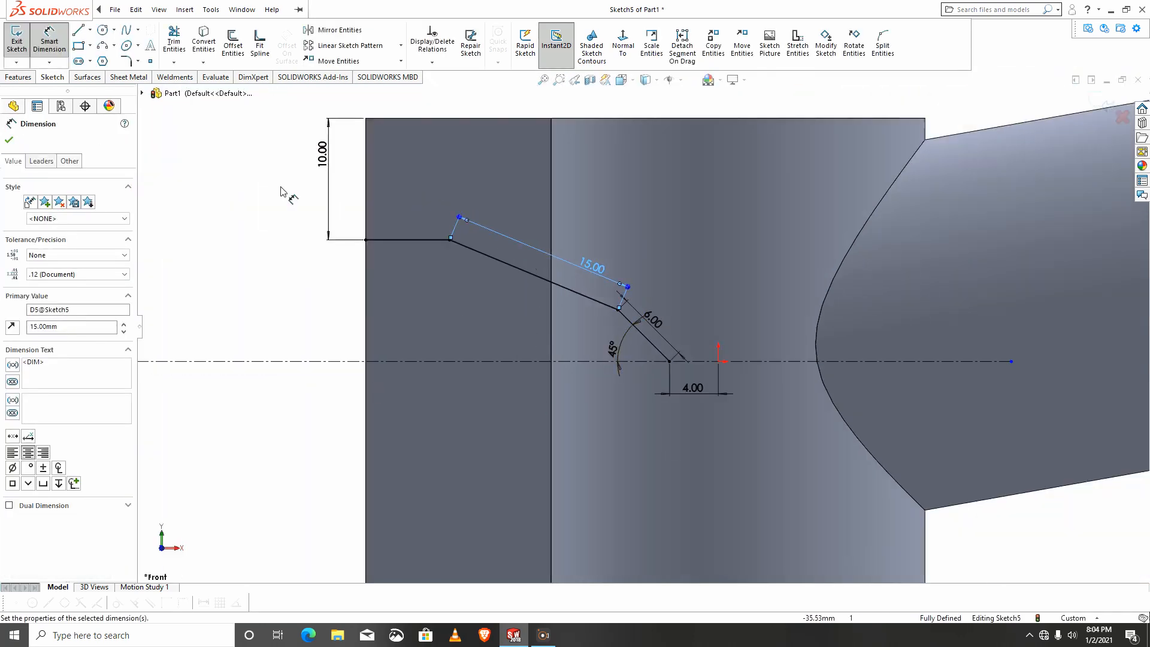
pyautogui.click(338, 30)
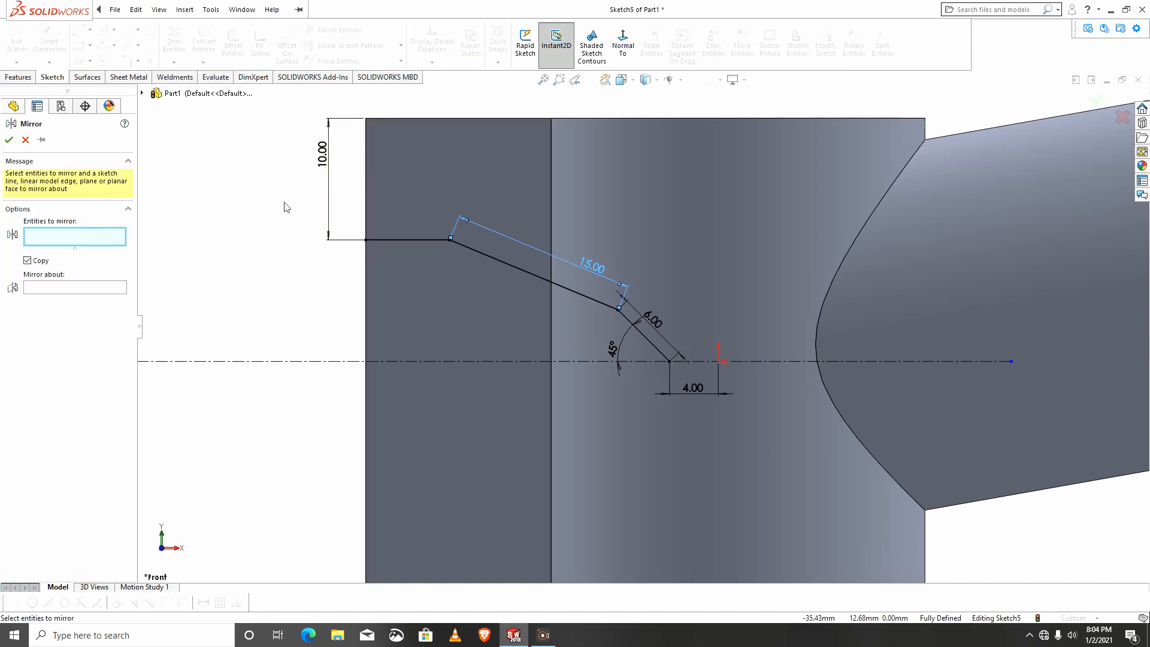
pyautogui.moveTo(218, 139); pyautogui.dragTo(704, 375)
pyautogui.scroll(-2, 701, 419)
pyautogui.scroll(4, 658, 437)
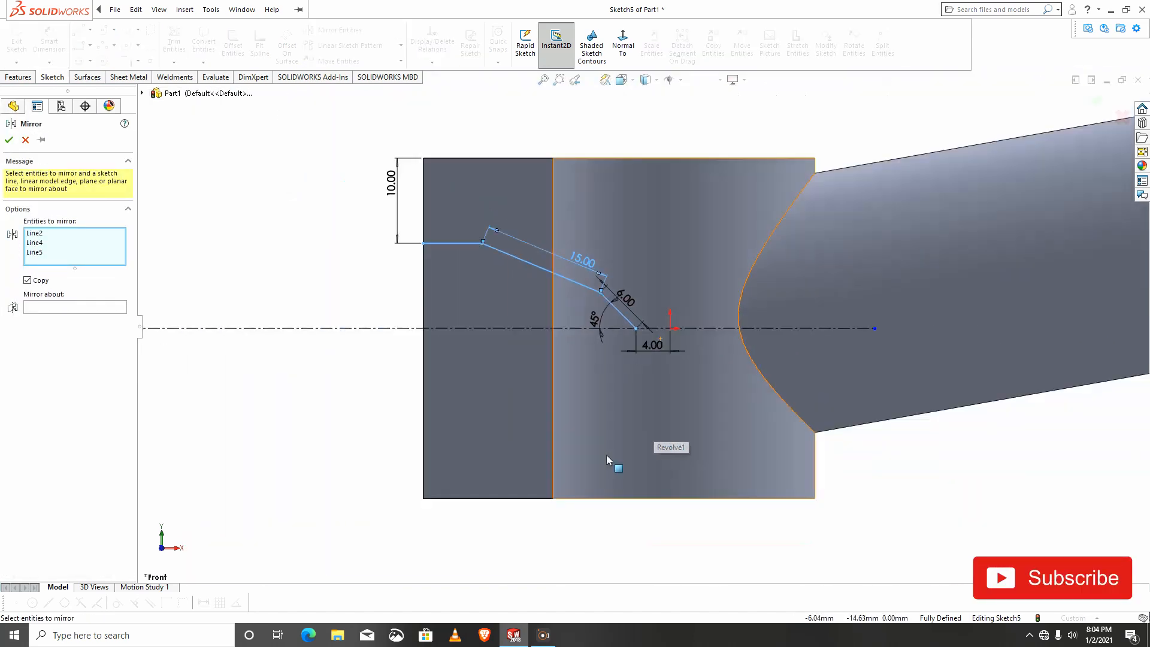
pyautogui.click(51, 308)
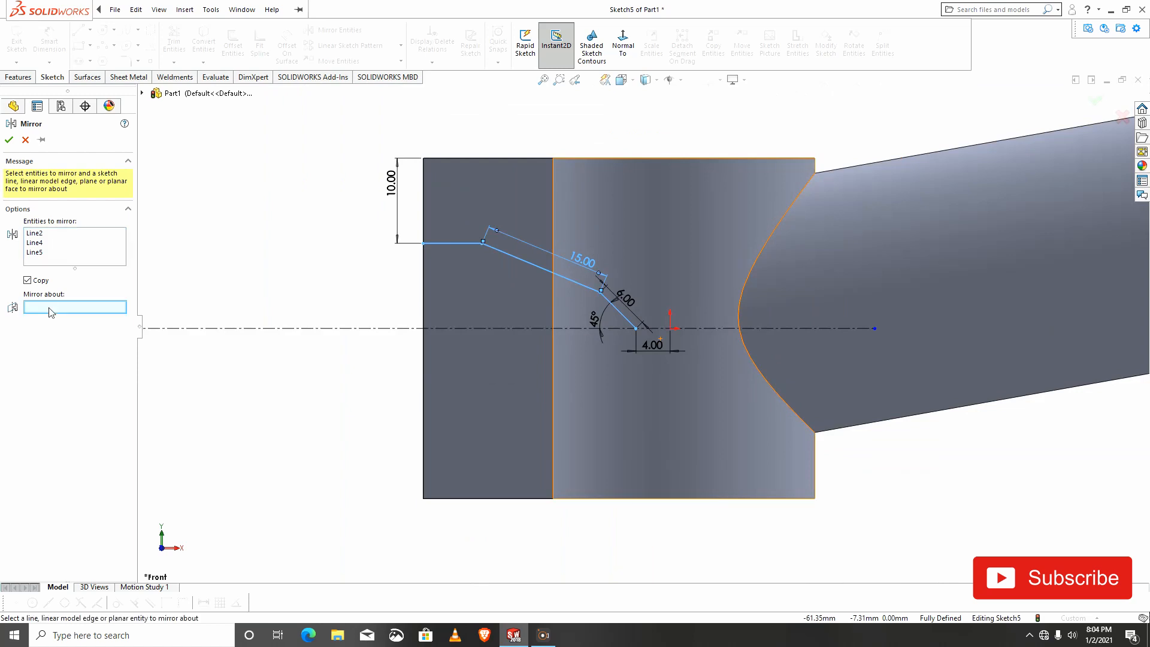
pyautogui.click(252, 330)
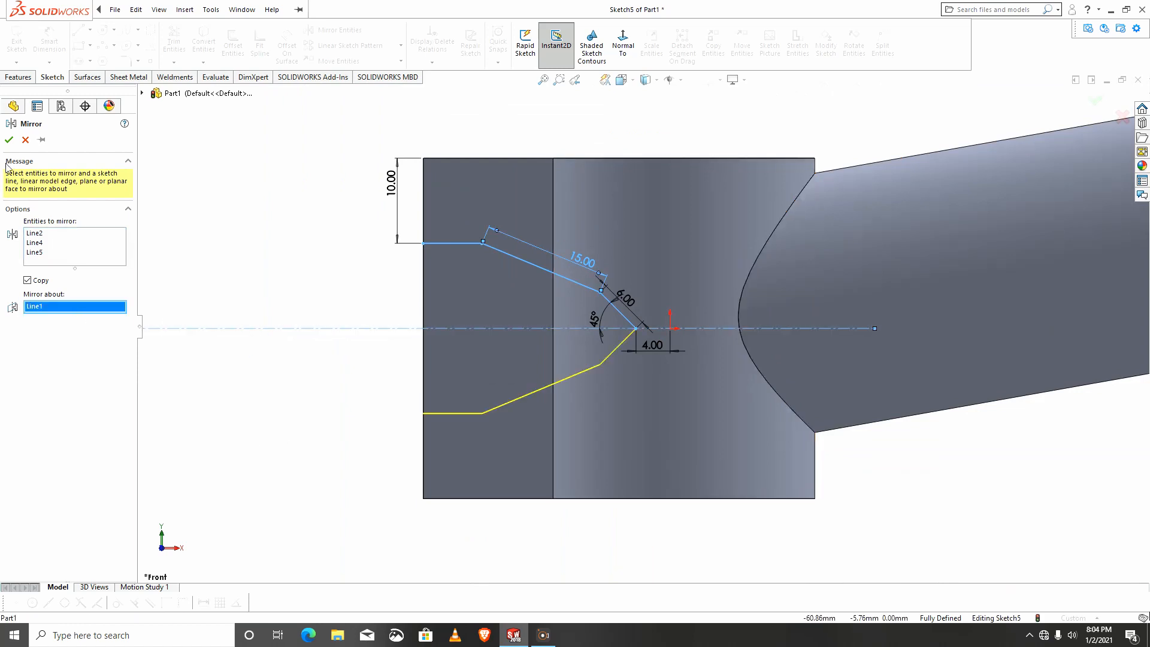
pyautogui.click(9, 139)
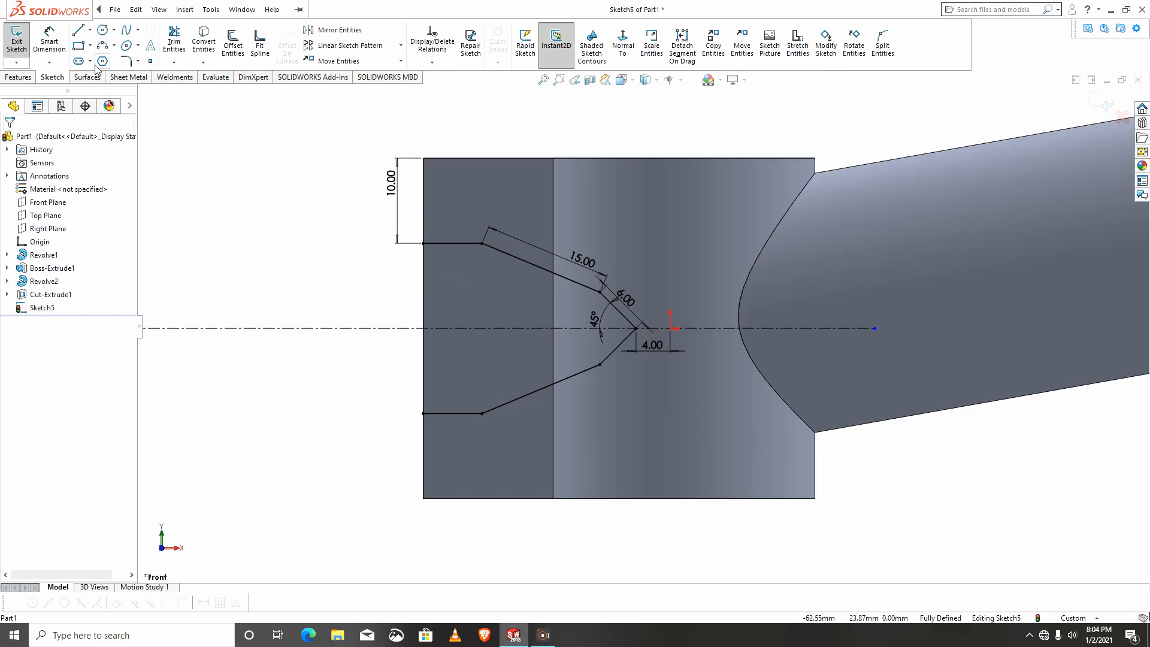
# Close the cutout profile with a vertical line joining the open ends of its two horizontal lines along the clamp's front edge
pyautogui.click(79, 31)
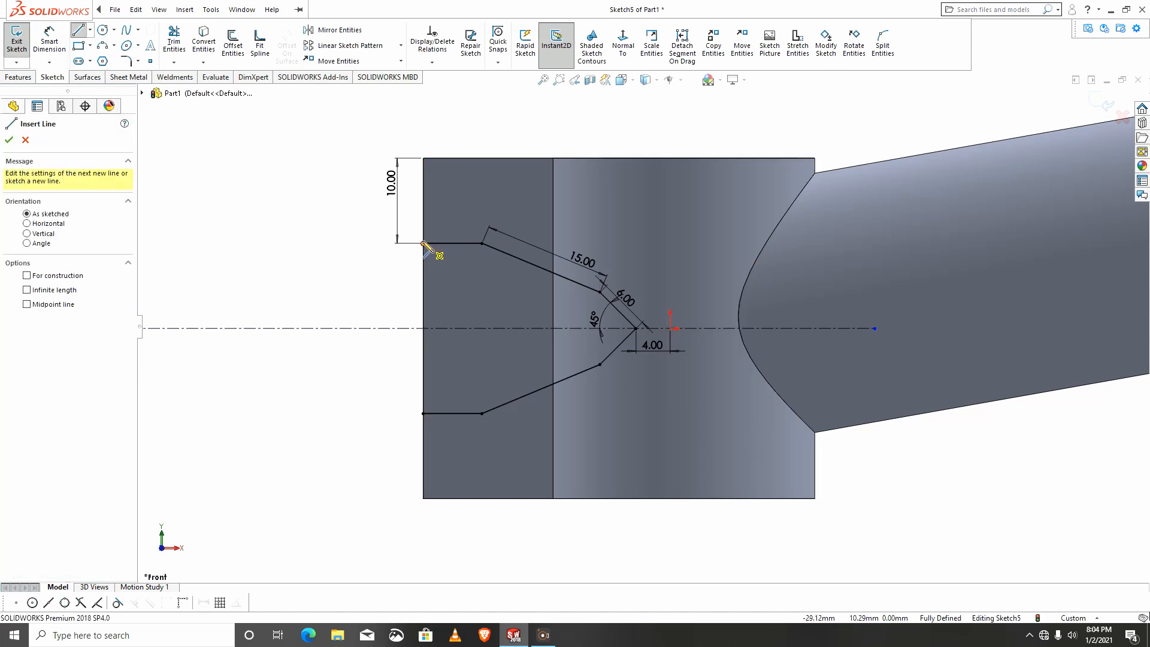
pyautogui.click(423, 243)
pyautogui.click(424, 413)
# Cut the closed profile through the clamp body with Extruded Cut, using the Through All - Both end condition
pyautogui.moveTo(398, 418); pyautogui.dragTo(890, 440, button='middle')
pyautogui.scroll(-2, 857, 380)
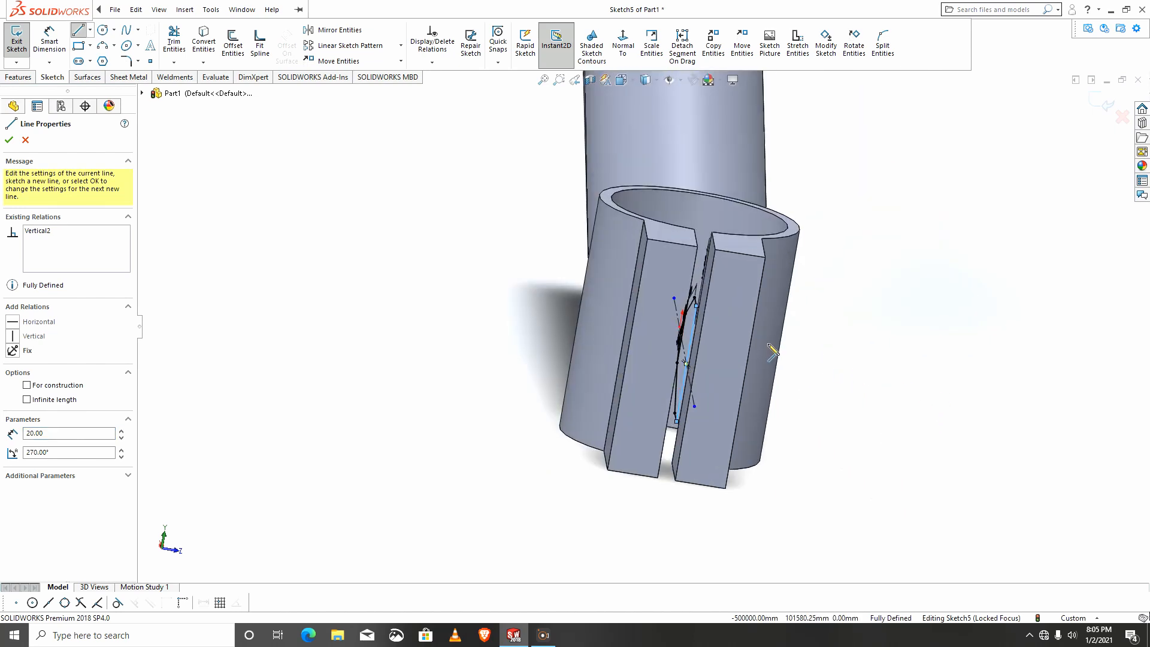
pyautogui.click(12, 77)
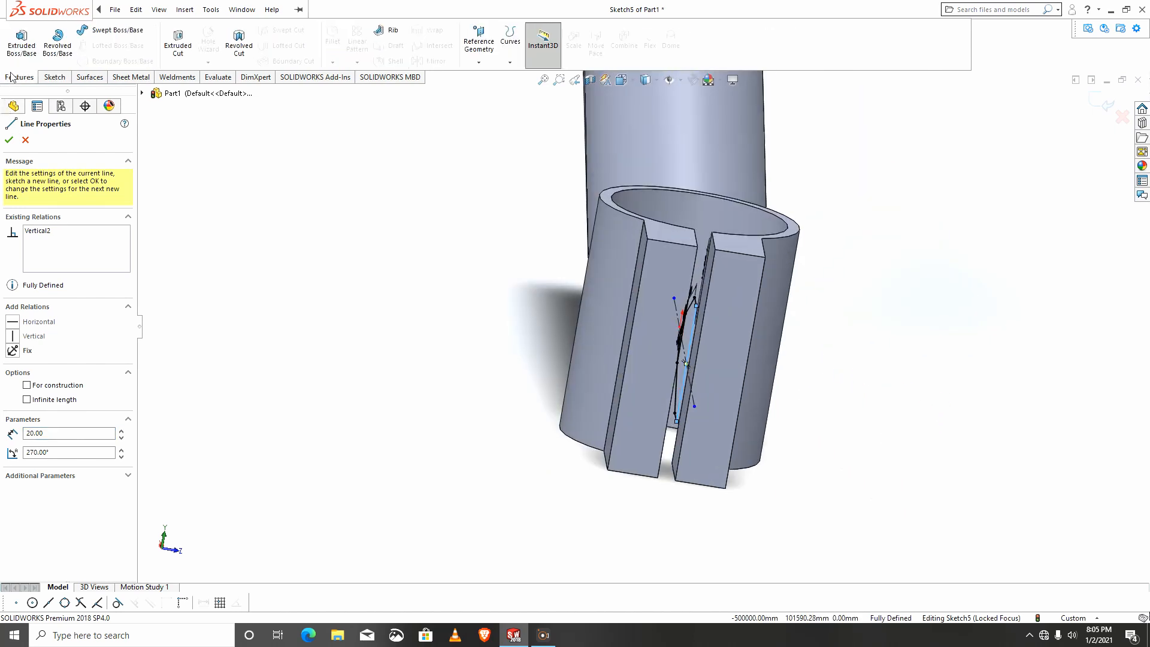
pyautogui.click(177, 48)
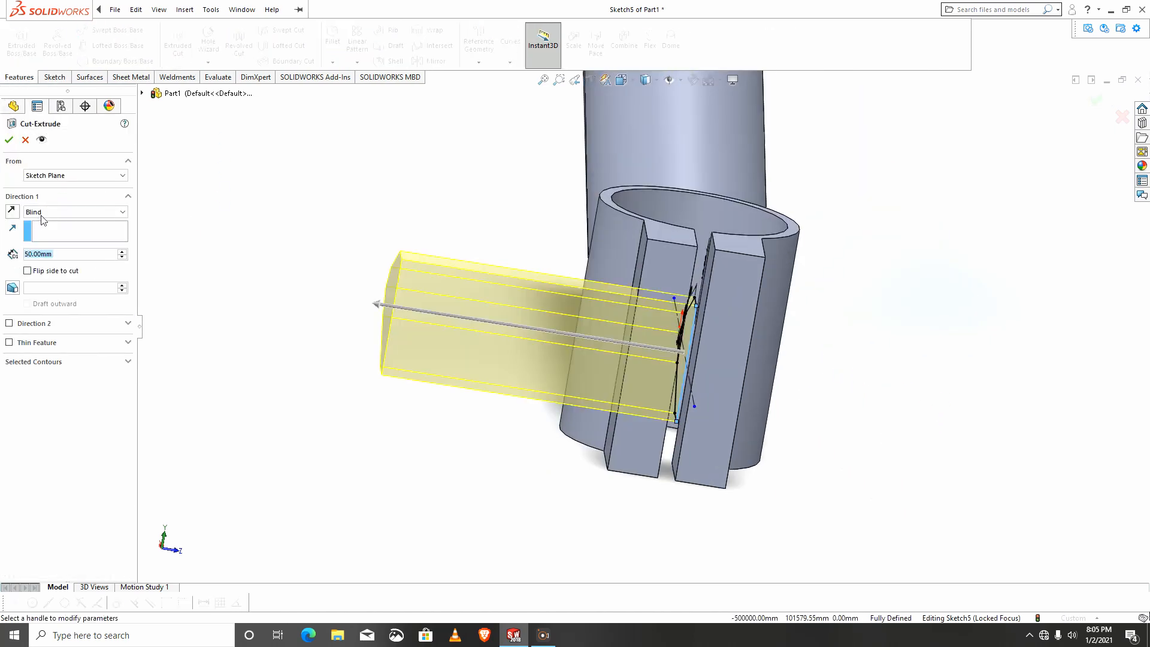
pyautogui.click(42, 213)
pyautogui.click(60, 238)
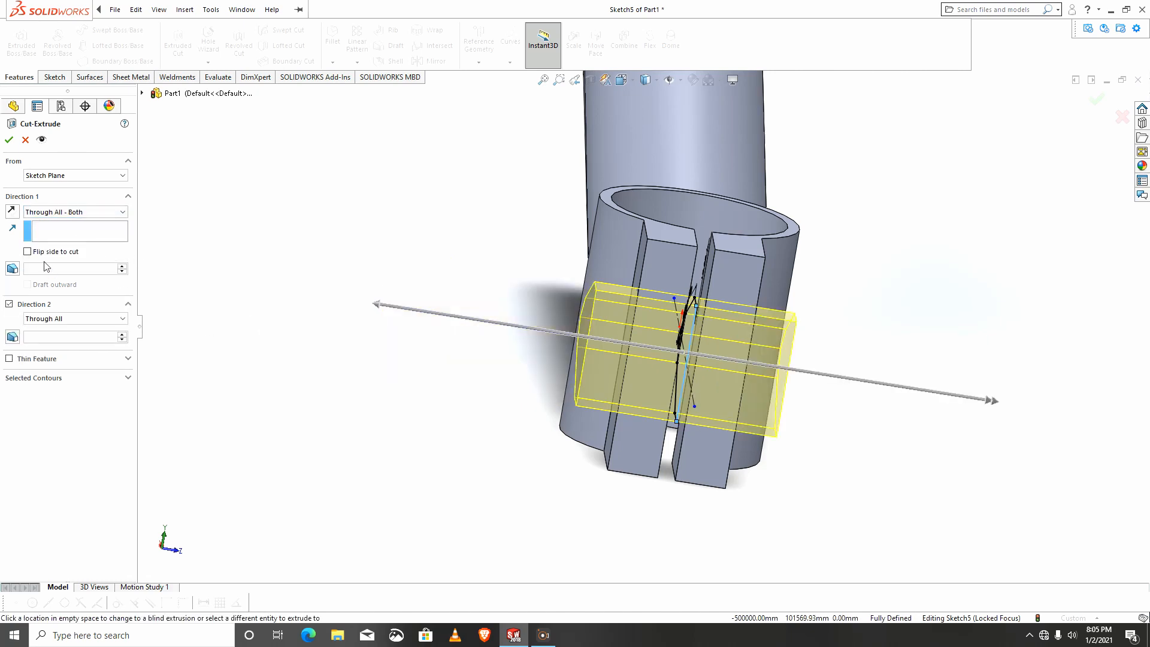
pyautogui.click(9, 140)
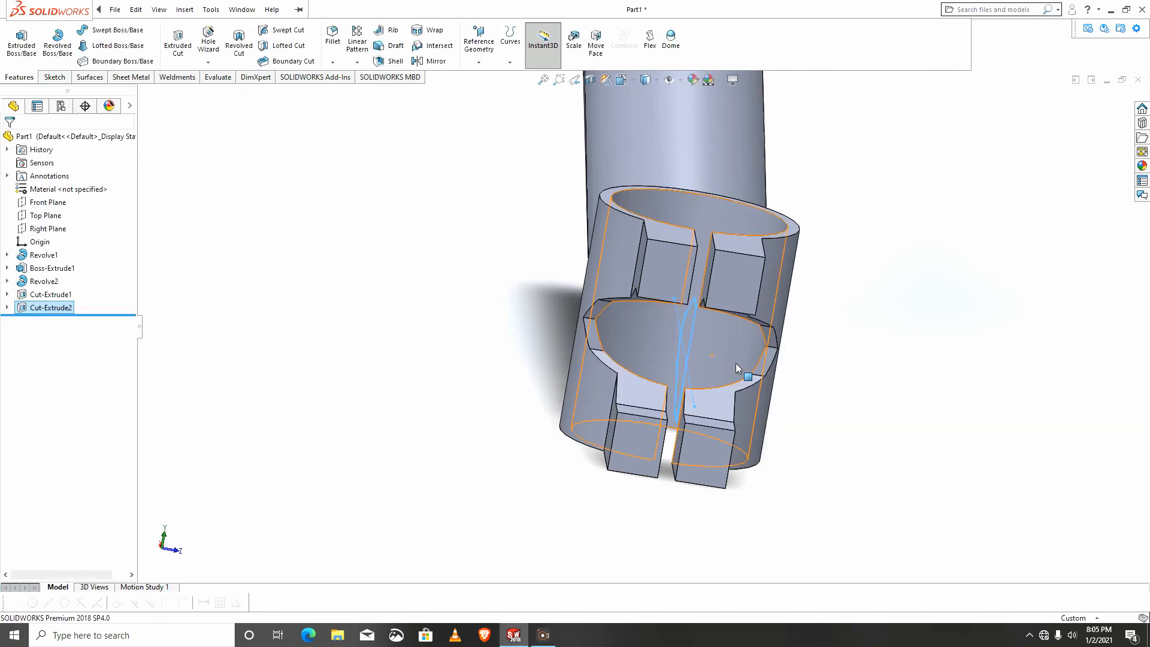
pyautogui.click(838, 326)
# Fillet the two pointed inner tip edges of the cutout, one on each side of the clamp, with a 4 mm radius
pyautogui.moveTo(709, 332); pyautogui.dragTo(461, 333, button='middle')
pyautogui.scroll(-3, 560, 372)
pyautogui.moveTo(560, 372); pyautogui.dragTo(689, 356, button='middle')
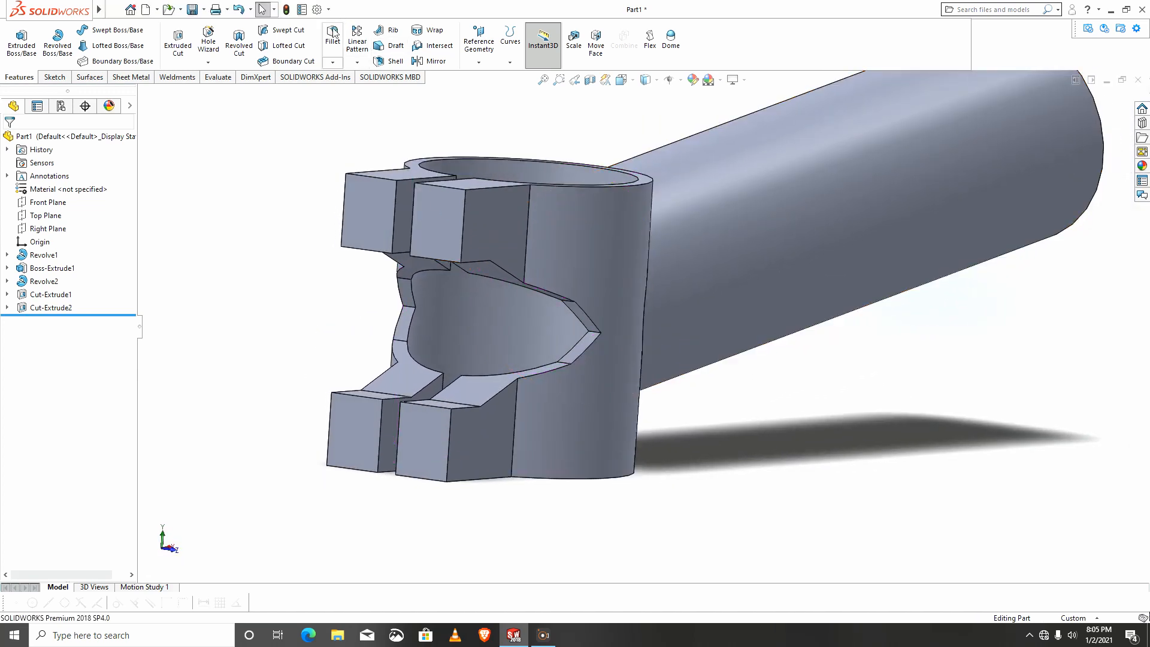
pyautogui.scroll(-4, 592, 344)
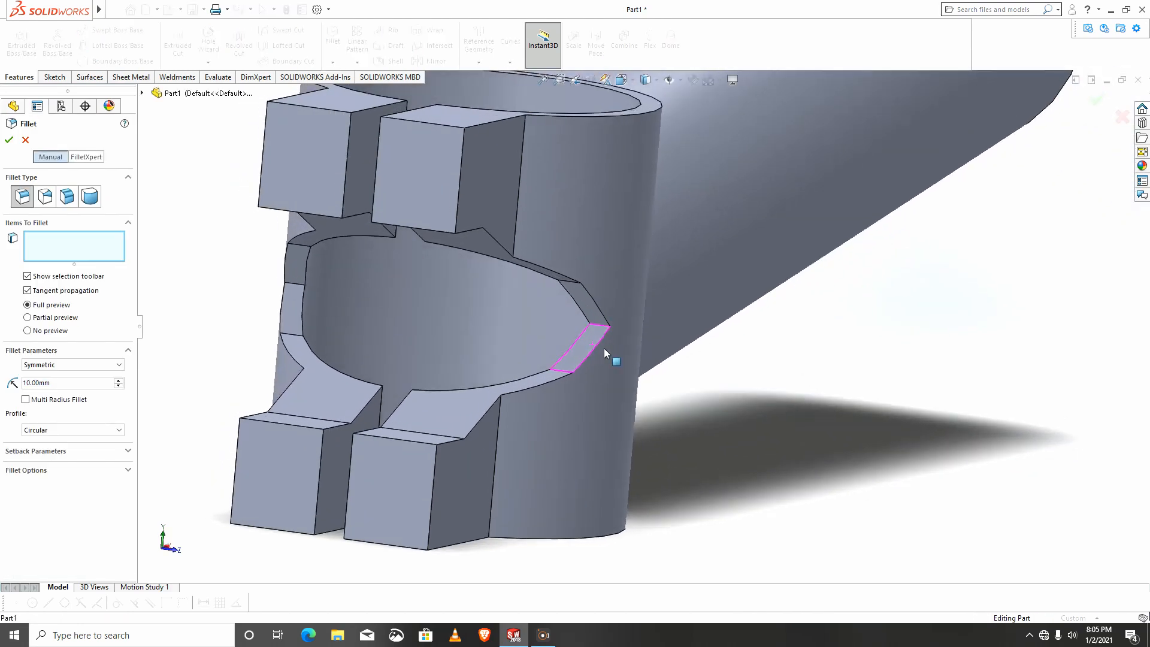
pyautogui.click(602, 327)
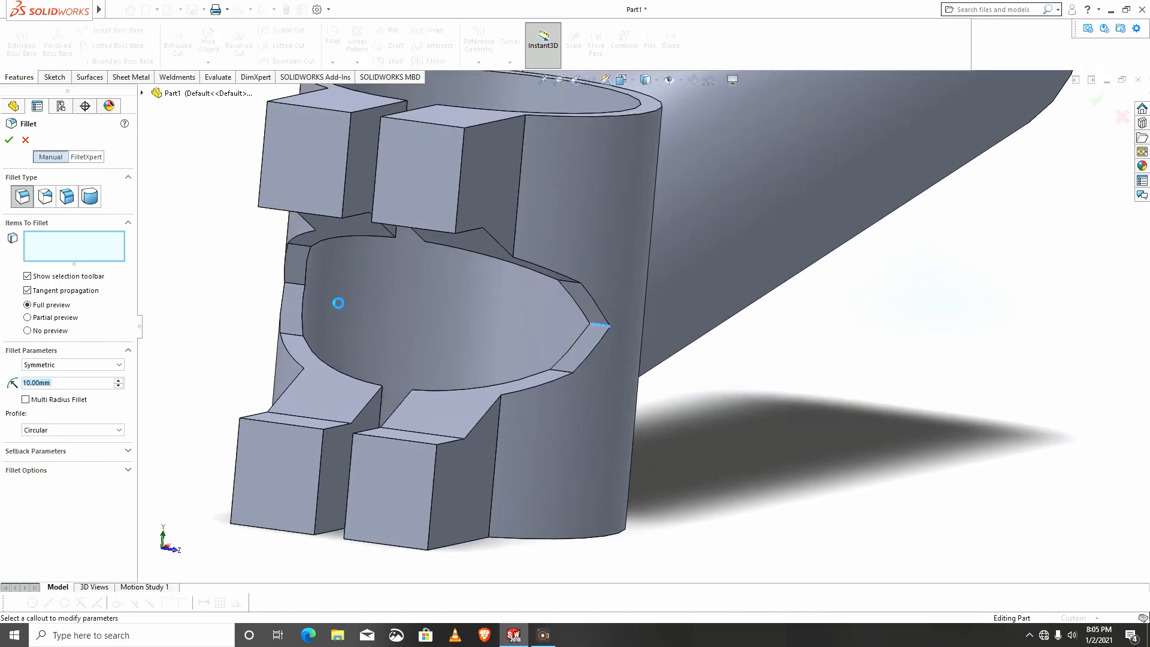
pyautogui.click(298, 288)
pyautogui.moveTo(436, 415); pyautogui.dragTo(58, 405, button='middle')
pyautogui.moveTo(54, 384); pyautogui.dragTo(21, 382)
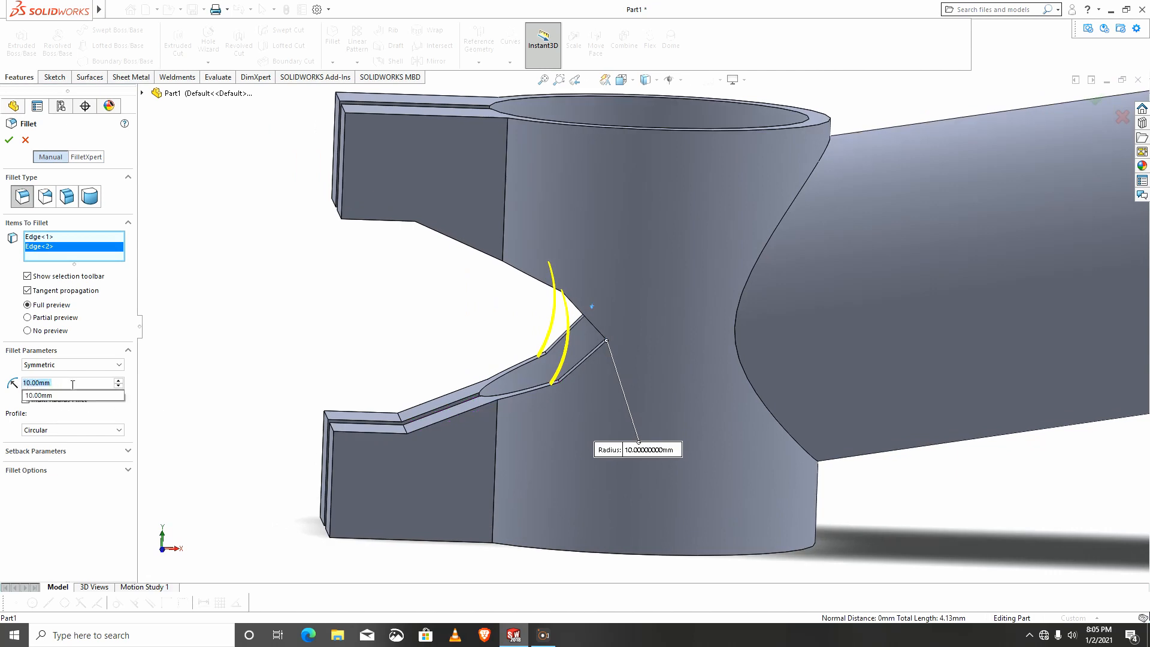
pyautogui.write('4')
pyautogui.press('Return')
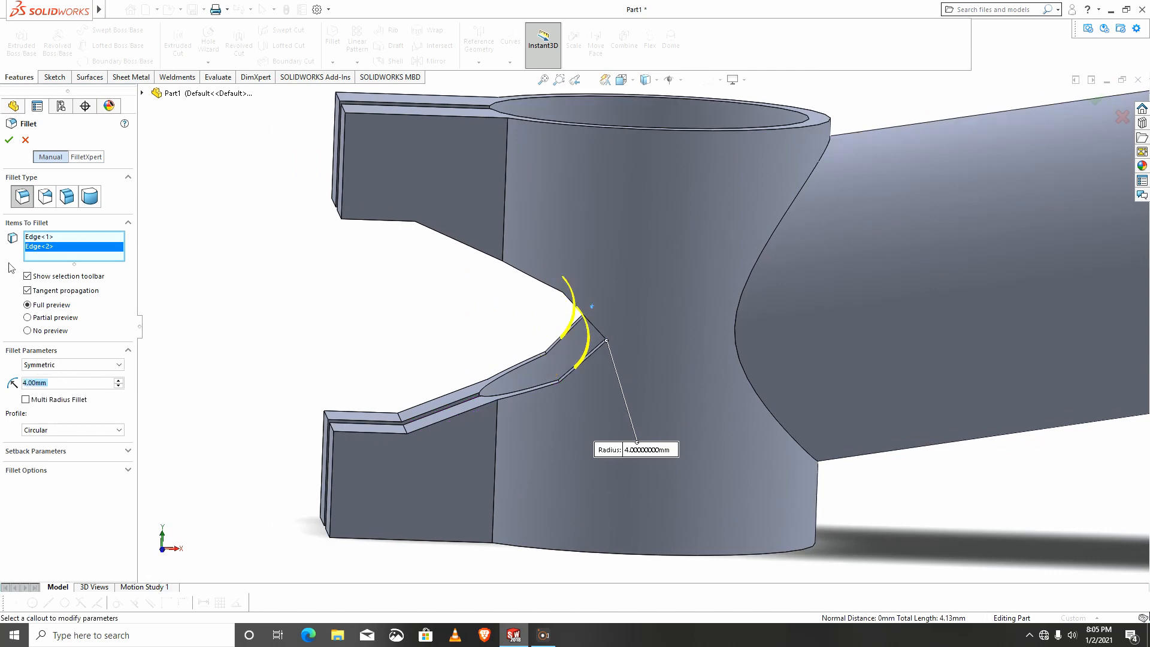
pyautogui.click(9, 140)
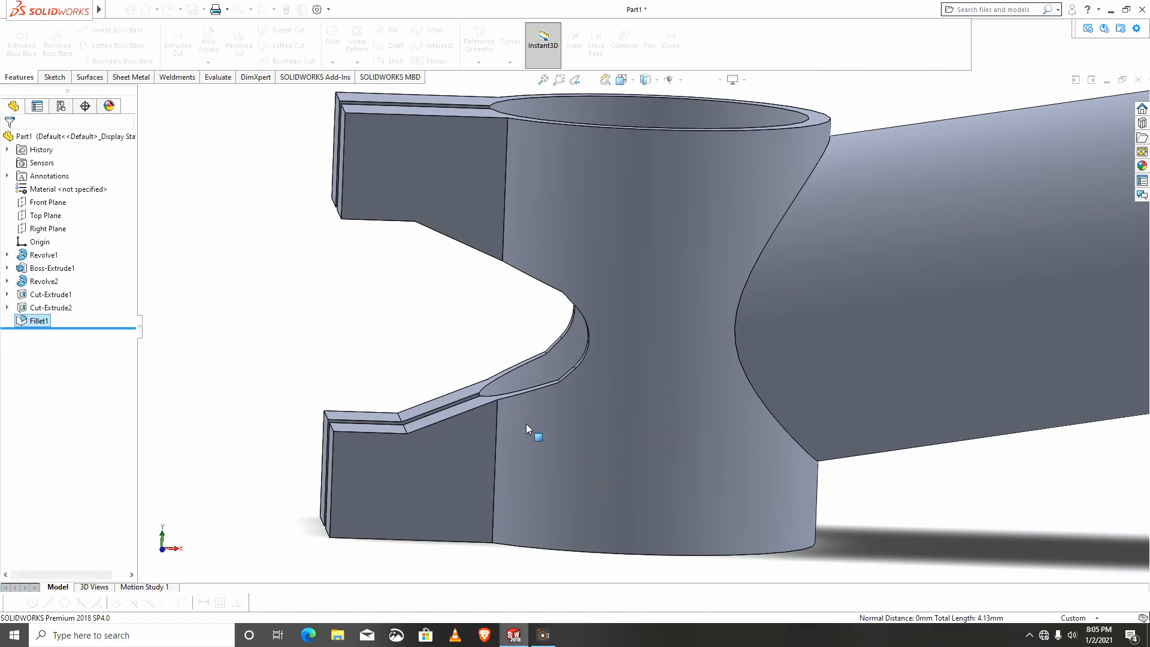
# Start a new fillet and select the four corner edges along the lower half of the cutout, including those on both lower lugs
pyautogui.moveTo(526, 422); pyautogui.dragTo(563, 461, button='middle')
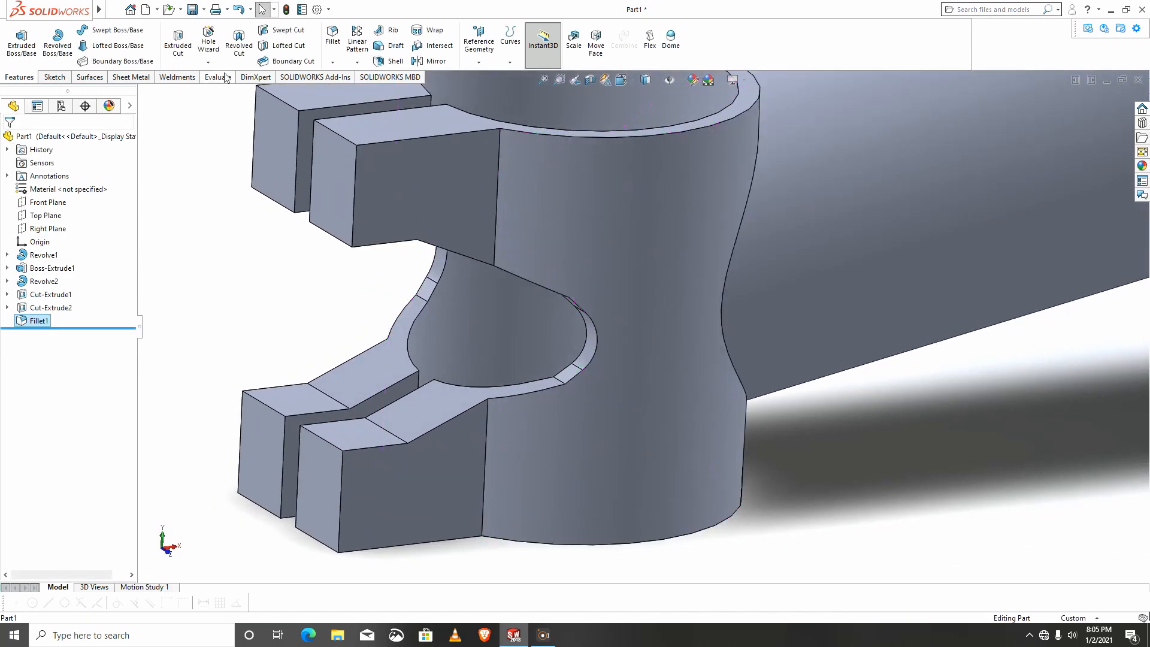
pyautogui.click(335, 37)
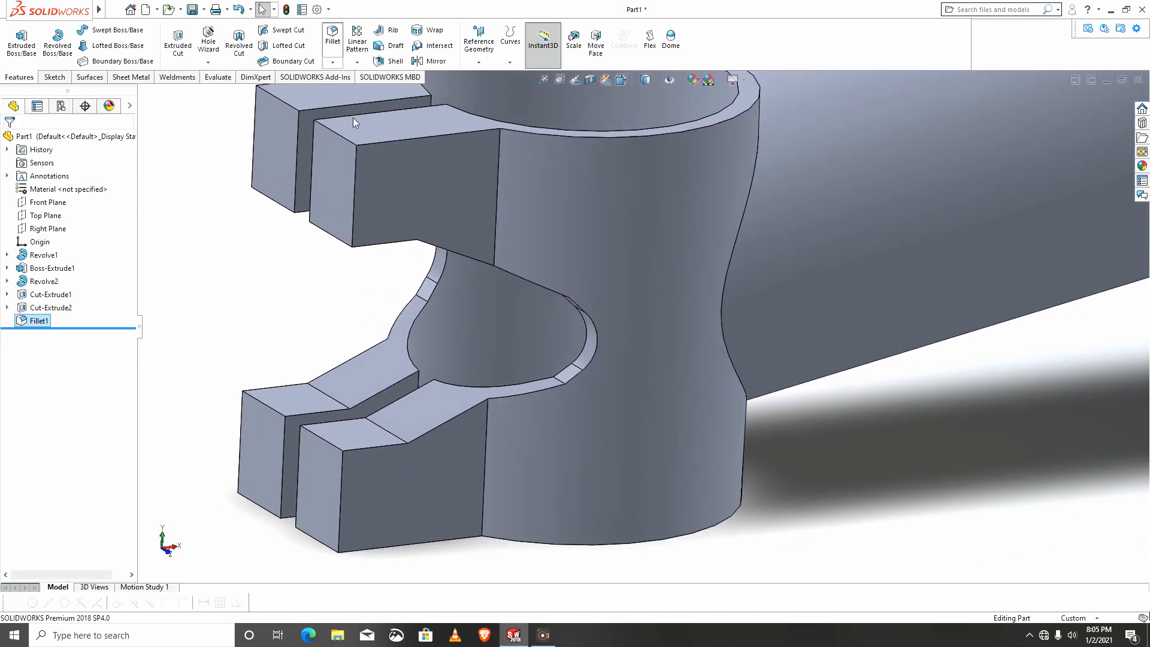
pyautogui.click(563, 386)
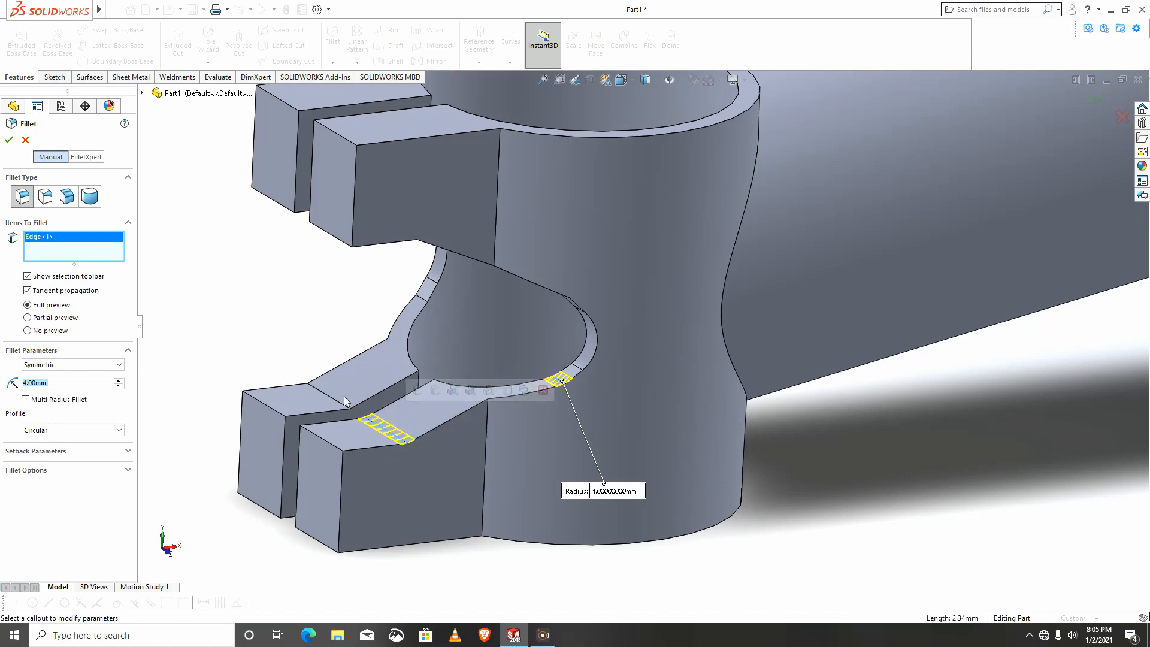
pyautogui.click(328, 396)
pyautogui.click(511, 384)
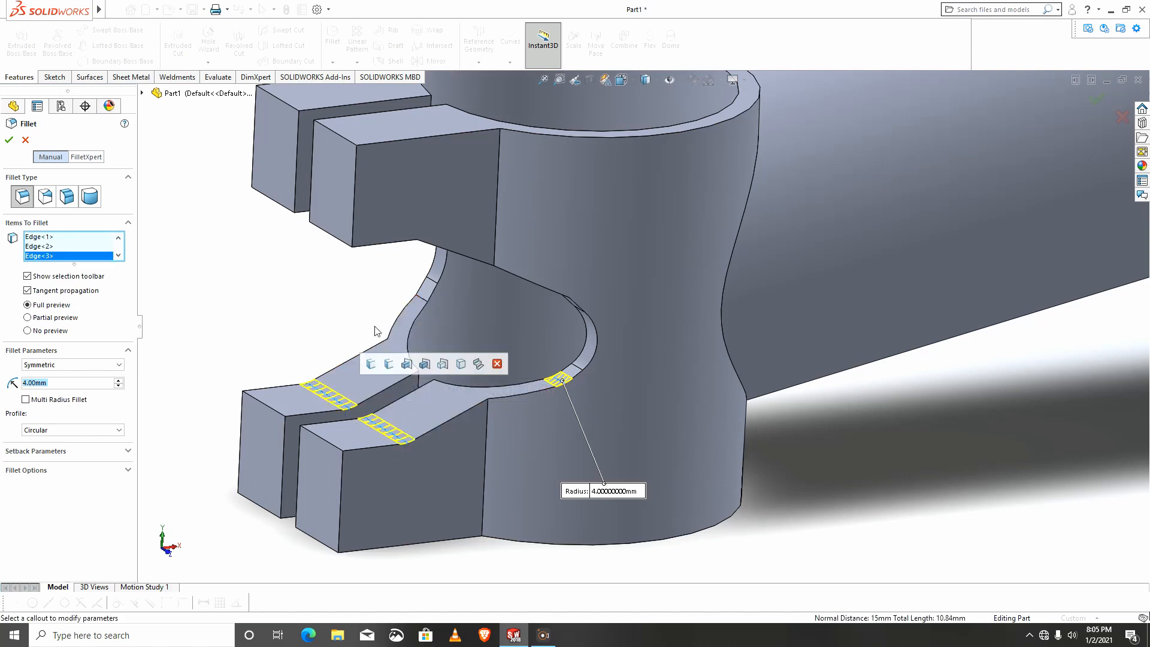
pyautogui.click(420, 300)
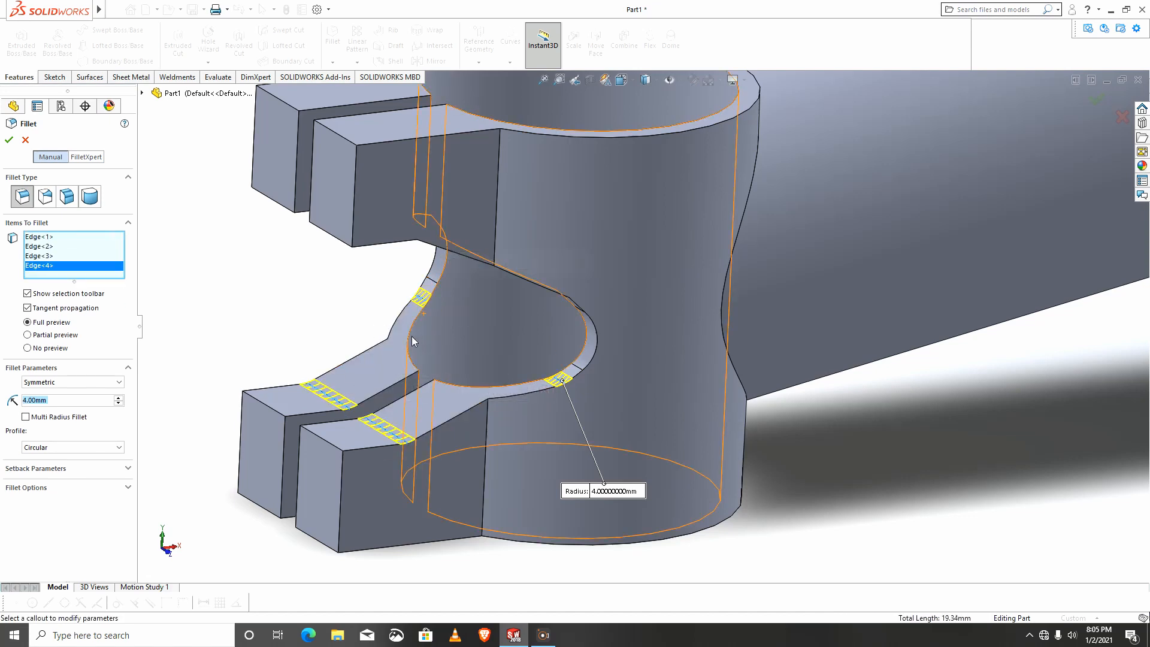
# Add the four matching corner edges along the upper half of the cutout and upper lugs to the fillet selection
pyautogui.moveTo(421, 299); pyautogui.dragTo(641, 262, button='middle')
pyautogui.scroll(-4, 640, 262)
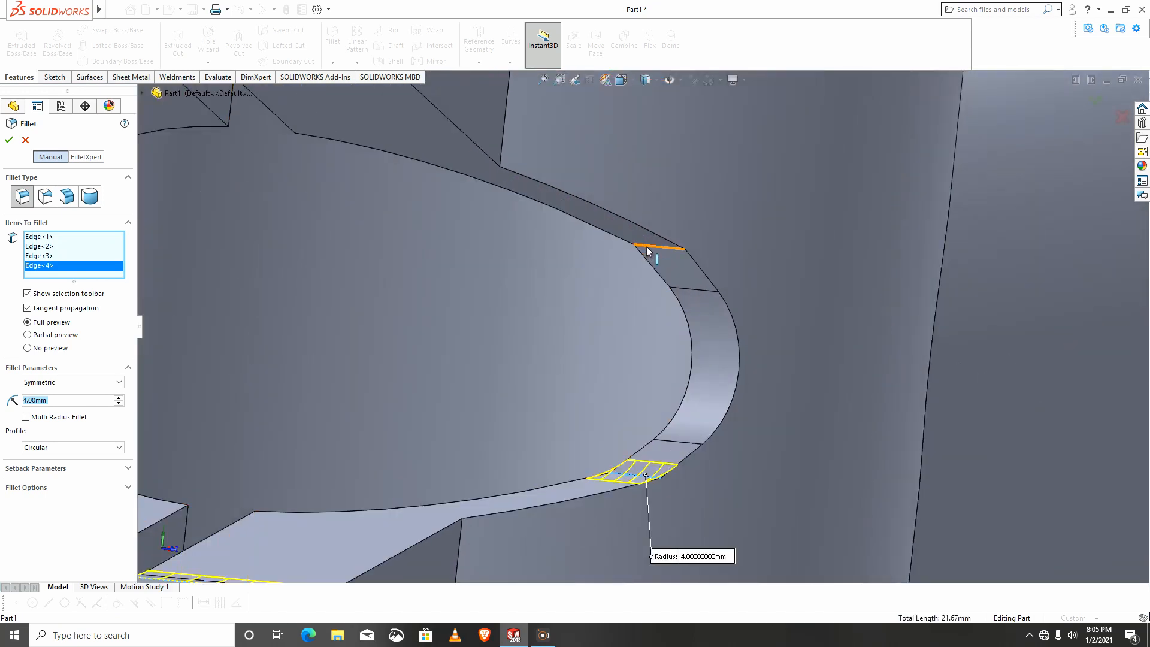
pyautogui.click(645, 246)
pyautogui.scroll(2, 375, 261)
pyautogui.scroll(-1, 375, 261)
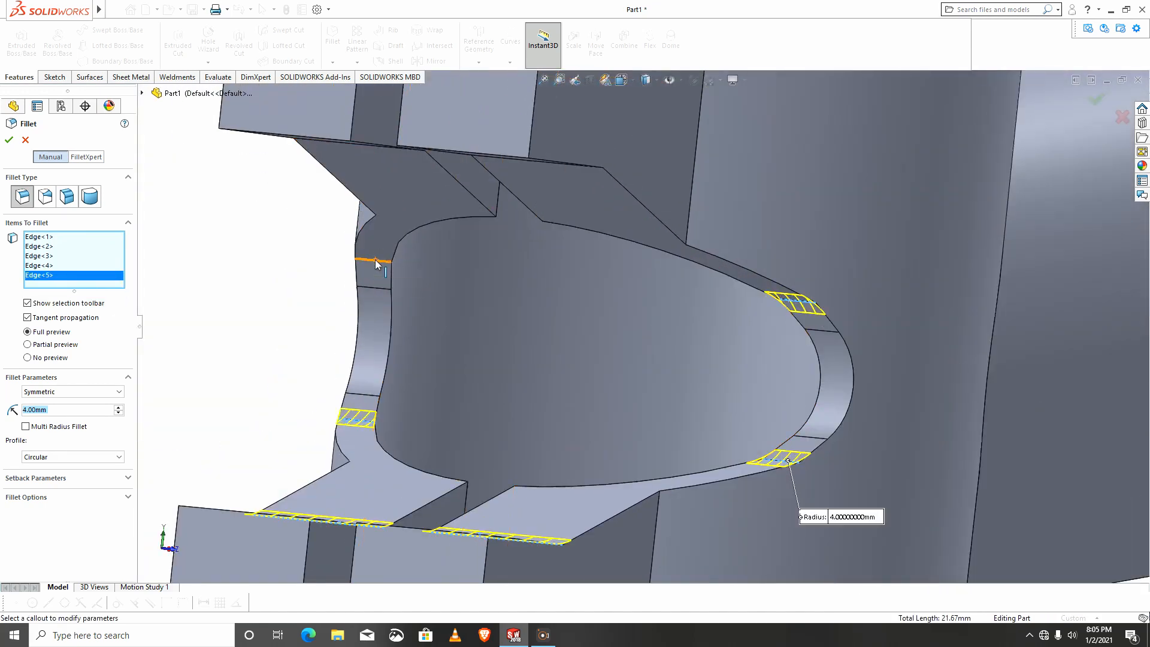
pyautogui.click(377, 261)
pyautogui.scroll(2, 588, 210)
pyautogui.moveTo(590, 189); pyautogui.dragTo(613, 173, button='middle')
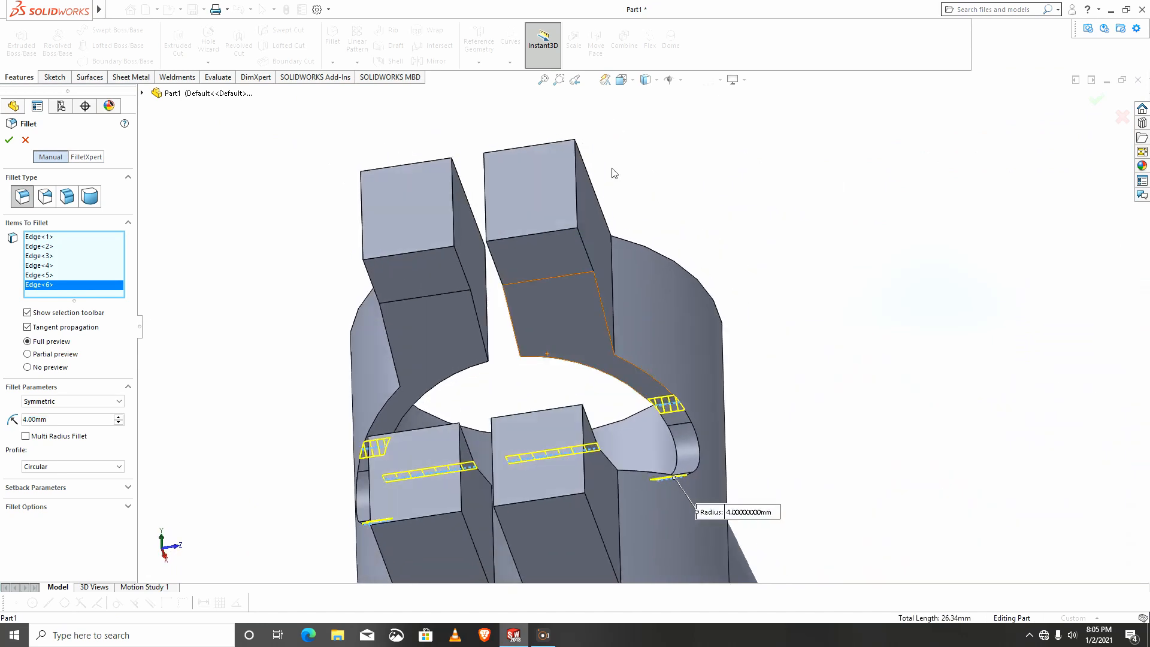
pyautogui.click(529, 280)
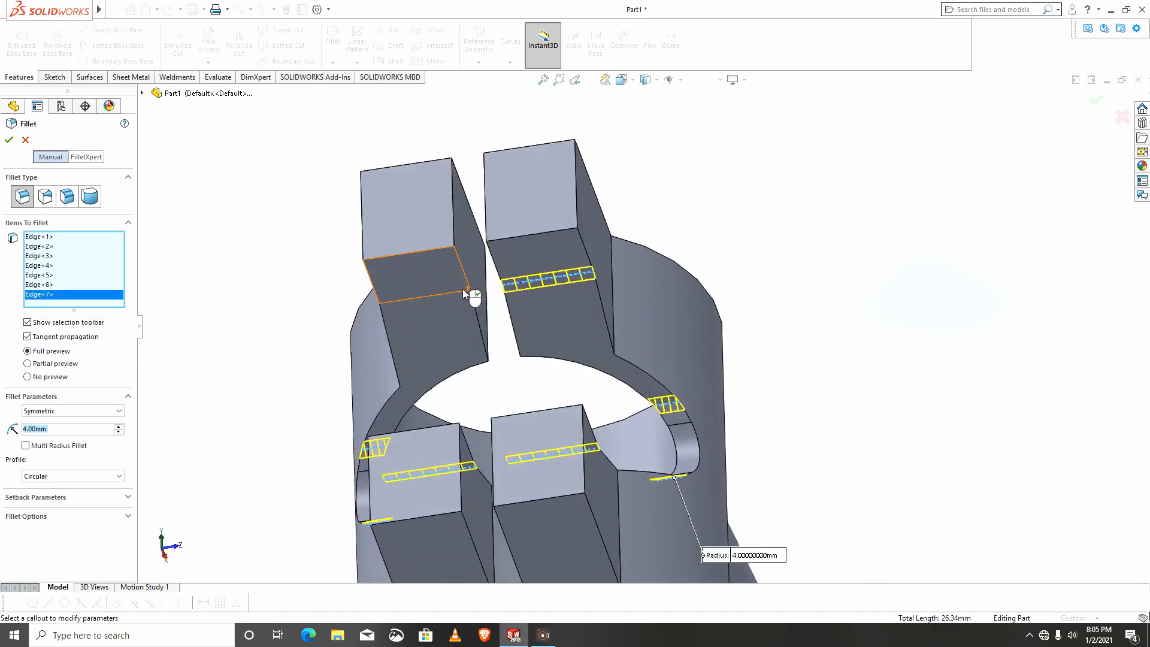
pyautogui.click(461, 292)
# Set the radius of the eight-edge cutout fillet to 25 mm and apply it
pyautogui.moveTo(513, 403); pyautogui.dragTo(260, 452, button='middle')
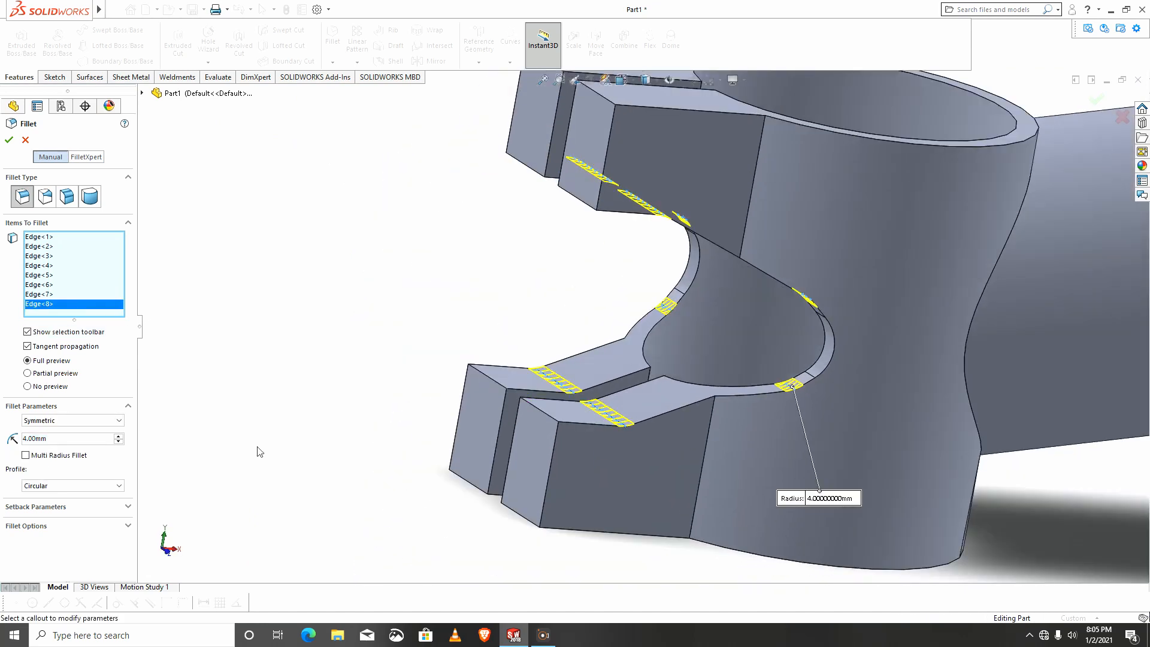
pyautogui.click(62, 440)
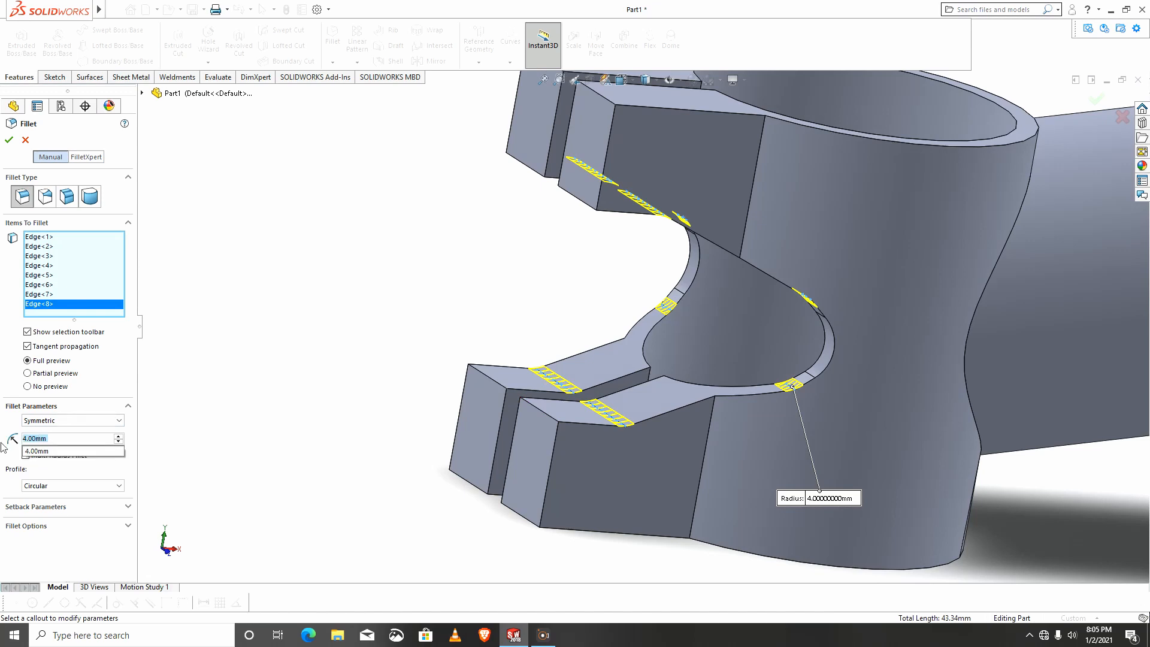
pyautogui.write('25')
pyautogui.press('Return')
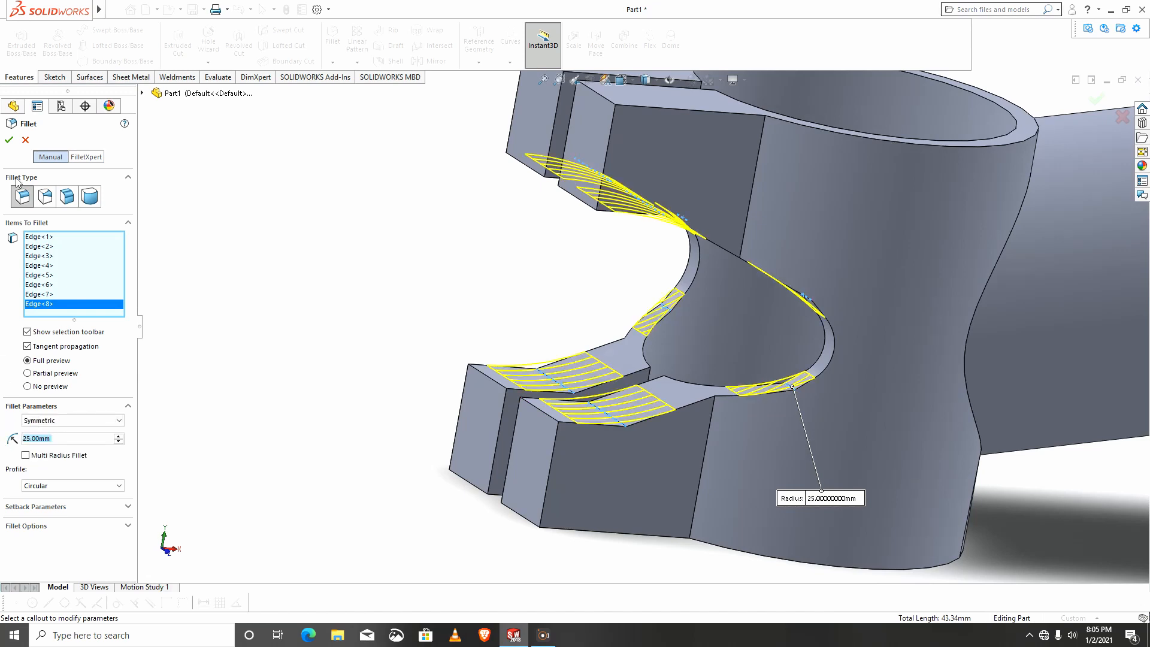
pyautogui.click(9, 140)
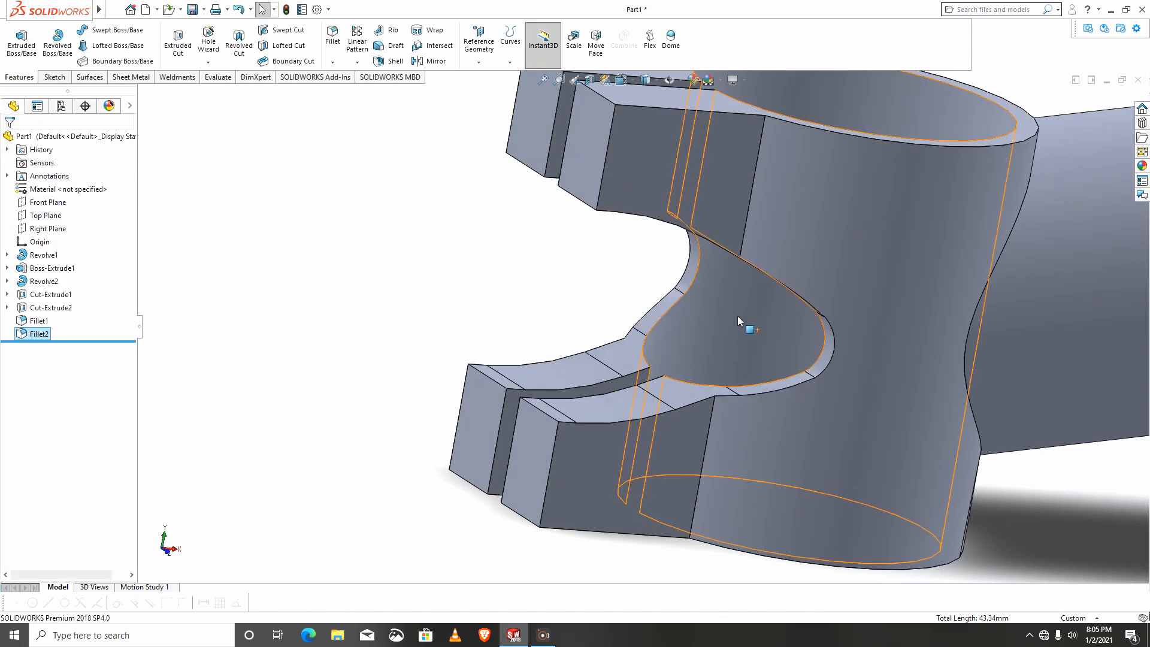
# Fillet the outer edges of the clamp body and cutout with a 1 mm radius, extending the selection with the left loop of 15 edges
pyautogui.moveTo(737, 315)
pyautogui.mouseDown(button='middle')
pyautogui.moveTo(732, 251)
pyautogui.moveTo(834, 301)
pyautogui.moveTo(745, 311)
pyautogui.moveTo(732, 326)
pyautogui.mouseUp(button='middle')
pyautogui.moveTo(616, 322); pyautogui.dragTo(546, 382, button='middle')
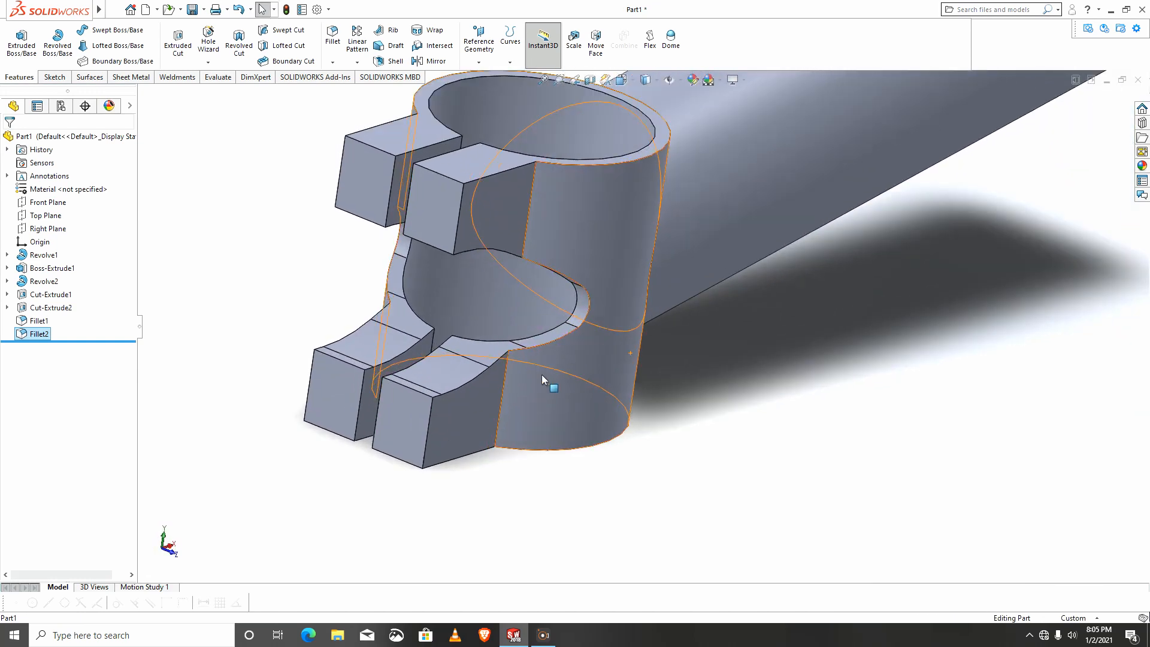
pyautogui.click(333, 36)
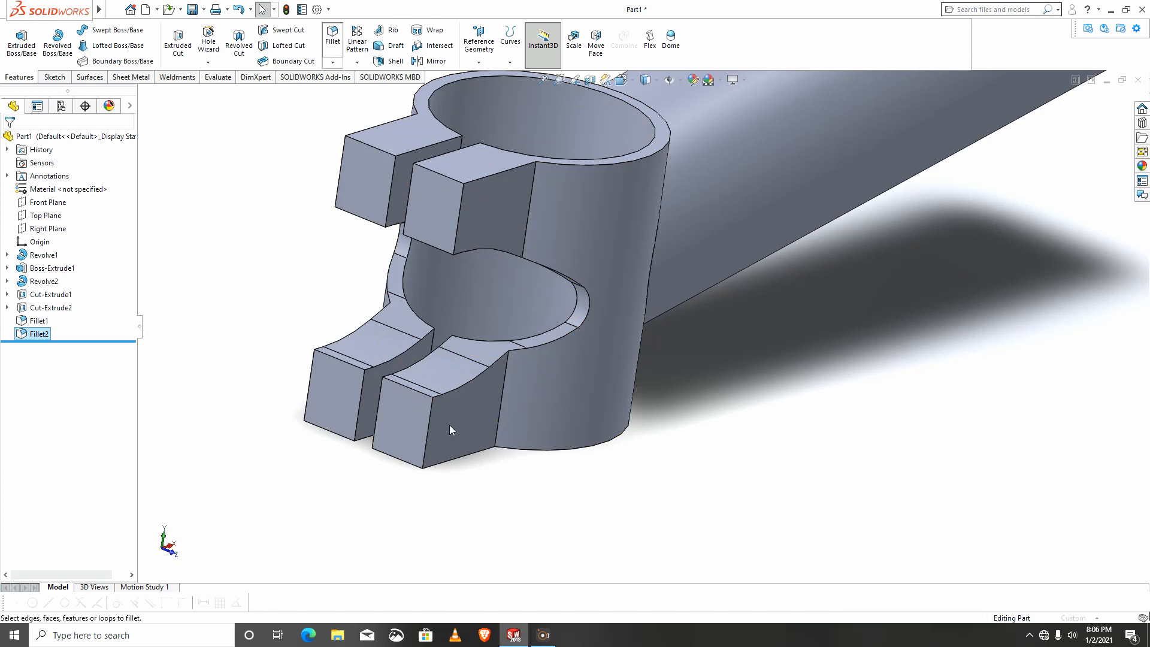
pyautogui.click(589, 309)
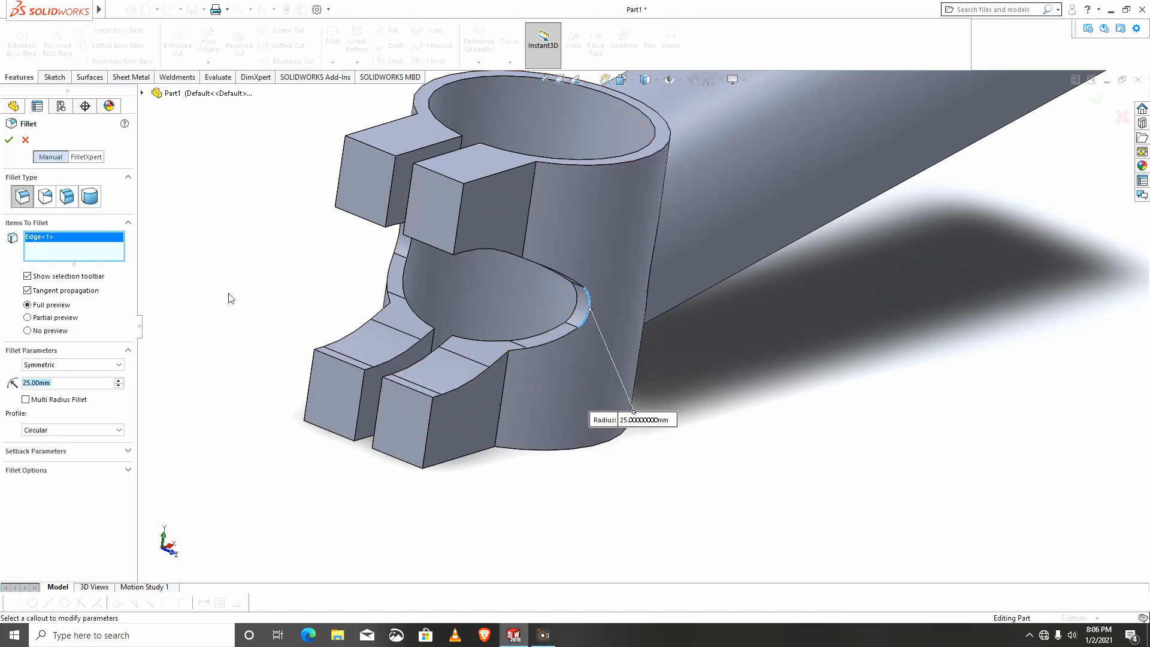
pyautogui.write('1')
pyautogui.press('Return')
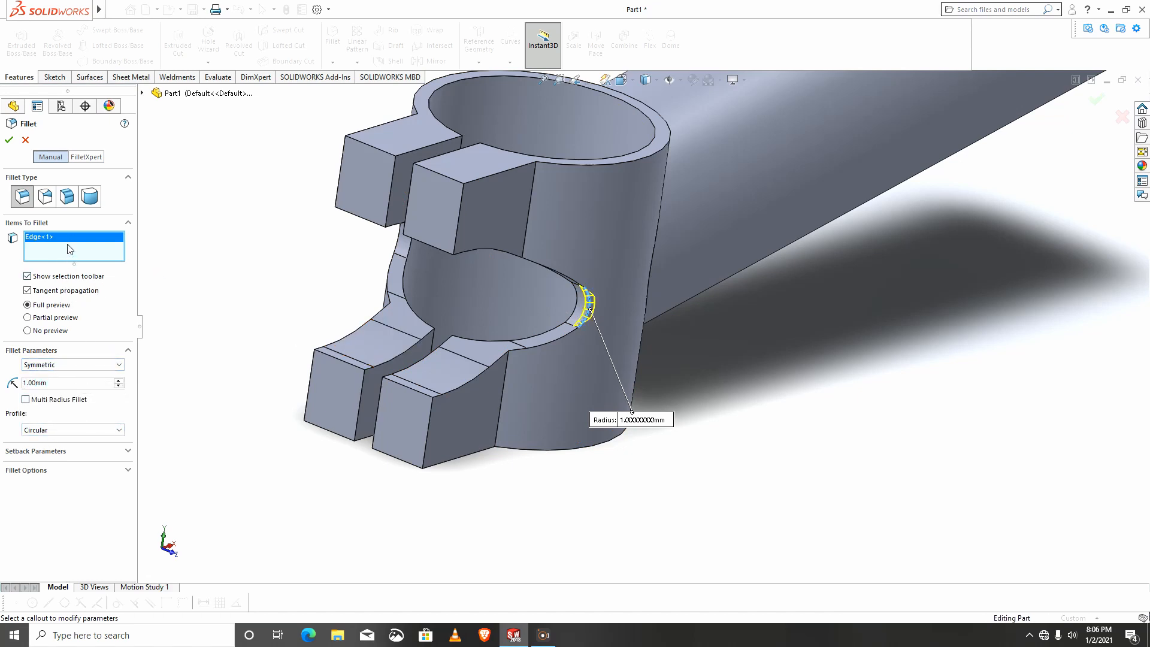
pyautogui.moveTo(588, 311)
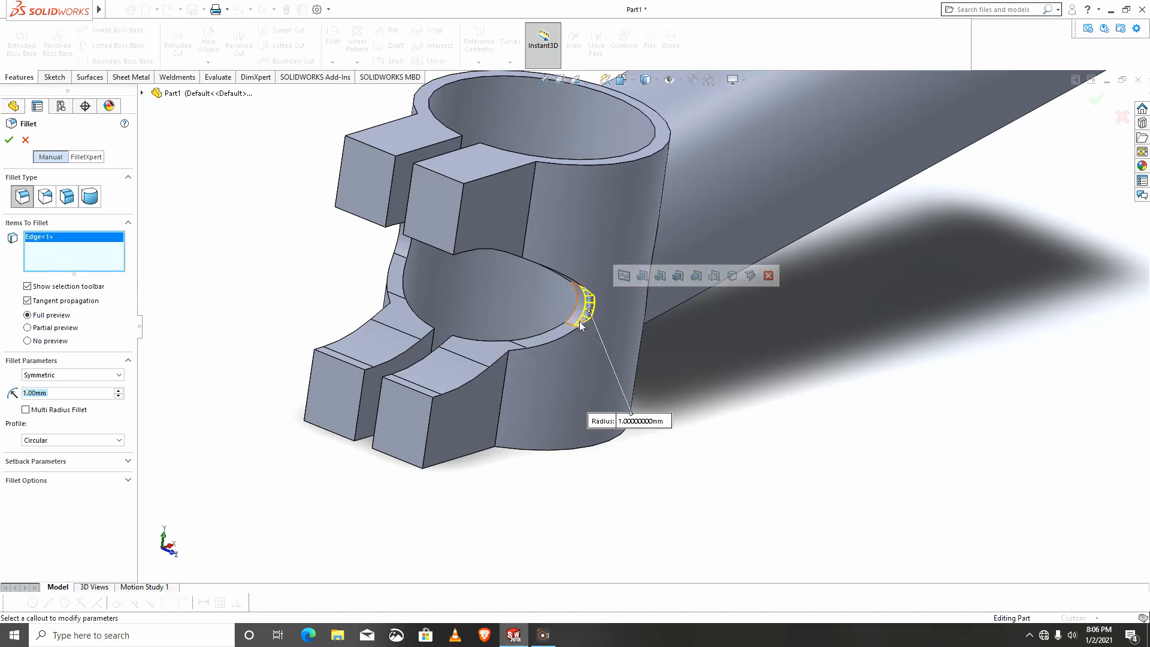
pyautogui.click(625, 276)
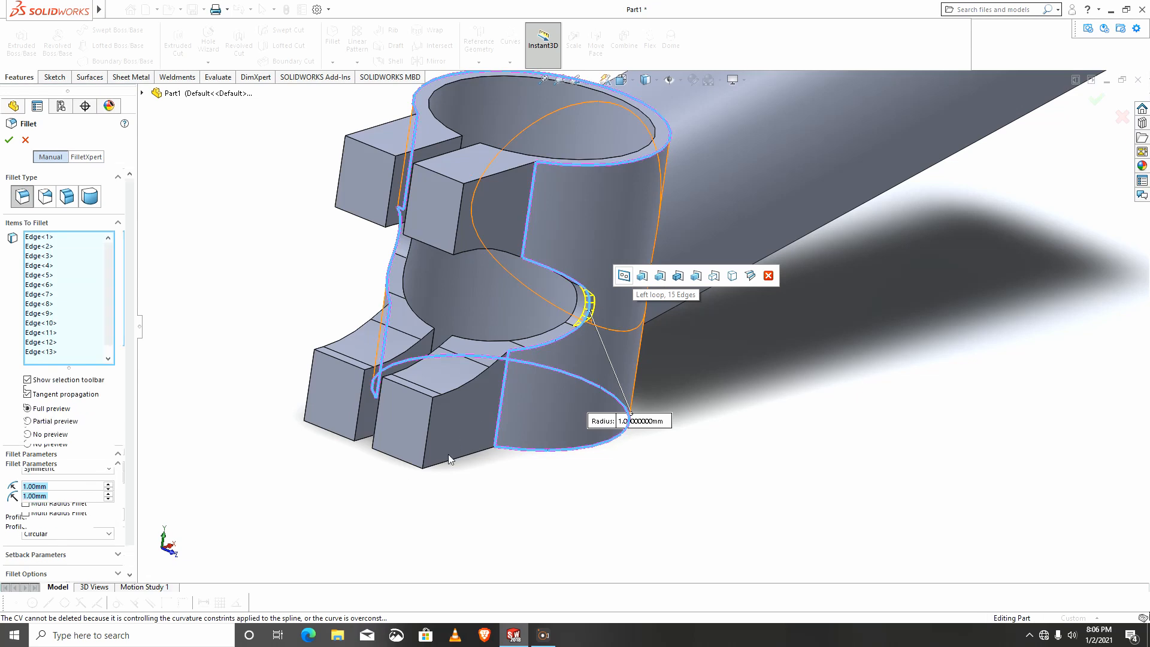
pyautogui.moveTo(435, 475); pyautogui.dragTo(211, 324, button='middle')
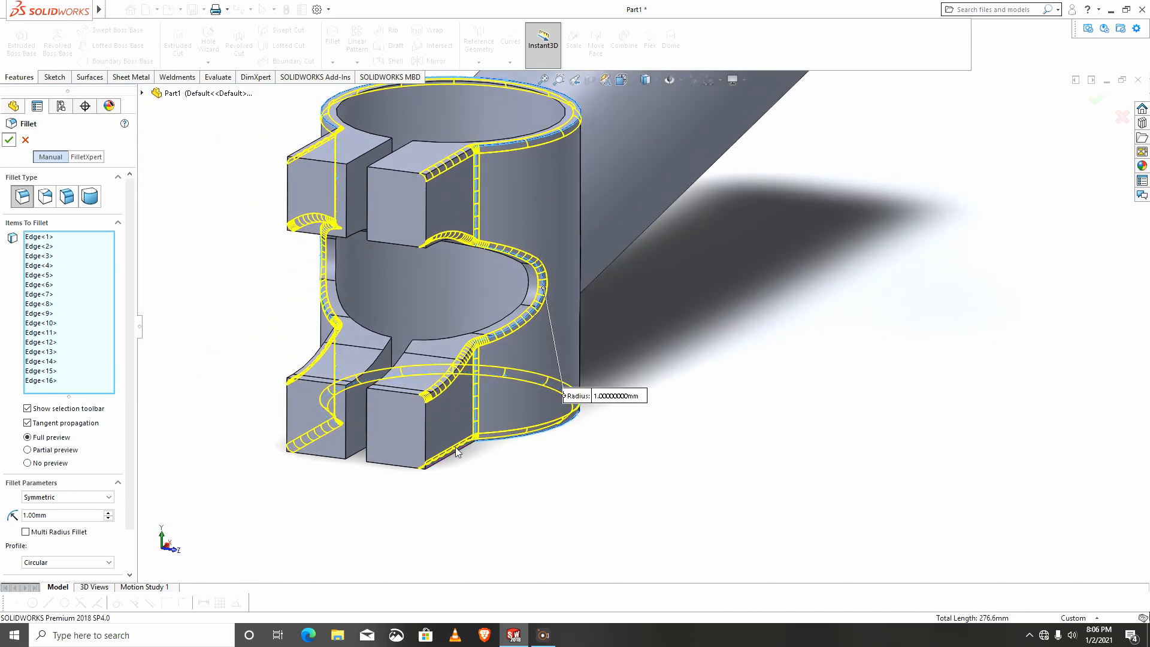
# Apply the outer-edge fillet, and fillet the inner bore, slot and cutout edges at 1 mm using the 31 edges between left feature and part
pyautogui.moveTo(447, 455); pyautogui.dragTo(378, 453, button='middle')
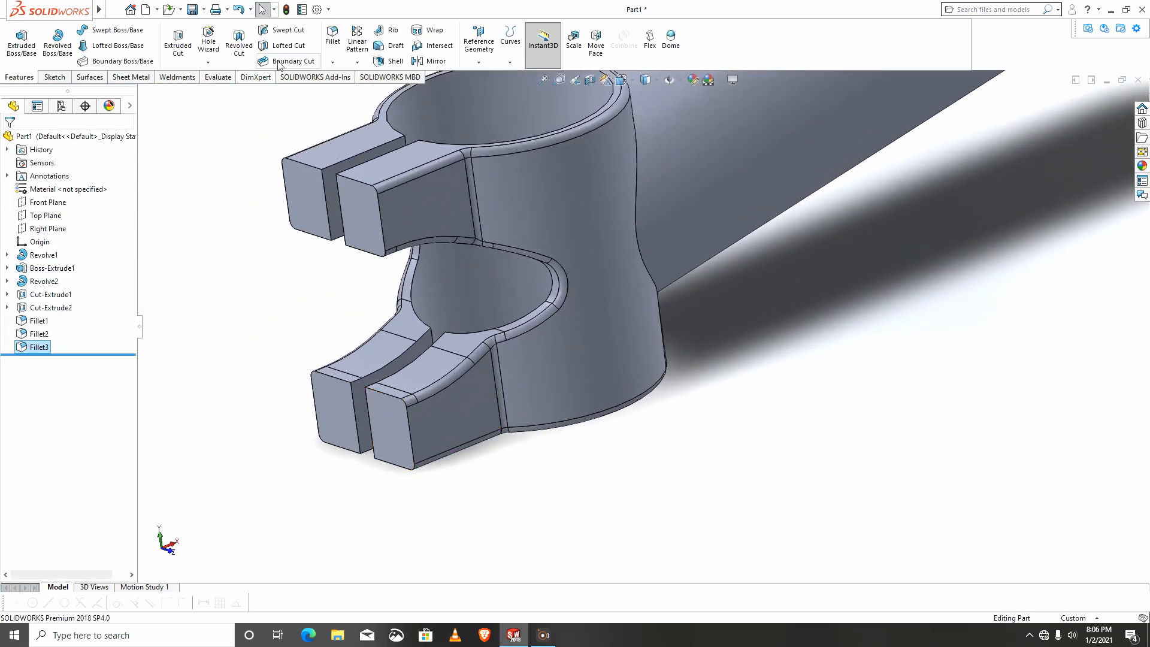
pyautogui.press('Return')
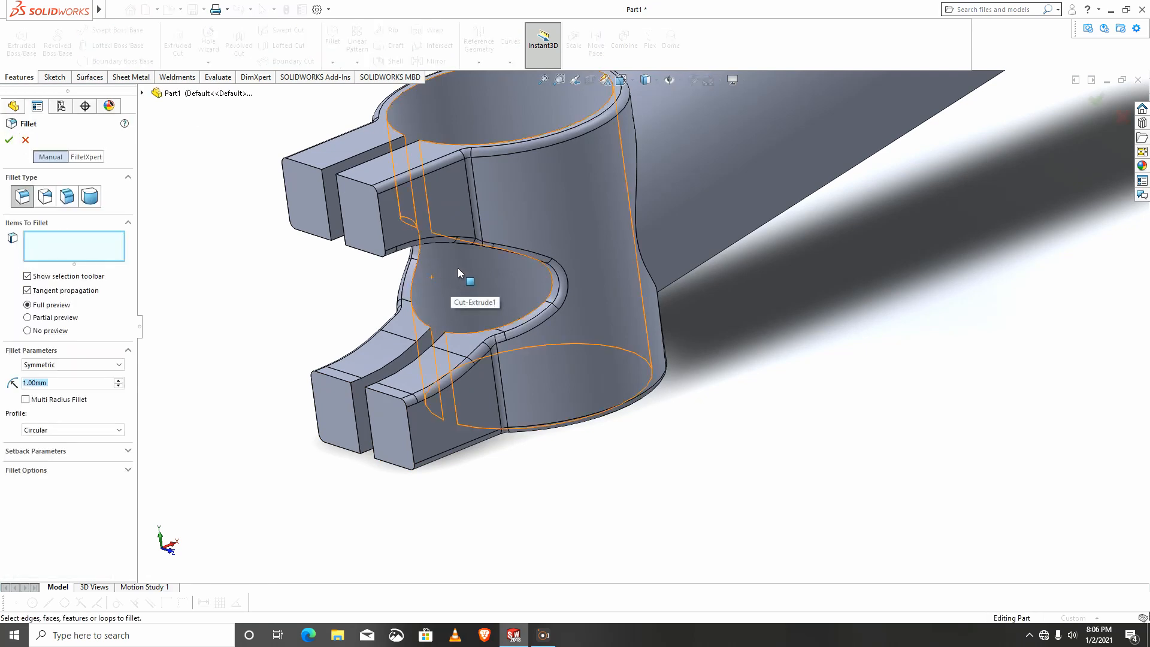
pyautogui.moveTo(457, 268); pyautogui.dragTo(585, 251, button='middle')
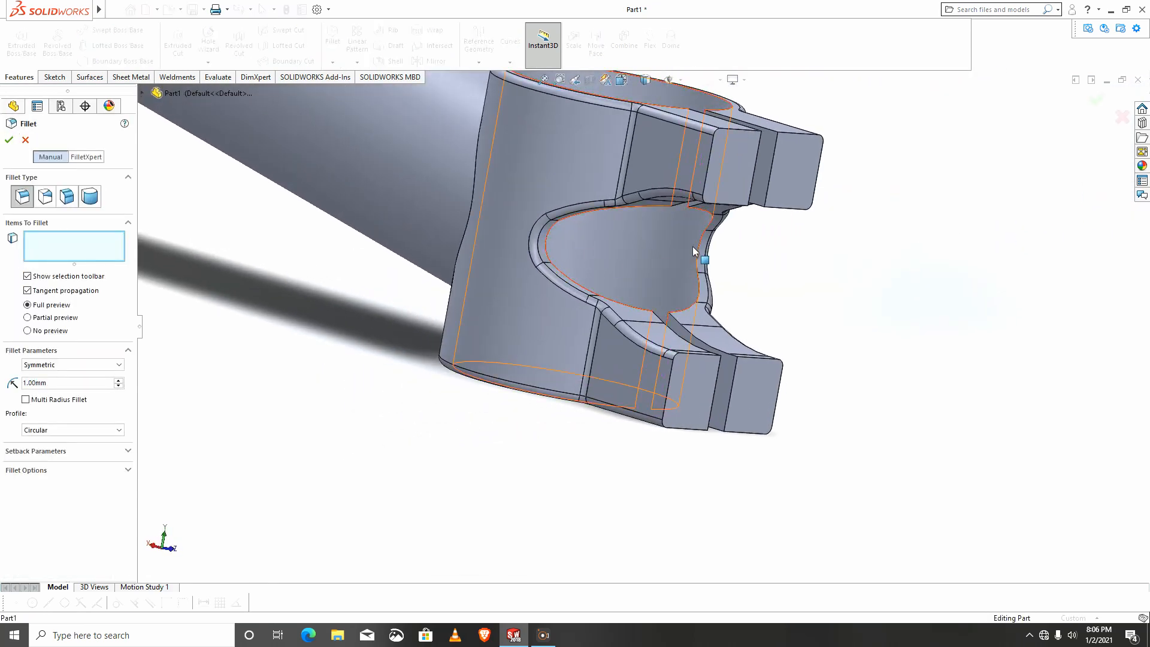
pyautogui.click(701, 258)
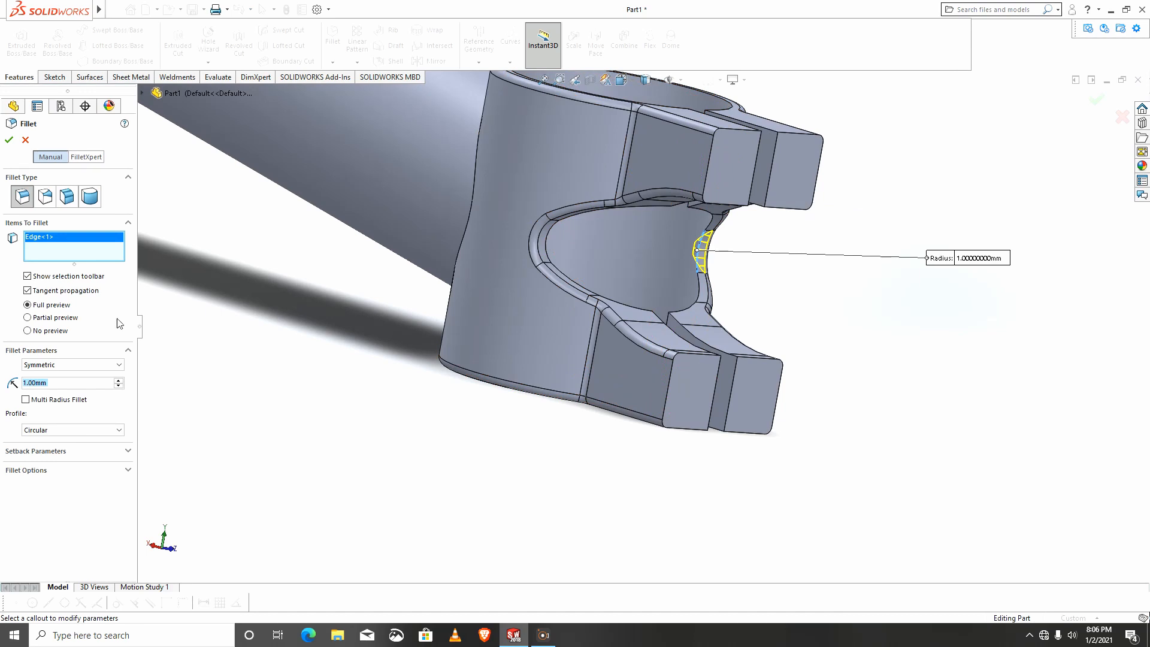
pyautogui.rightClick(63, 249)
pyautogui.click(103, 247)
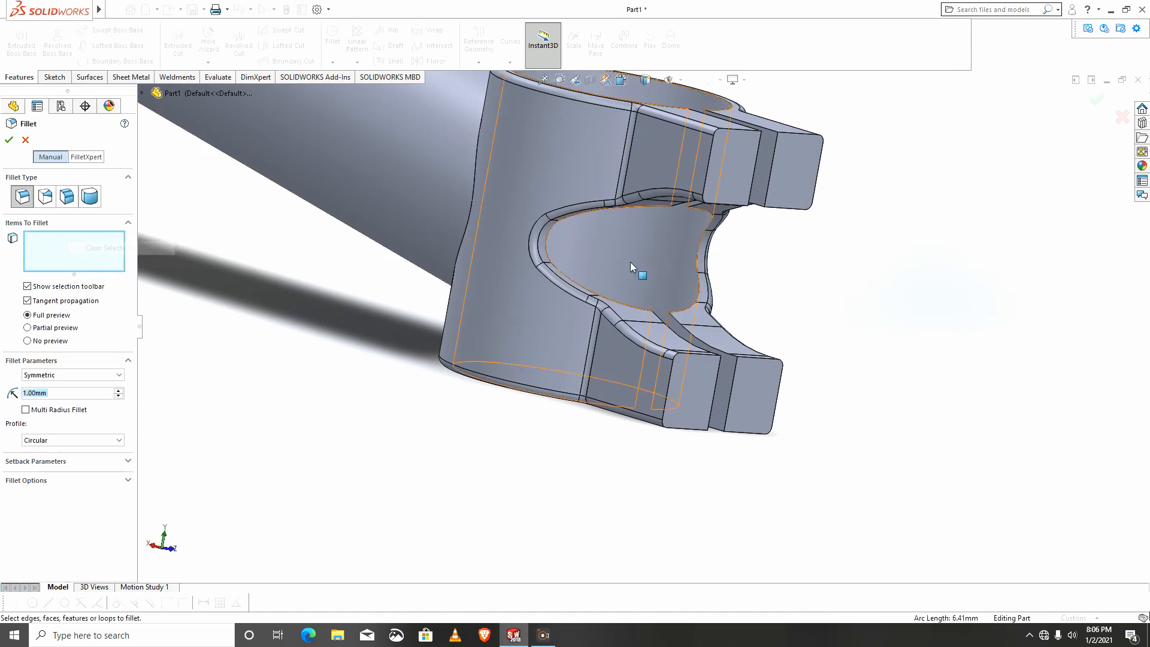
pyautogui.click(699, 256)
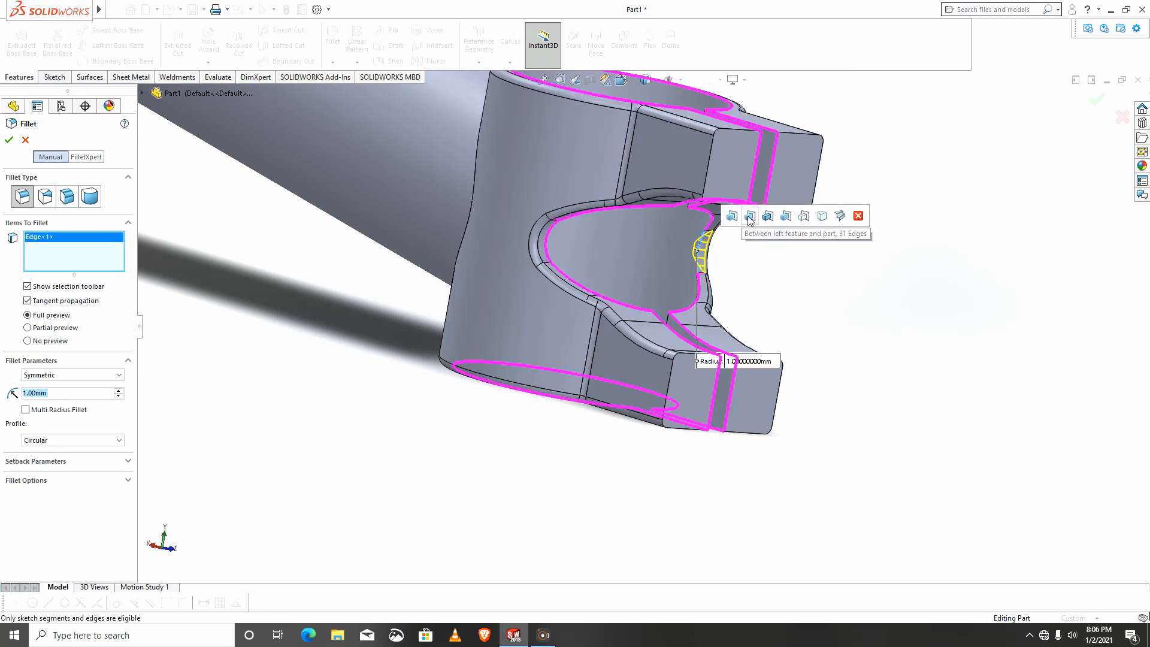
pyautogui.click(748, 217)
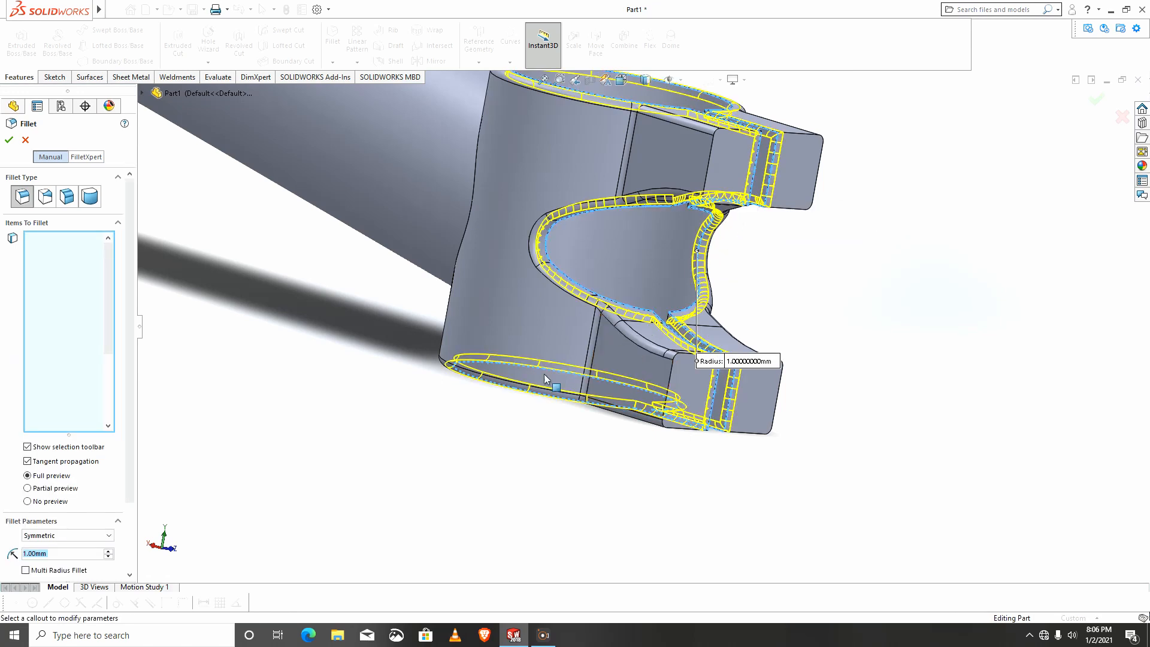
pyautogui.moveTo(544, 374)
pyautogui.mouseDown(button='middle')
pyautogui.moveTo(552, 388)
pyautogui.moveTo(476, 383)
pyautogui.moveTo(551, 371)
pyautogui.mouseUp(button='middle')
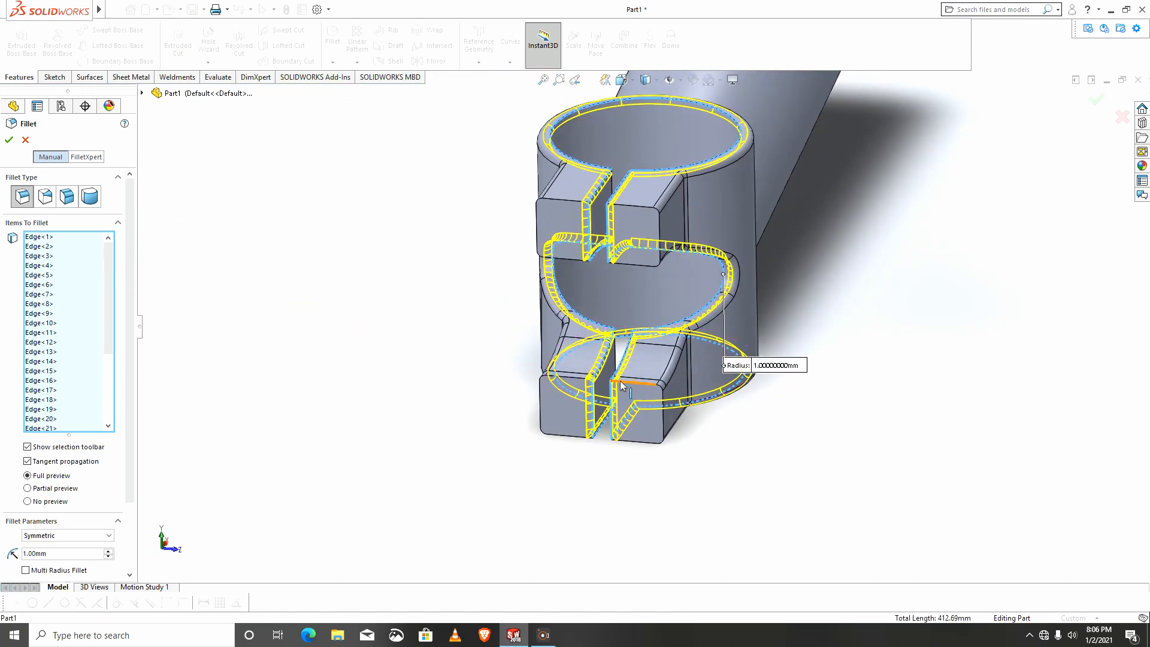
pyautogui.moveTo(621, 387); pyautogui.dragTo(565, 392, button='middle')
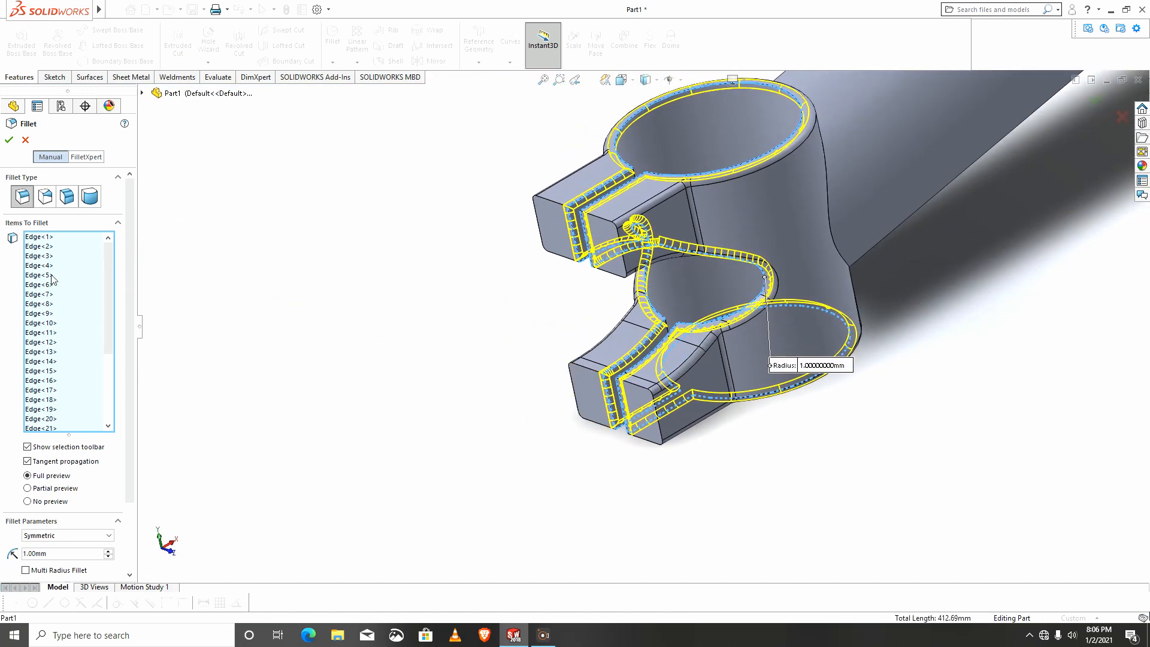
pyautogui.click(9, 141)
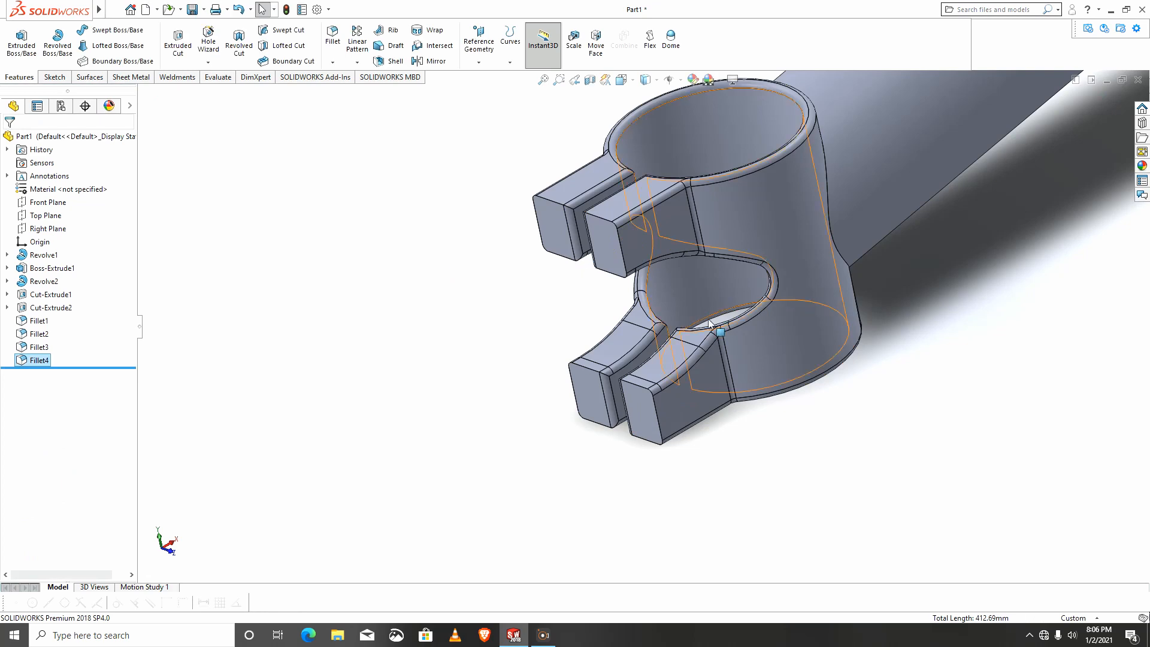
# Save the part as 1 in a new folder named 222222 inside the TUTORIAL folder on the desktop
pyautogui.scroll(3, 805, 224)
pyautogui.scroll(-4, 734, 262)
pyautogui.moveTo(735, 262); pyautogui.dragTo(717, 236, button='middle')
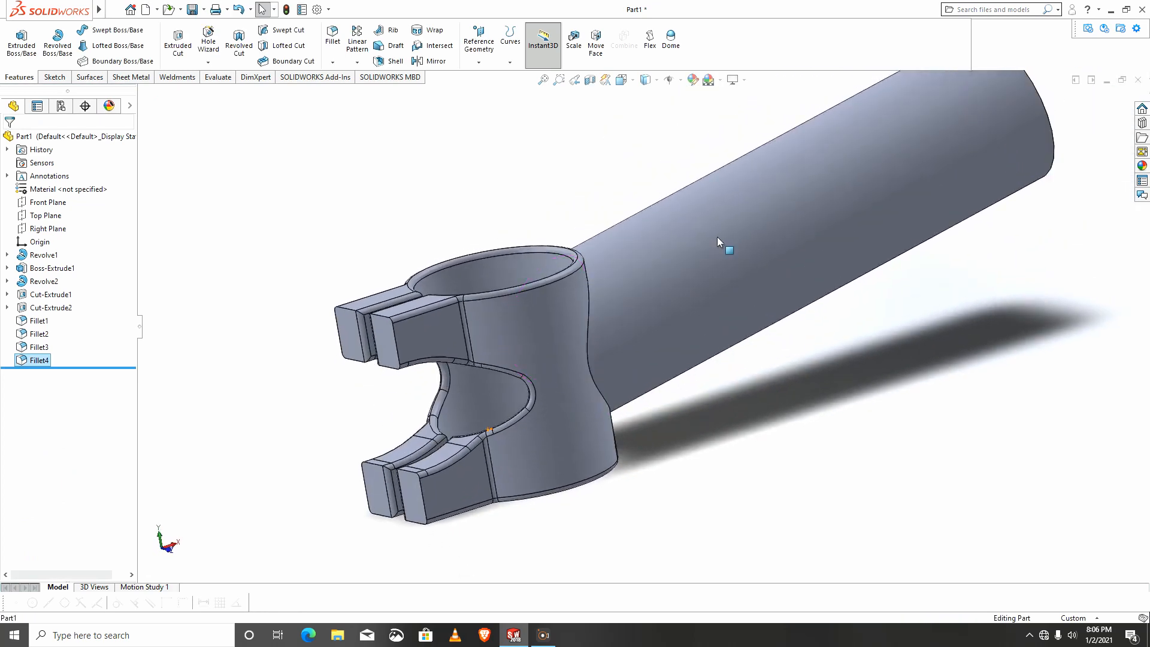
pyautogui.scroll(2, 724, 227)
pyautogui.scroll(-2, 732, 222)
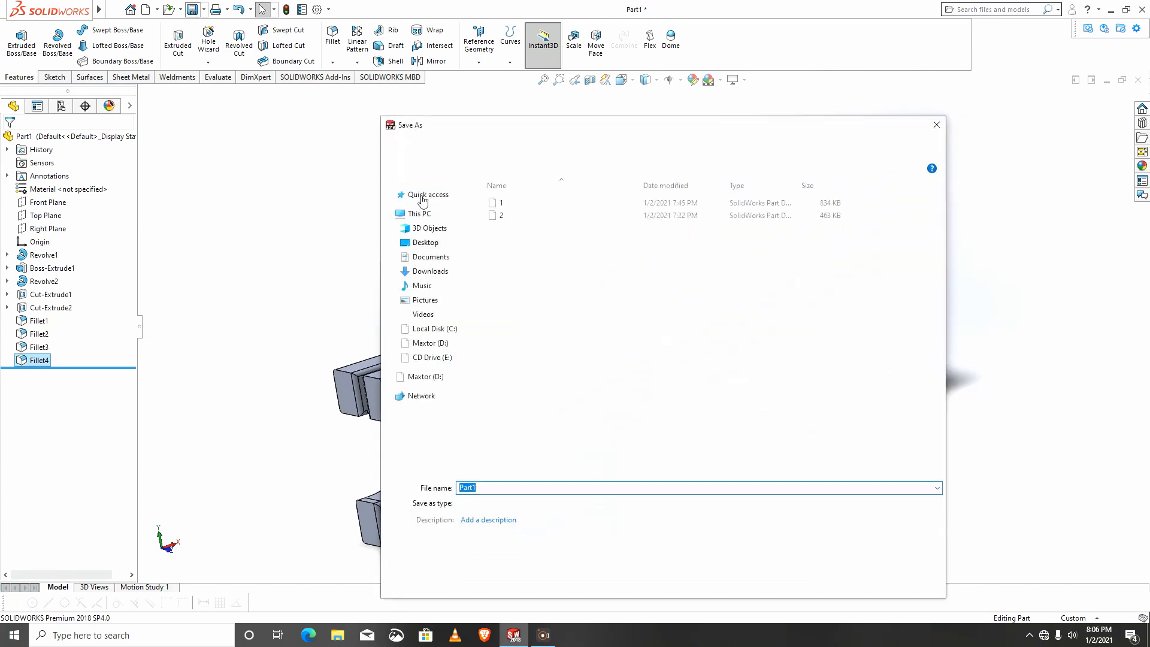
pyautogui.click(554, 148)
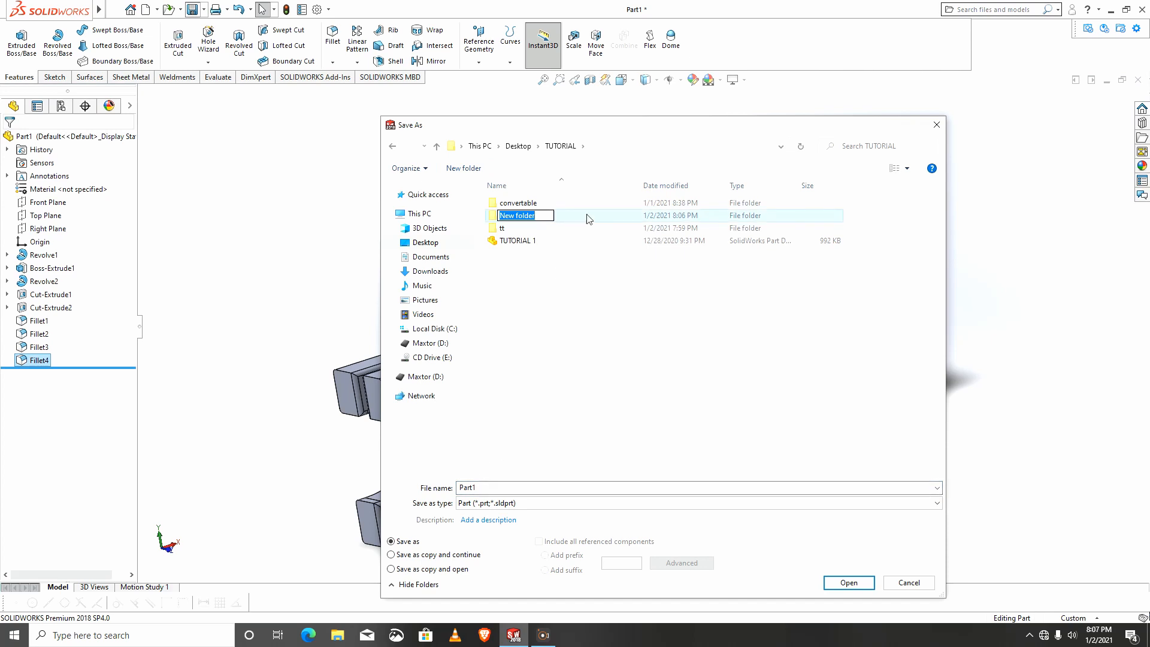
pyautogui.write('222222')
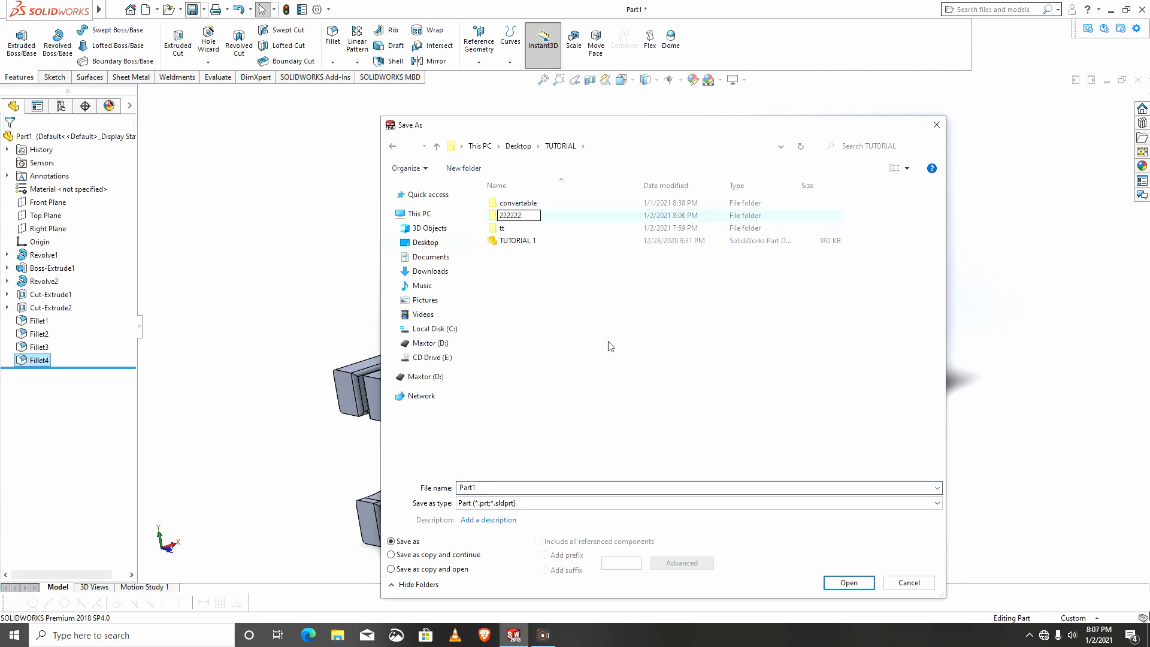
pyautogui.press('Return')
pyautogui.doubleClick(531, 203)
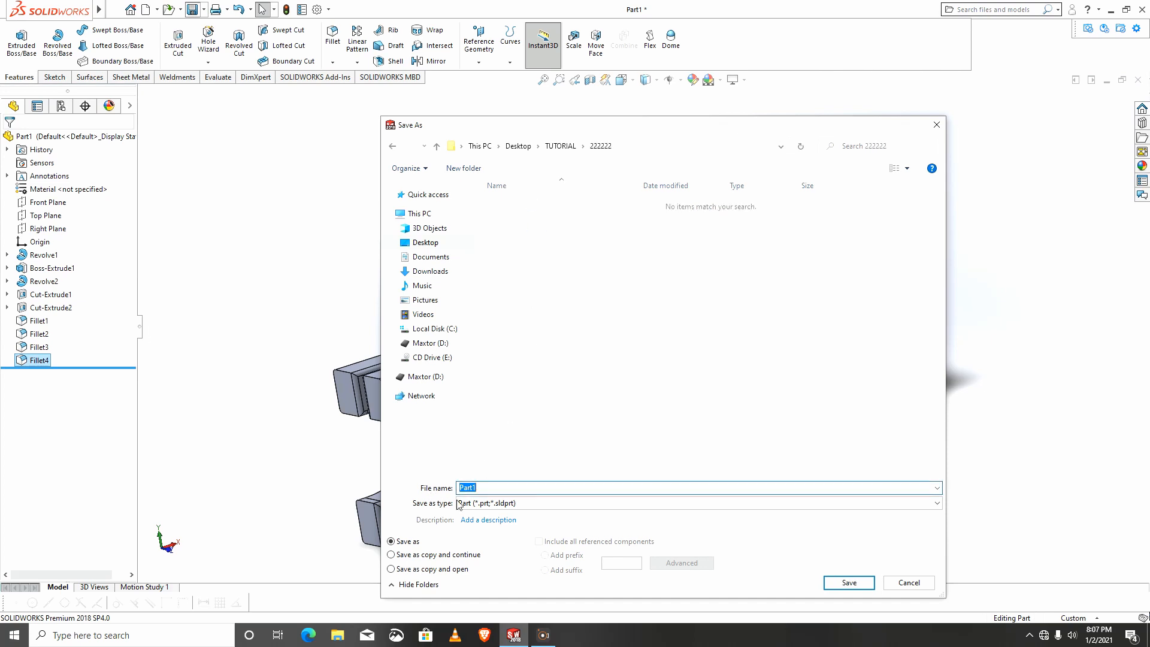
pyautogui.write('1')
pyautogui.click(832, 584)
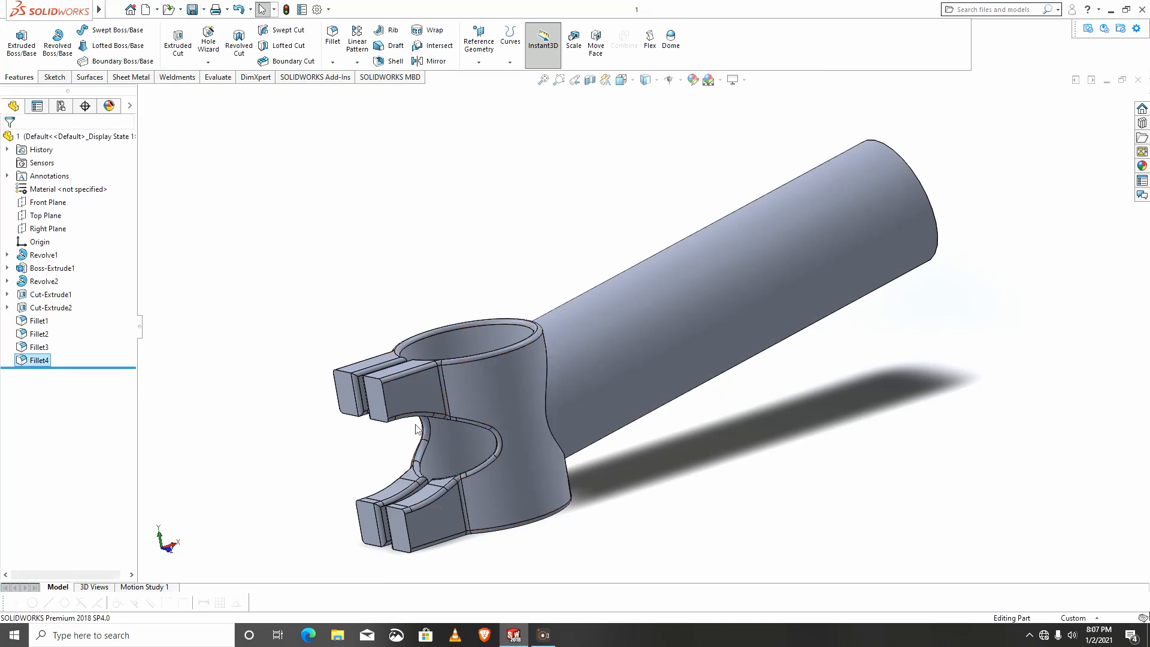
# Start a new 1 mm fillet and select the outer vertical end-face edges of the two upper and two lower lugs
pyautogui.scroll(-3, 415, 426)
pyautogui.moveTo(415, 434); pyautogui.dragTo(455, 433, button='middle')
pyautogui.scroll(5, 455, 432)
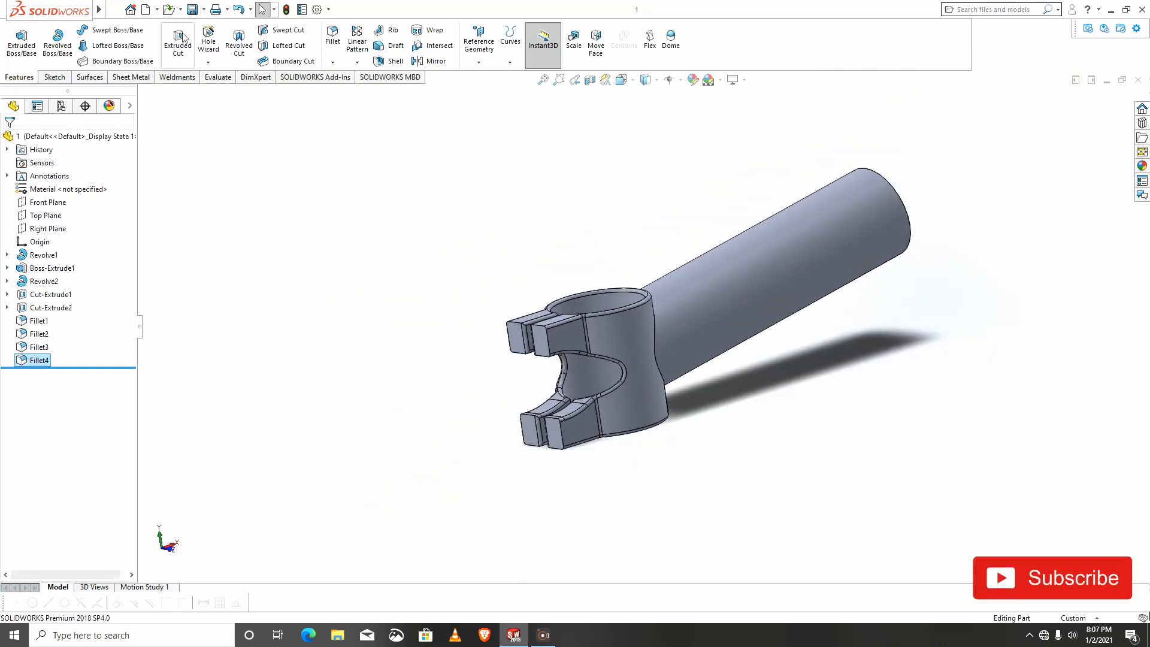
pyautogui.moveTo(554, 344); pyautogui.dragTo(610, 337, button='middle')
pyautogui.scroll(-6, 720, 337)
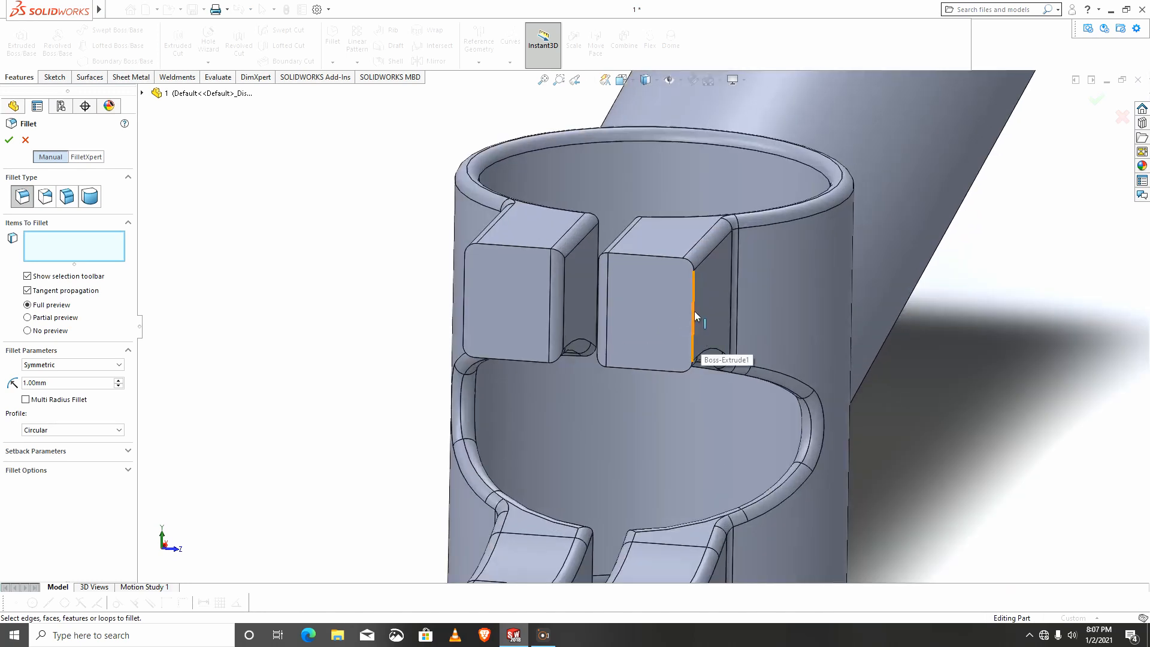
pyautogui.click(694, 311)
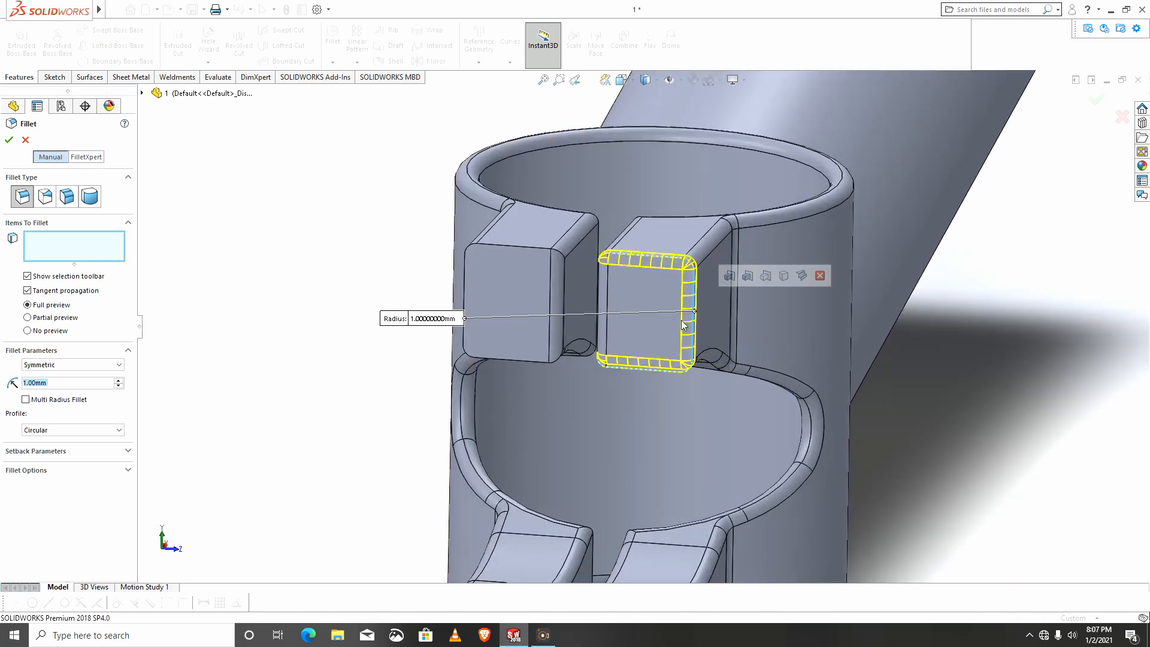
pyautogui.click(469, 283)
pyautogui.scroll(2, 685, 427)
pyautogui.keyDown('ctrl'); pyautogui.moveTo(685, 426); pyautogui.dragTo(649, 284, button='middle'); pyautogui.keyUp('ctrl')
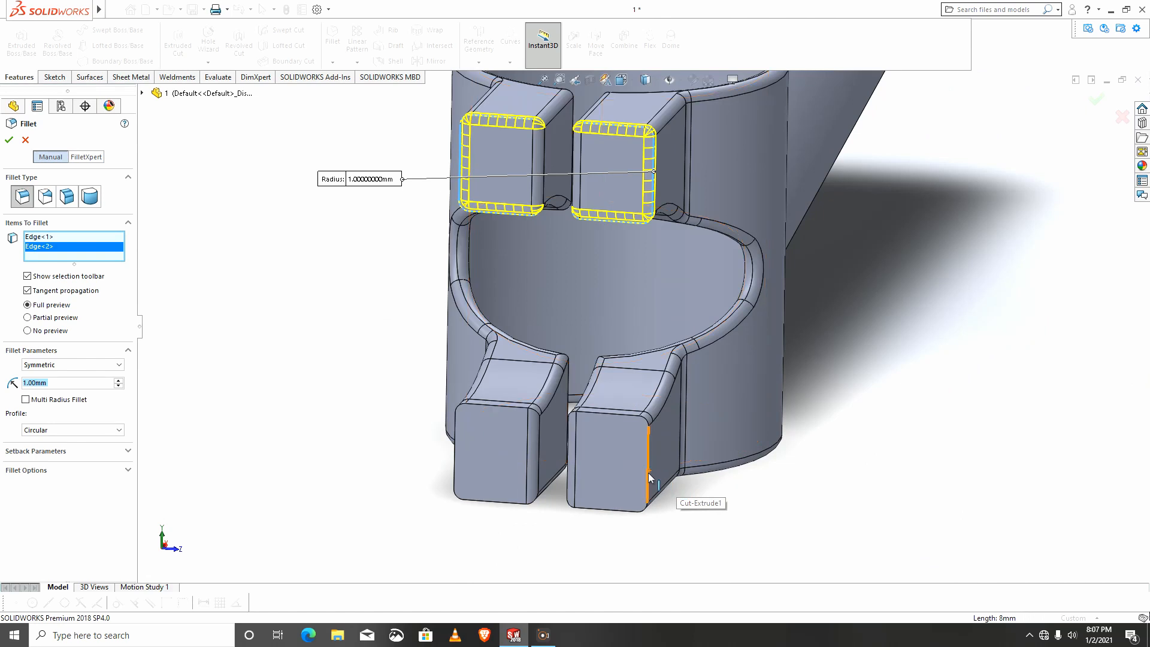
pyautogui.click(648, 473)
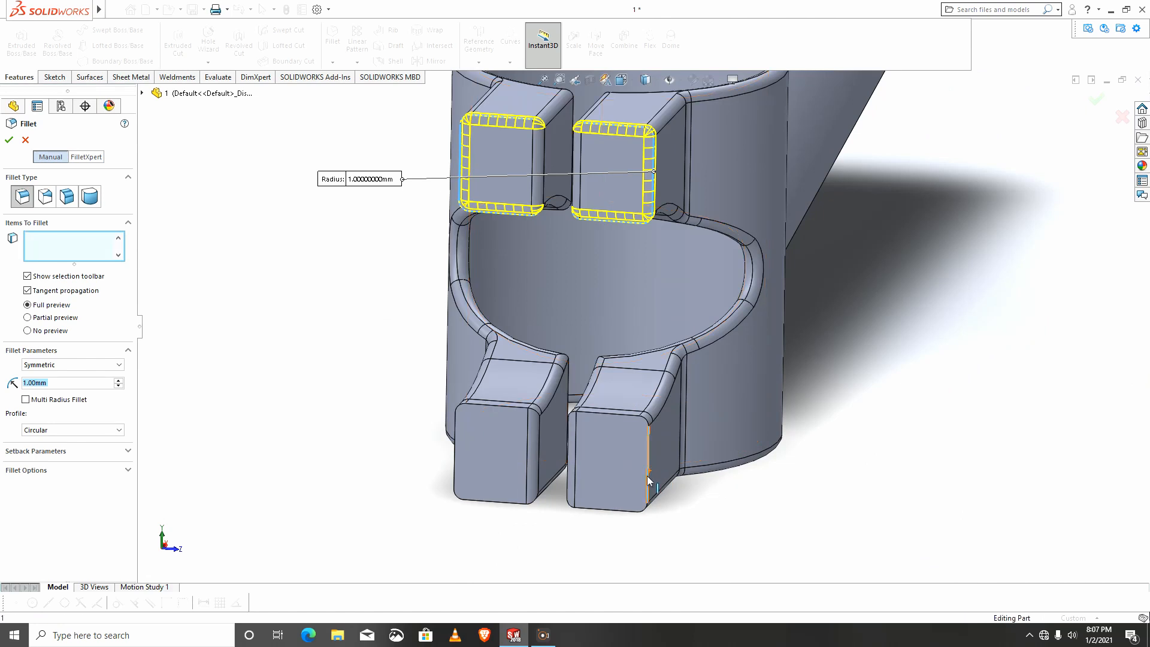
pyautogui.click(455, 457)
# Add the four vertical edges where the lug slots meet the bore to the selection and apply the 1 mm fillet
pyautogui.moveTo(533, 486); pyautogui.dragTo(411, 491, button='middle')
pyautogui.scroll(-3, 774, 473)
pyautogui.scroll(-3, 774, 473)
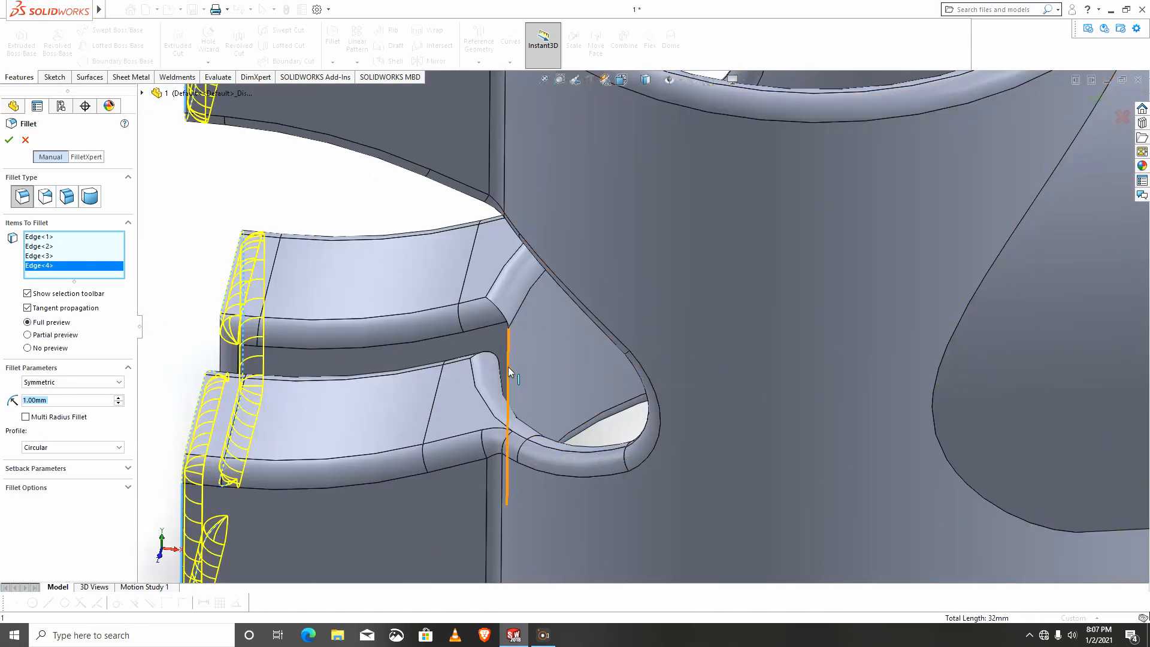
pyautogui.click(508, 377)
pyautogui.scroll(3, 494, 428)
pyautogui.moveTo(543, 407); pyautogui.dragTo(569, 393, button='middle')
pyautogui.click(628, 356)
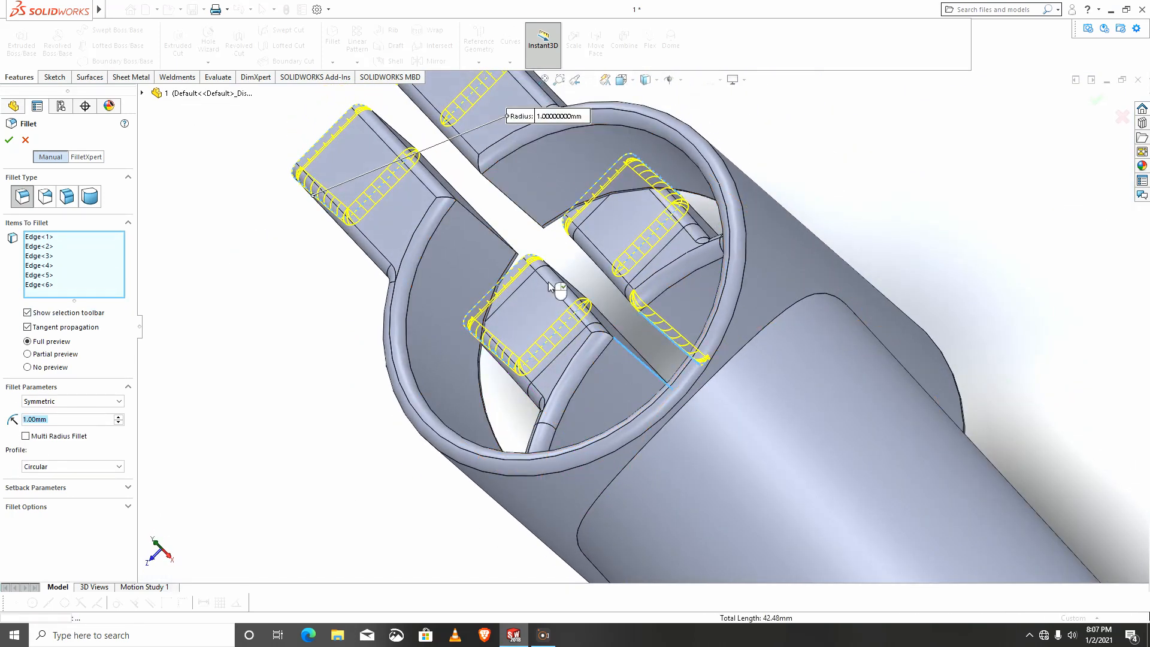
pyautogui.click(497, 240)
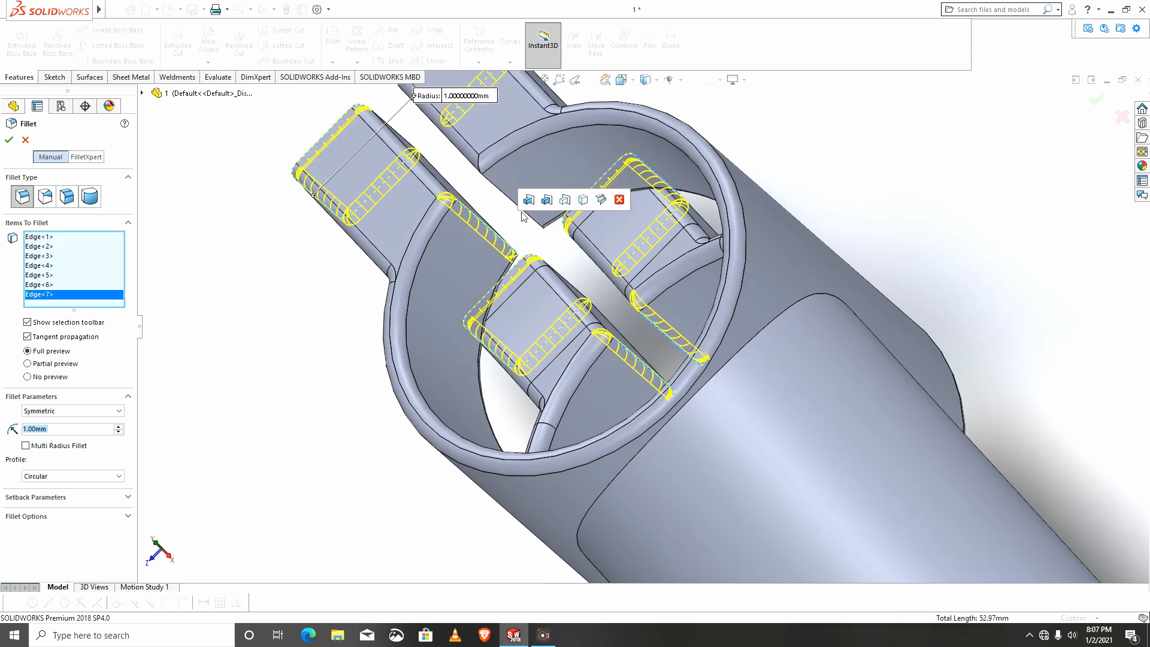
pyautogui.click(512, 205)
pyautogui.scroll(3, 580, 441)
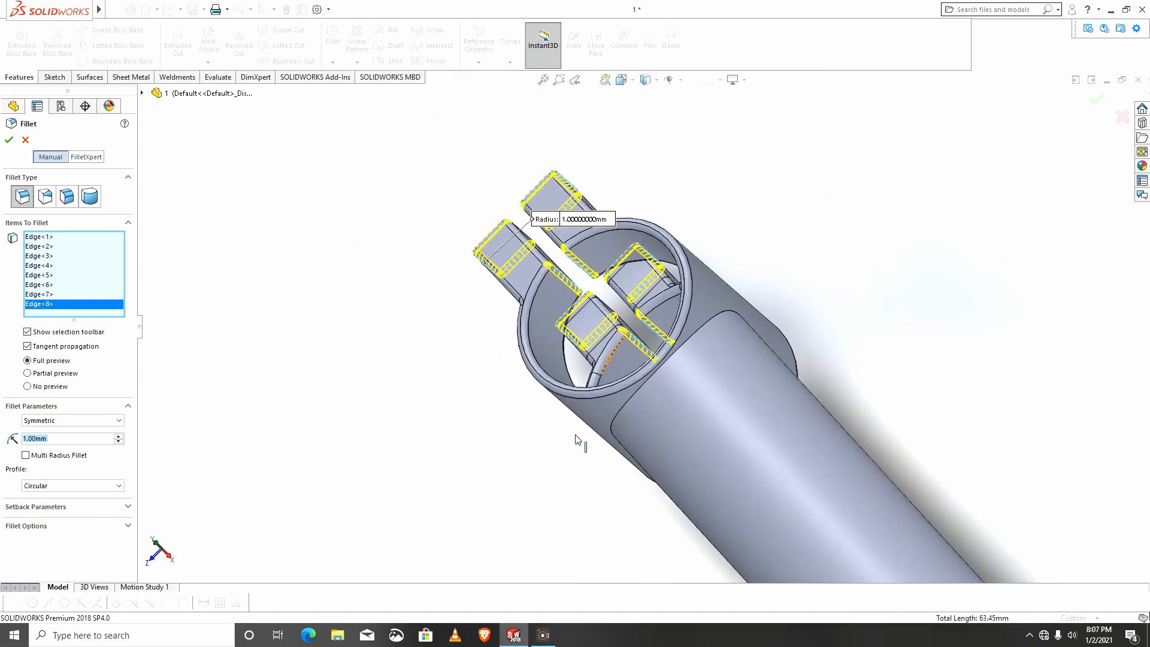
pyautogui.moveTo(580, 441); pyautogui.dragTo(671, 299, button='middle')
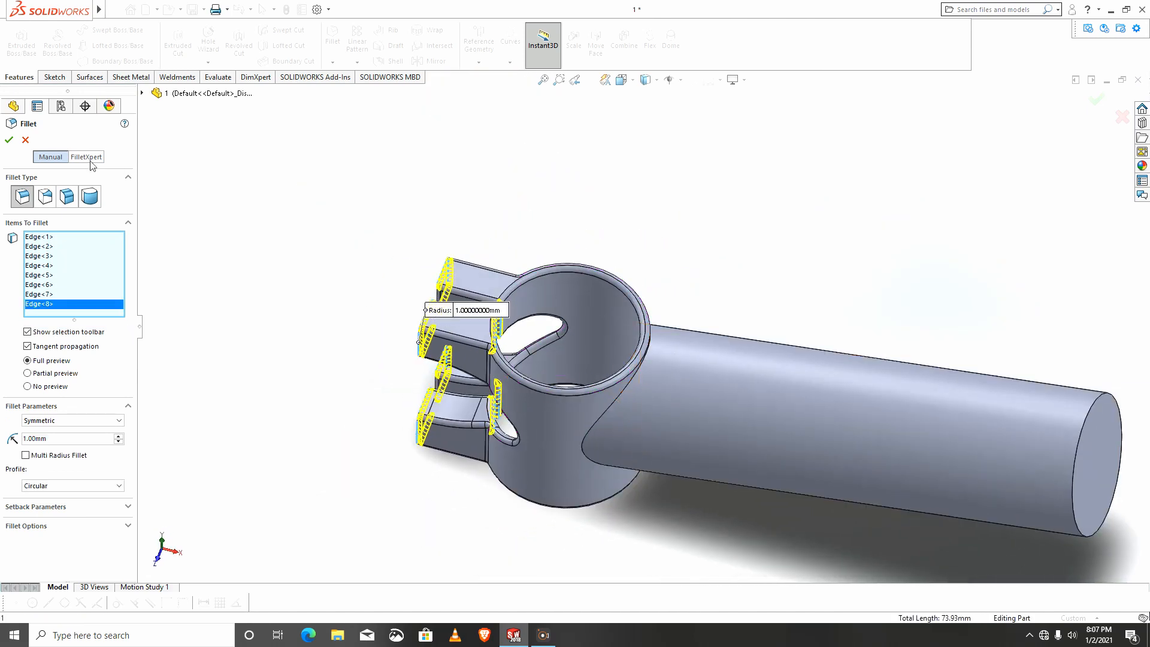
pyautogui.click(10, 141)
# Start a fillet on the edge where the slanted tube meets the clamp body and try a 10 mm radius
pyautogui.moveTo(556, 372); pyautogui.dragTo(630, 397, button='middle')
pyautogui.scroll(3, 624, 403)
pyautogui.scroll(-3, 659, 409)
pyautogui.scroll(3, 806, 314)
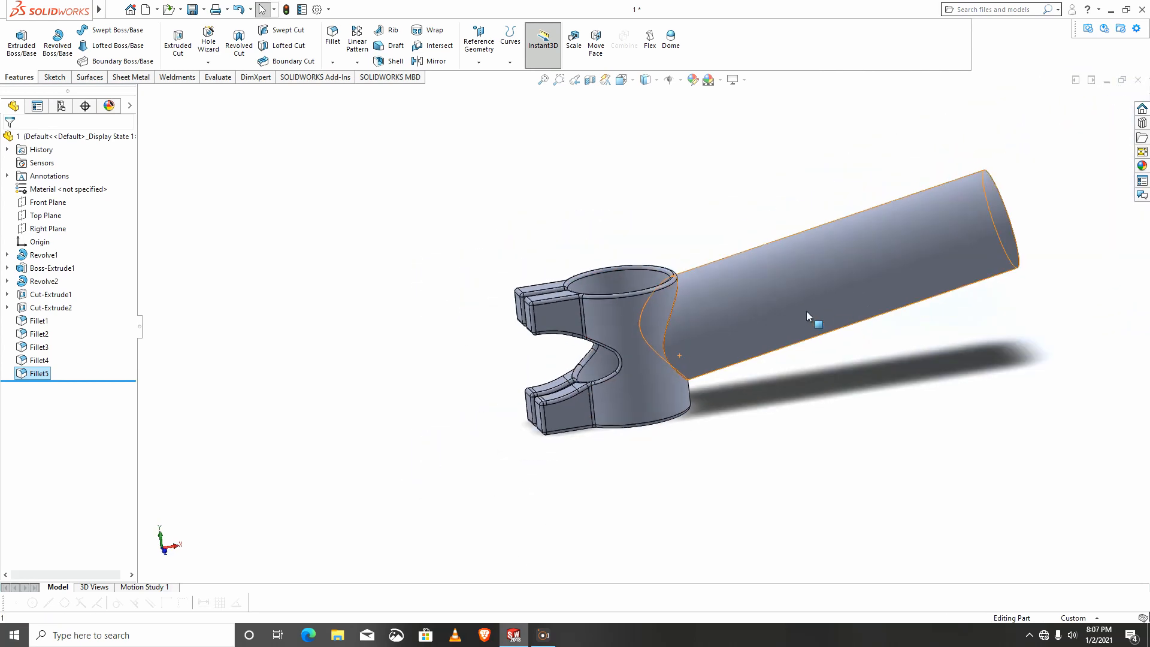
pyautogui.scroll(-4, 806, 313)
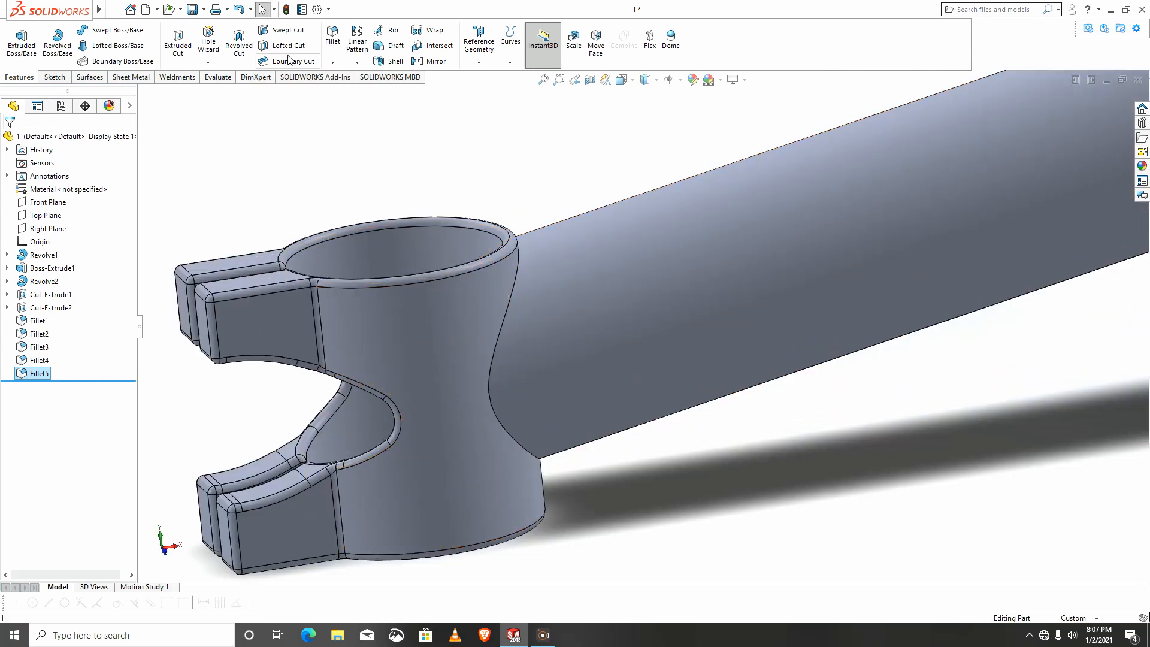
pyautogui.click(331, 40)
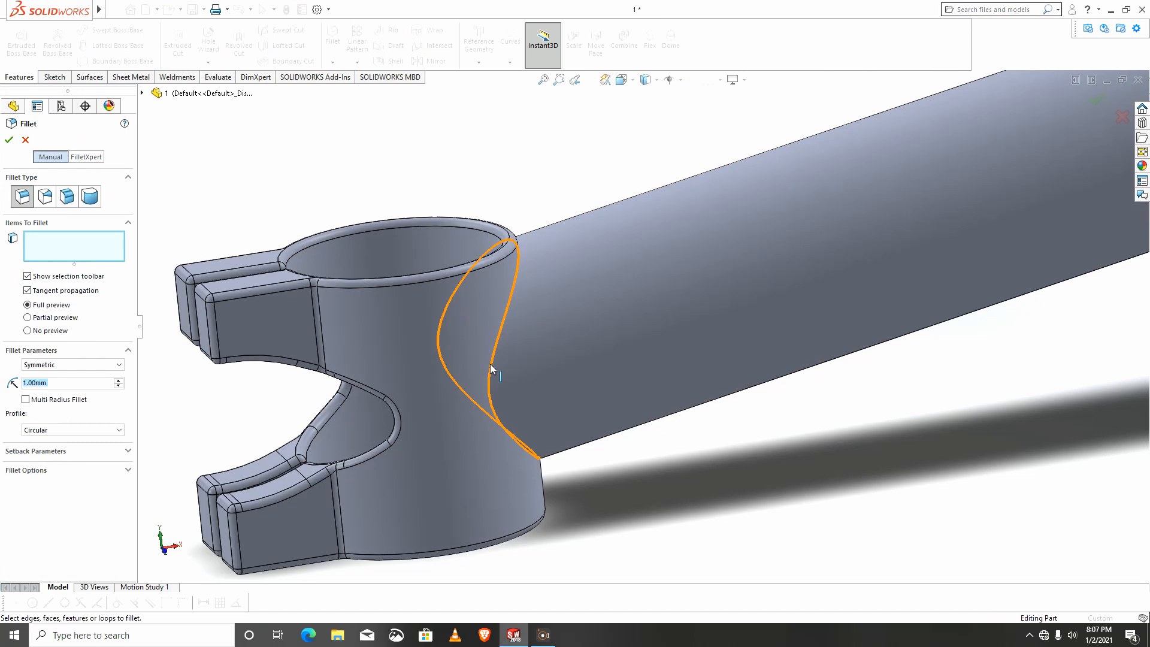
pyautogui.click(490, 364)
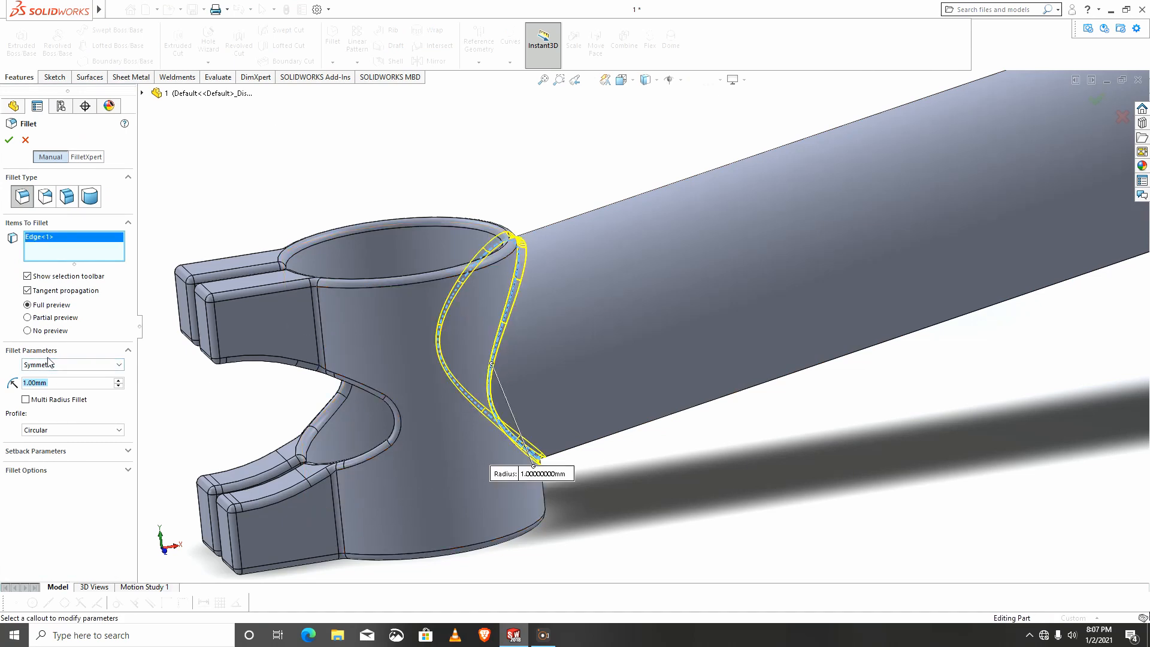
pyautogui.write('10')
pyautogui.press('Return')
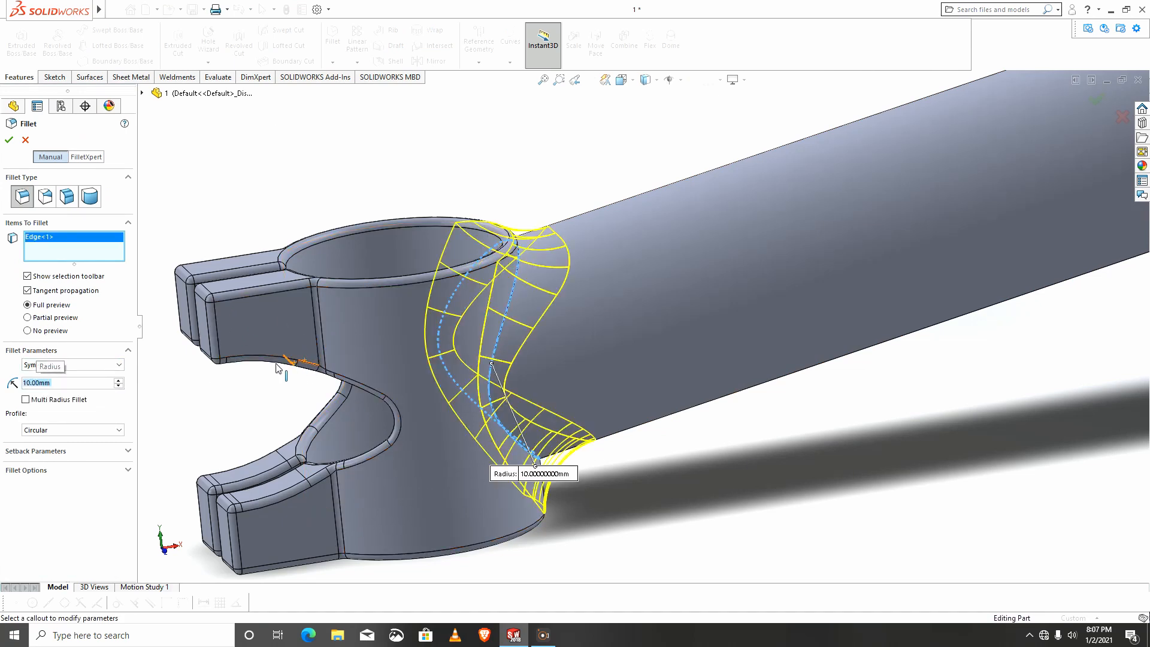
# Set the radius of the tube-to-clamp joint fillet to 5 mm and apply it
pyautogui.write('5')
pyautogui.press('Return')
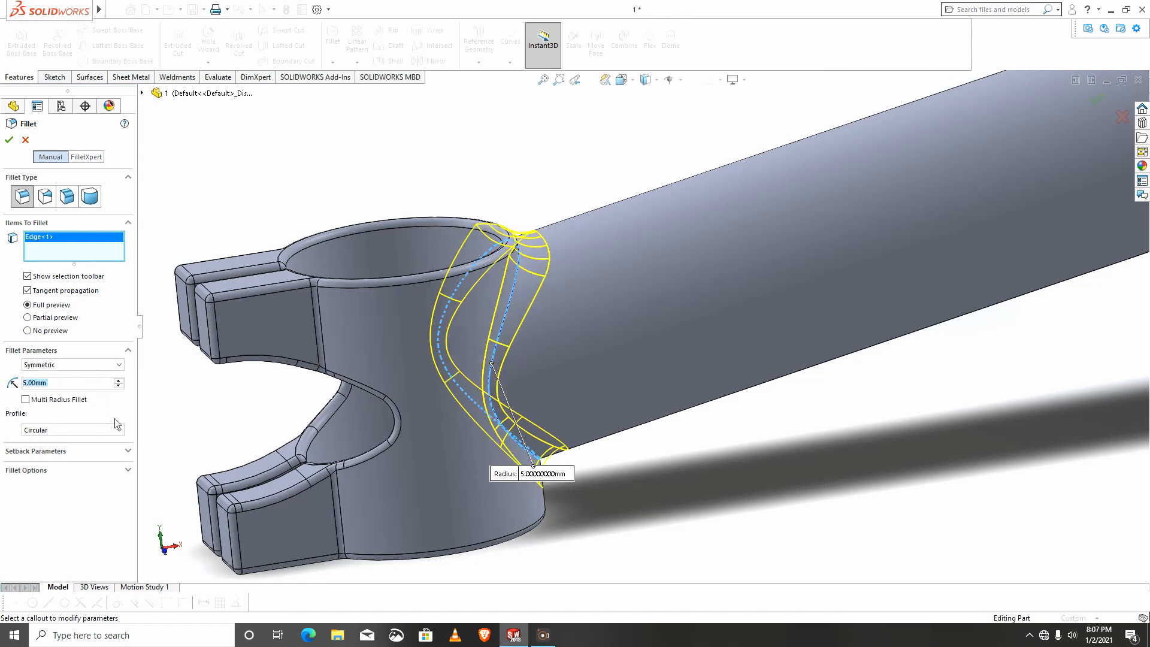
pyautogui.scroll(2, 494, 434)
pyautogui.moveTo(495, 433); pyautogui.dragTo(392, 449, button='middle')
pyautogui.click(9, 140)
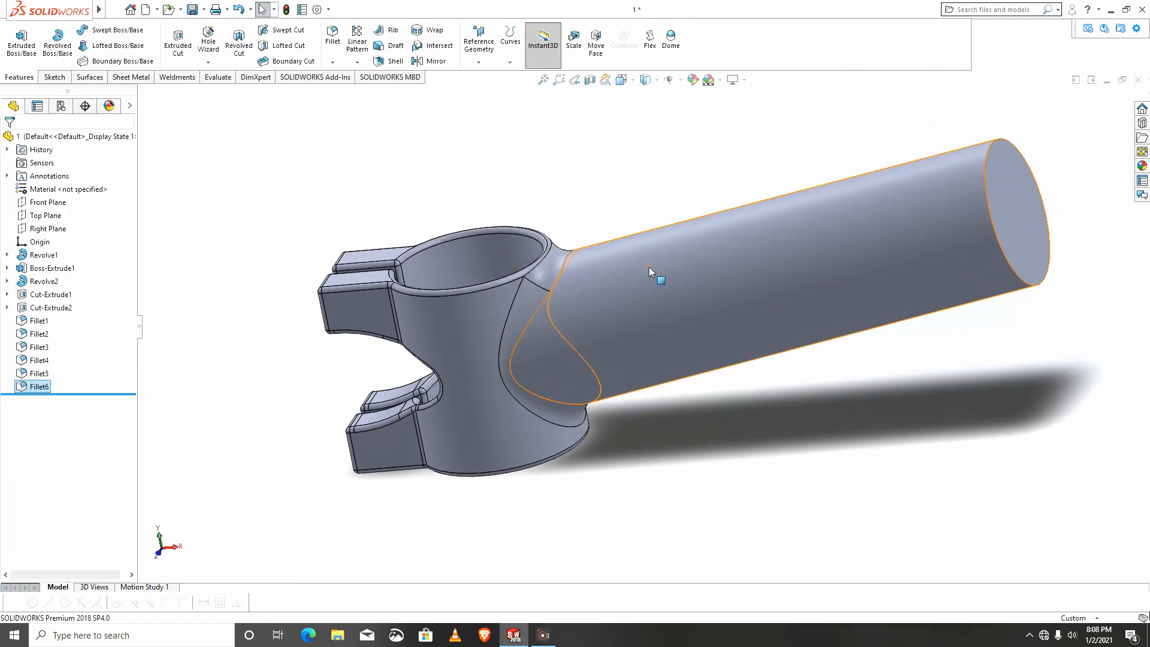
# Open a sketch on the flat outer side face of the upper clamp lug and orient the view normal to it
pyautogui.moveTo(581, 301); pyautogui.dragTo(552, 354, button='middle')
pyautogui.scroll(-3, 405, 378)
pyautogui.moveTo(385, 332); pyautogui.dragTo(387, 316, button='middle')
pyautogui.click(368, 297)
pyautogui.click(429, 265)
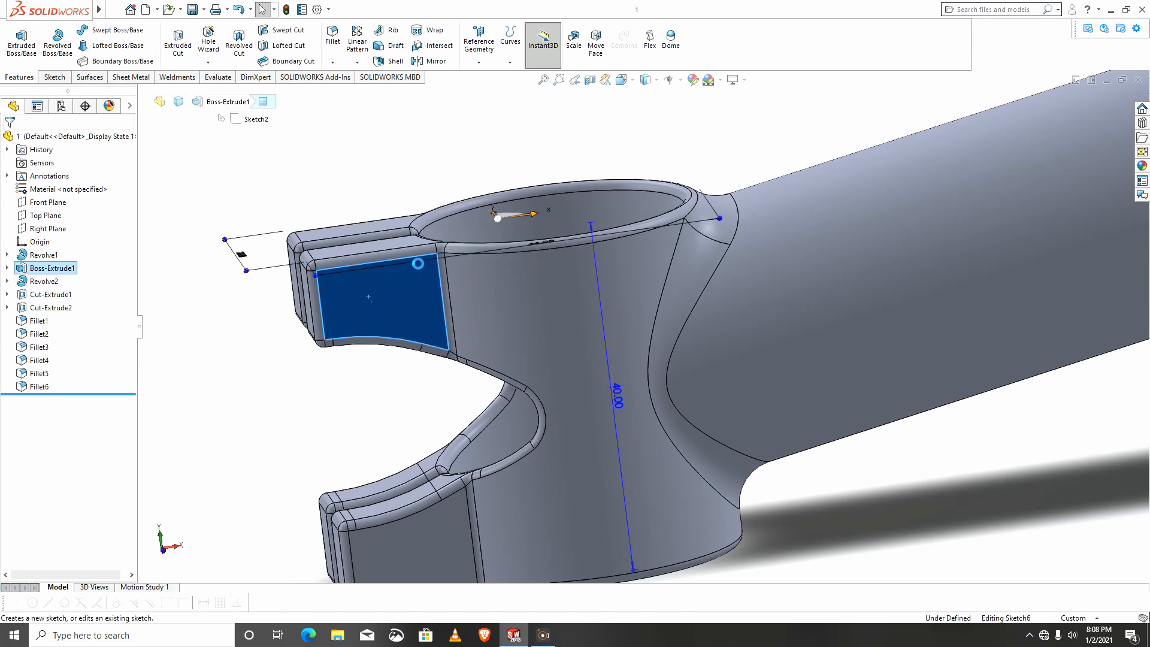
pyautogui.click(623, 45)
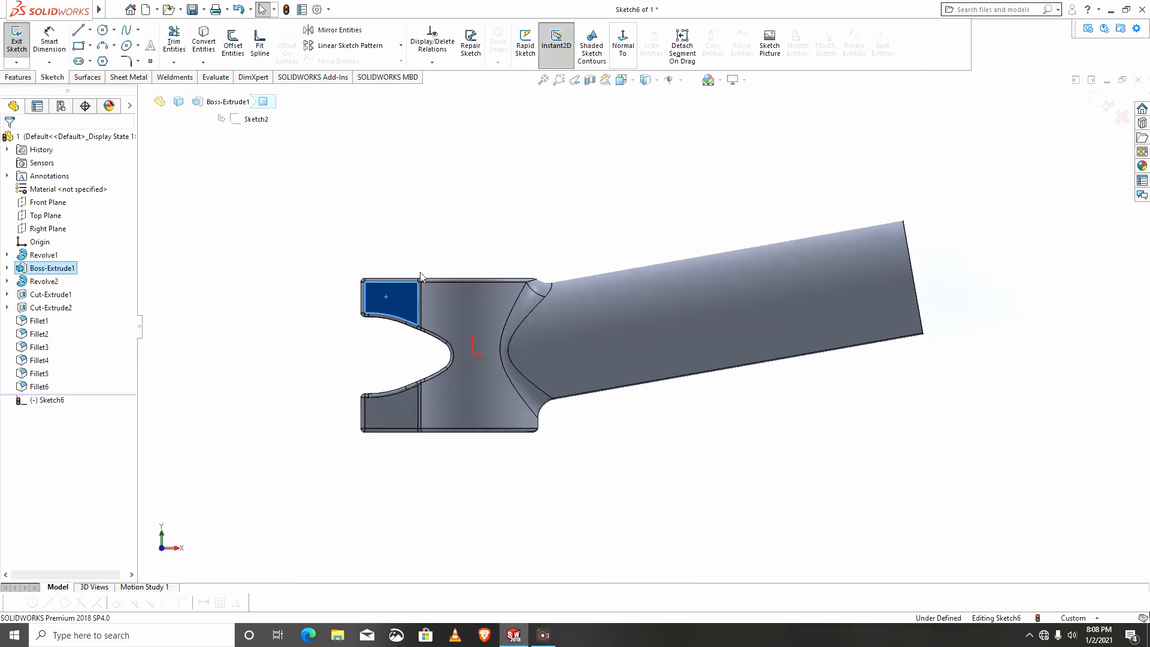
# Draw a horizontal construction centerline about 33.75 mm long from the open side of the clamp to the origin
pyautogui.click(328, 306)
pyautogui.scroll(-3, 328, 305)
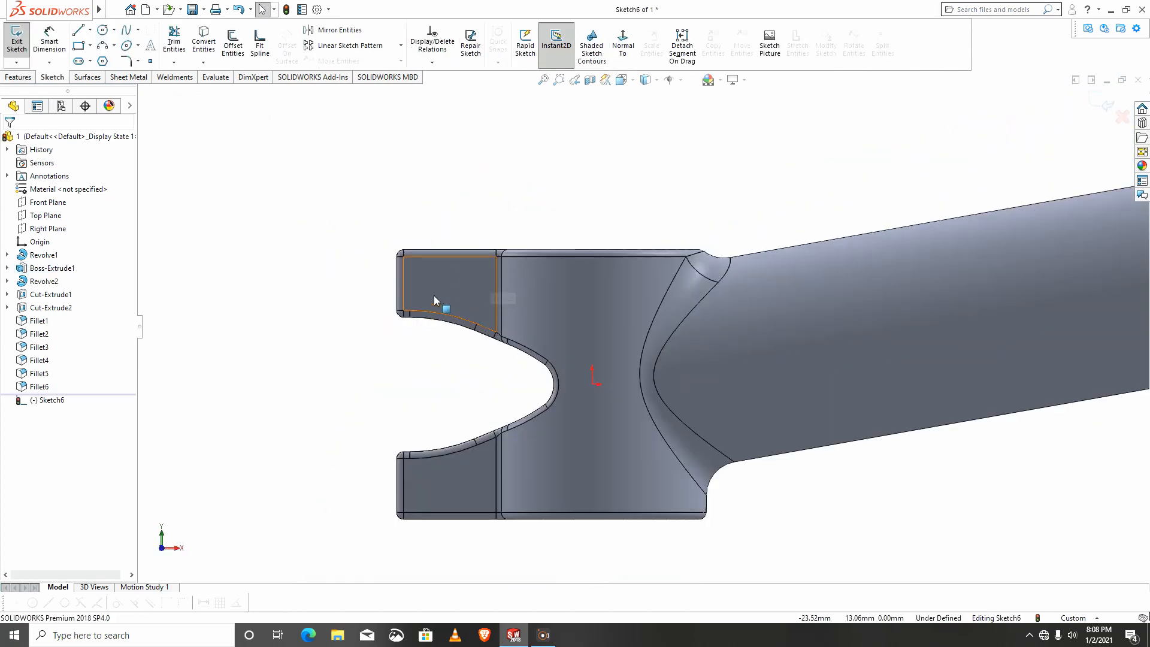
pyautogui.click(89, 32)
pyautogui.click(106, 58)
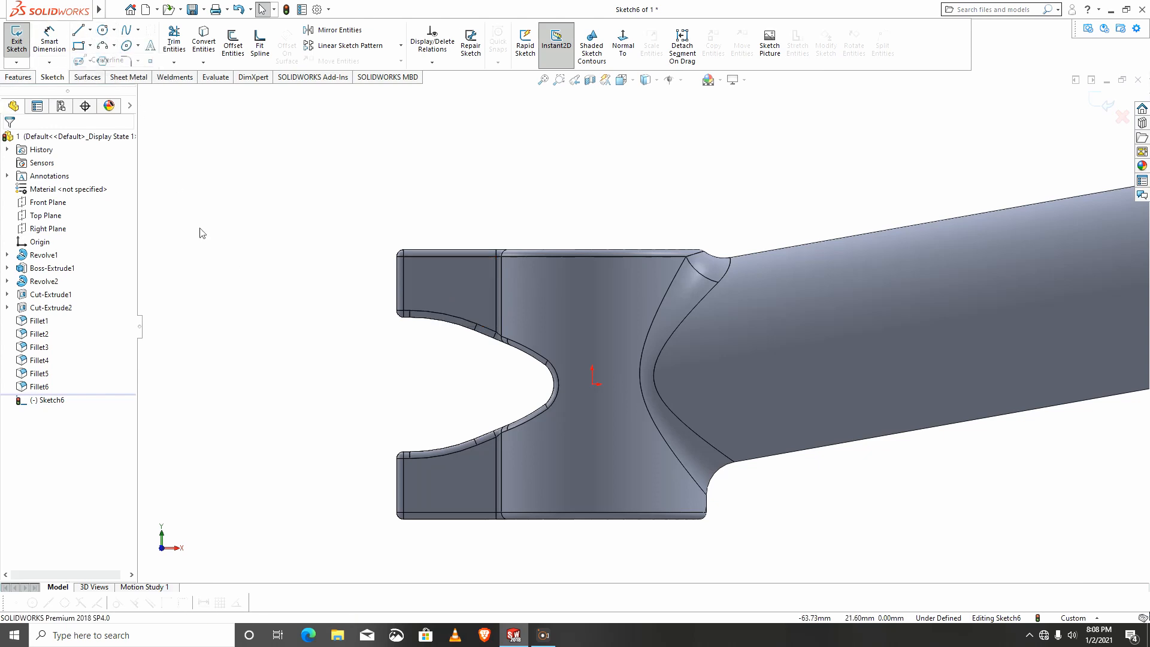
pyautogui.click(365, 383)
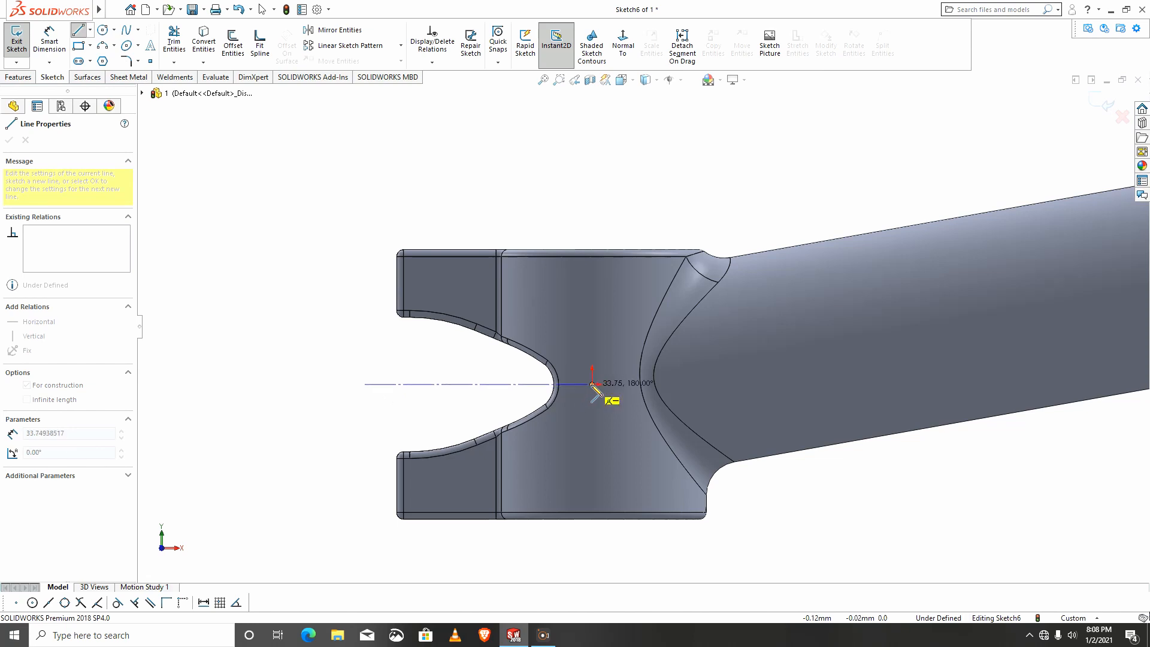
pyautogui.click(592, 384)
pyautogui.press('Escape')
# Draw a horizontal construction centerline from the midpoint of the upper lug's outer edge across the lug face
pyautogui.scroll(-3, 352, 289)
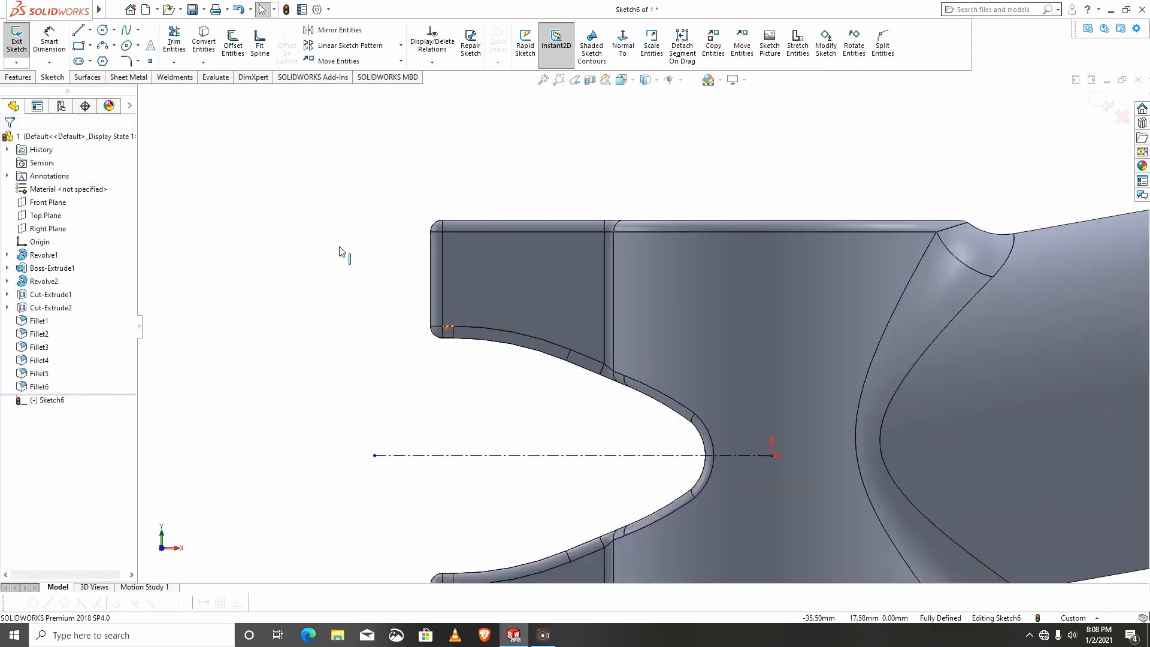
pyautogui.moveTo(75, 12)
pyautogui.click(90, 32)
pyautogui.click(106, 58)
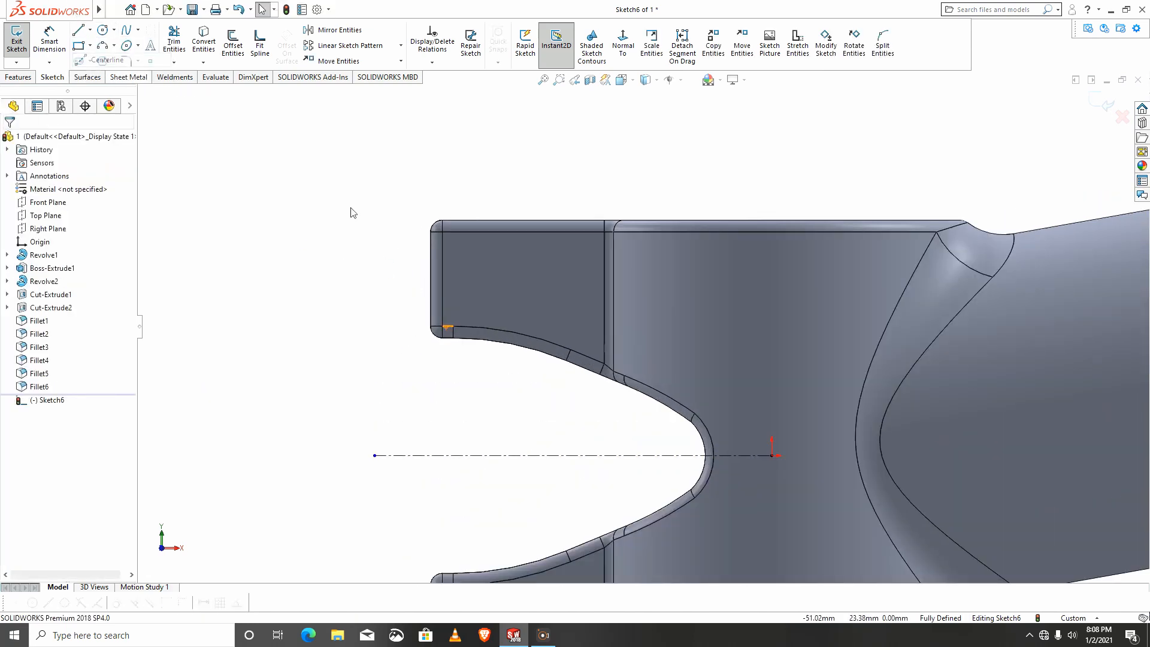
pyautogui.click(429, 279)
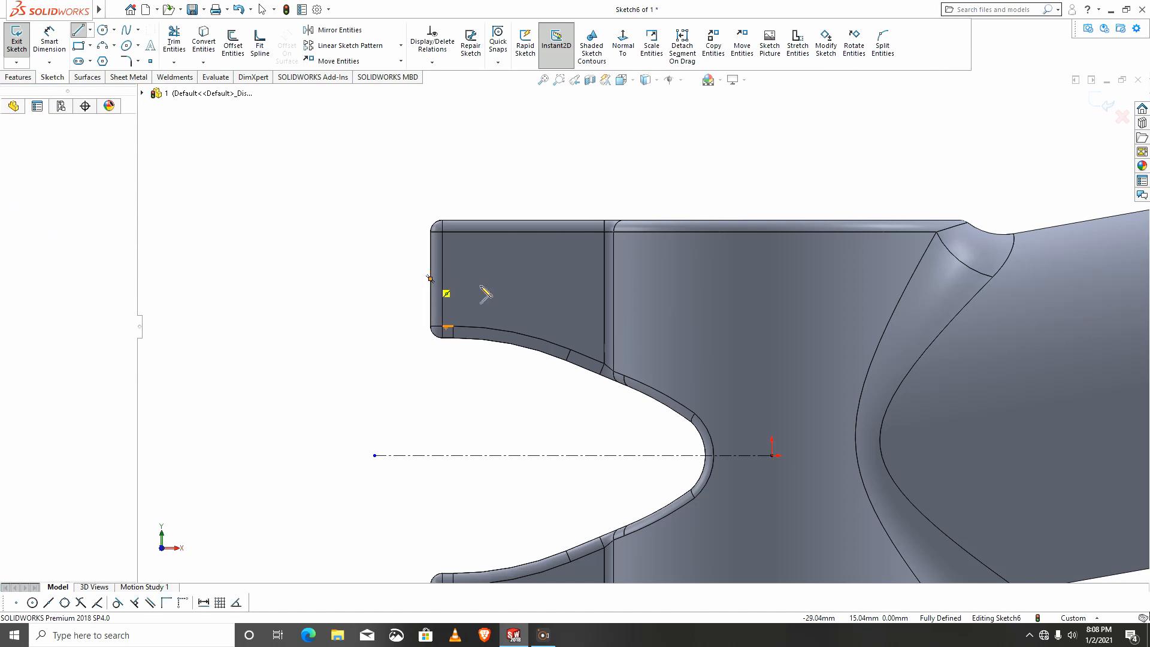
pyautogui.click(642, 278)
pyautogui.press('Escape')
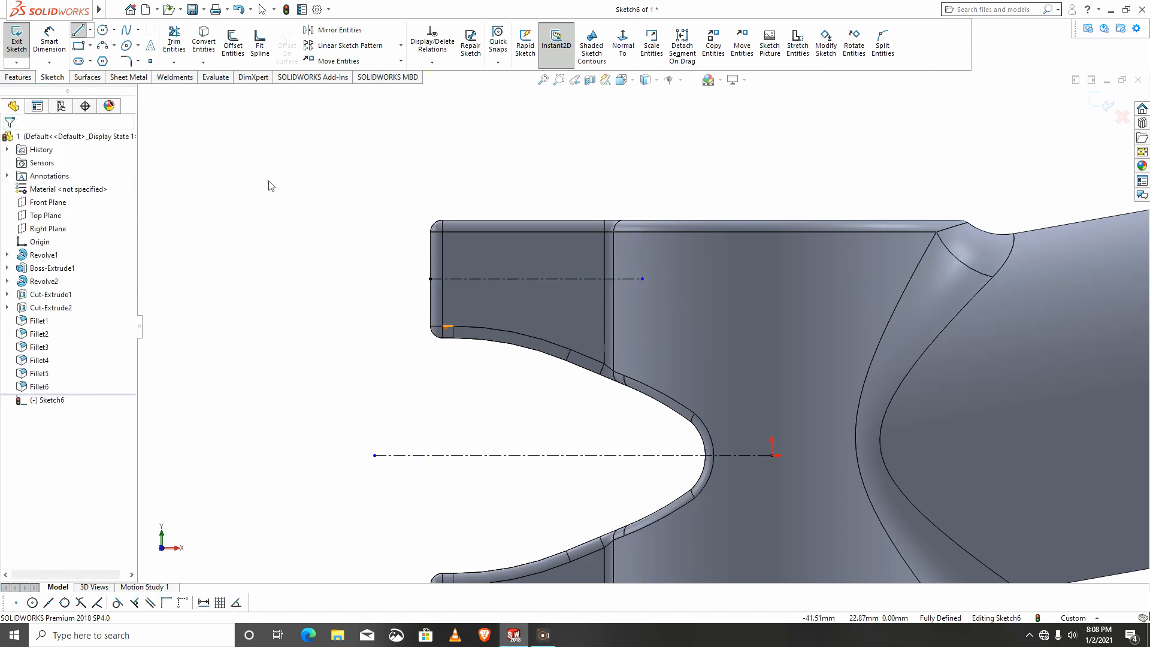
# Sketch a circle centred on the upper lug's centerline and set its diameter to 4 mm
pyautogui.click(103, 30)
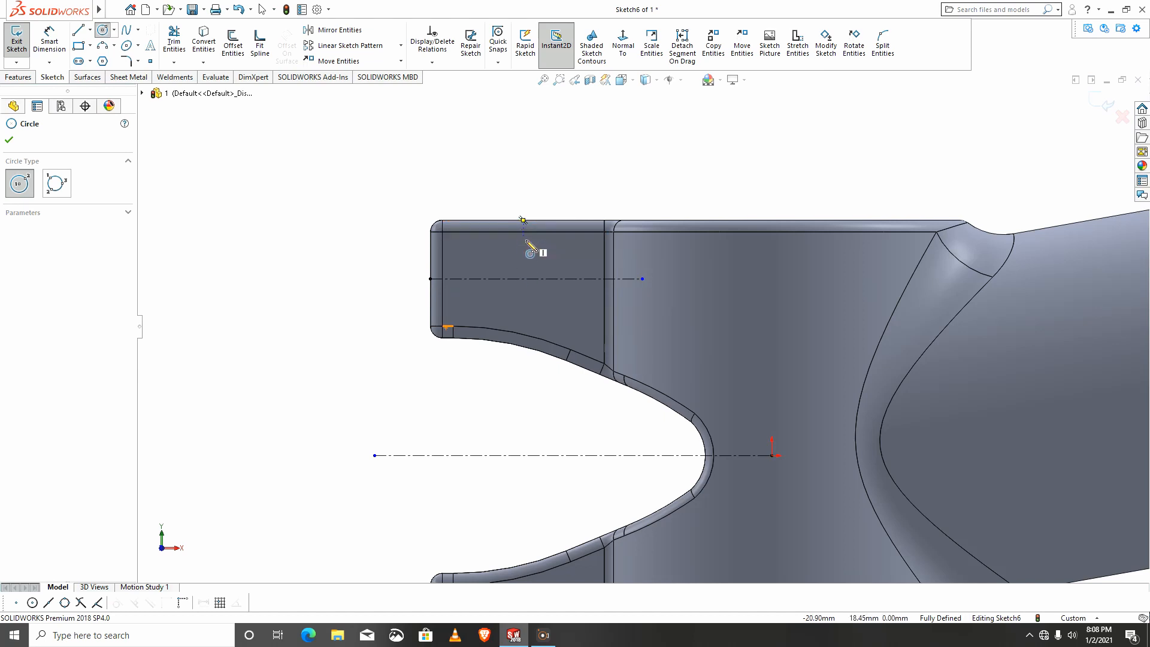
pyautogui.click(523, 279)
pyautogui.click(523, 254)
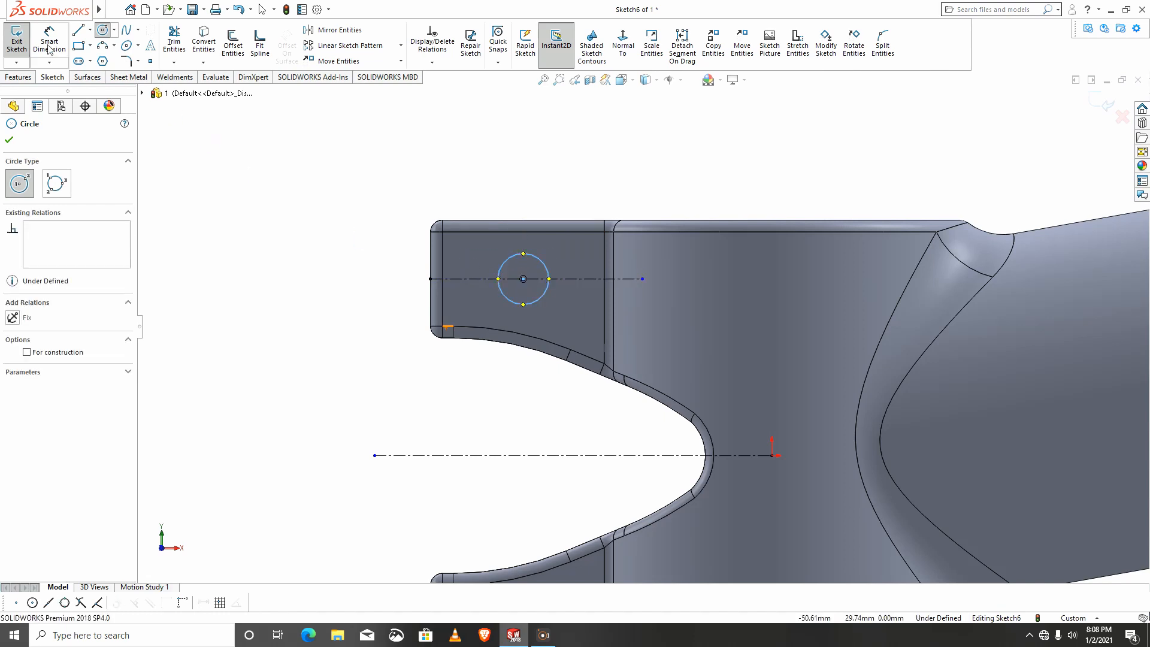
pyautogui.click(48, 36)
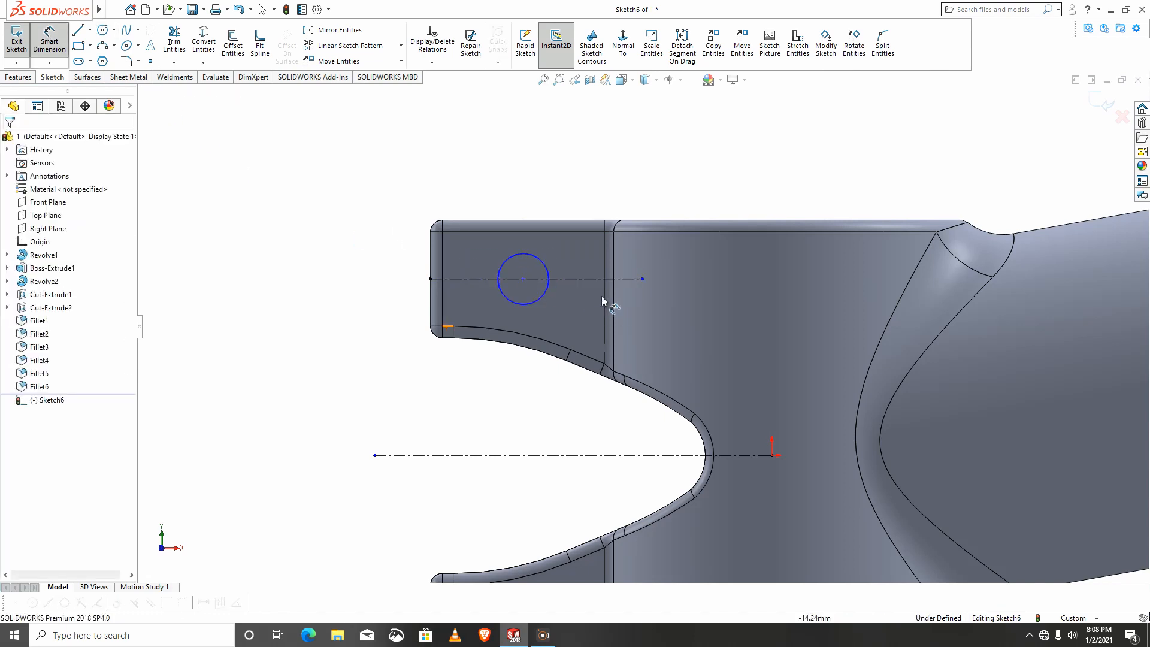
pyautogui.click(550, 273)
pyautogui.click(556, 260)
pyautogui.write('4')
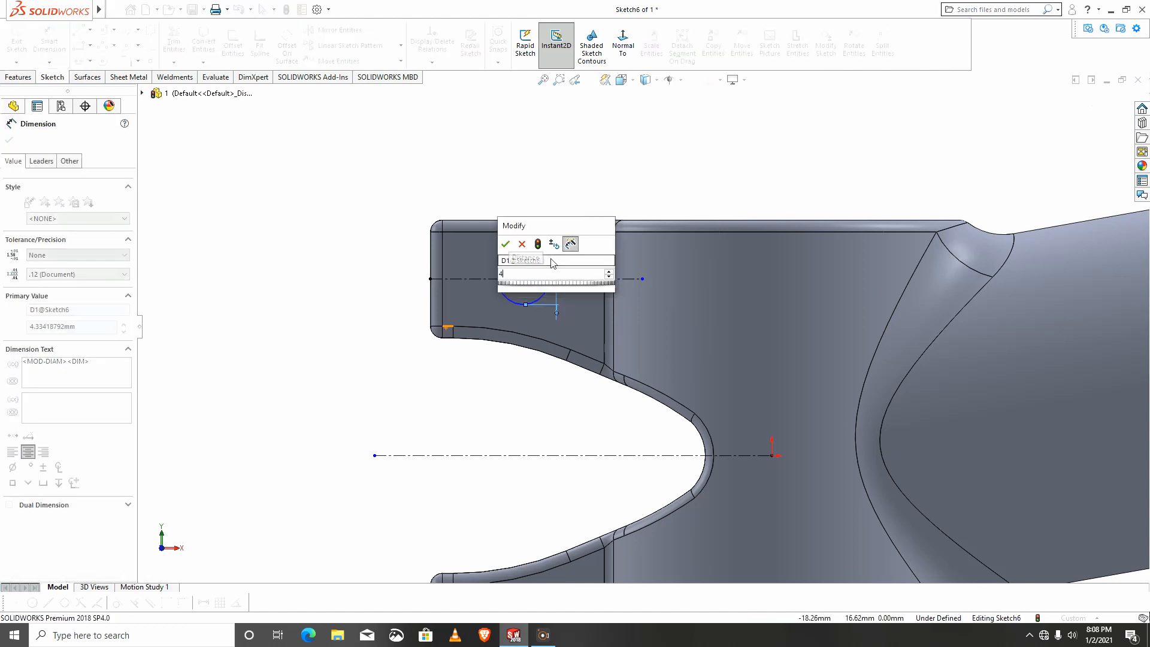
pyautogui.press('Return')
# Dimension the circle's centre 7.8 mm from the upper lug's outer end edge
pyautogui.scroll(1, 608, 385)
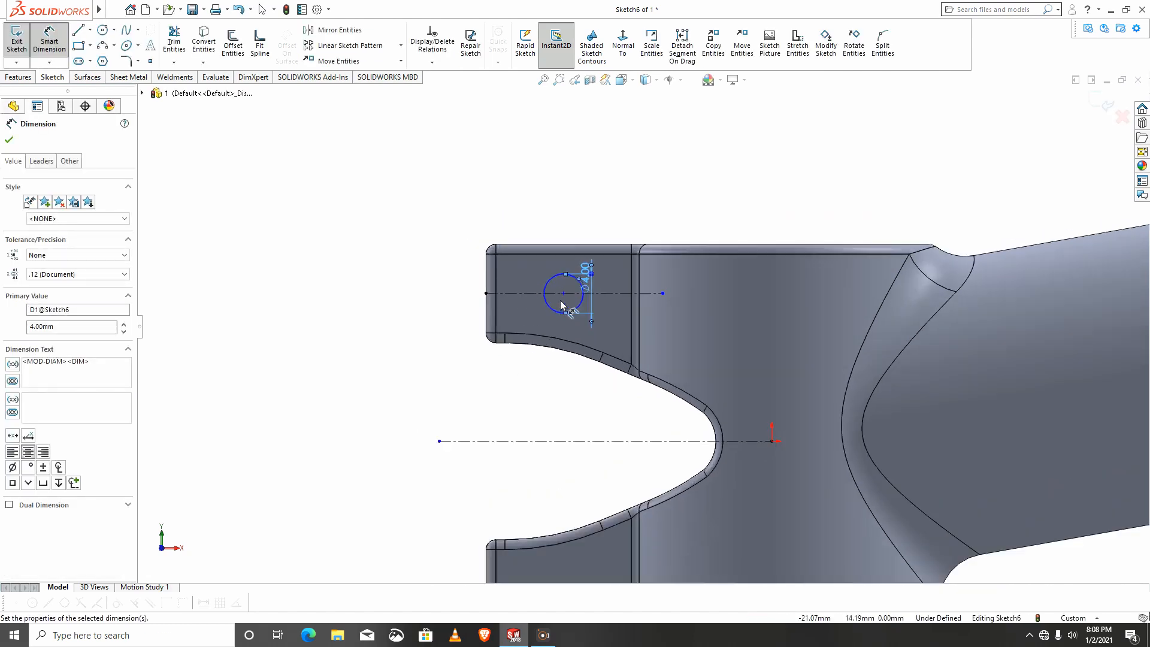
pyautogui.scroll(-1, 561, 305)
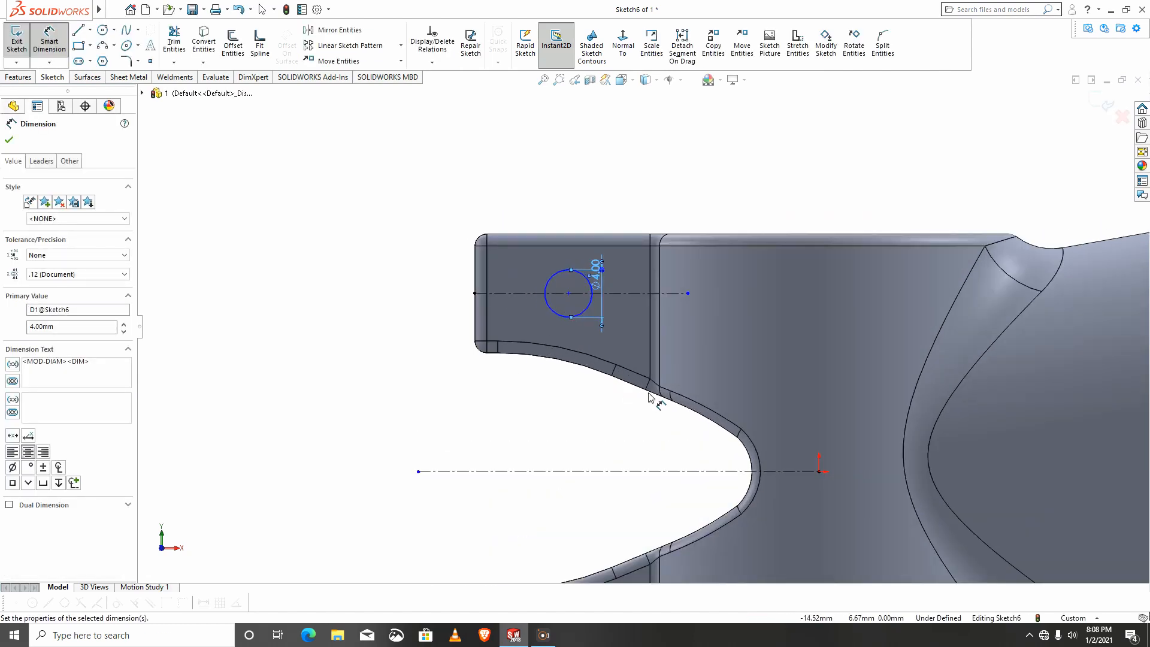
pyautogui.click(568, 294)
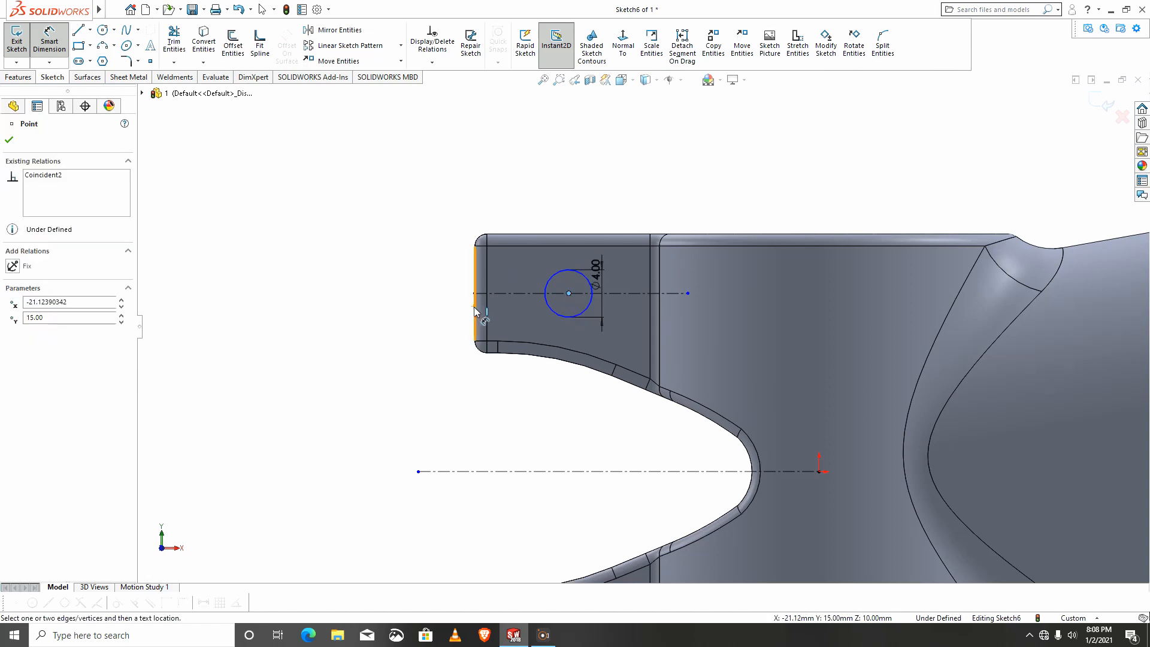
pyautogui.click(475, 311)
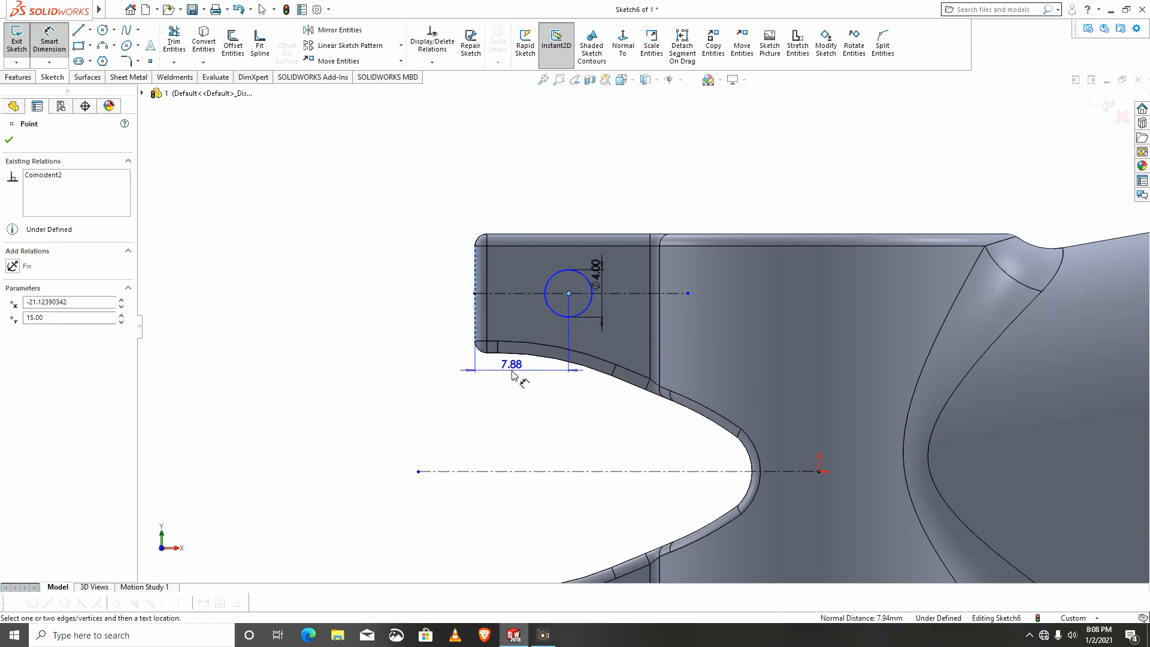
pyautogui.click(513, 401)
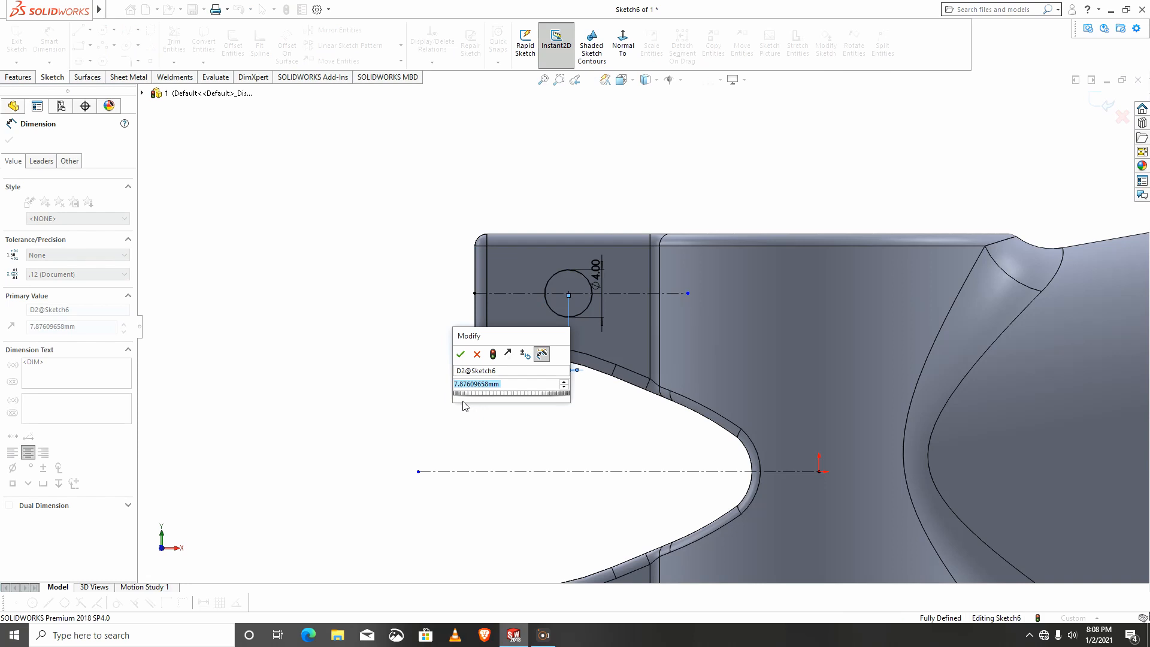
pyautogui.write('7.8')
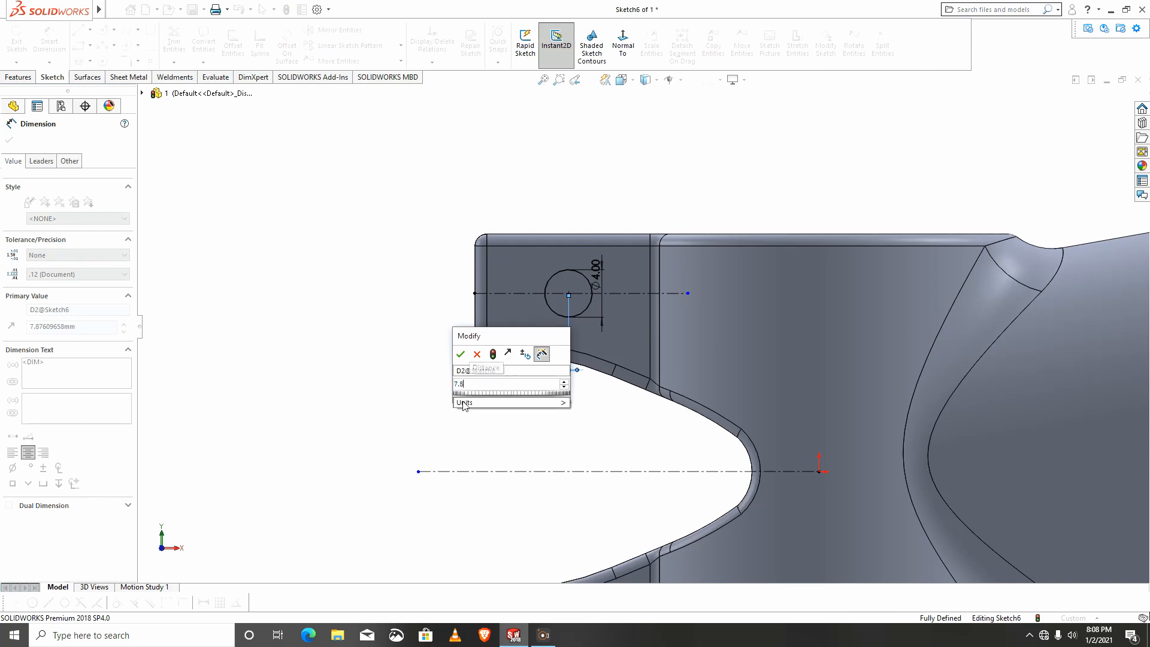
pyautogui.press('Return')
pyautogui.scroll(3, 659, 473)
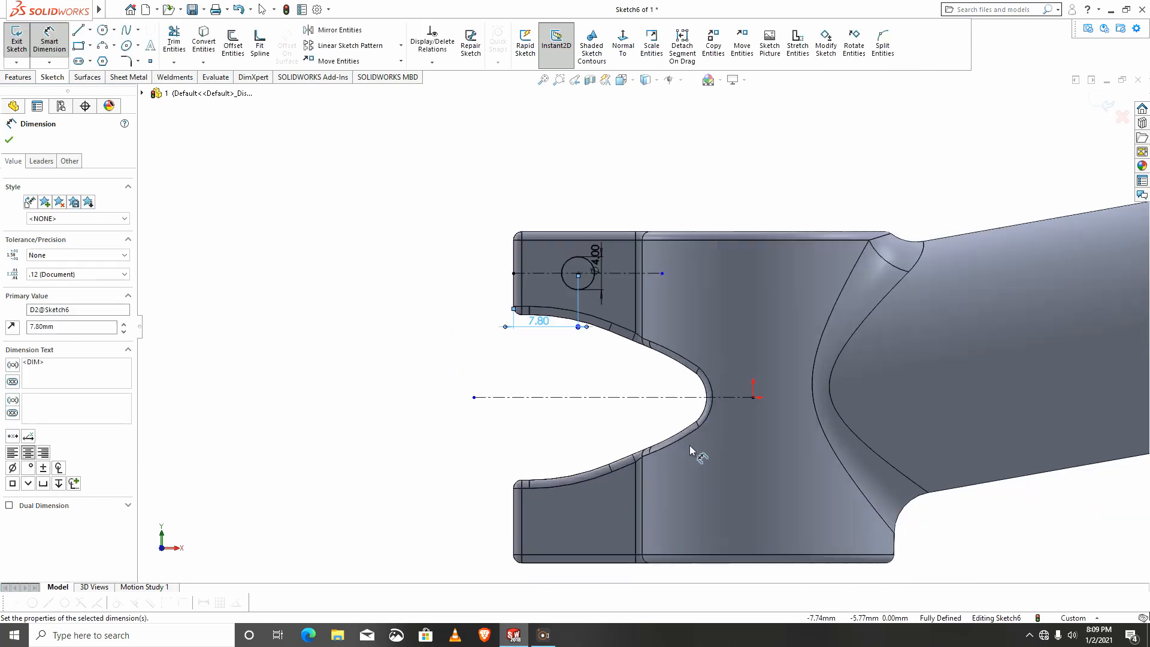
pyautogui.press('Escape')
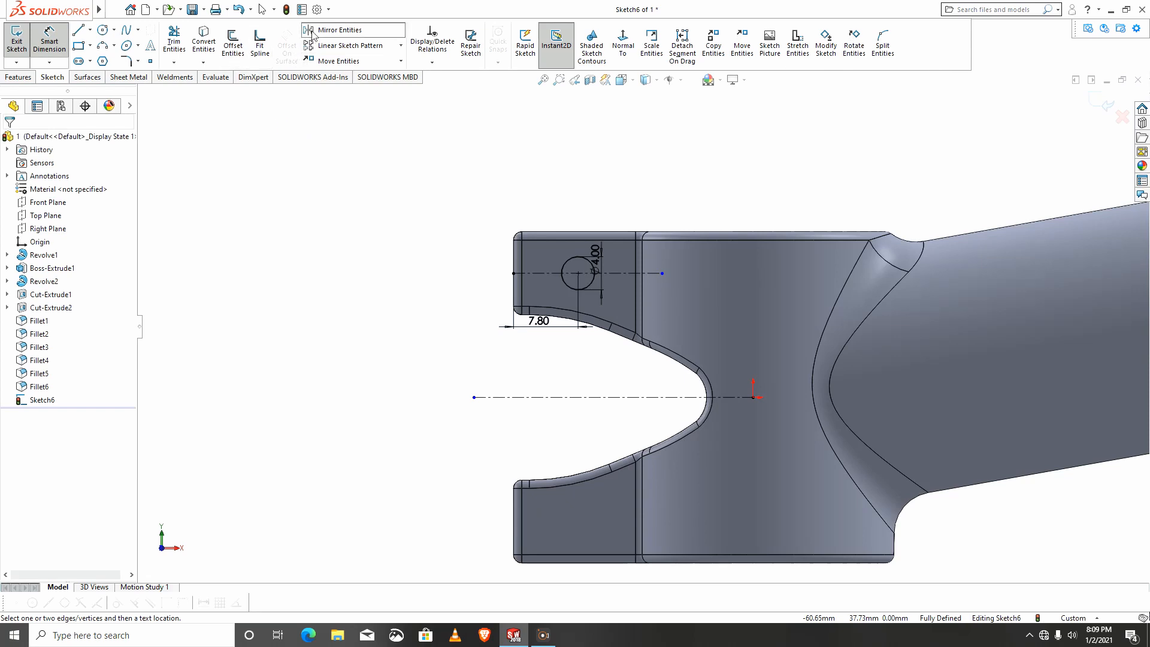
# Mirror the 4 mm circle about the centerline through the origin onto the lower lug
pyautogui.click(313, 31)
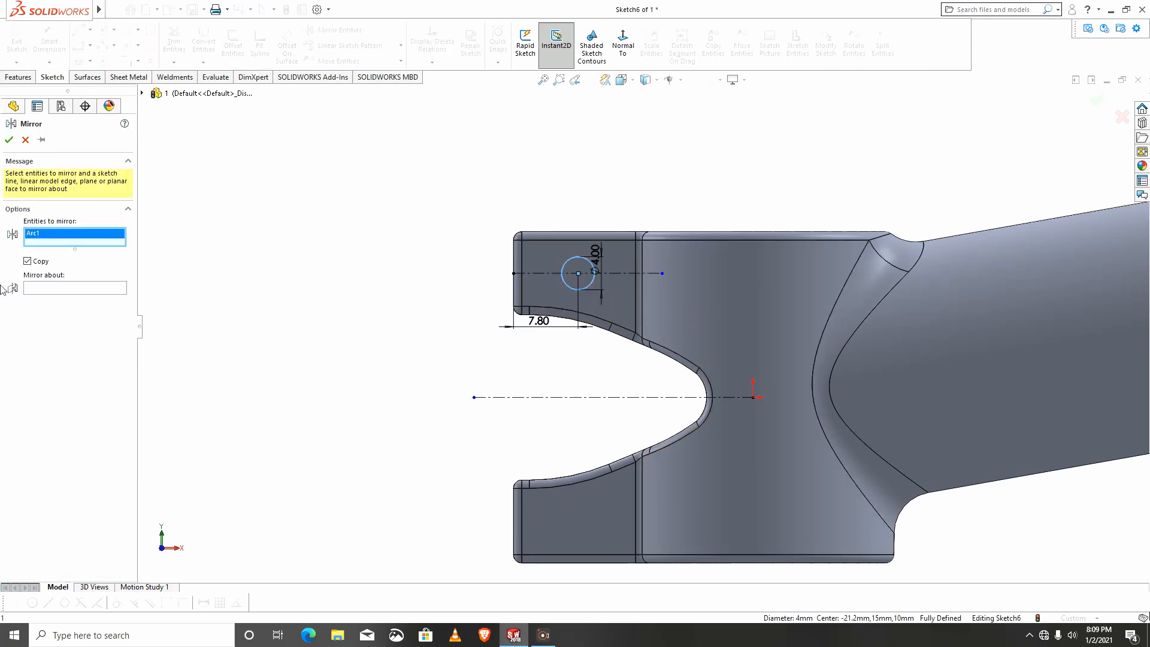
pyautogui.click(45, 291)
pyautogui.click(525, 397)
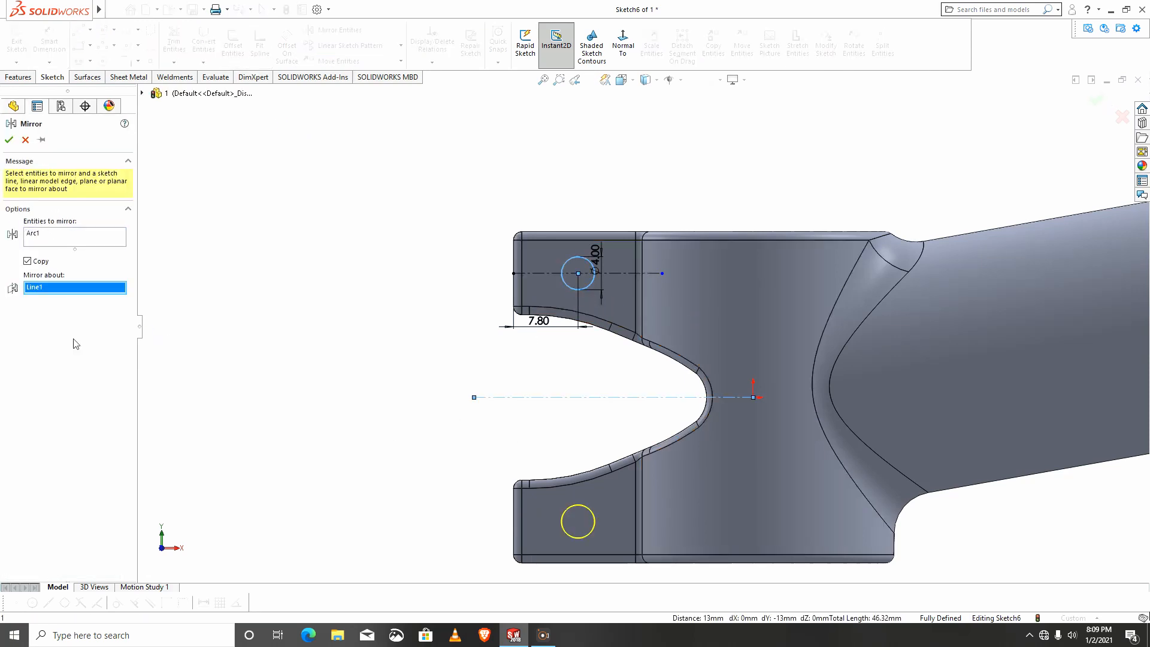
pyautogui.click(8, 142)
# Cut-extrude both circles through the clamp lugs with a blind depth of 50 mm
pyautogui.click(19, 77)
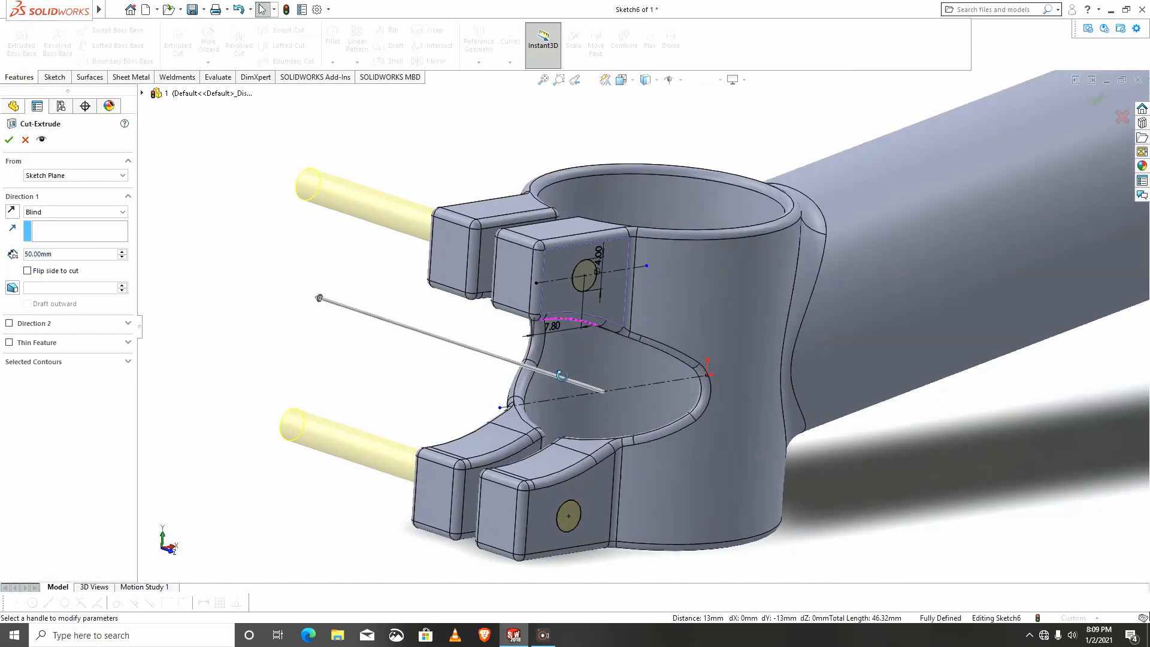
pyautogui.click(8, 142)
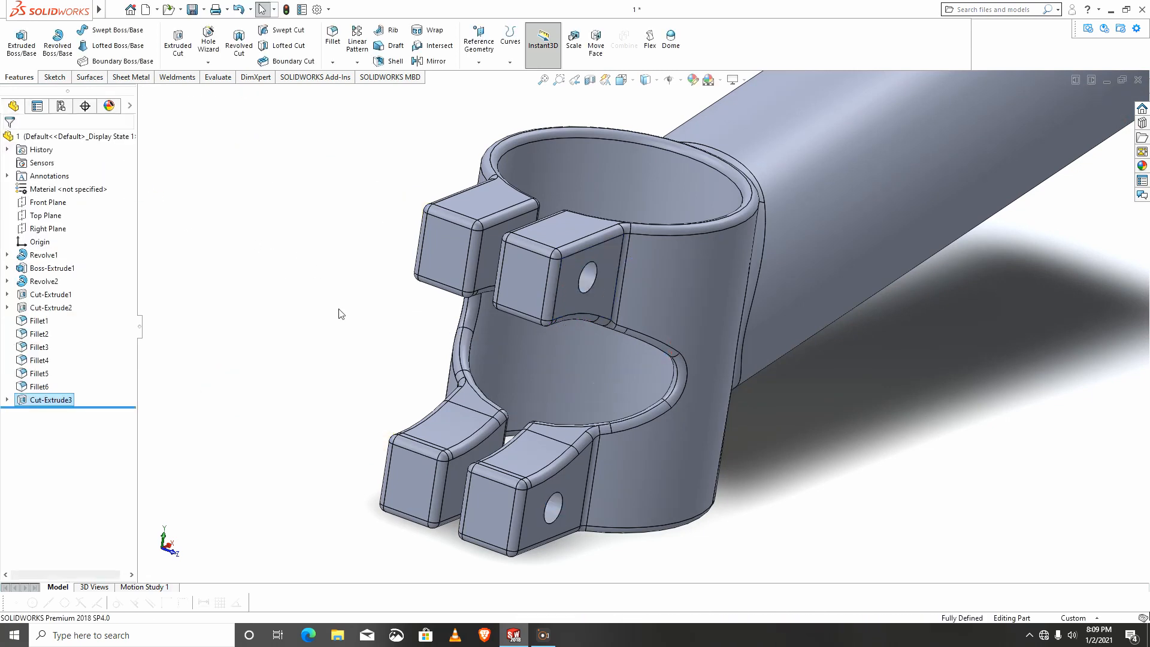
pyautogui.click(339, 312)
# Open a sketch on the flat outer side face of the upper lug around its bolt hole, viewed normal to it
pyautogui.moveTo(339, 312); pyautogui.dragTo(587, 232, button='middle')
pyautogui.scroll(-5, 588, 232)
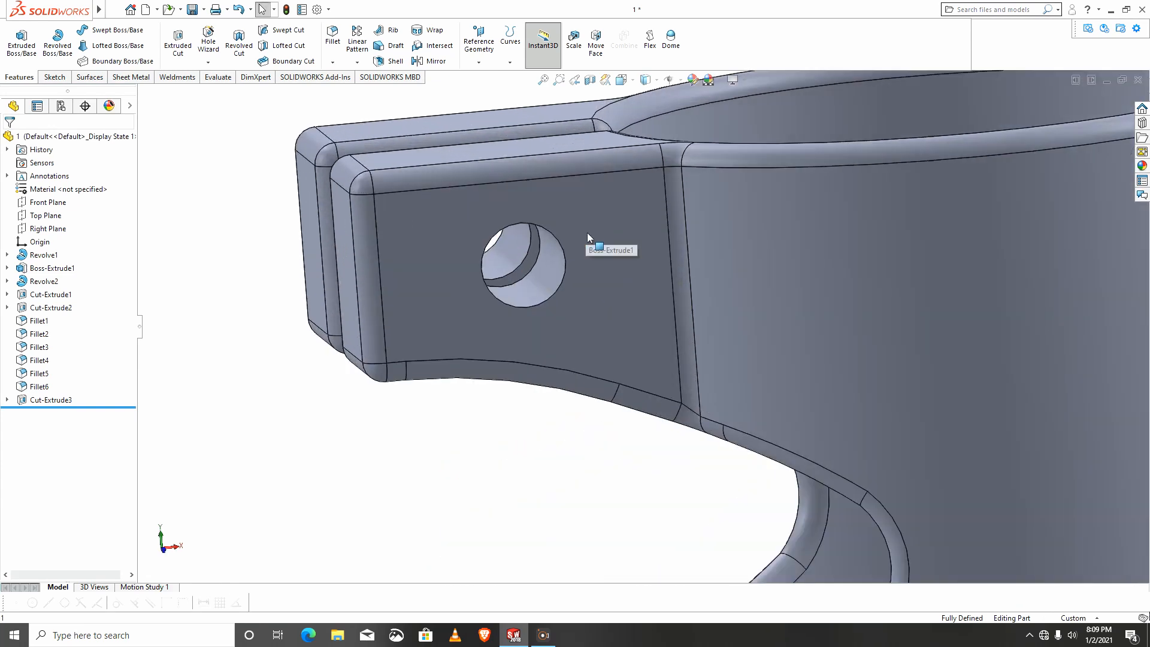
pyautogui.click(443, 243)
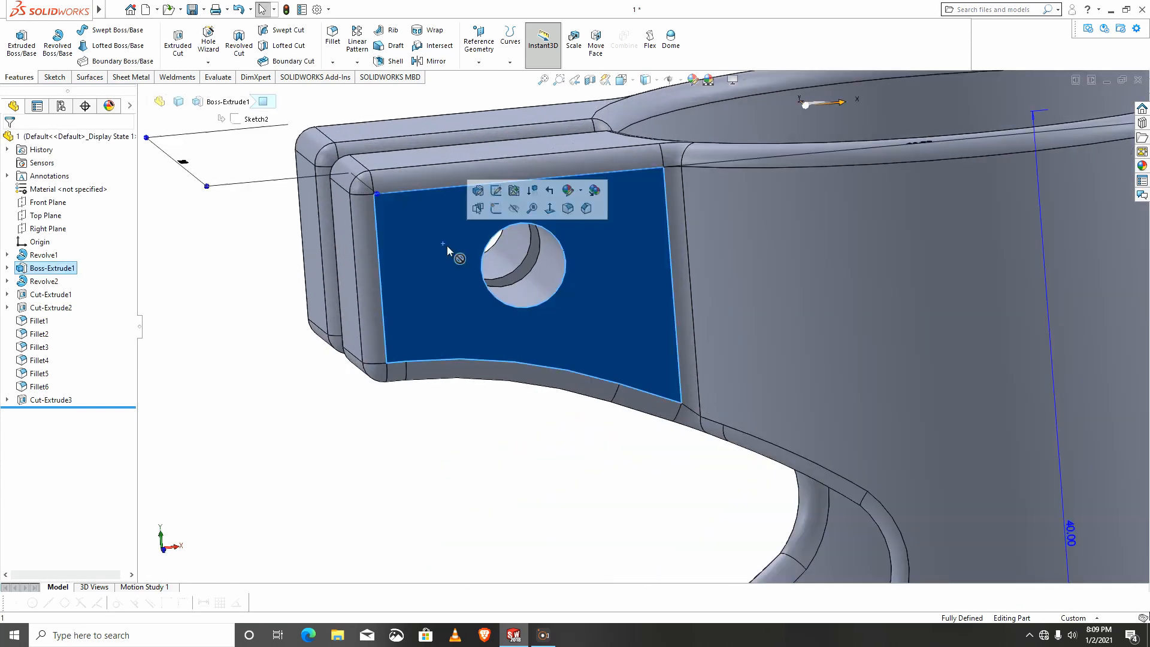
pyautogui.click(494, 210)
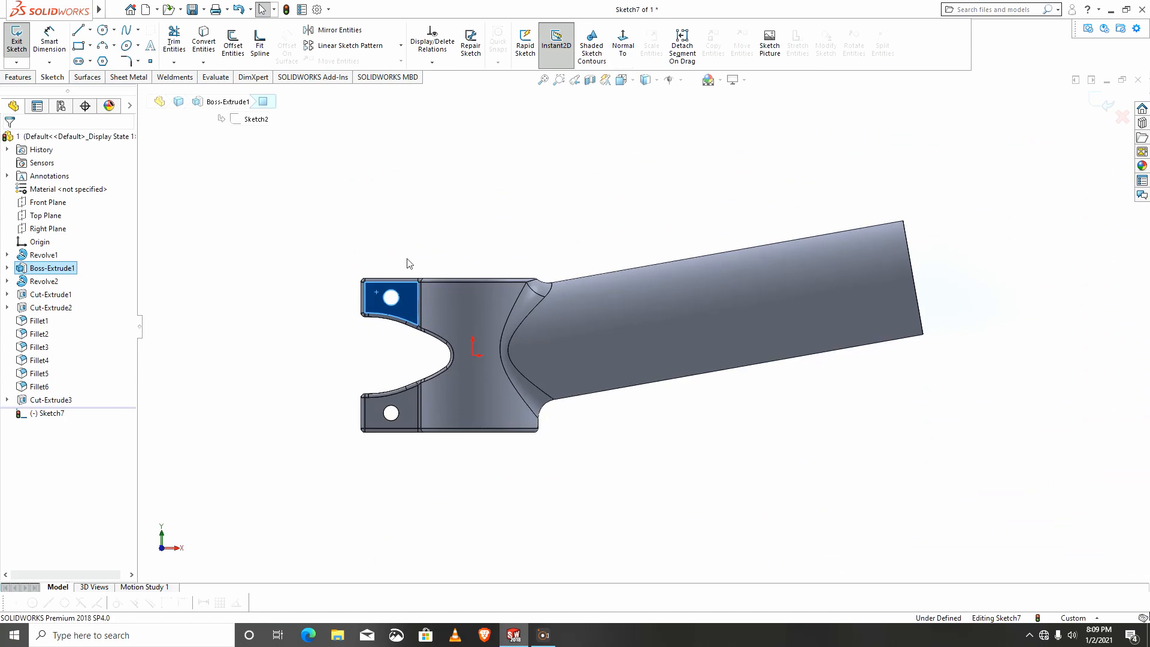
pyautogui.click(409, 264)
# Sketch a larger circle concentric with each of the two lug holes
pyautogui.scroll(-3, 409, 263)
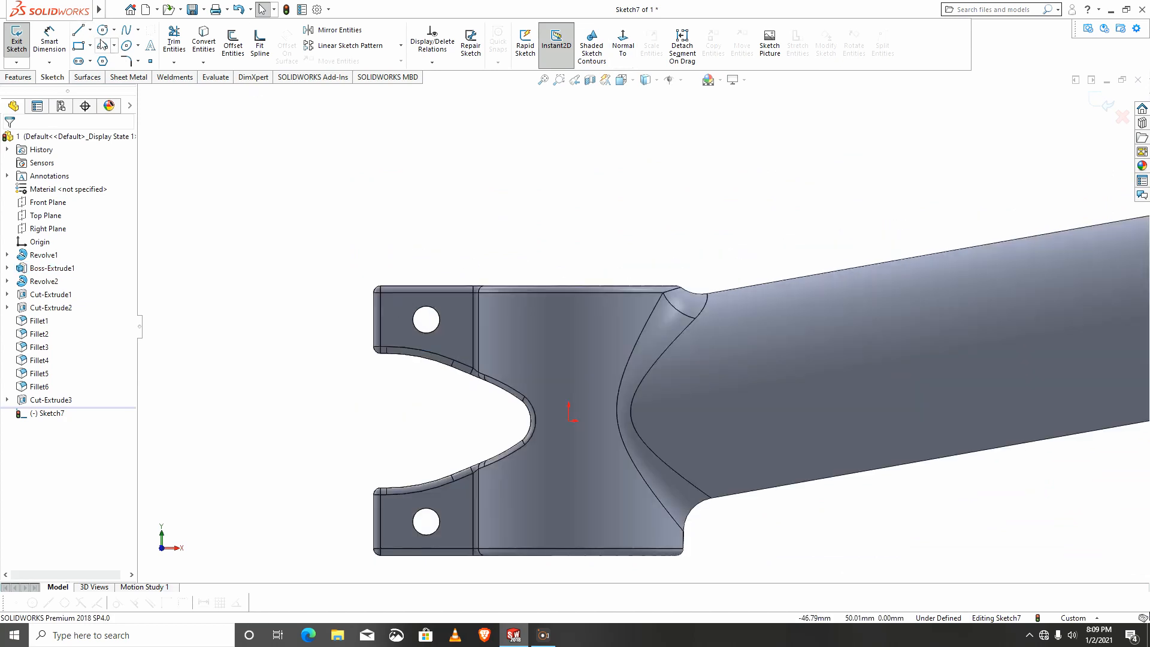
pyautogui.click(105, 30)
pyautogui.scroll(-4, 416, 299)
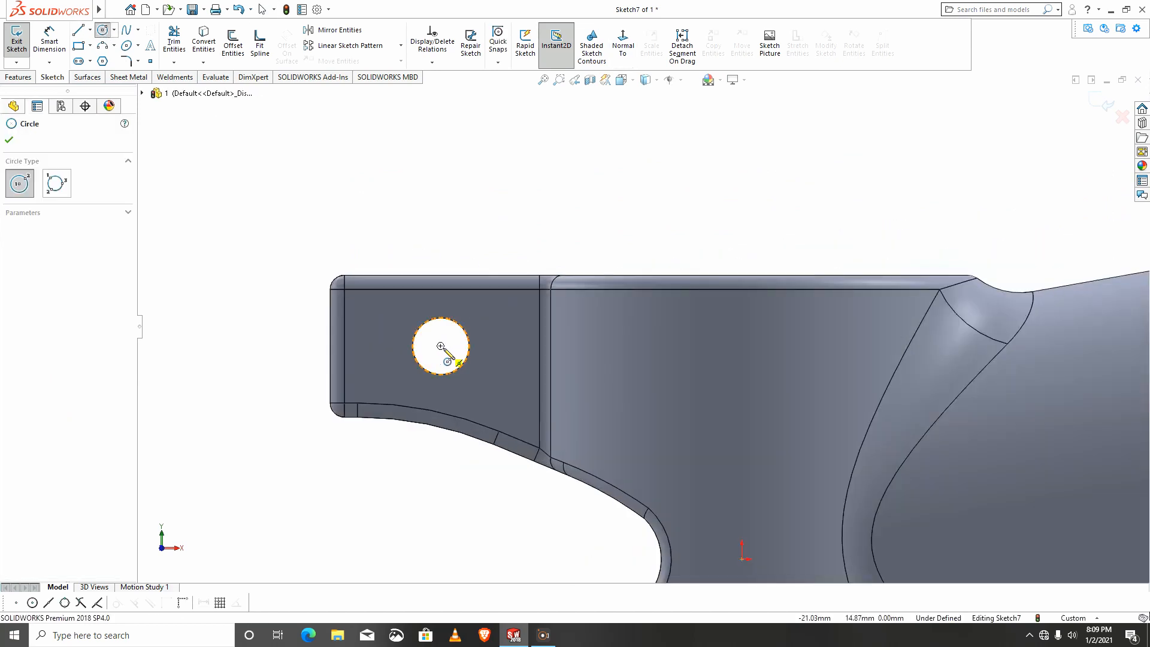
pyautogui.click(440, 346)
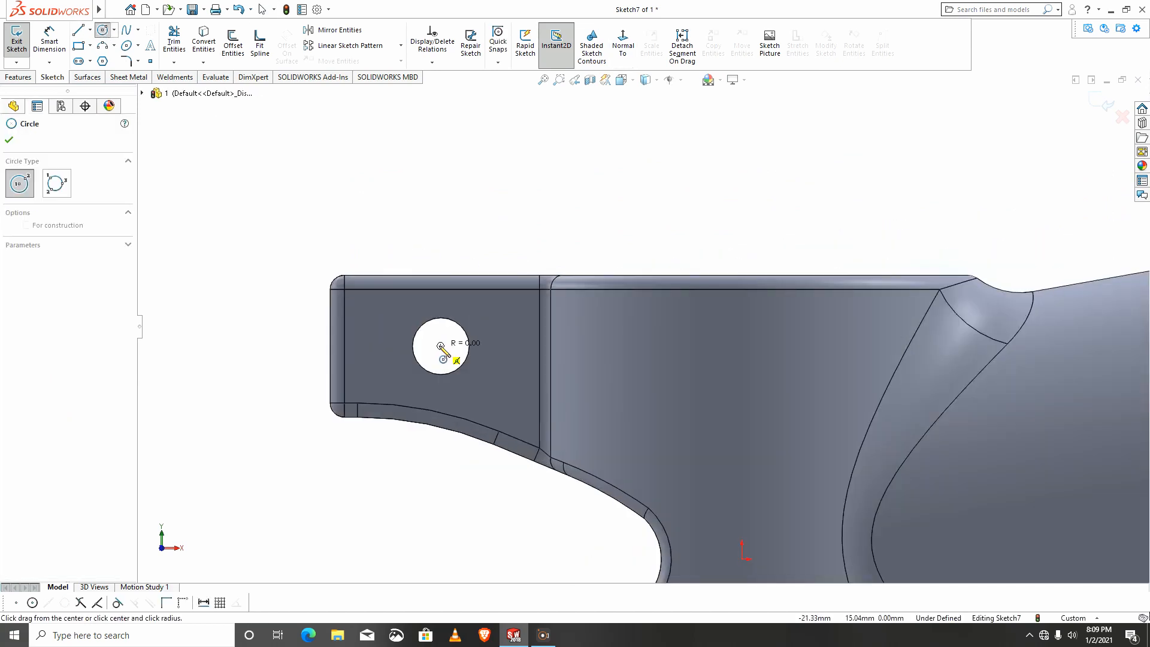
pyautogui.click(412, 322)
pyautogui.scroll(4, 467, 449)
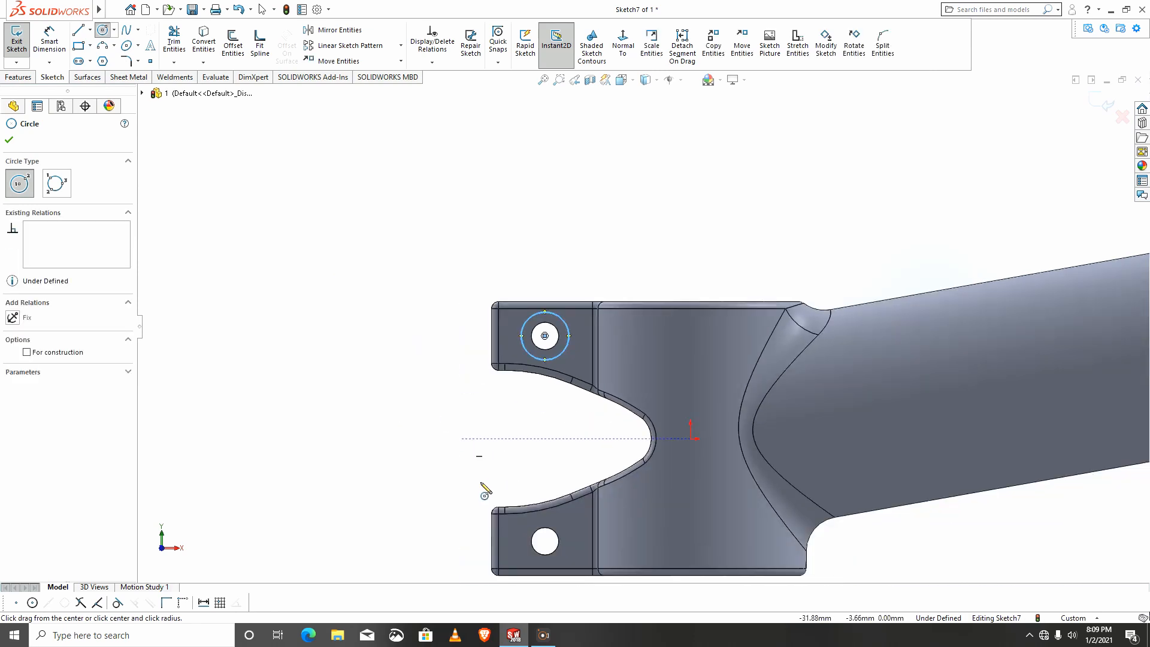
pyautogui.click(544, 541)
pyautogui.click(520, 554)
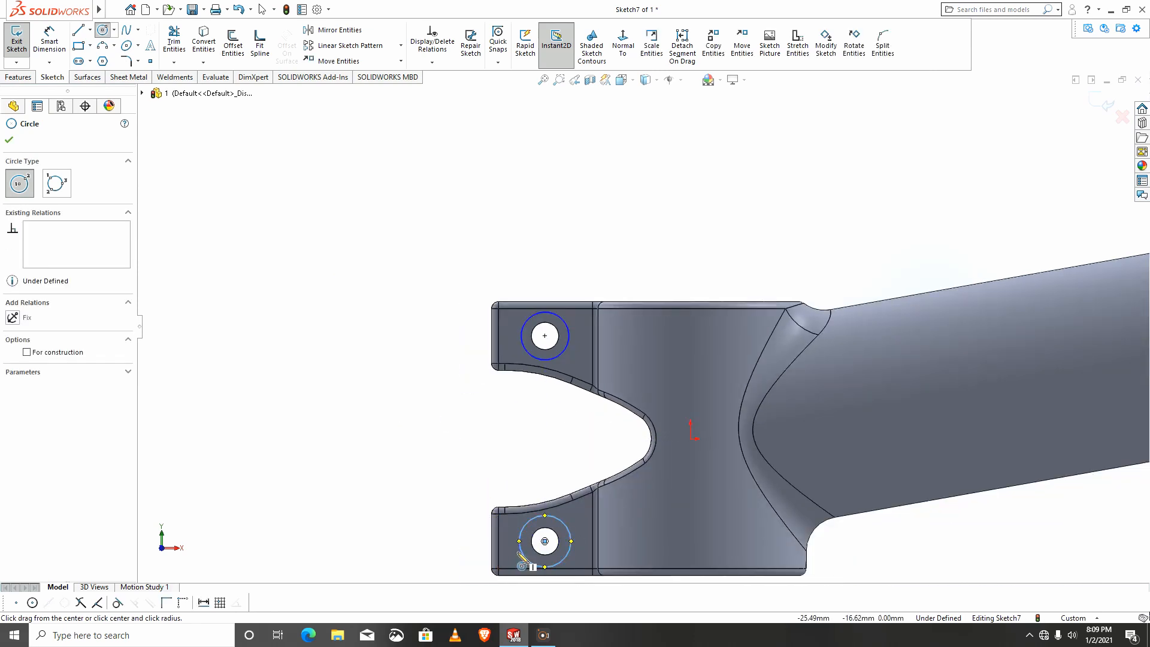
pyautogui.press('Escape')
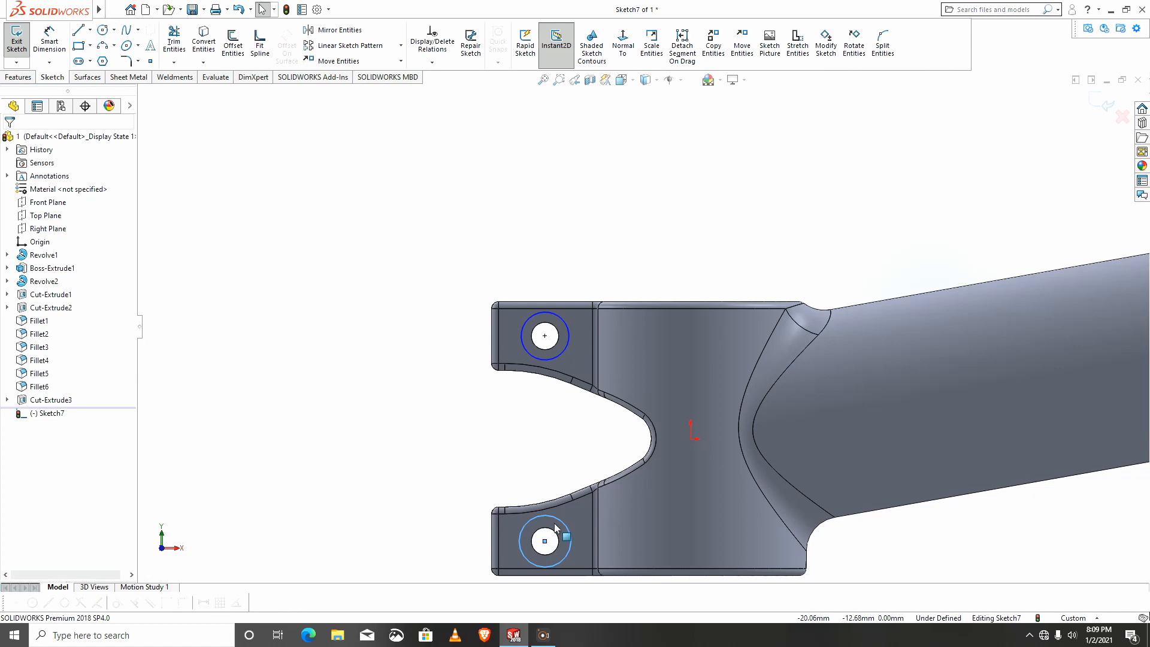
# Add an Equal relation between the two circles around the lug holes
pyautogui.keyDown('ctrl'); pyautogui.click(559, 357); pyautogui.keyUp('ctrl')
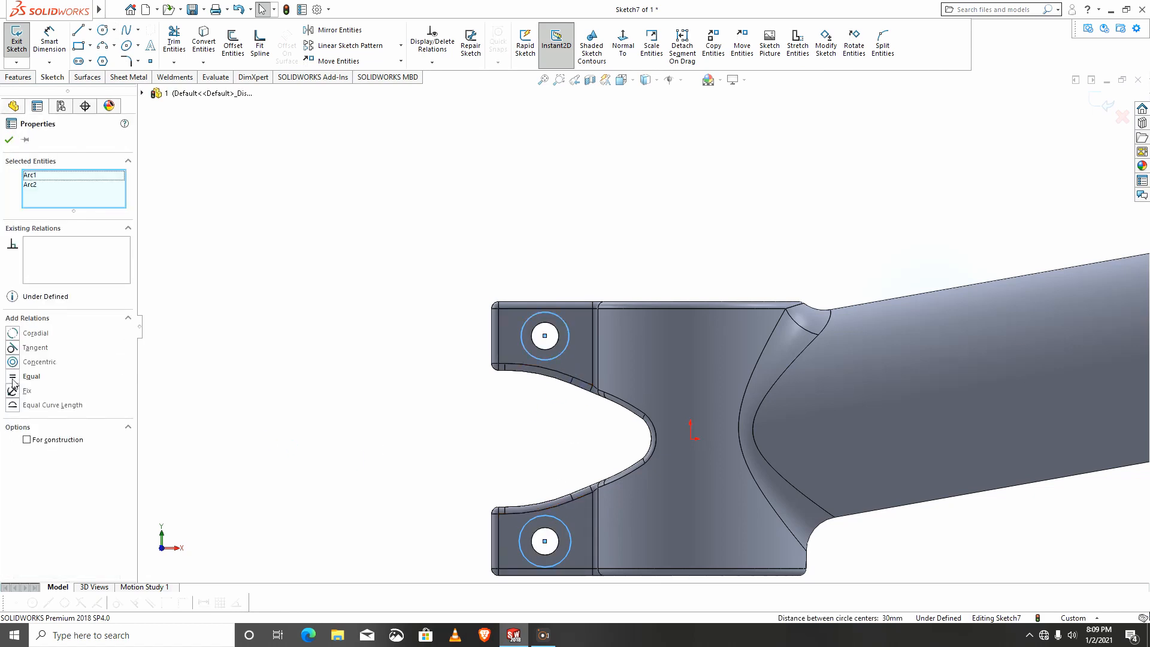
pyautogui.click(10, 140)
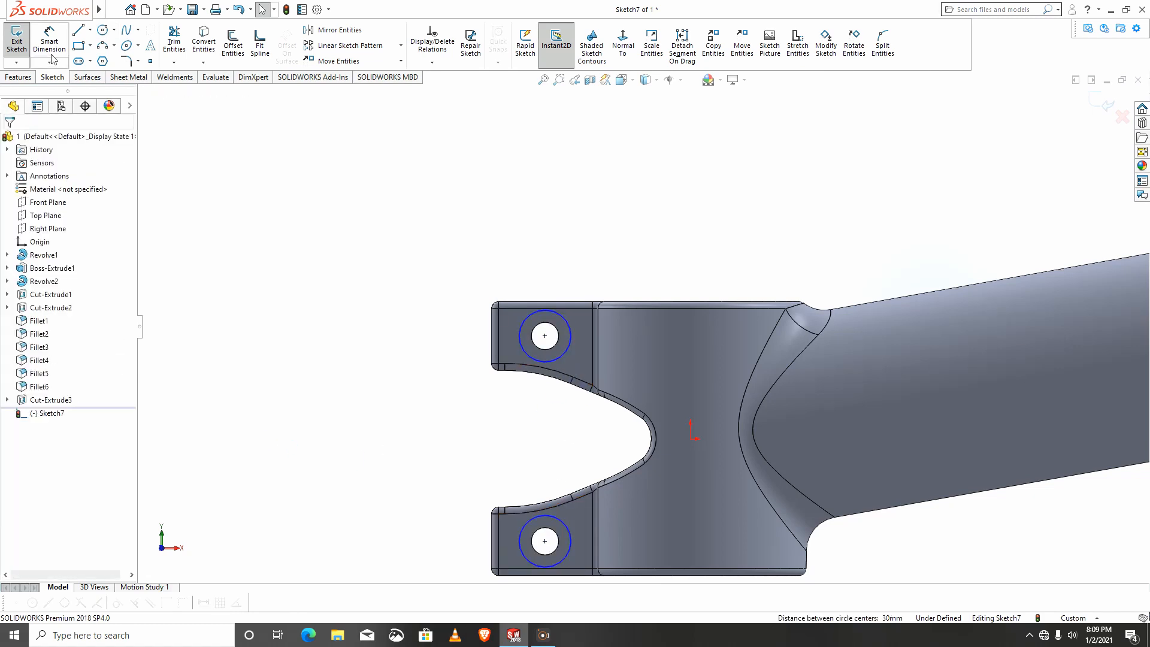
# Dimension the circle around the upper lug hole with a diameter of 8 mm
pyautogui.click(49, 63)
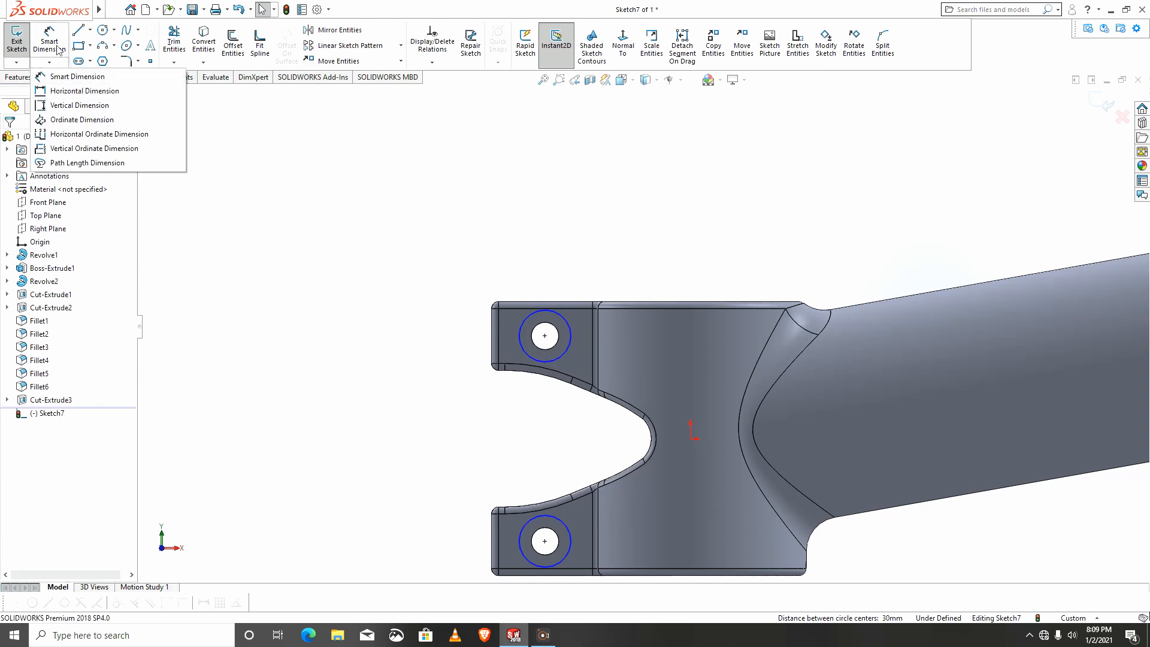
pyautogui.click(77, 77)
pyautogui.click(577, 344)
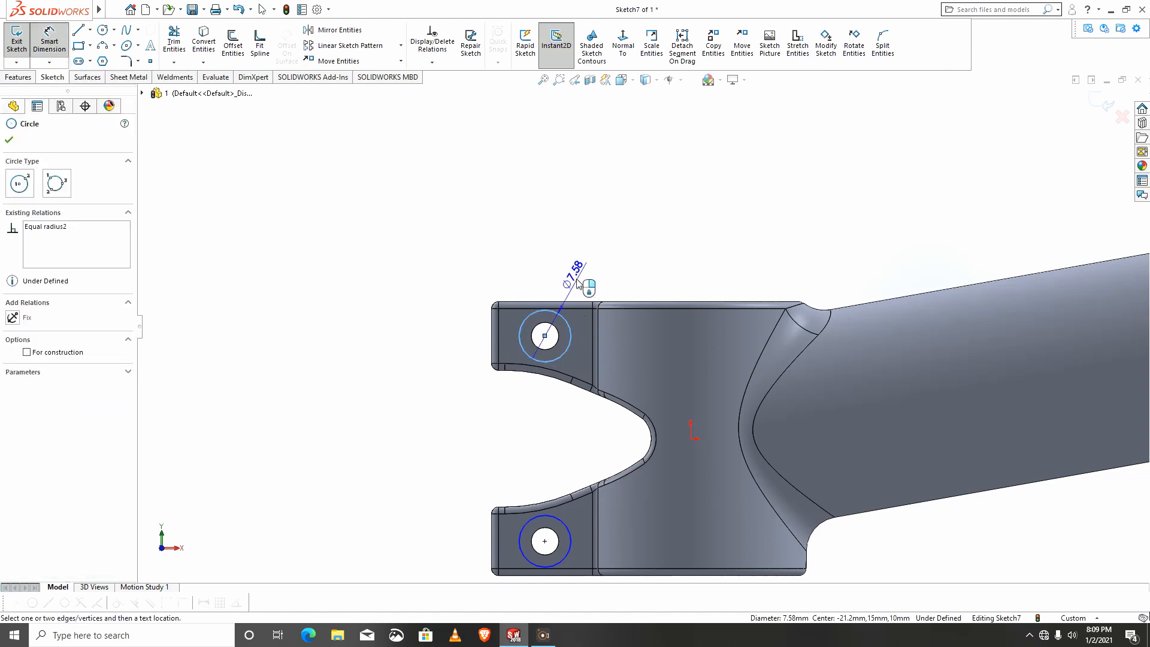
pyautogui.click(570, 279)
pyautogui.write('8')
pyautogui.press('Return')
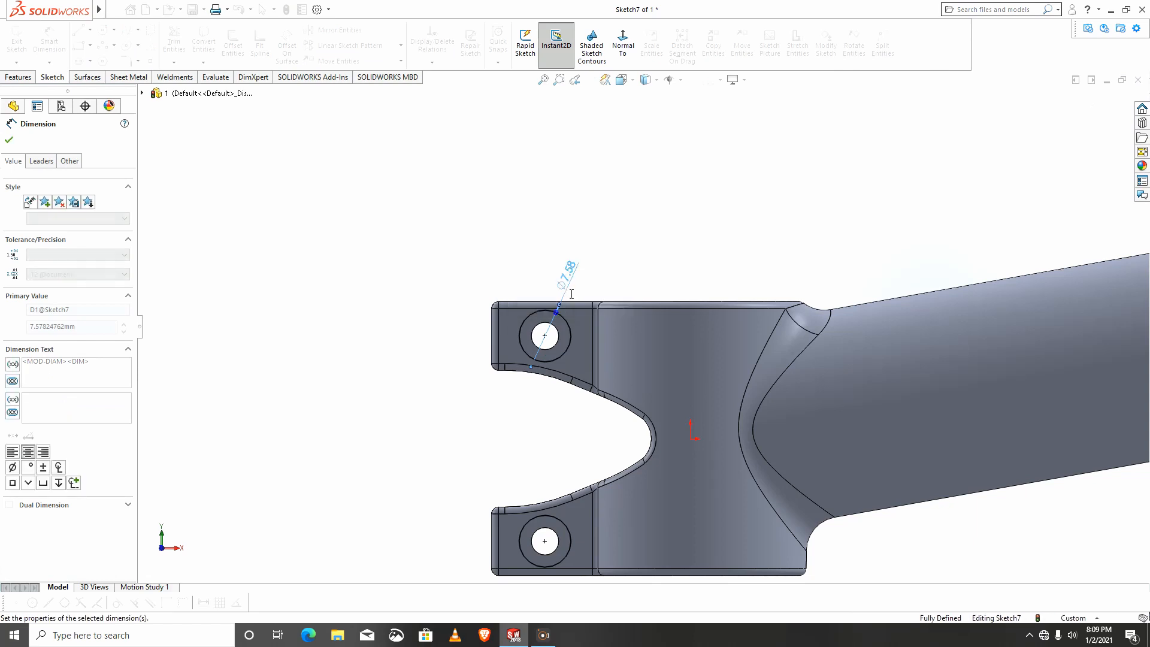
# Cut-extrude the two 8 mm circles into the clamp lugs with a blind depth of 5 mm
pyautogui.scroll(1, 581, 490)
pyautogui.moveTo(604, 515); pyautogui.dragTo(659, 548, button='middle')
pyautogui.scroll(-3, 573, 363)
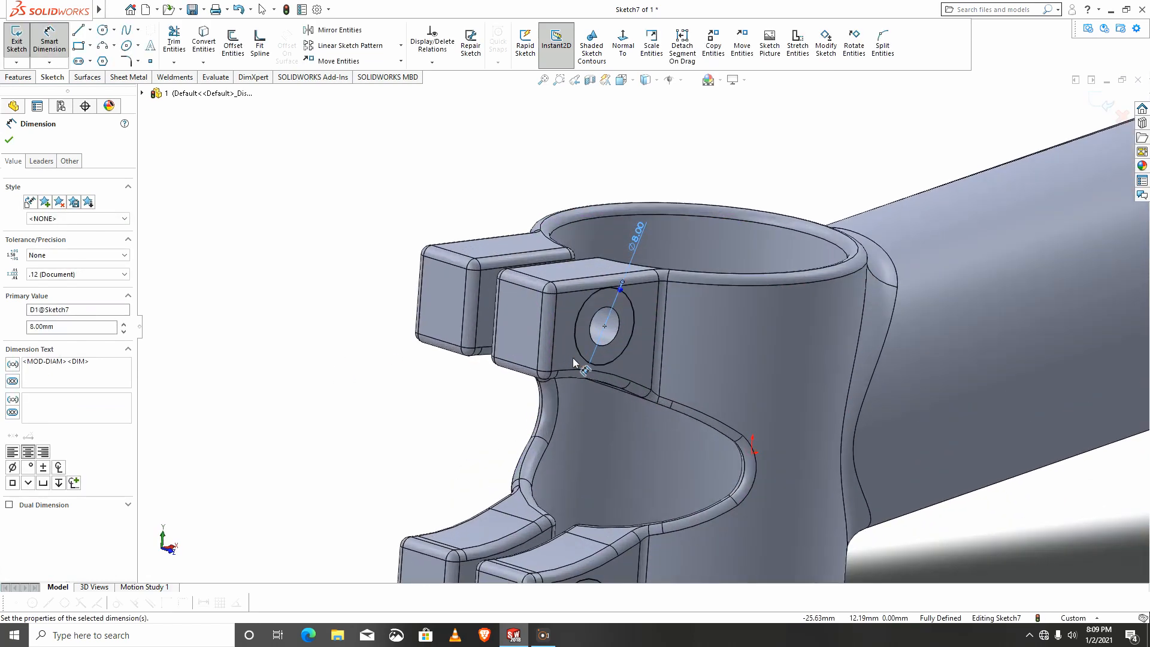
pyautogui.click(18, 77)
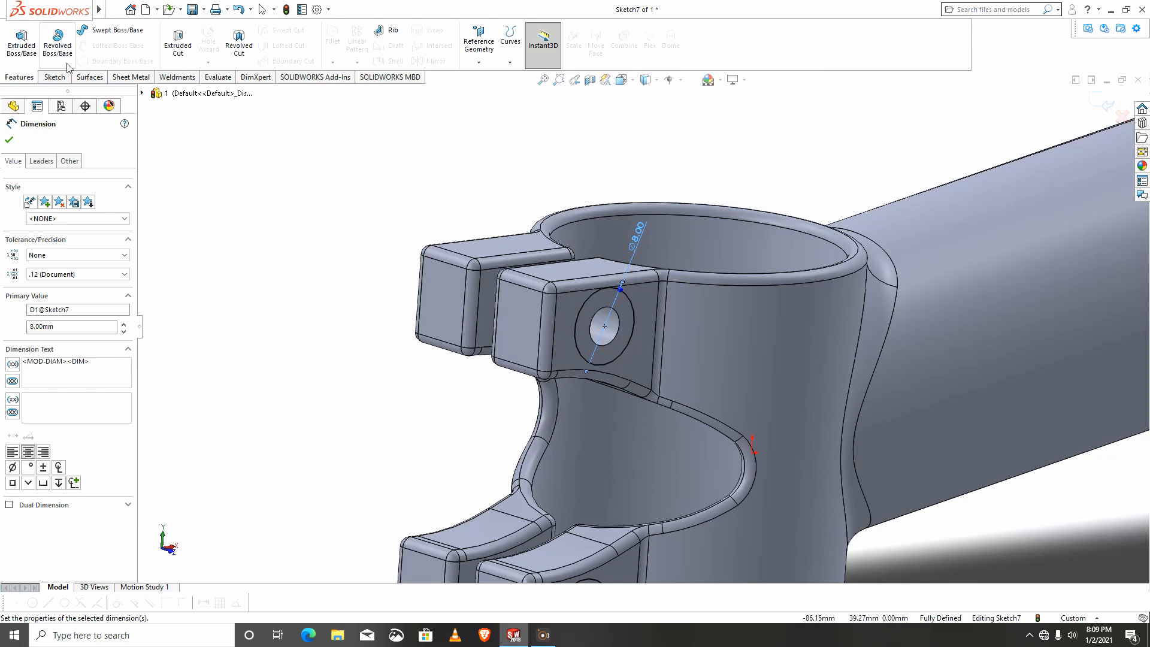
pyautogui.click(177, 51)
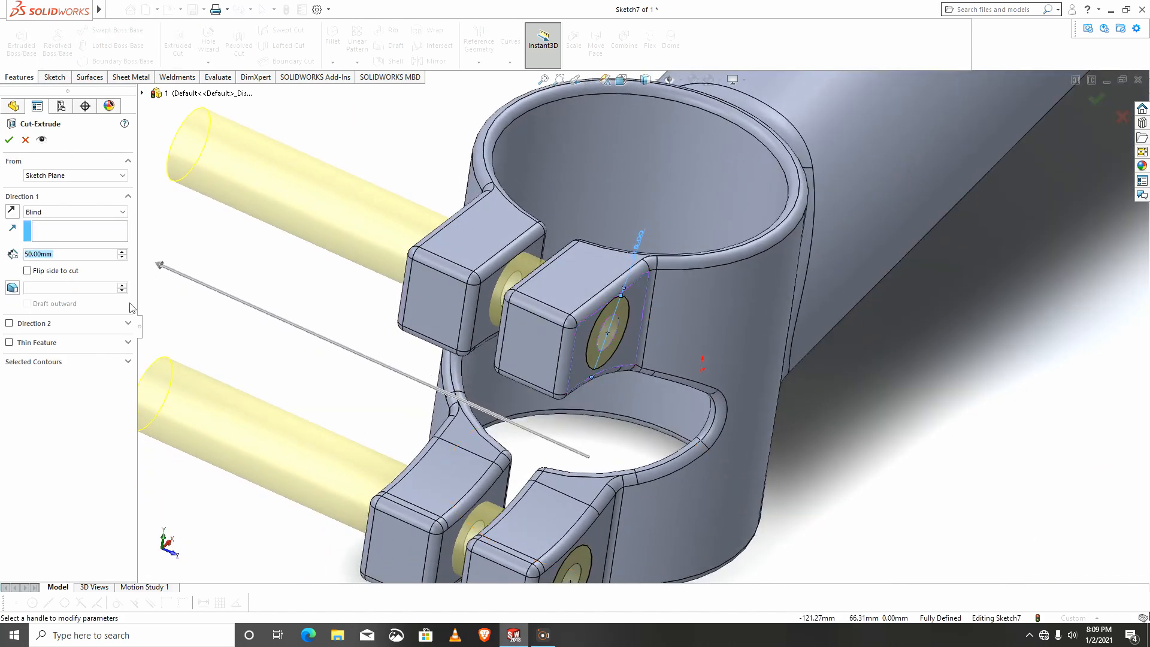
pyautogui.write('5')
pyautogui.press('Return')
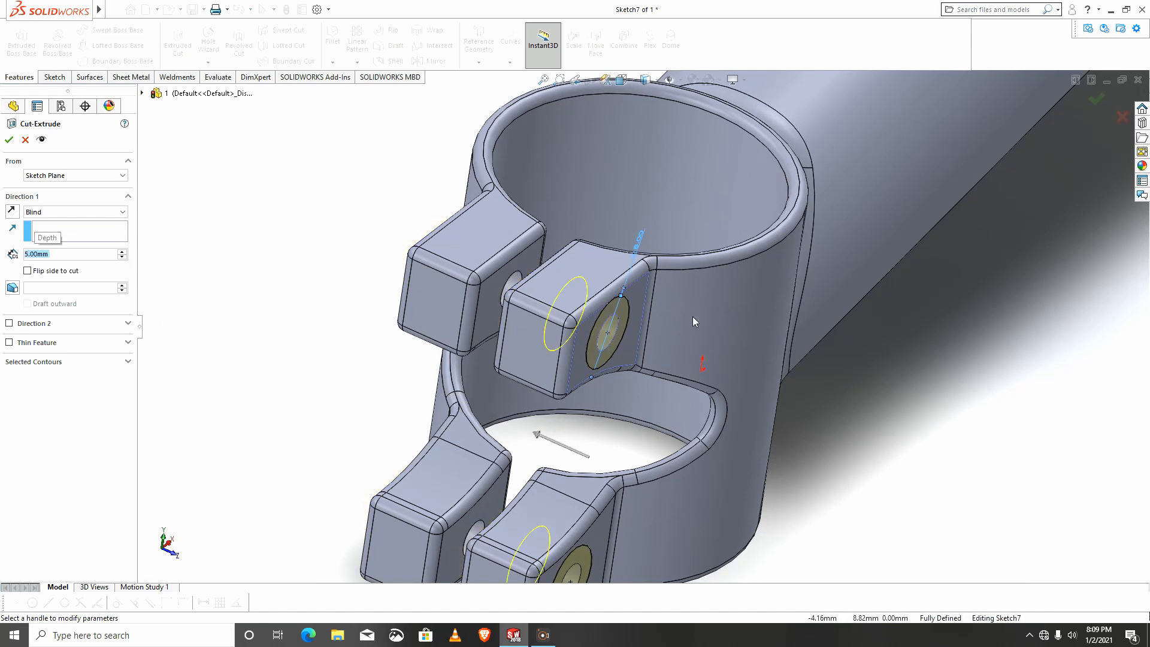
pyautogui.click(8, 139)
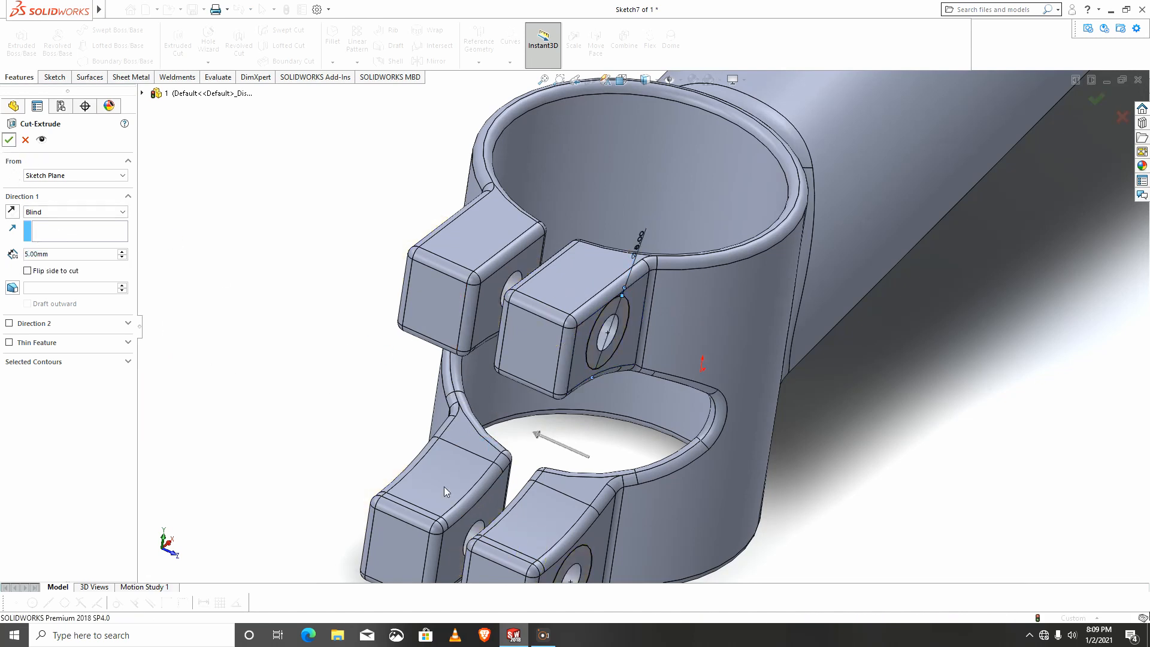
# Try to fillet the outer circular edges of both lug recesses with radii of 1 mm, 0.5 mm and 0.2 mm
pyautogui.scroll(2, 453, 469)
pyautogui.moveTo(629, 512); pyautogui.dragTo(531, 427, button='middle')
pyautogui.scroll(-3, 552, 325)
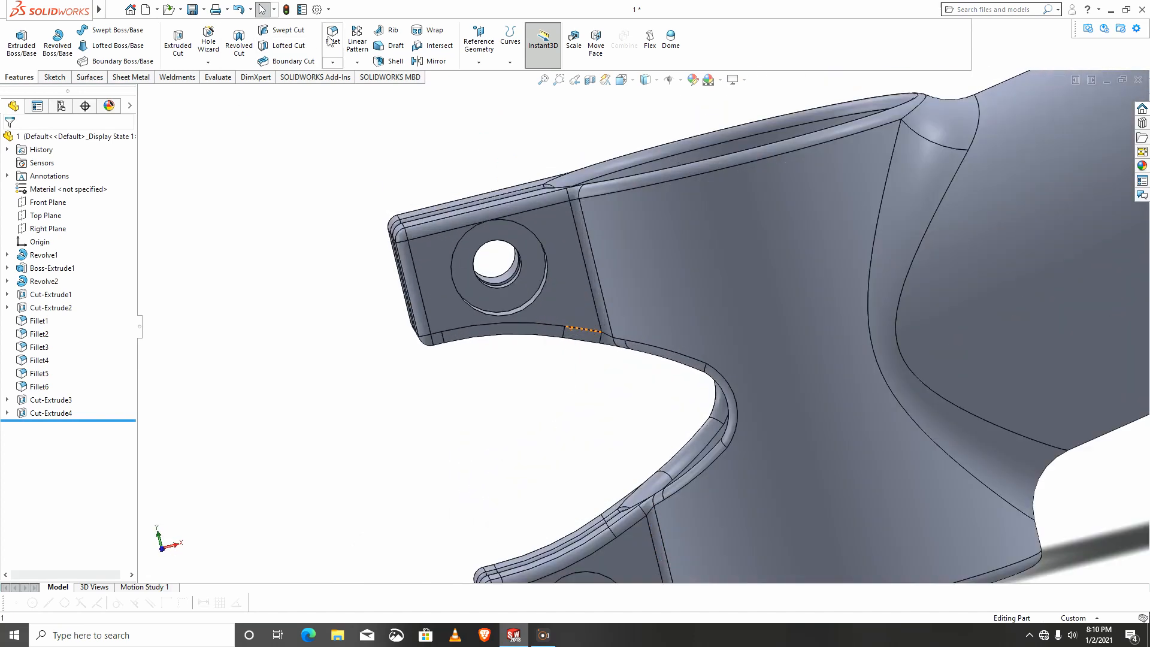
pyautogui.click(533, 301)
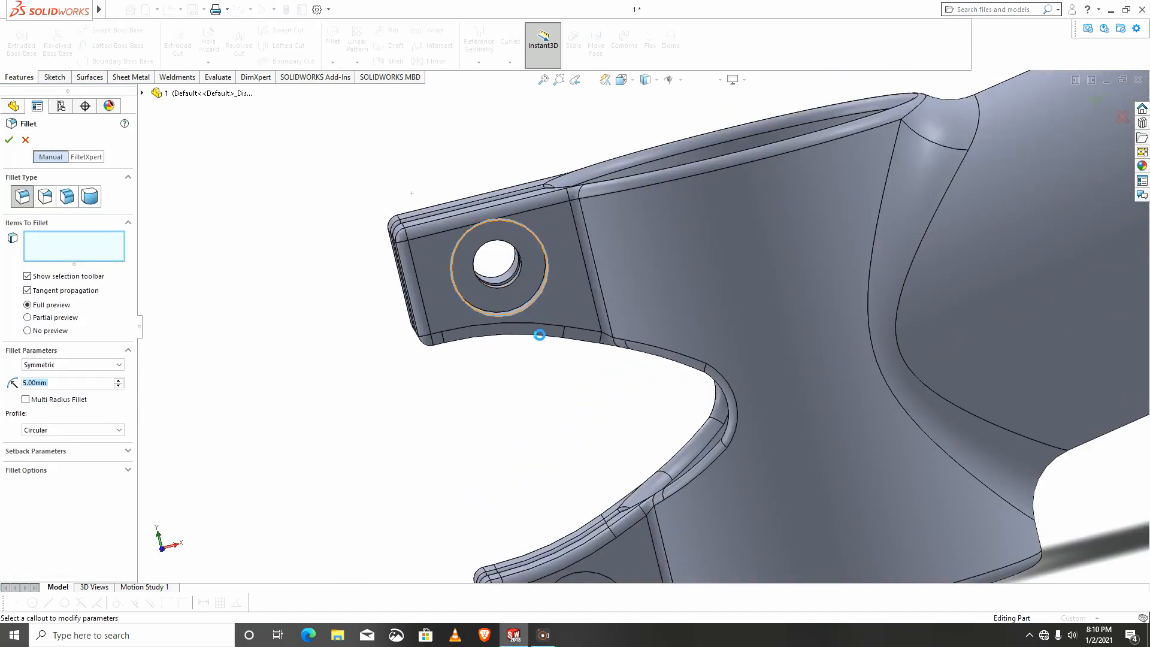
pyautogui.scroll(-4, 565, 516)
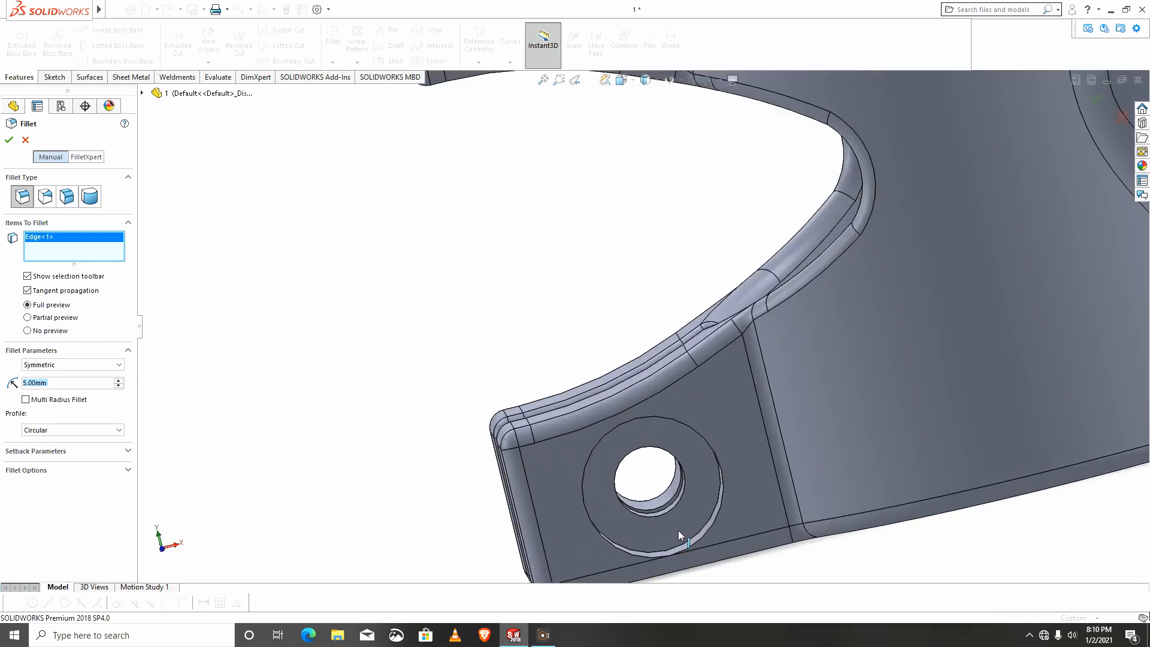
pyautogui.click(709, 529)
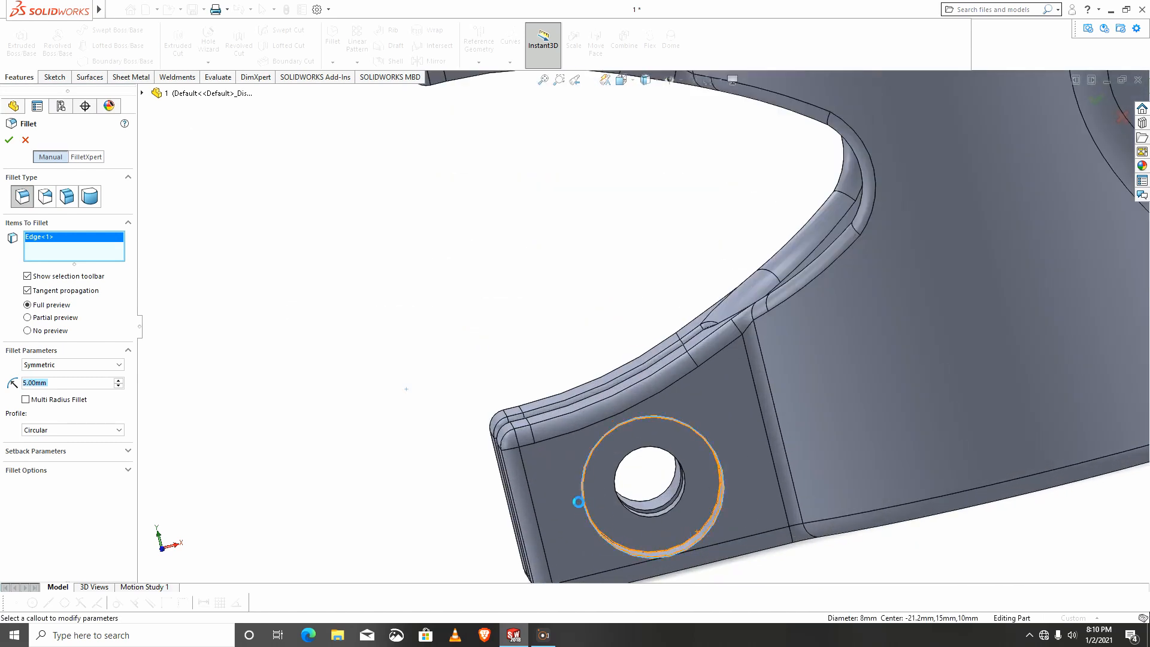
pyautogui.scroll(3, 606, 515)
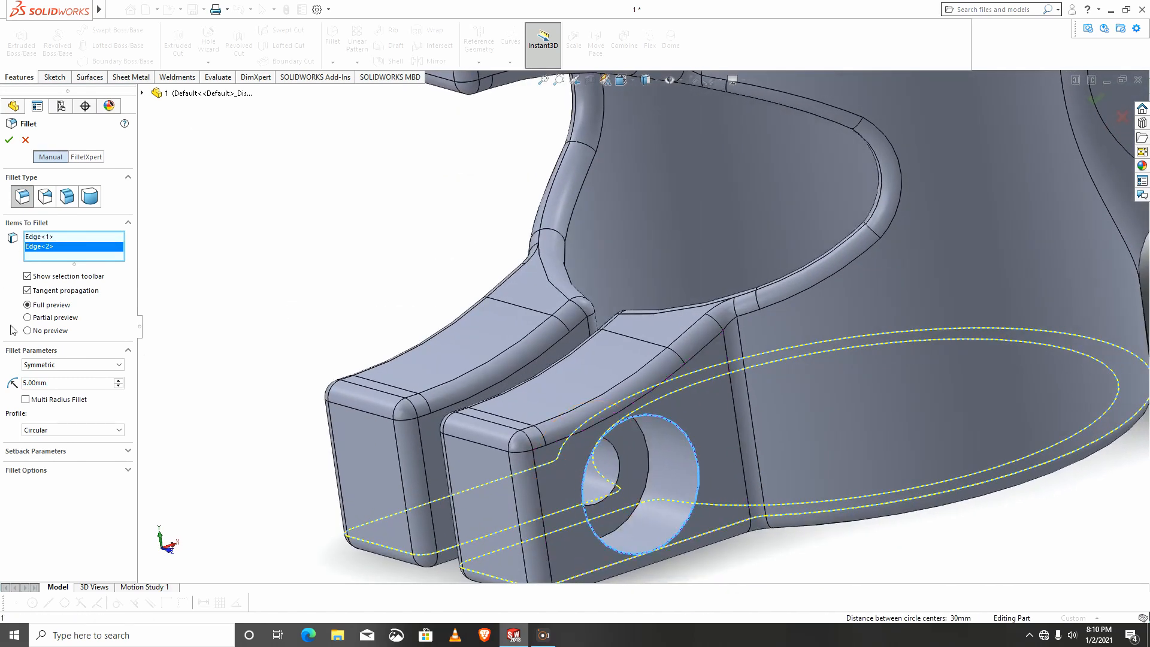
pyautogui.write('1')
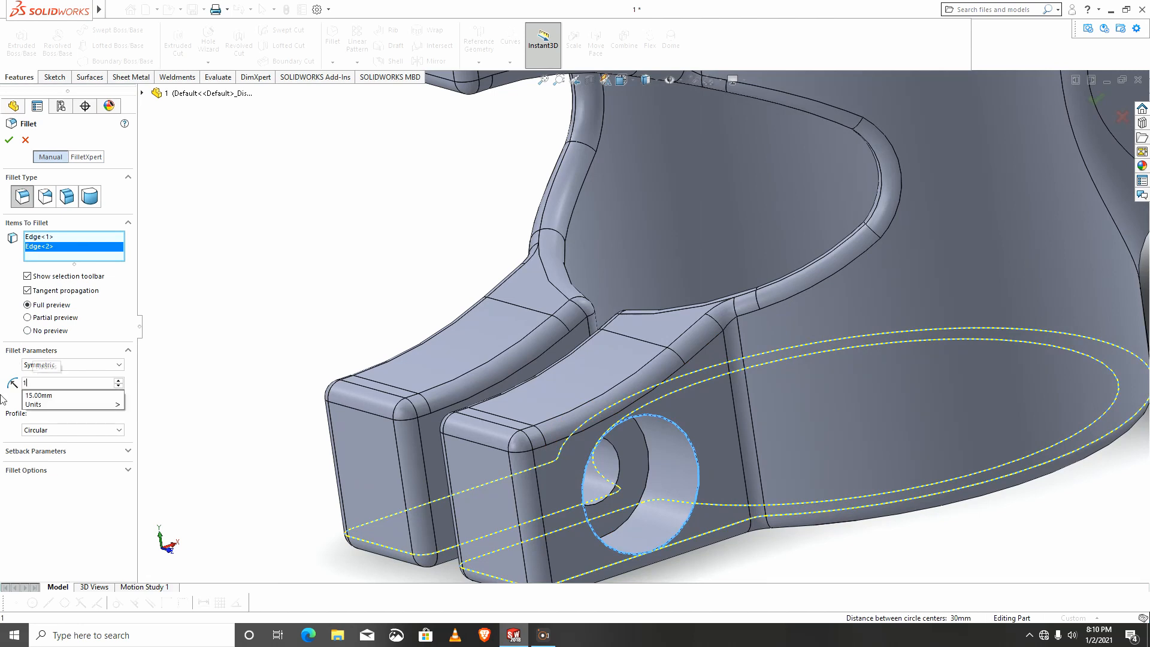
pyautogui.press('Return')
pyautogui.write('0.5')
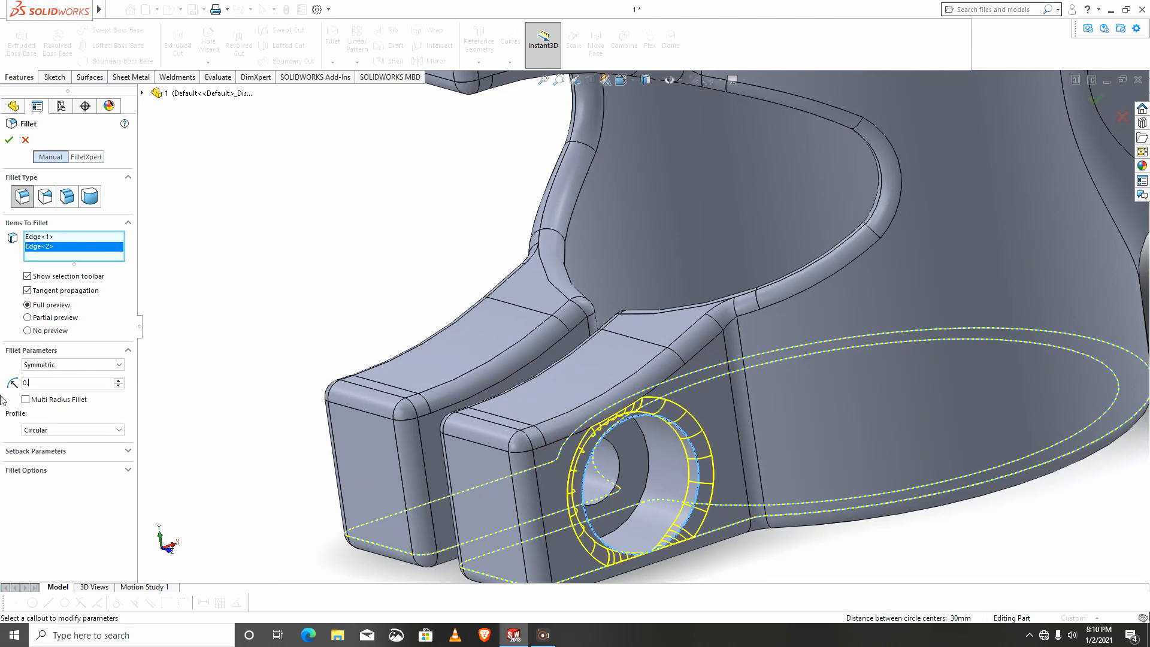
pyautogui.press('Return')
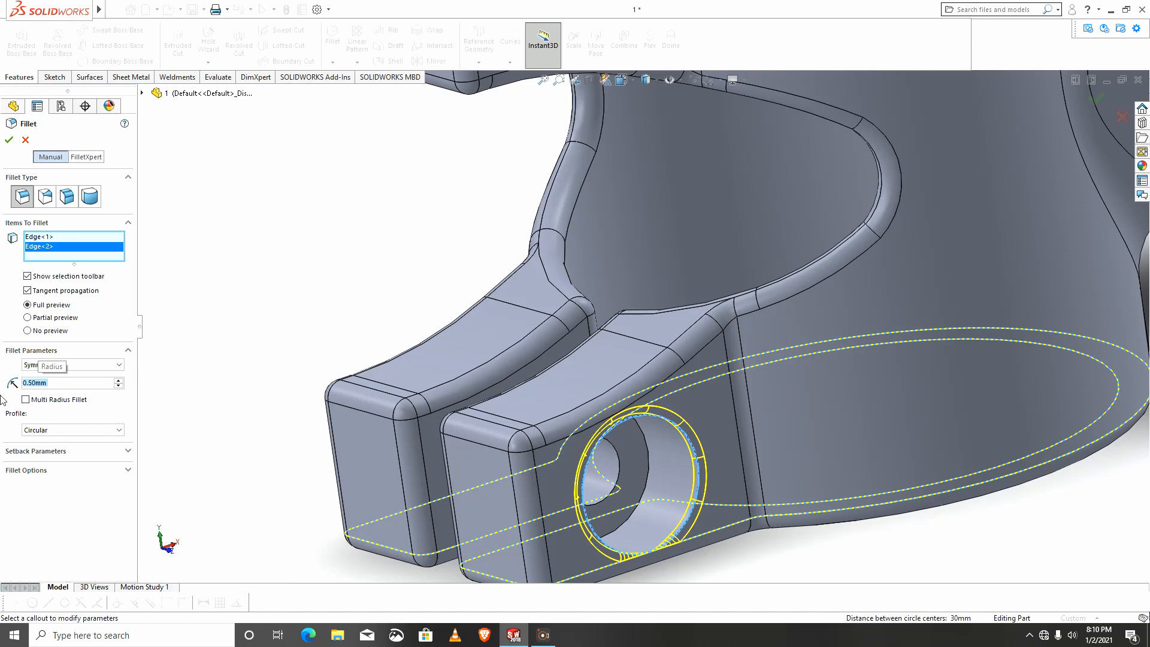
pyautogui.write('0.2')
pyautogui.press('Return')
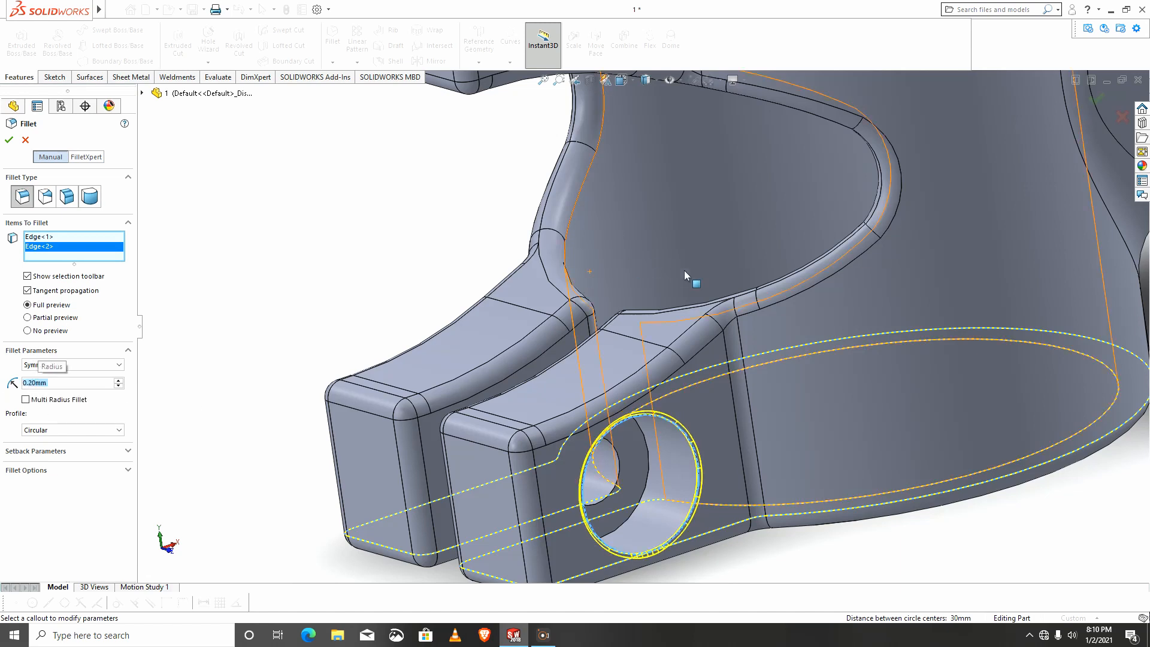
pyautogui.scroll(5, 684, 270)
pyautogui.press('Escape')
pyautogui.scroll(-4, 628, 188)
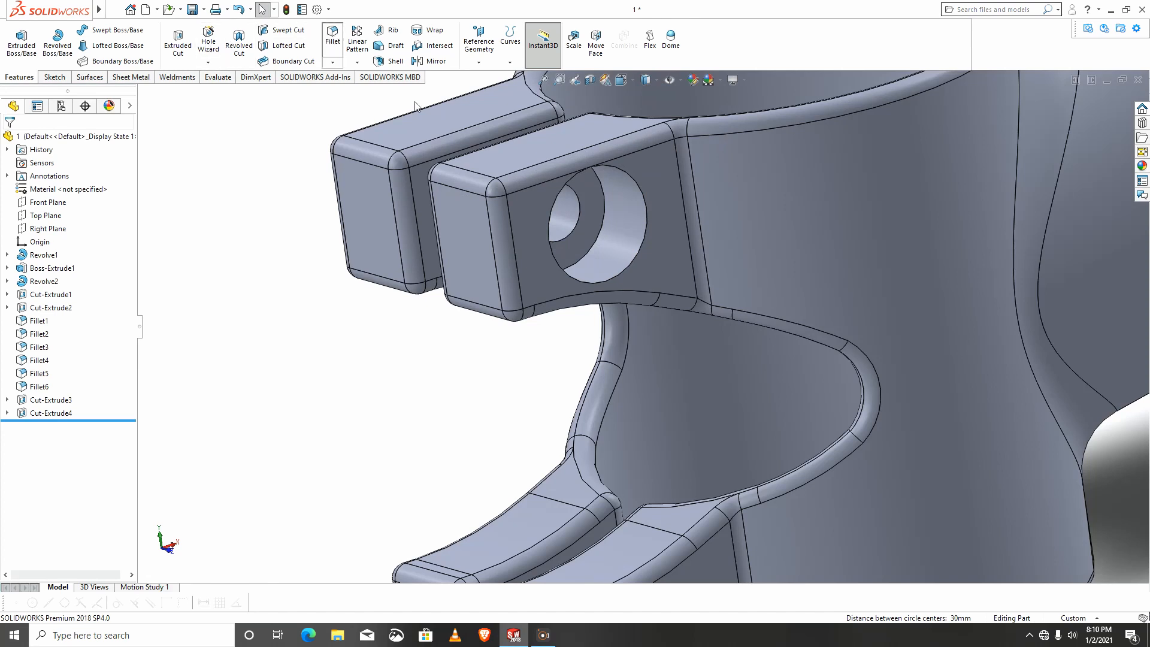
pyautogui.press('Return')
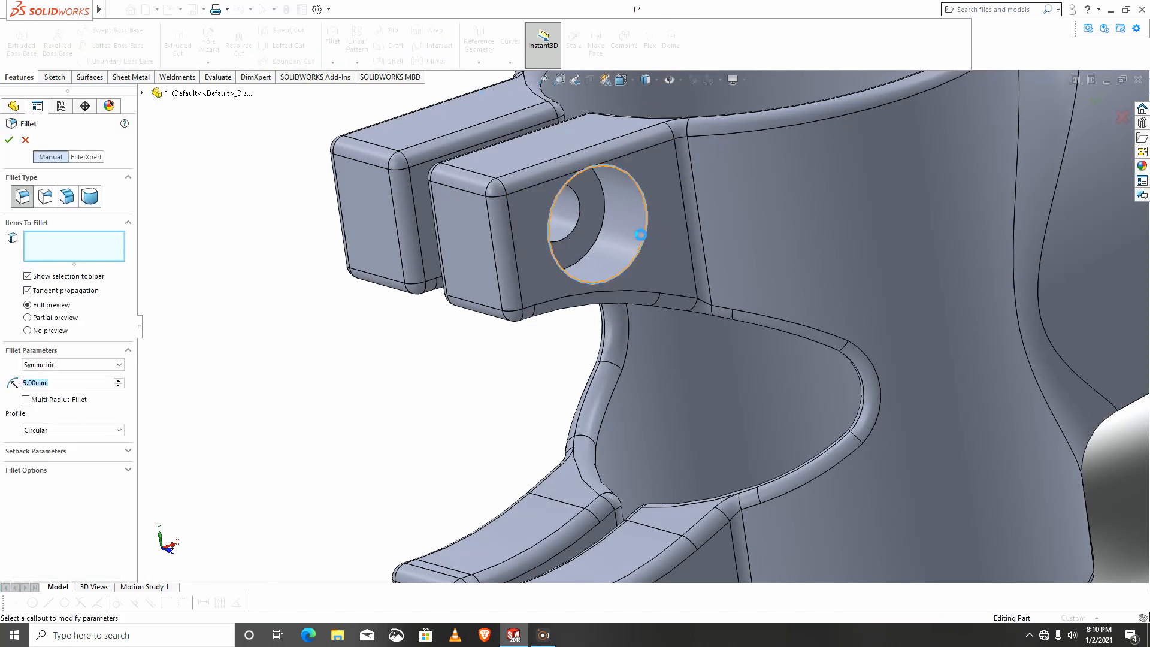
pyautogui.click(642, 234)
pyautogui.press('Escape')
# Open a new sketch on the Front Plane, viewed normal to it
pyautogui.scroll(8, 716, 289)
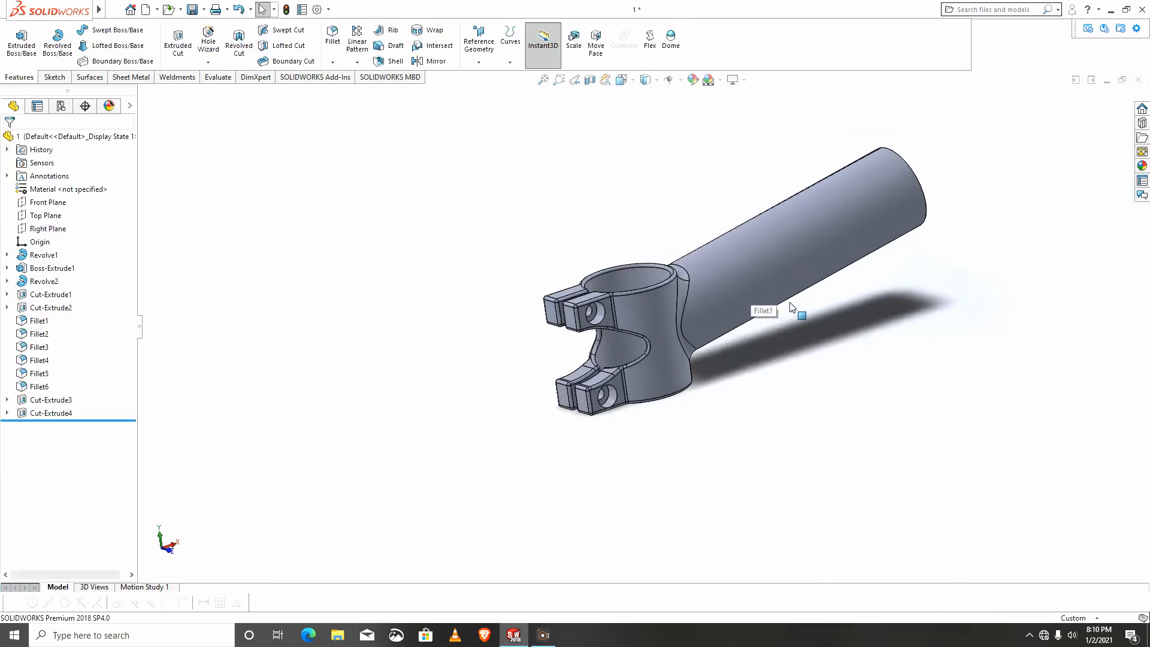
pyautogui.scroll(-2, 791, 308)
pyautogui.moveTo(653, 348); pyautogui.dragTo(674, 328, button='middle')
pyautogui.scroll(1, 599, 343)
pyautogui.scroll(-2, 620, 339)
pyautogui.scroll(5, 710, 293)
pyautogui.scroll(-4, 849, 260)
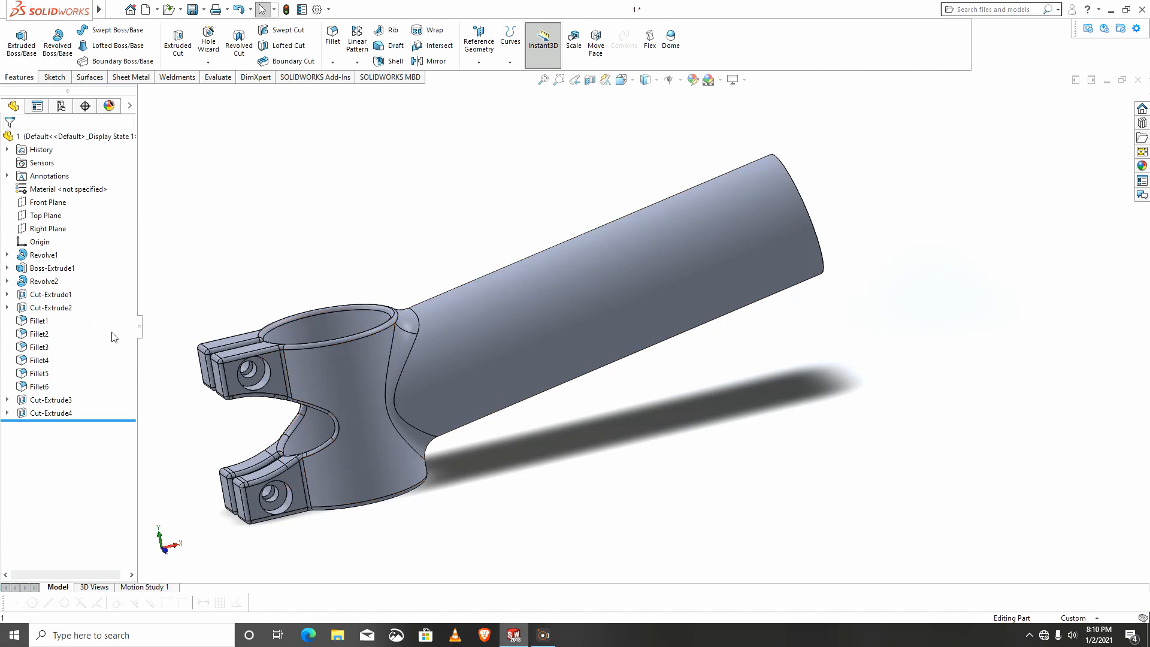
pyautogui.click(48, 207)
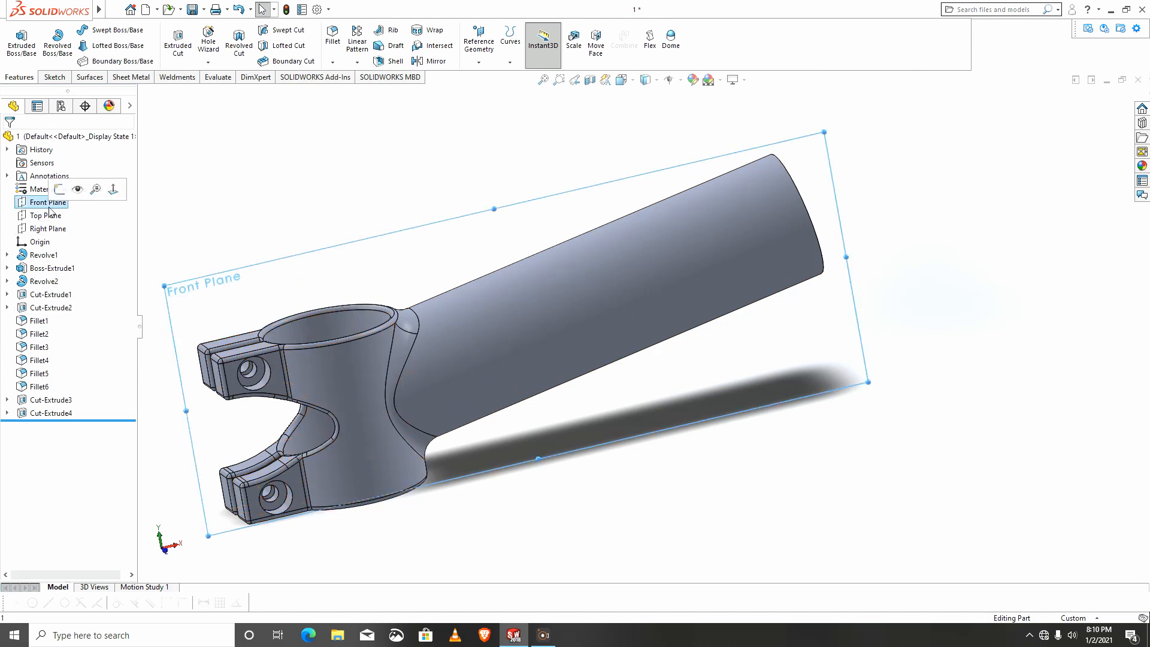
pyautogui.click(59, 189)
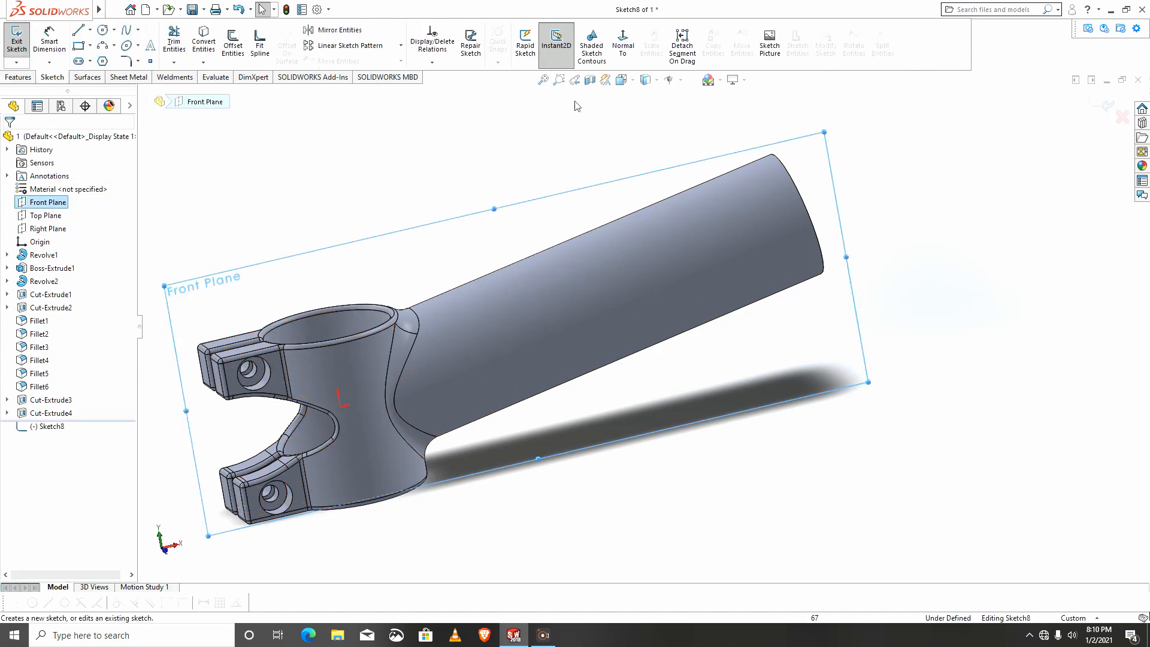
pyautogui.scroll(2, 1026, 247)
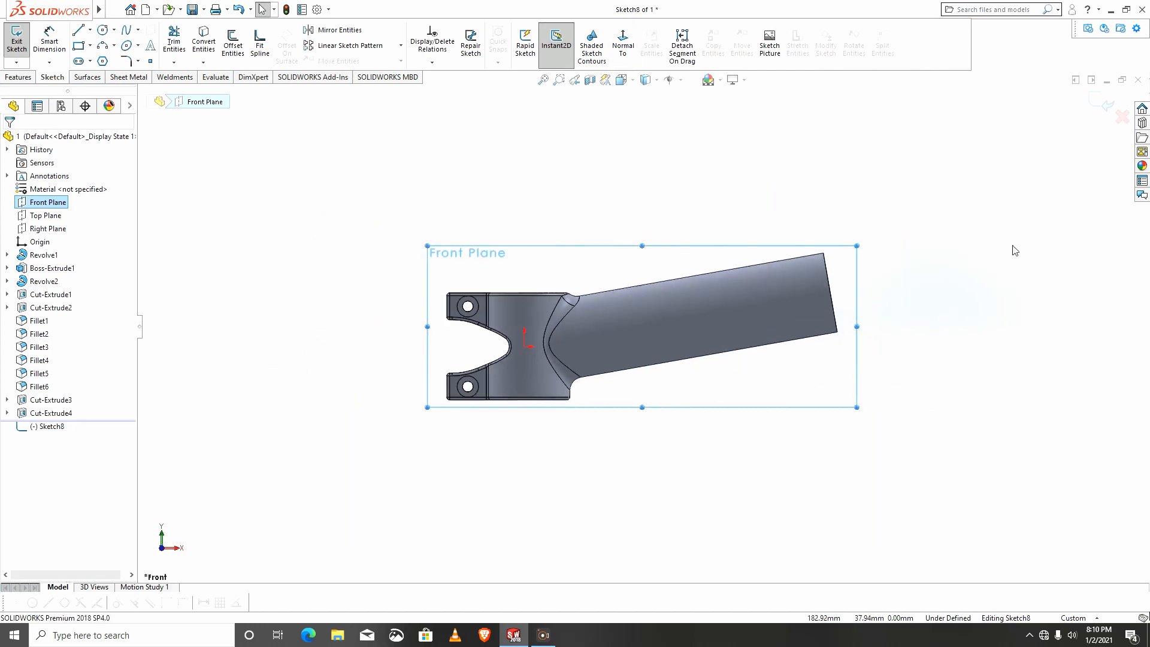
pyautogui.scroll(-3, 1012, 247)
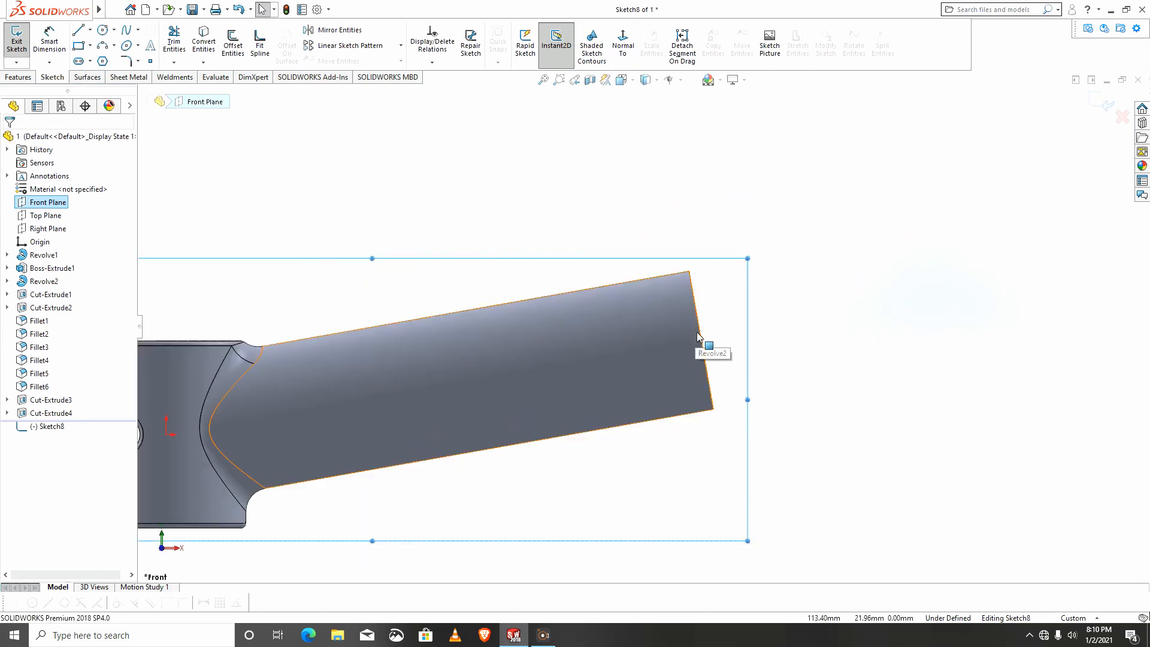
# Sketch a circle centred on the midpoint of the tube's free end edge and set its diameter to 40 mm
pyautogui.press('Escape')
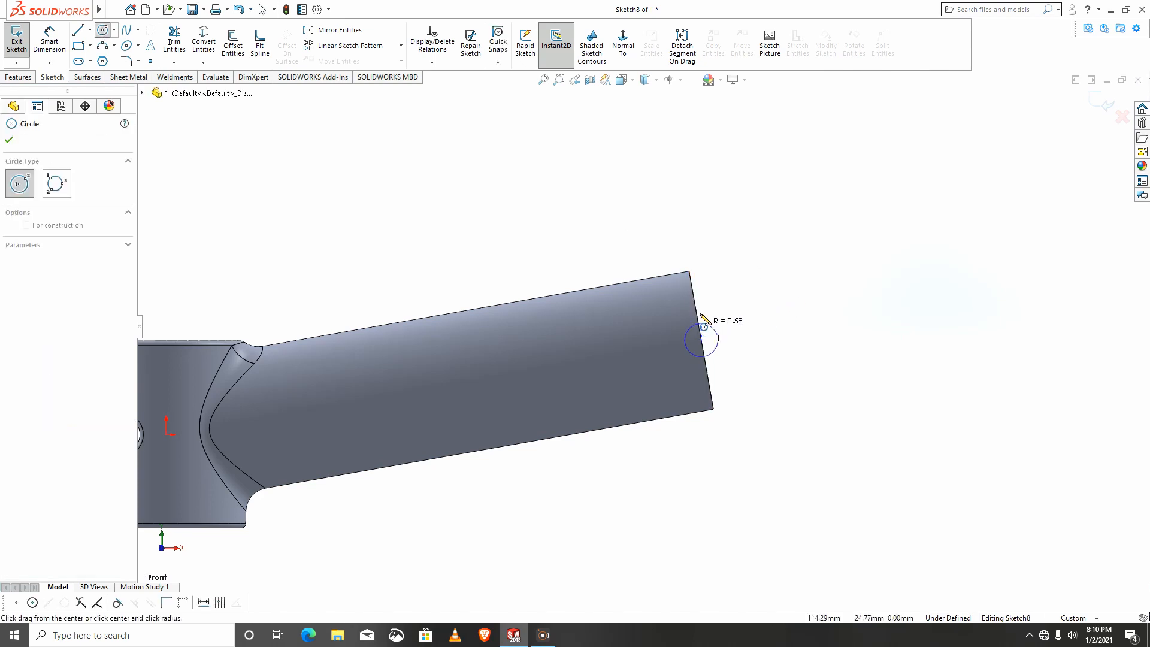
pyautogui.moveTo(704, 326); pyautogui.dragTo(649, 198)
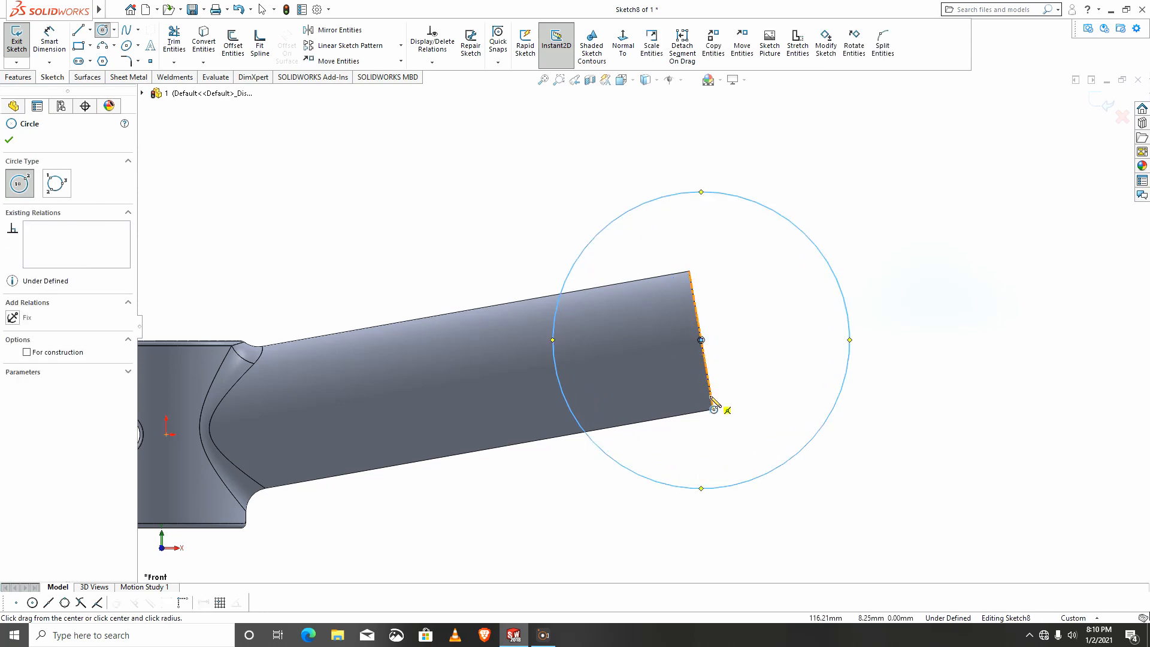
pyautogui.click(50, 40)
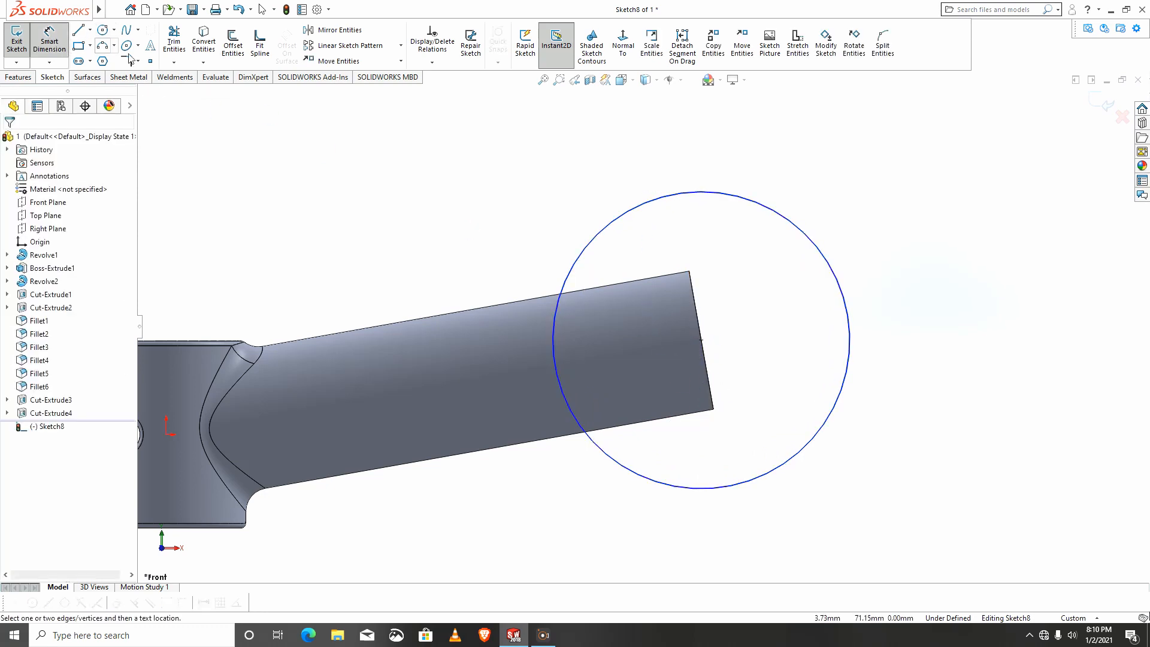
pyautogui.click(772, 216)
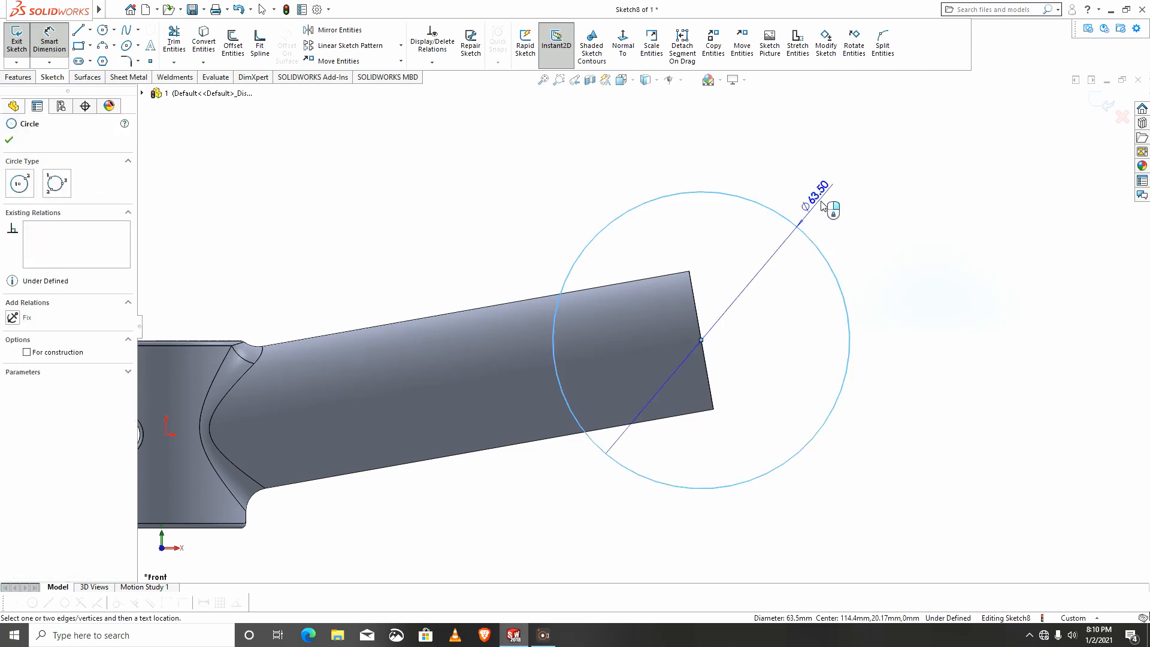
pyautogui.click(836, 201)
pyautogui.write('40')
pyautogui.press('Return')
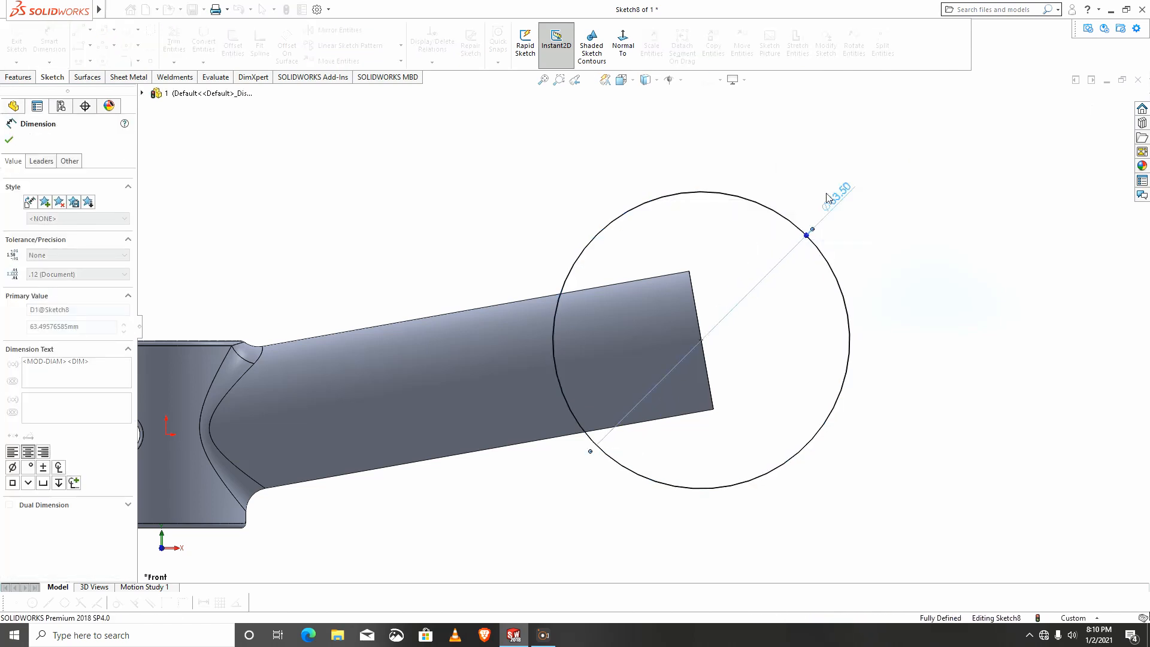
pyautogui.scroll(-3, 749, 306)
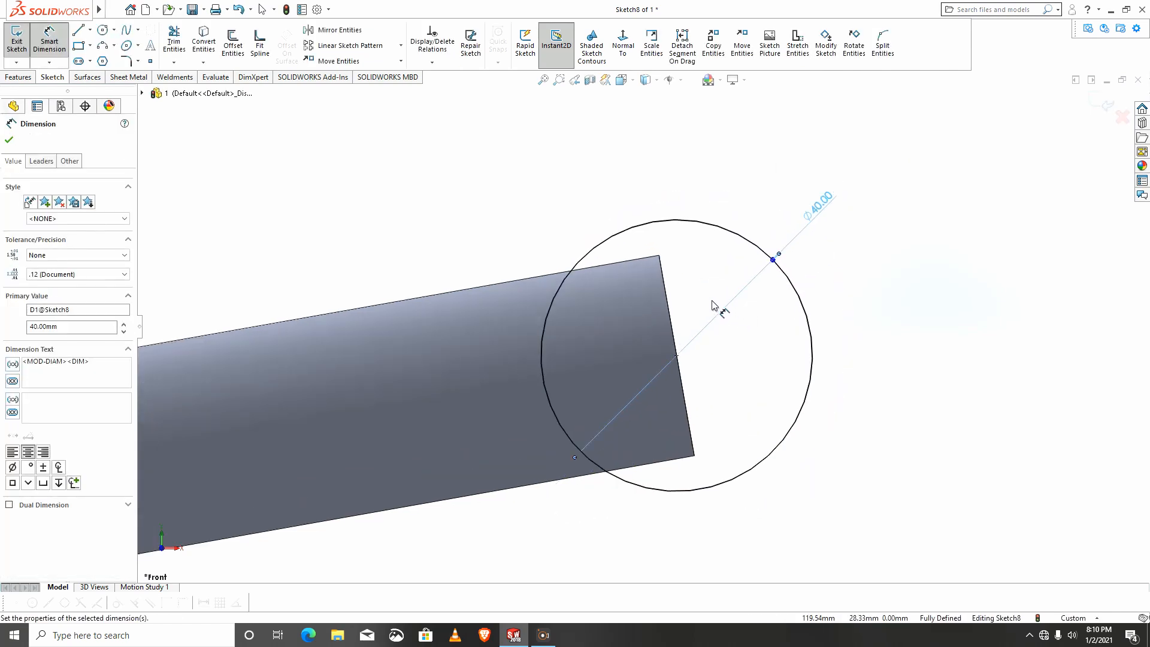
pyautogui.click(9, 140)
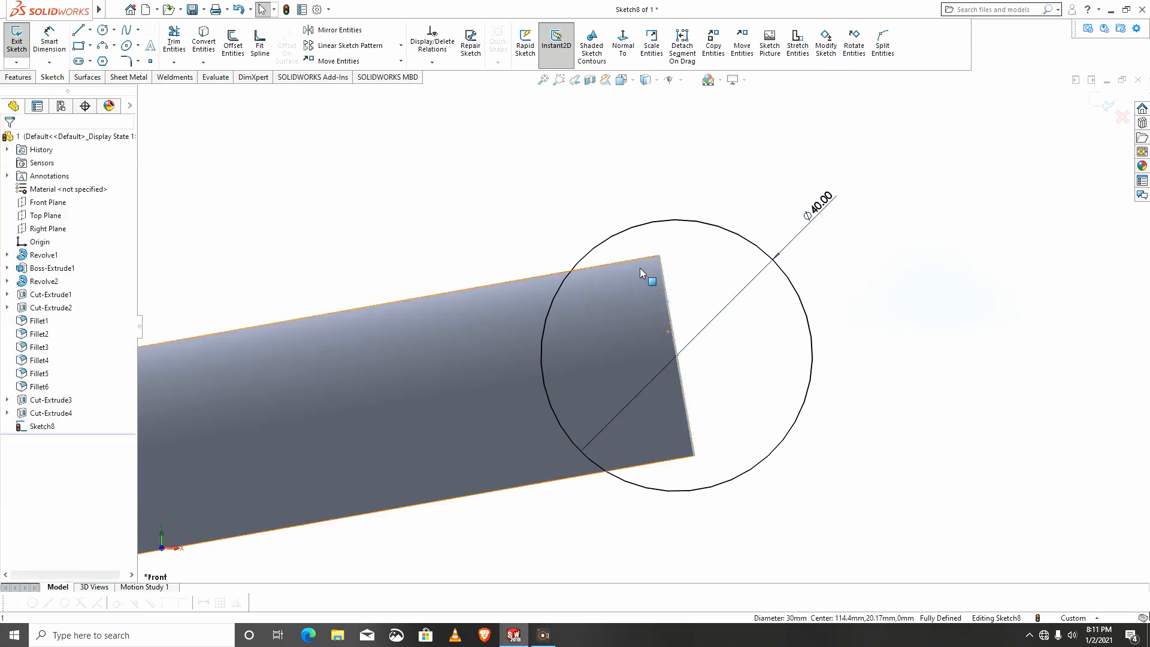
# Convert the tube's free end edge into a sketch line and extend both its ends beyond the 40 mm circle
pyautogui.click(668, 310)
pyautogui.click(204, 42)
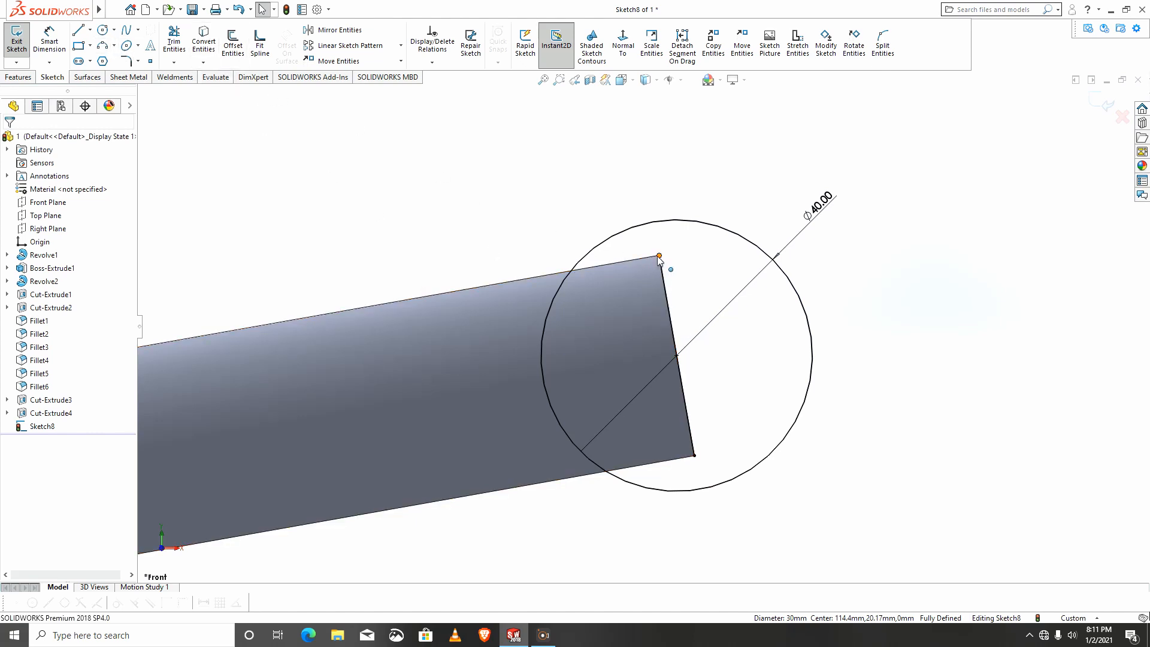
pyautogui.moveTo(658, 256); pyautogui.dragTo(640, 148)
pyautogui.click(695, 455)
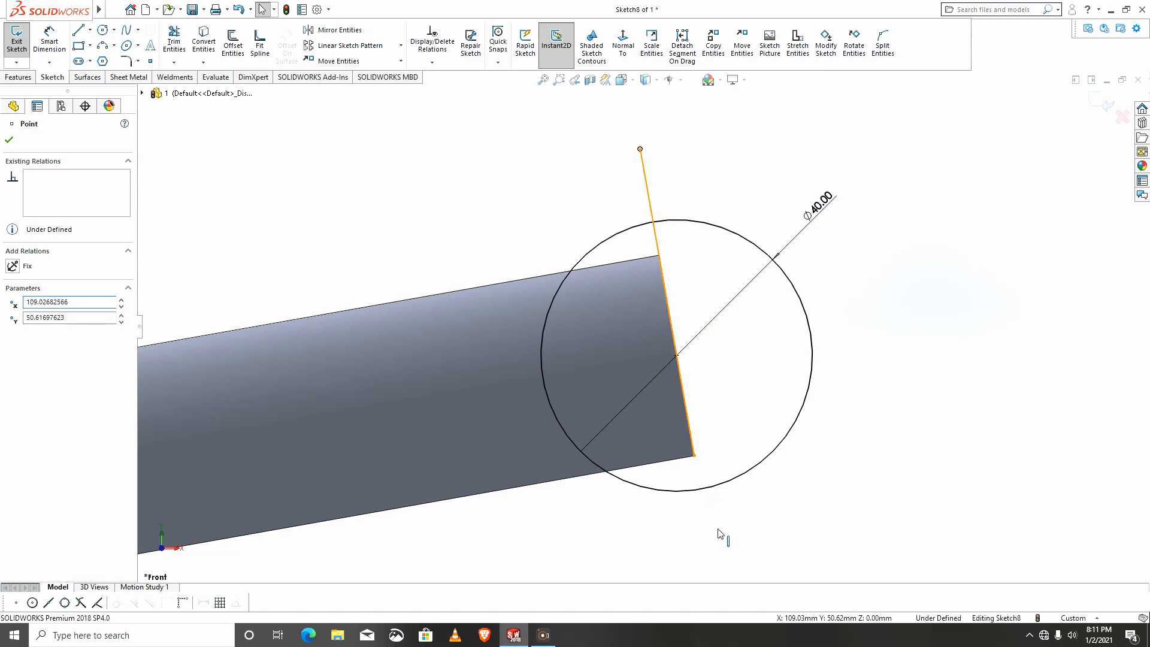
pyautogui.moveTo(695, 456); pyautogui.dragTo(710, 549)
pyautogui.click(458, 241)
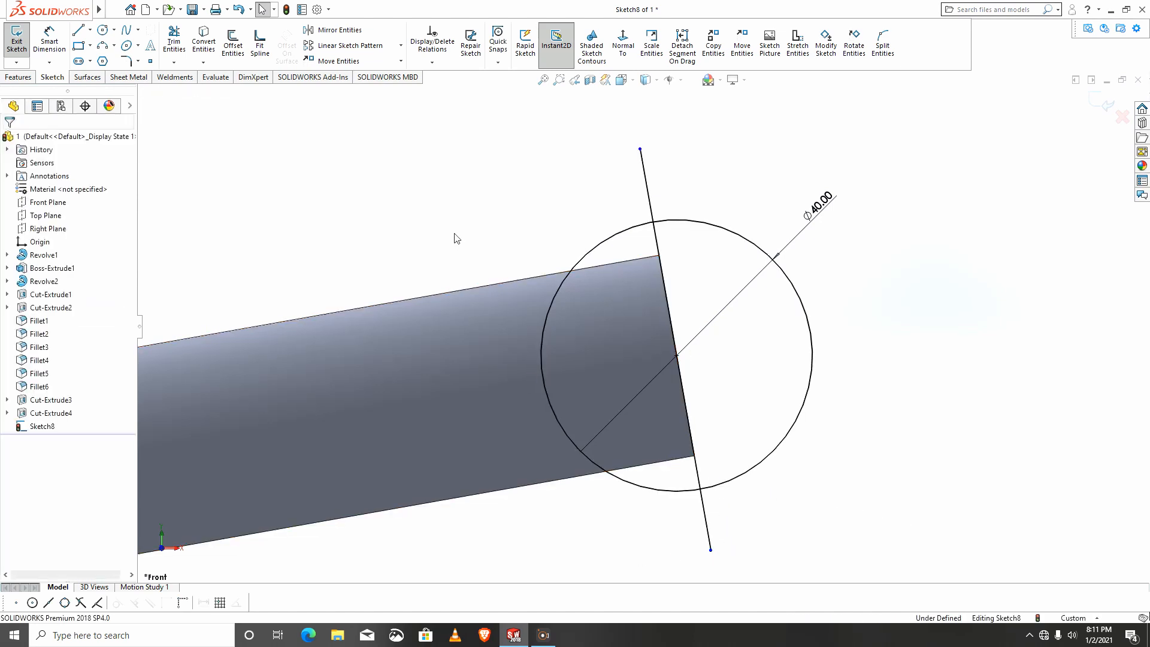
pyautogui.click(89, 31)
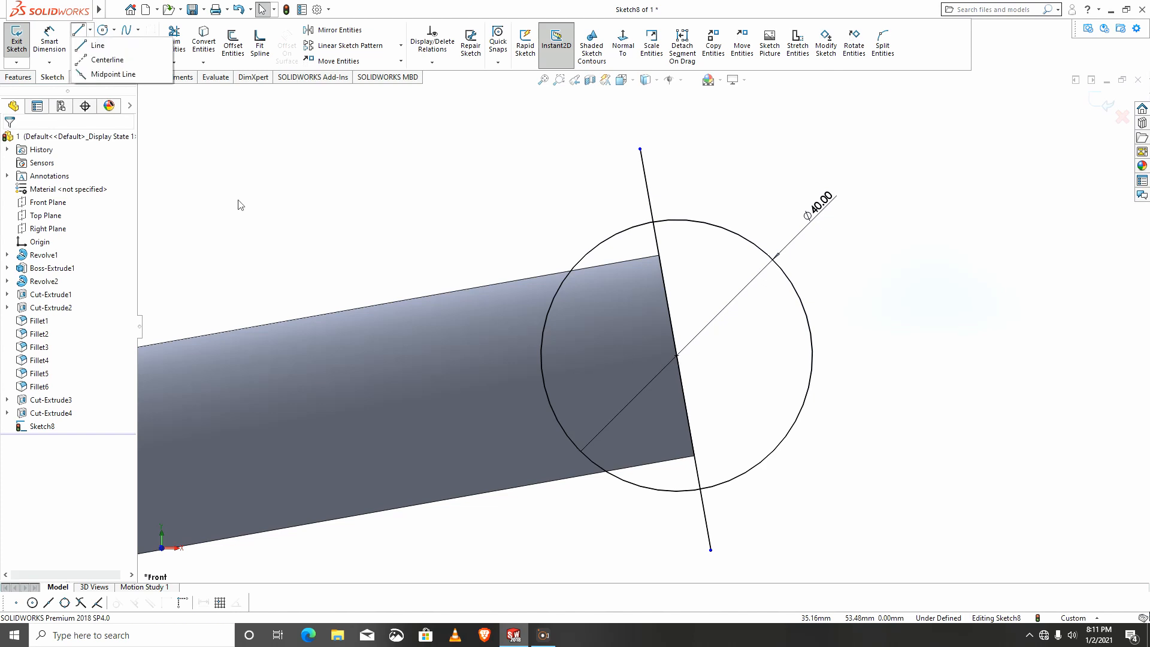
pyautogui.click(99, 59)
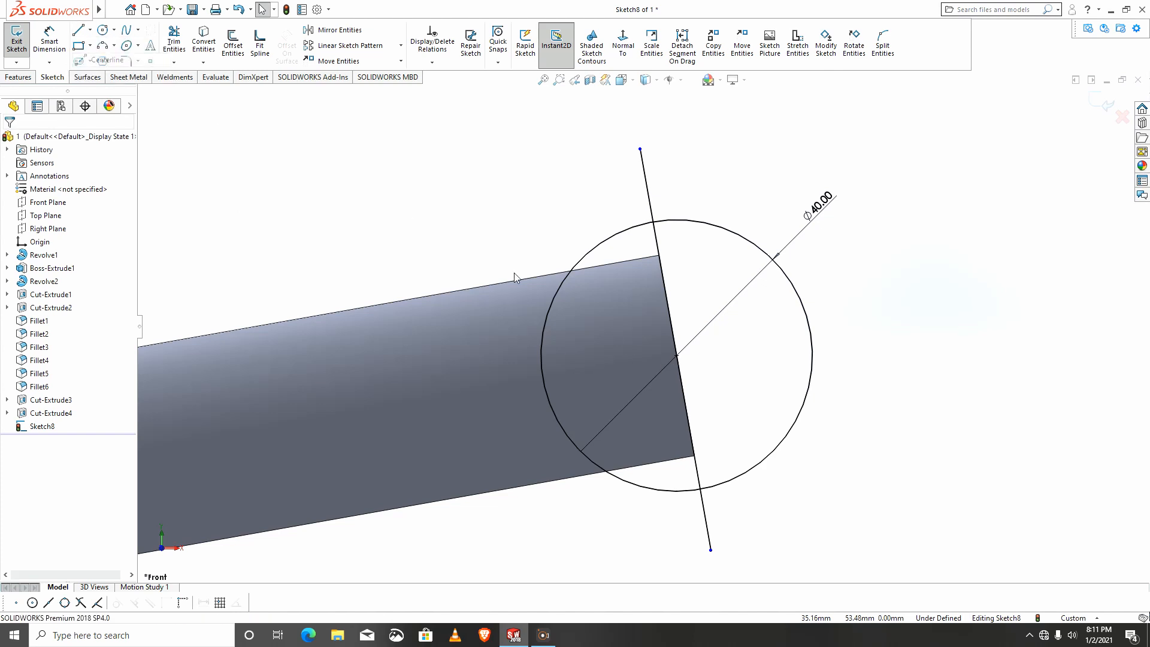
pyautogui.click(676, 356)
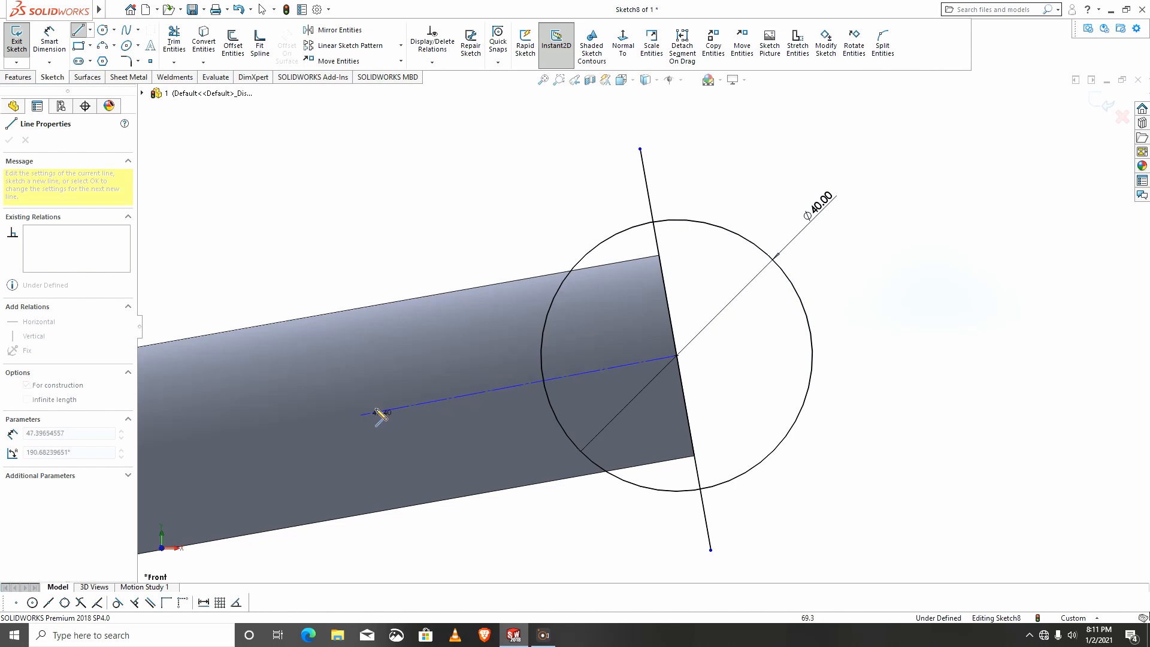
pyautogui.press('Escape')
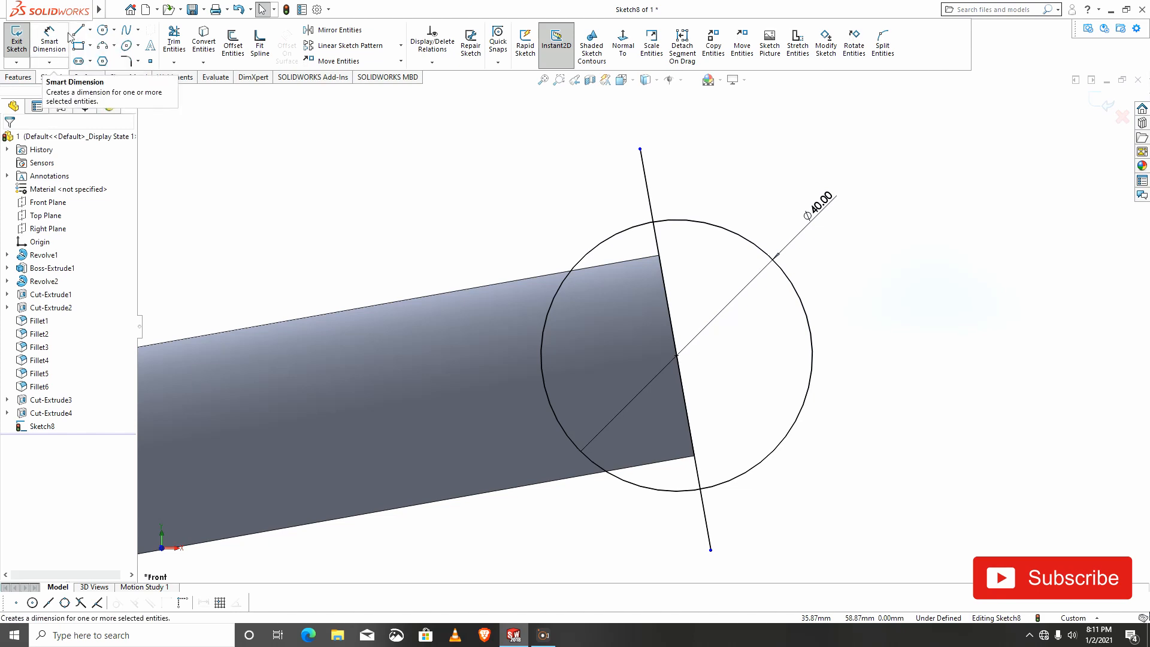
# Dimension the extended line along the tube's free end and set its length to 60 mm
pyautogui.click(62, 38)
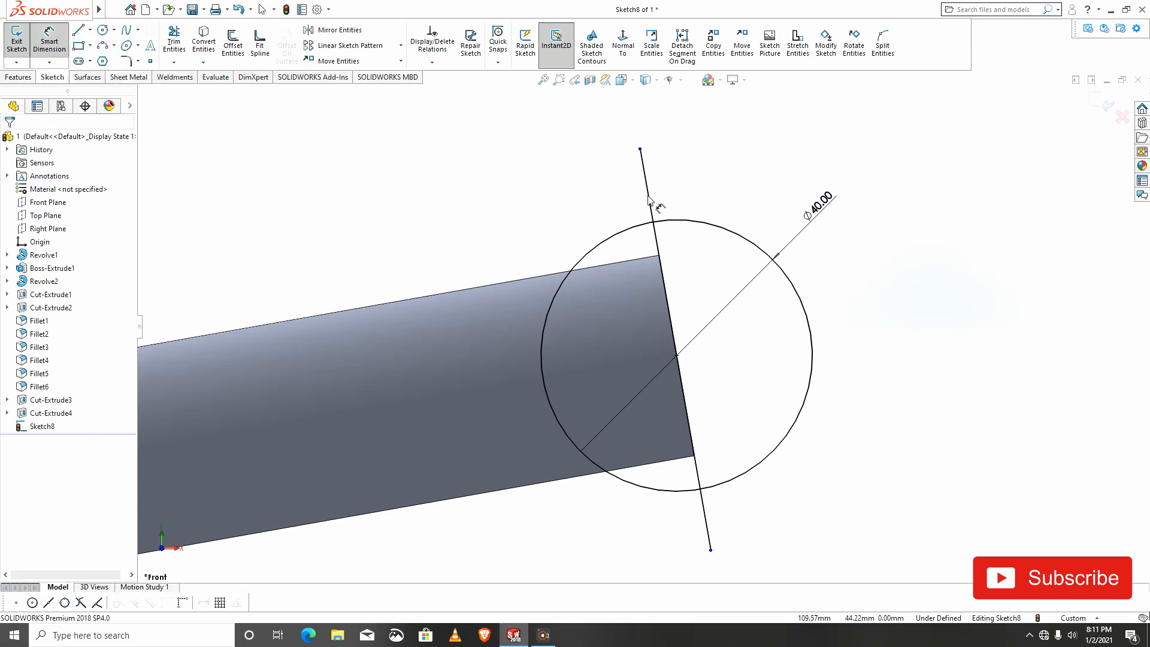
pyautogui.click(666, 295)
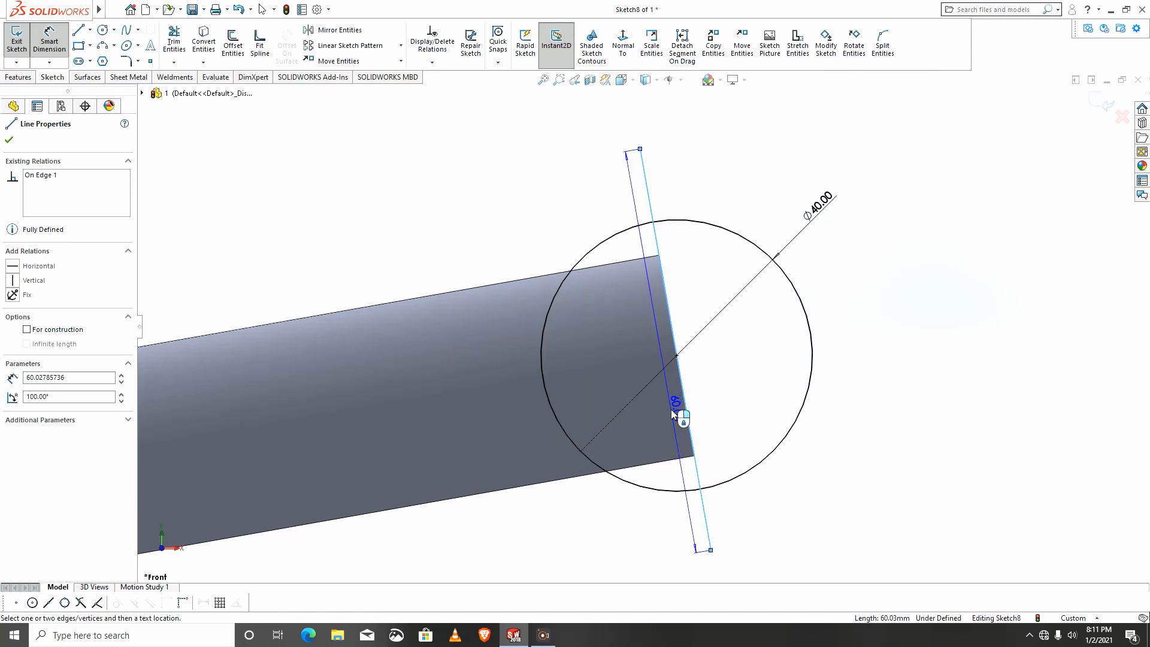
pyautogui.click(653, 463)
pyautogui.write('60')
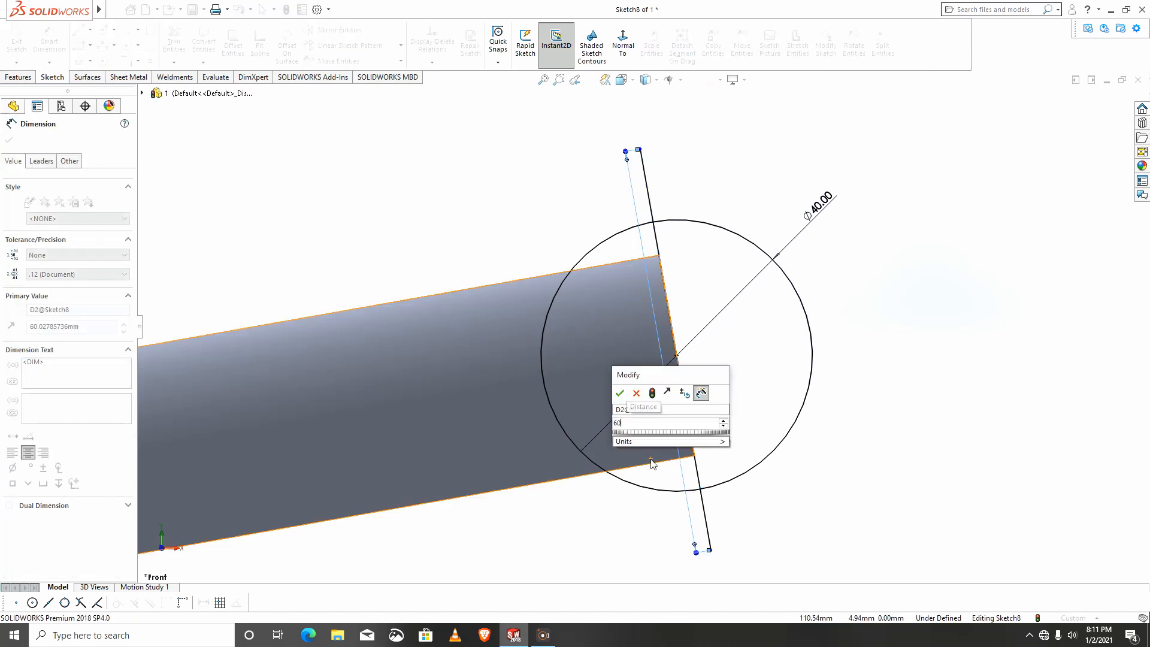
pyautogui.press('Return')
# Set the aligned distance between the circle's centre and the upper end of the 60 mm line to 30 mm
pyautogui.click(676, 355)
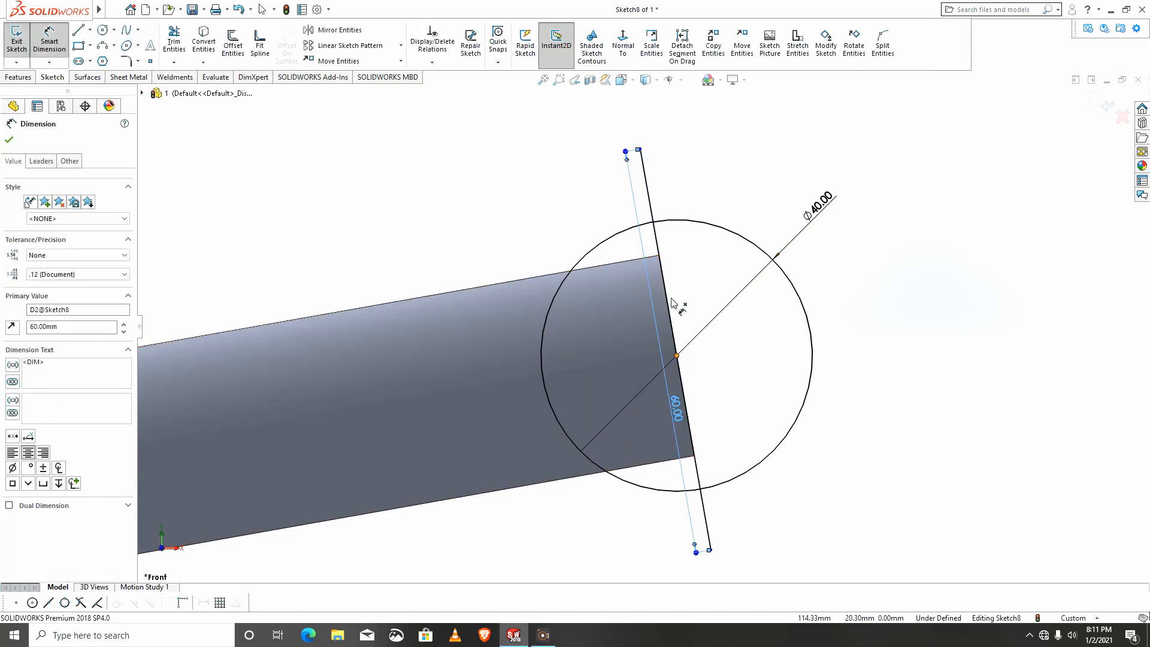
pyautogui.click(640, 149)
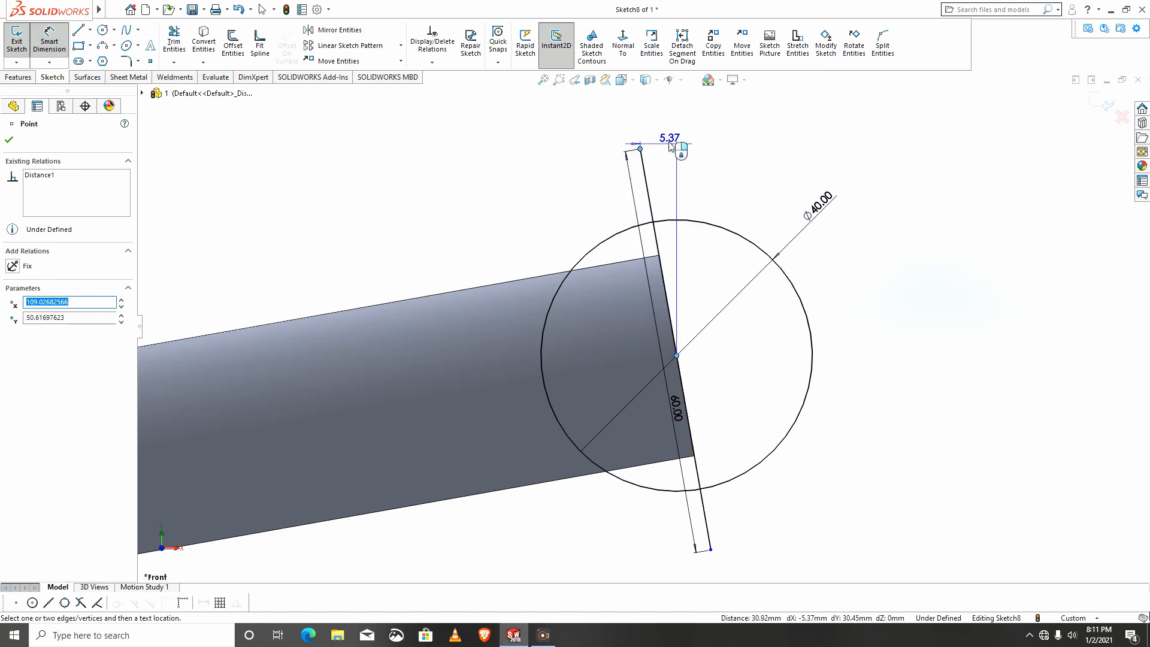
pyautogui.click(588, 139)
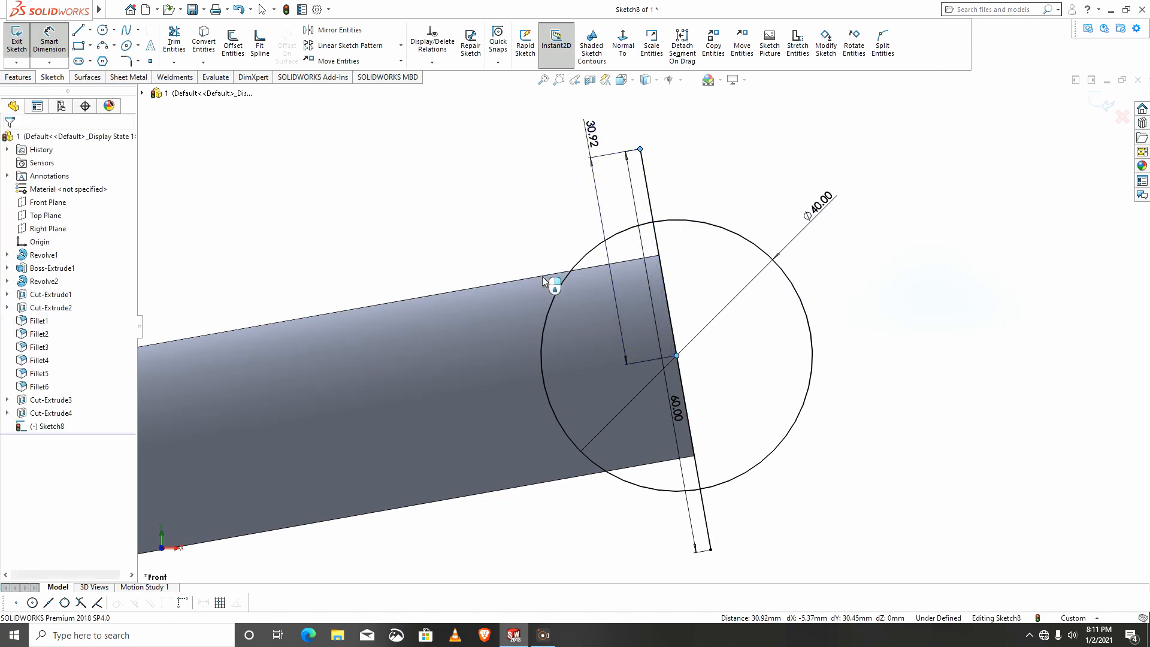
pyautogui.write('30')
pyautogui.press('Return')
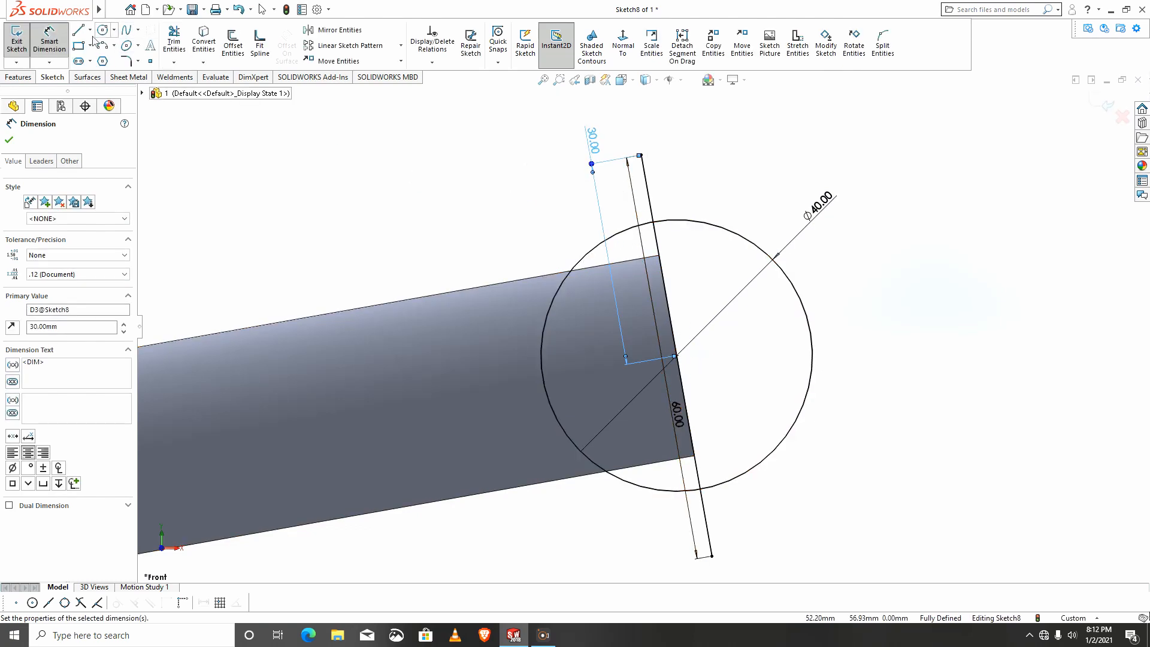
# Sketch a perpendicular line about 7.4 mm long from the 60 mm line's upper end, followed by a slanted line down to the circle
pyautogui.click(78, 30)
pyautogui.click(639, 156)
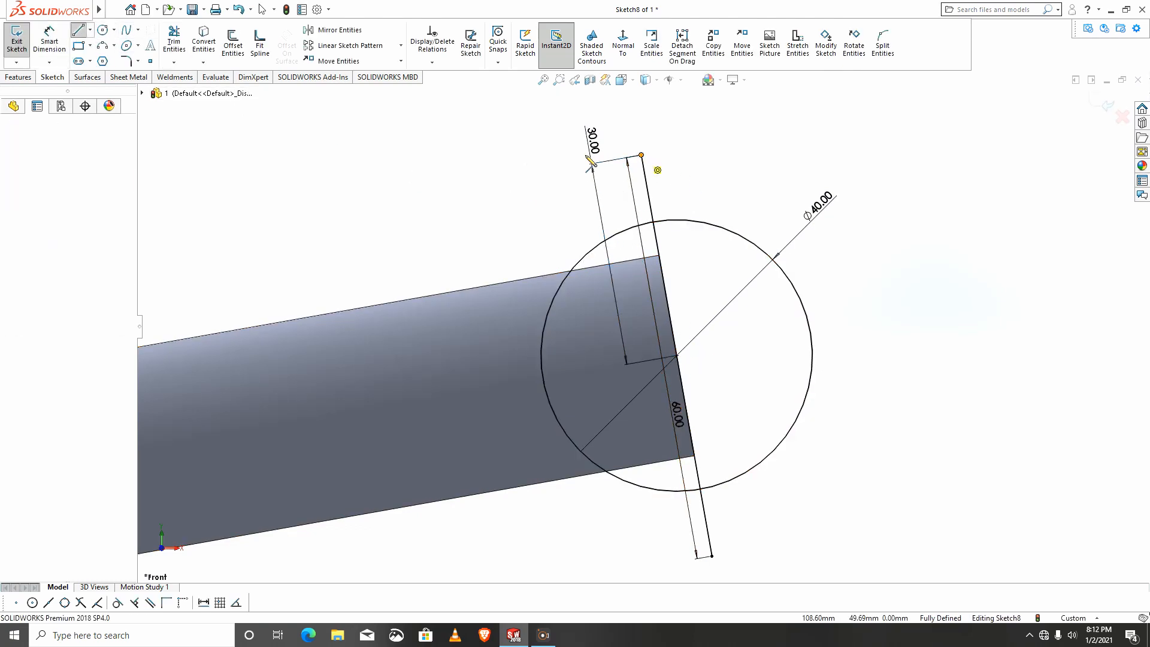
pyautogui.scroll(-2, 586, 154)
pyautogui.scroll(-1, 593, 169)
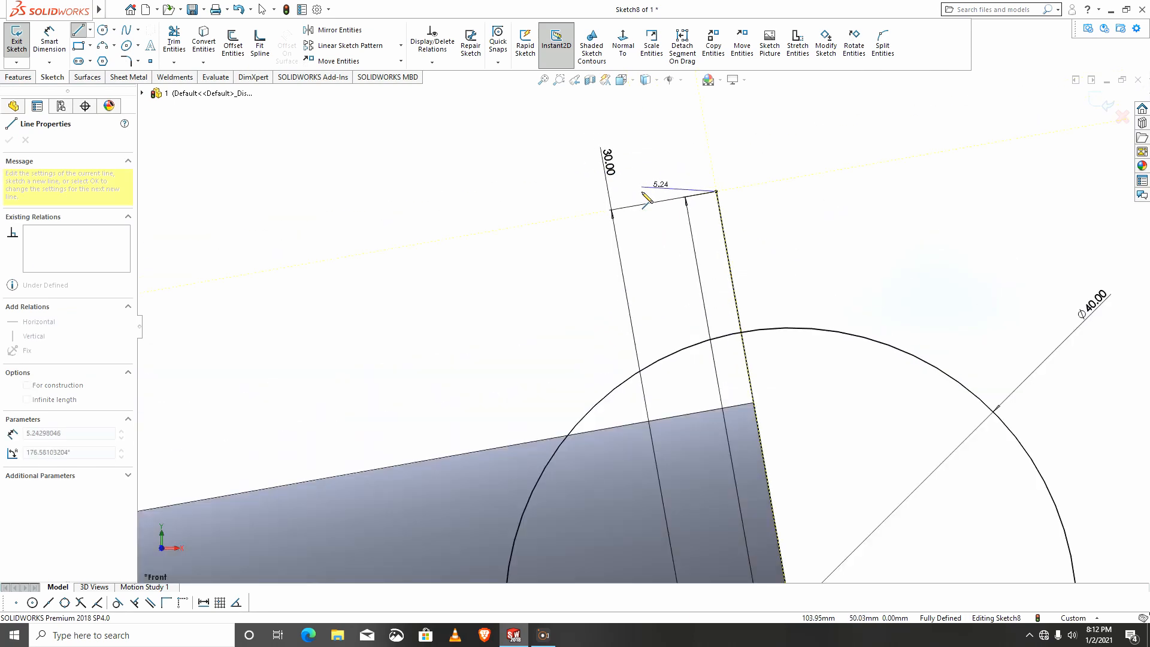
pyautogui.click(612, 210)
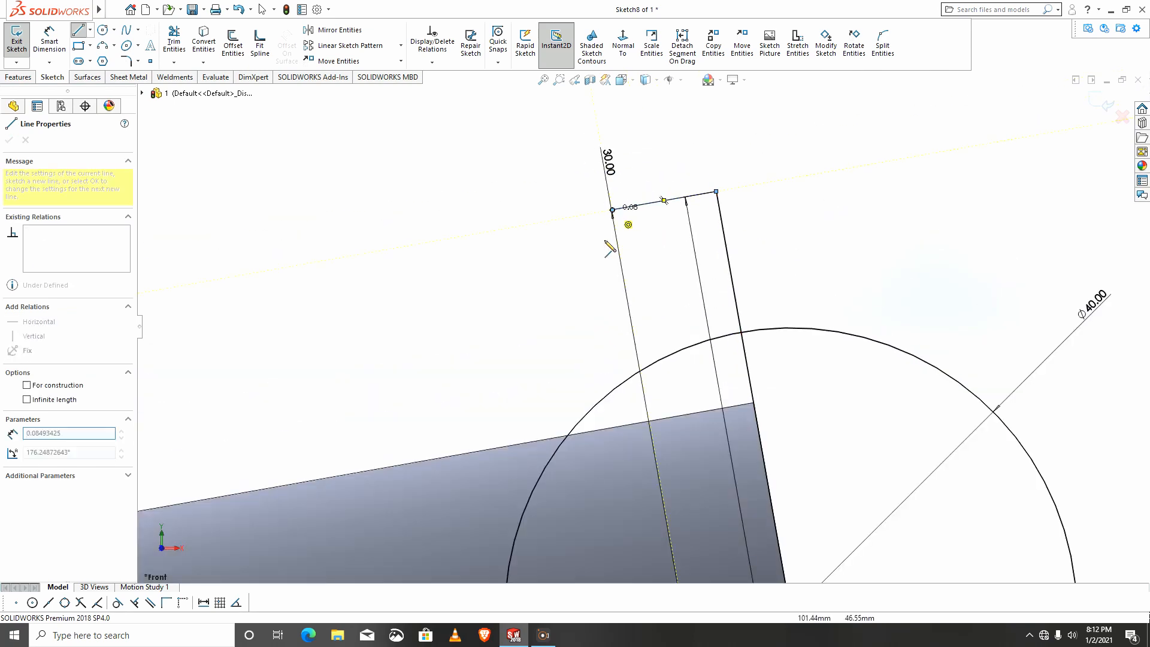
pyautogui.click(588, 413)
pyautogui.press('Escape')
pyautogui.scroll(5, 681, 378)
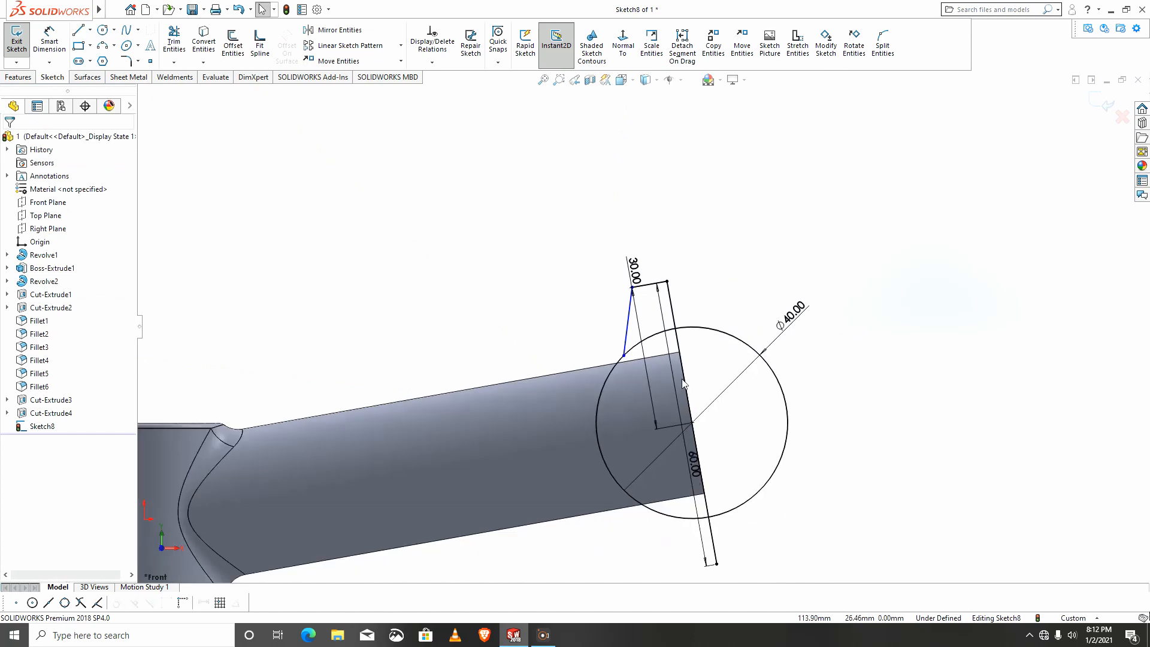
# Move the 30 mm and 60 mm dimensions away from the clamp profile, out over the tube
pyautogui.moveTo(641, 324); pyautogui.dragTo(513, 323)
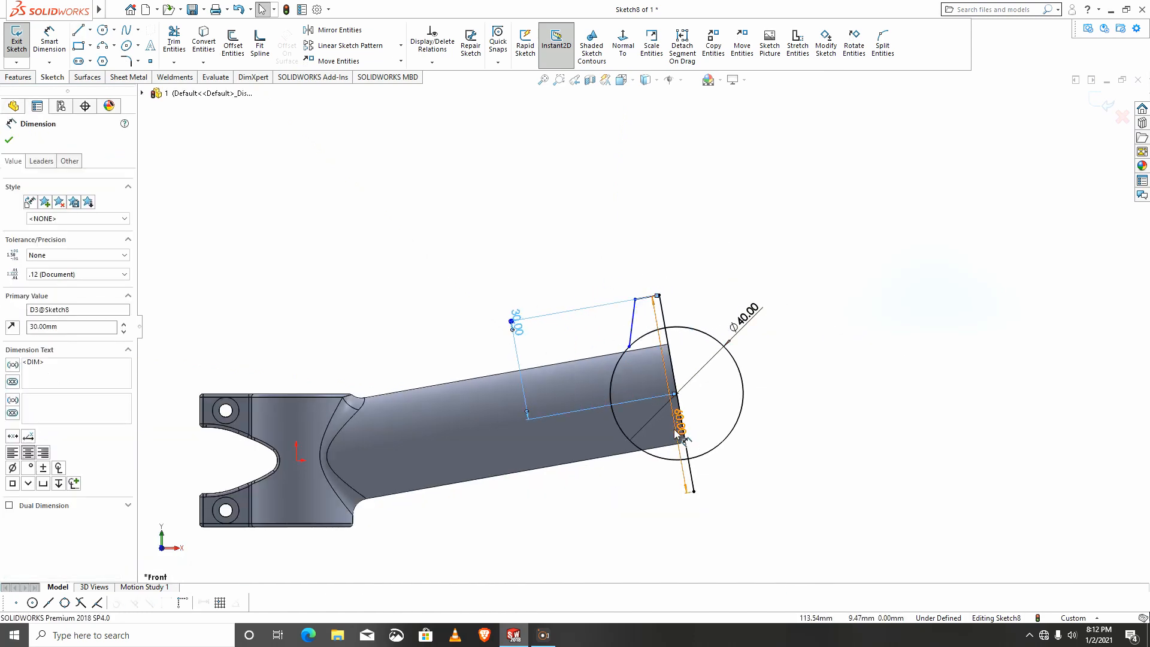
pyautogui.moveTo(681, 422); pyautogui.dragTo(488, 452)
pyautogui.scroll(-5, 650, 399)
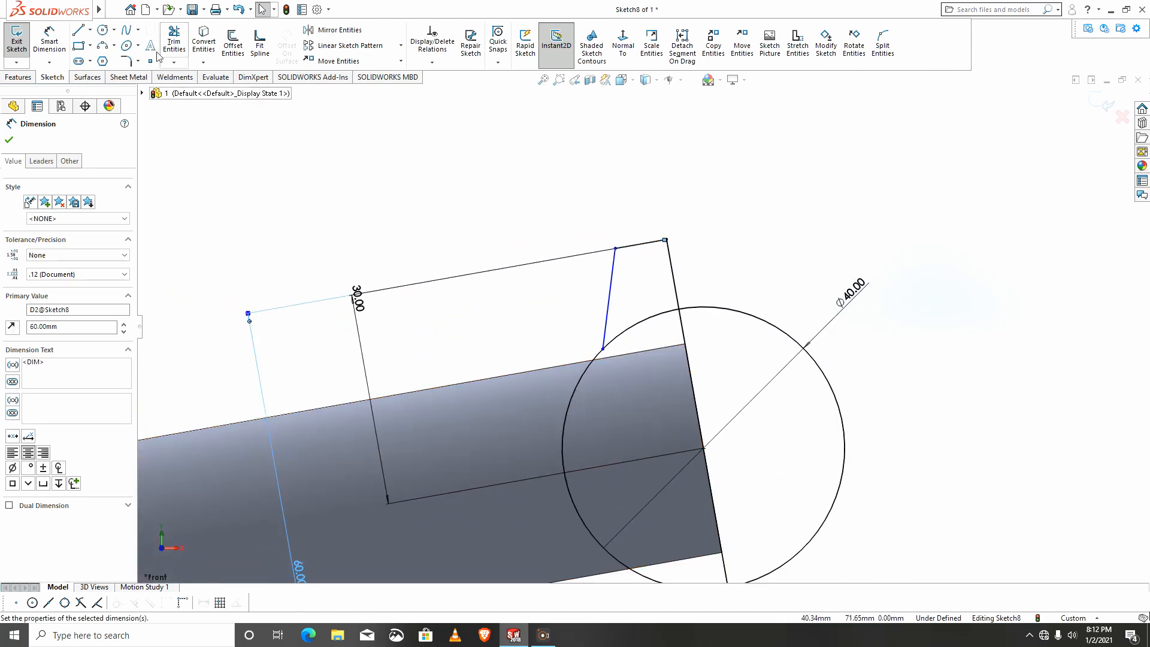
# Set the length of the short perpendicular line at the profile's upper end to 7 mm
pyautogui.click(49, 40)
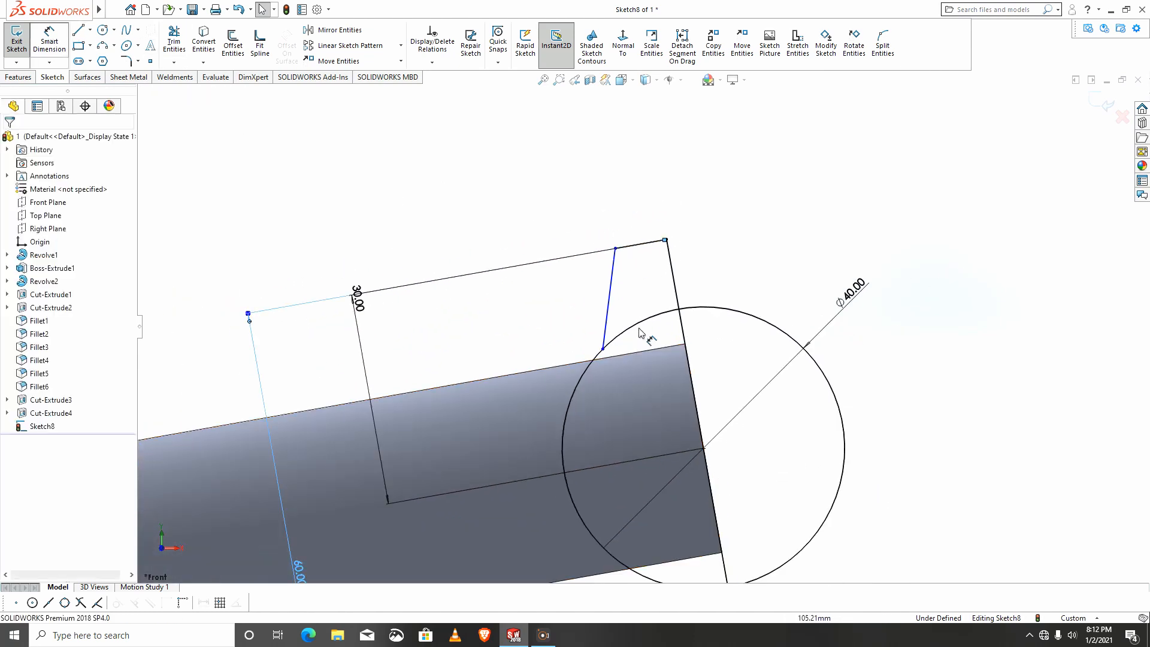
pyautogui.click(640, 248)
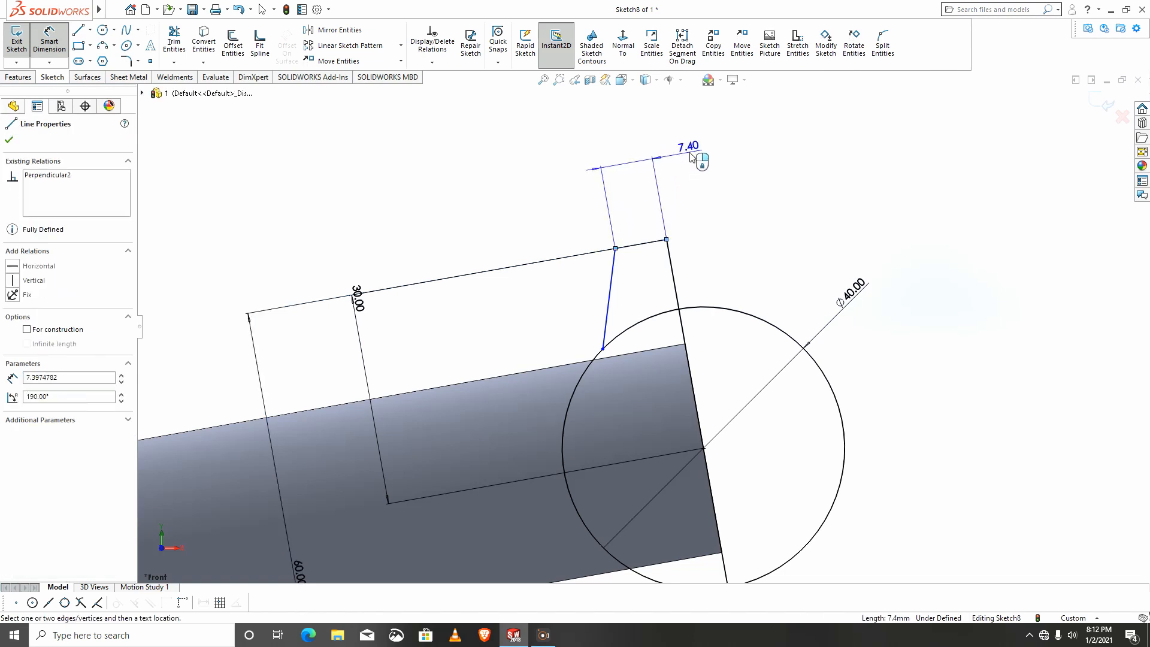
pyautogui.click(692, 157)
pyautogui.write('7')
pyautogui.press('Return')
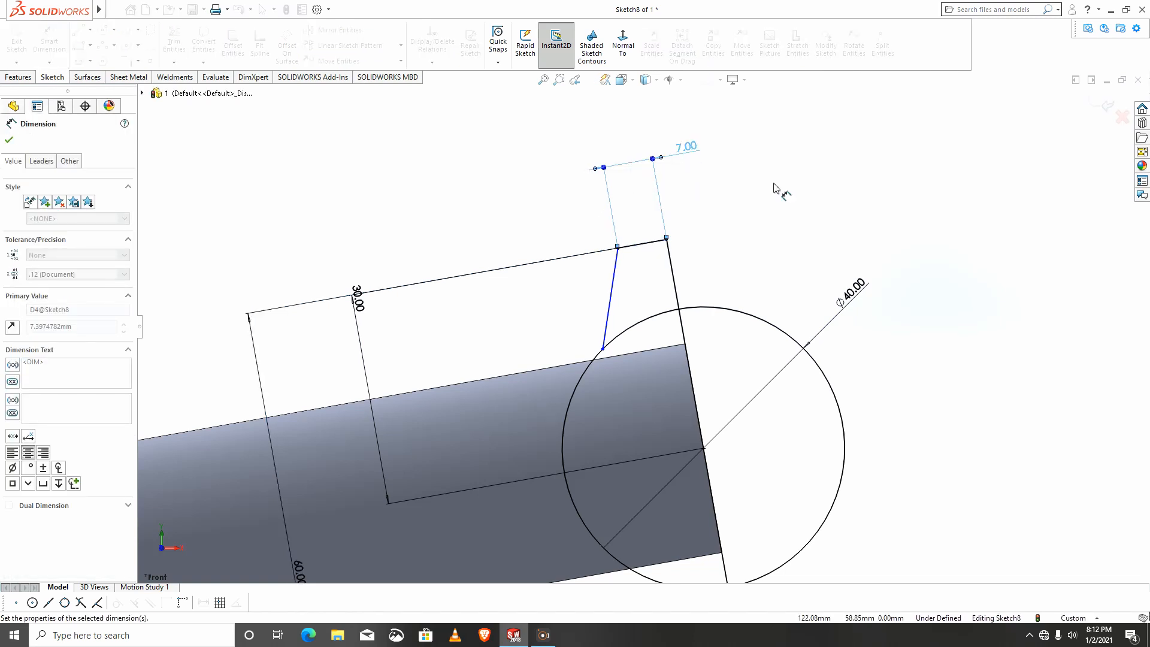
# Set the angle between the upper 7 mm line and the line running down to the circle to 100°
pyautogui.scroll(1, 704, 423)
pyautogui.scroll(3, 609, 246)
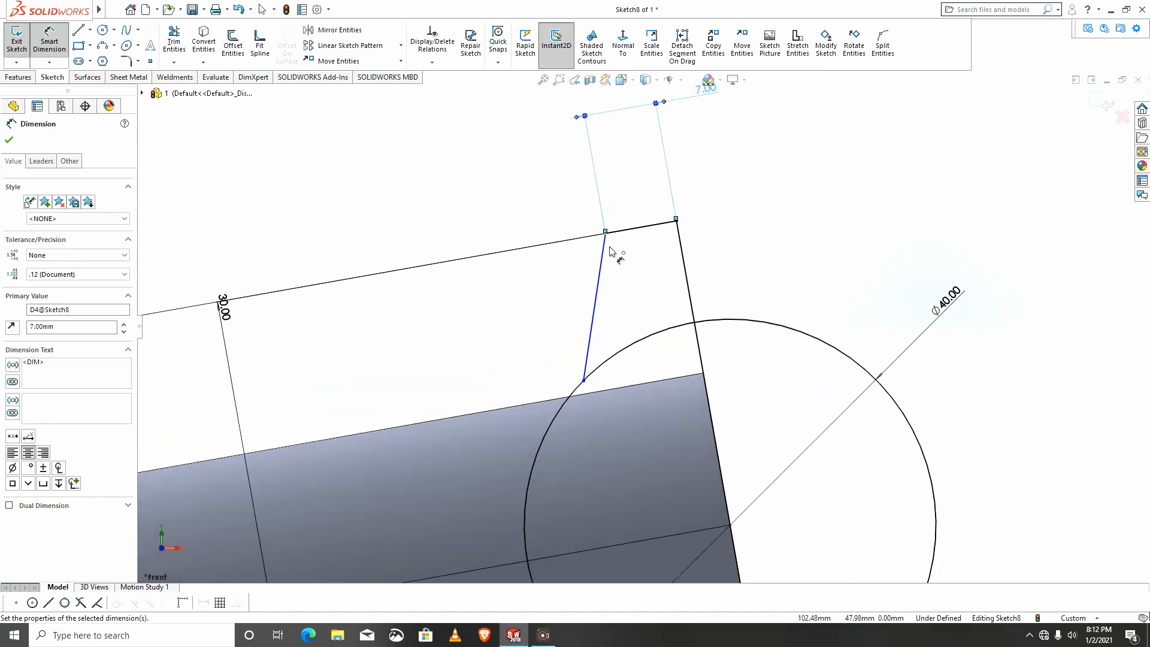
pyautogui.click(605, 264)
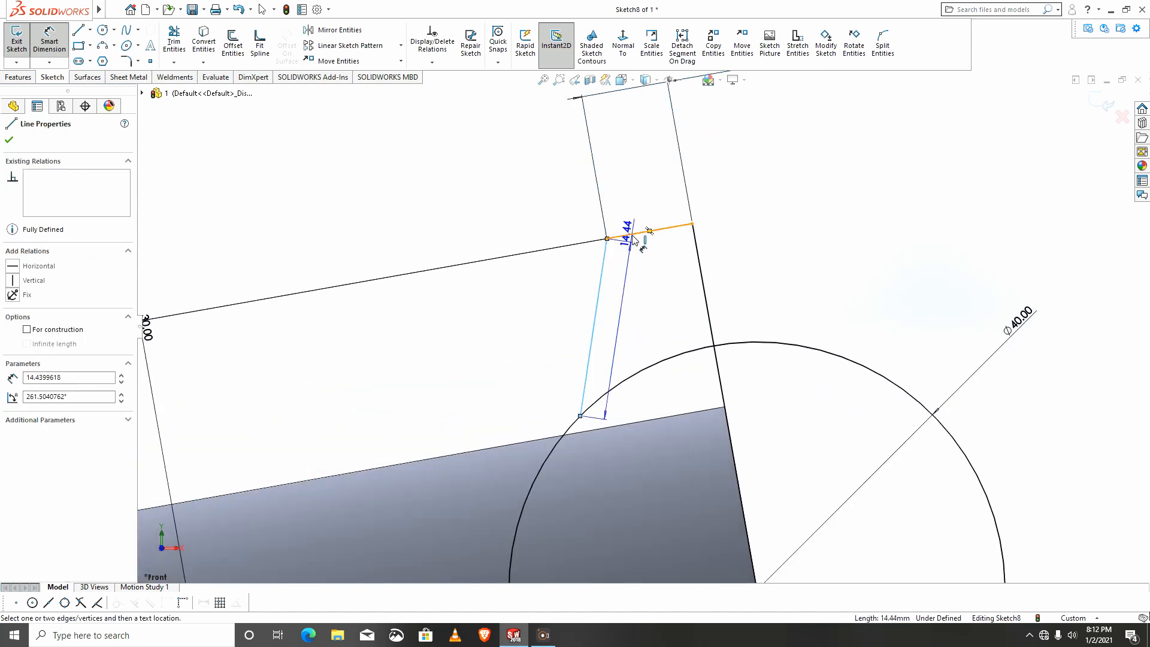
pyautogui.click(641, 233)
pyautogui.click(644, 305)
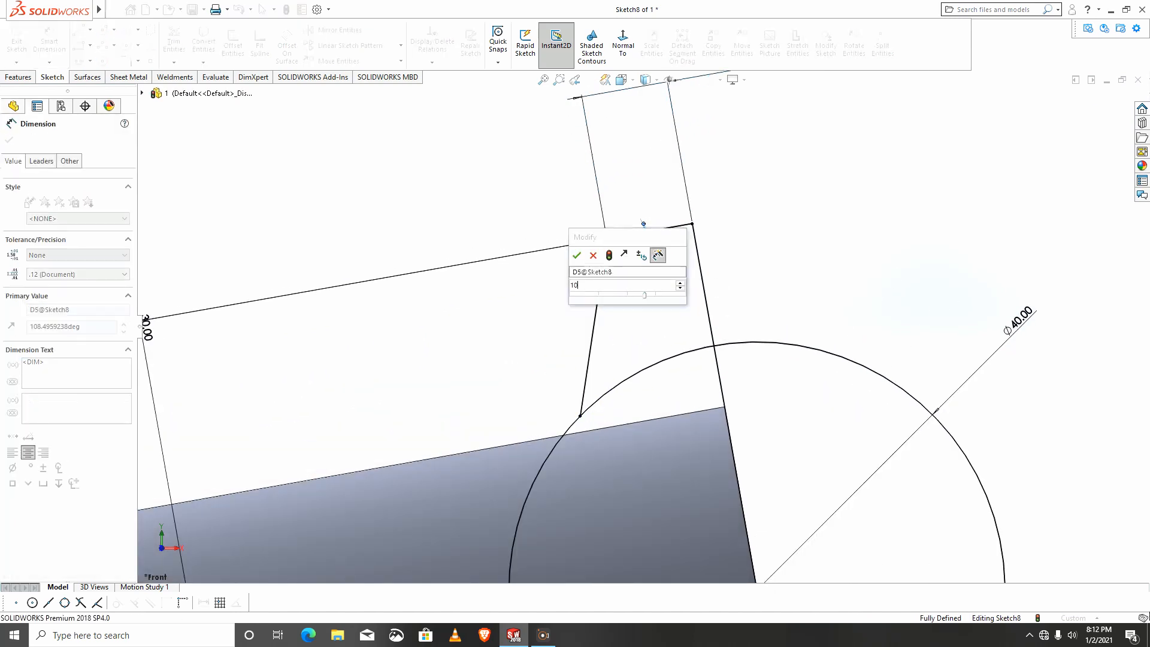
pyautogui.write('100')
pyautogui.press('Return')
# Sketch a perpendicular line about 8.3 mm long from the 60 mm line's lower end, followed by a slanted line up to the circle
pyautogui.scroll(-5, 655, 355)
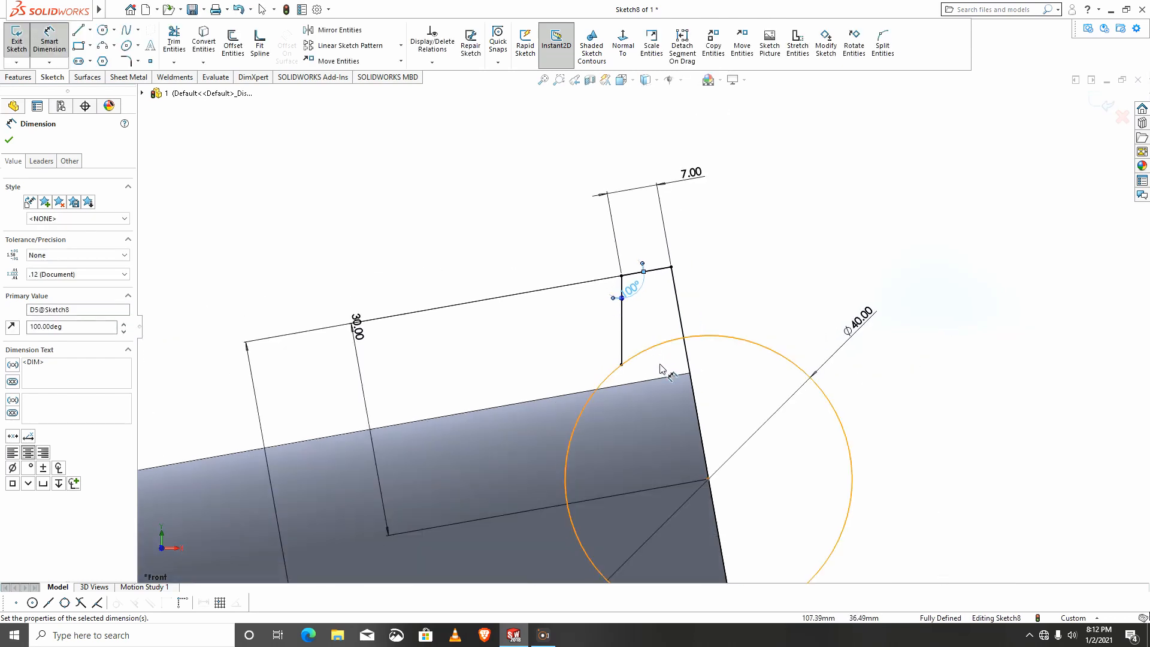
pyautogui.scroll(2, 295, 256)
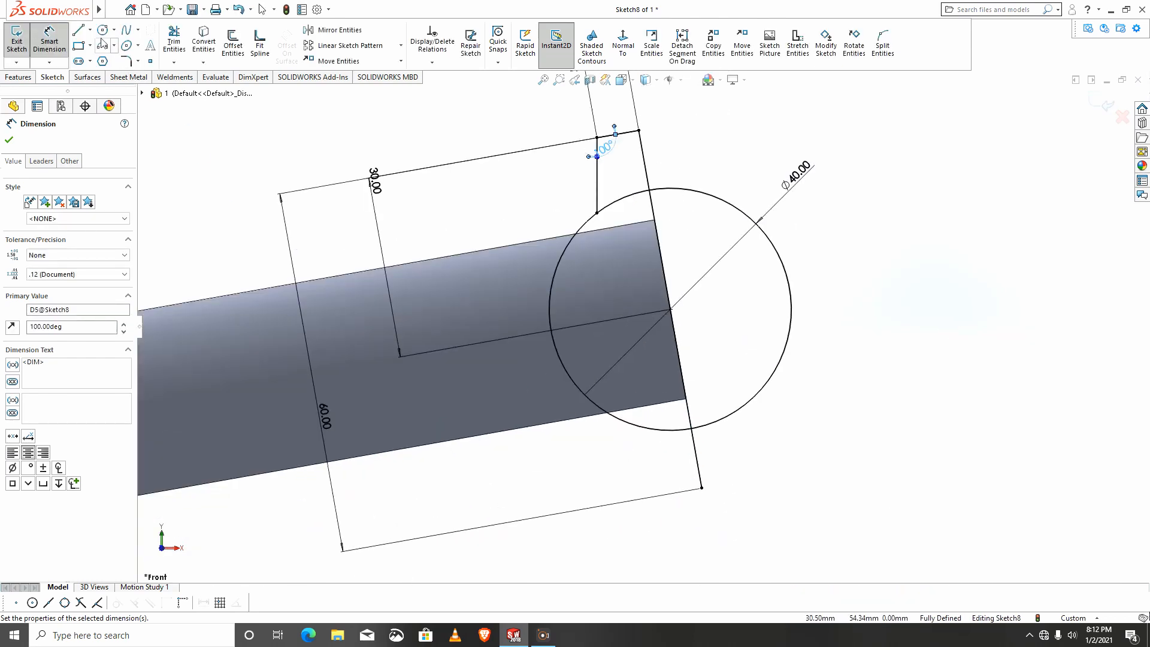
pyautogui.click(79, 31)
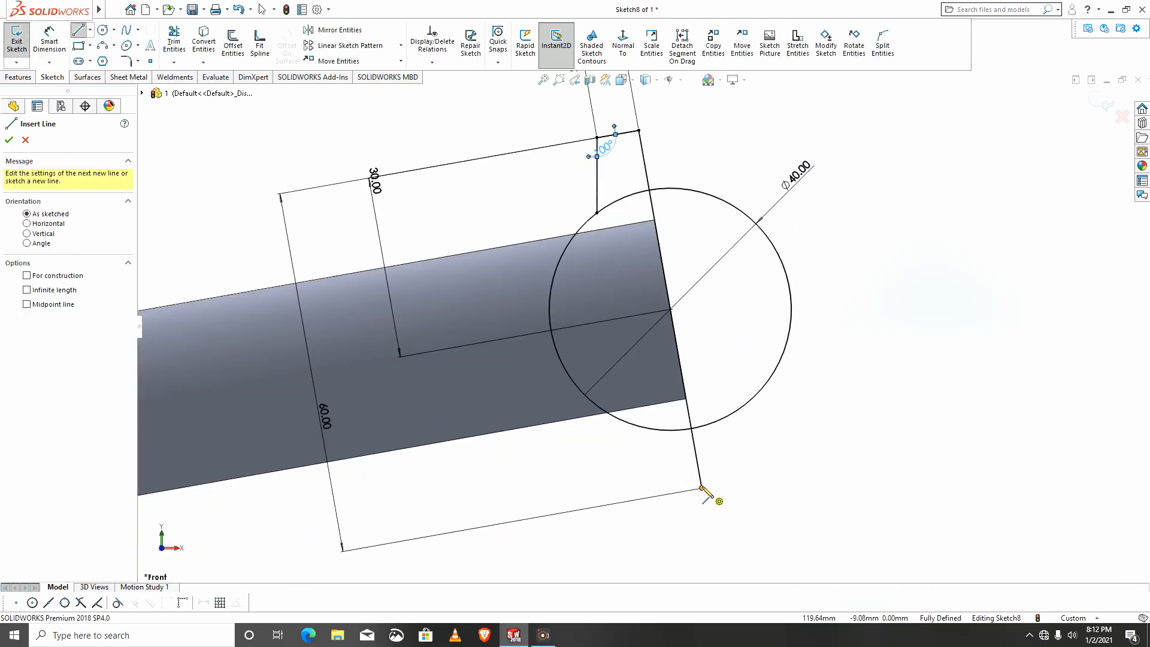
pyautogui.click(702, 488)
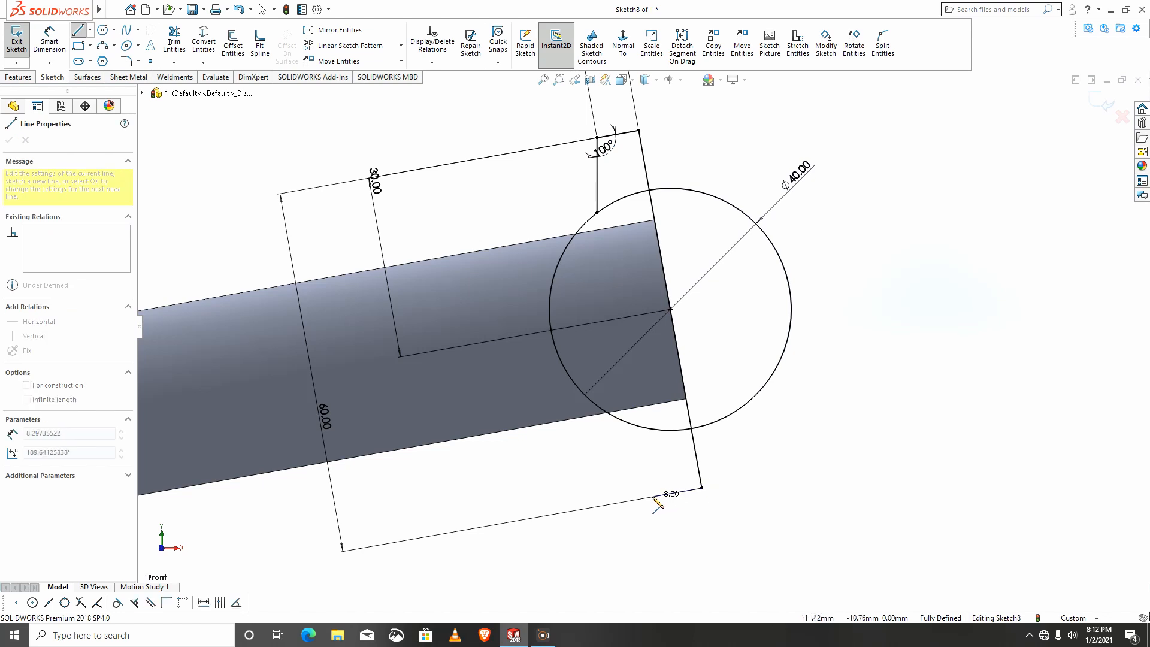
pyautogui.click(652, 496)
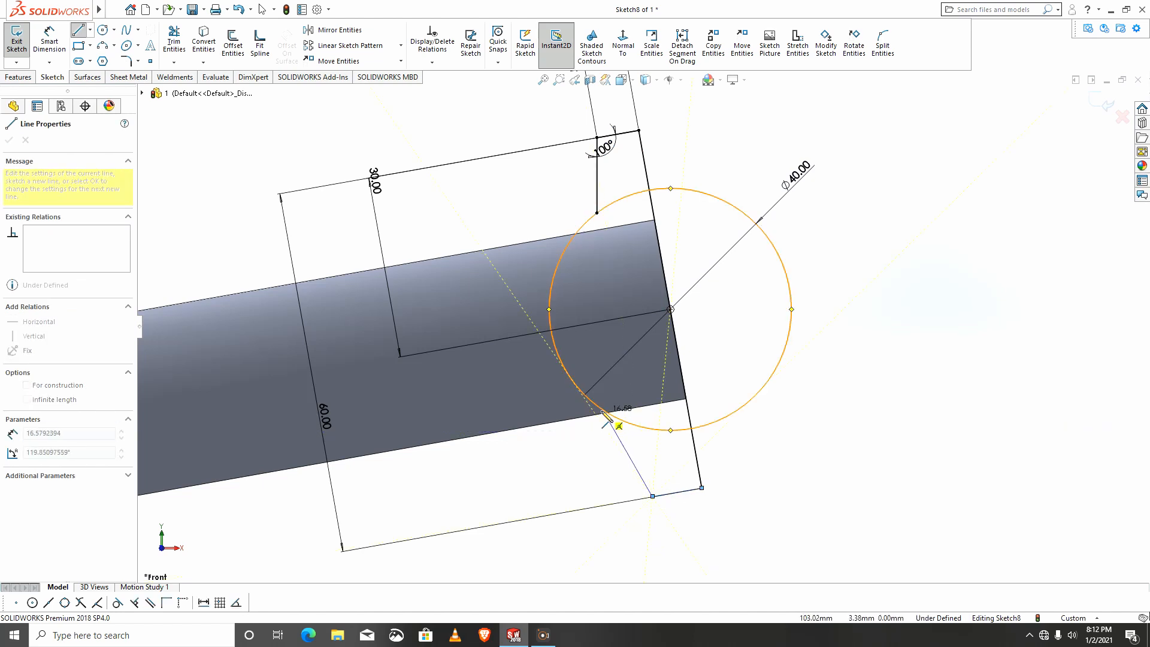
pyautogui.click(602, 410)
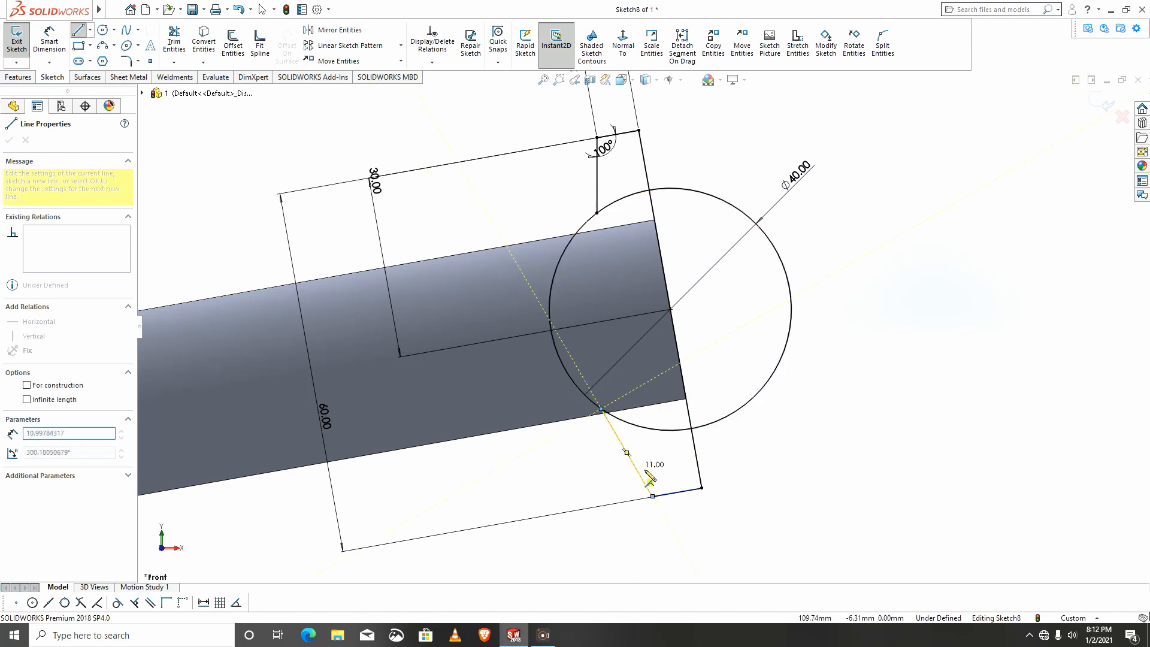
pyautogui.press('Escape')
pyautogui.press('Escape')
# Set the length of the short perpendicular line at the profile's lower end to 7 mm
pyautogui.click(50, 41)
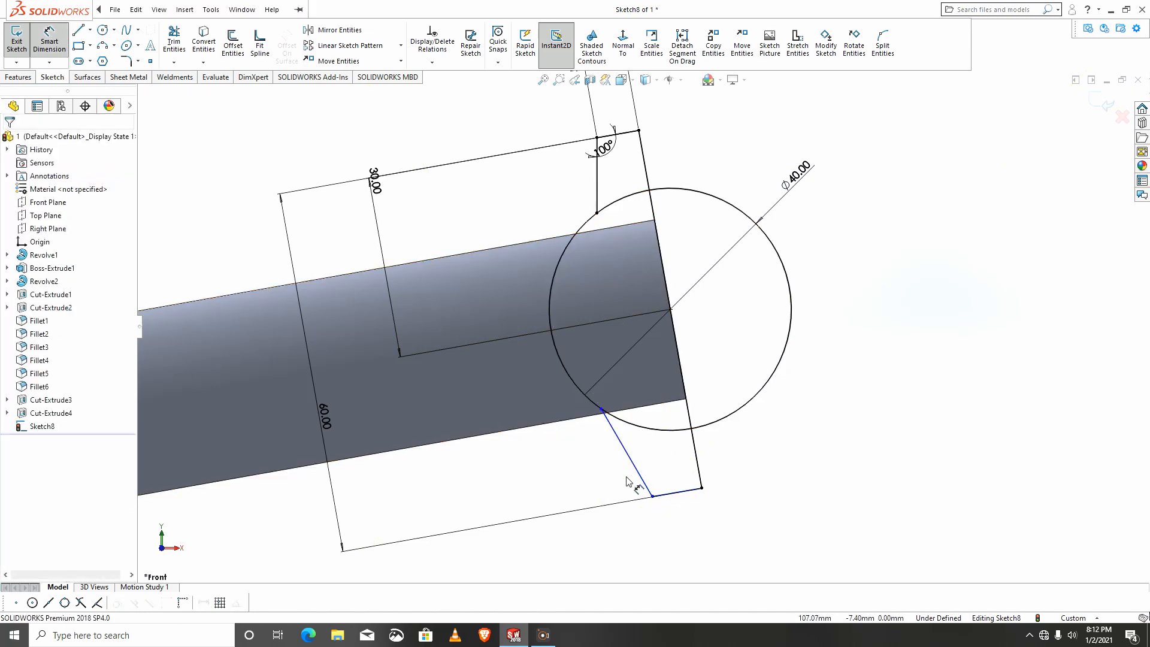
pyautogui.scroll(-3, 698, 497)
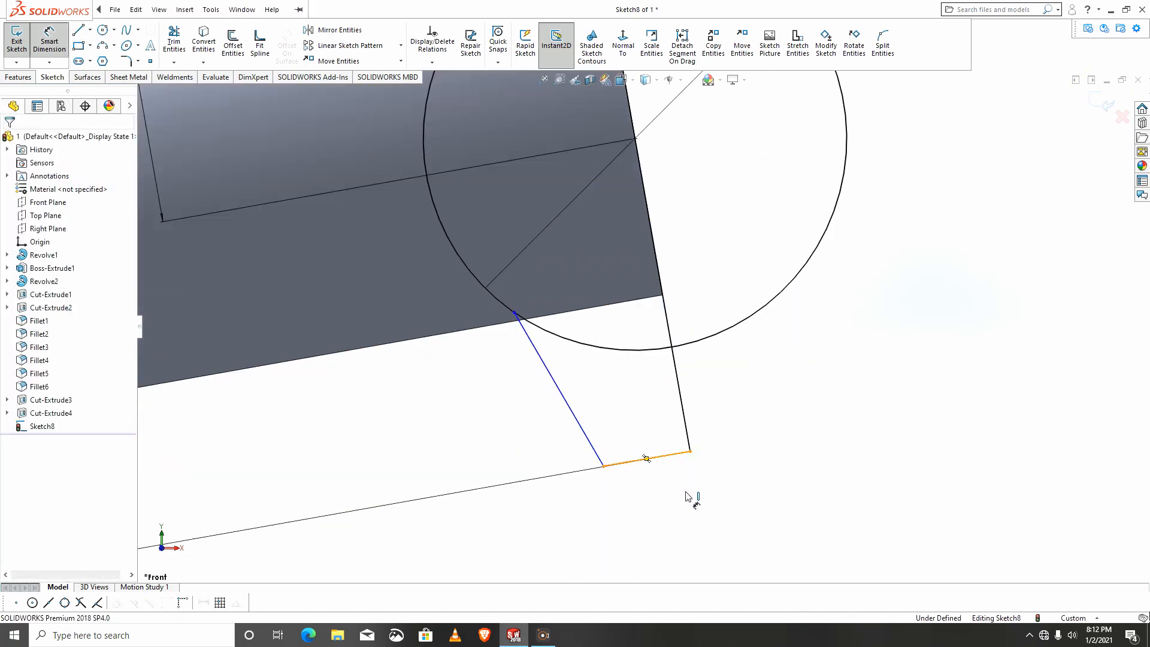
pyautogui.click(647, 458)
pyautogui.click(521, 498)
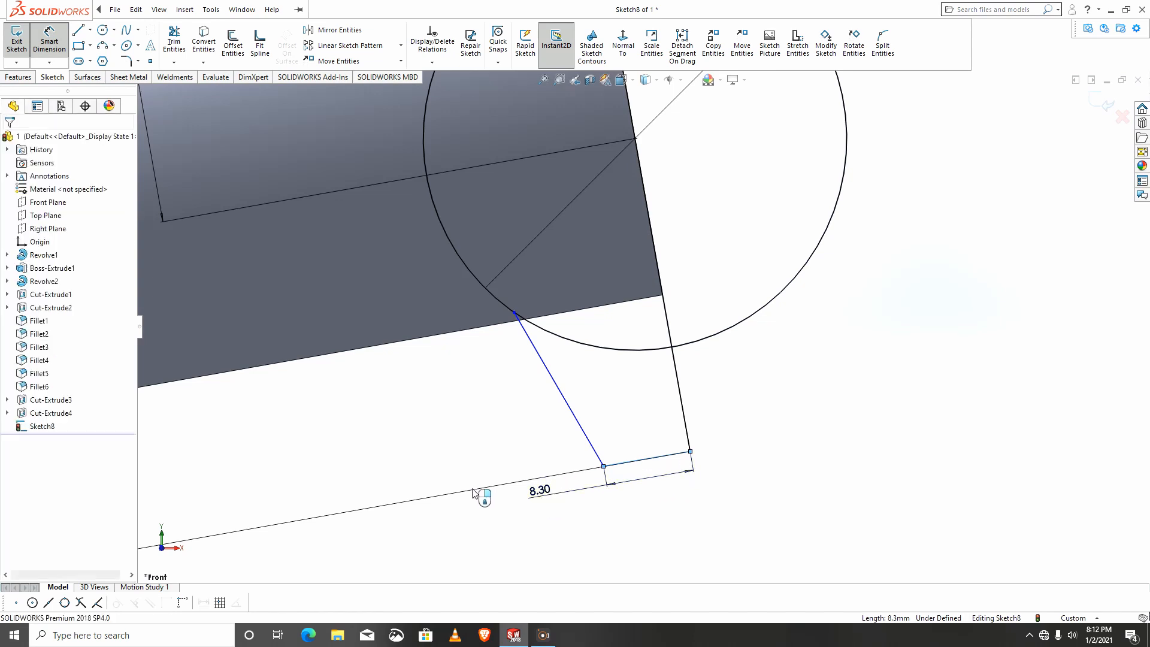
pyautogui.write('7')
pyautogui.press('Return')
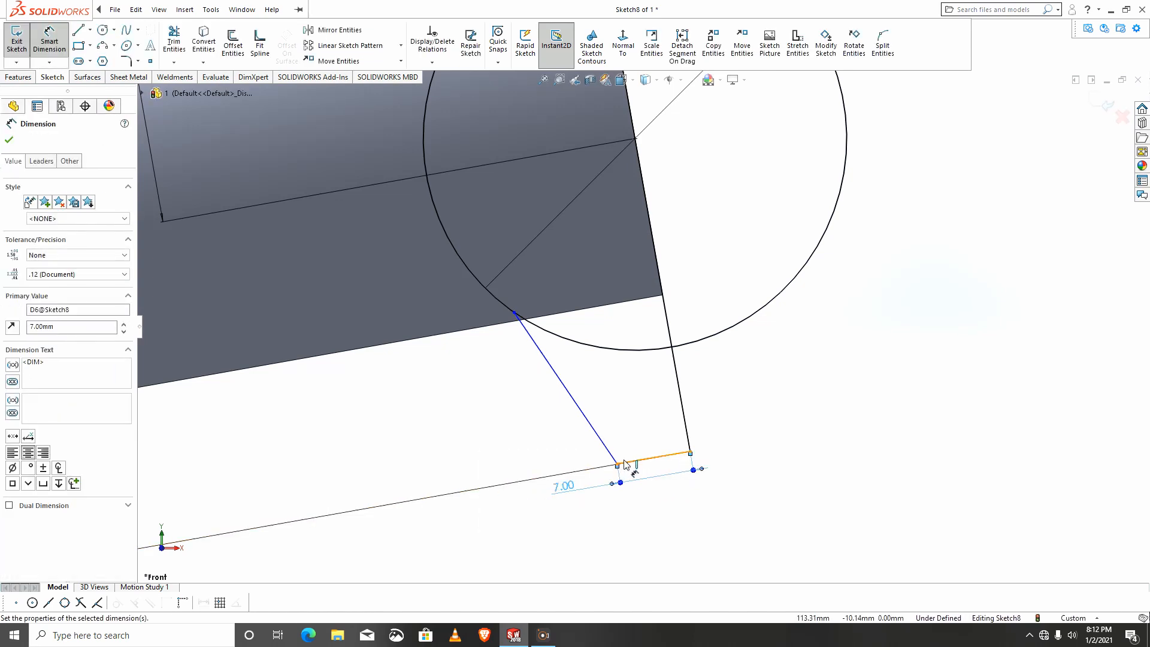
# Set the angle between the lower 7 mm line and the slanted line running up to the circle to 100°
pyautogui.click(611, 455)
pyautogui.click(625, 461)
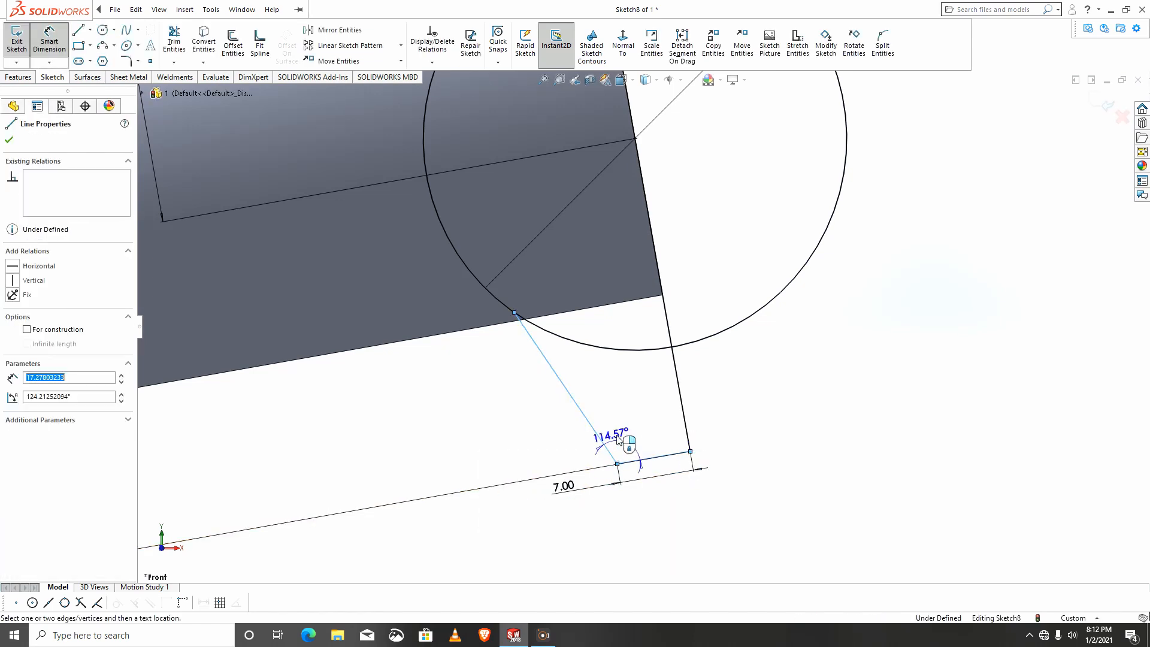
pyautogui.click(617, 433)
pyautogui.write('100')
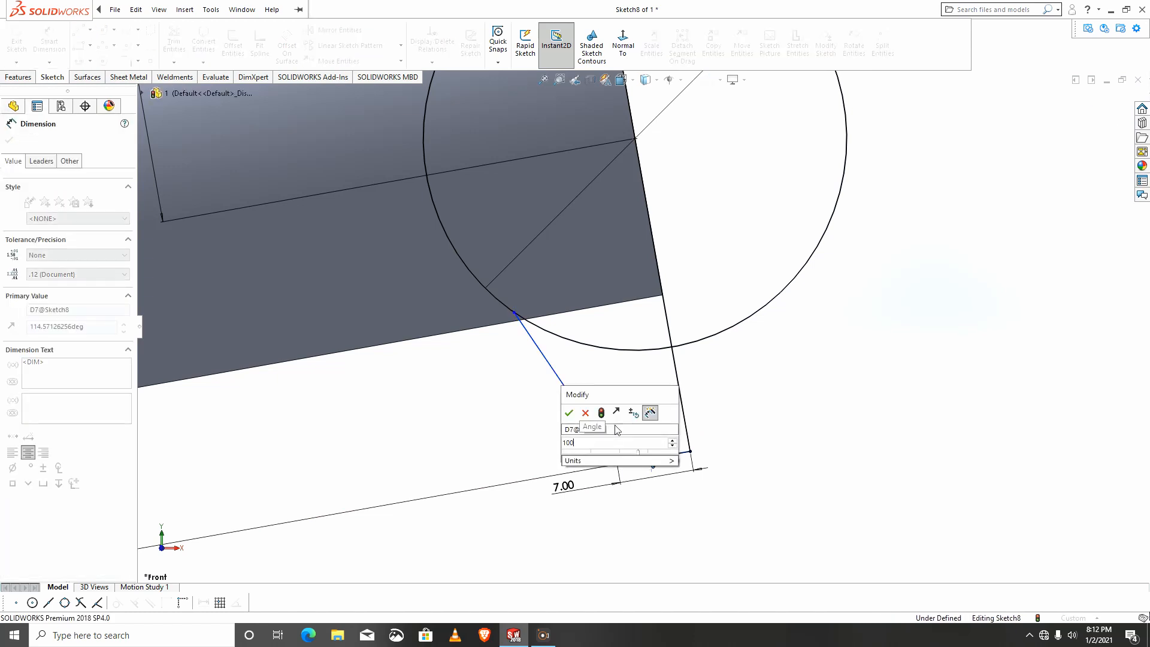
pyautogui.press('Return')
pyautogui.scroll(3, 638, 405)
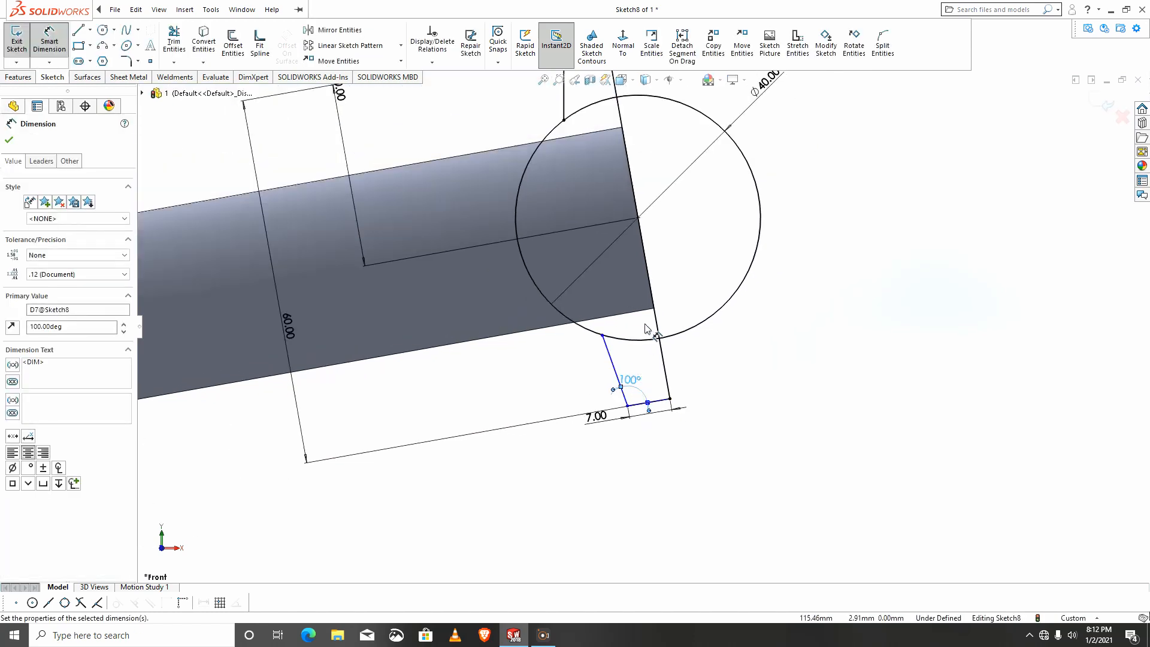
pyautogui.scroll(3, 647, 328)
pyautogui.scroll(-3, 650, 332)
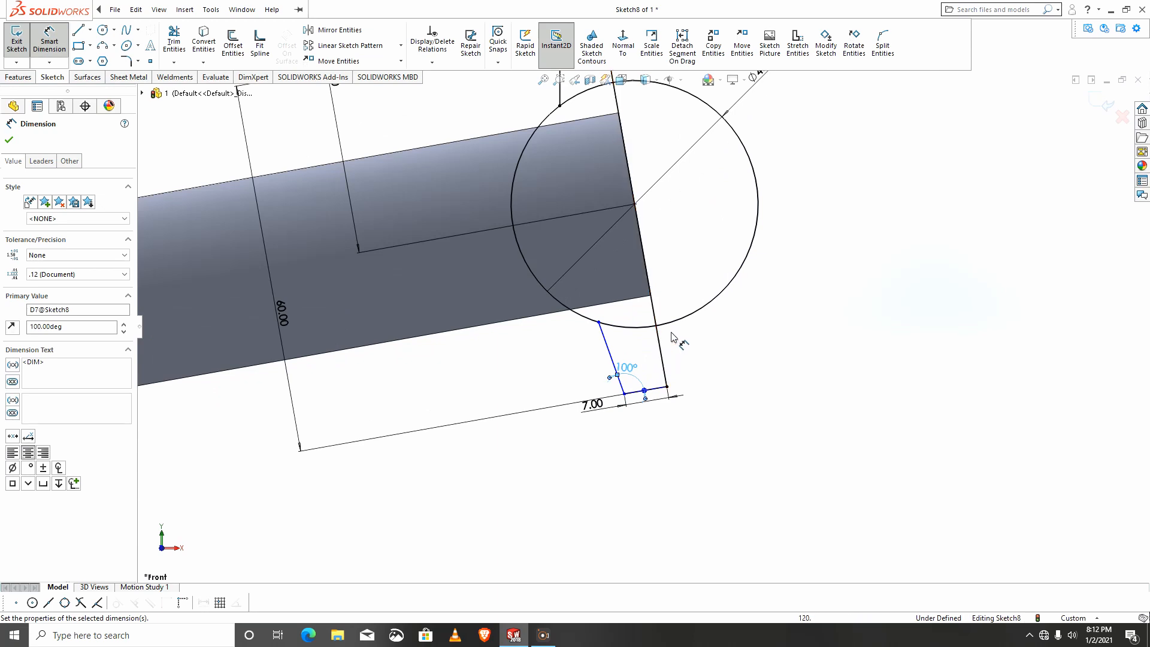
pyautogui.scroll(-2, 644, 336)
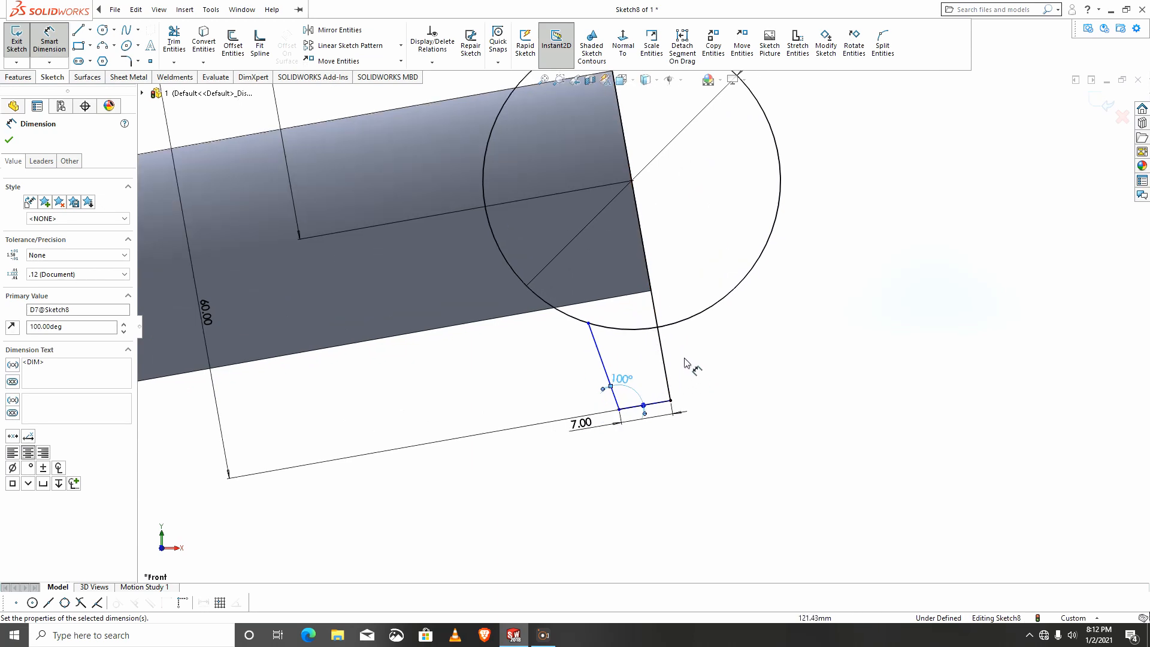
pyautogui.scroll(4, 685, 362)
pyautogui.moveTo(670, 375)
pyautogui.mouseDown(button='middle')
pyautogui.moveTo(652, 379)
pyautogui.moveTo(696, 360)
pyautogui.moveTo(663, 383)
pyautogui.moveTo(671, 357)
pyautogui.mouseUp(button='middle')
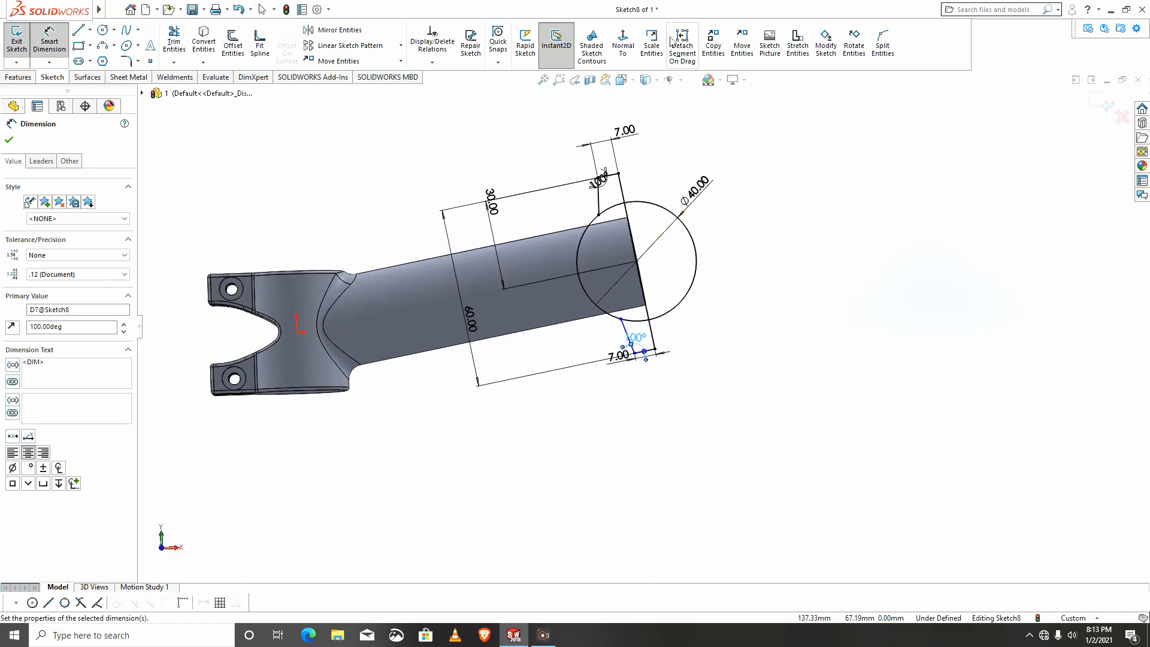
pyautogui.click(624, 42)
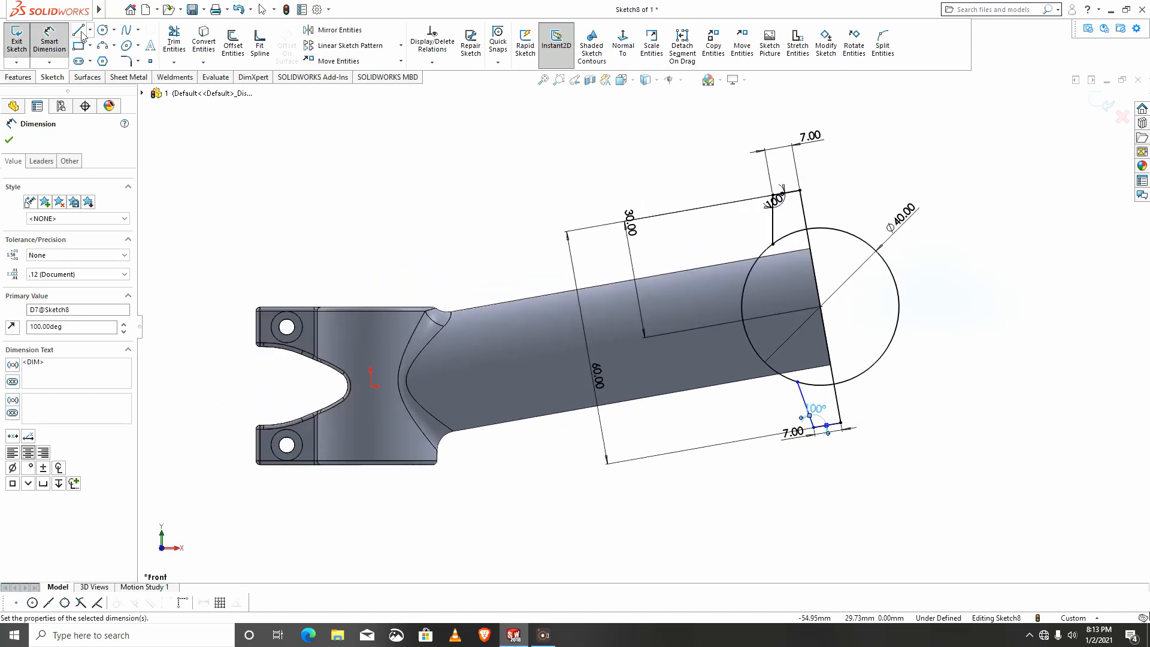
pyautogui.click(89, 31)
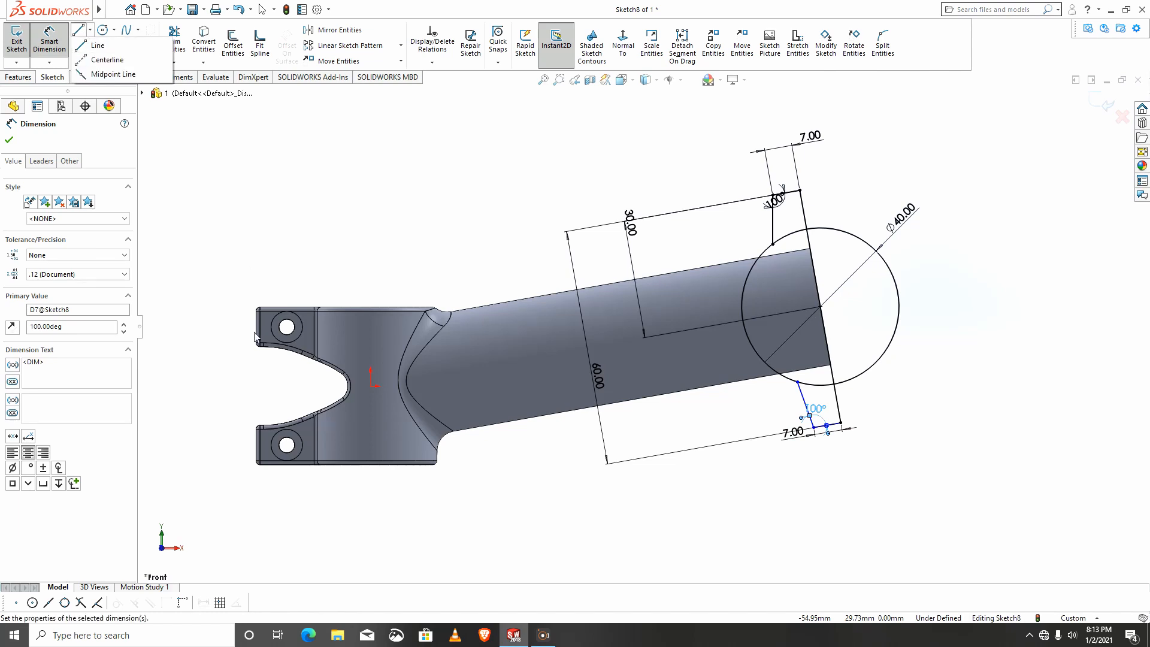
pyautogui.click(107, 60)
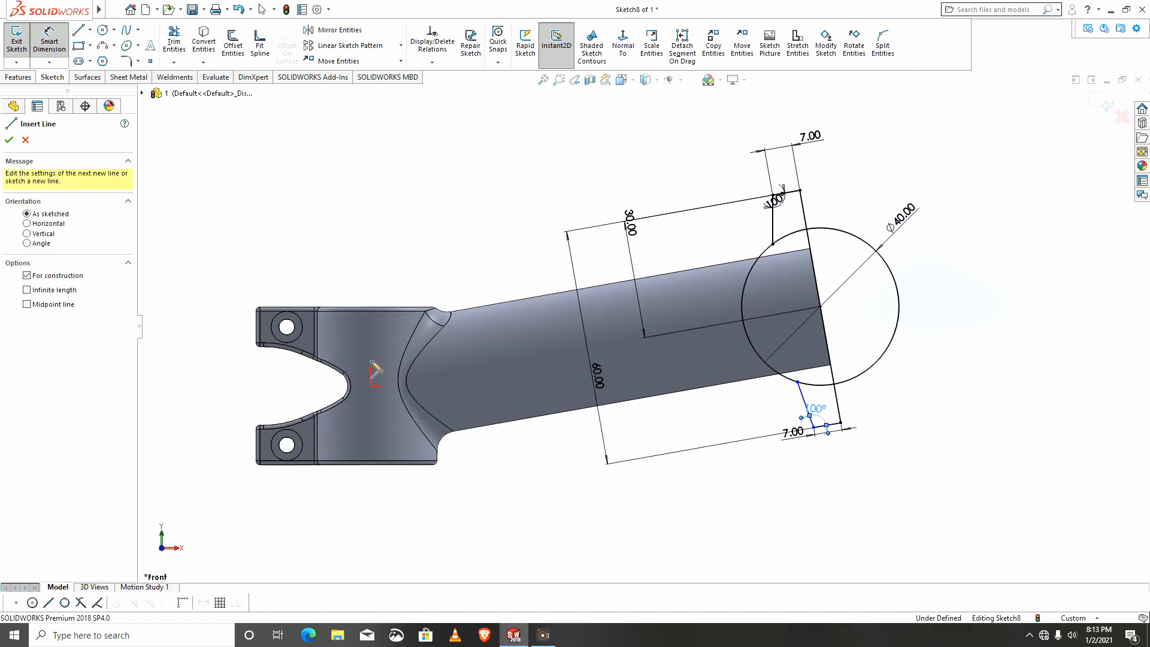
pyautogui.click(371, 385)
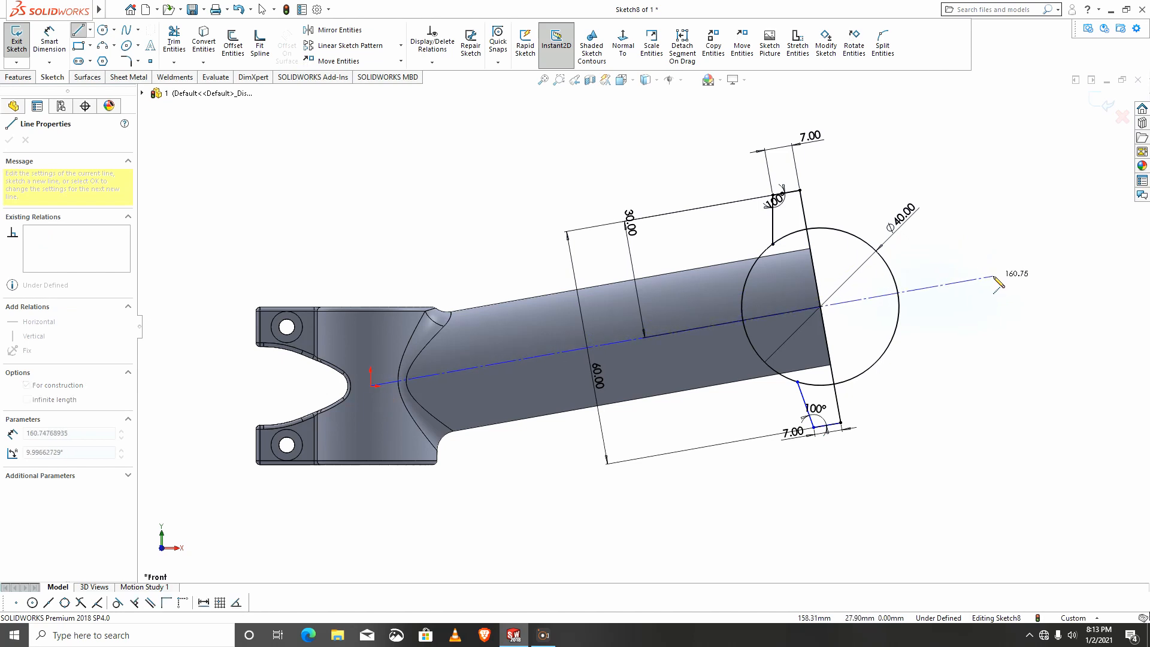
pyautogui.press('Escape')
# Add a horizontal relation to the short 7 mm line at the profile's lower end
pyautogui.scroll(-3, 803, 400)
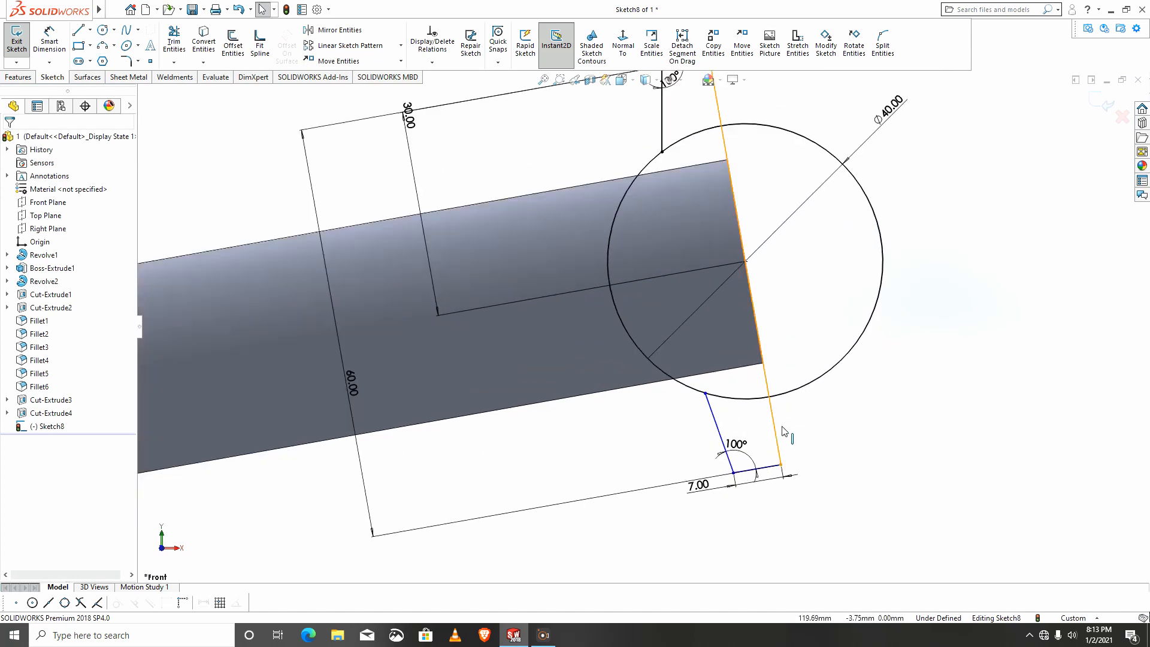
pyautogui.scroll(-2, 791, 440)
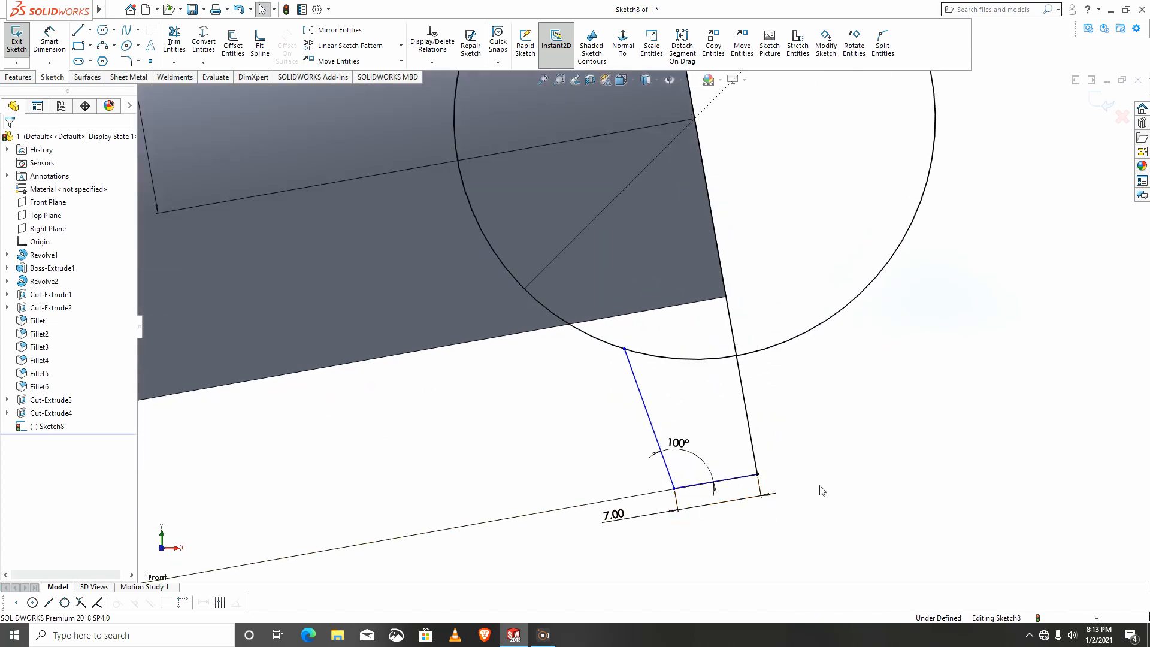
pyautogui.click(720, 487)
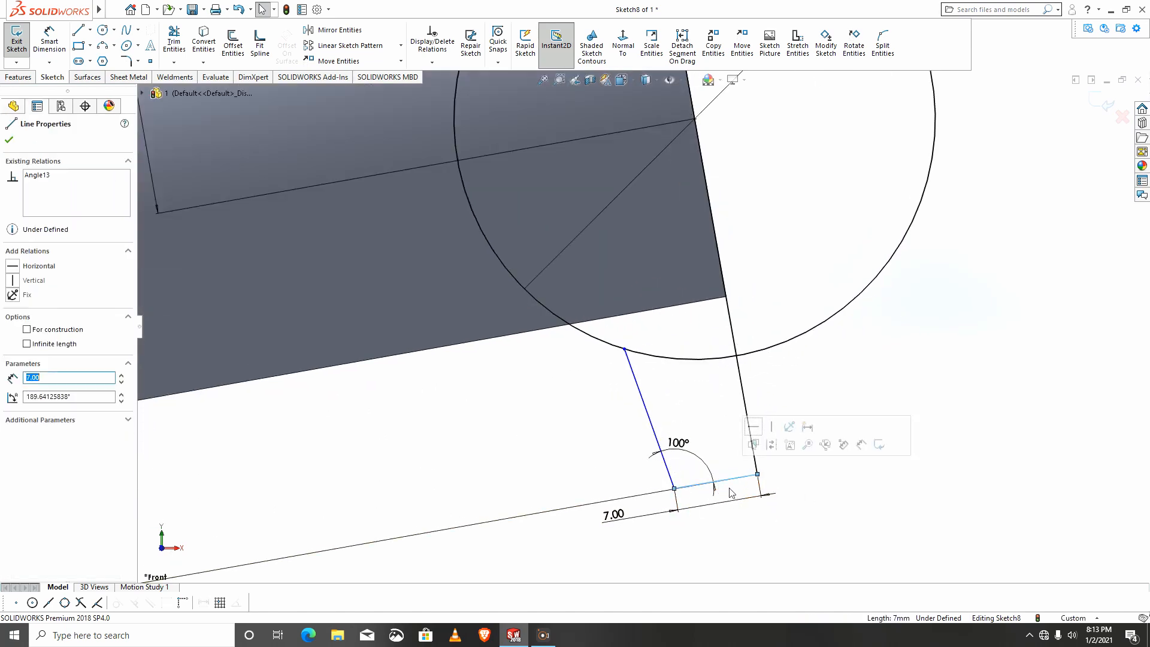
pyautogui.click(754, 427)
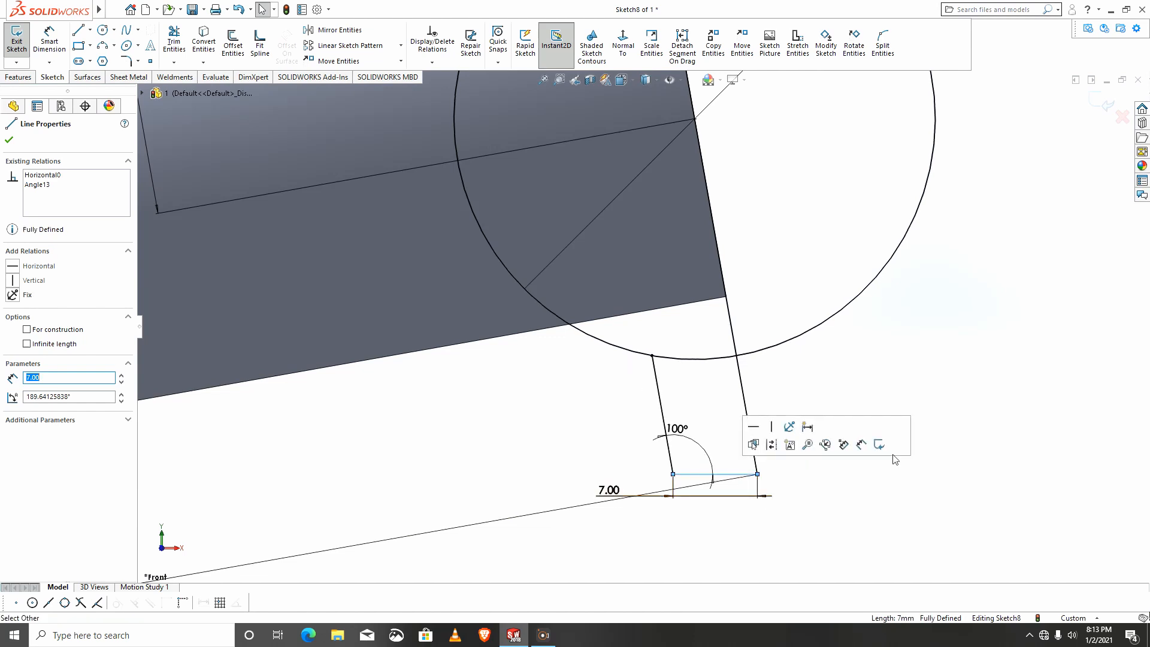
pyautogui.click(986, 385)
pyautogui.scroll(5, 703, 432)
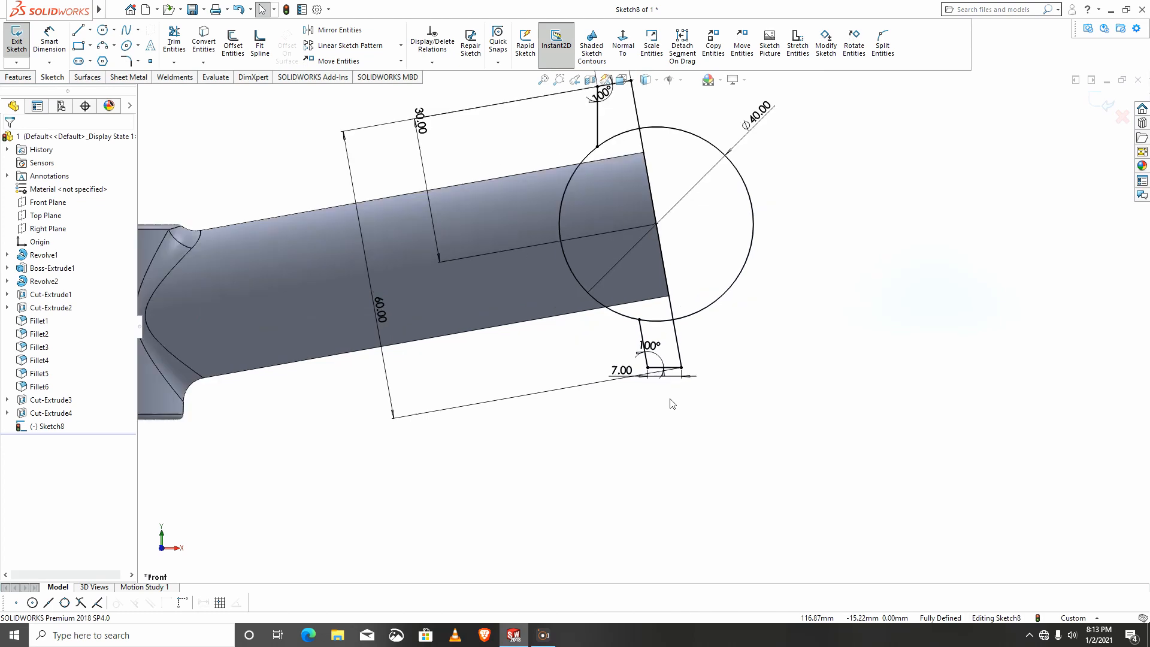
pyautogui.scroll(-3, 673, 398)
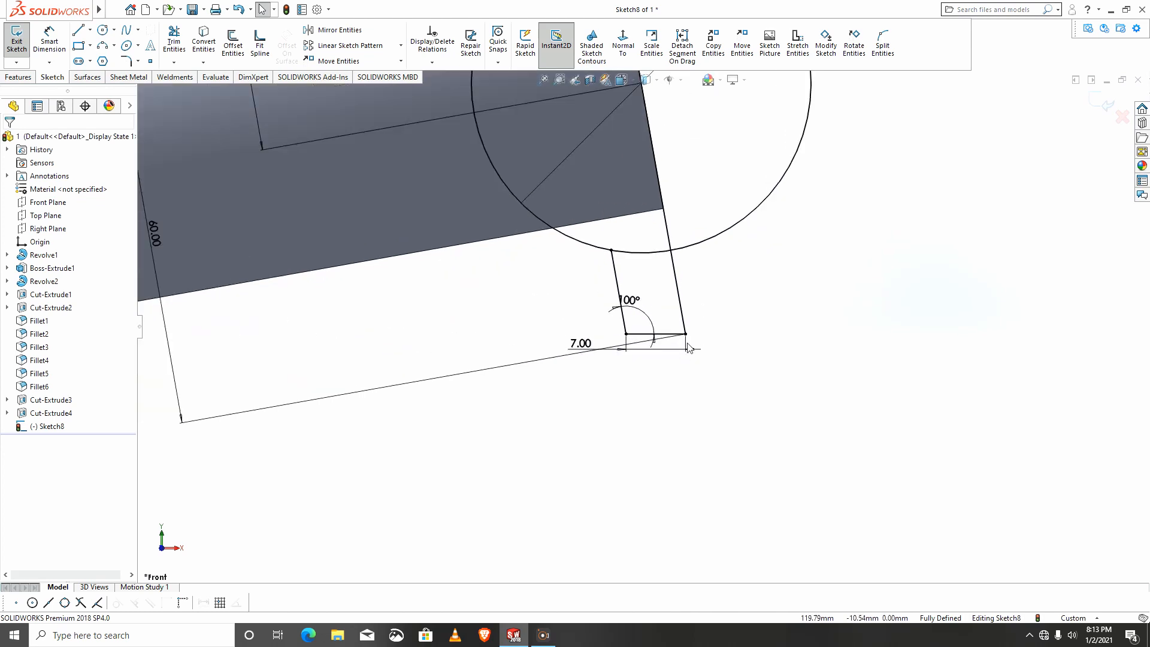
# Trim away the two lower lines and redraw them as a perpendicular line about 10.6 mm long and a slanted line up to the circle
pyautogui.click(181, 34)
pyautogui.moveTo(625, 374)
pyautogui.mouseDown()
pyautogui.moveTo(628, 321)
pyautogui.moveTo(602, 362)
pyautogui.mouseUp()
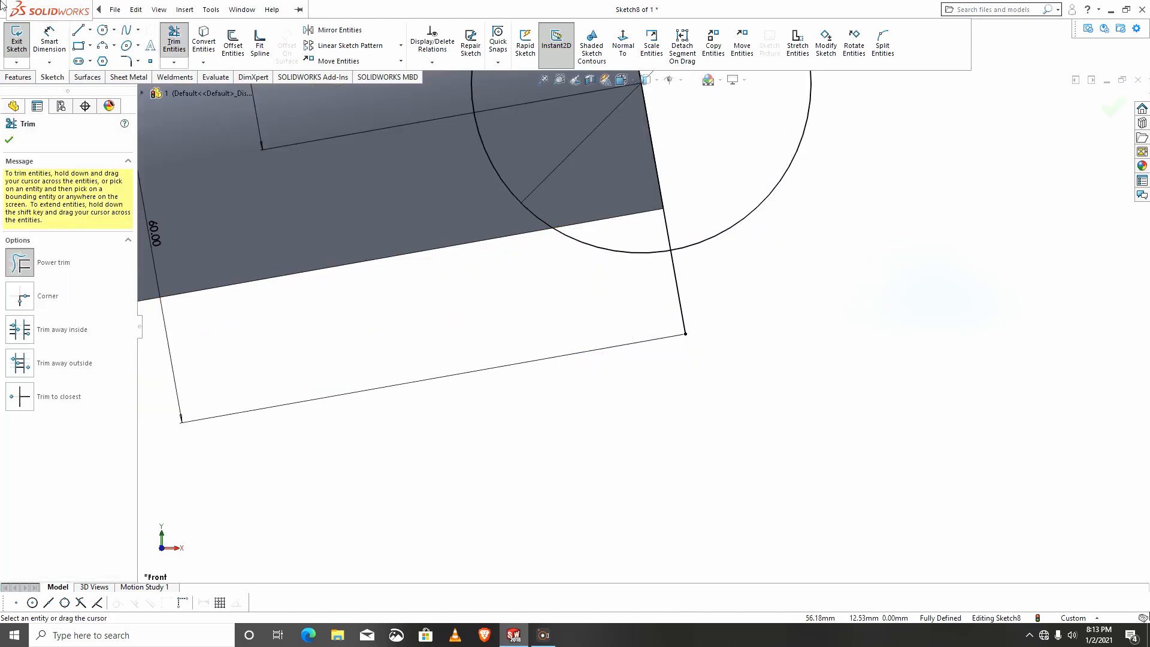
pyautogui.click(78, 31)
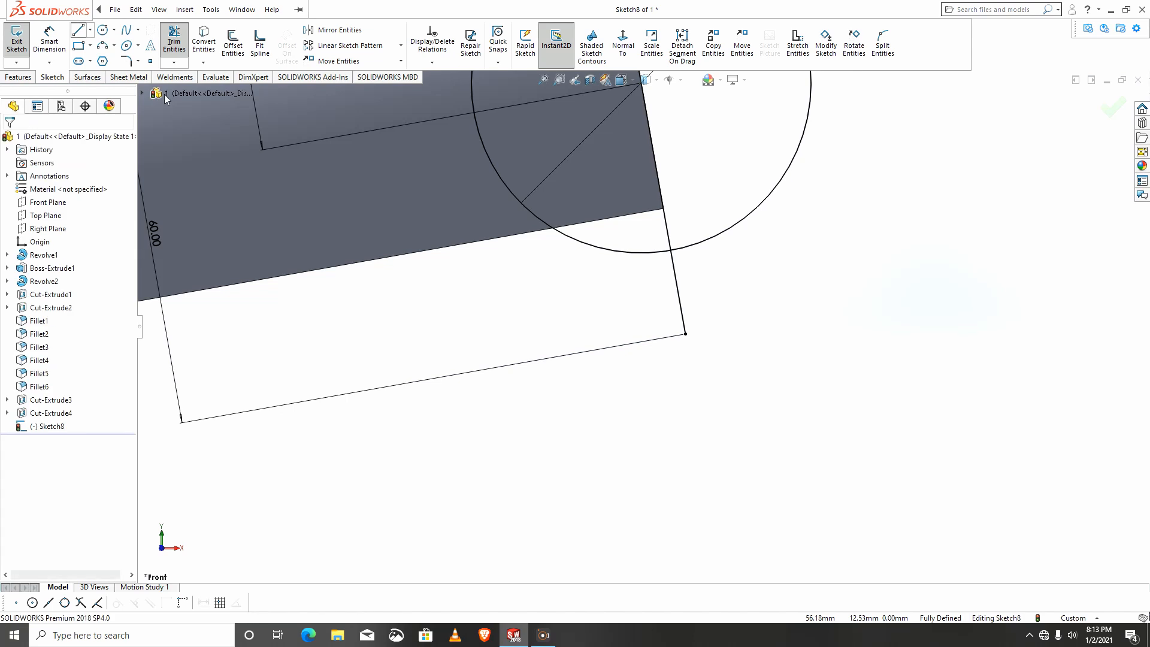
pyautogui.click(685, 334)
pyautogui.click(597, 350)
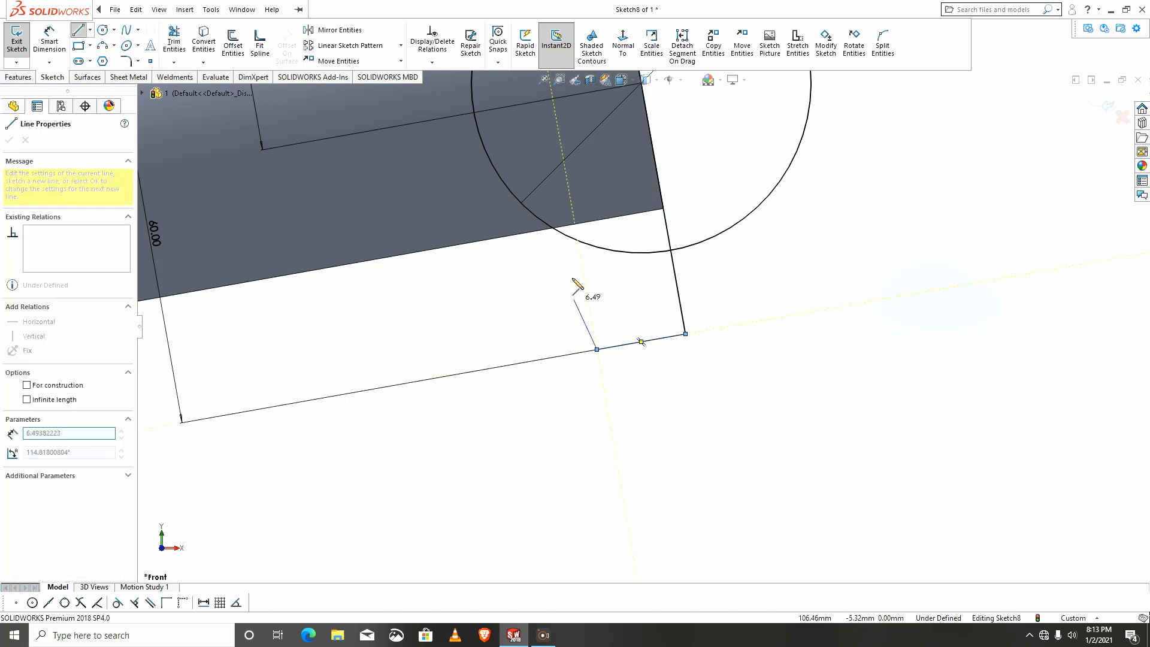
pyautogui.click(512, 193)
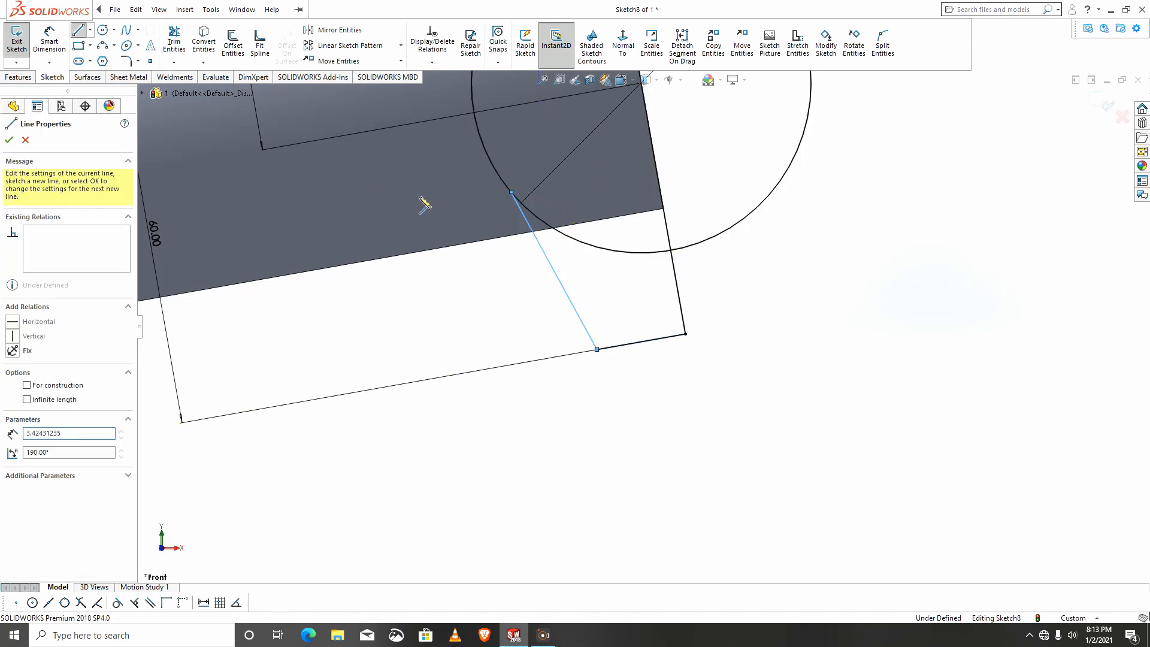
# Set the length of the redrawn perpendicular line at the profile's lower end to 7 mm
pyautogui.click(50, 42)
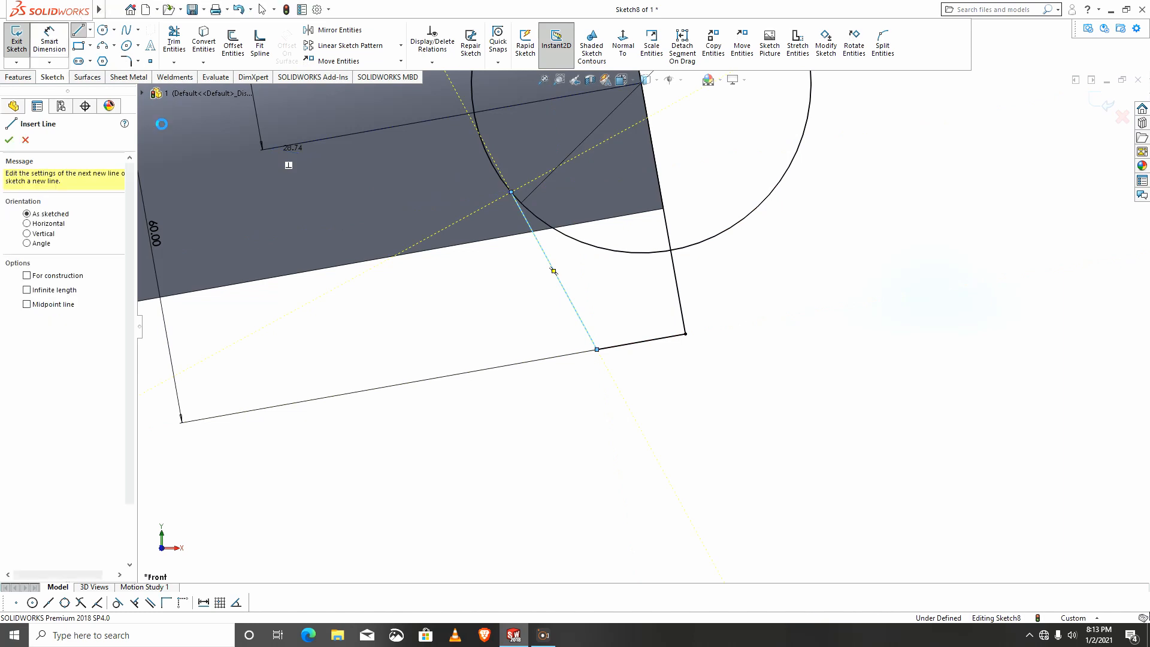
pyautogui.click(645, 358)
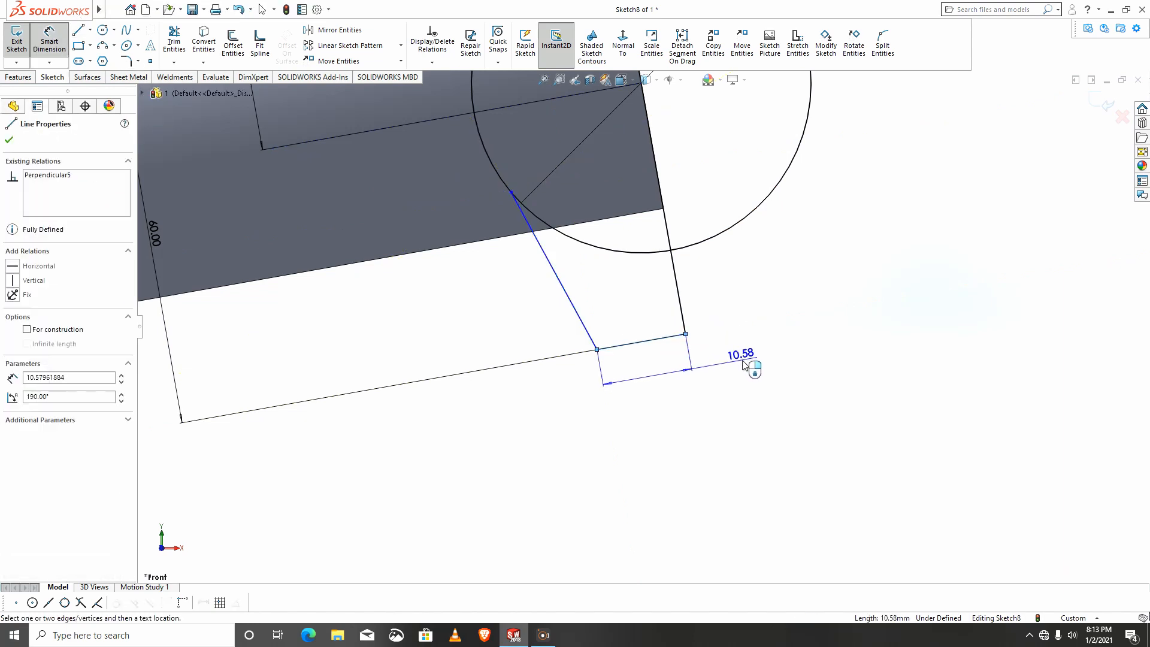
pyautogui.click(715, 354)
pyautogui.write('7')
pyautogui.press('Return')
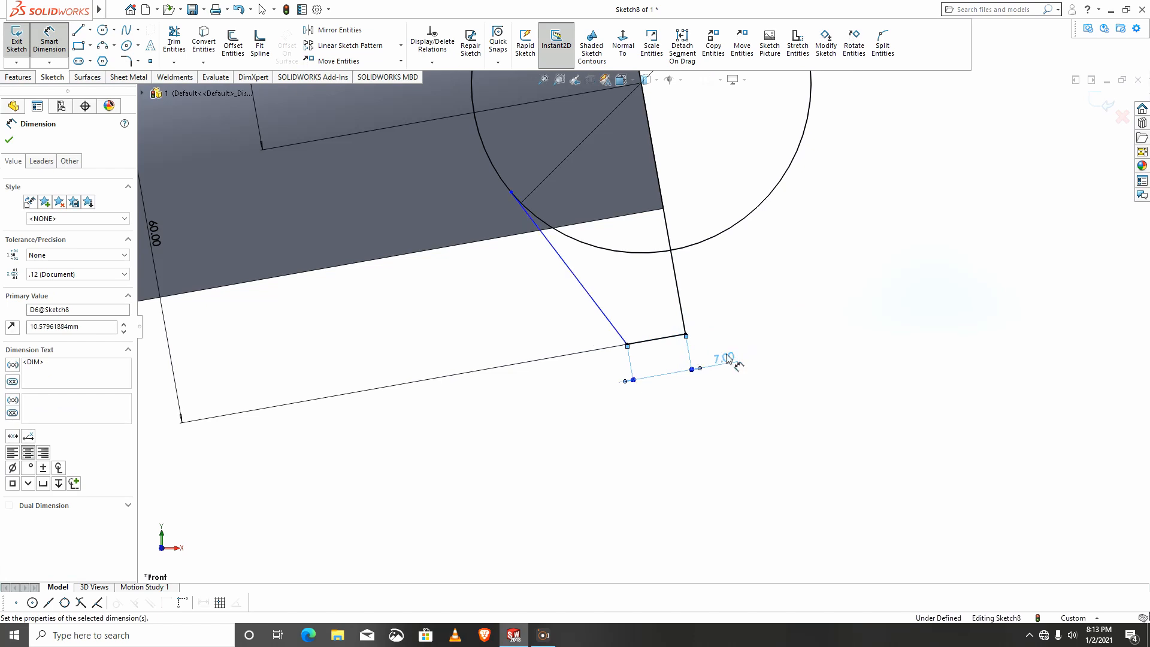
# Set the angle between the redrawn 7 mm line and the slanted line up to the circle to 100°
pyautogui.click(628, 340)
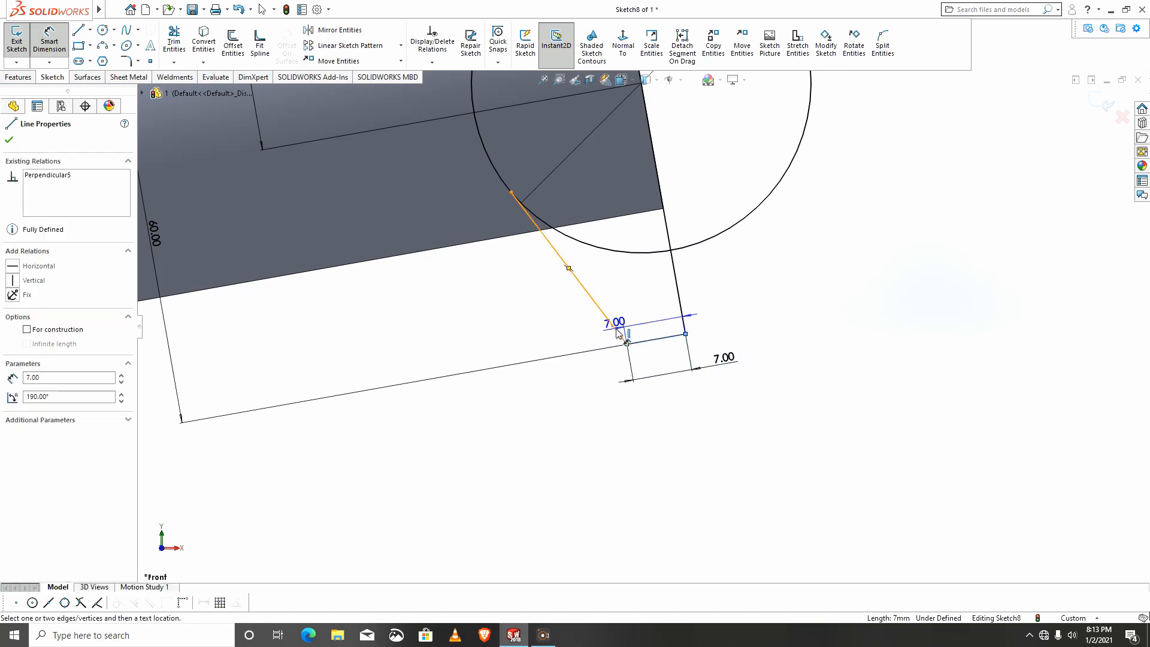
pyautogui.click(619, 332)
pyautogui.click(623, 317)
pyautogui.write('100')
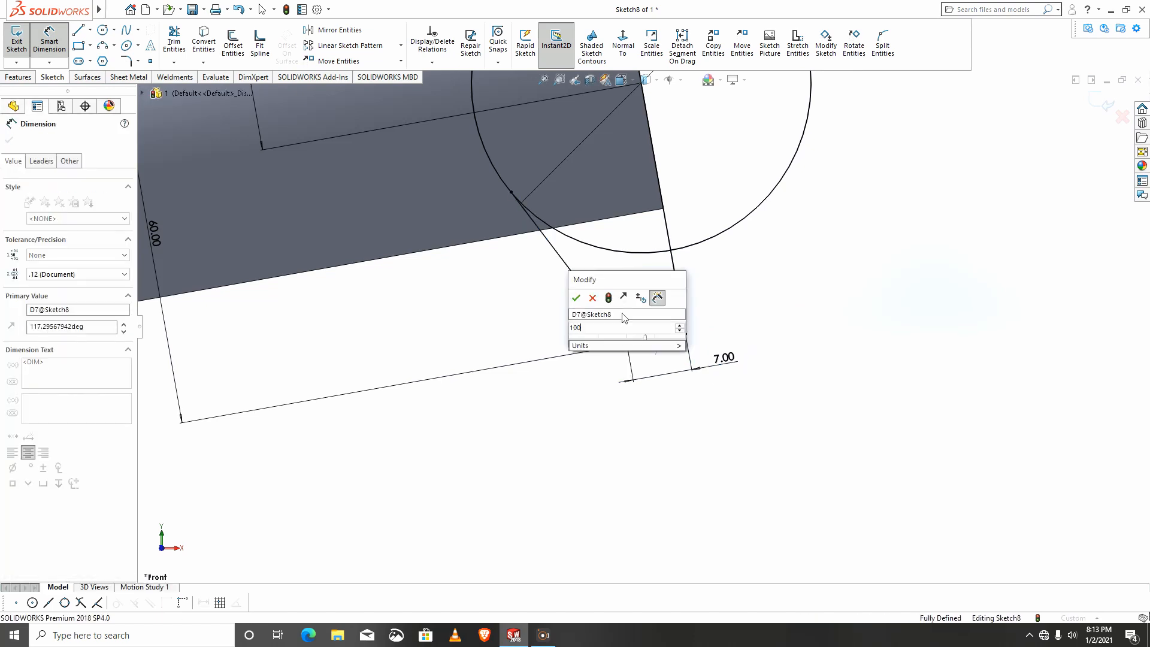
pyautogui.press('Return')
pyautogui.scroll(3, 805, 248)
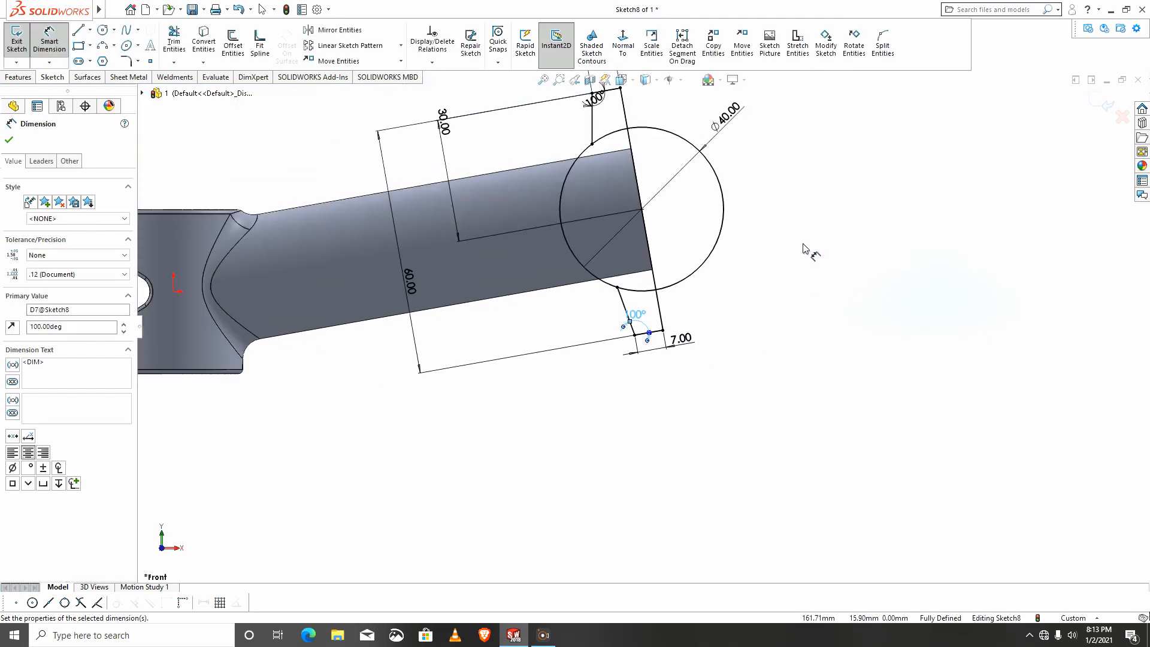
pyautogui.scroll(1, 803, 244)
pyautogui.scroll(-1, 727, 200)
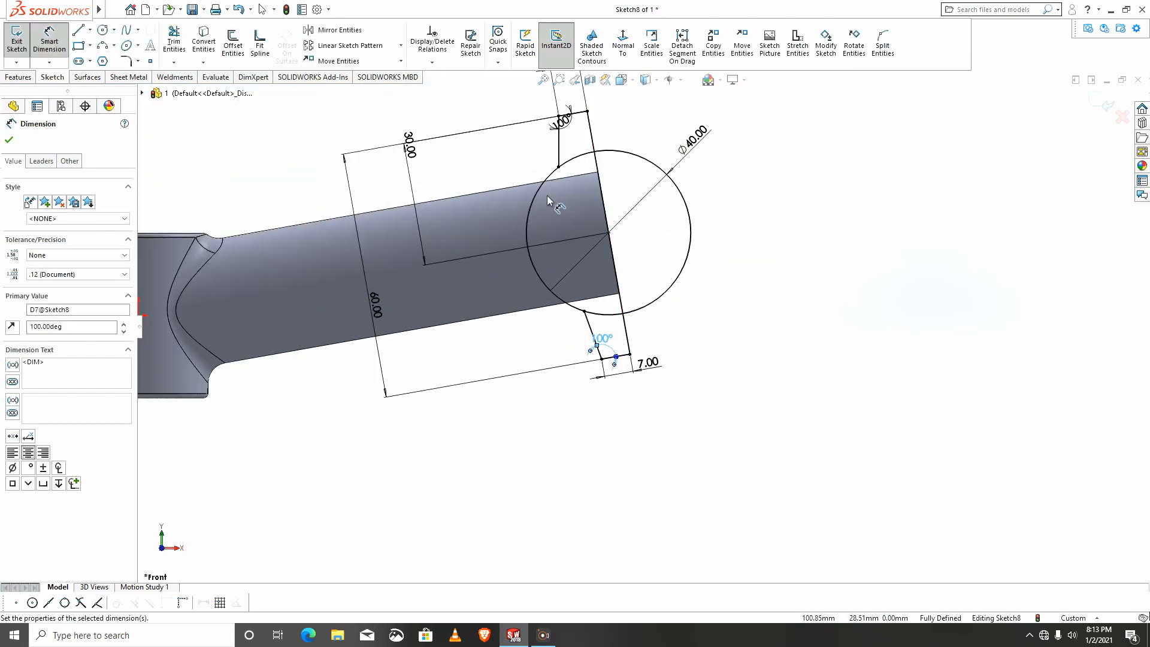
# Trim the 40 mm circle, keeping only the arc on the tube side that joins the upper and lower profile lines
pyautogui.click(173, 42)
pyautogui.moveTo(665, 149); pyautogui.dragTo(650, 180)
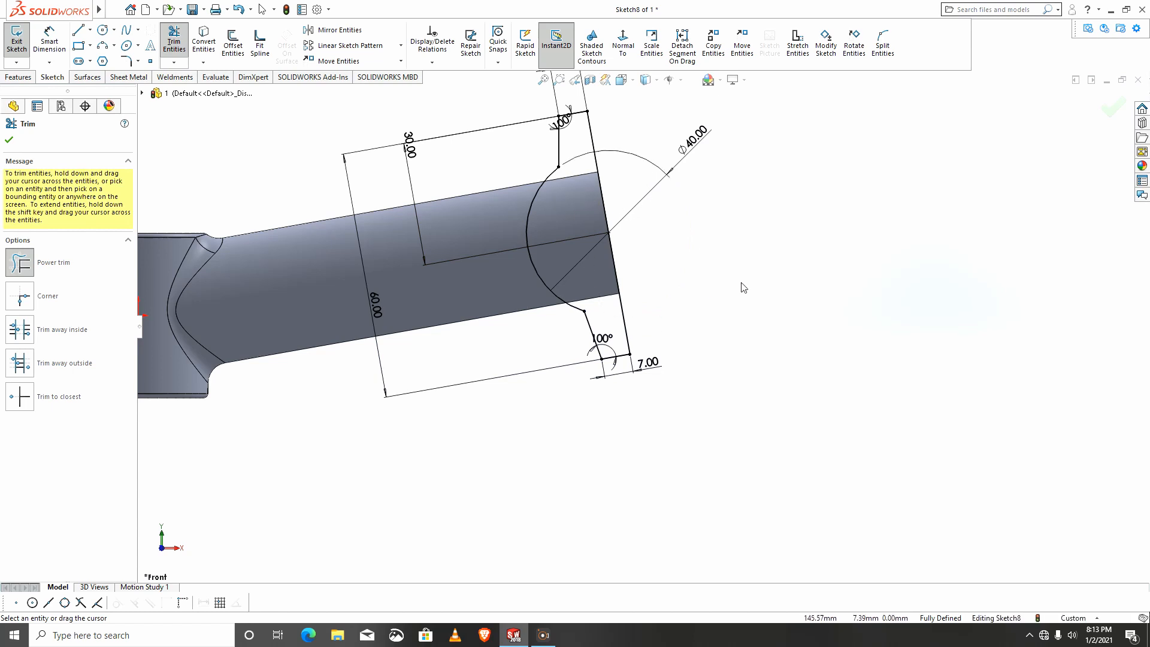
pyautogui.click(10, 140)
# Extrude the second clamp profile at the tube's free end 20 mm in each of two directions, merged with the body
pyautogui.click(18, 77)
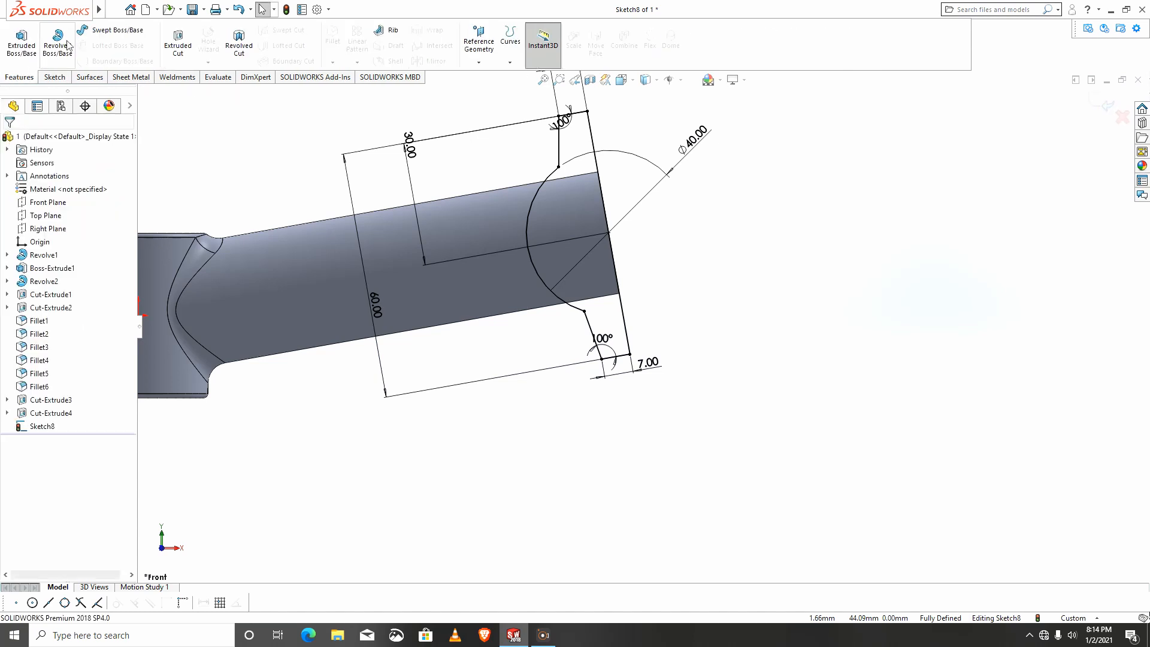
pyautogui.click(23, 45)
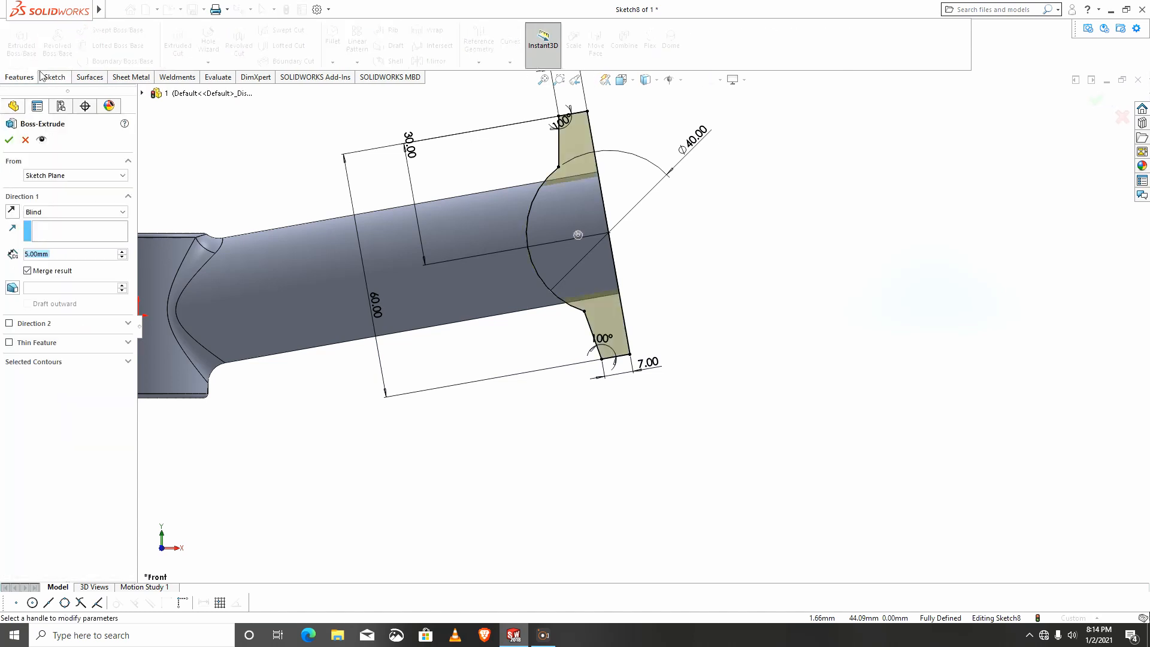
pyautogui.scroll(3, 511, 140)
pyautogui.moveTo(512, 140); pyautogui.dragTo(525, 302, button='middle')
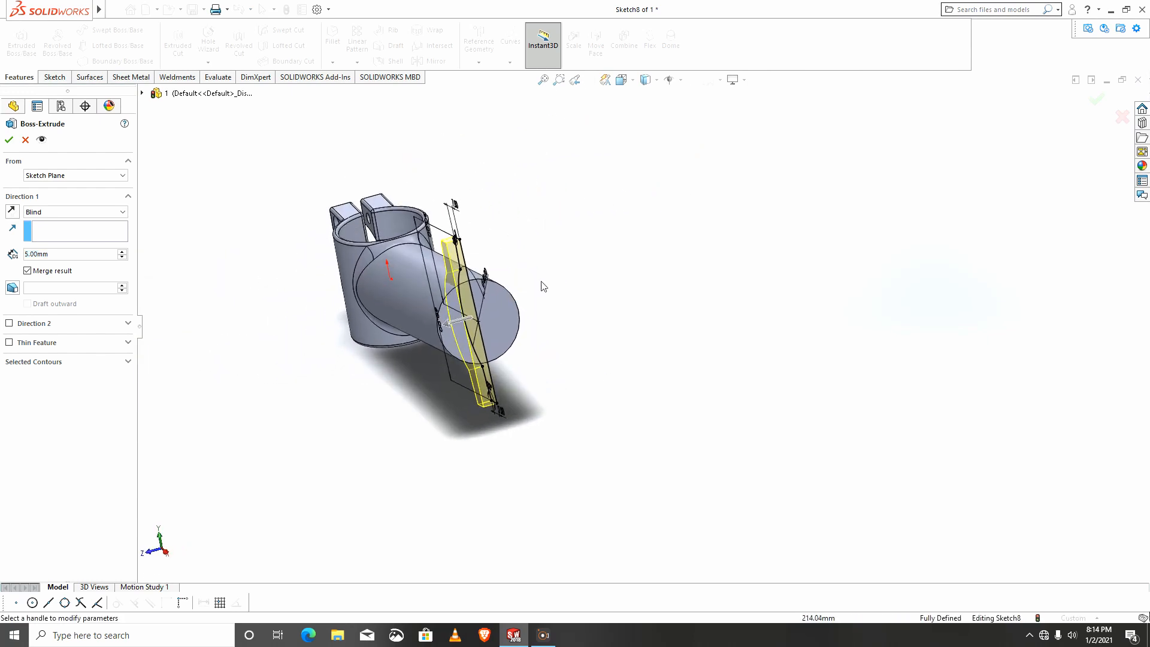
pyautogui.click(10, 324)
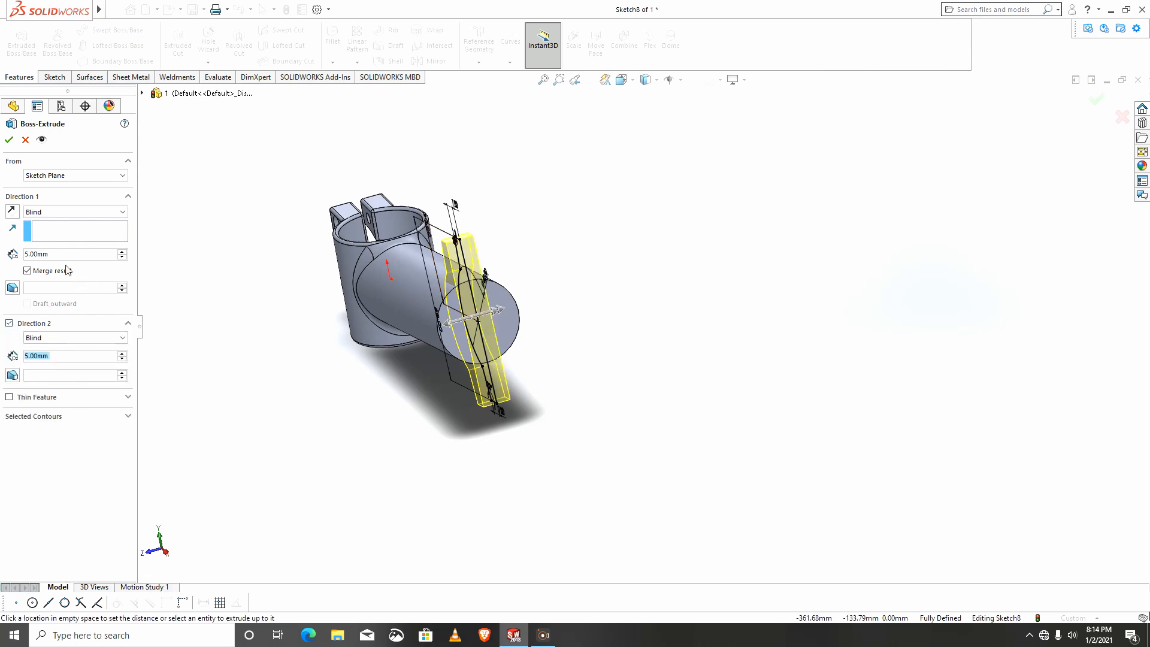
pyautogui.write('20')
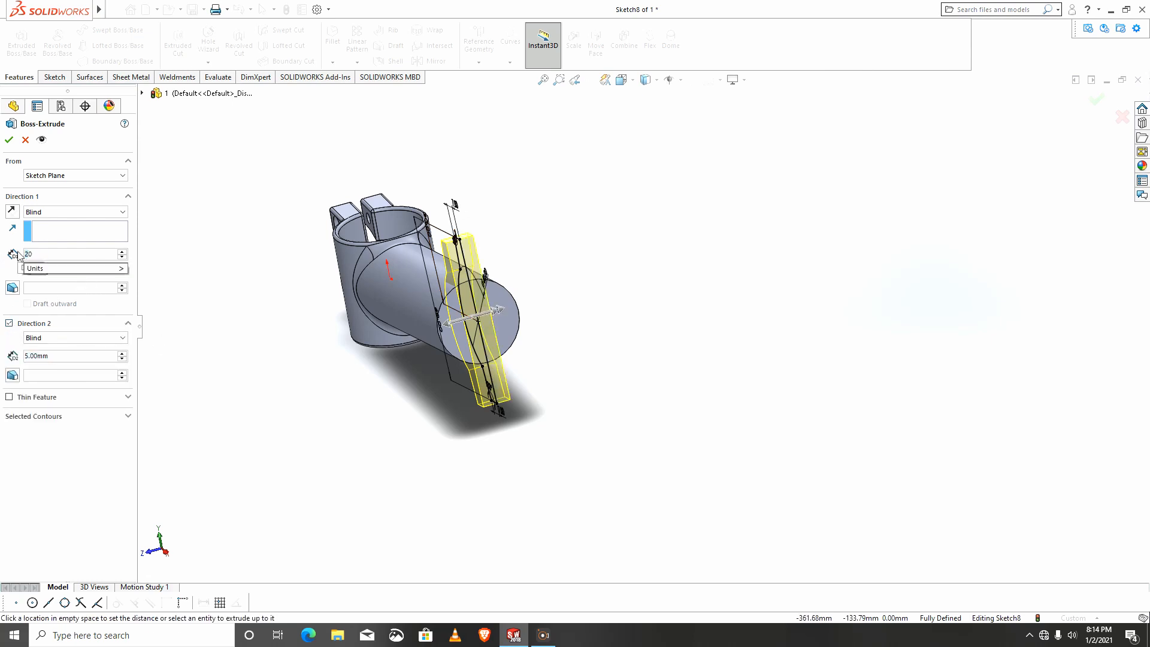
pyautogui.press('Return')
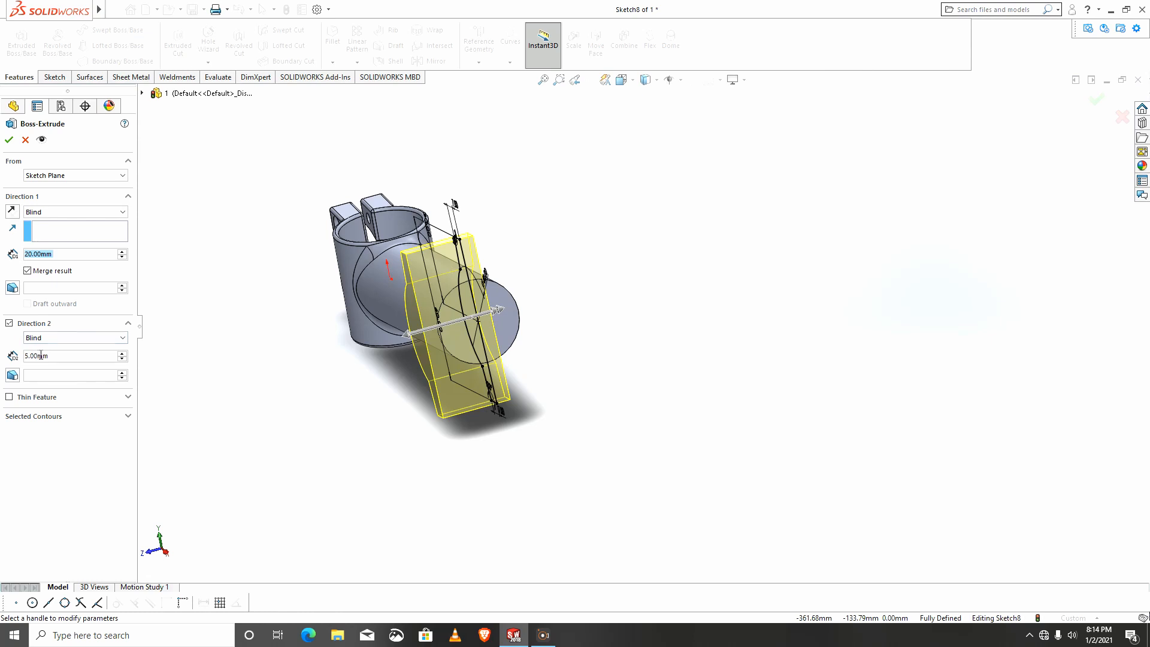
pyautogui.write('20')
pyautogui.press('Return')
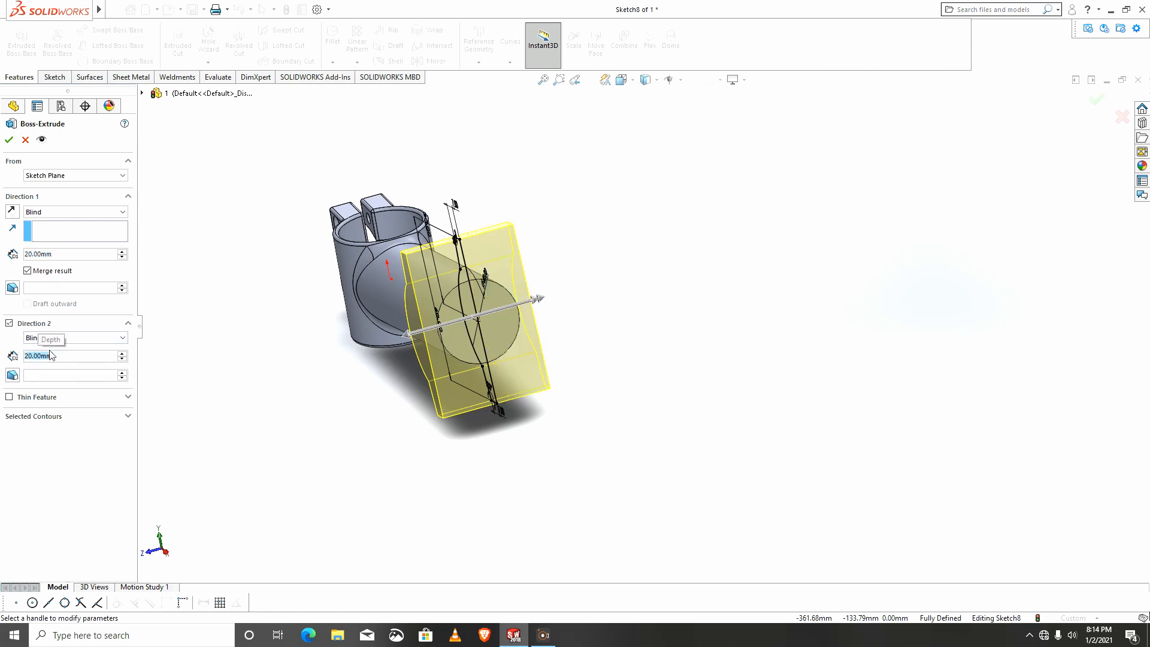
pyautogui.moveTo(359, 371); pyautogui.dragTo(623, 446, button='middle')
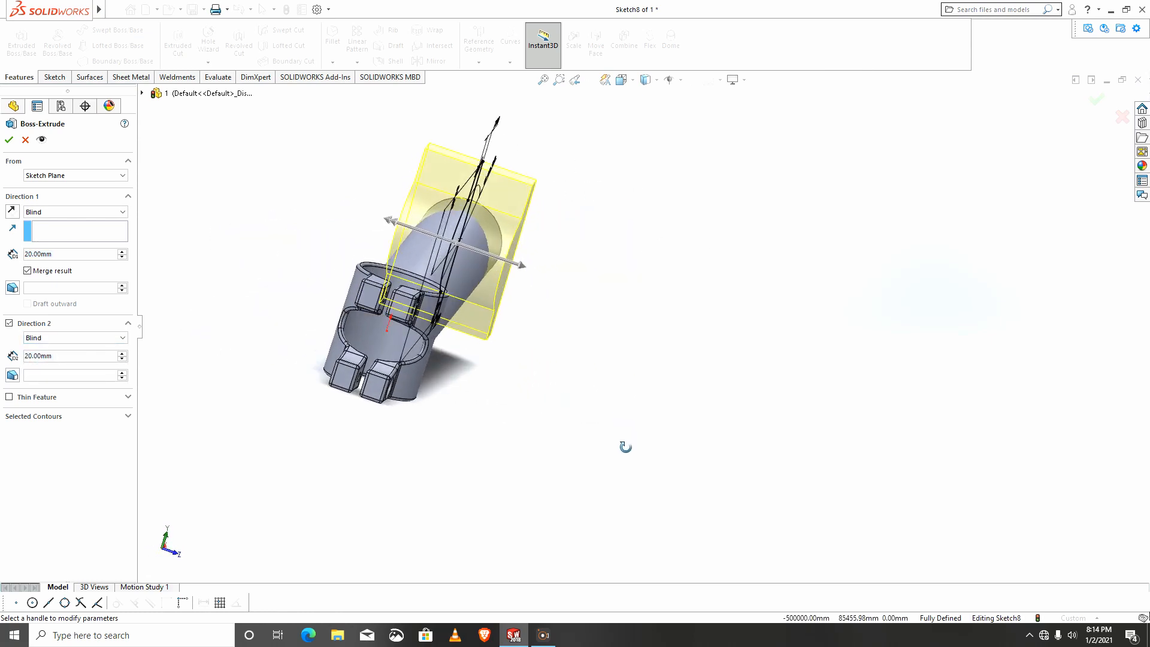
pyautogui.moveTo(497, 318); pyautogui.dragTo(144, 197, button='middle')
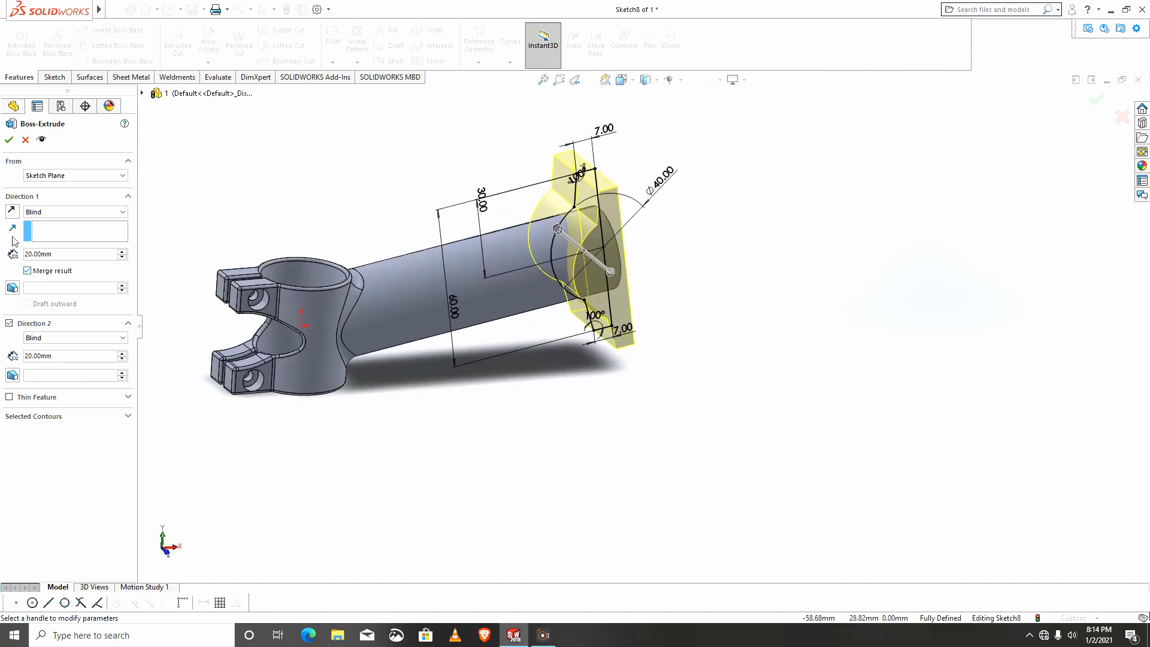
pyautogui.click(9, 140)
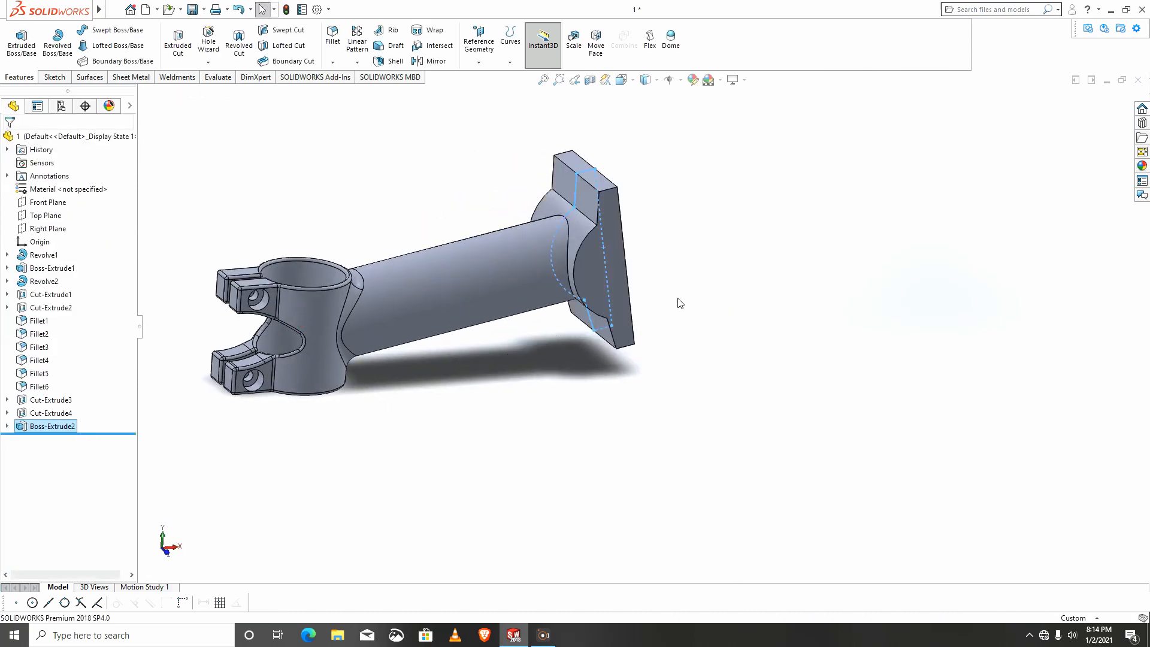
# On the new clamp block's flat side face, sketch a circle about 31 mm in diameter centred on the midpoint of the long outer edge
pyautogui.moveTo(652, 253); pyautogui.dragTo(668, 277, button='middle')
pyautogui.click(588, 267)
pyautogui.click(636, 226)
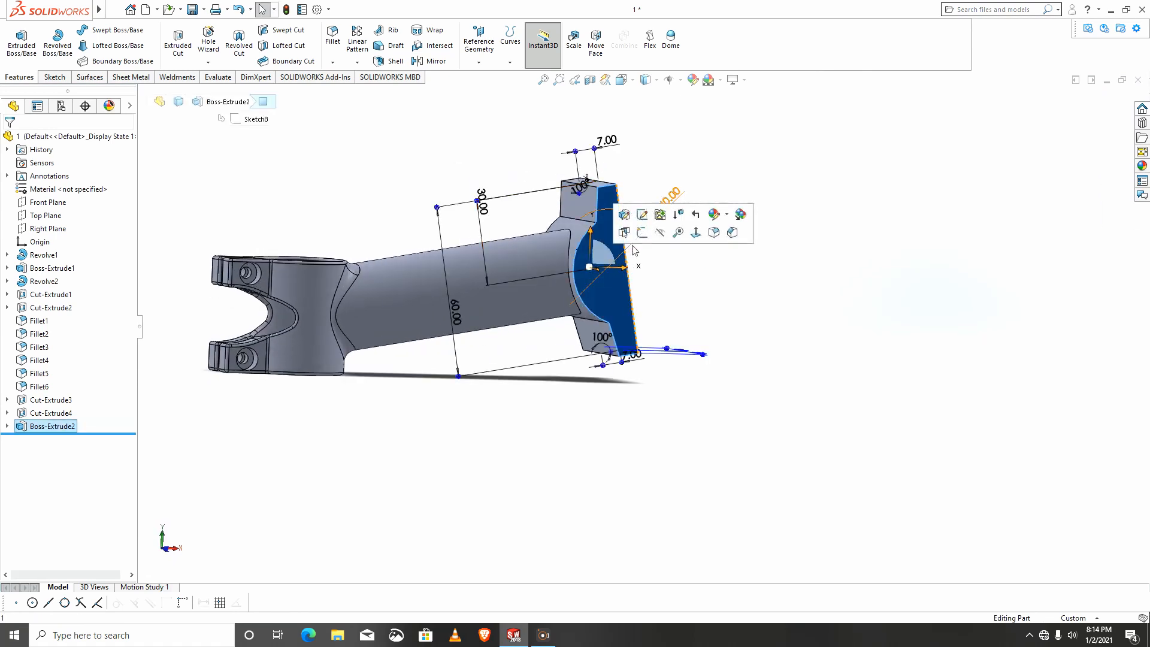
pyautogui.click(623, 47)
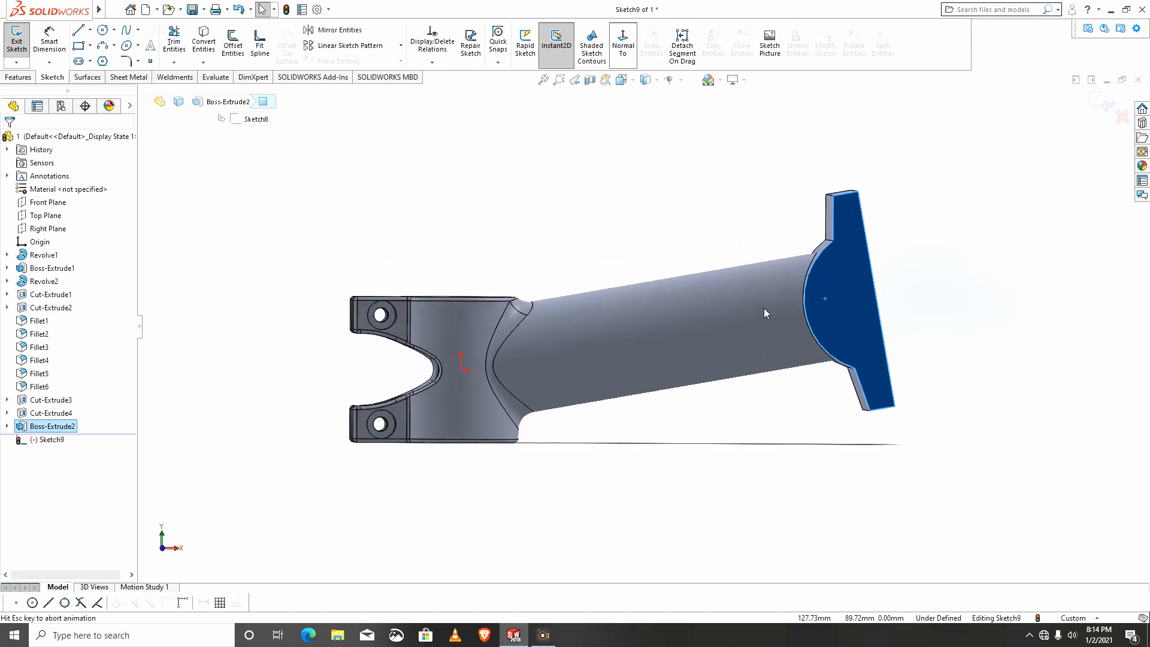
pyautogui.scroll(-3, 839, 303)
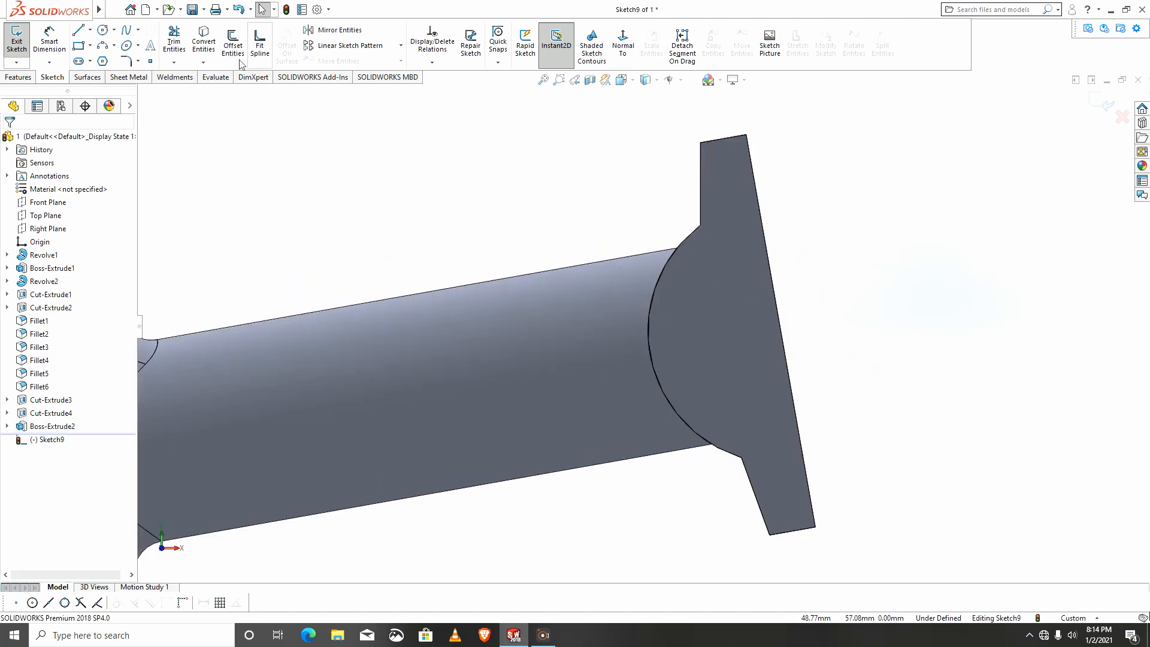
pyautogui.click(104, 31)
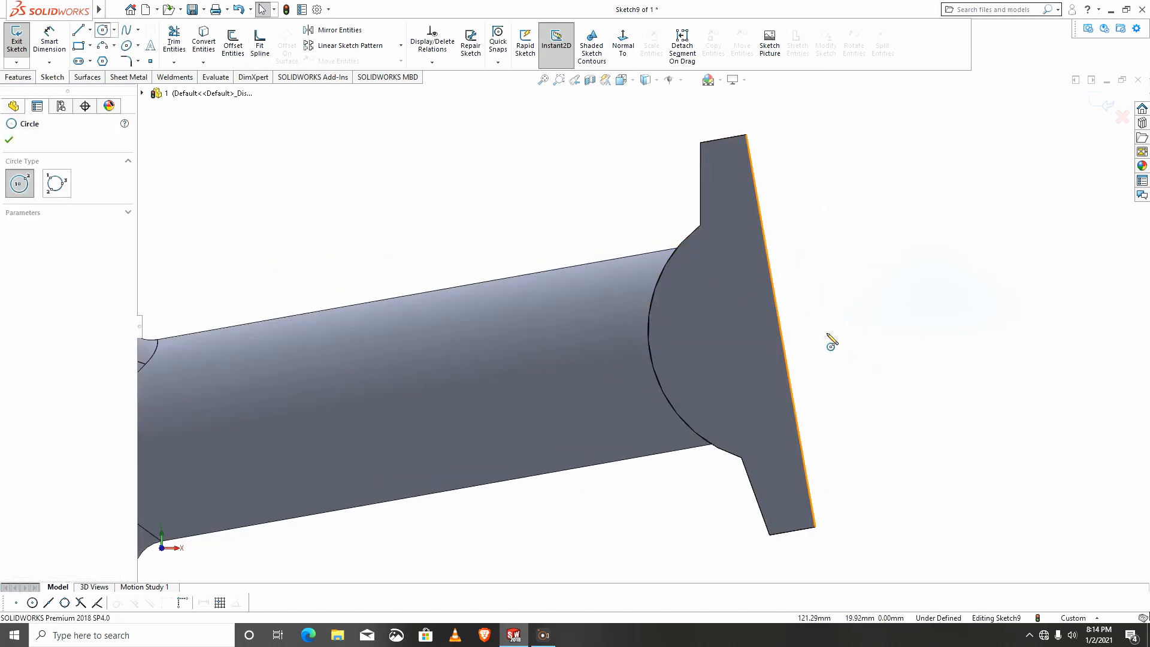
pyautogui.click(779, 330)
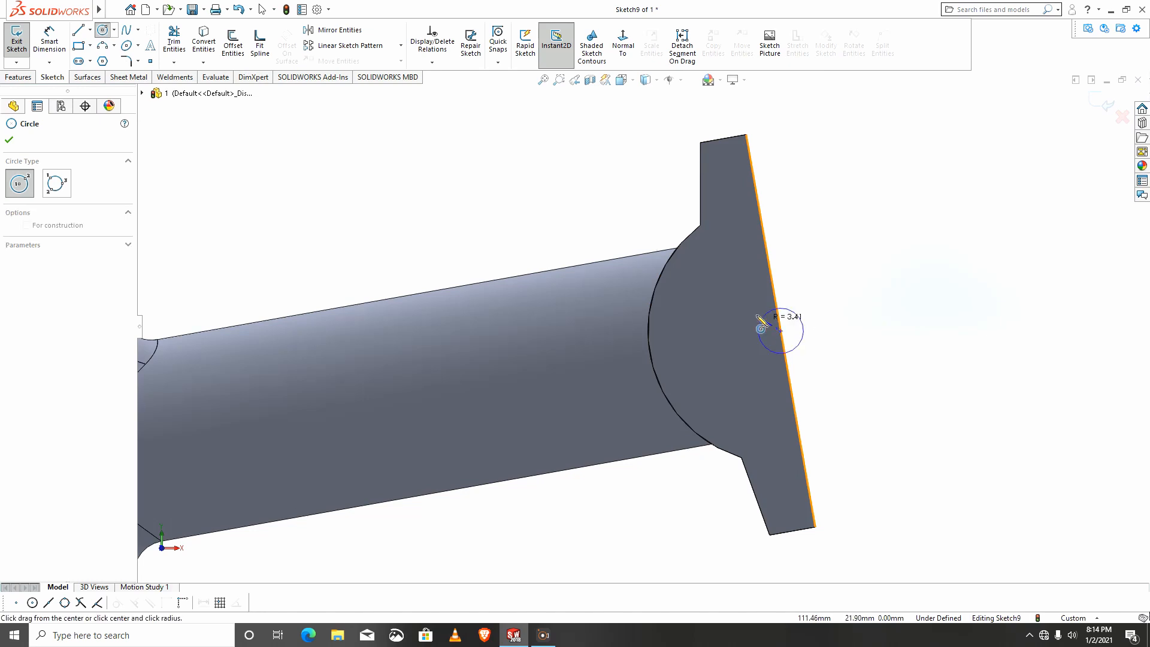
pyautogui.click(685, 297)
pyautogui.press('Escape')
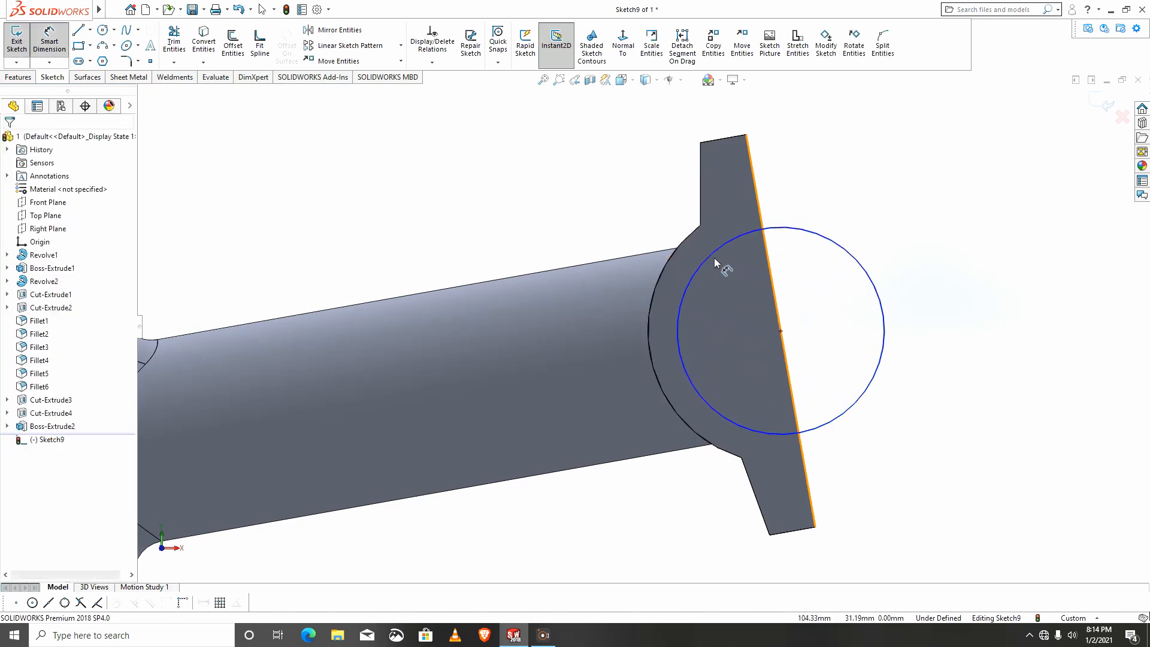
# Set the diameter of the circle on the clamp's side face to 30 mm
pyautogui.click(716, 272)
pyautogui.click(731, 309)
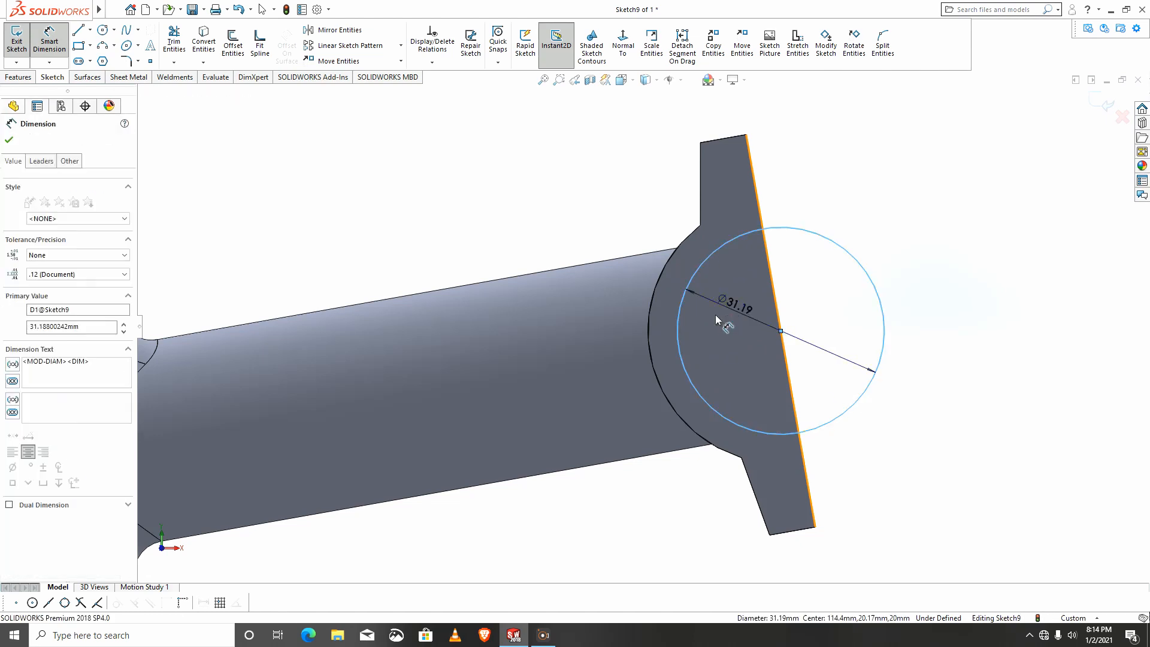
pyautogui.write('30')
pyautogui.press('Return')
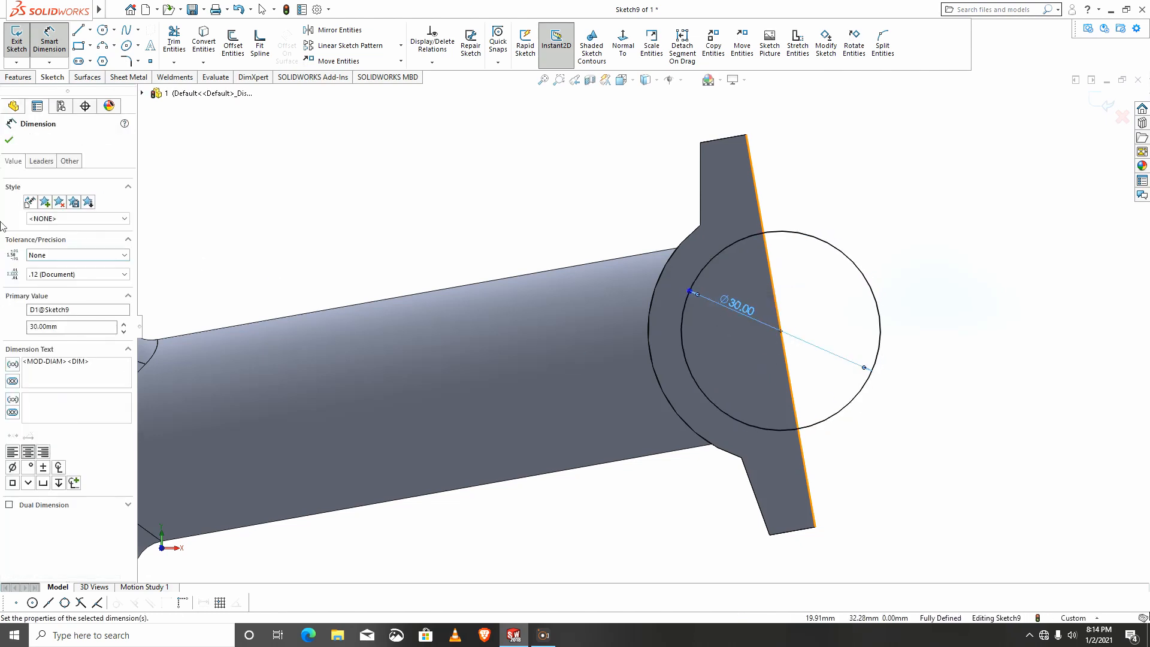
# Cut the 30 mm circle through the clamp block with the Through All - Both end condition
pyautogui.click(18, 78)
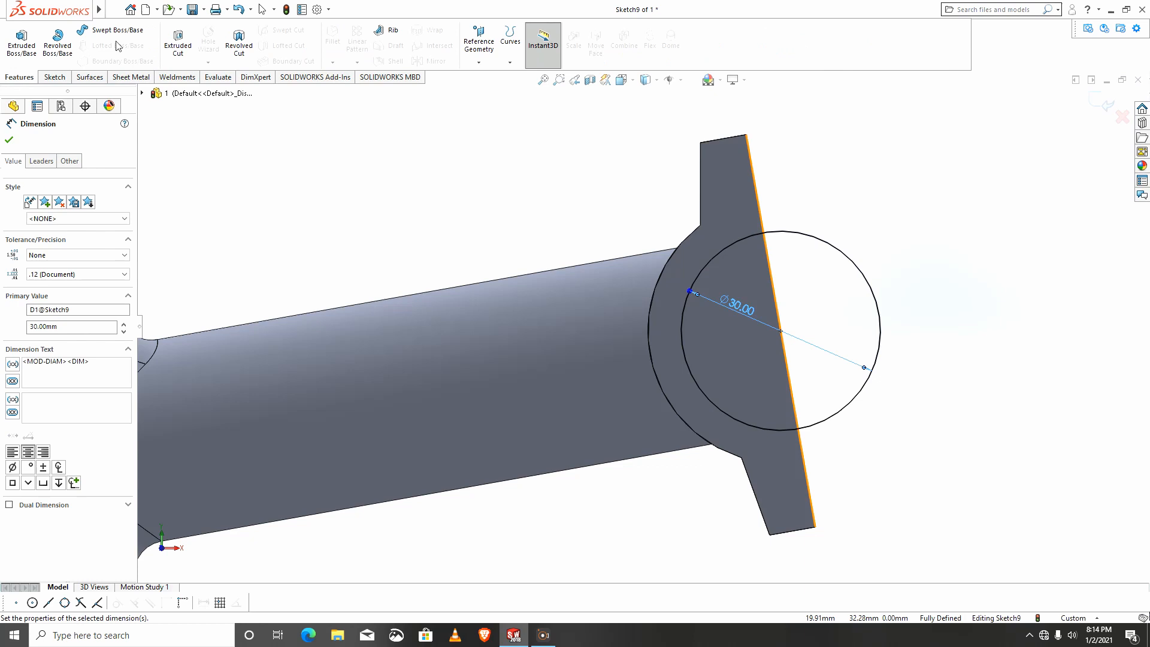
pyautogui.click(179, 52)
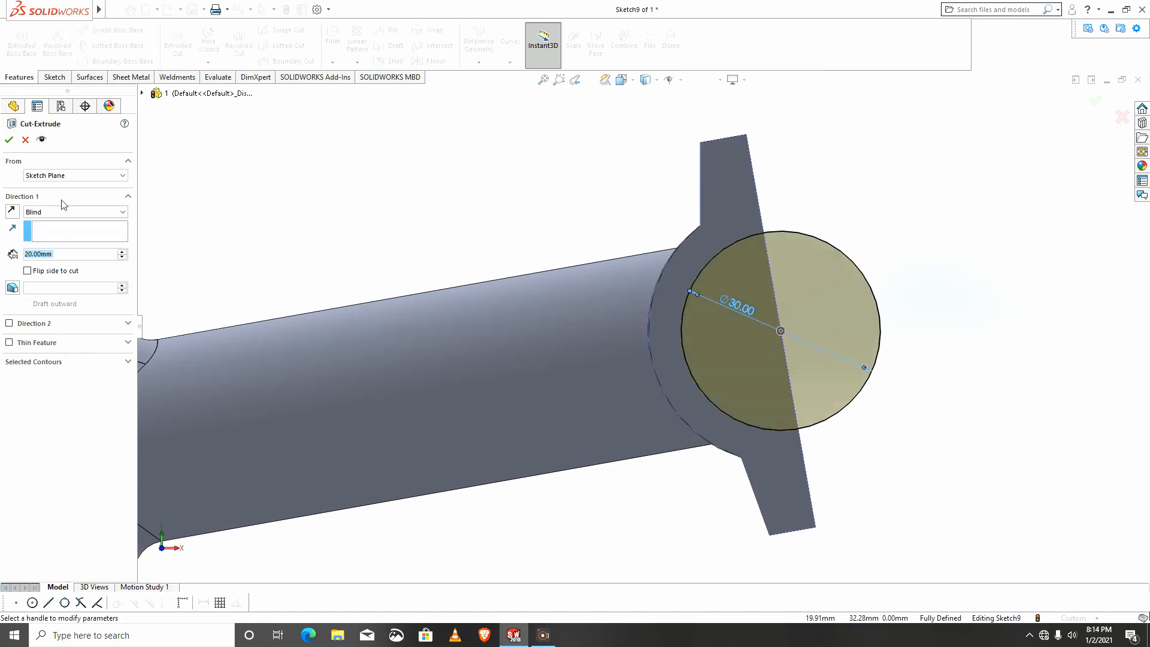
pyautogui.click(53, 212)
pyautogui.click(53, 239)
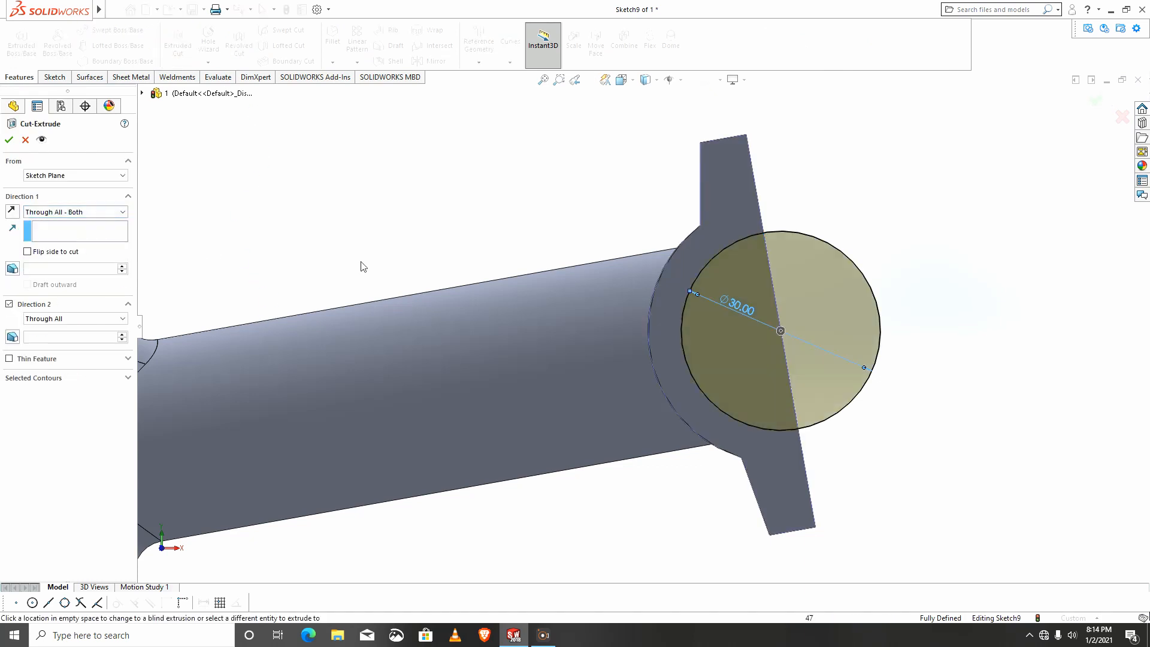
pyautogui.click(14, 142)
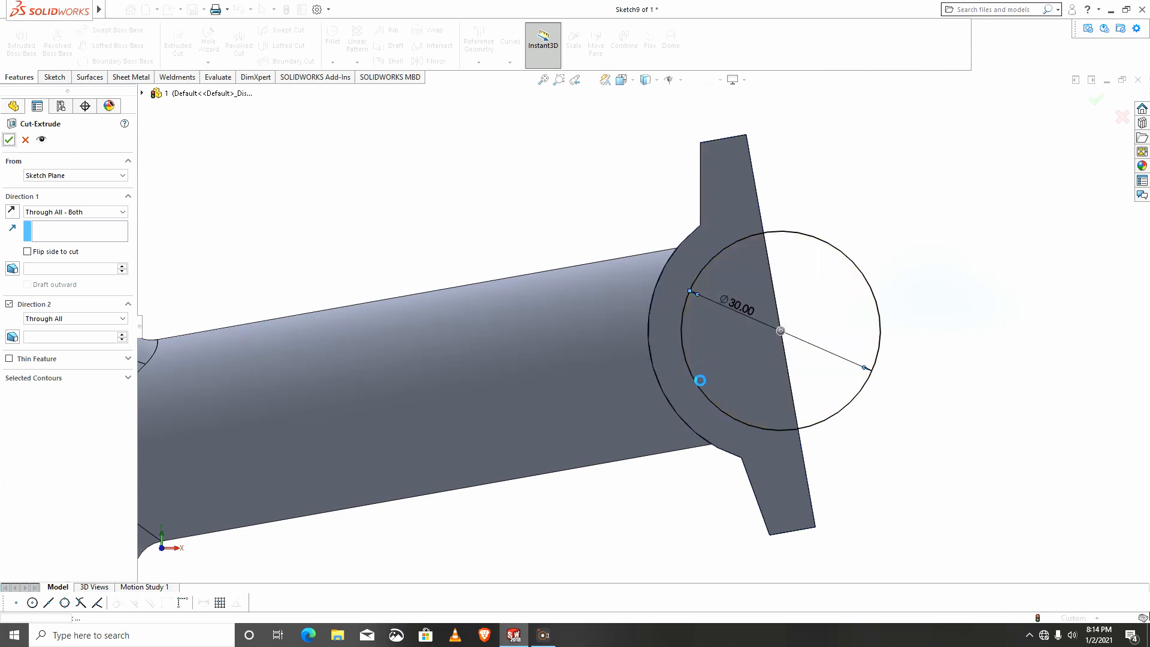
# Fillet the edge where the tube meets the curved back of the second clamp with a 10 mm radius
pyautogui.moveTo(645, 395); pyautogui.dragTo(778, 335, button='middle')
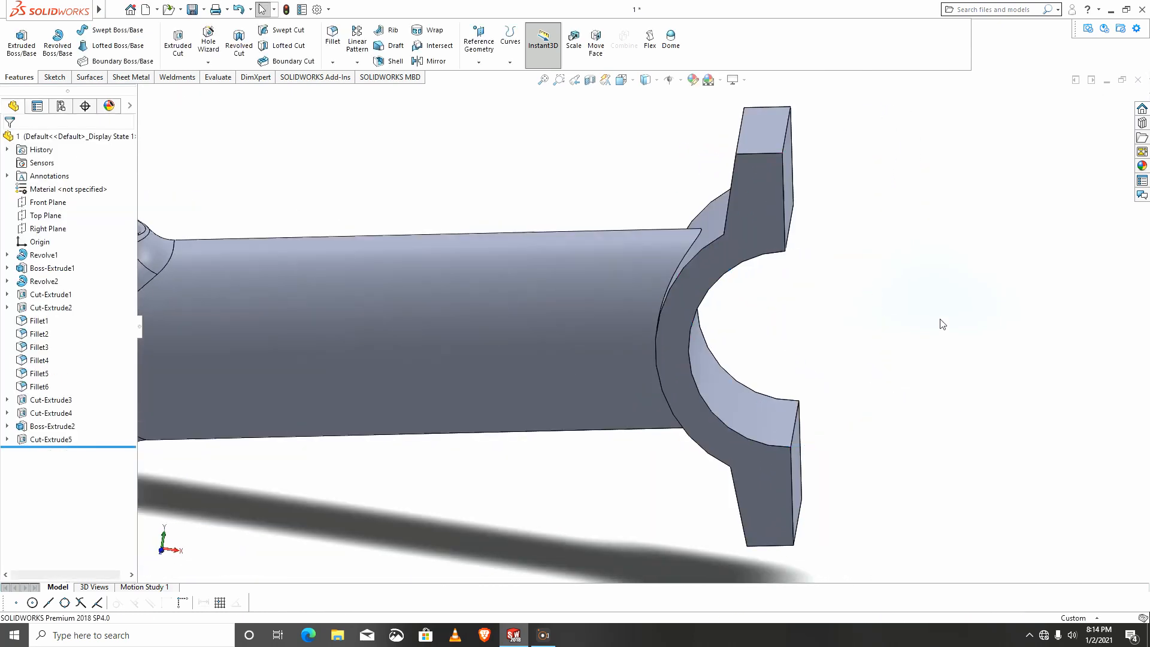
pyautogui.moveTo(942, 321); pyautogui.dragTo(680, 380, button='middle')
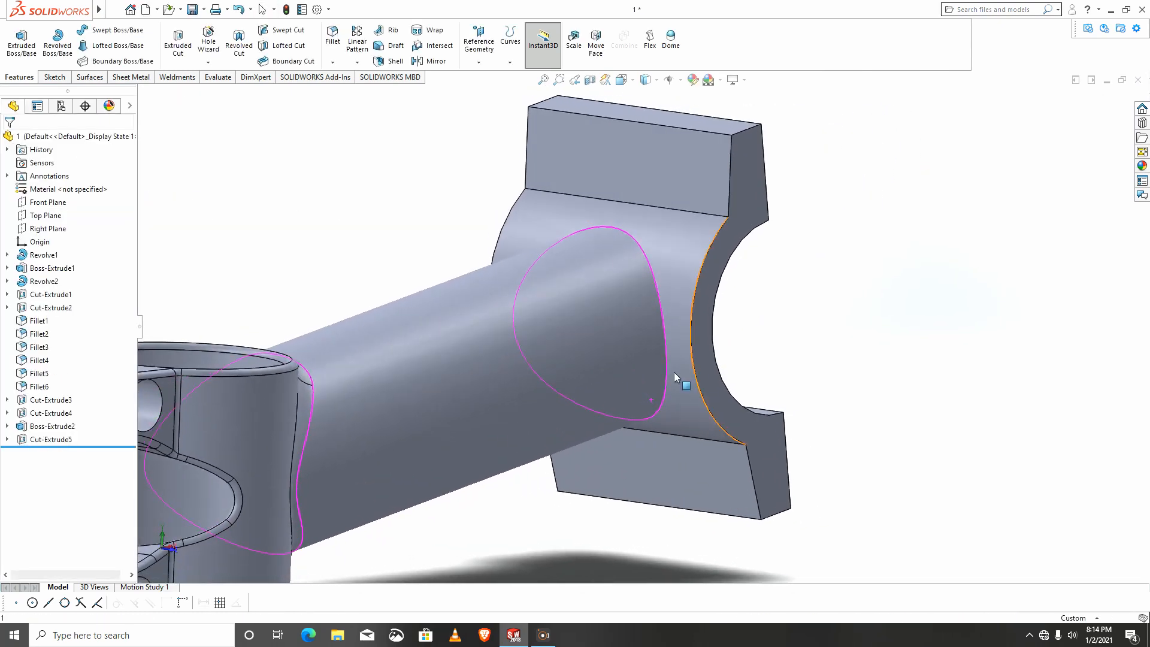
pyautogui.scroll(3, 692, 282)
pyautogui.moveTo(712, 247); pyautogui.dragTo(673, 321, button='middle')
pyautogui.moveTo(556, 369); pyautogui.dragTo(670, 310, button='middle')
pyautogui.scroll(-2, 670, 309)
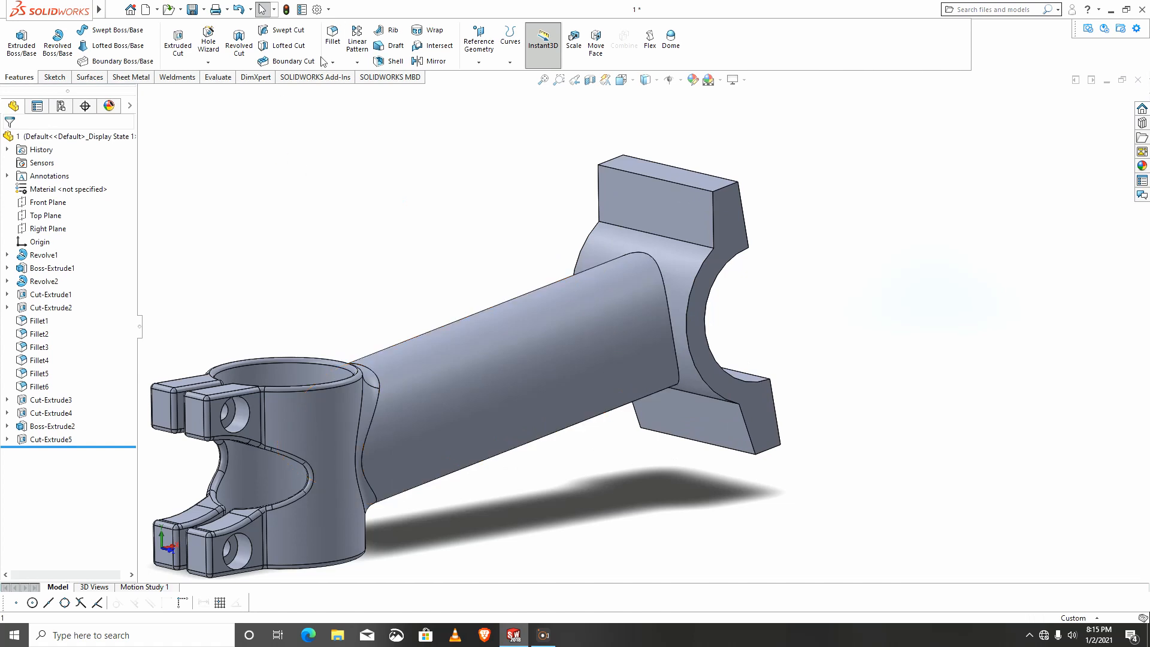
pyautogui.click(332, 37)
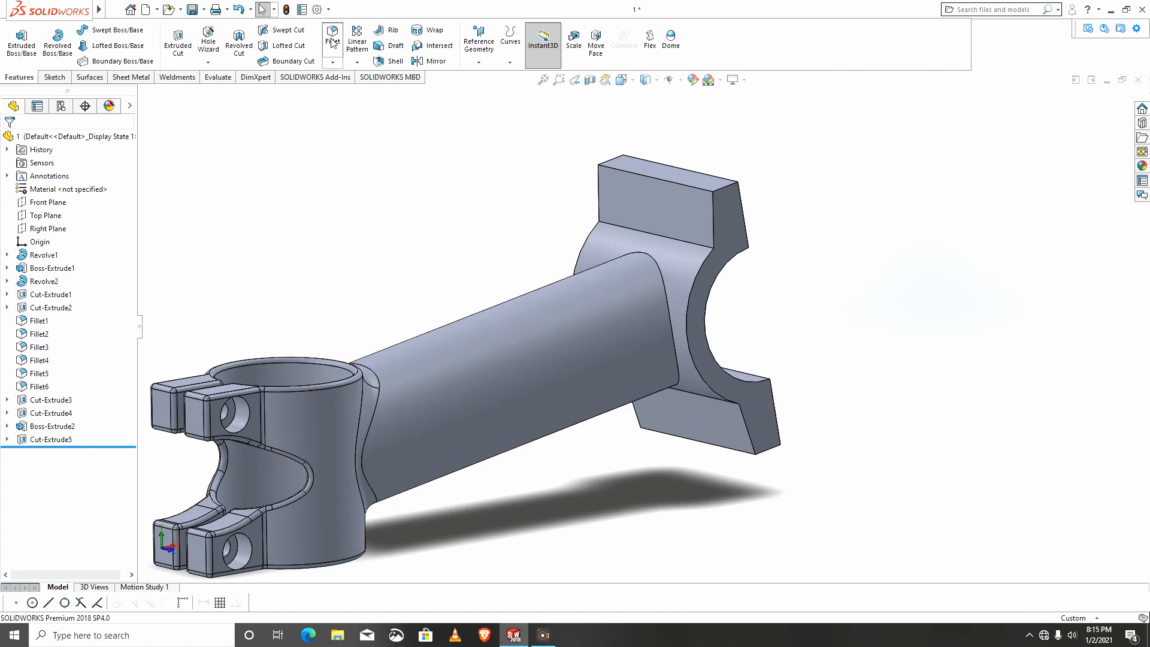
pyautogui.click(669, 294)
pyautogui.moveTo(765, 469); pyautogui.dragTo(641, 385, button='middle')
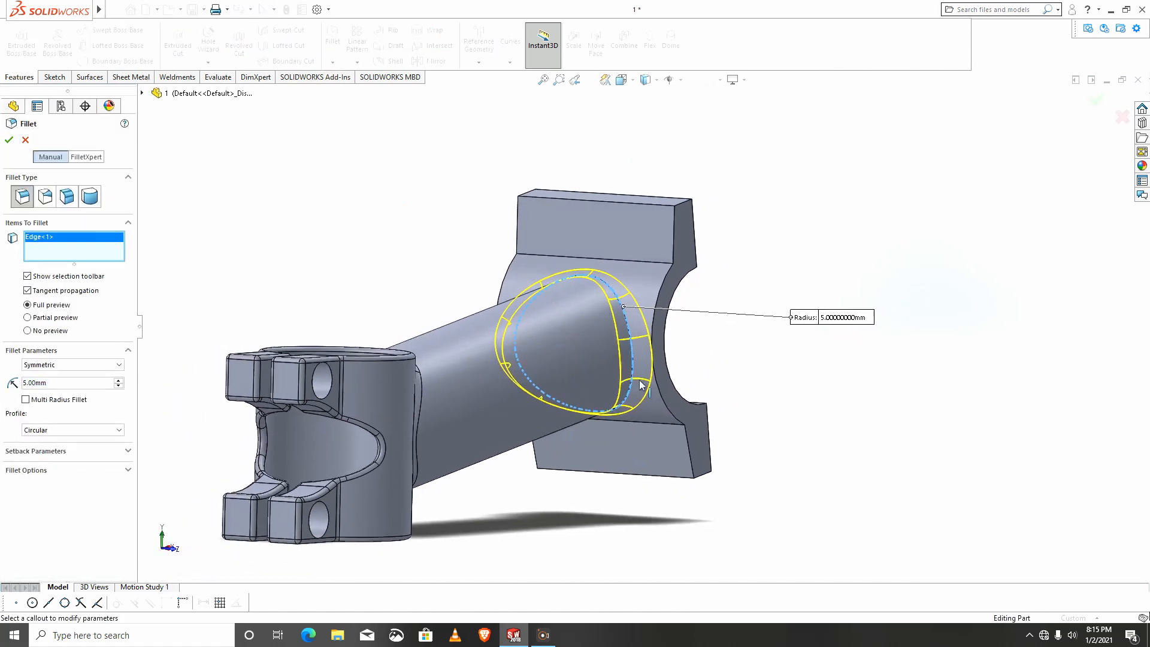
pyautogui.moveTo(171, 406); pyautogui.dragTo(163, 398, button='middle')
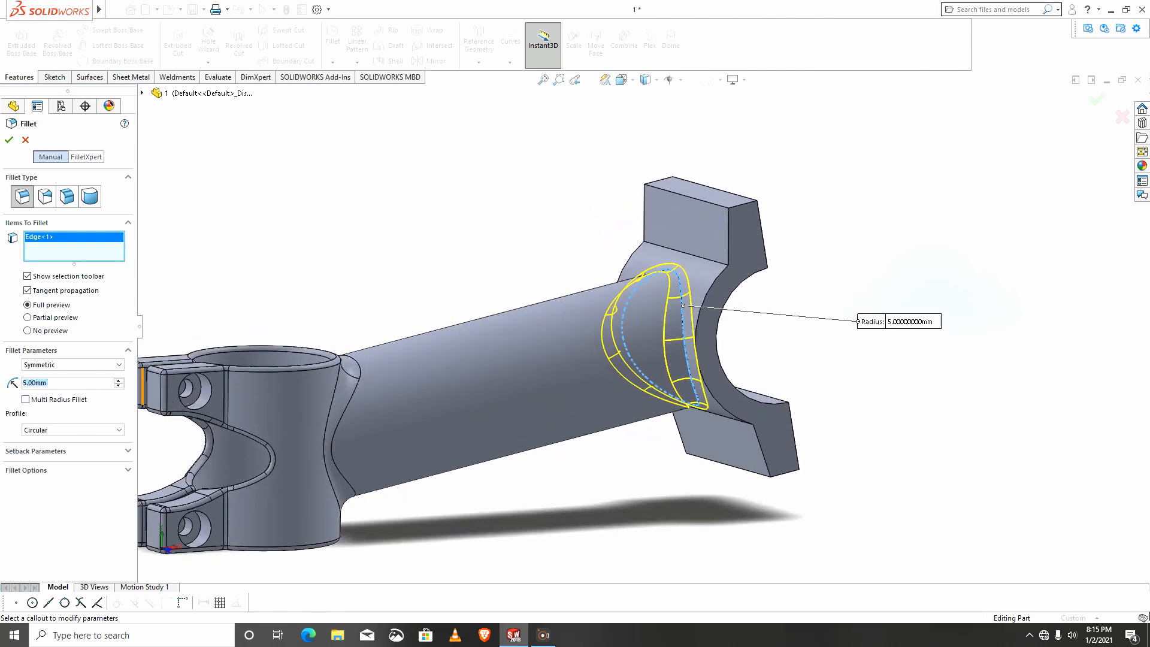
pyautogui.write('10')
pyautogui.press('Return')
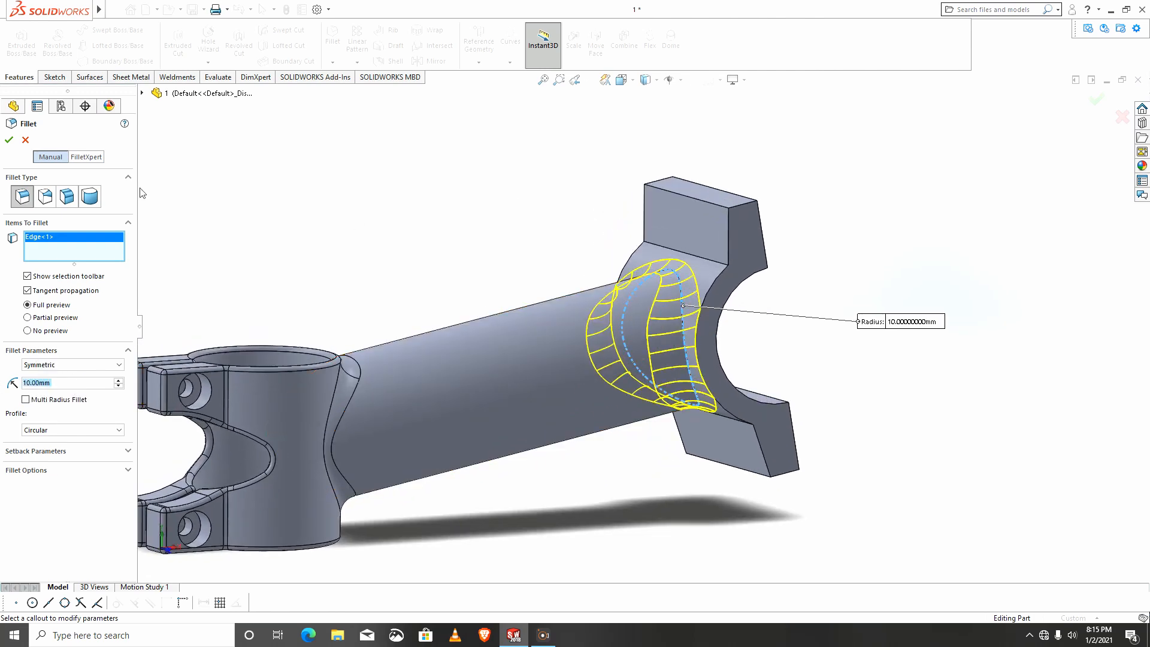
pyautogui.click(9, 140)
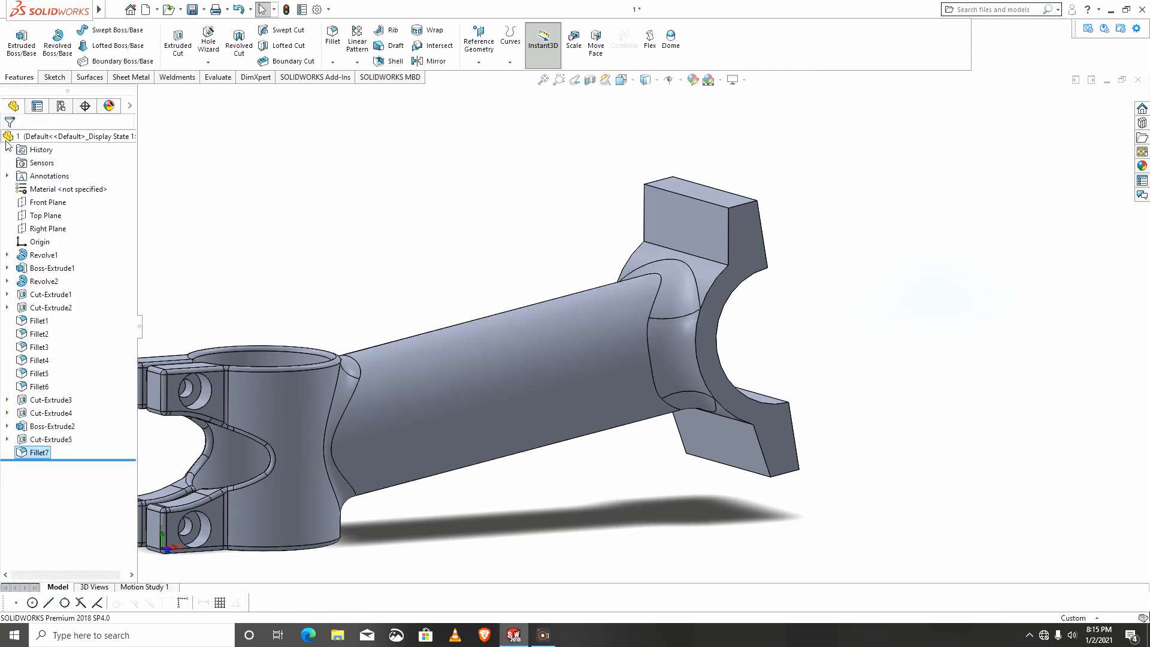
# Fillet the two long edges where the second clamp's flat flanges meet its curved back with an 8 mm radius
pyautogui.moveTo(449, 210); pyautogui.dragTo(698, 329, button='middle')
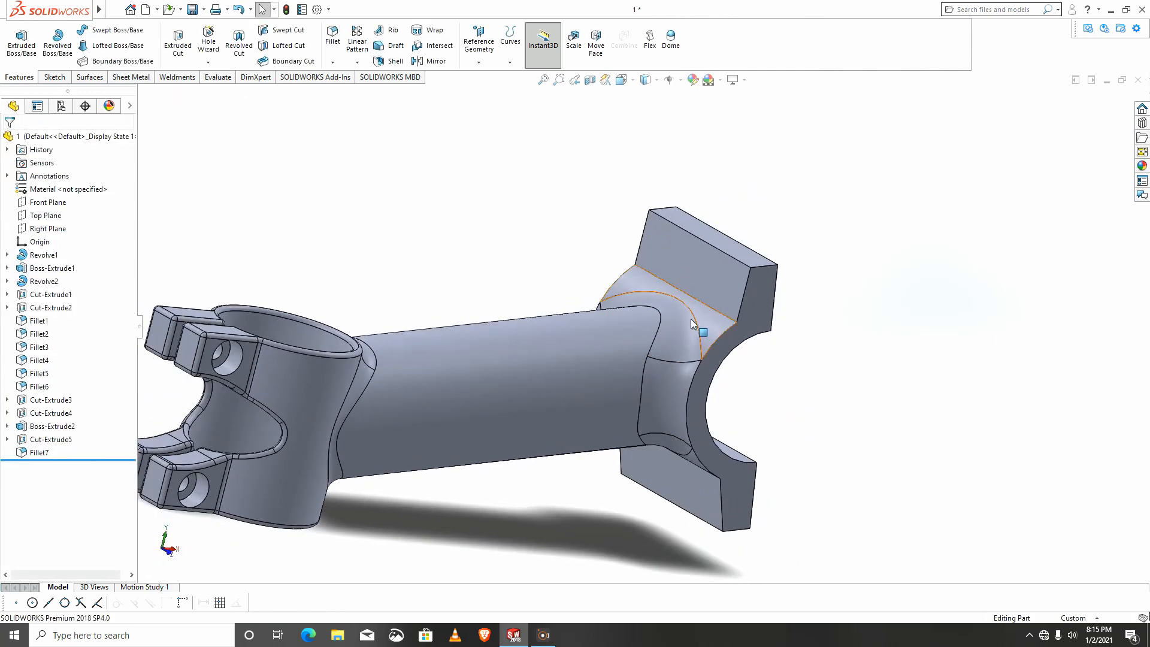
pyautogui.click(333, 36)
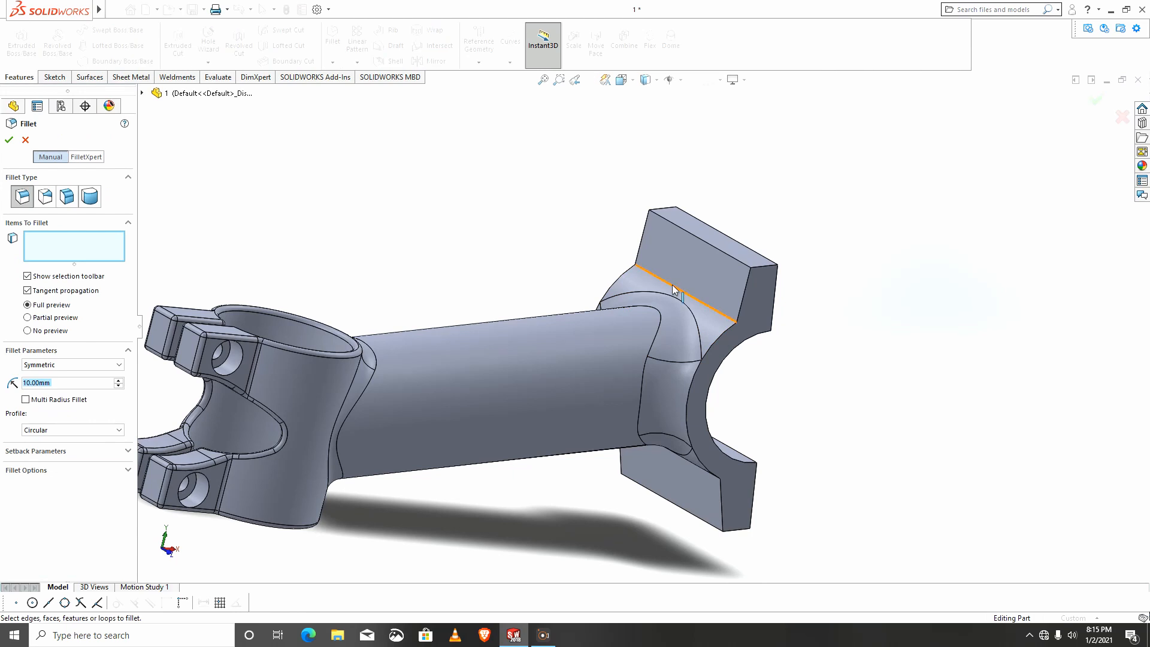
pyautogui.click(672, 288)
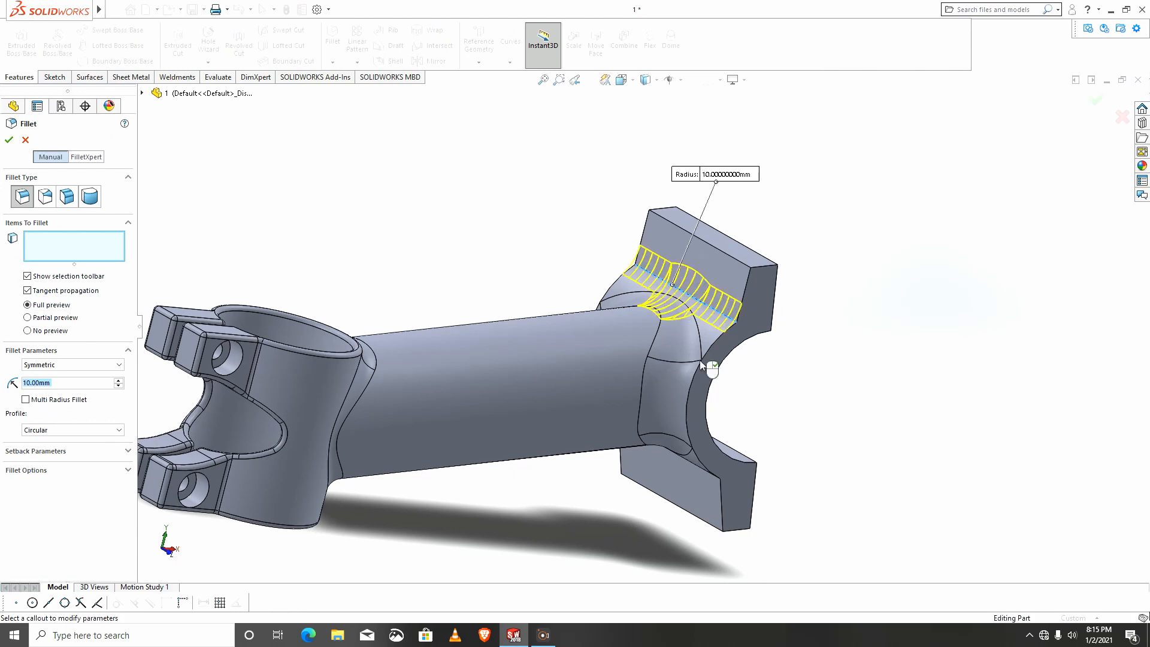
pyautogui.click(698, 470)
pyautogui.moveTo(584, 414); pyautogui.dragTo(642, 300, button='middle')
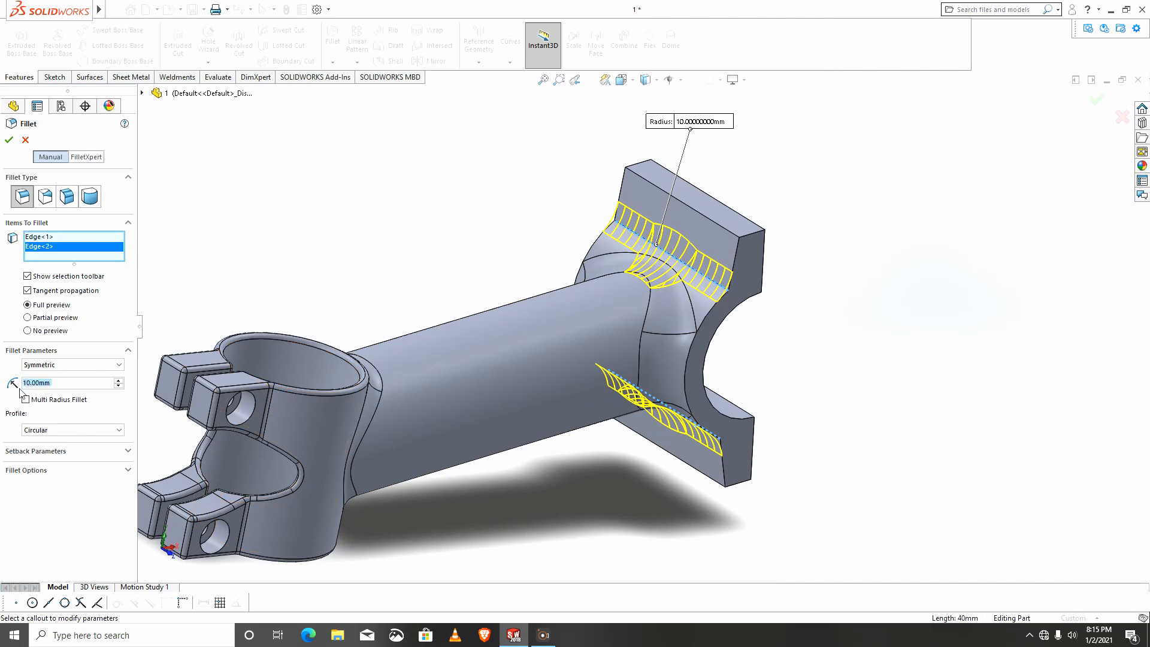
pyautogui.write('8')
pyautogui.press('Return')
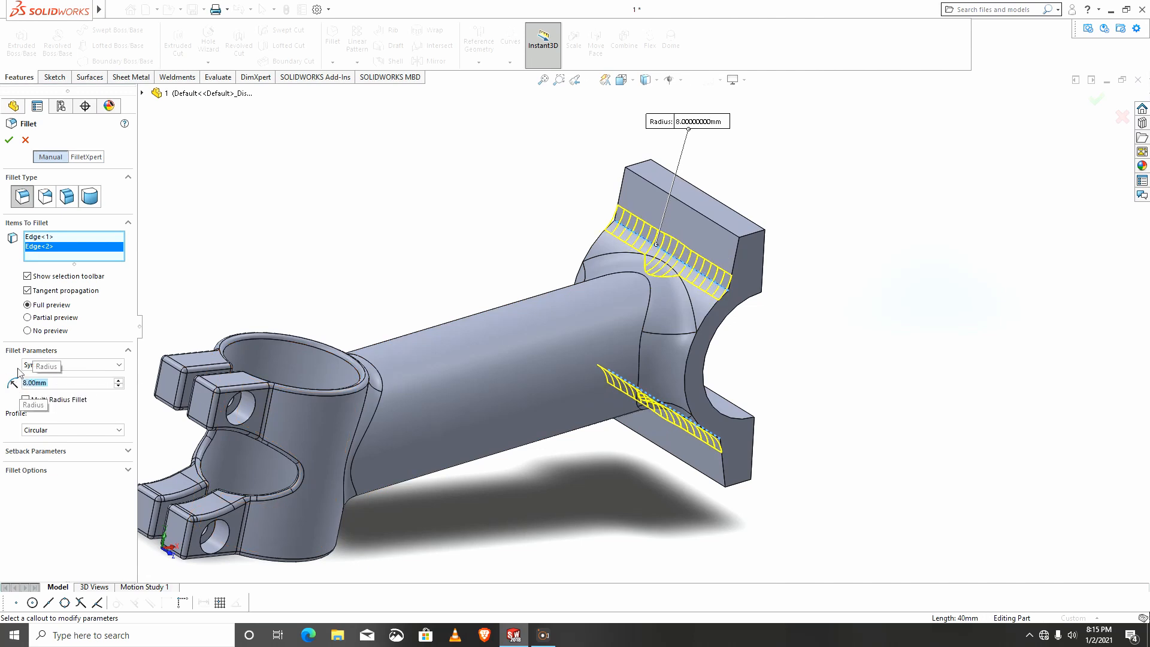
pyautogui.rightClick(653, 307)
pyautogui.moveTo(667, 324); pyautogui.dragTo(584, 145, button='middle')
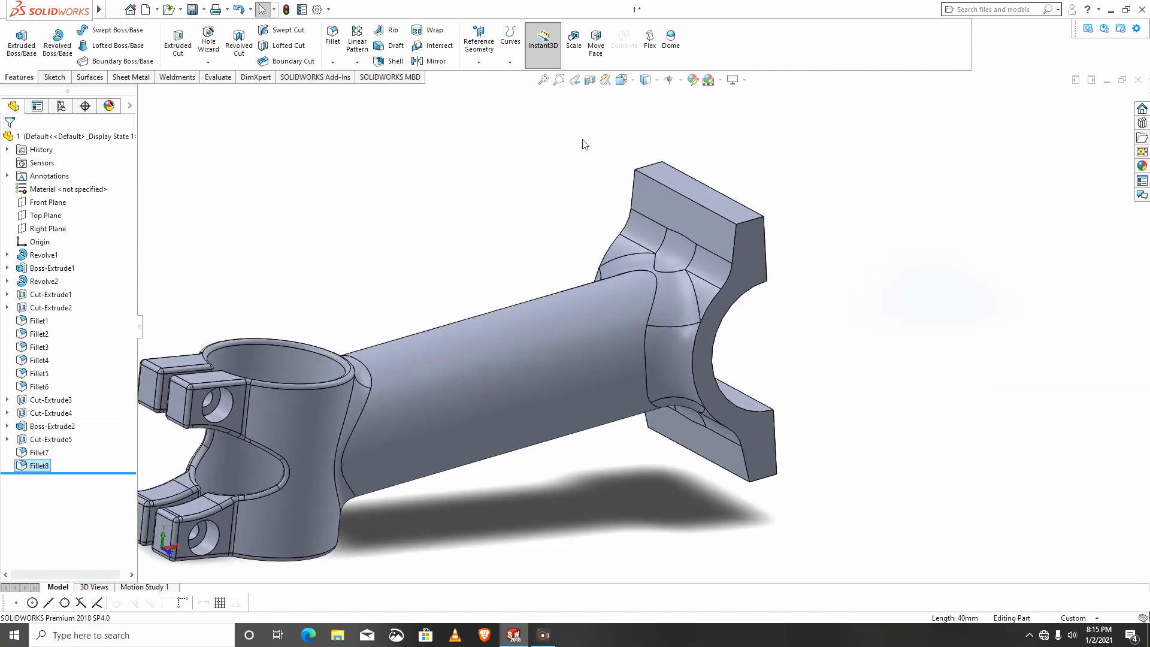
# View the model shaded without edge lines to examine the fillet blends, and restore the display of edges
pyautogui.click(646, 80)
pyautogui.click(648, 117)
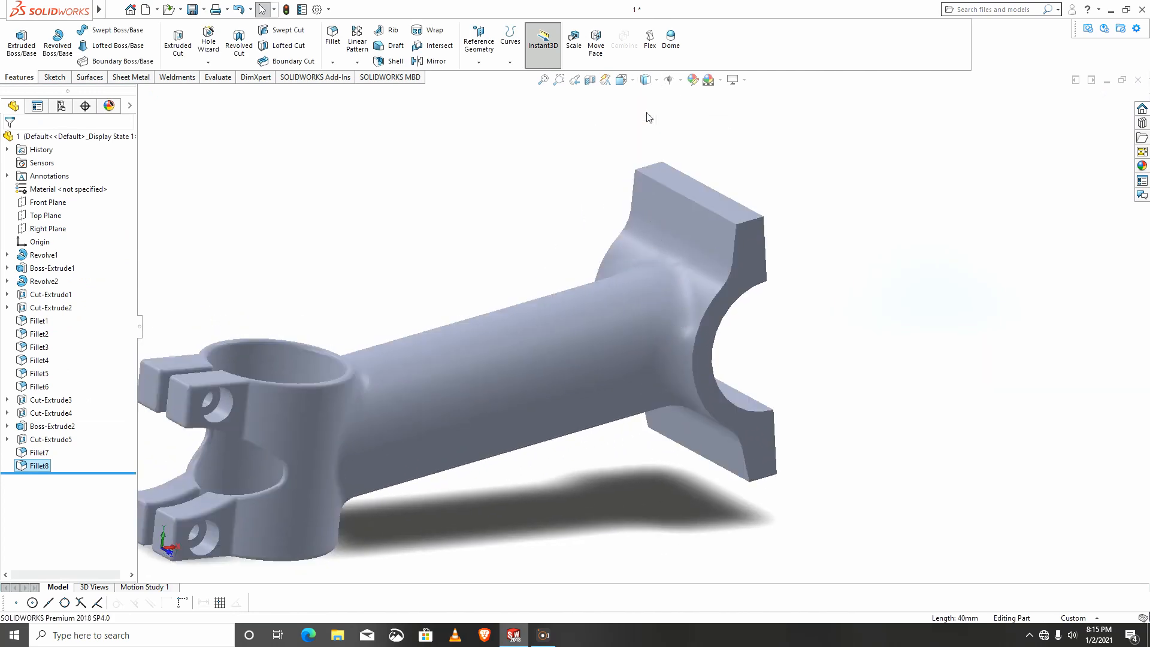
pyautogui.click(645, 80)
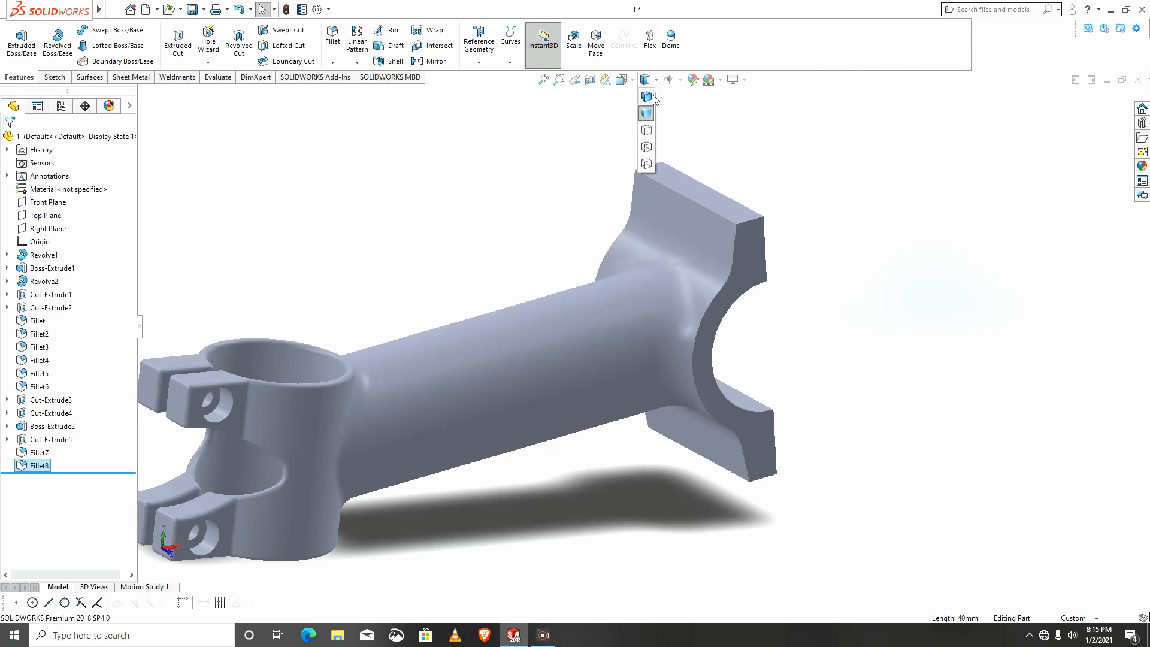
pyautogui.click(646, 146)
# Fillet the outer back edges at the ends of the second clamp's two flanges with a 5 mm radius
pyautogui.scroll(-3, 736, 211)
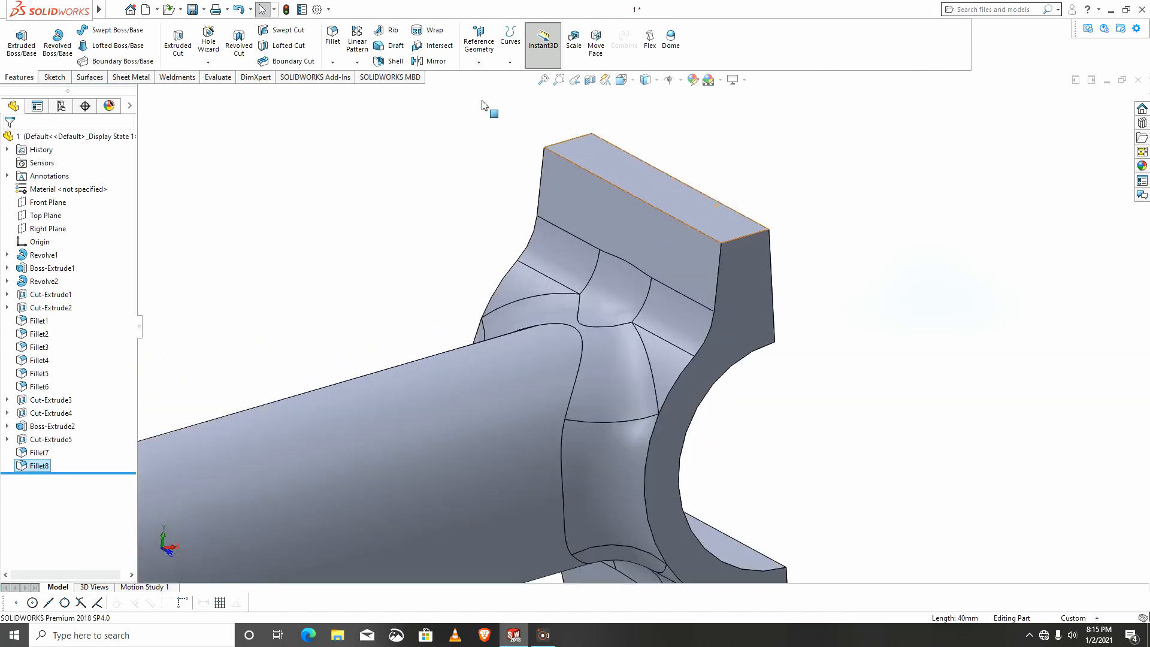
pyautogui.click(333, 37)
pyautogui.click(621, 180)
pyautogui.scroll(3, 623, 282)
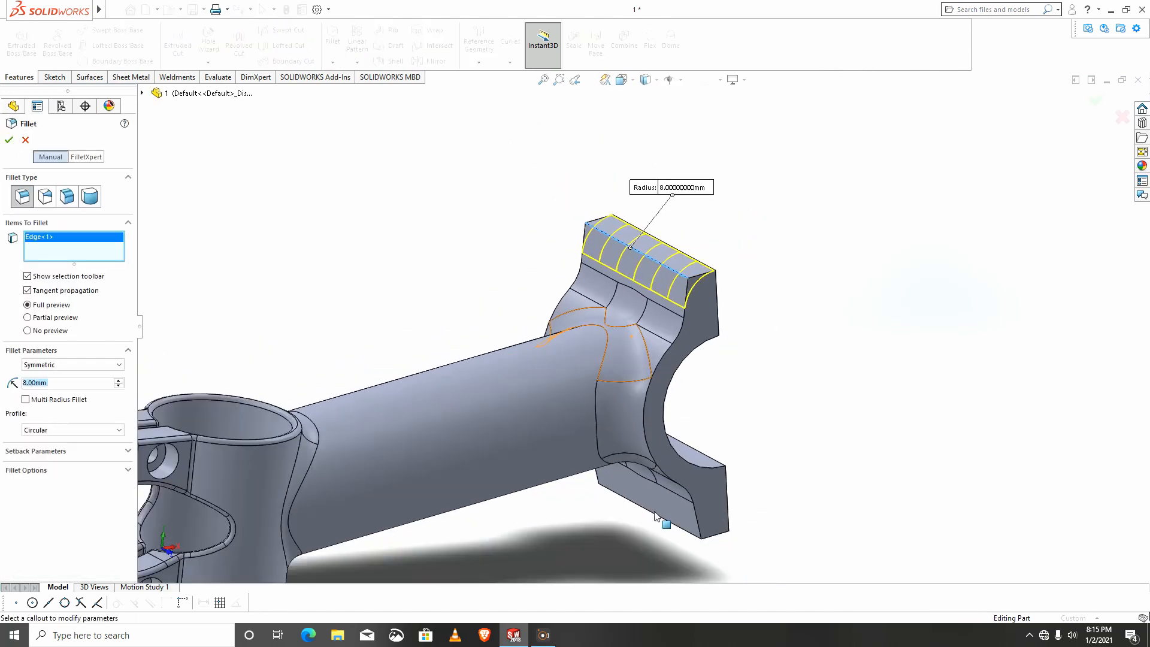
pyautogui.scroll(-4, 664, 527)
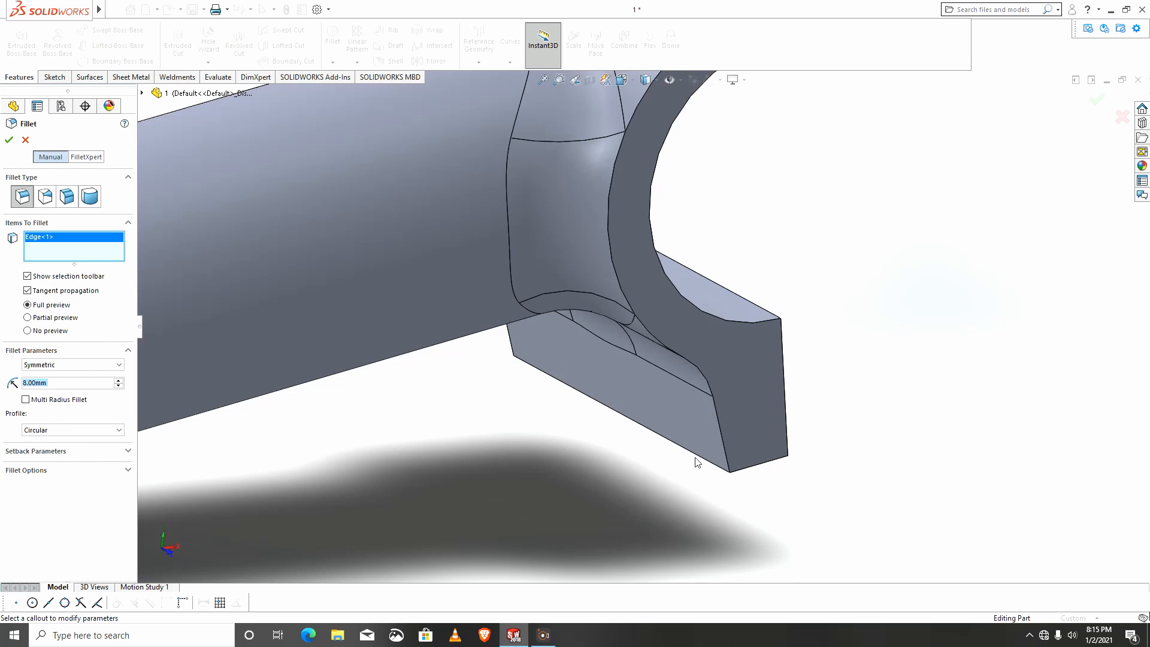
pyautogui.click(700, 459)
pyautogui.scroll(-5, 685, 201)
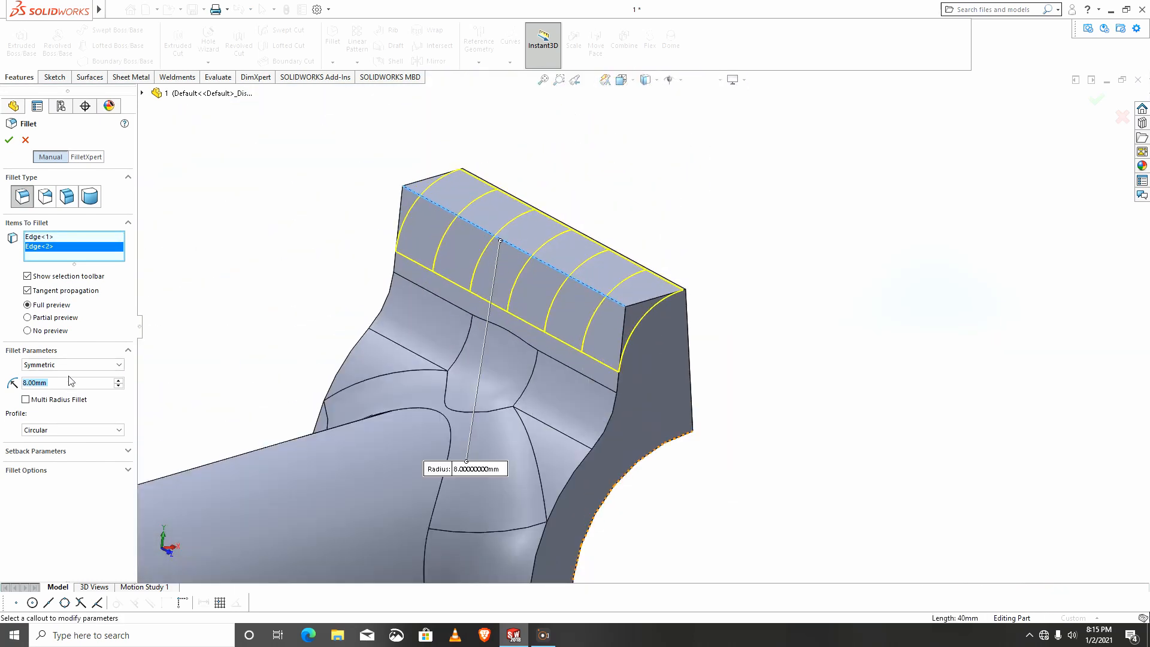
pyautogui.write('5')
pyautogui.press('Return')
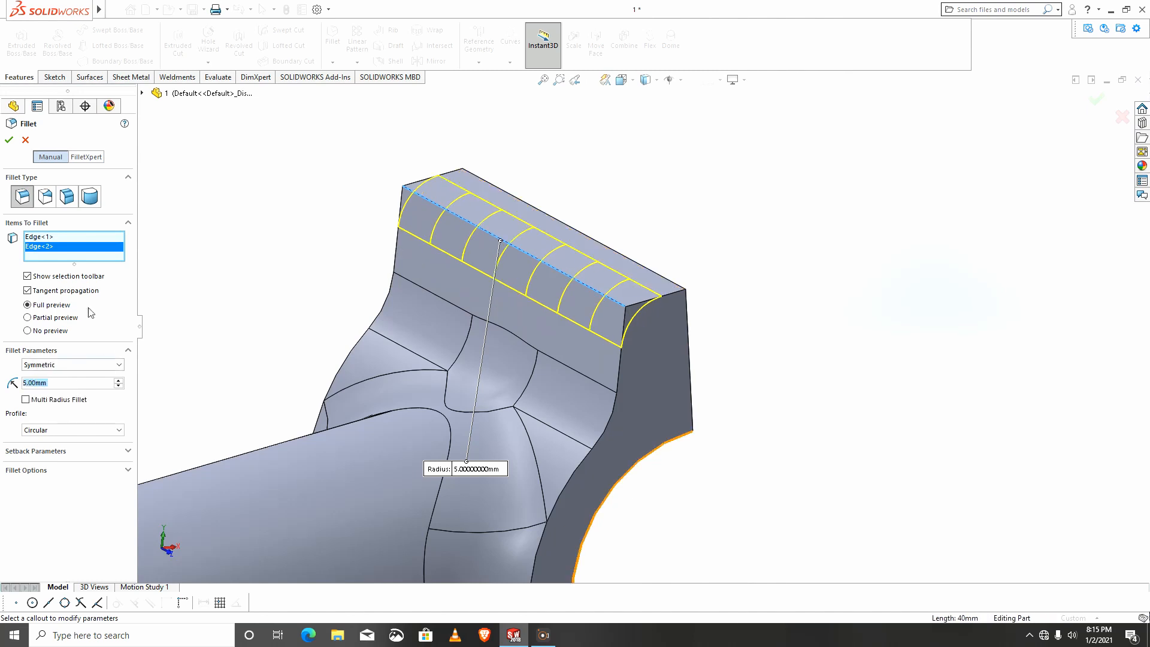
pyautogui.click(9, 140)
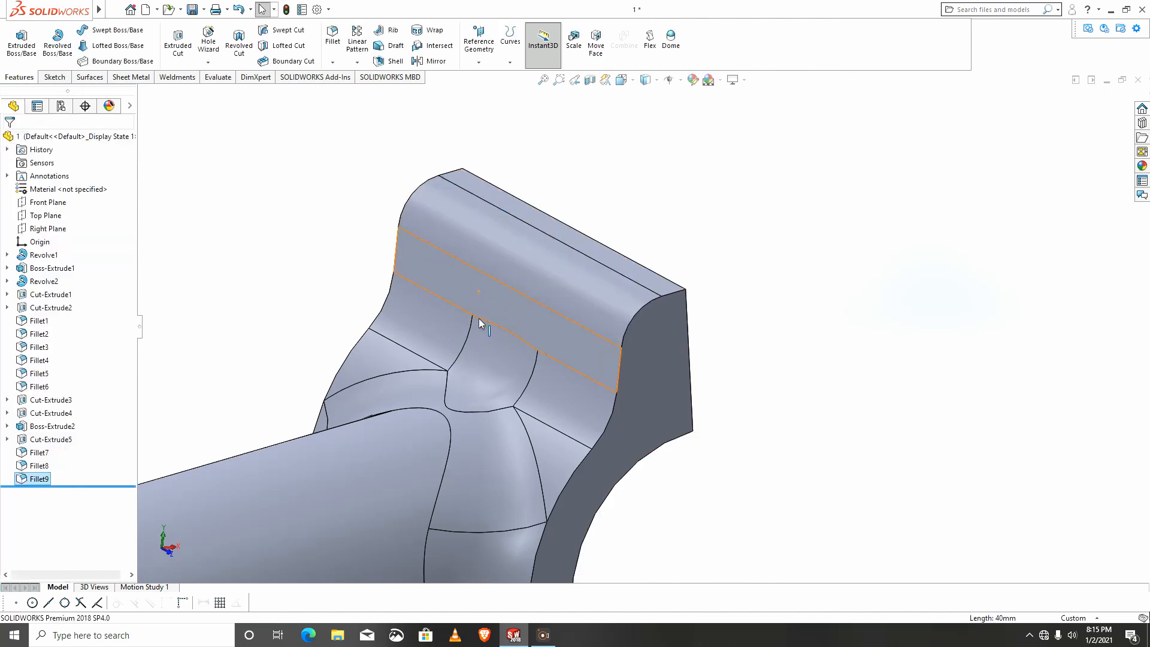
# Start a fillet around the flat side face of the second clamp
pyautogui.scroll(8, 479, 318)
pyautogui.moveTo(599, 437); pyautogui.dragTo(602, 454, button='middle')
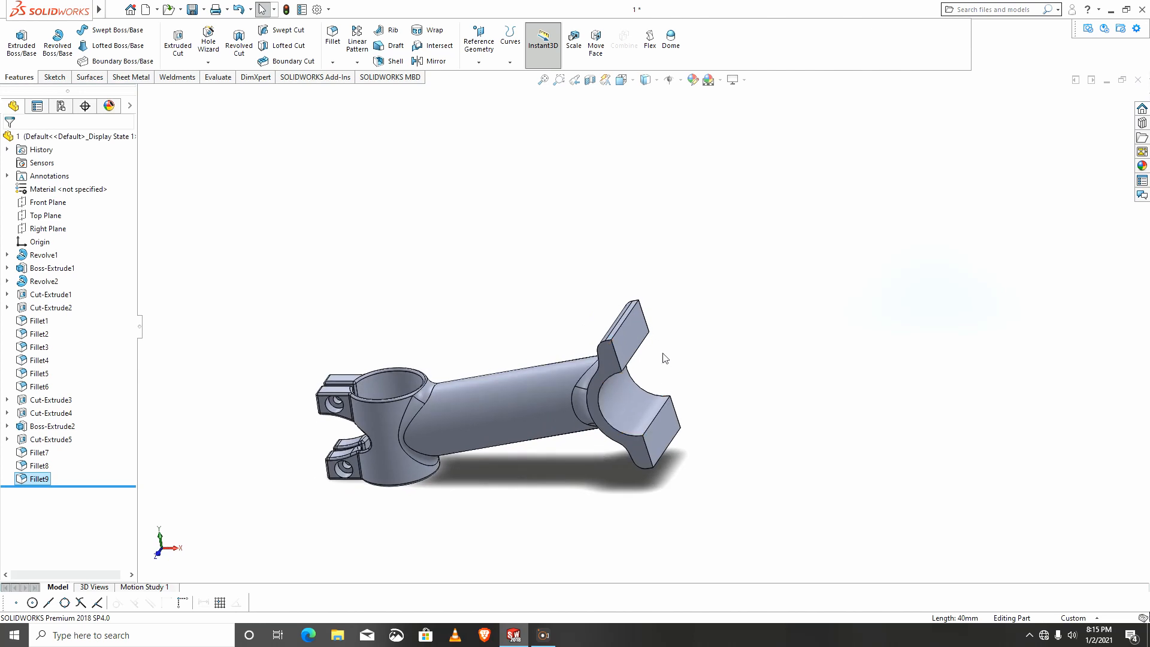
pyautogui.scroll(-5, 659, 357)
pyautogui.moveTo(568, 367); pyautogui.dragTo(452, 411, button='middle')
pyautogui.click(457, 413)
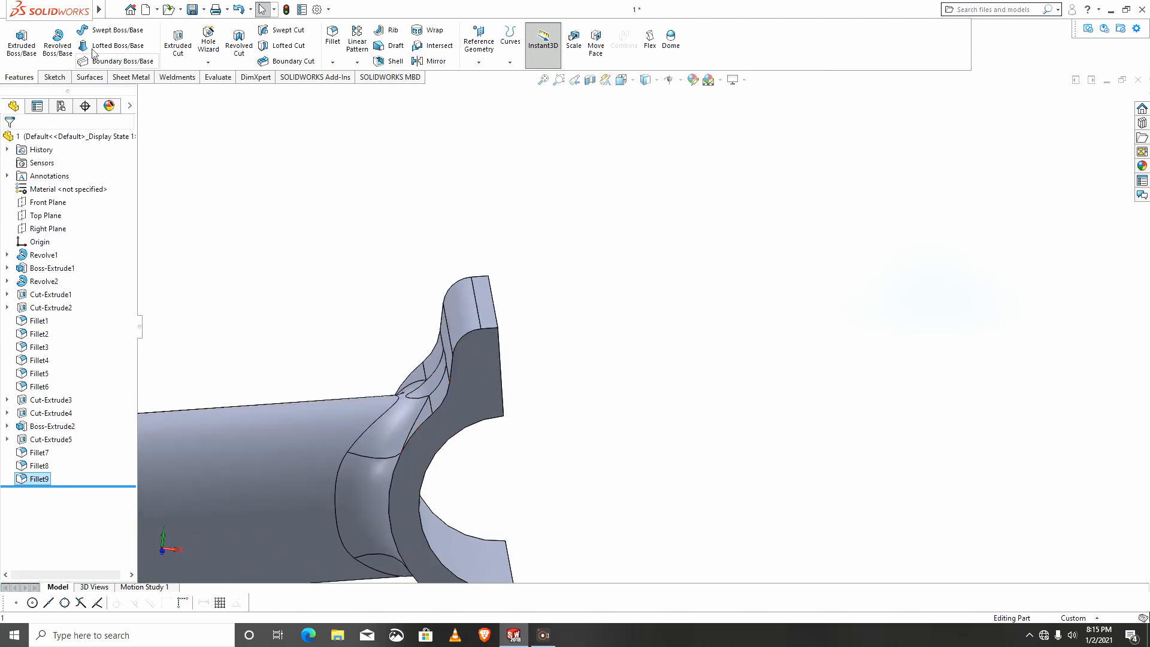
pyautogui.click(474, 395)
pyautogui.moveTo(456, 521); pyautogui.dragTo(266, 508, button='middle')
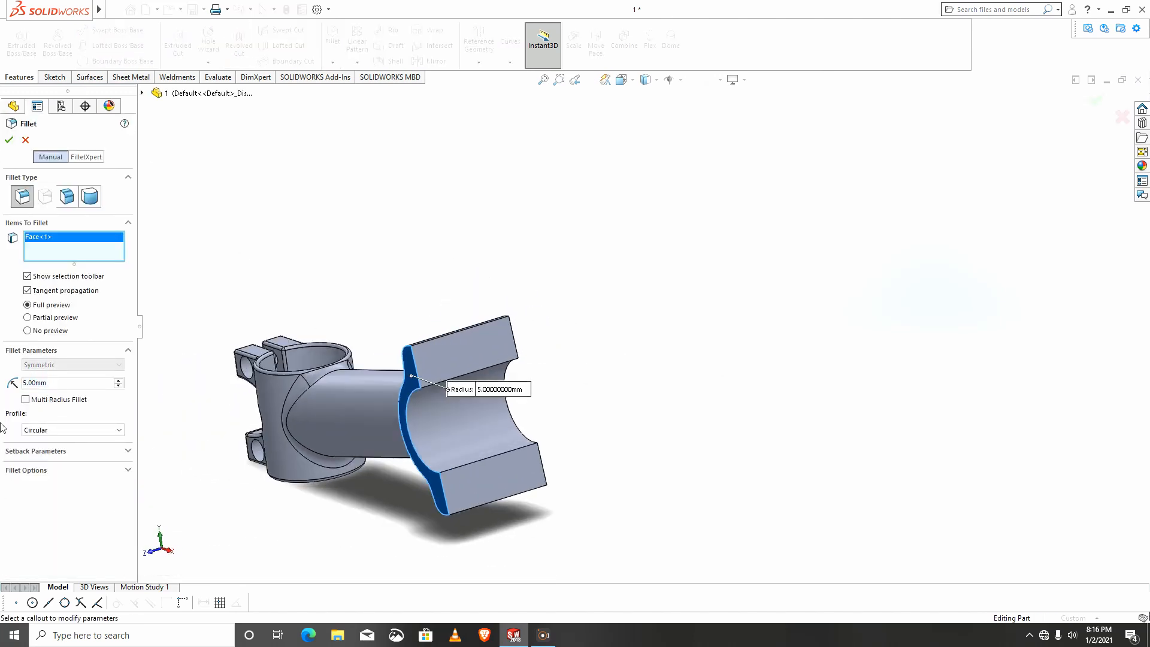
# Fillet the edges of the handlebar clamp's two side faces and two flat mating faces with a 1 mm radius
pyautogui.write('1')
pyautogui.press('Return')
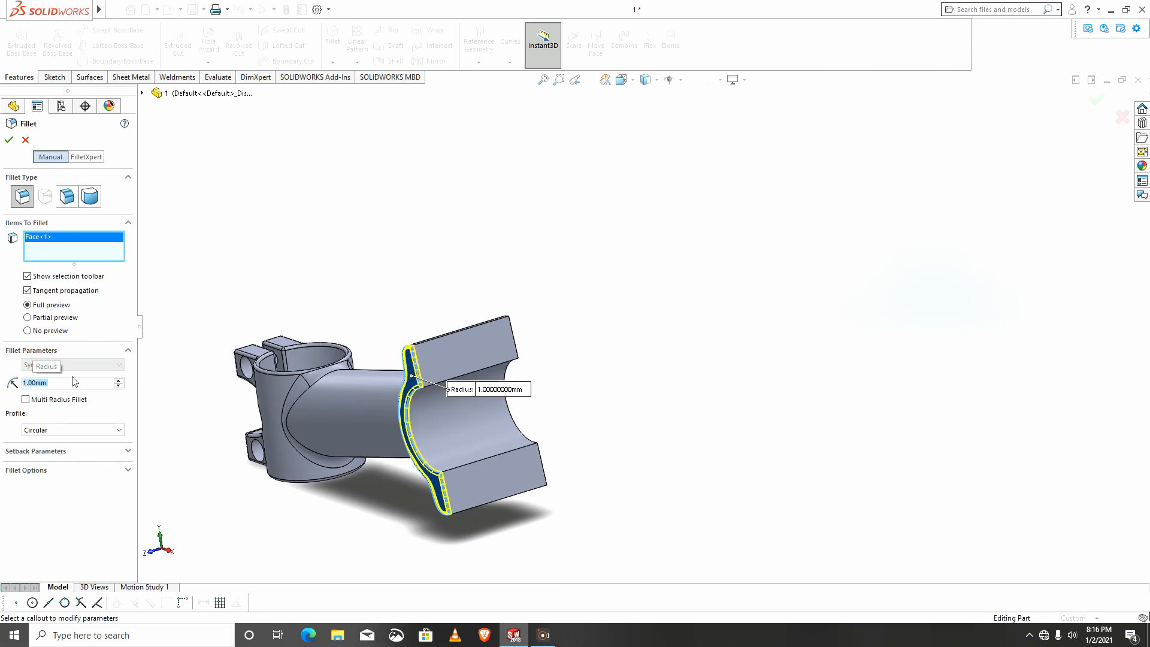
pyautogui.moveTo(579, 408); pyautogui.dragTo(344, 545, button='middle')
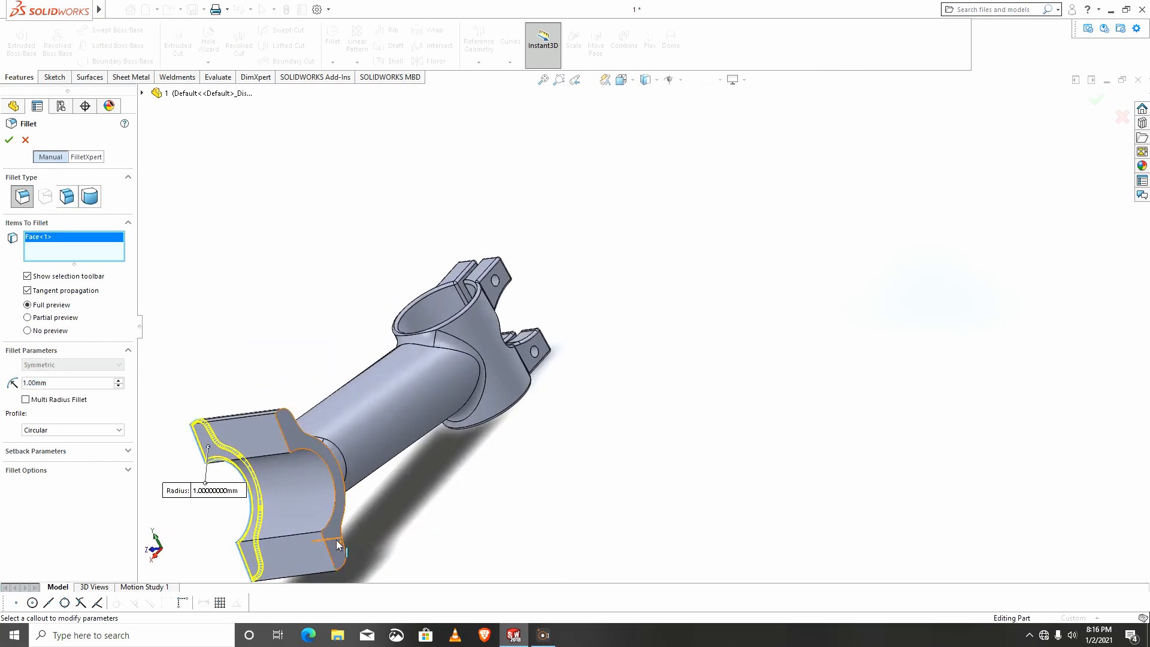
pyautogui.click(328, 535)
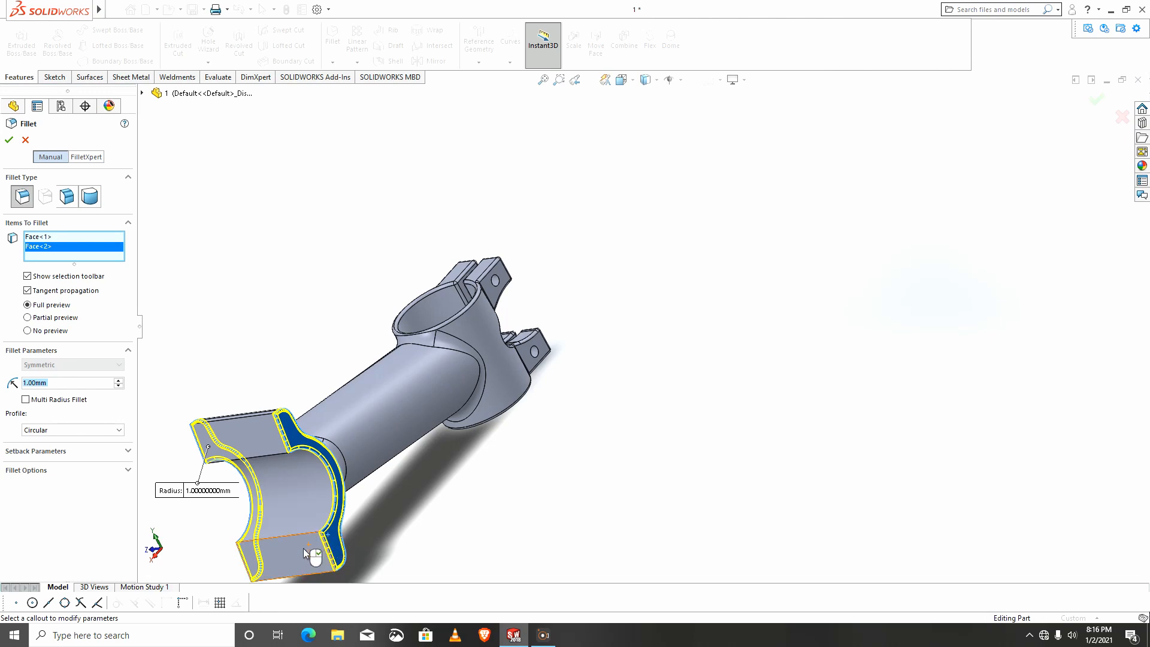
pyautogui.click(251, 433)
pyautogui.click(322, 500)
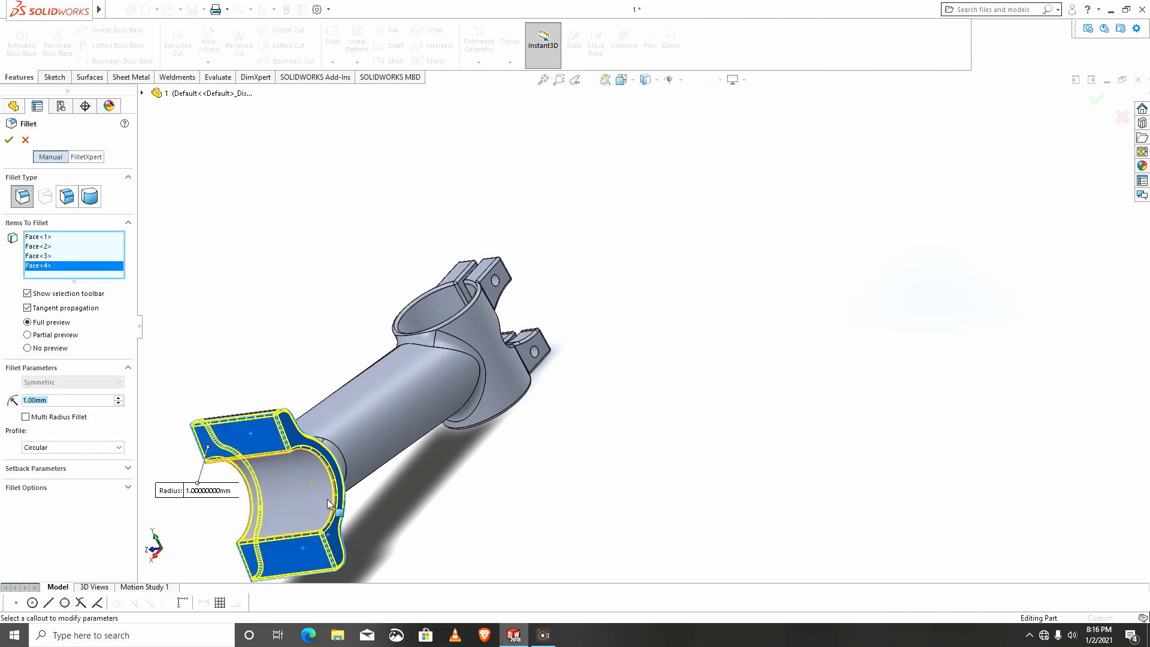
pyautogui.moveTo(322, 499); pyautogui.dragTo(455, 532, button='middle')
pyautogui.scroll(-4, 539, 475)
pyautogui.moveTo(539, 475); pyautogui.dragTo(726, 372, button='middle')
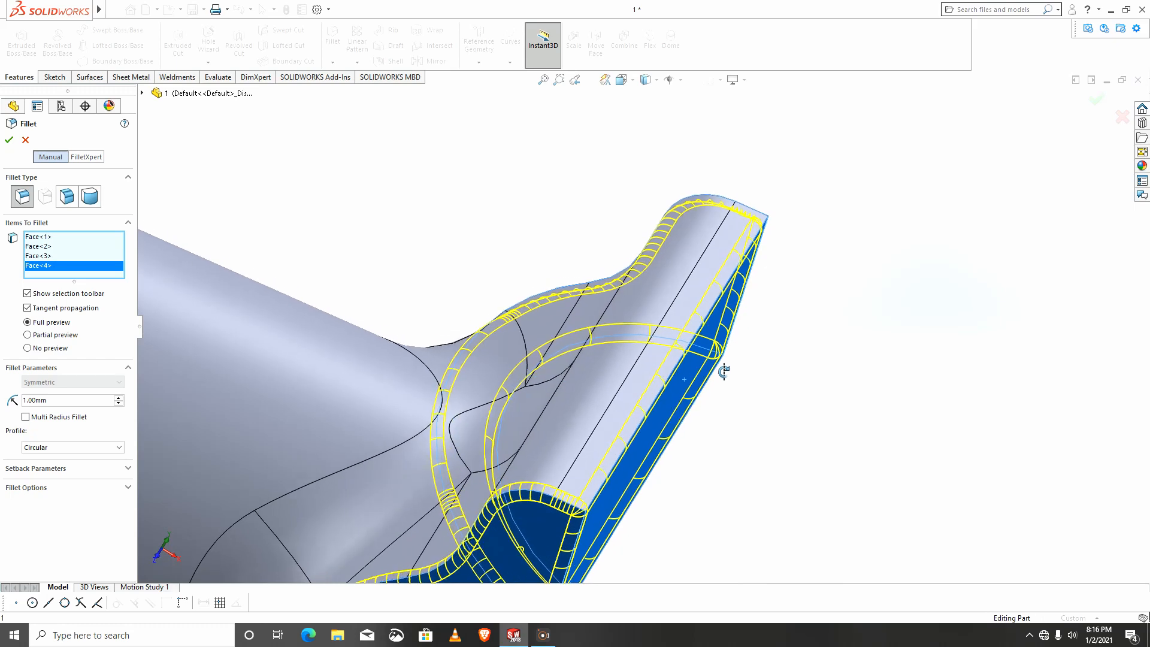
pyautogui.click(9, 141)
# Edit Fillet9 on the outer edges of the handlebar clamp, trying radii of 6 and 8 mm before settling on 7 mm
pyautogui.scroll(3, 390, 400)
pyautogui.moveTo(391, 400); pyautogui.dragTo(677, 293, button='middle')
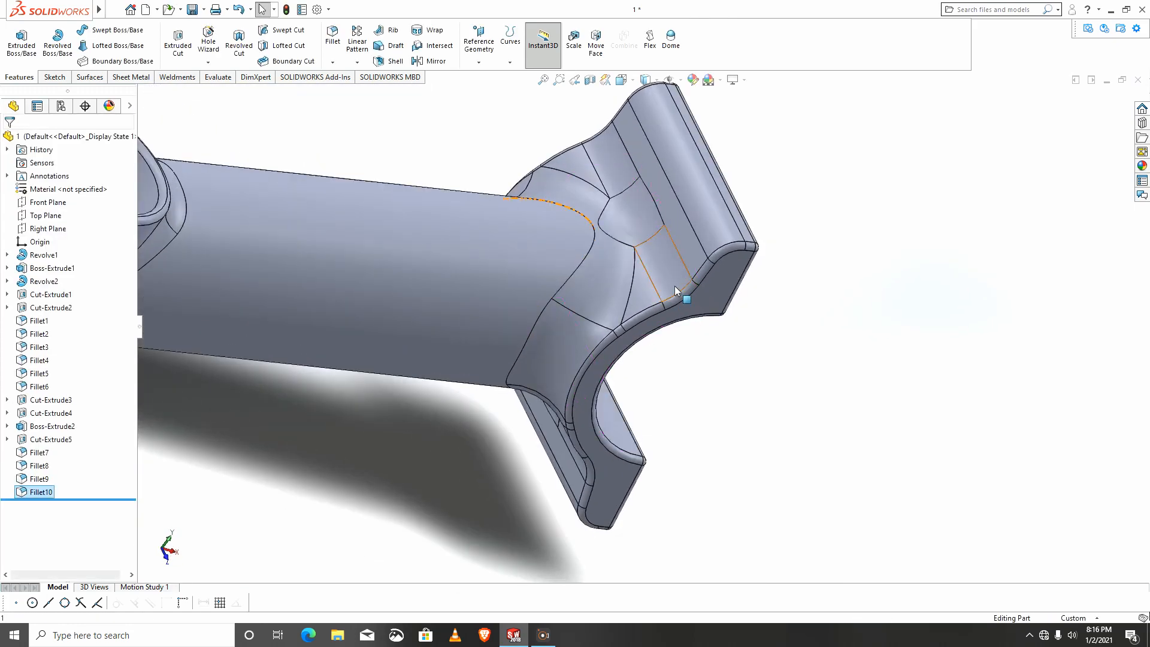
pyautogui.click(714, 222)
pyautogui.click(39, 479)
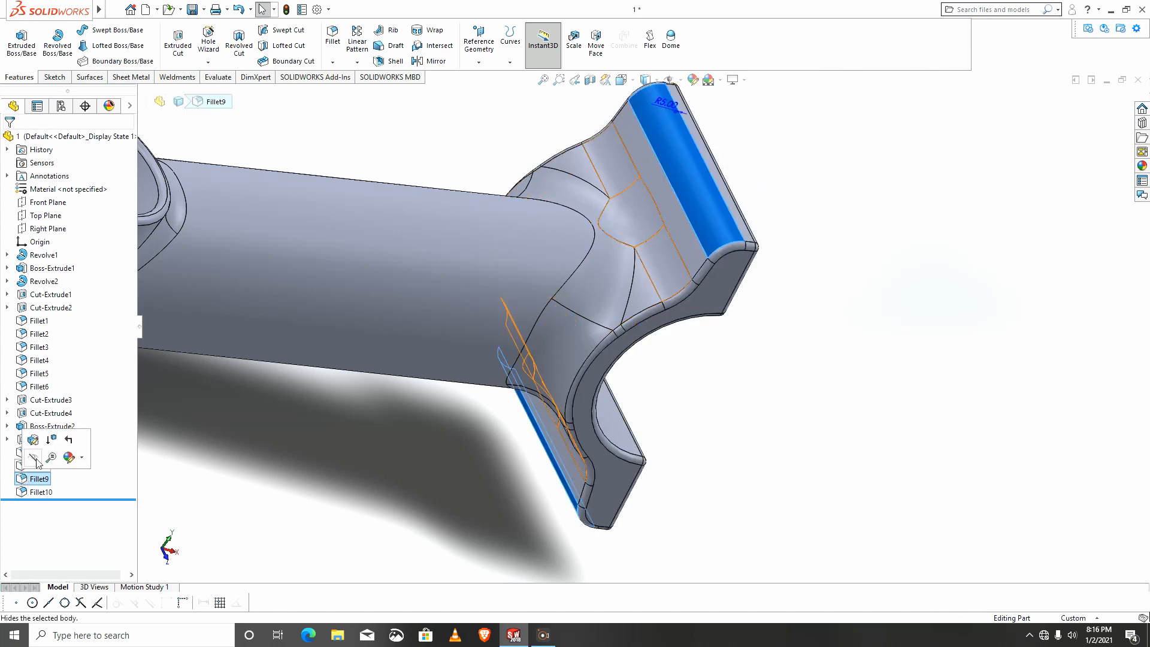
pyautogui.click(33, 439)
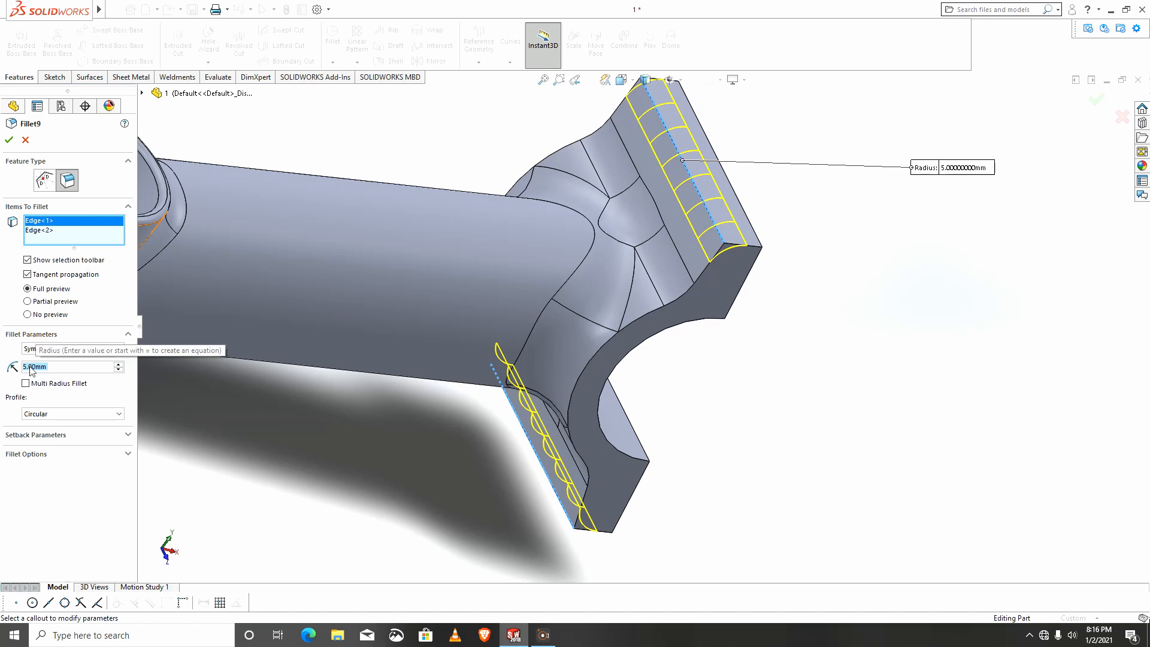
pyautogui.write('6')
pyautogui.press('Return')
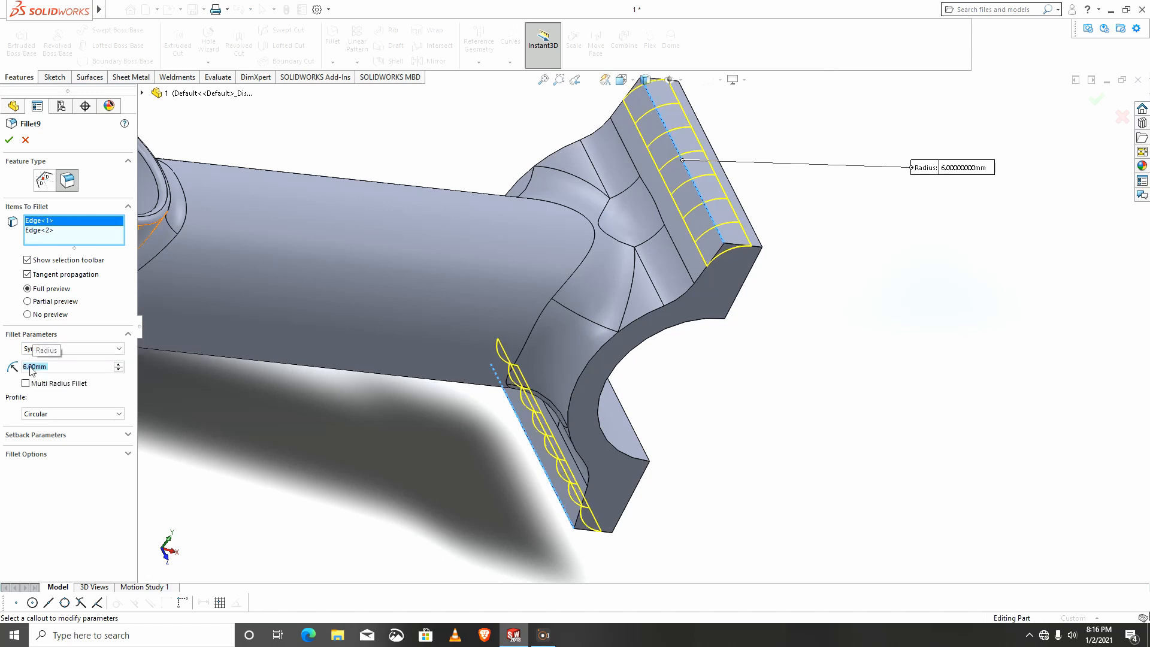
pyautogui.write('8')
pyautogui.press('Return')
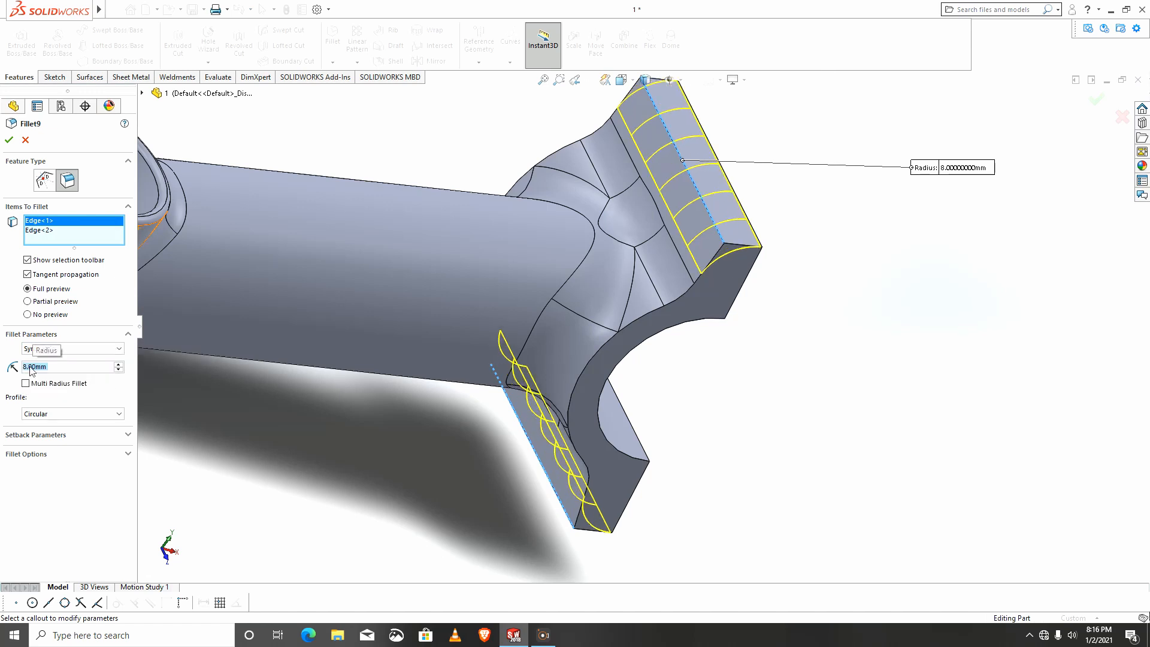
pyautogui.write('7')
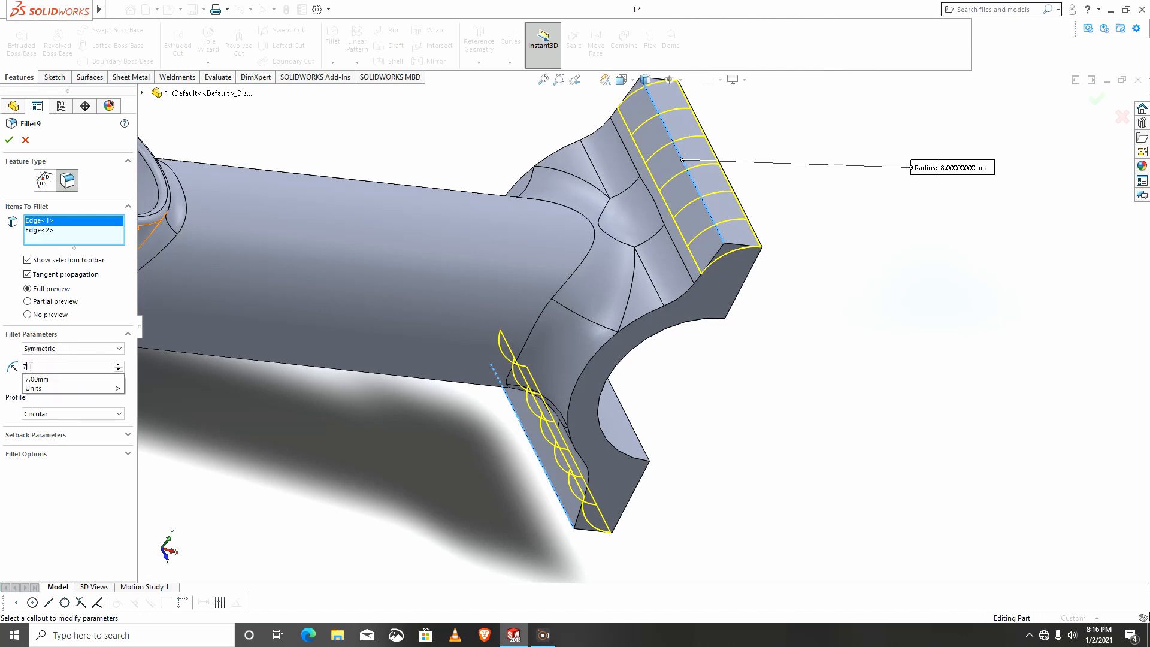
pyautogui.press('Return')
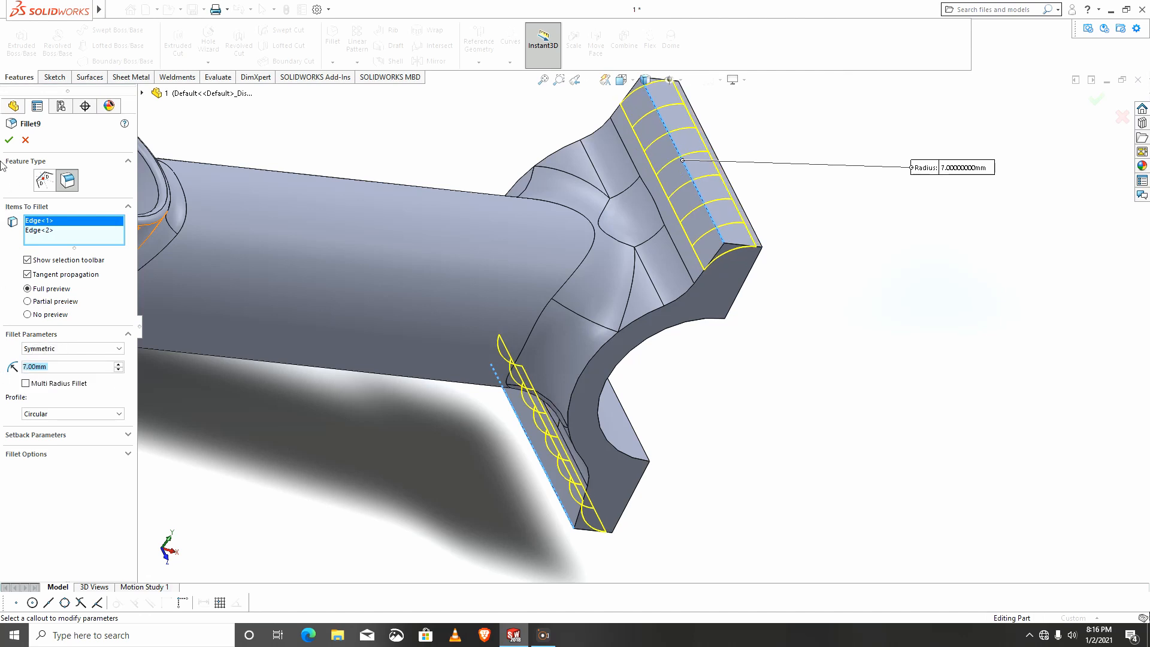
pyautogui.click(9, 139)
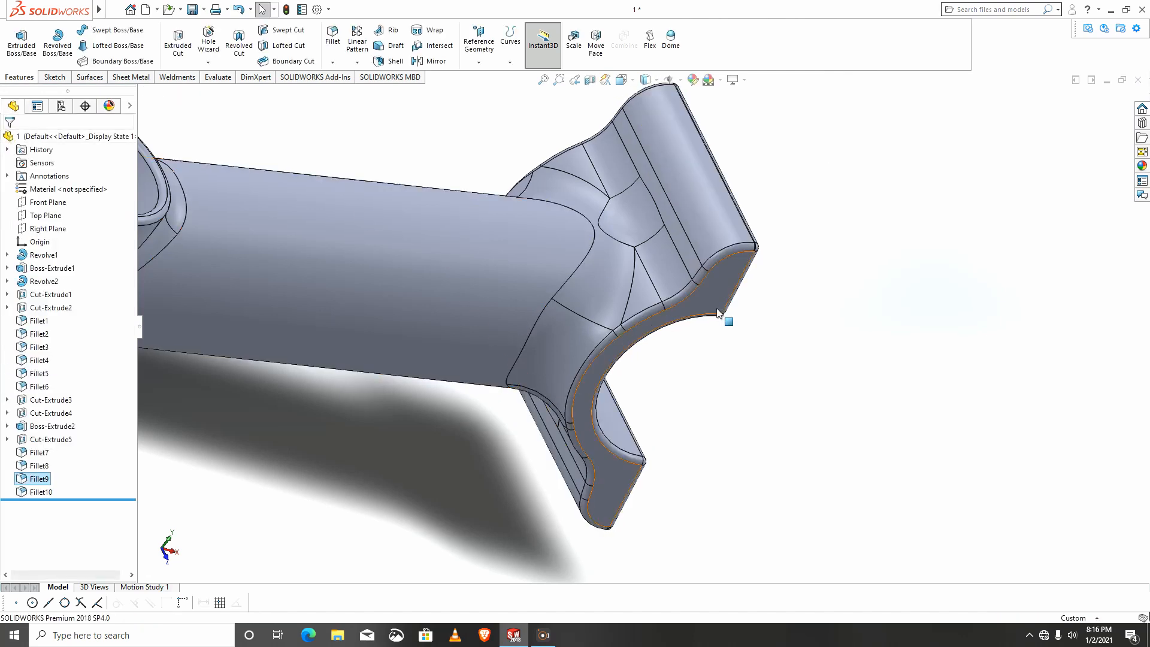
# Inspect the filleted handlebar clamp and the rest of the stem from several angles
pyautogui.moveTo(728, 318); pyautogui.dragTo(613, 293, button='middle')
pyautogui.scroll(5, 635, 316)
pyautogui.scroll(-2, 805, 343)
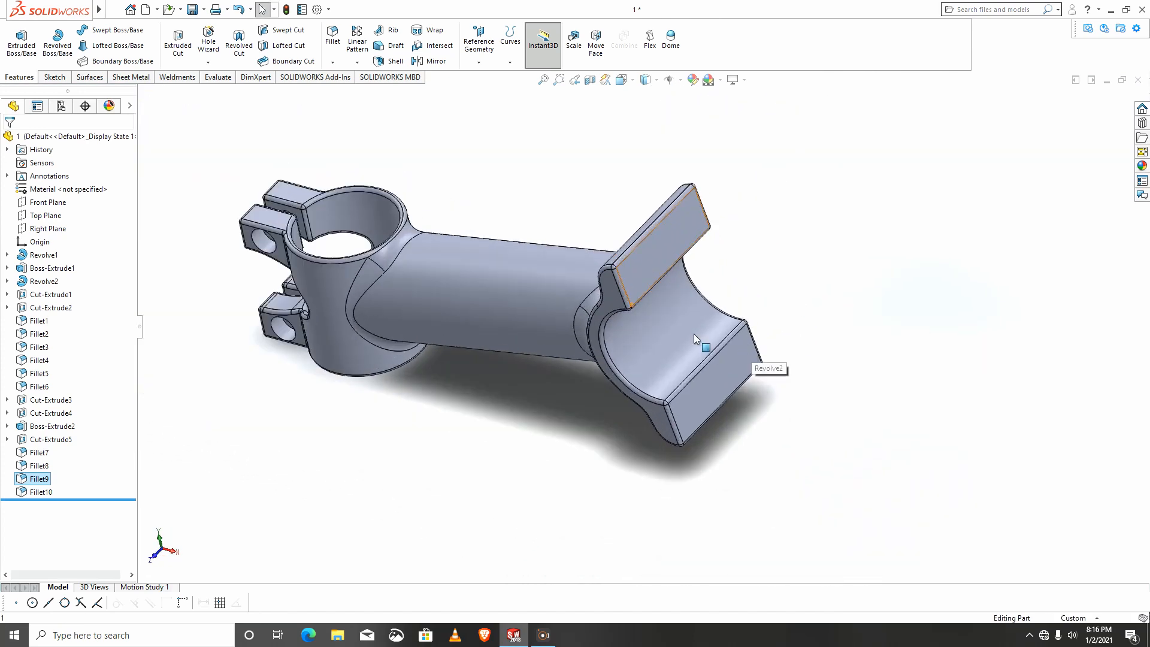
pyautogui.moveTo(701, 339); pyautogui.dragTo(599, 285, button='middle')
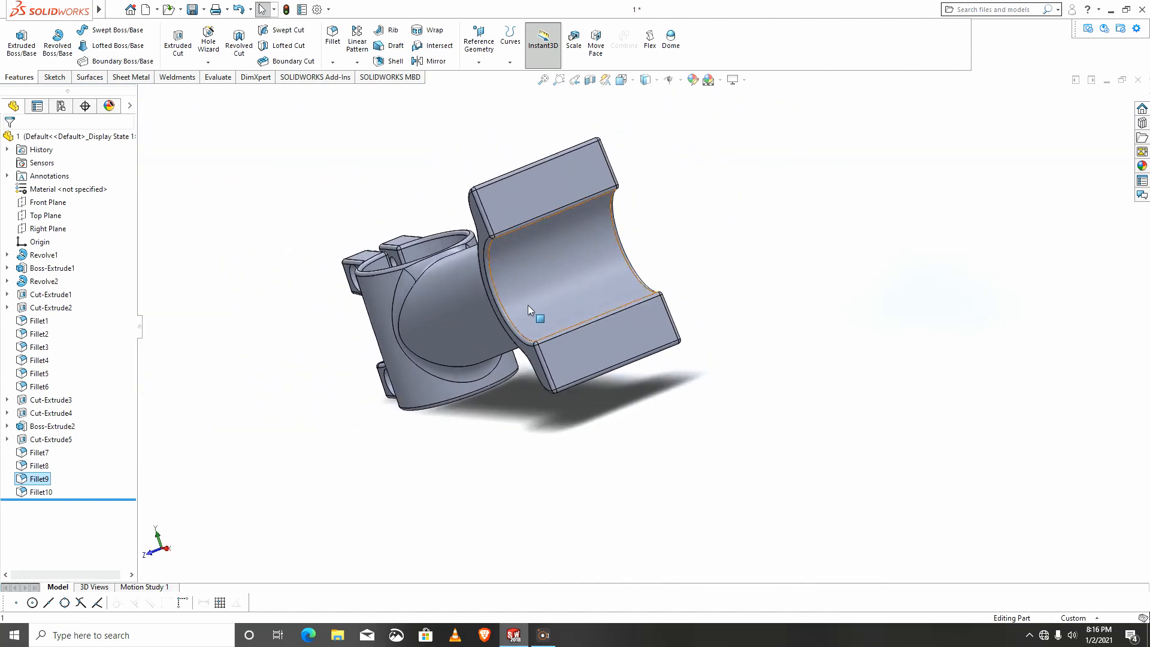
pyautogui.moveTo(531, 311); pyautogui.dragTo(604, 287, button='middle')
pyautogui.moveTo(503, 324); pyautogui.dragTo(592, 343, button='middle')
pyautogui.moveTo(487, 303); pyautogui.dragTo(445, 275, button='middle')
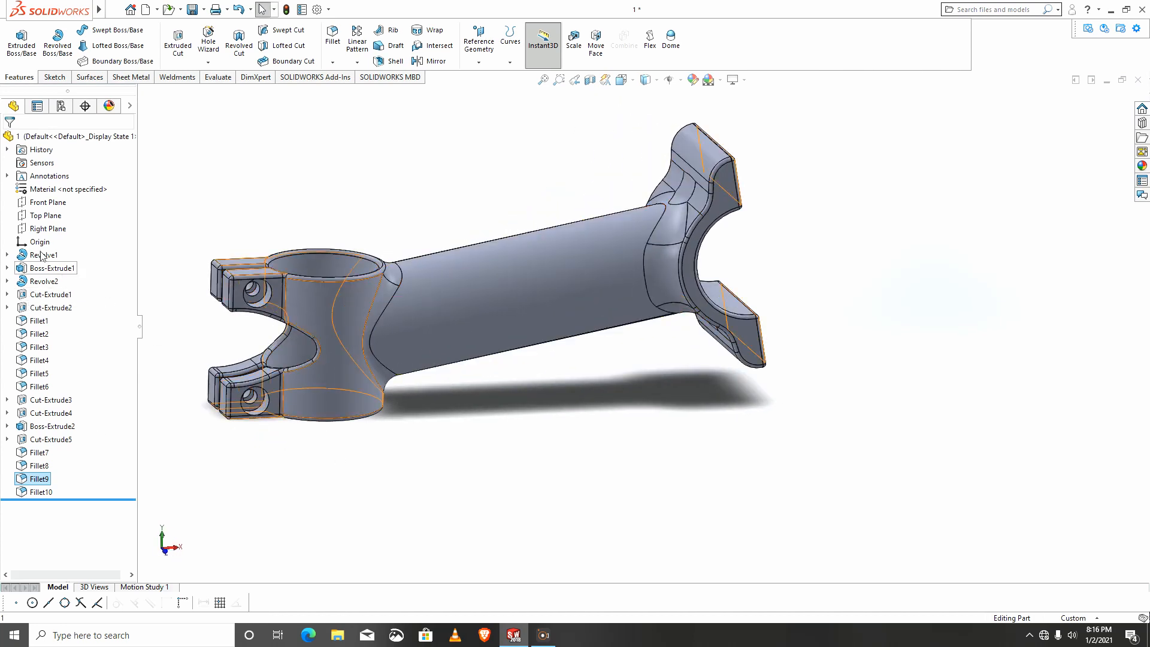
# Start a sketch on the Front Plane and orient the view normal to it
pyautogui.click(47, 204)
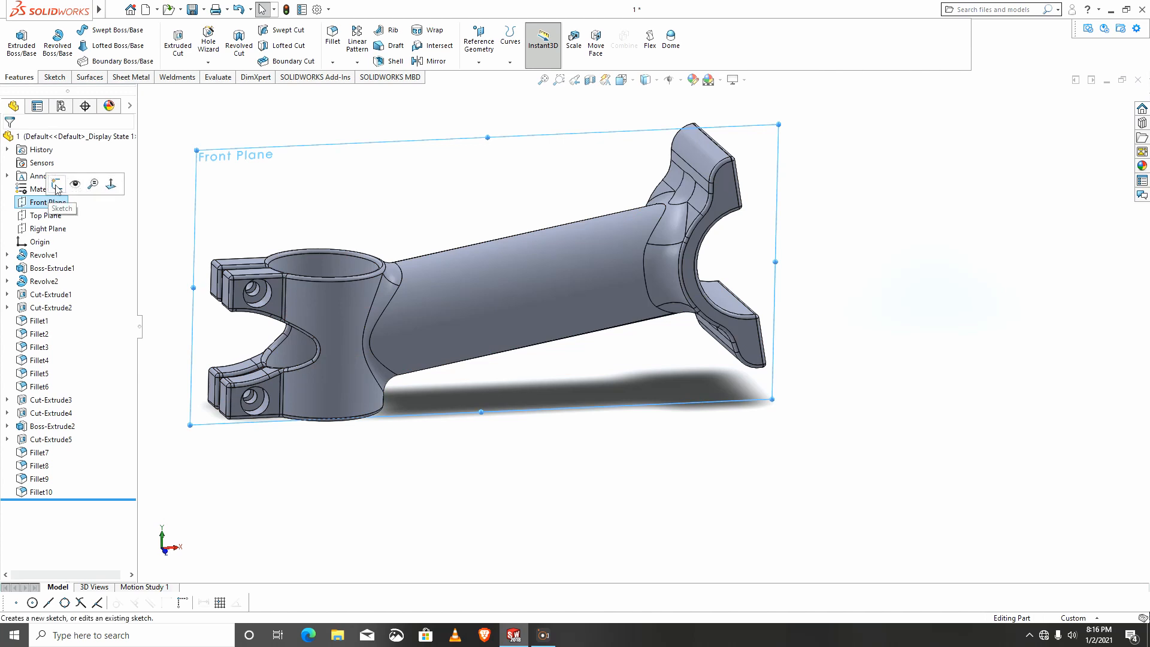
pyautogui.click(56, 185)
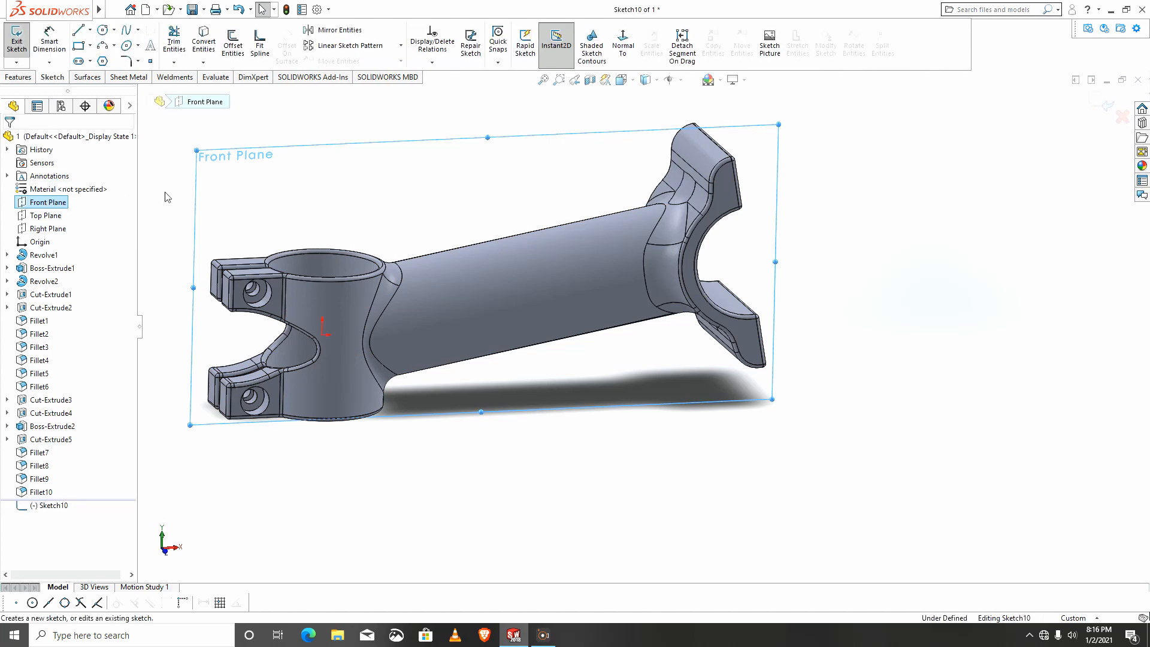
pyautogui.click(624, 43)
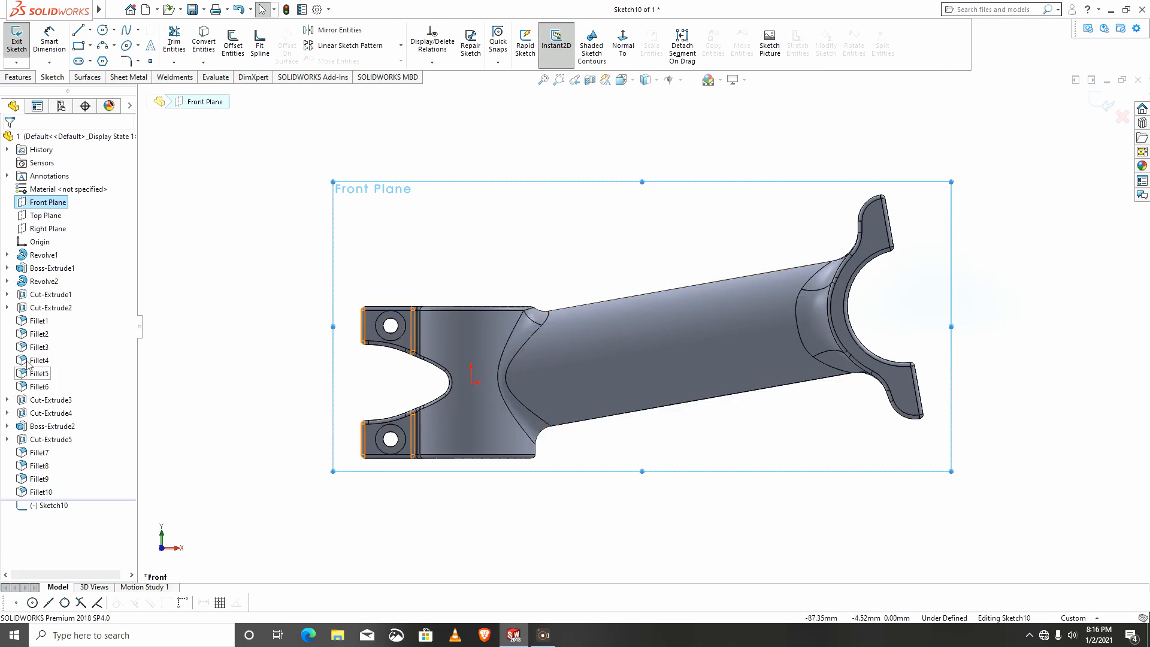
# Convert the tube's axis line from Revolve2's sketch into the current sketch, showing that source sketch only while picking the line
pyautogui.click(686, 352)
pyautogui.click(7, 280)
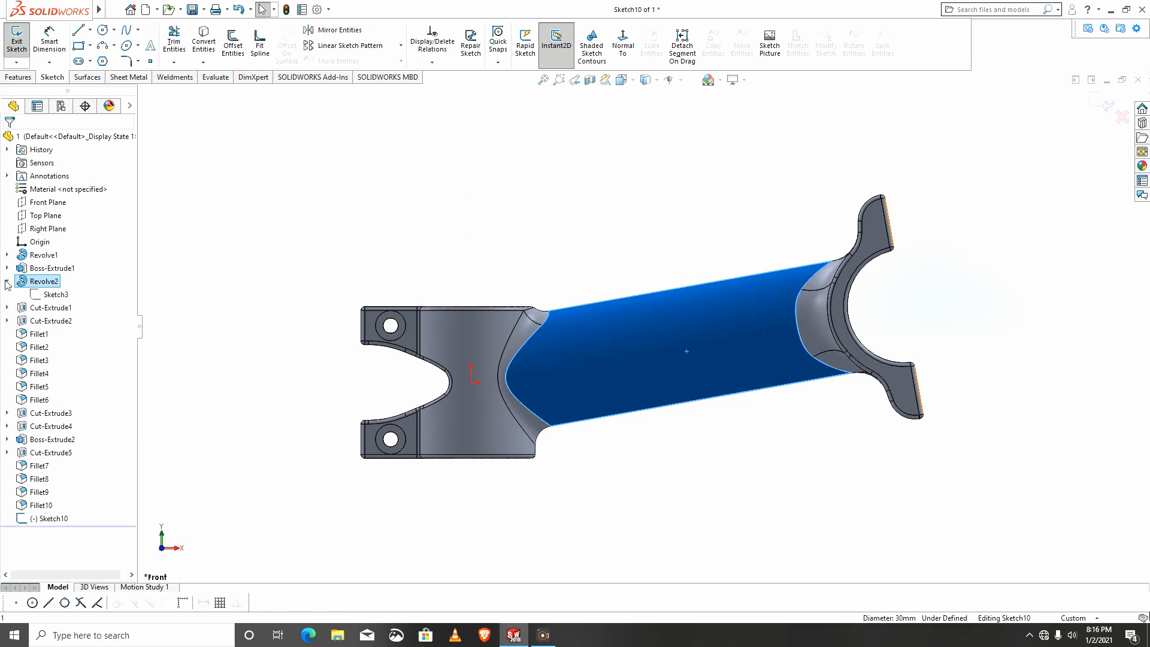
pyautogui.click(44, 294)
pyautogui.click(55, 278)
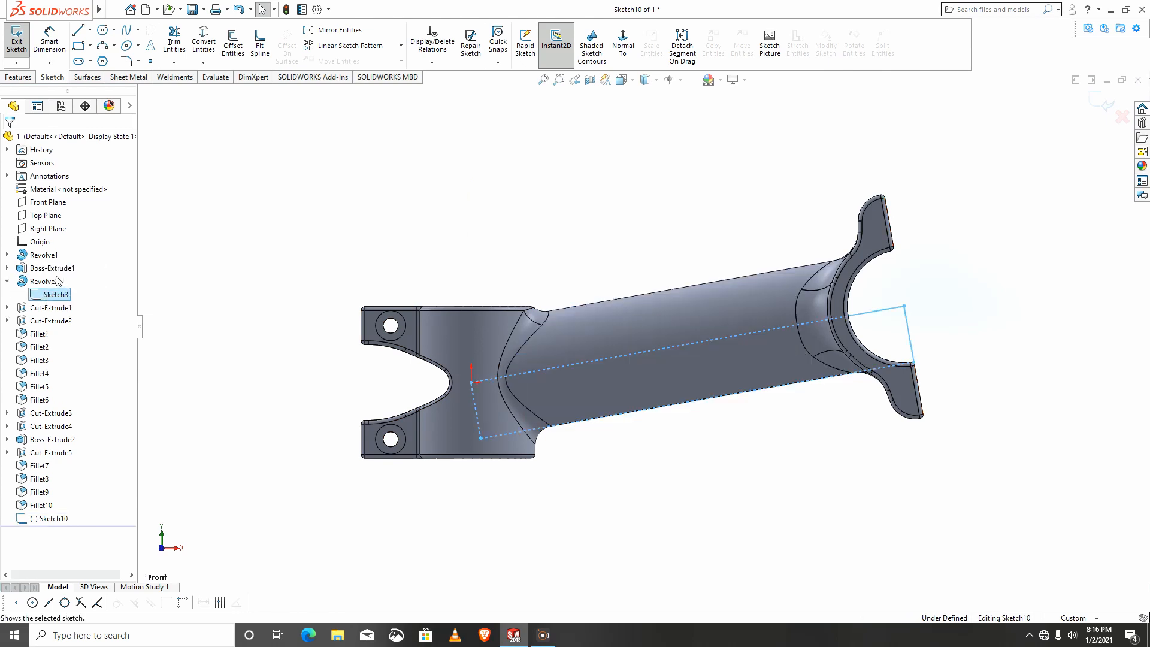
pyautogui.click(559, 568)
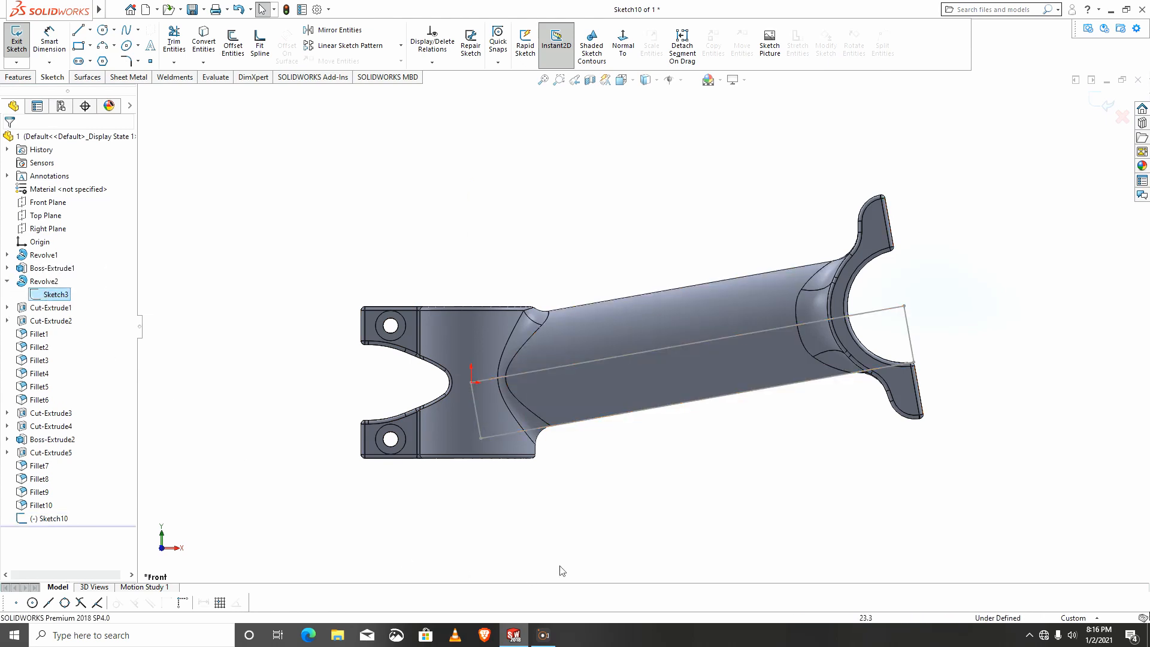
pyautogui.click(581, 363)
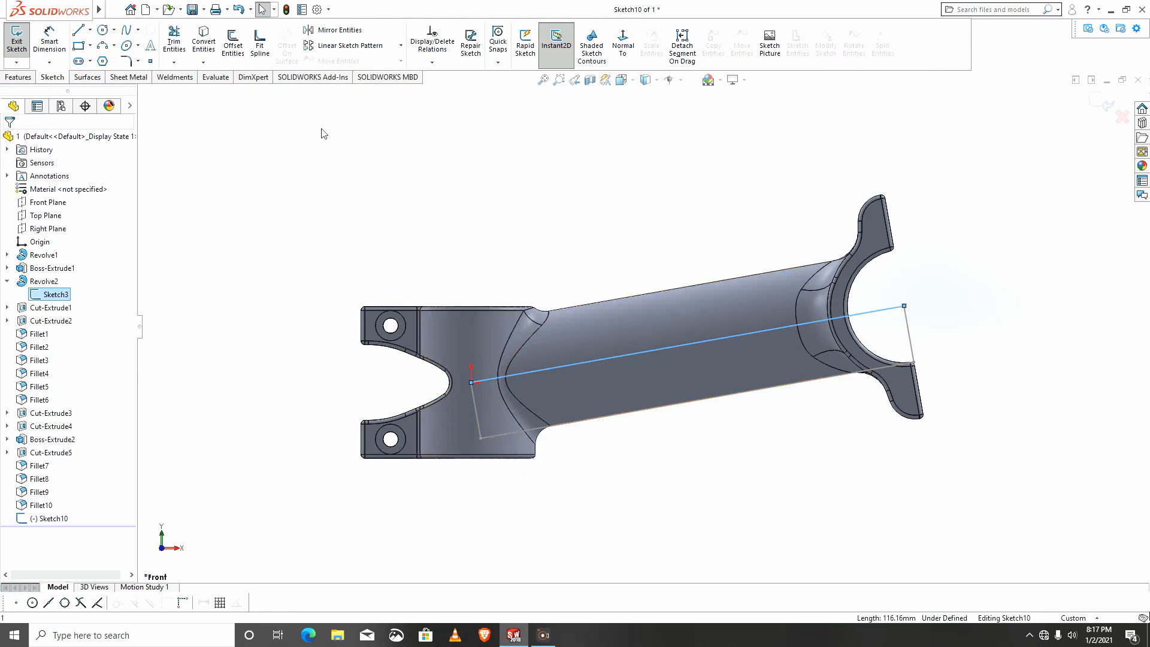
pyautogui.click(203, 42)
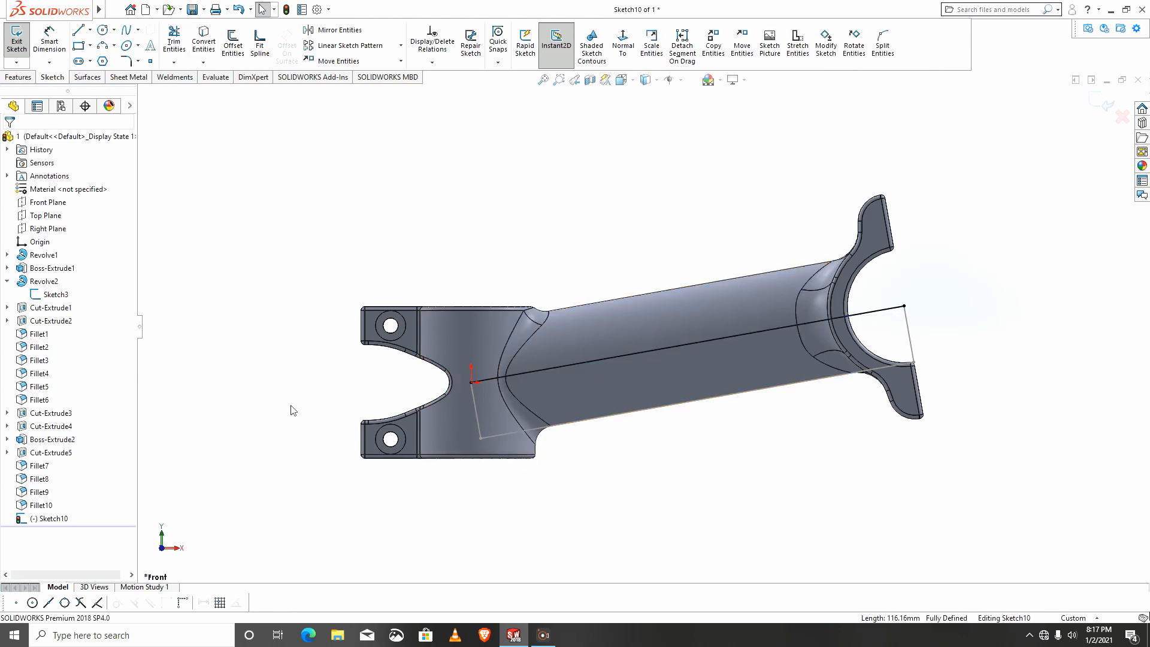
pyautogui.click(33, 293)
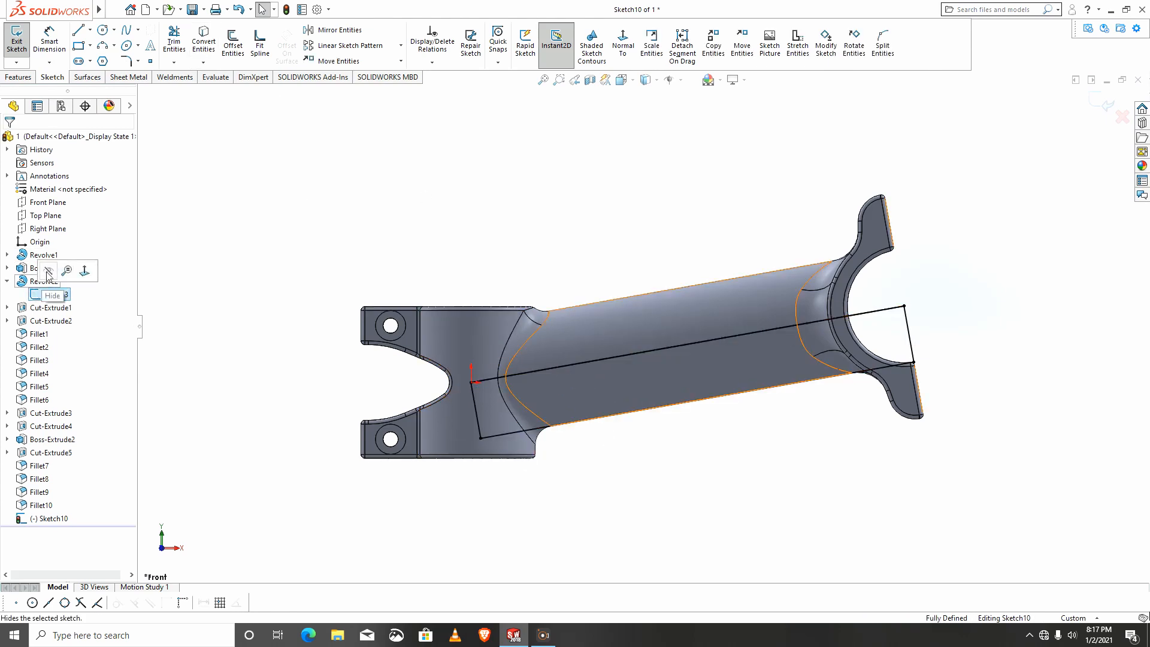
pyautogui.click(48, 273)
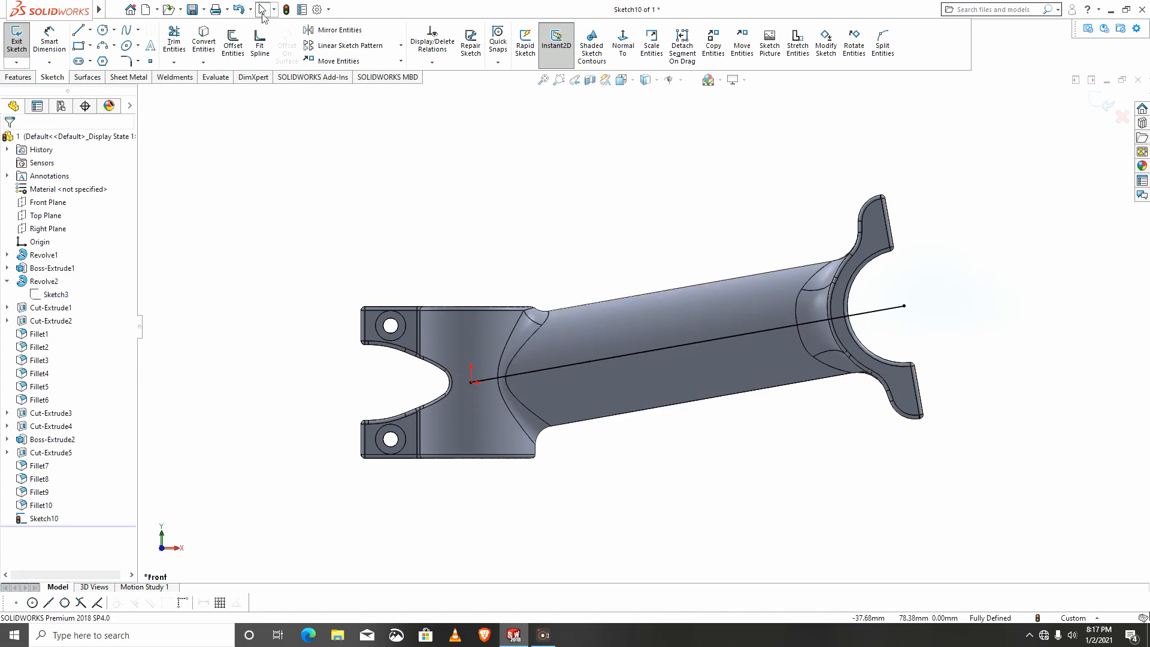
# Offset the converted axis line 12 mm toward the underside of the tube
pyautogui.click(243, 52)
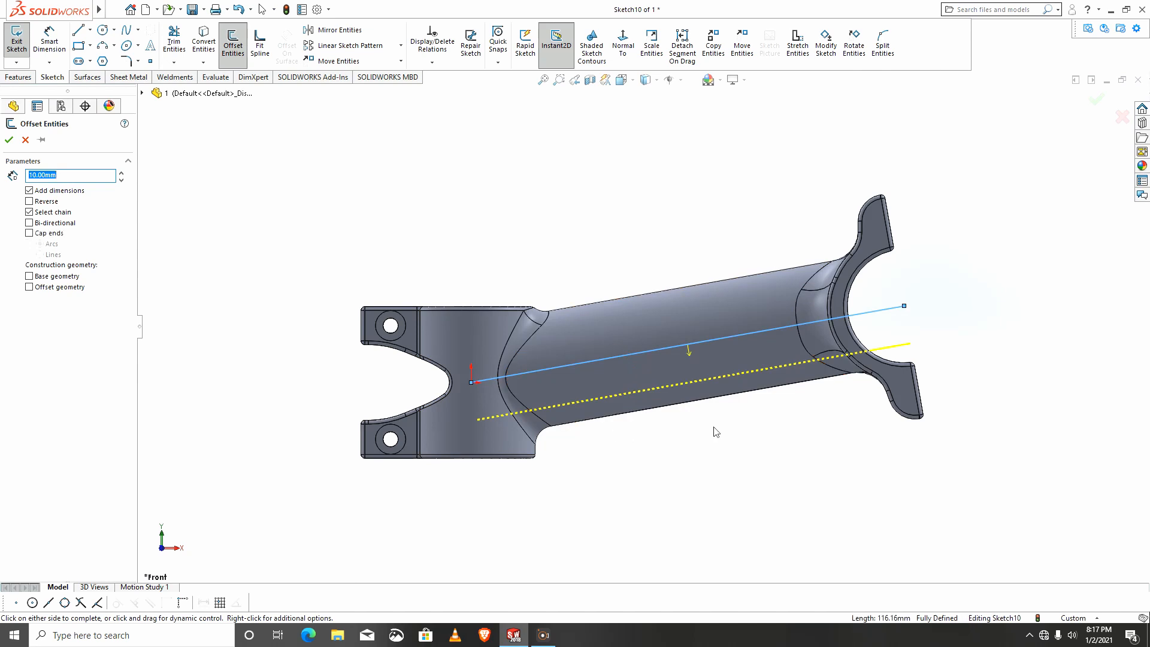
pyautogui.scroll(-2, 845, 388)
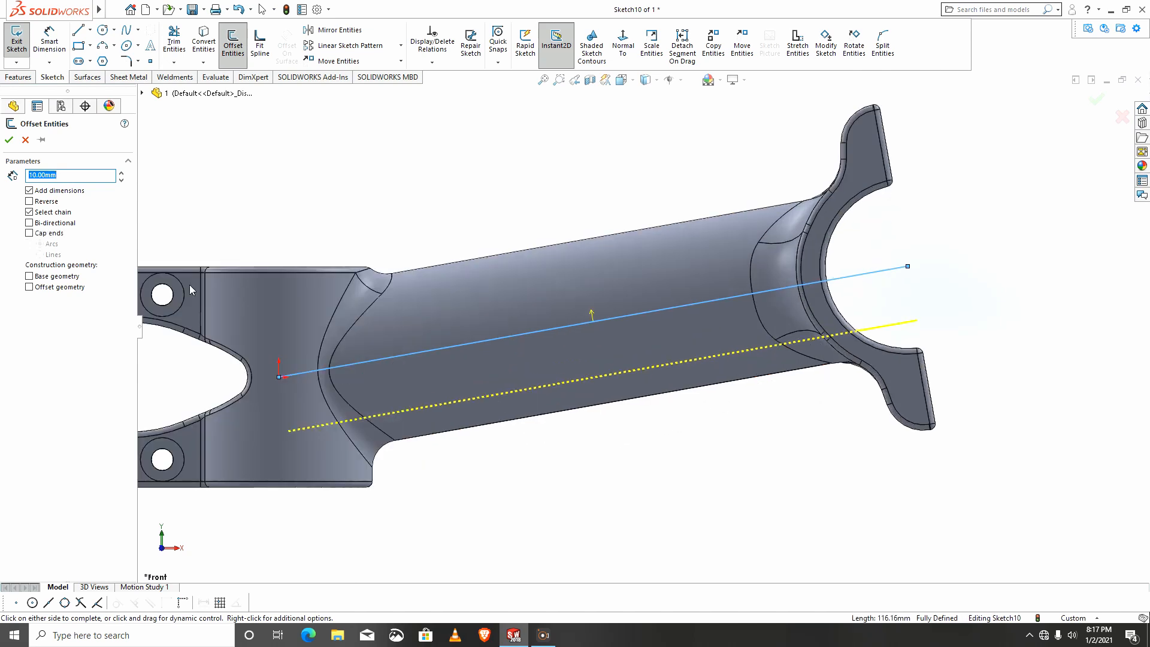
pyautogui.press('Up')
pyautogui.press('Up')
pyautogui.press('Up')
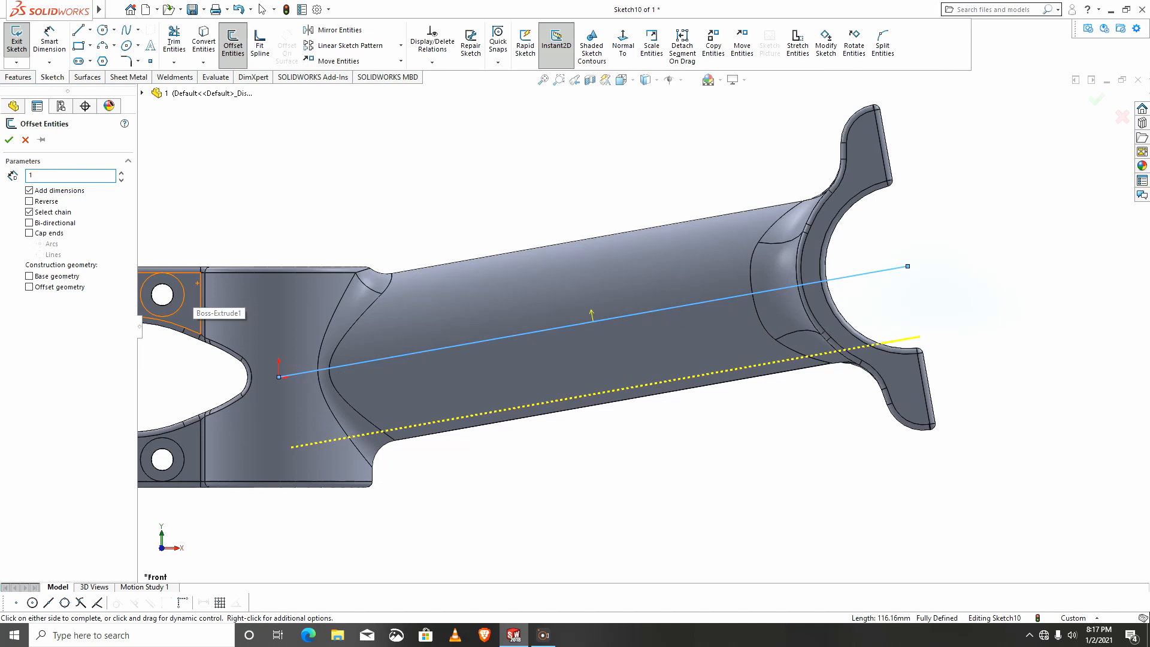
pyautogui.write('12')
pyautogui.press('Return')
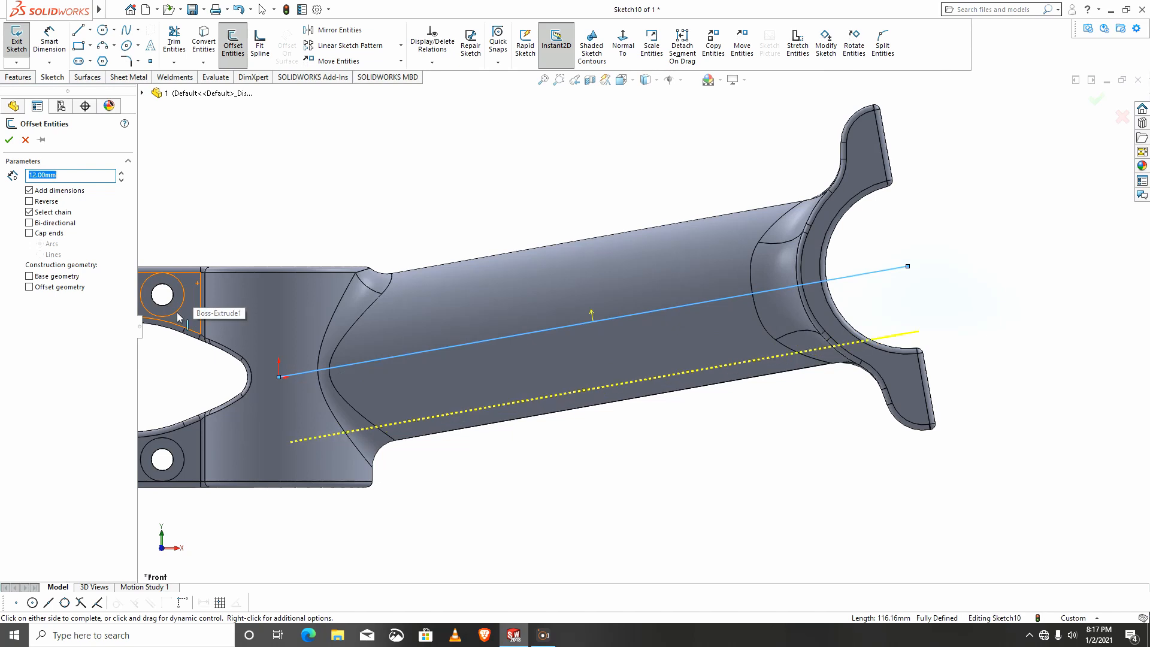
pyautogui.click(9, 140)
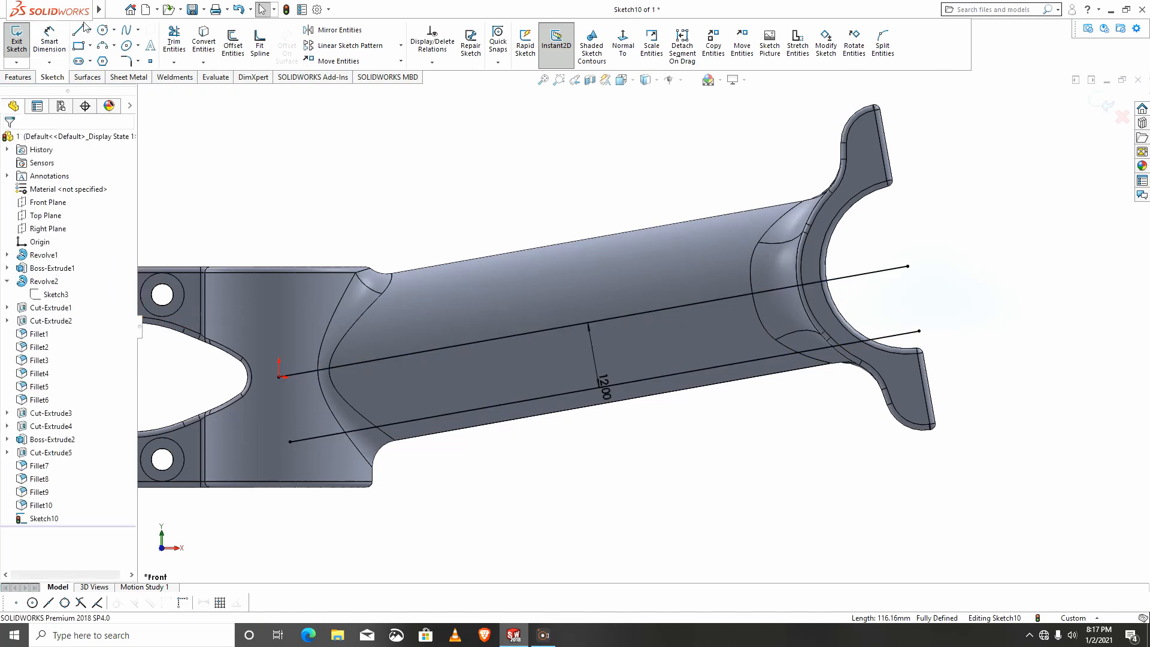
# Close the profile with a line at each end joining the axis line to its offset line
pyautogui.click(78, 30)
pyautogui.click(279, 376)
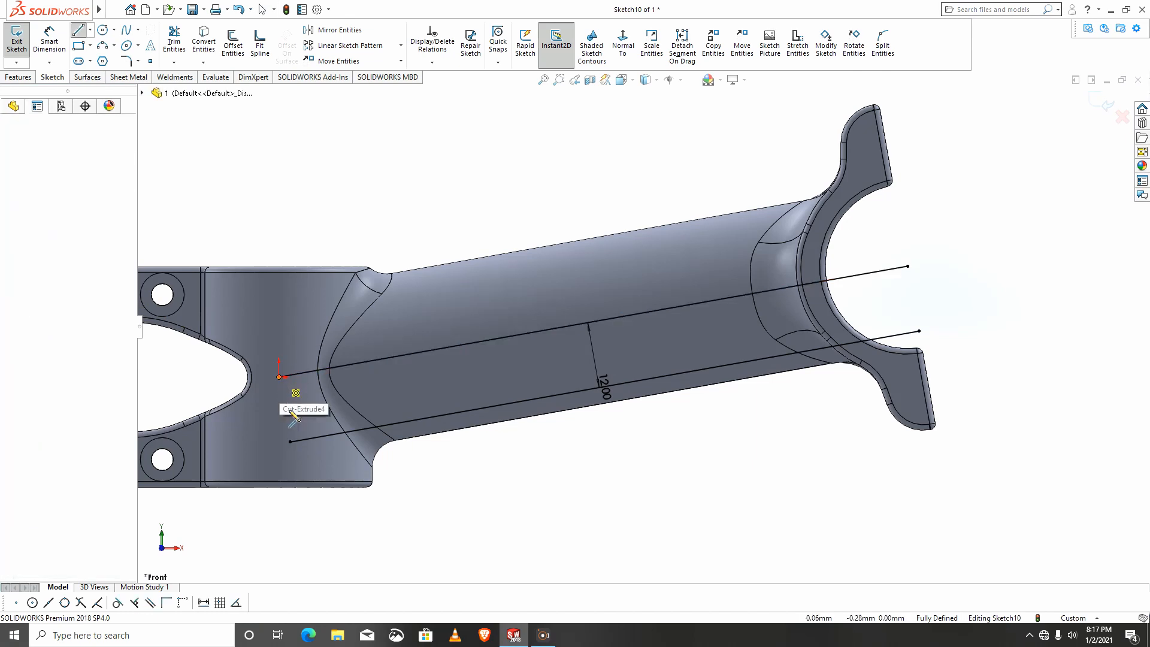
pyautogui.doubleClick(291, 442)
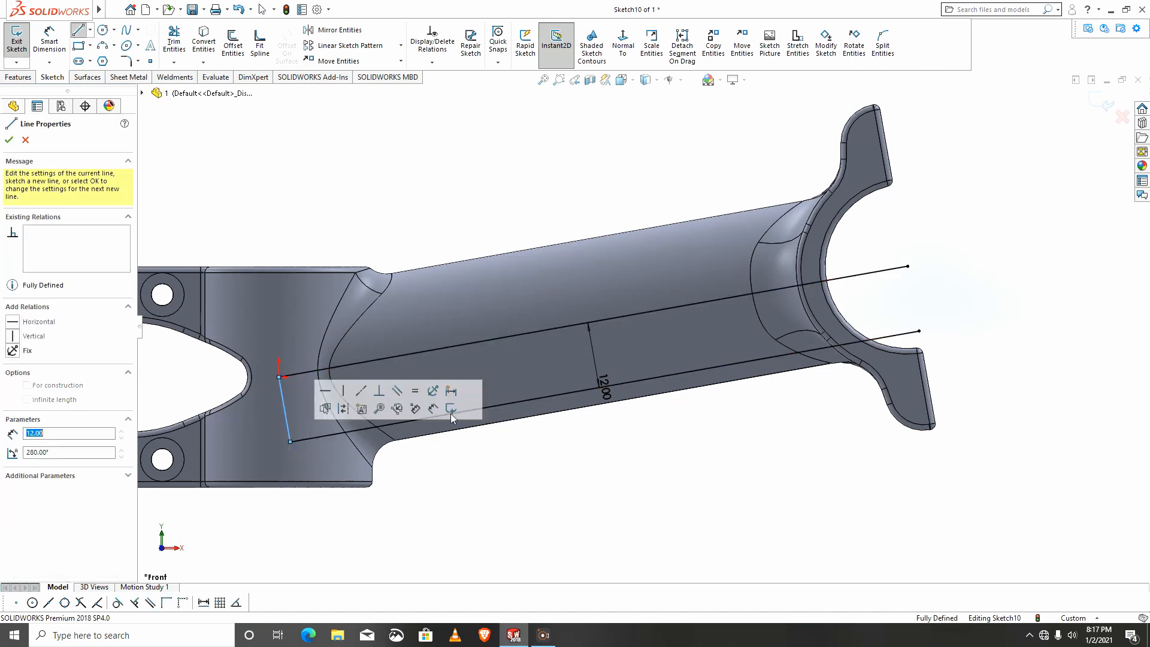
pyautogui.click(908, 266)
pyautogui.doubleClick(919, 331)
pyautogui.scroll(5, 641, 327)
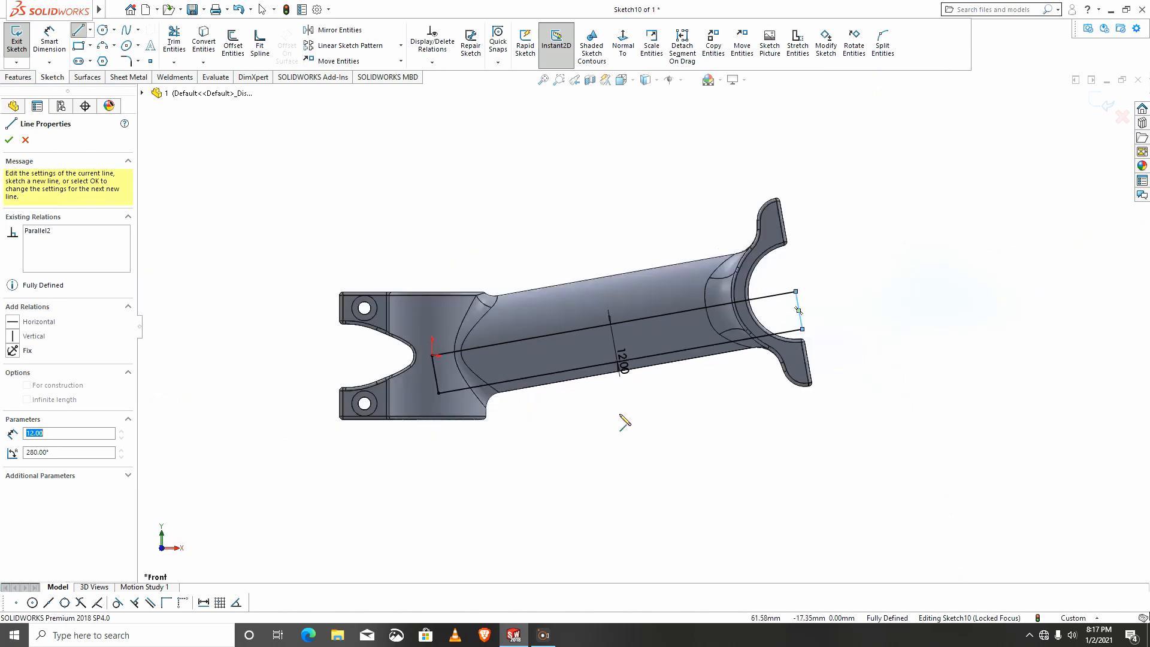
pyautogui.moveTo(625, 423)
pyautogui.mouseDown(button='middle')
pyautogui.moveTo(520, 426)
pyautogui.moveTo(503, 465)
pyautogui.moveTo(562, 468)
pyautogui.moveTo(262, 318)
pyautogui.mouseUp(button='middle')
pyautogui.click(7, 141)
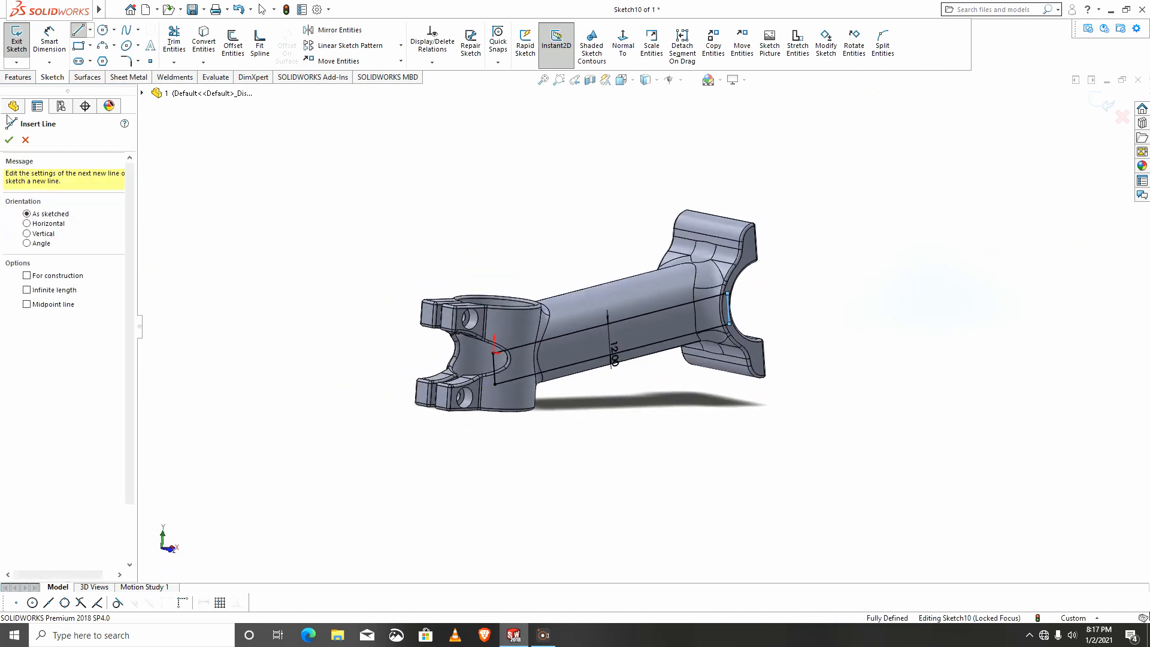
# Cut-revolve the closed profile 360 degrees about the converted tube axis line to bore through the stem
pyautogui.click(22, 78)
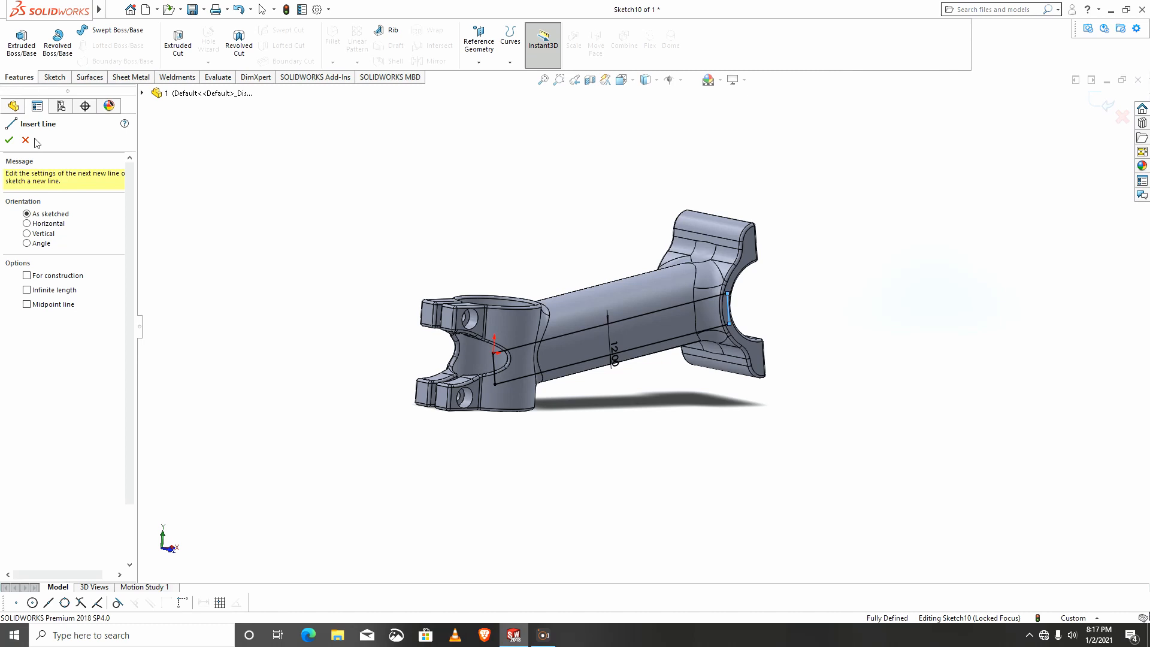
pyautogui.click(239, 42)
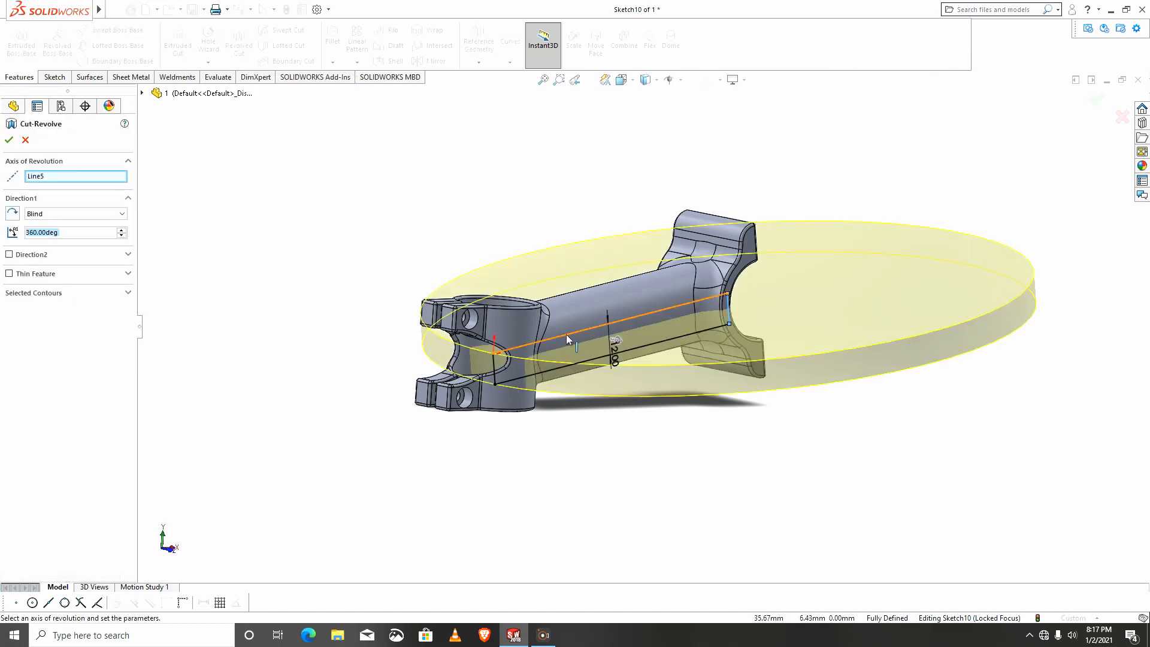
pyautogui.click(566, 336)
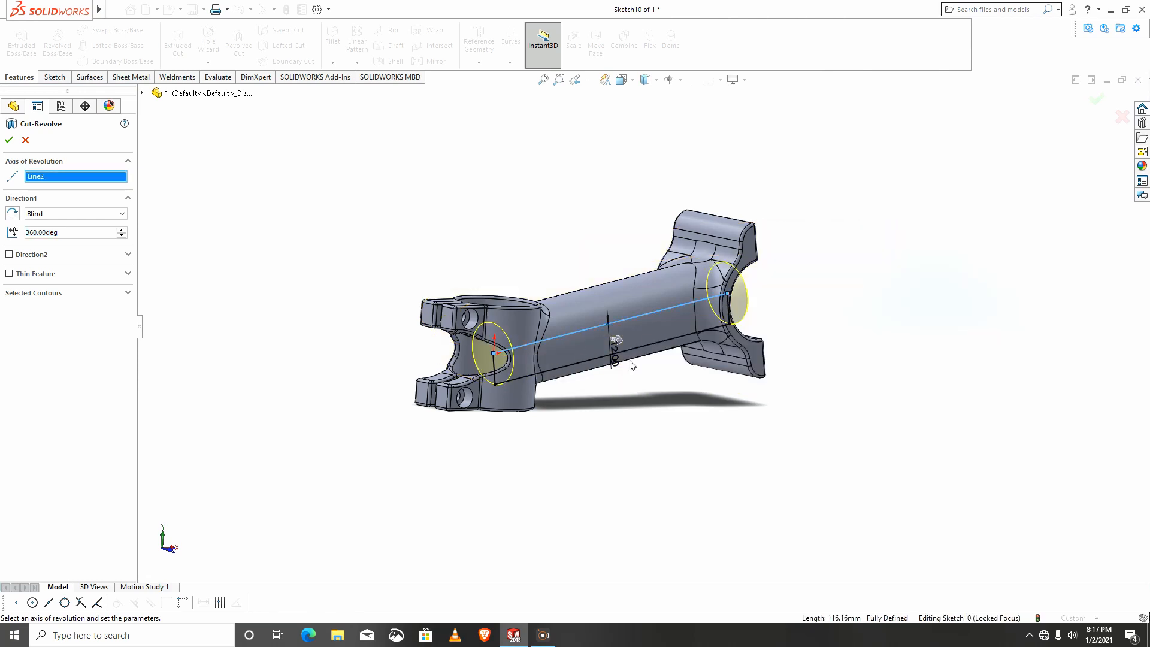
pyautogui.moveTo(632, 365)
pyautogui.mouseDown(button='middle')
pyautogui.moveTo(677, 339)
pyautogui.moveTo(658, 329)
pyautogui.moveTo(554, 349)
pyautogui.moveTo(683, 367)
pyautogui.moveTo(678, 435)
pyautogui.moveTo(652, 479)
pyautogui.moveTo(681, 514)
pyautogui.mouseUp(button='middle')
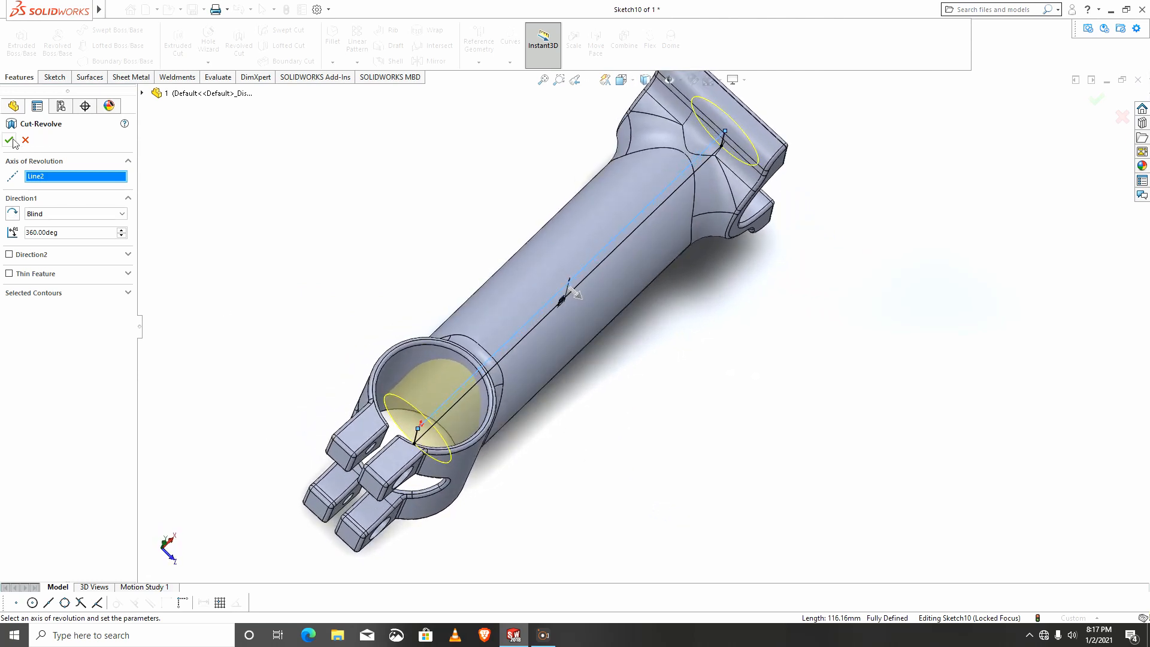
pyautogui.click(10, 140)
pyautogui.moveTo(529, 394); pyautogui.dragTo(495, 477, button='middle')
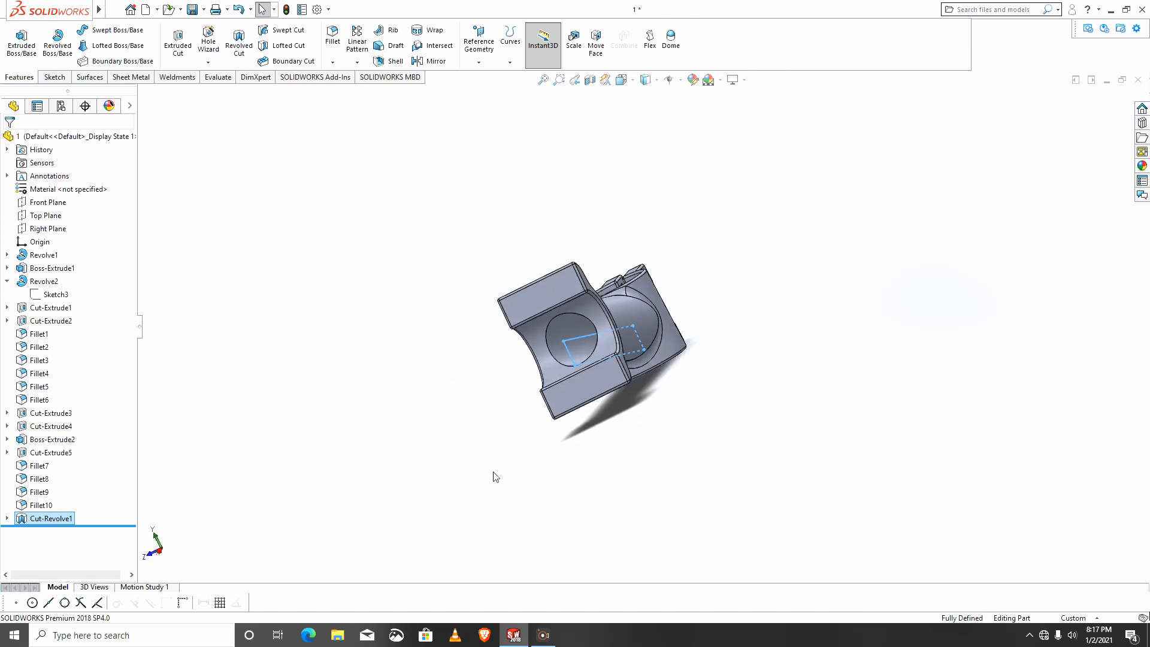
pyautogui.moveTo(637, 345); pyautogui.dragTo(663, 349, button='middle')
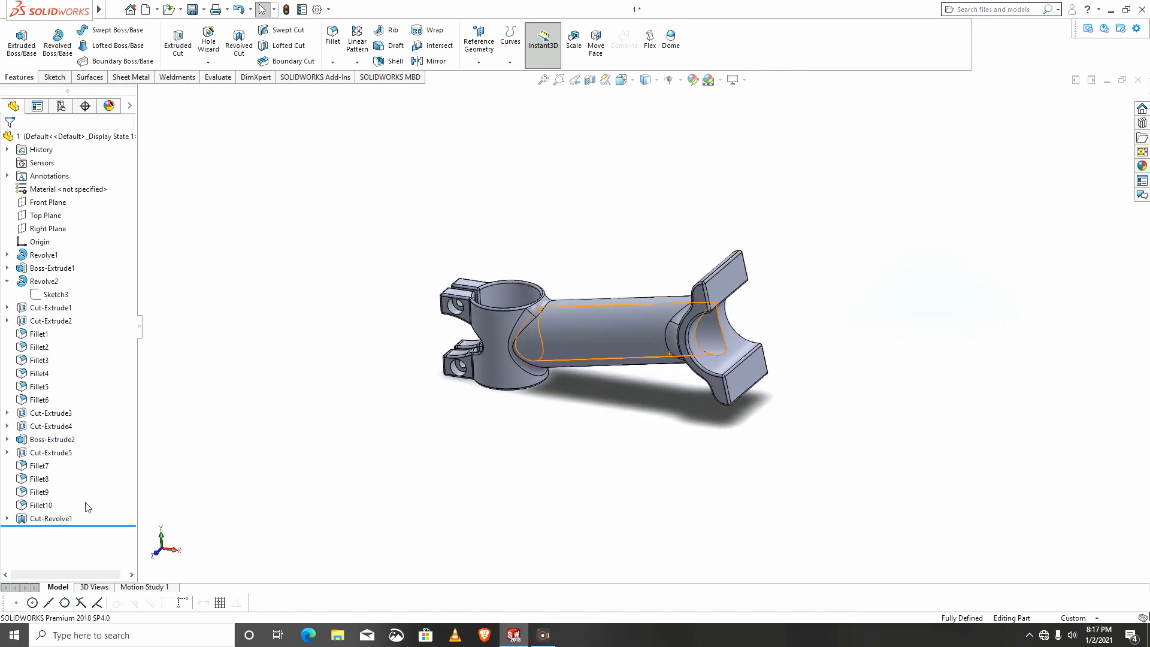
# Set the offset dimension in the revolved cut's sketch to 13 mm and rebuild the part
pyautogui.click(7, 518)
pyautogui.click(56, 531)
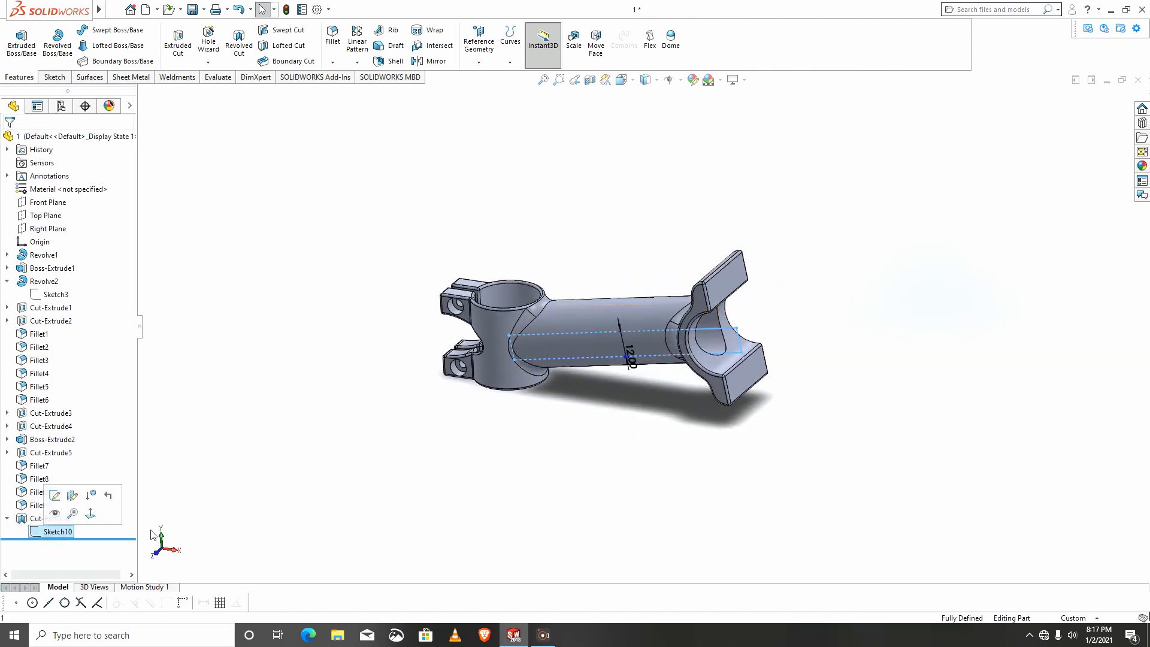
pyautogui.doubleClick(630, 356)
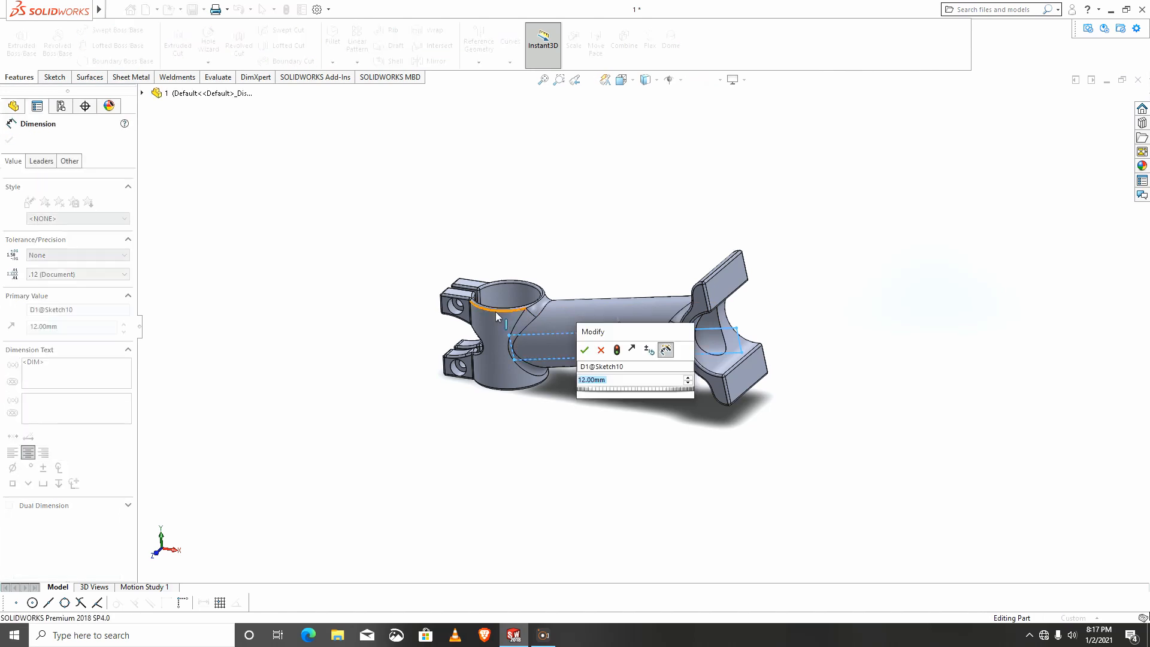
pyautogui.write('13')
pyautogui.press('Return')
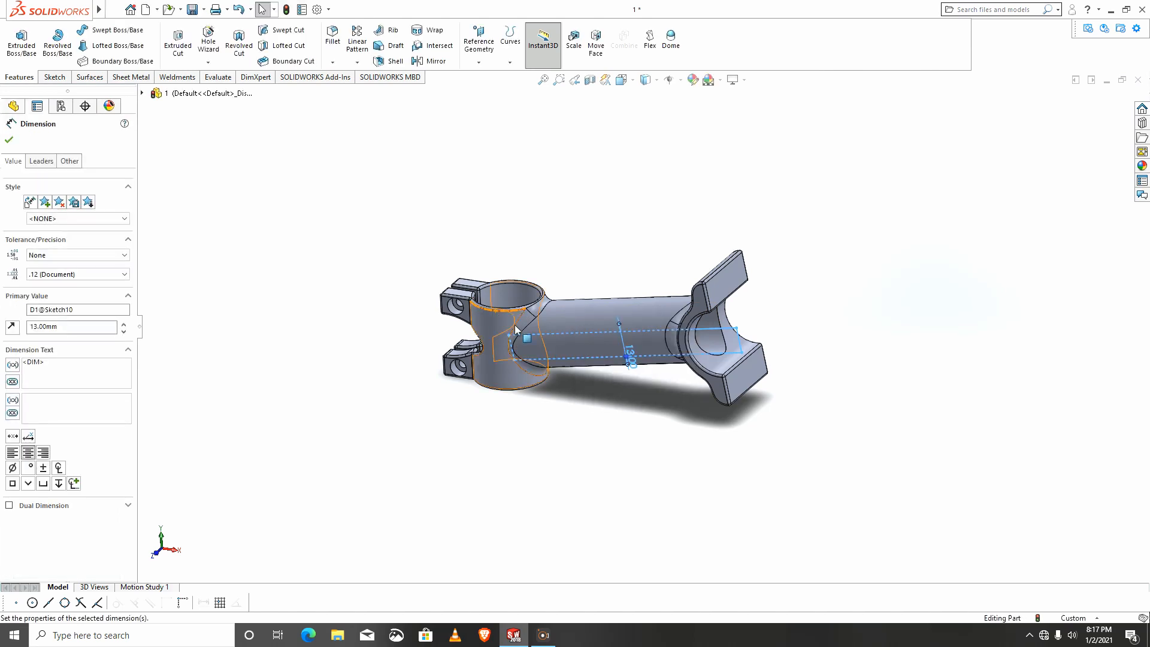
pyautogui.press('Escape')
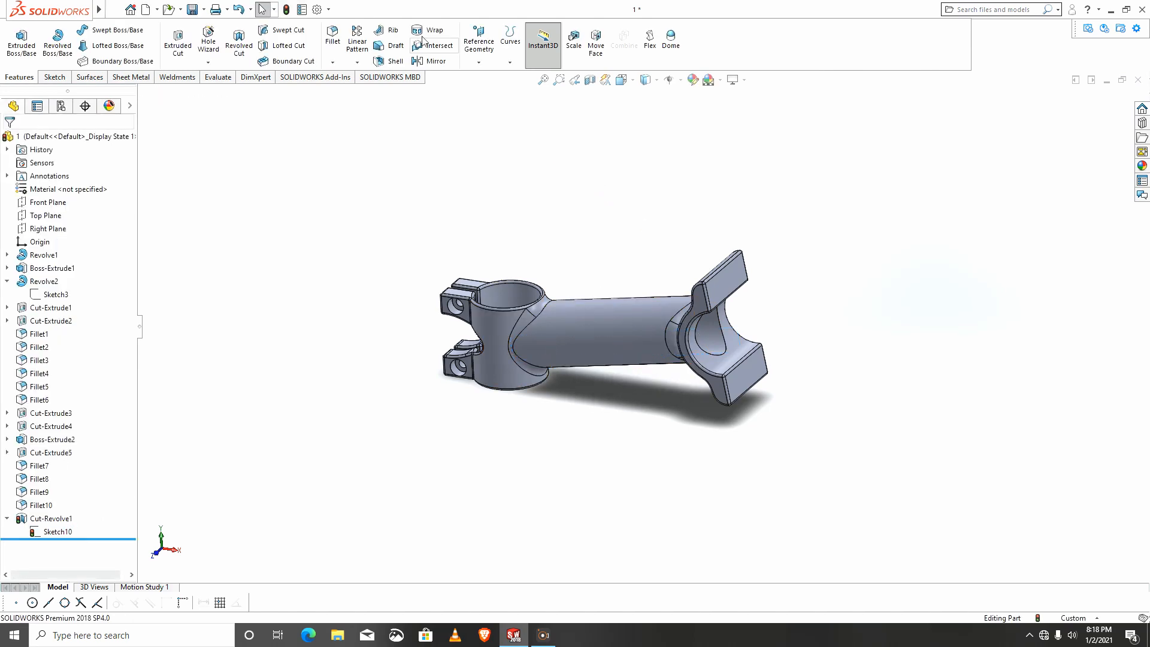
pyautogui.click(286, 10)
# Fillet the bore's edge inside the steerer clamp and the bore's inner face with a 1 mm radius
pyautogui.moveTo(706, 356); pyautogui.dragTo(634, 299, button='middle')
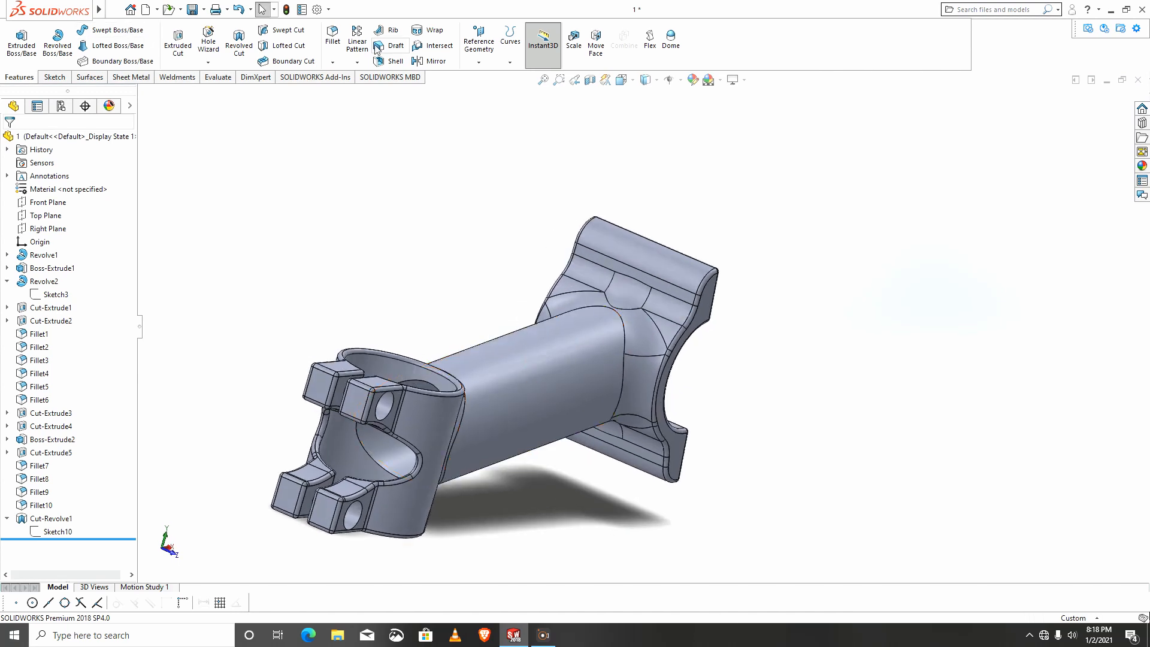
pyautogui.click(336, 37)
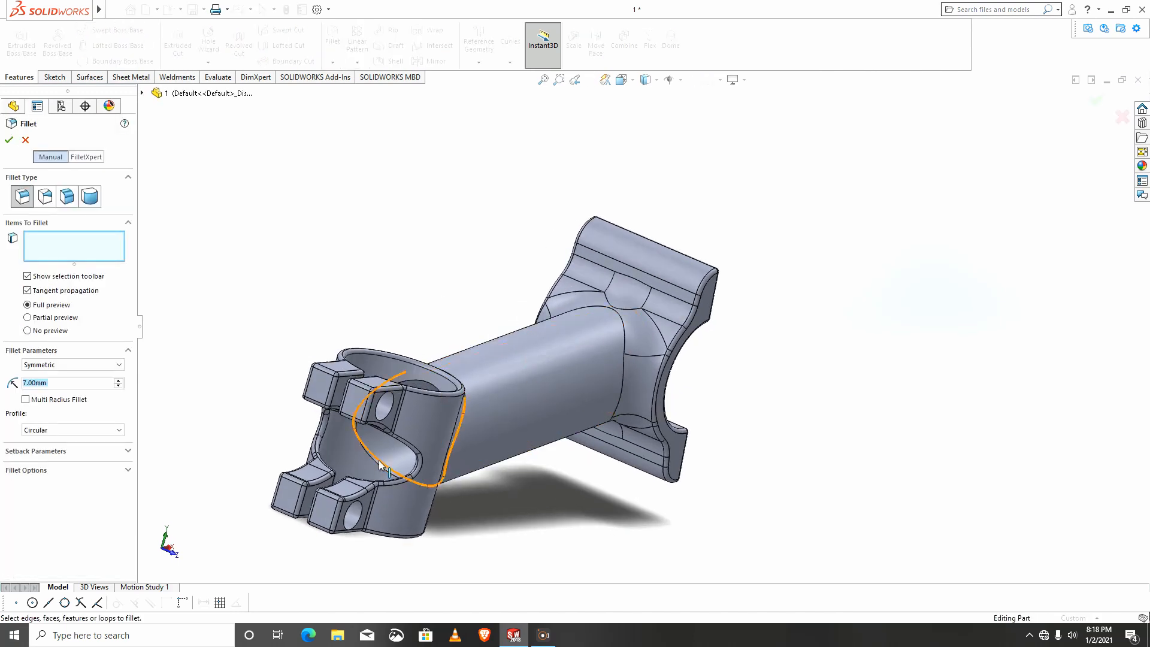
pyautogui.click(386, 491)
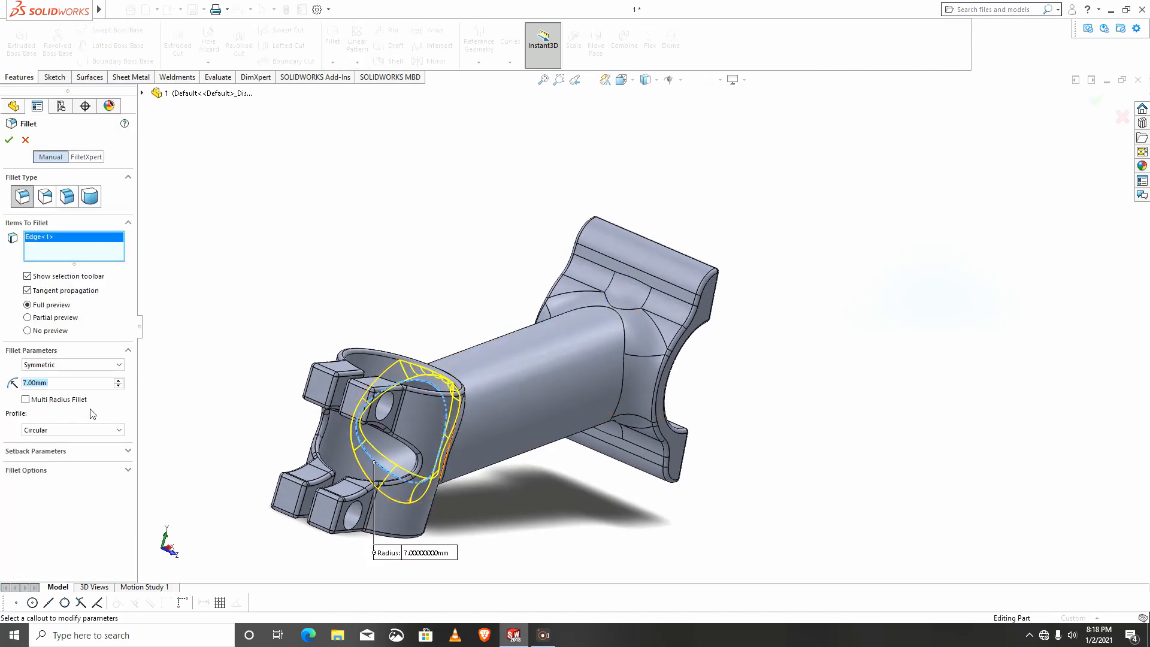
pyautogui.write('1')
pyautogui.press('Return')
pyautogui.moveTo(815, 329); pyautogui.dragTo(667, 364, button='middle')
pyautogui.click(646, 377)
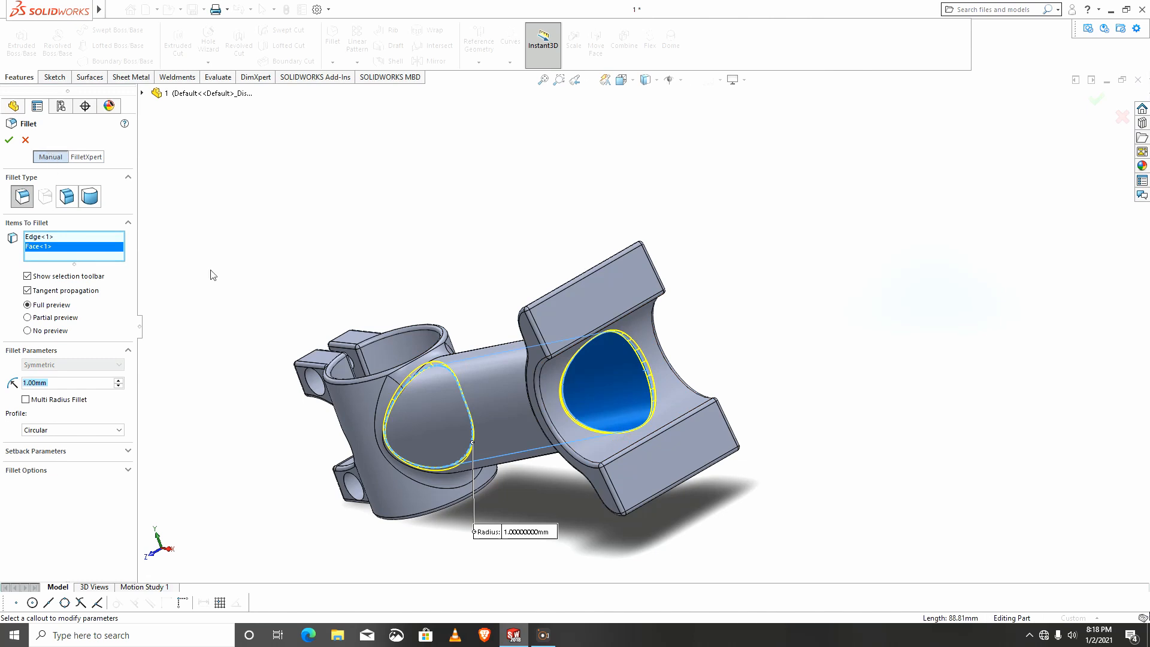
pyautogui.click(7, 141)
# Start a sketch on the upper flat end face of the handlebar clamp and orient the view normal to it
pyautogui.moveTo(607, 435); pyautogui.dragTo(745, 363, button='middle')
pyautogui.moveTo(651, 390); pyautogui.dragTo(706, 438, button='middle')
pyautogui.click(610, 276)
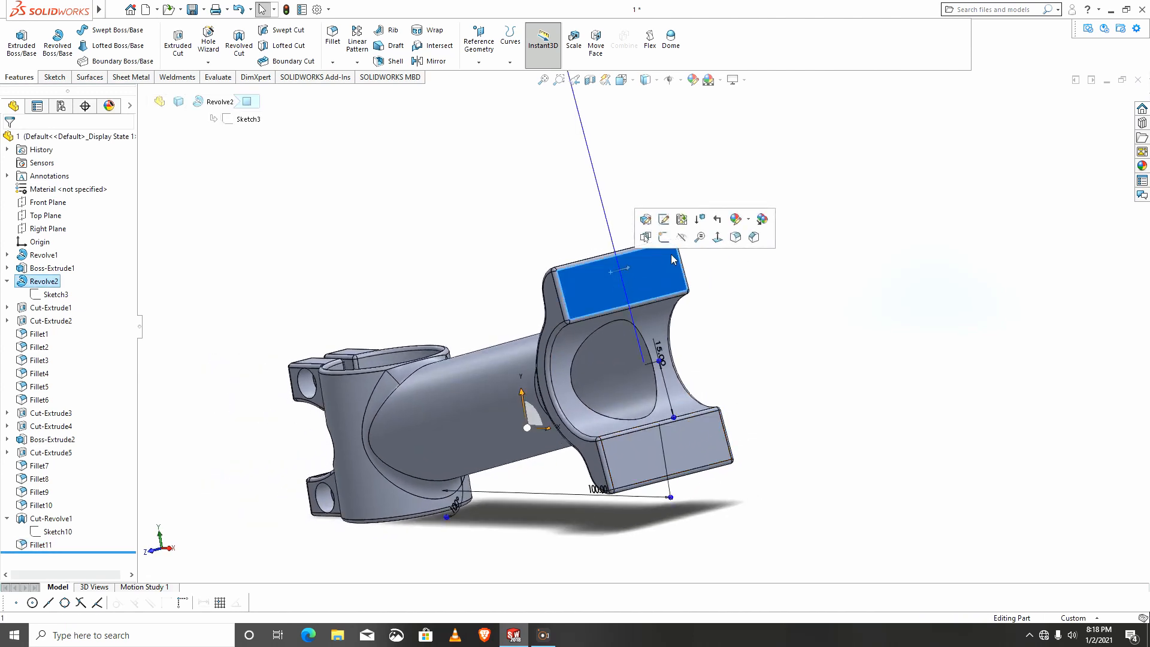
pyautogui.click(662, 237)
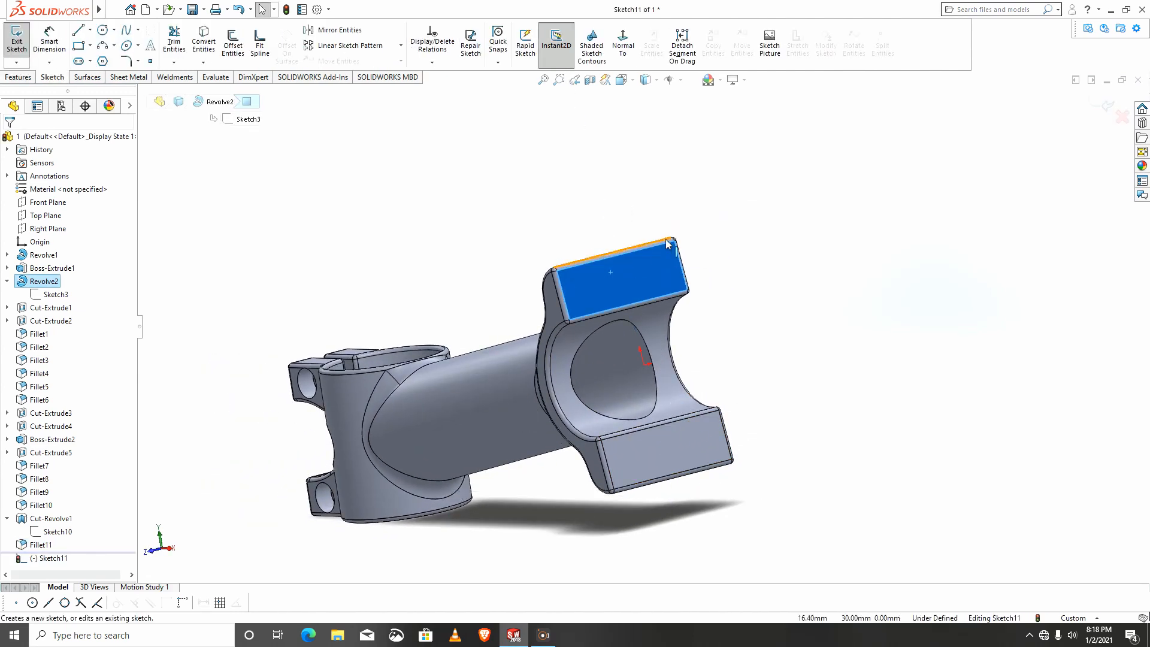
pyautogui.click(624, 45)
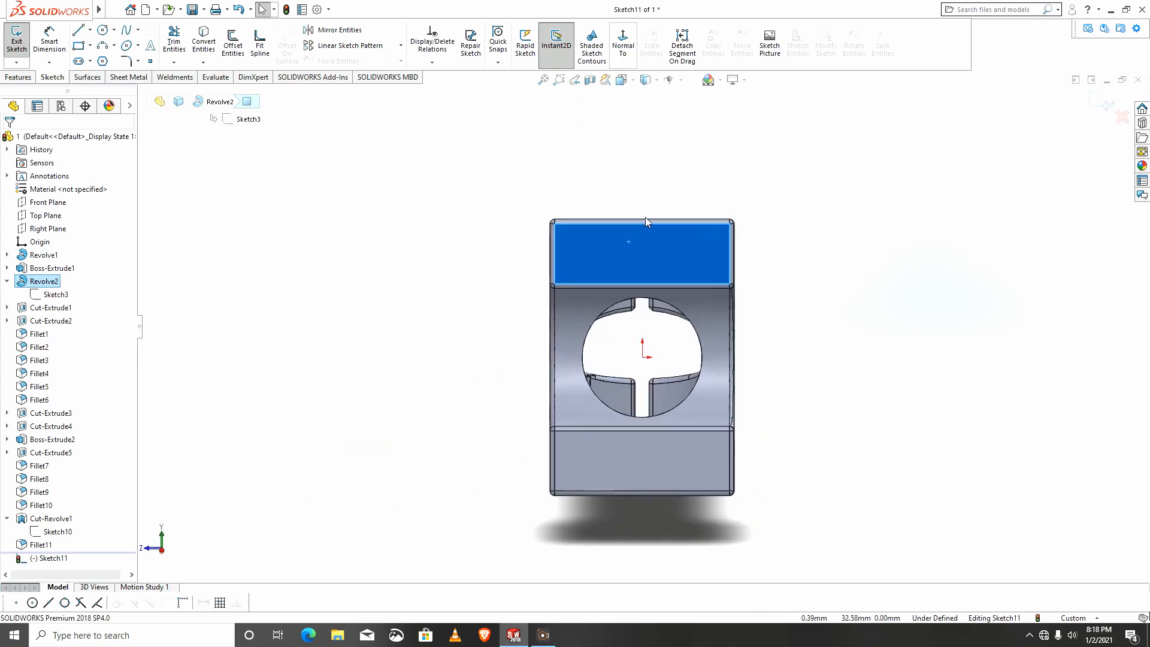
pyautogui.click(473, 187)
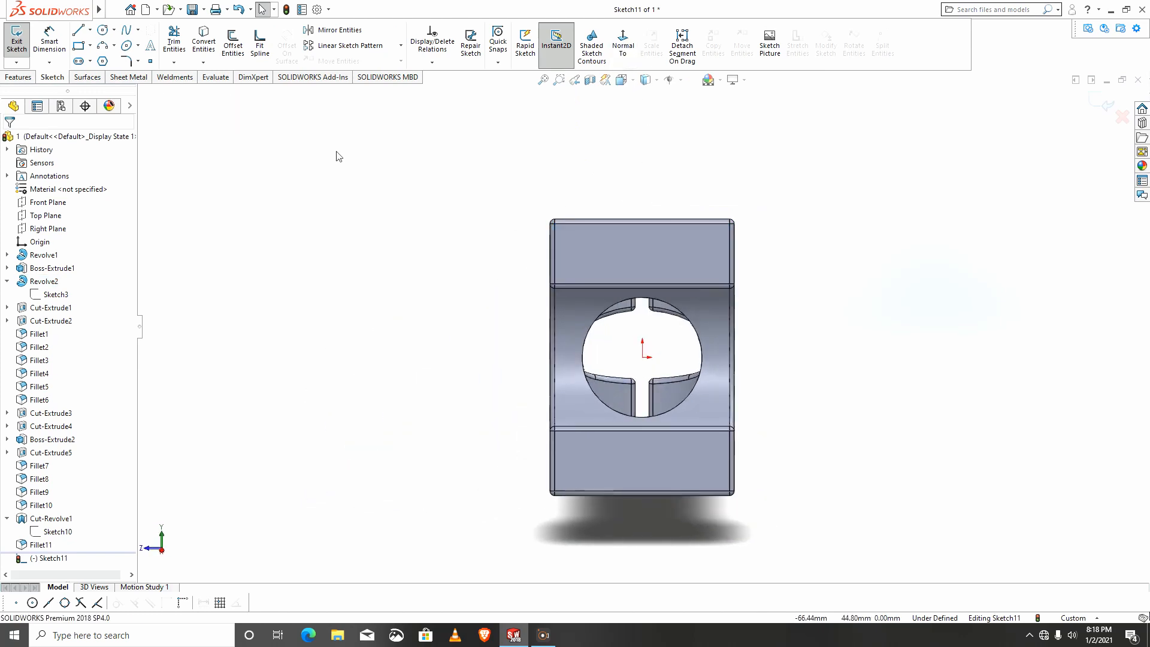
# Sketch a three-point arc of about 14 mm radius dipping down from the upper edge of the clamp face
pyautogui.click(104, 47)
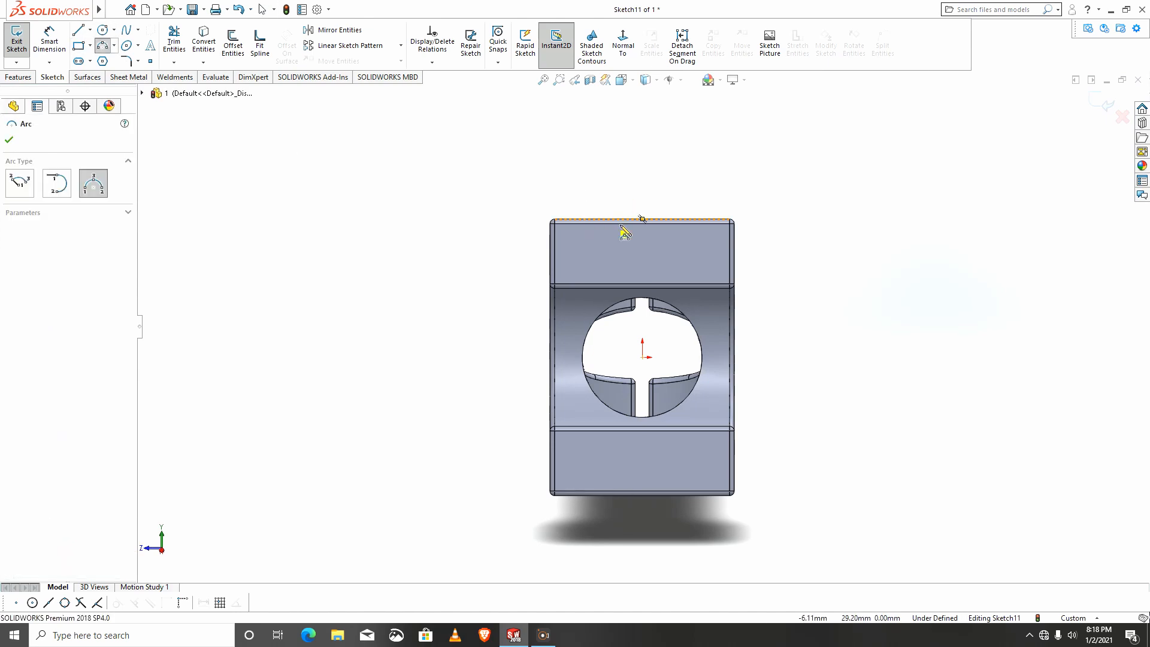
pyautogui.scroll(-3, 625, 232)
pyautogui.click(523, 226)
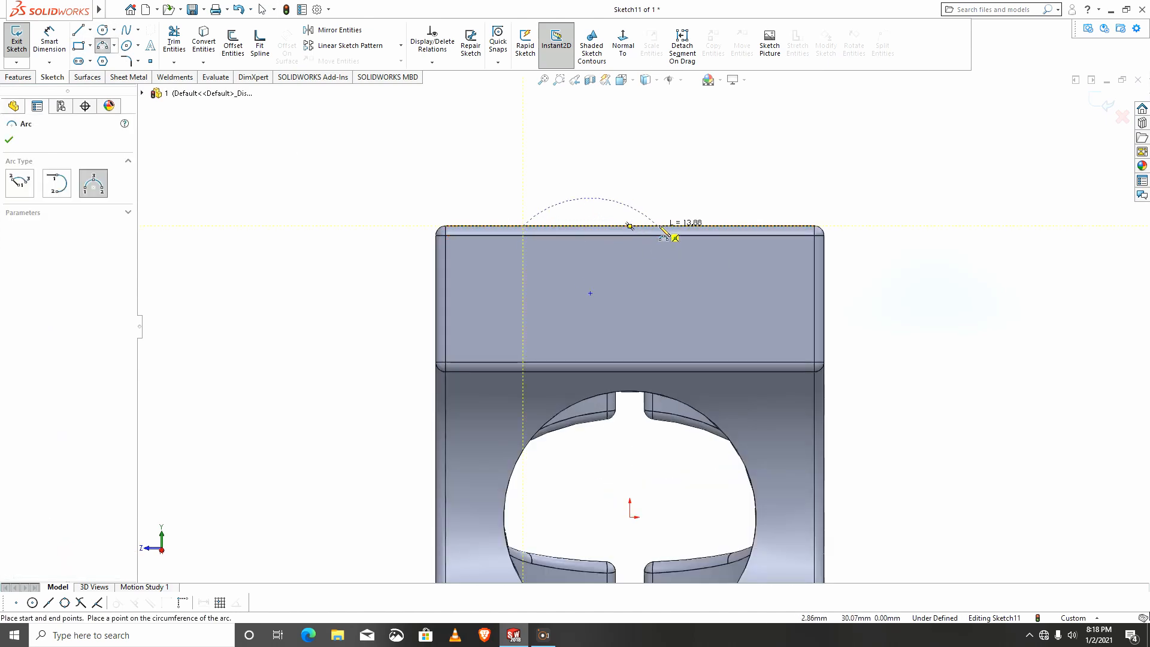
pyautogui.click(757, 227)
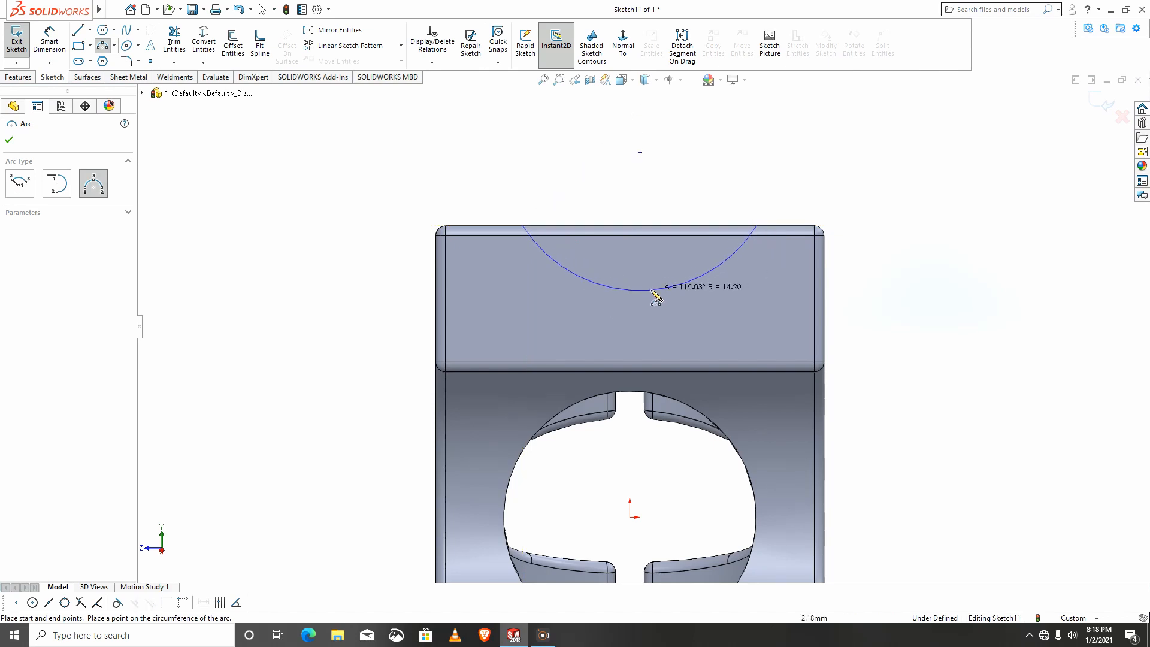
pyautogui.click(650, 292)
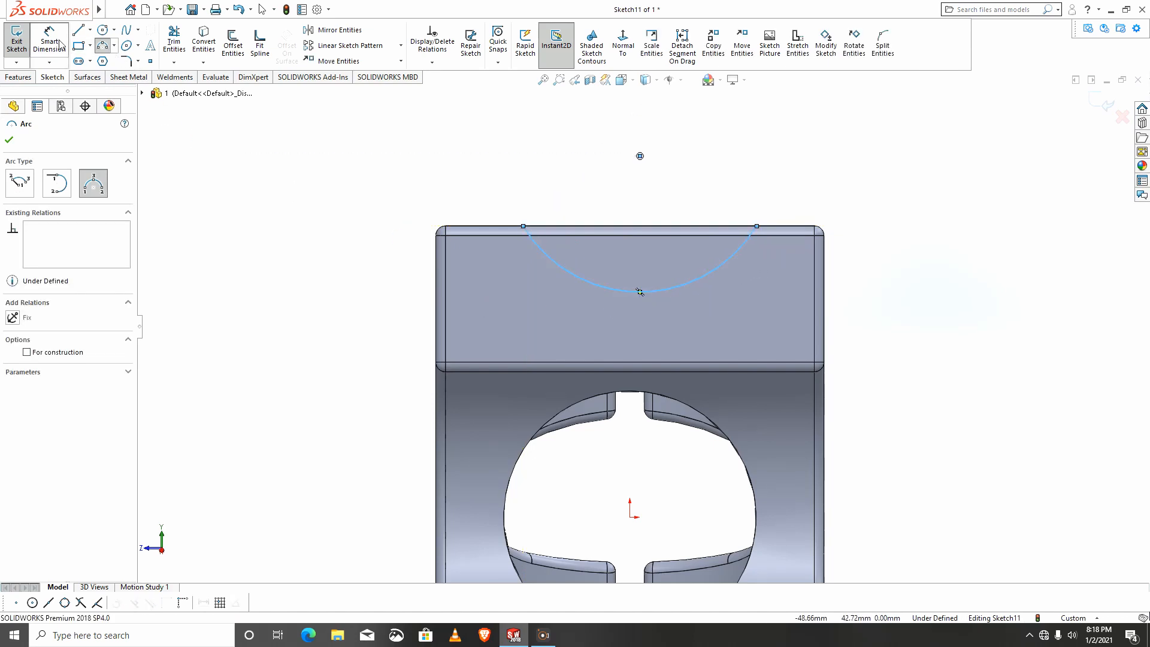
# Dimension each arc endpoint 10 mm from the nearest side edge of the clamp face
pyautogui.click(50, 43)
pyautogui.click(523, 228)
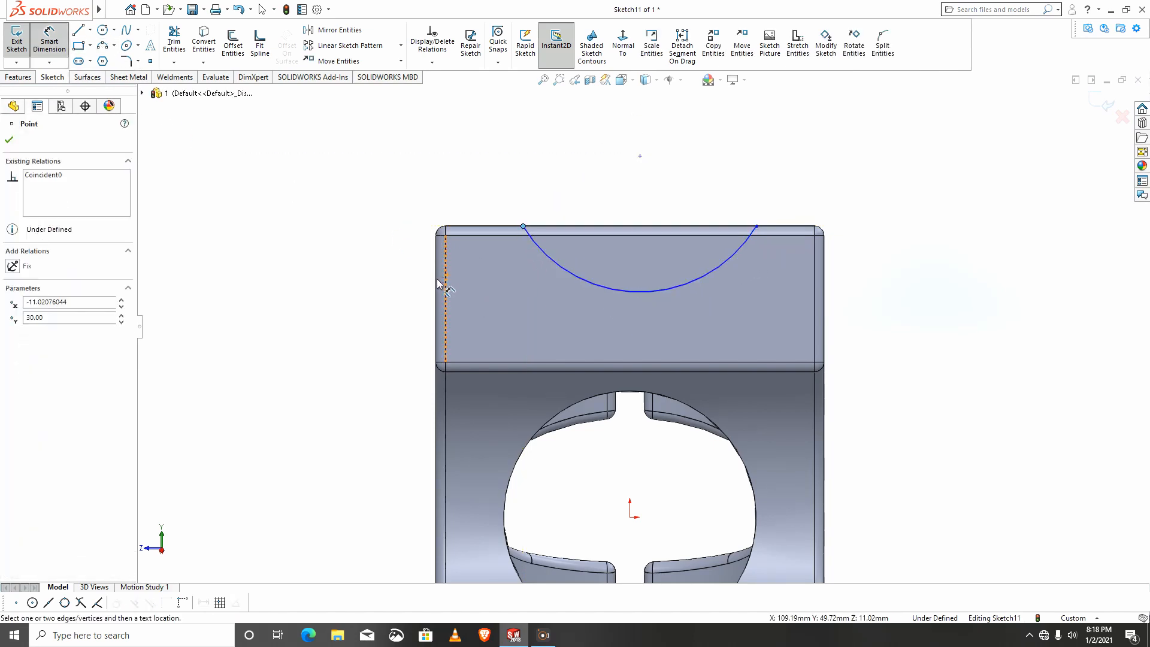
pyautogui.click(437, 284)
pyautogui.click(449, 193)
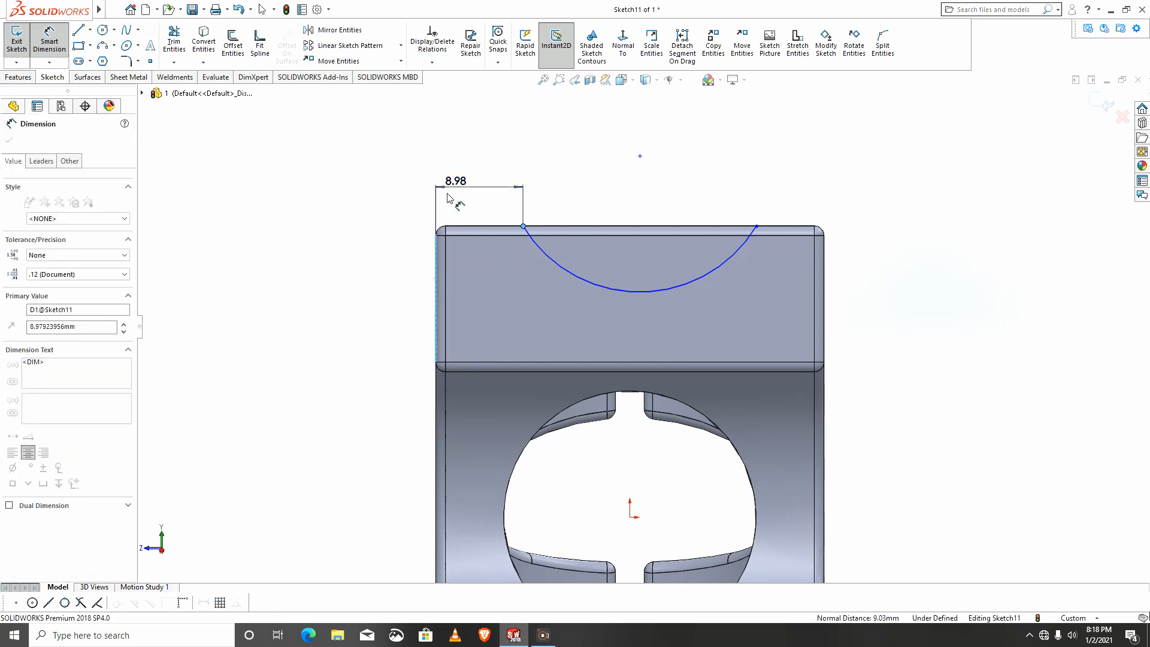
pyautogui.write('10')
pyautogui.press('Return')
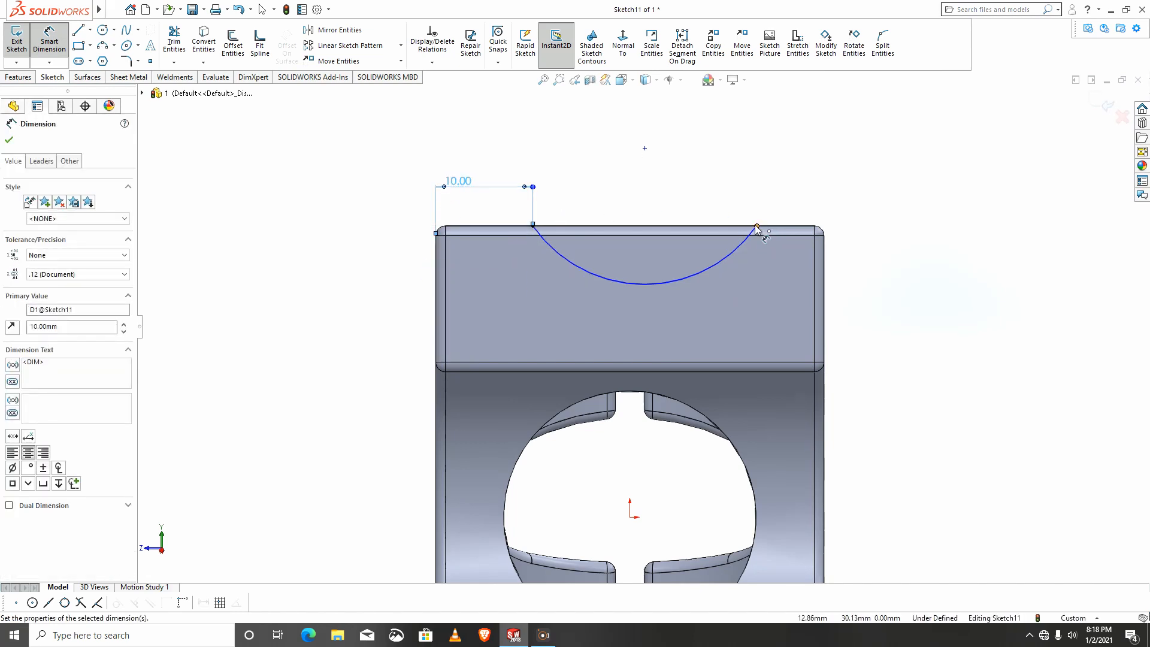
pyautogui.click(756, 227)
pyautogui.click(824, 267)
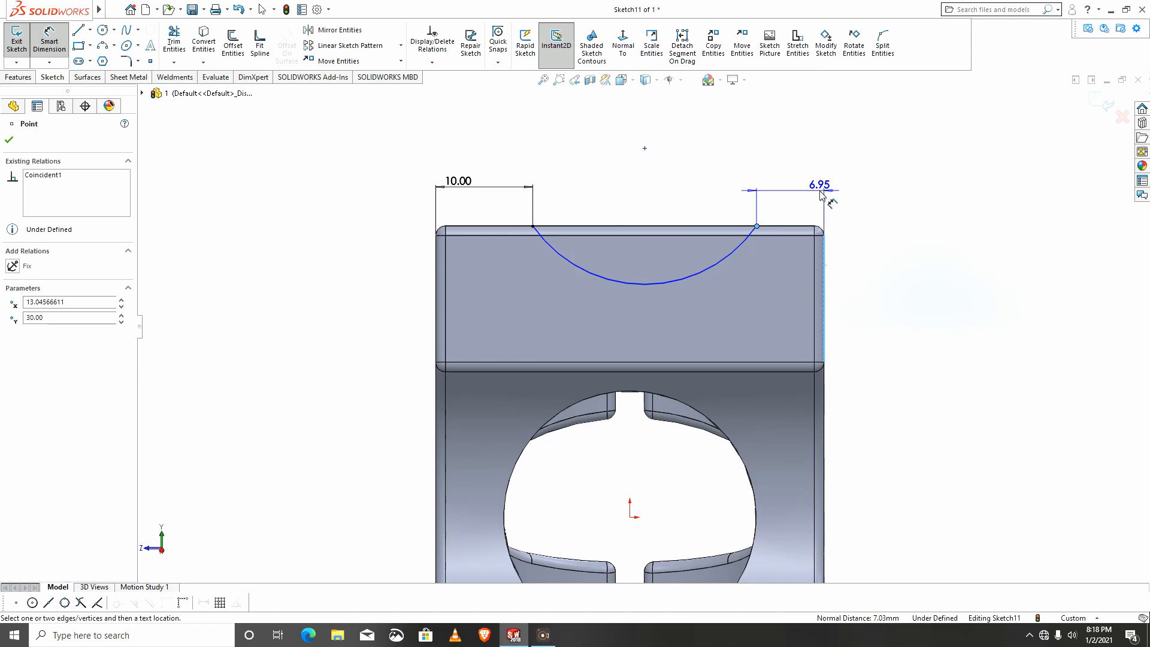
pyautogui.click(820, 194)
pyautogui.write('10')
pyautogui.press('Return')
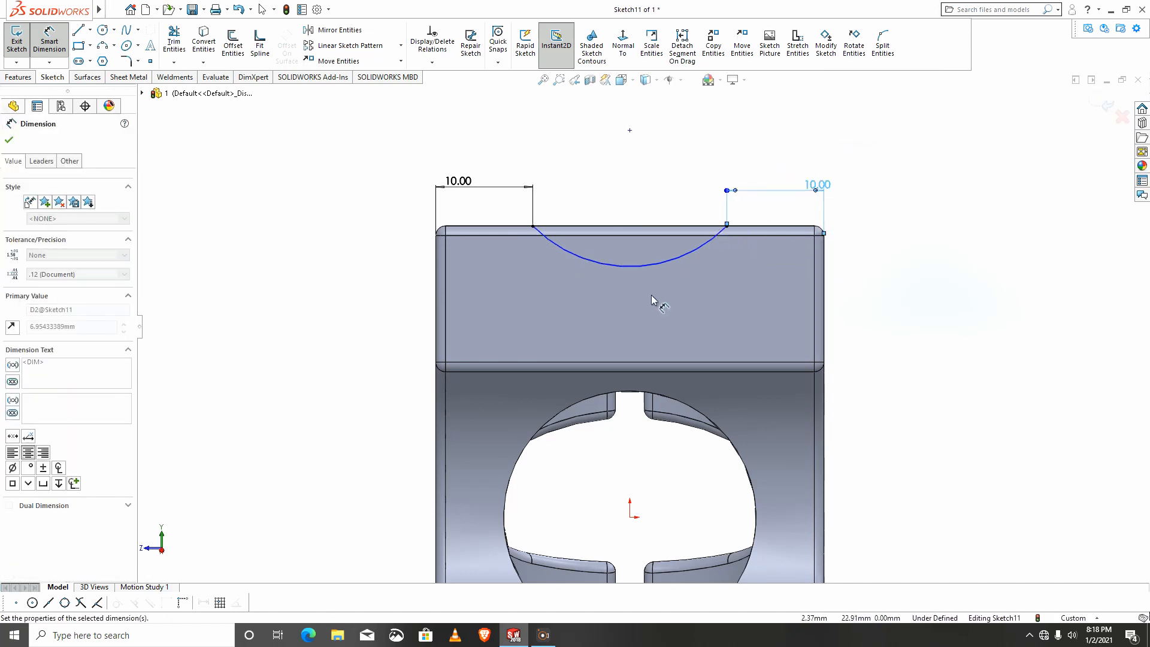
# Set the arc's radius to 12 mm and close the profile with a horizontal line between its endpoints
pyautogui.click(629, 268)
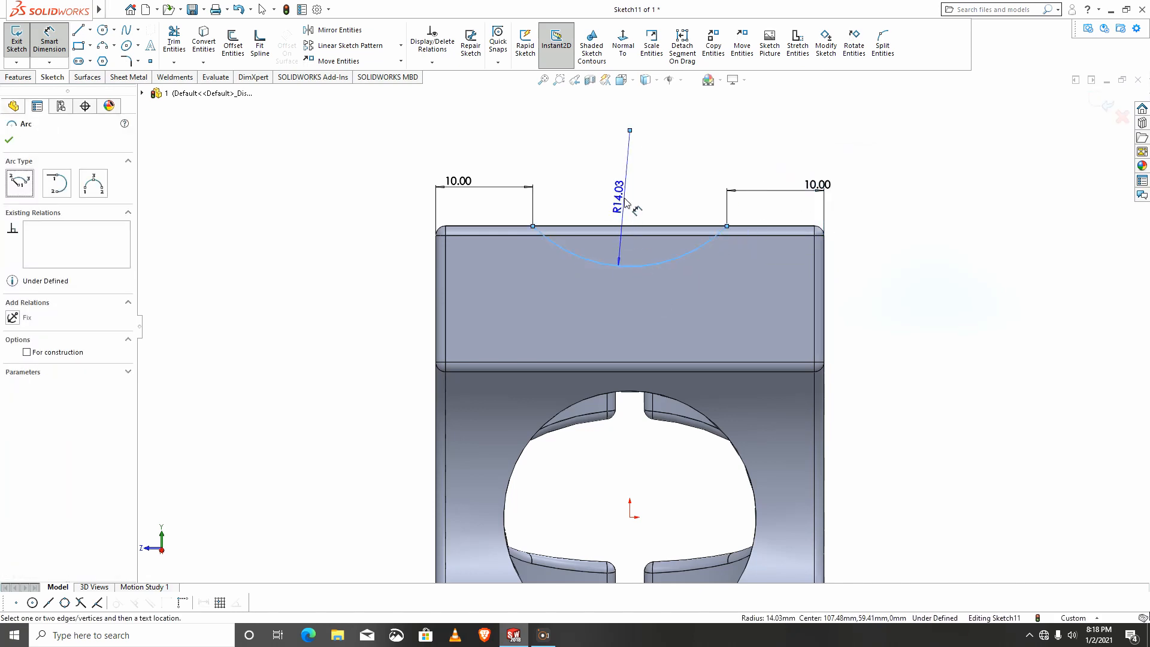
pyautogui.click(623, 196)
pyautogui.write('12')
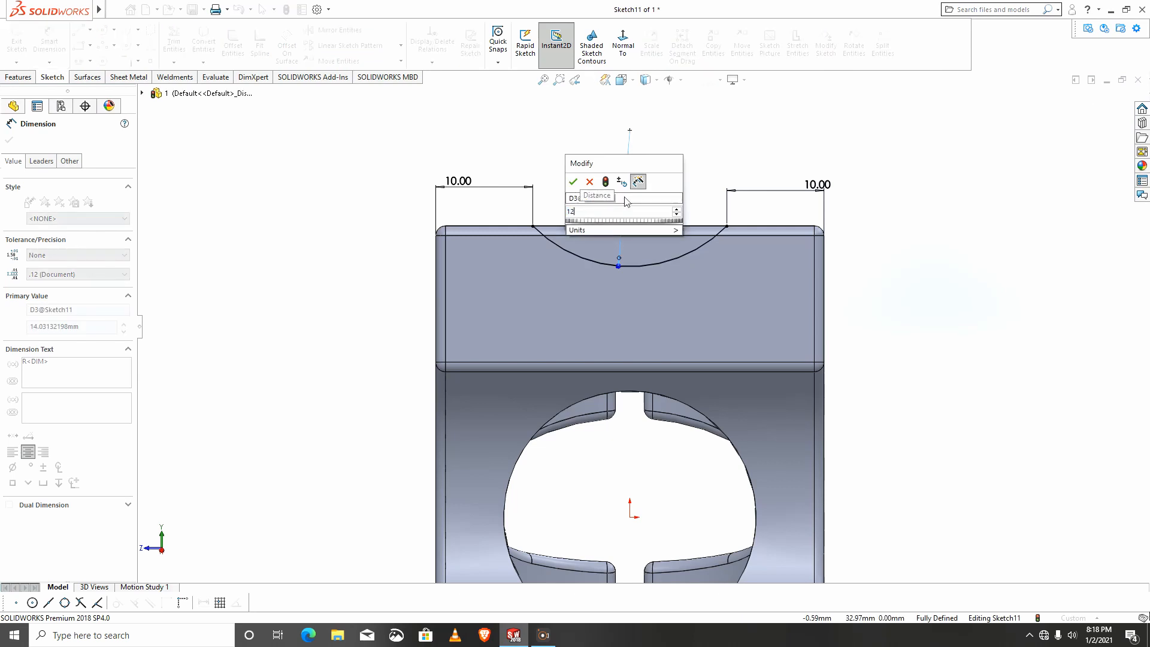
pyautogui.press('Return')
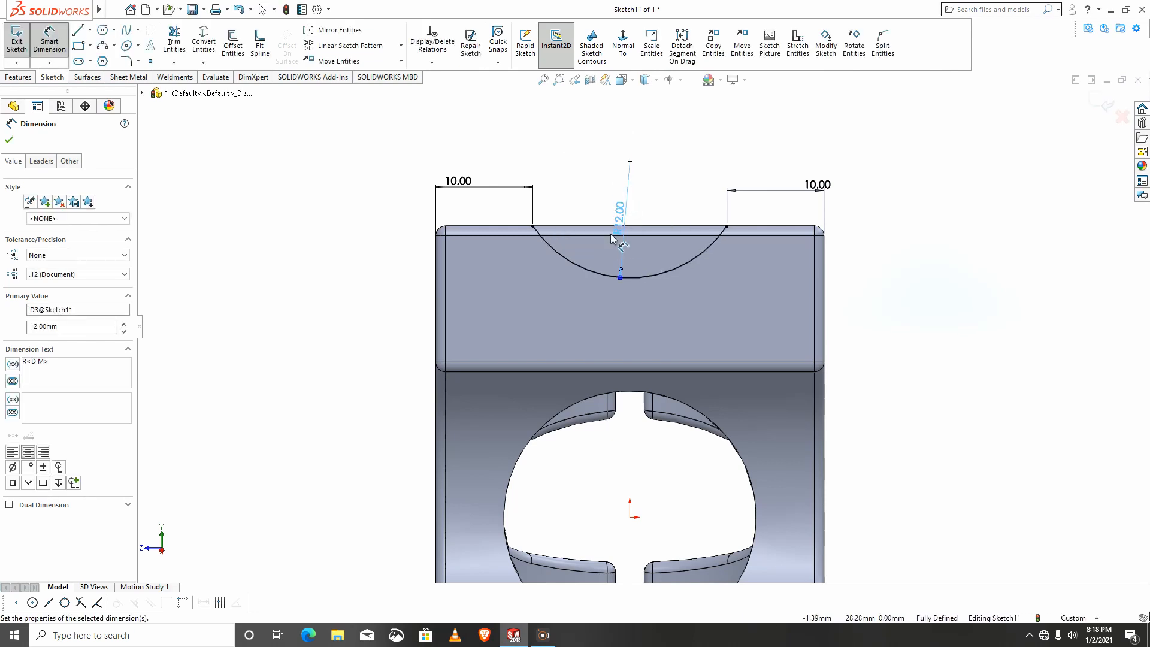
pyautogui.click(87, 30)
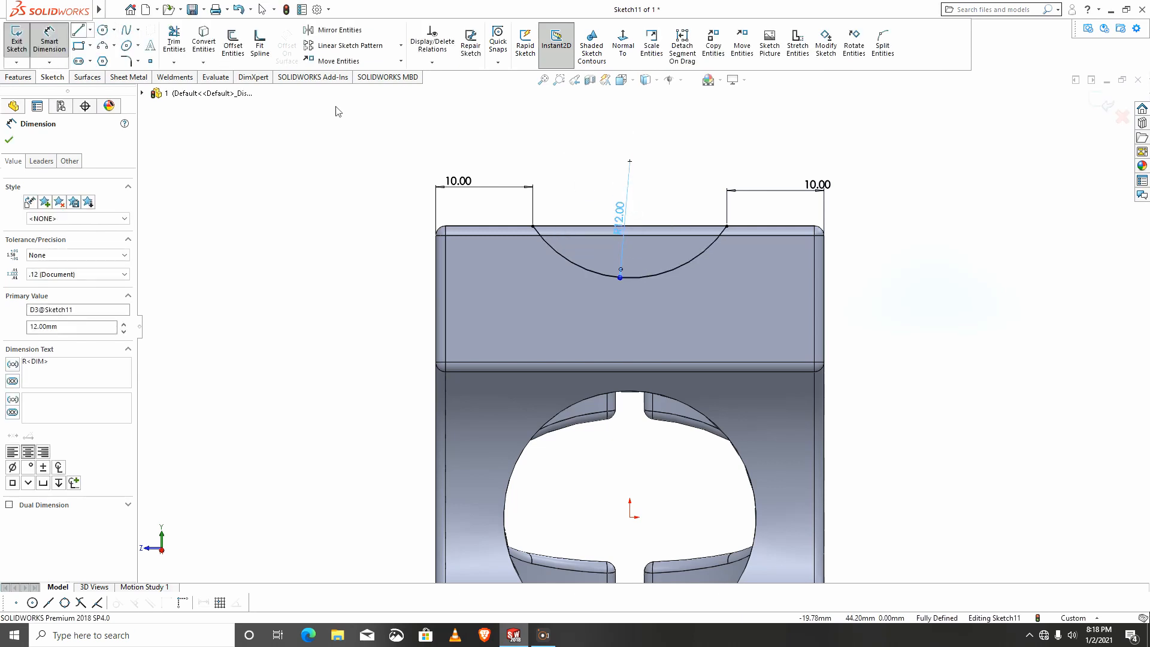
pyautogui.click(532, 227)
pyautogui.click(726, 226)
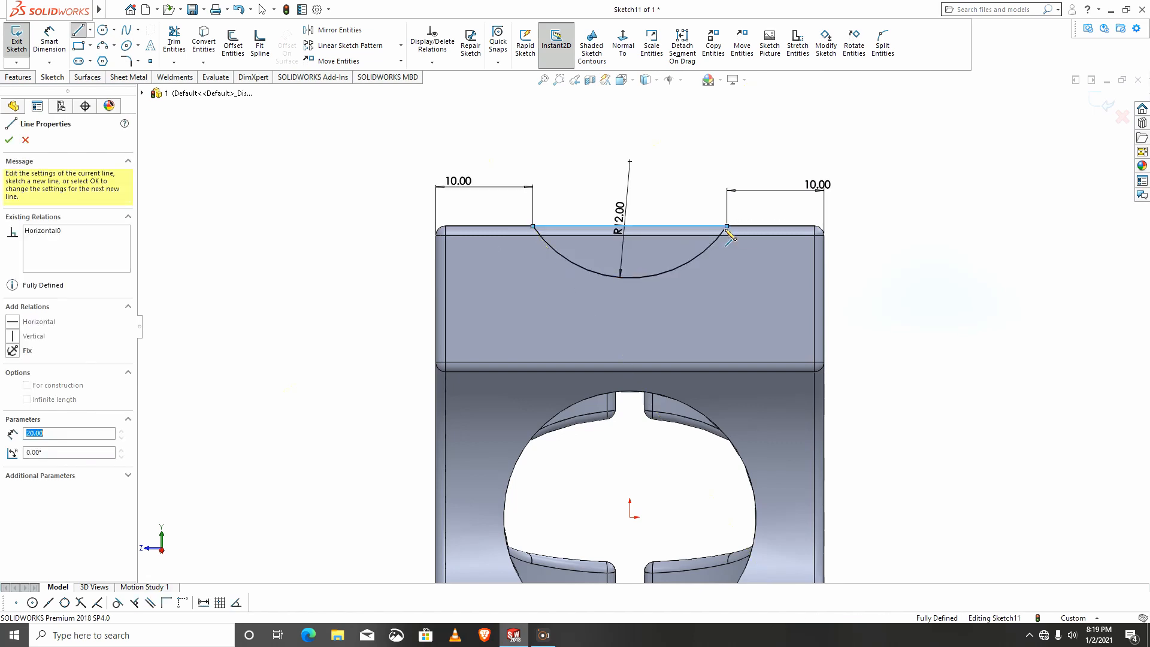
# Draw a horizontal line through the origin that extends past both sides of the handlebar clamp
pyautogui.scroll(2, 644, 327)
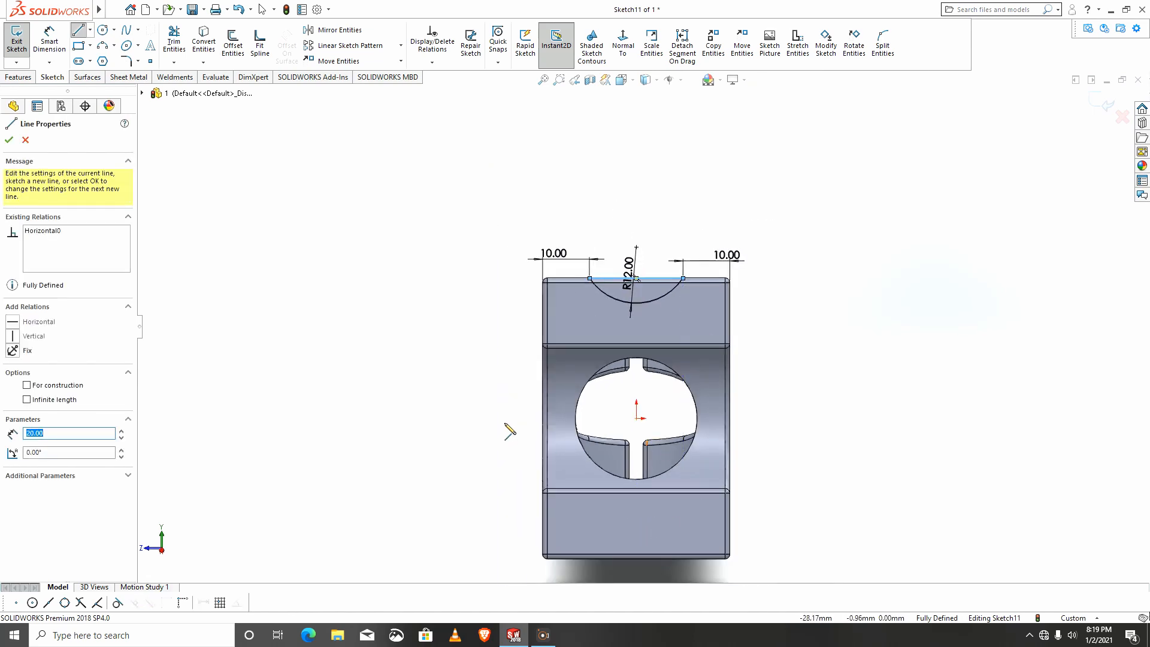
pyautogui.click(512, 422)
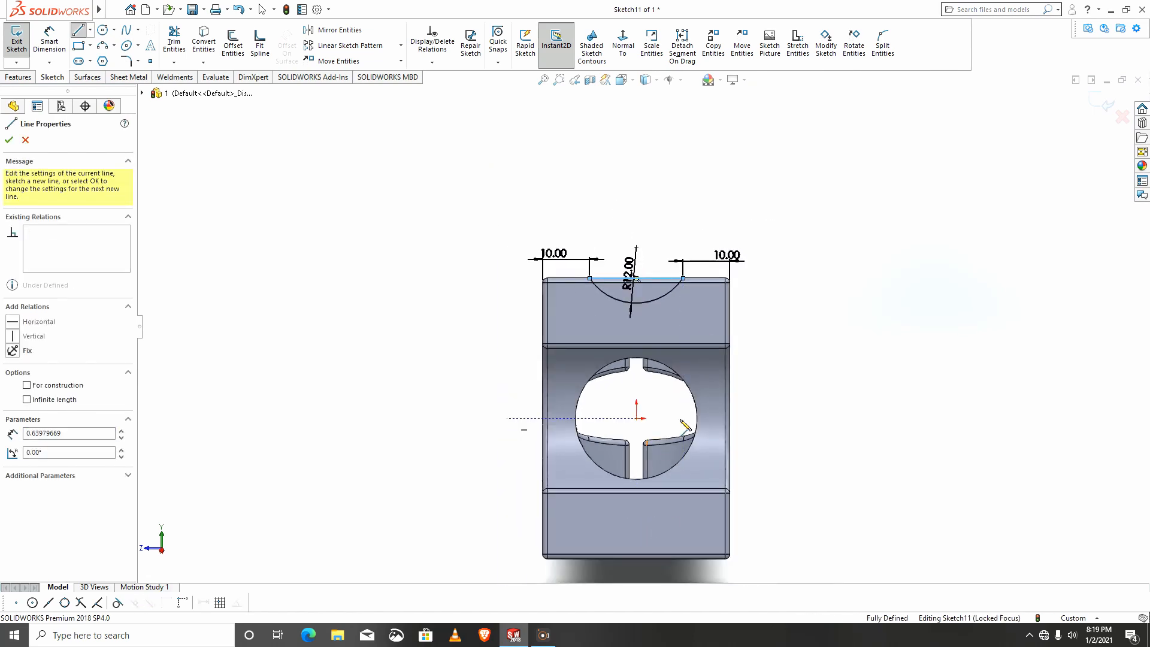
pyautogui.click(812, 417)
pyautogui.press('Escape')
# Mirror the closed arc profile about the horizontal line through the origin and convert that line to construction geometry
pyautogui.click(233, 43)
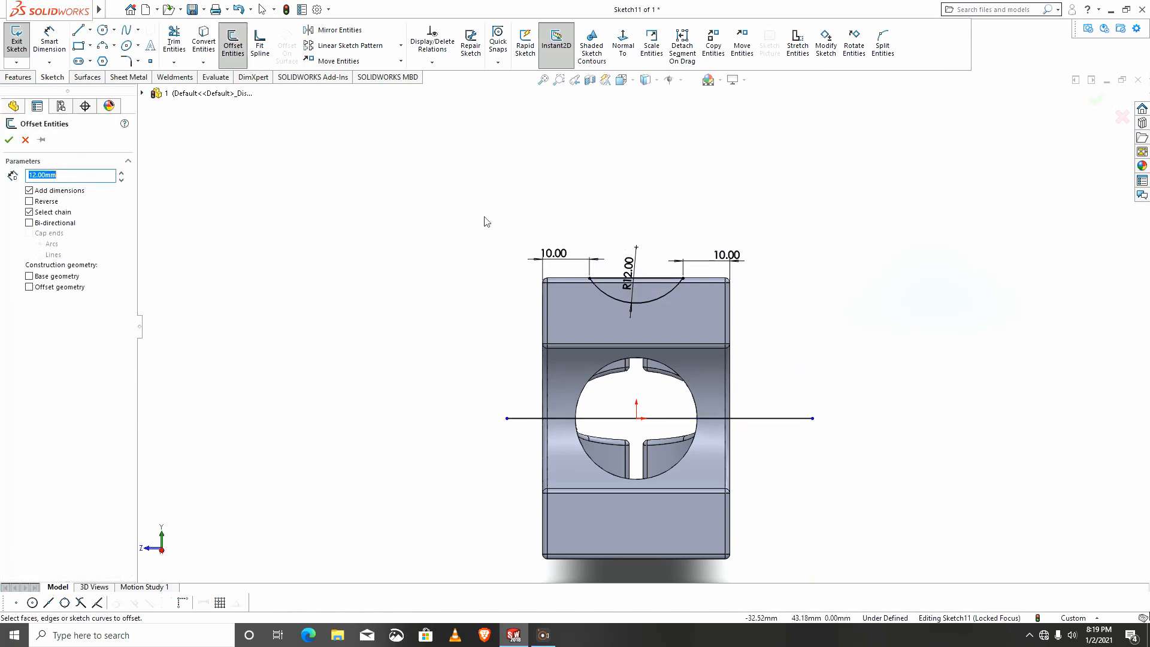
pyautogui.press('Escape')
pyautogui.click(331, 35)
pyautogui.moveTo(381, 115)
pyautogui.mouseDown()
pyautogui.moveTo(741, 334)
pyautogui.moveTo(835, 354)
pyautogui.mouseUp()
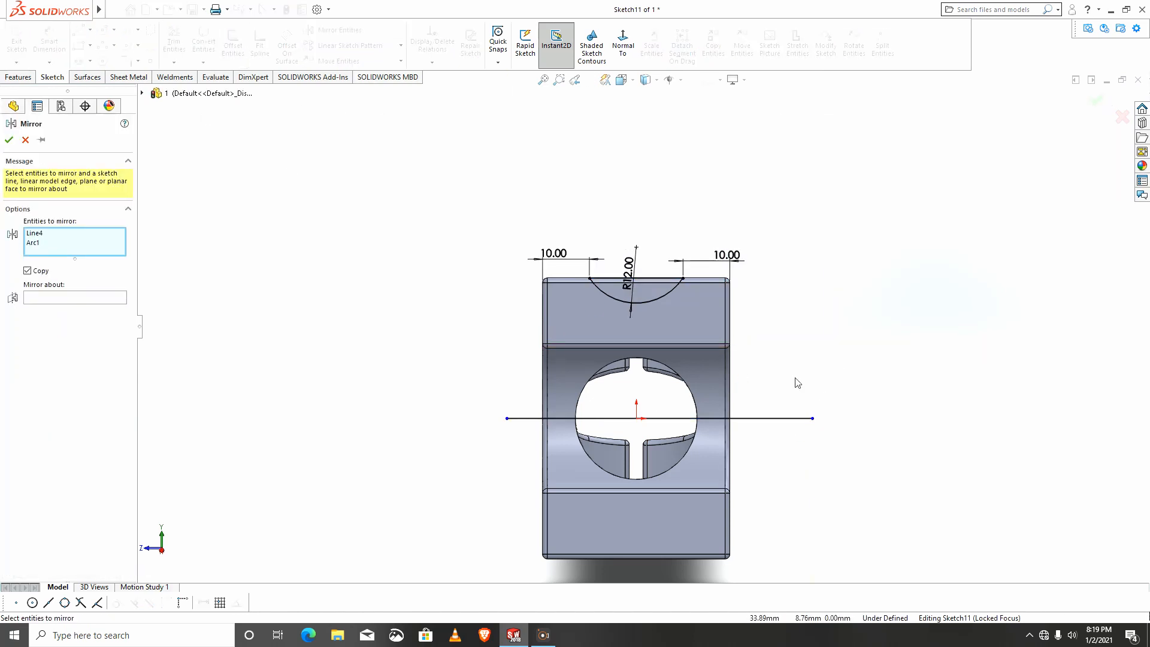
pyautogui.click(53, 297)
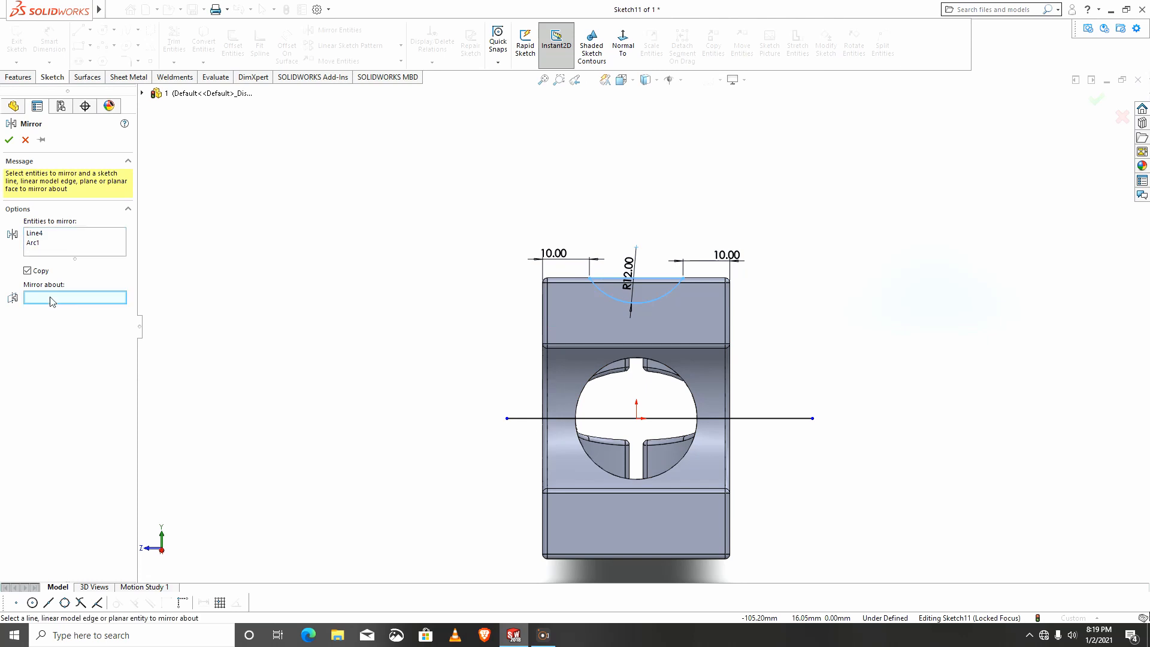
pyautogui.click(576, 418)
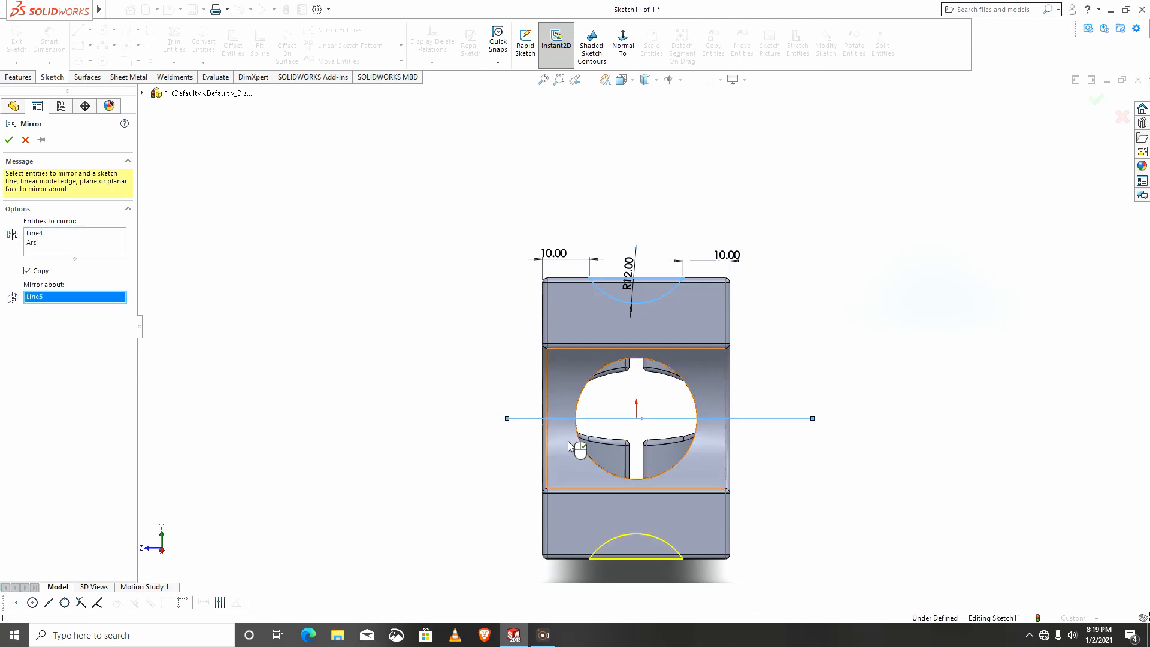
pyautogui.click(9, 141)
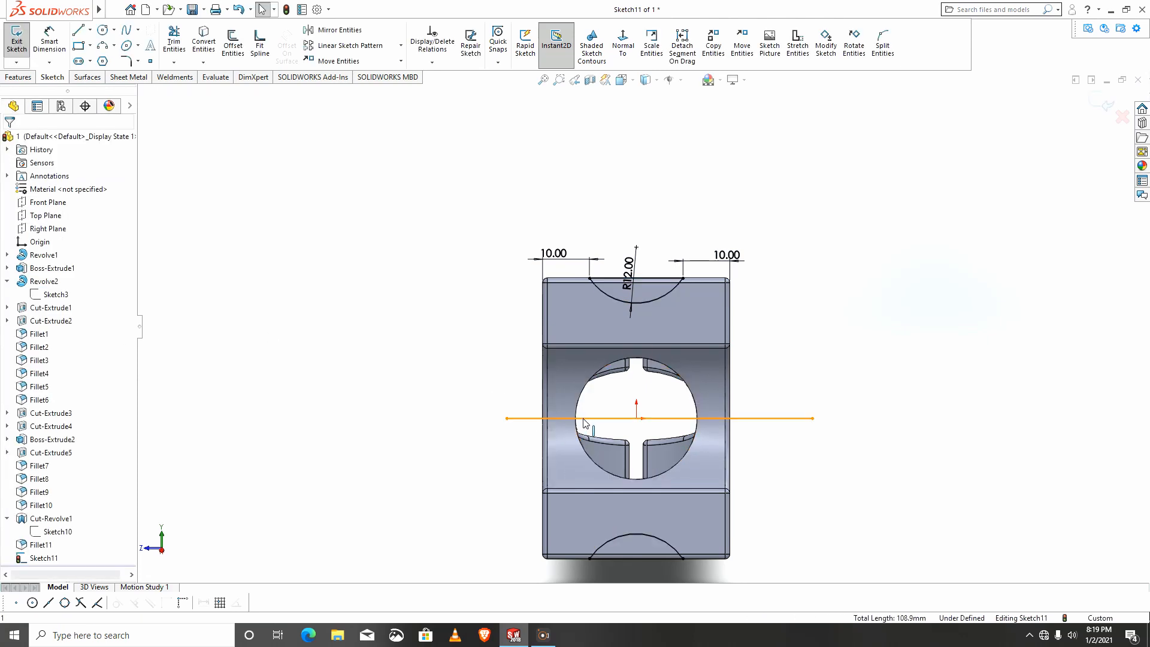
pyautogui.click(629, 407)
pyautogui.click(828, 482)
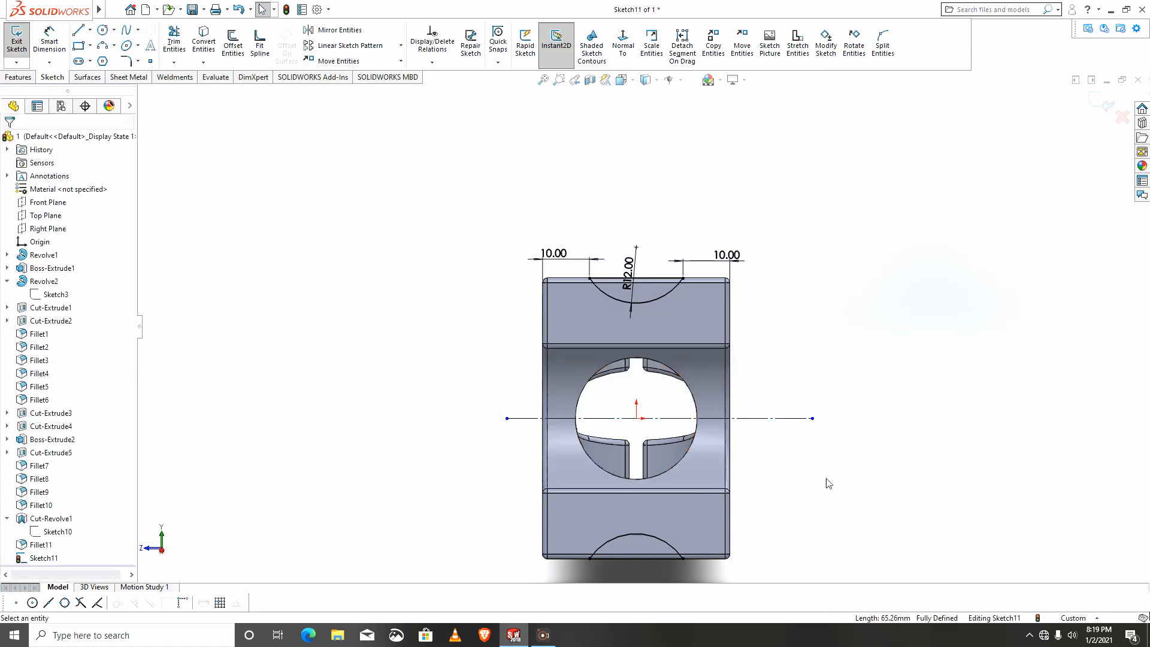
# Cut-extrude both arc profiles through the handlebar clamp ends with a blind depth of 20 mm
pyautogui.scroll(2, 772, 501)
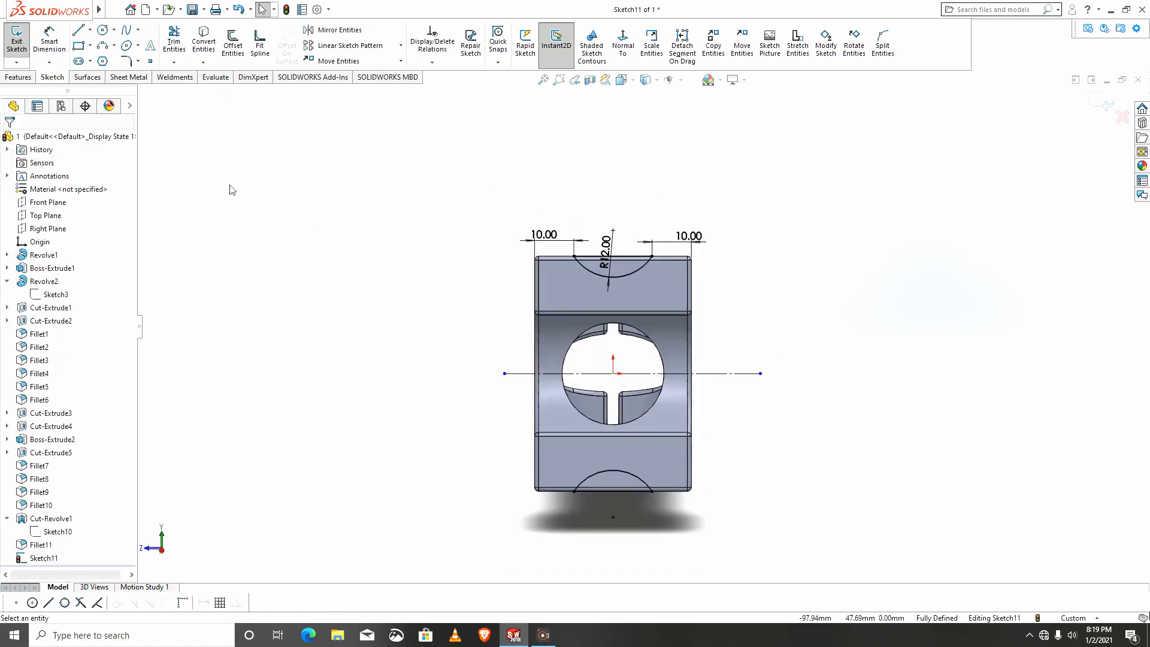
pyautogui.click(17, 78)
pyautogui.click(179, 45)
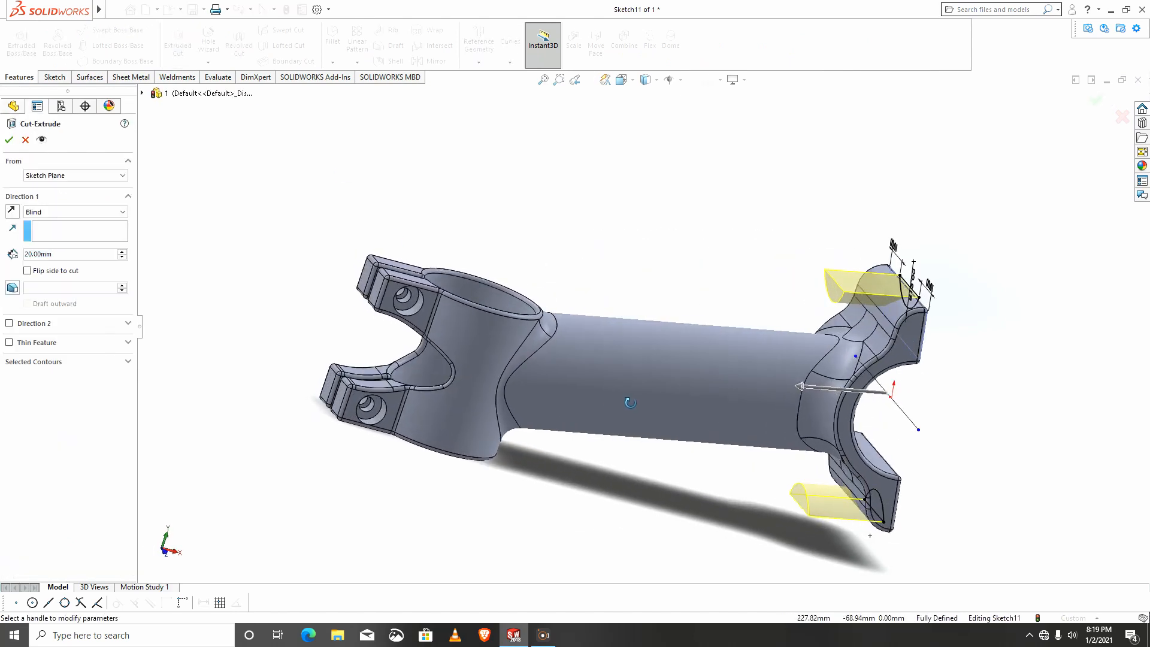
pyautogui.click(9, 140)
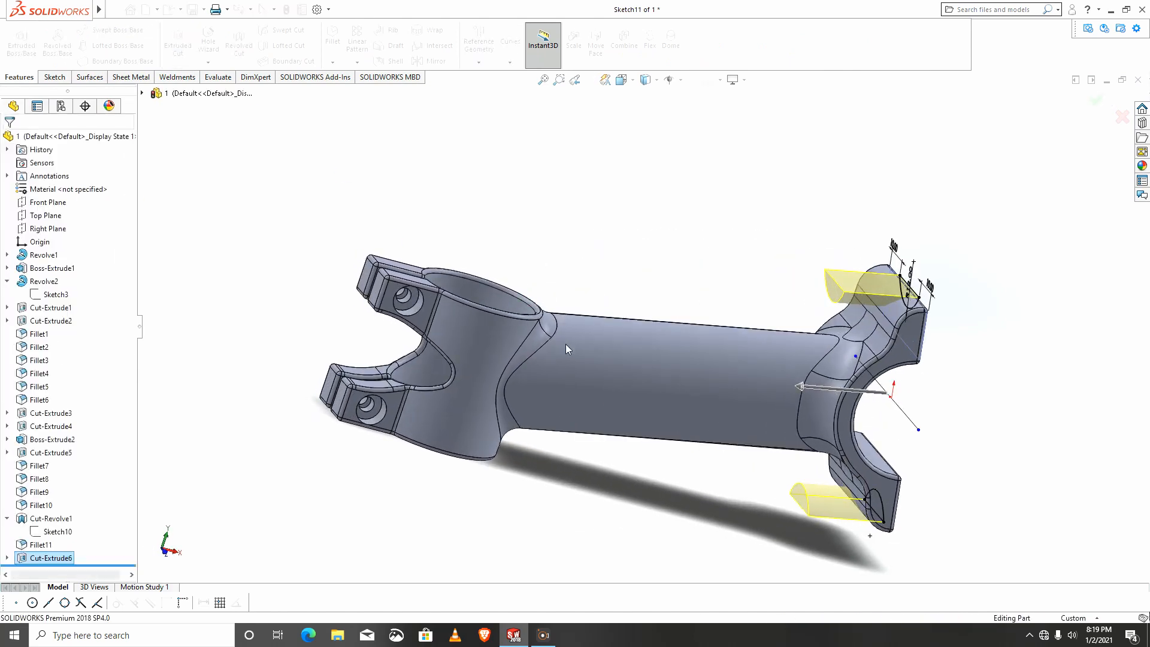
# Fillet the edges of the upper and lower arc cutouts on the handlebar clamp with a 1 mm radius
pyautogui.moveTo(752, 478); pyautogui.dragTo(875, 380, button='middle')
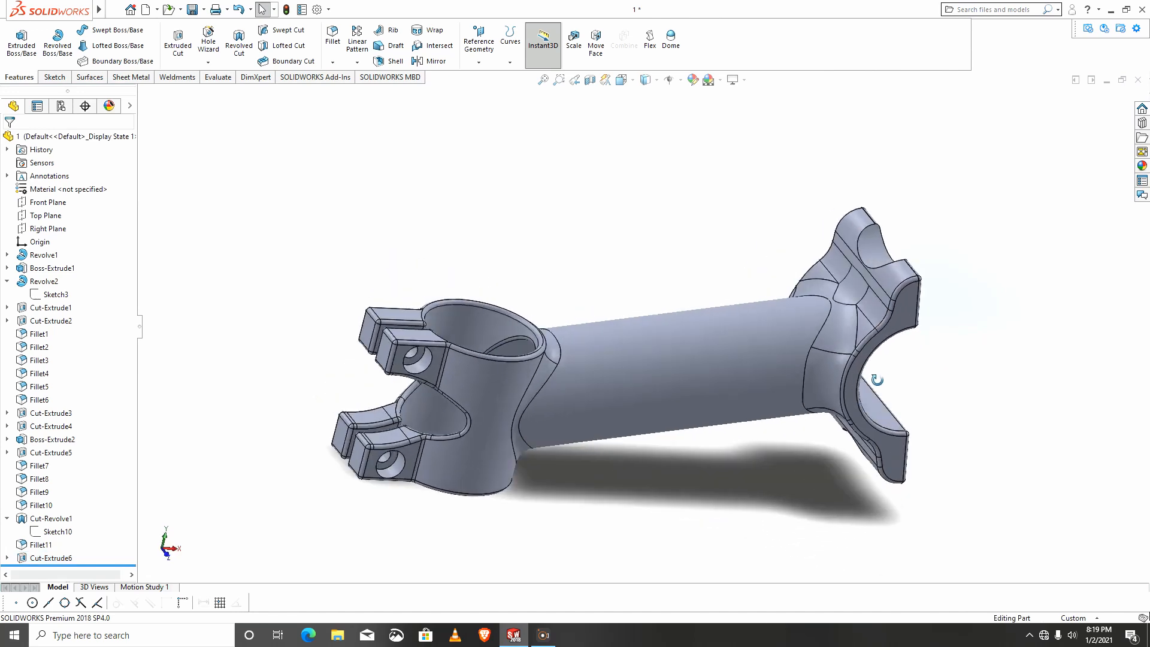
pyautogui.scroll(-5, 908, 267)
pyautogui.moveTo(856, 267); pyautogui.dragTo(852, 271, button='middle')
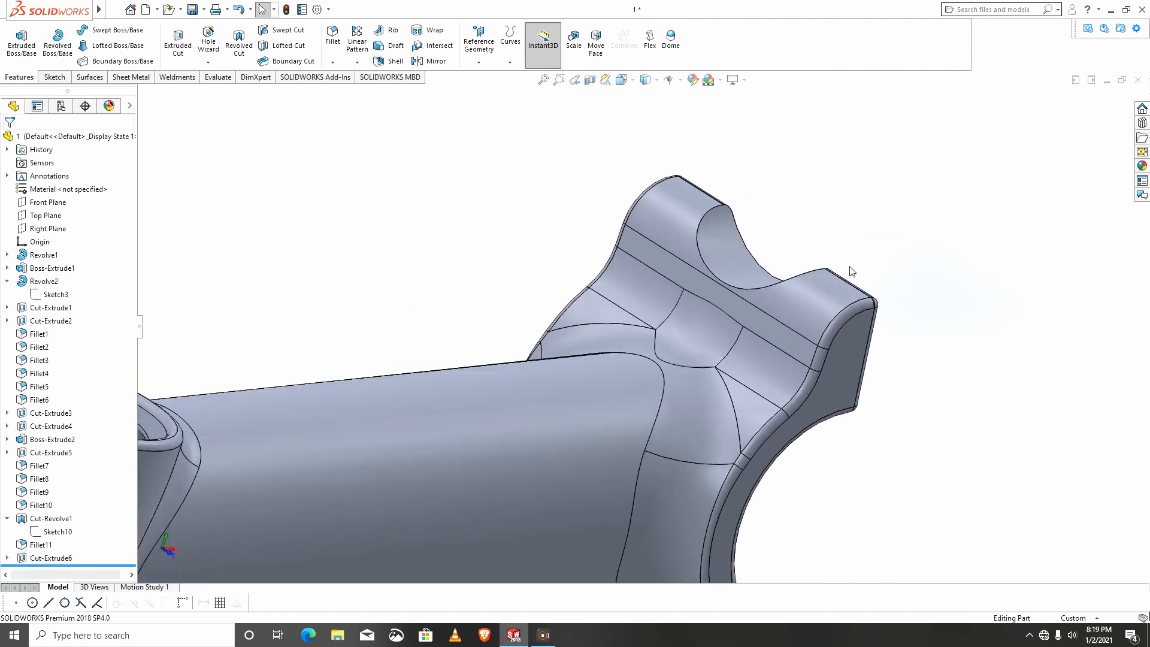
pyautogui.click(318, 31)
pyautogui.click(25, 139)
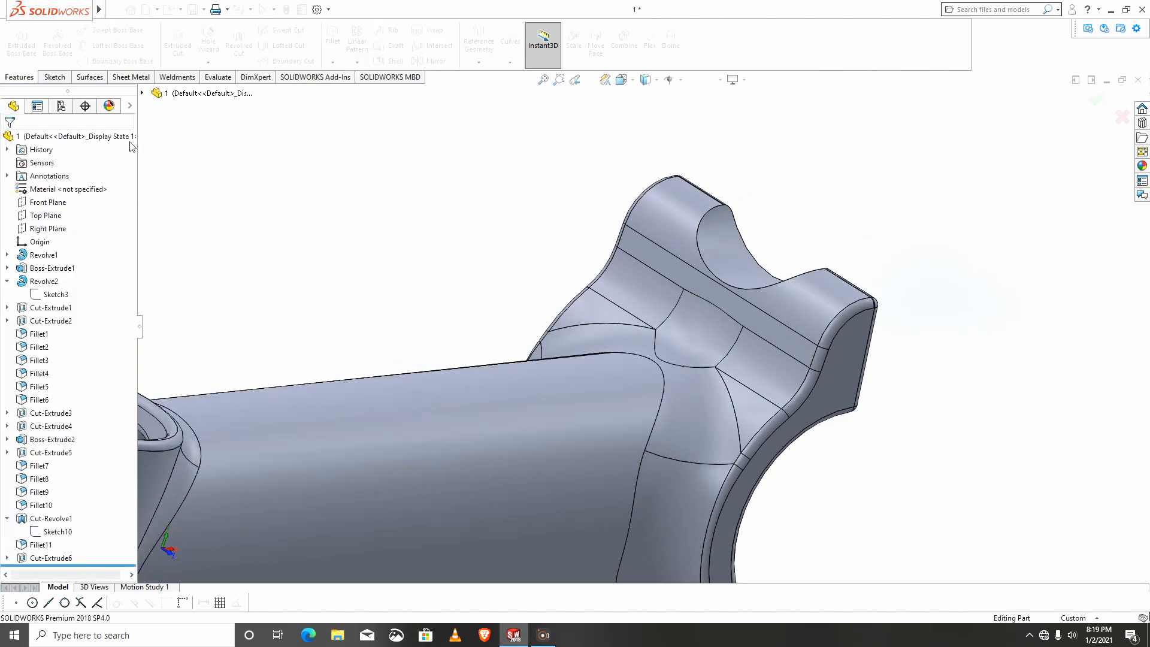
pyautogui.click(713, 277)
pyautogui.scroll(1, 744, 303)
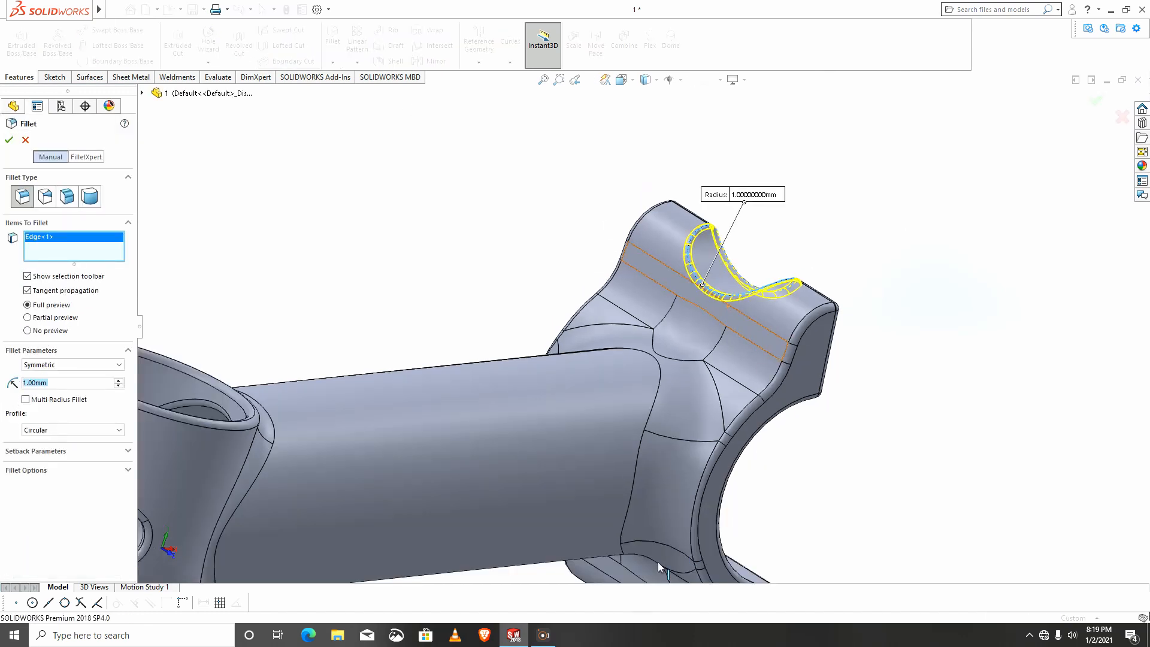
pyautogui.scroll(3, 658, 565)
pyautogui.moveTo(667, 520); pyautogui.dragTo(577, 293, button='middle')
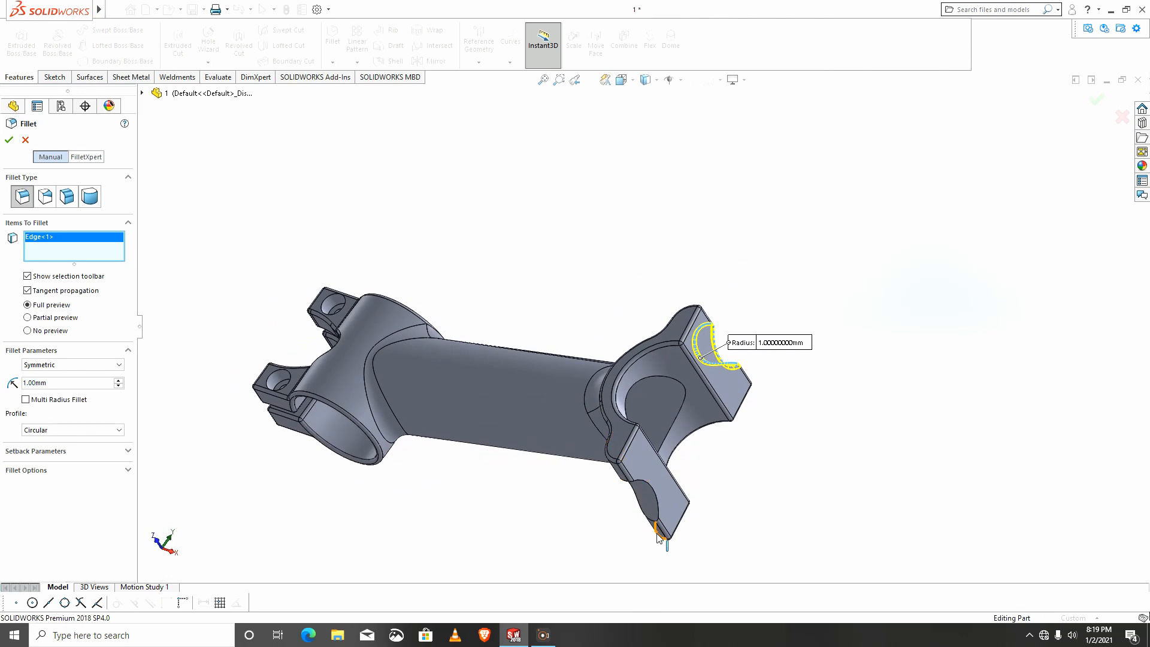
pyautogui.scroll(-3, 658, 536)
pyautogui.click(654, 460)
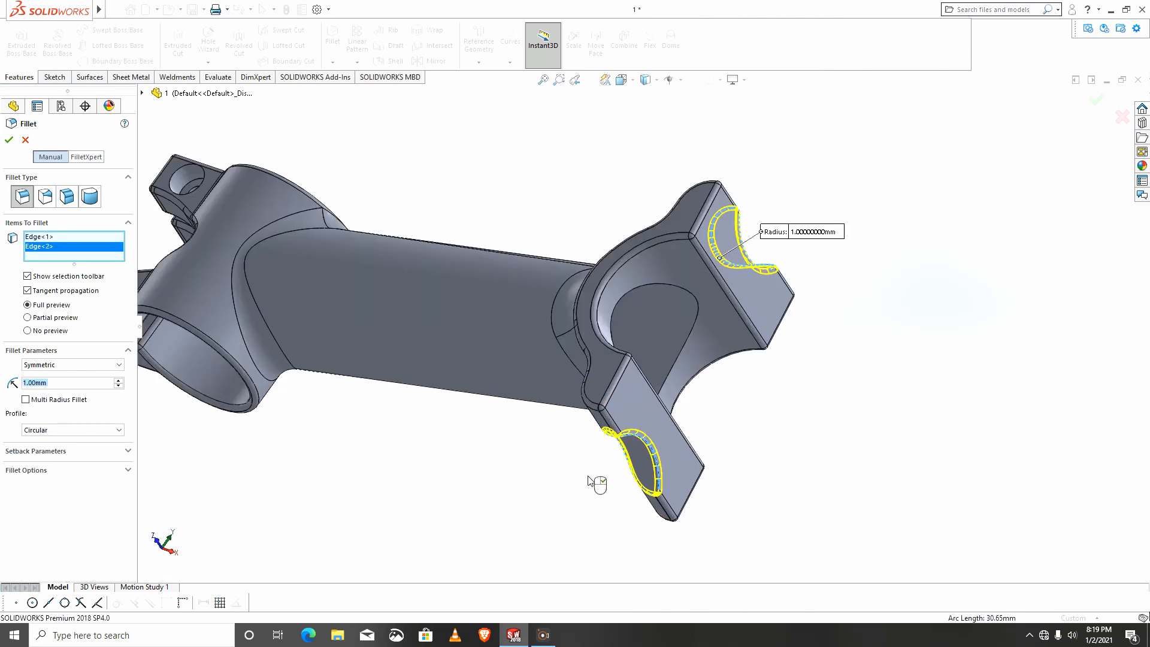
pyautogui.click(8, 140)
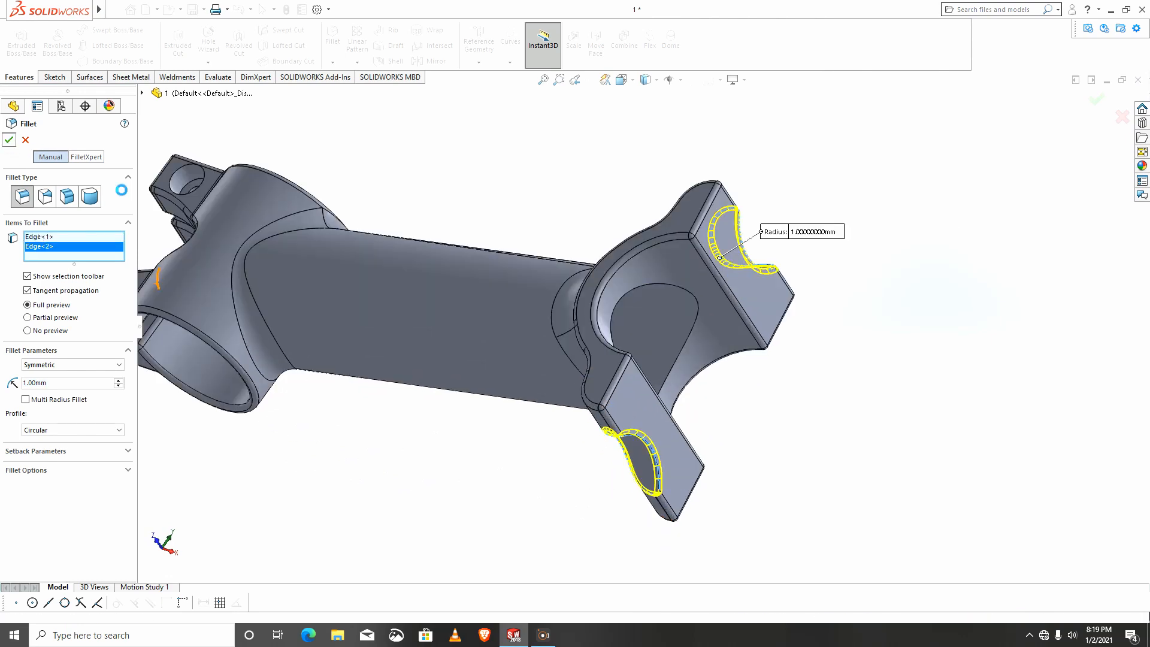
# Save the part and open a new sketch on the handlebar clamp's upper flat face, viewed normal to it
pyautogui.moveTo(490, 270); pyautogui.dragTo(460, 342, button='middle')
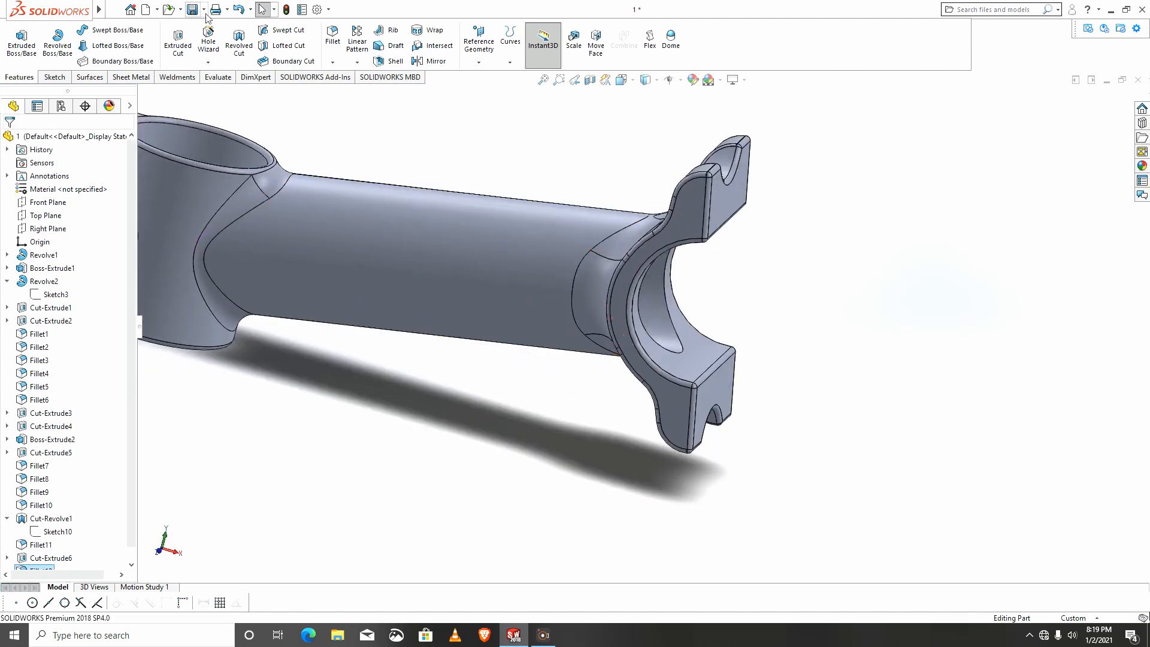
pyautogui.scroll(3, 628, 266)
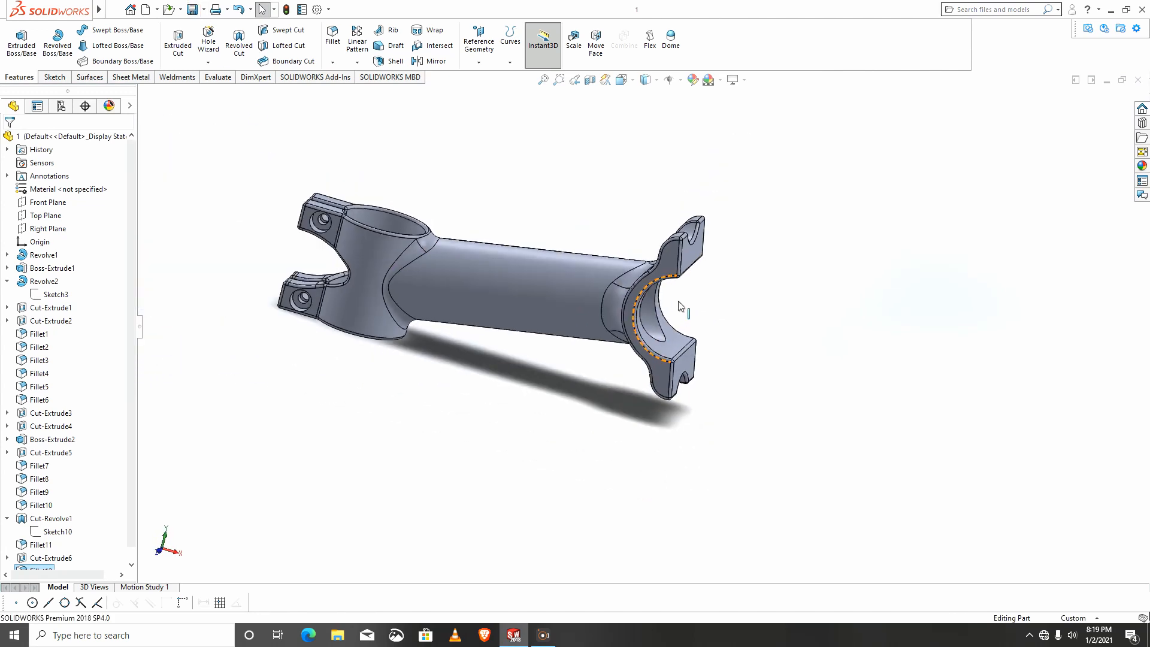
pyautogui.scroll(-3, 681, 305)
pyautogui.moveTo(646, 268); pyautogui.dragTo(721, 285, button='middle')
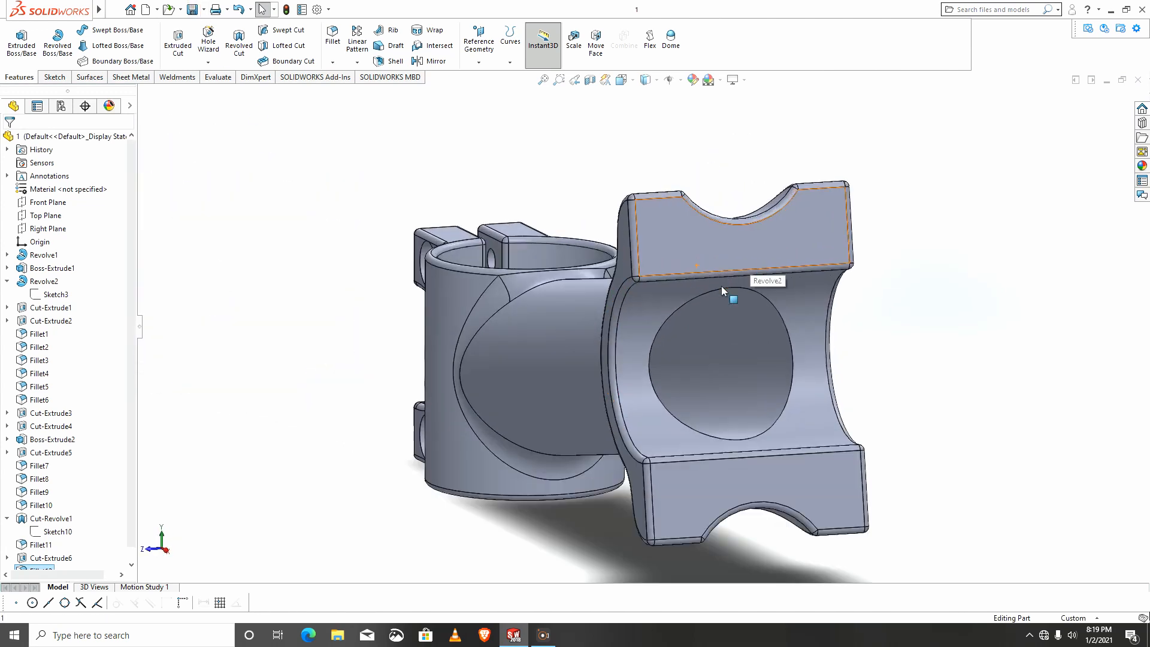
pyautogui.click(753, 253)
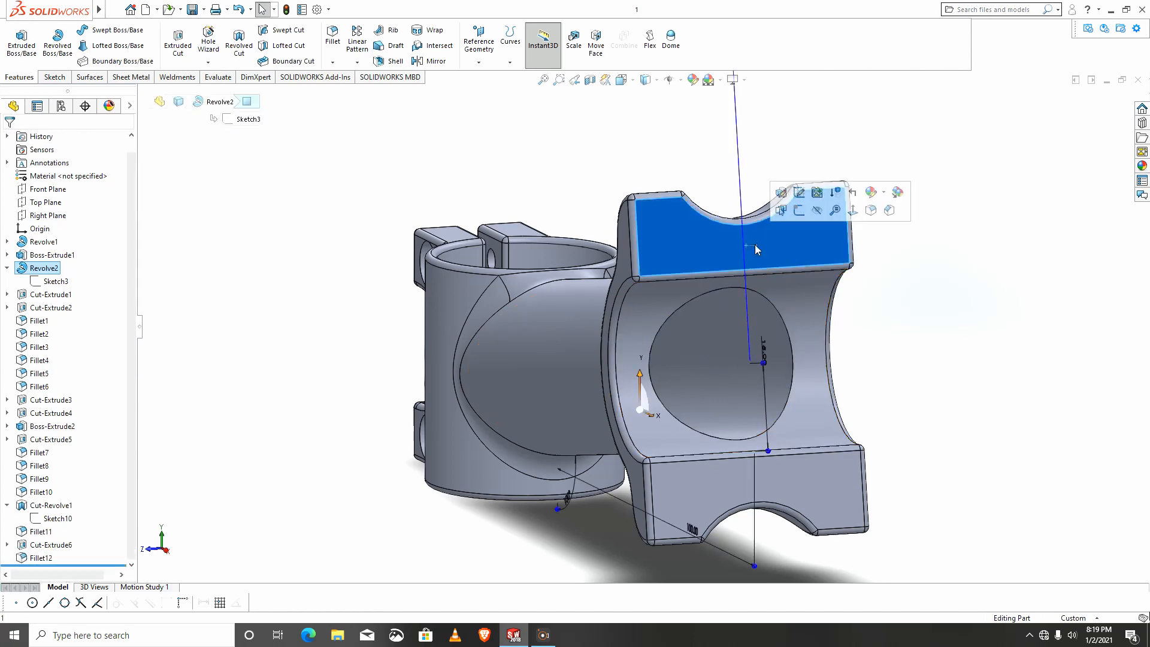
pyautogui.click(796, 217)
pyautogui.click(623, 50)
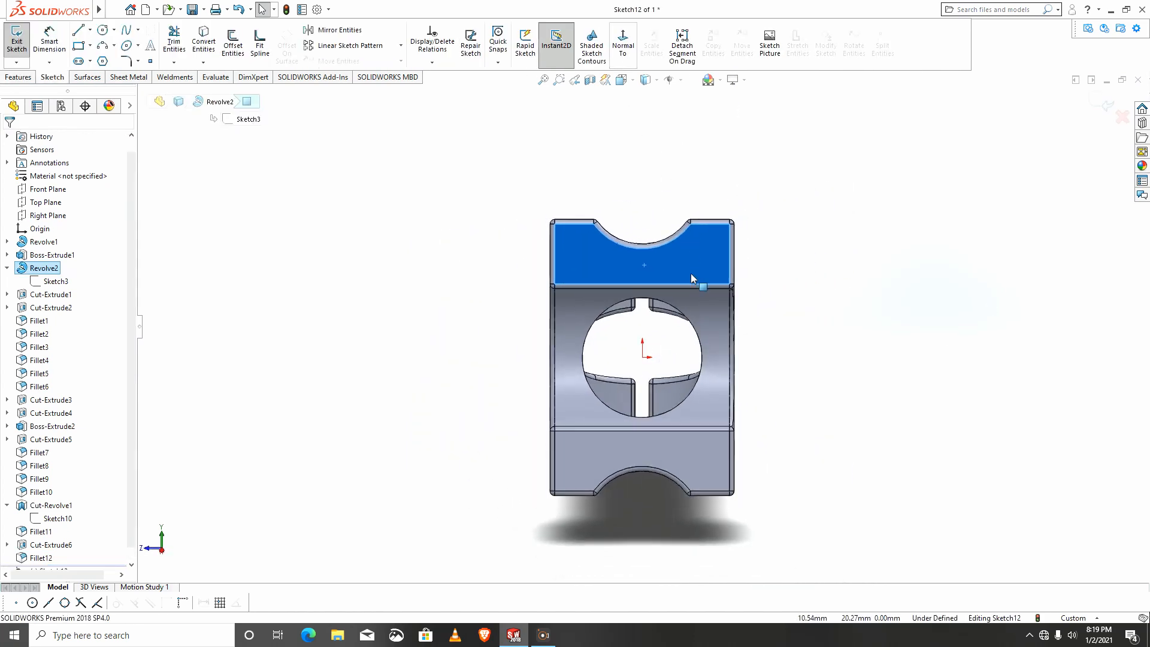
# Draw a horizontal centerline across the upper clamp face between the midpoints of its two side edges
pyautogui.click(90, 29)
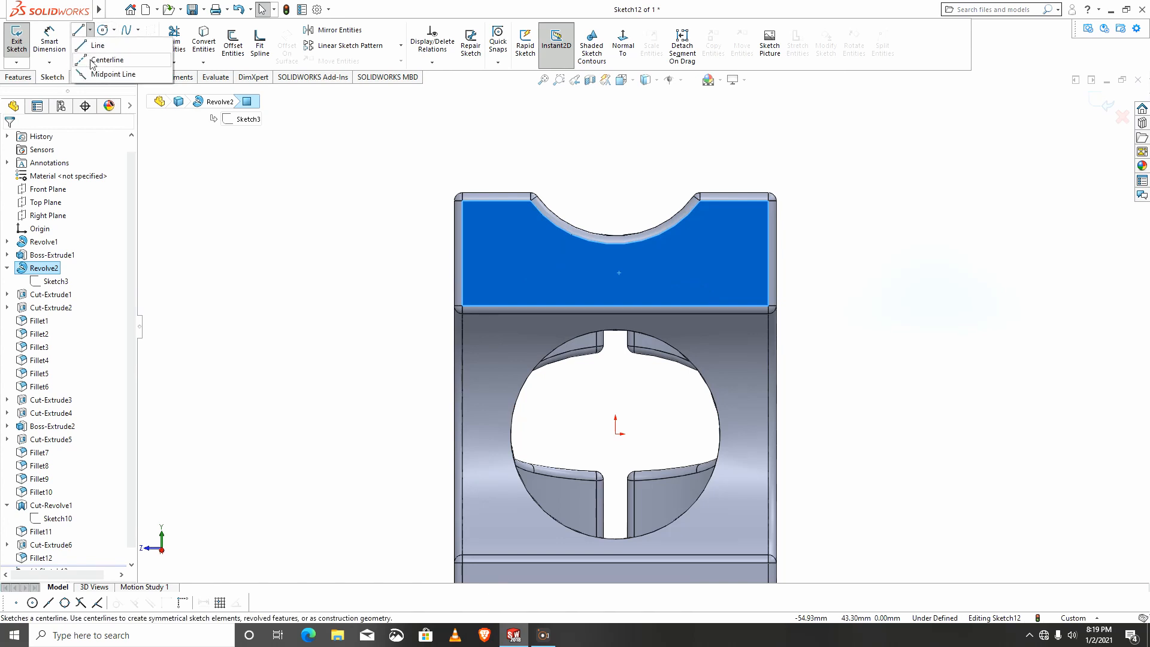
pyautogui.click(108, 53)
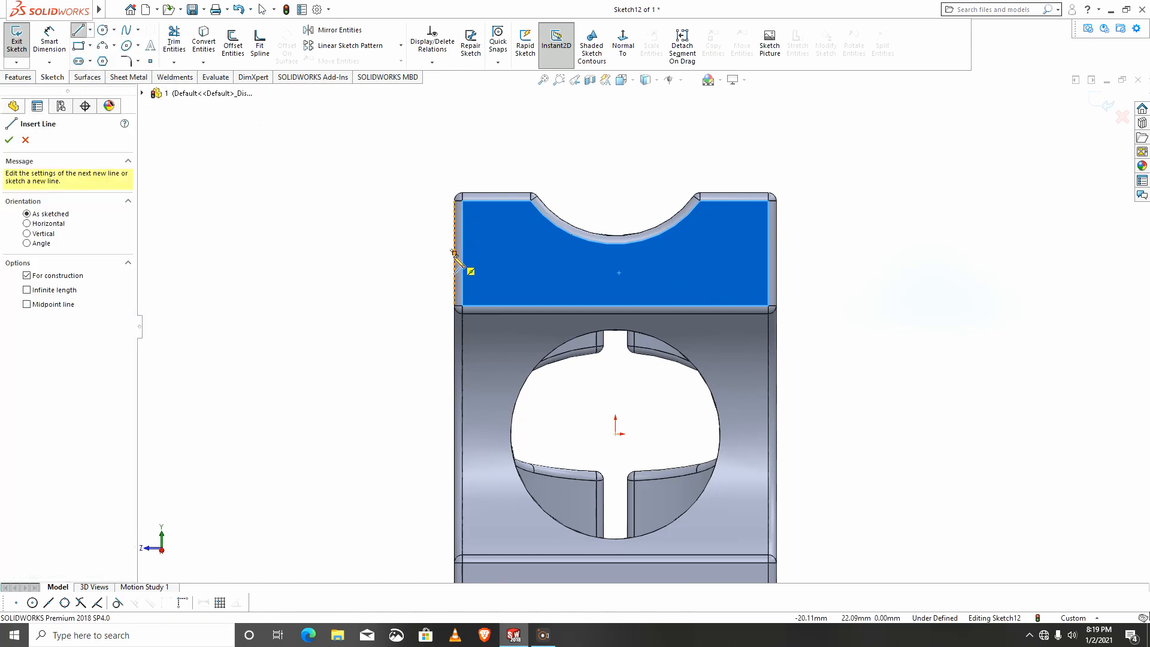
pyautogui.moveTo(454, 252); pyautogui.dragTo(775, 252)
pyautogui.click(54, 47)
# Sketch two circles about 5 to 6 mm in diameter centred on the centerline, one near each side edge of the face
pyautogui.click(102, 30)
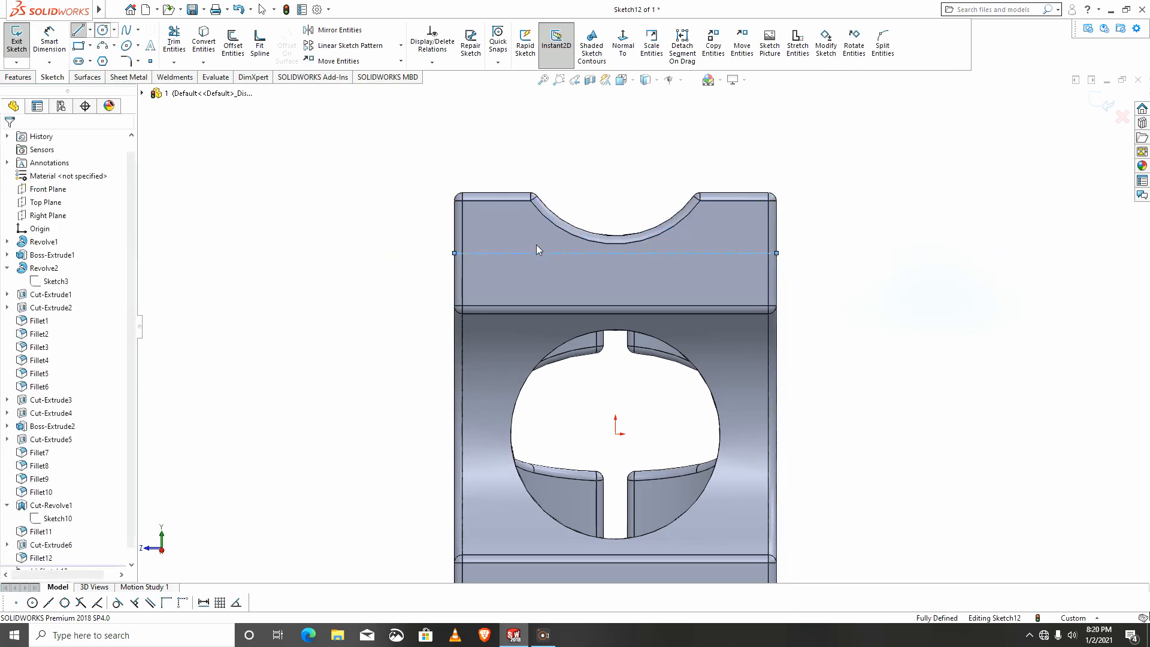
pyautogui.click(496, 252)
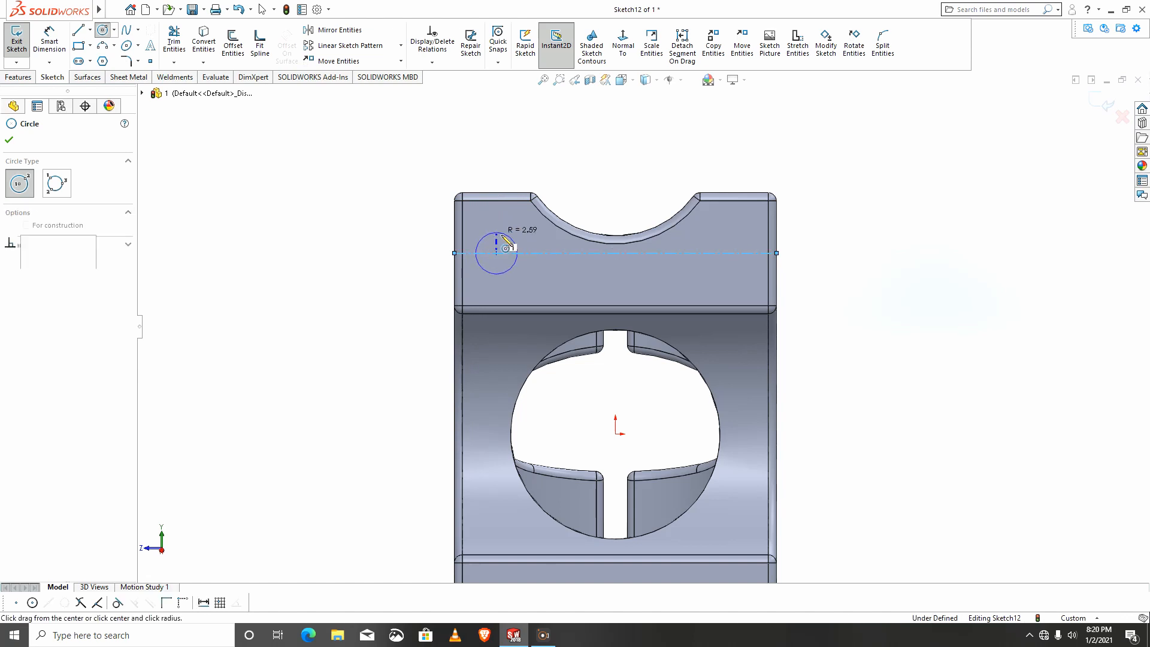
pyautogui.click(510, 238)
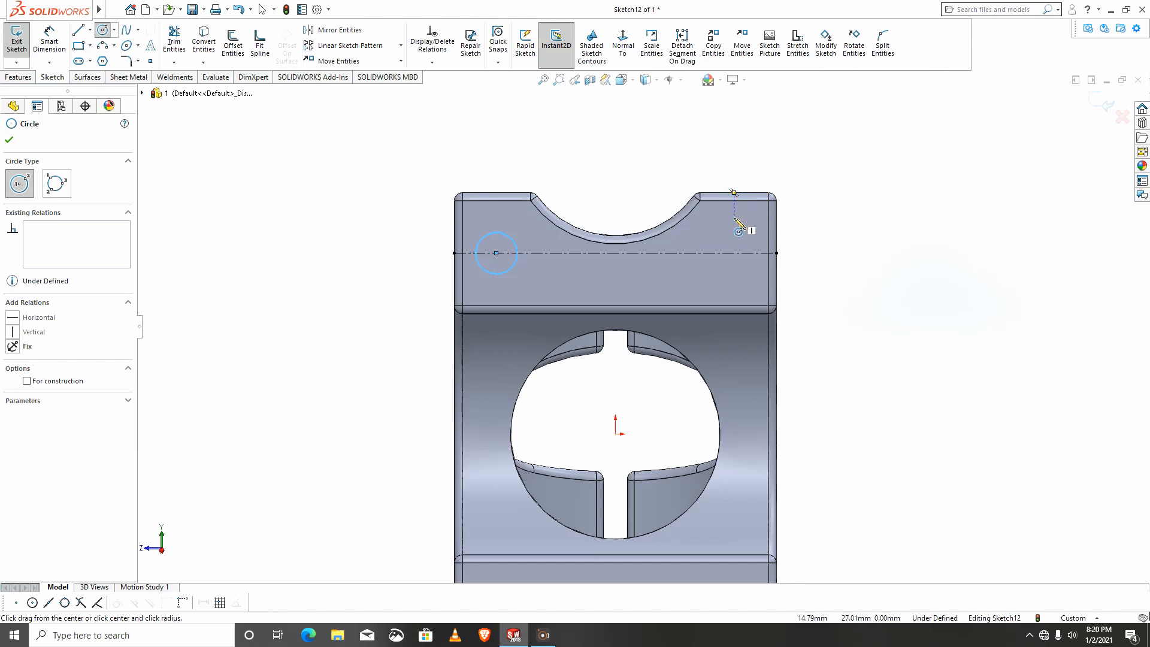
pyautogui.click(734, 253)
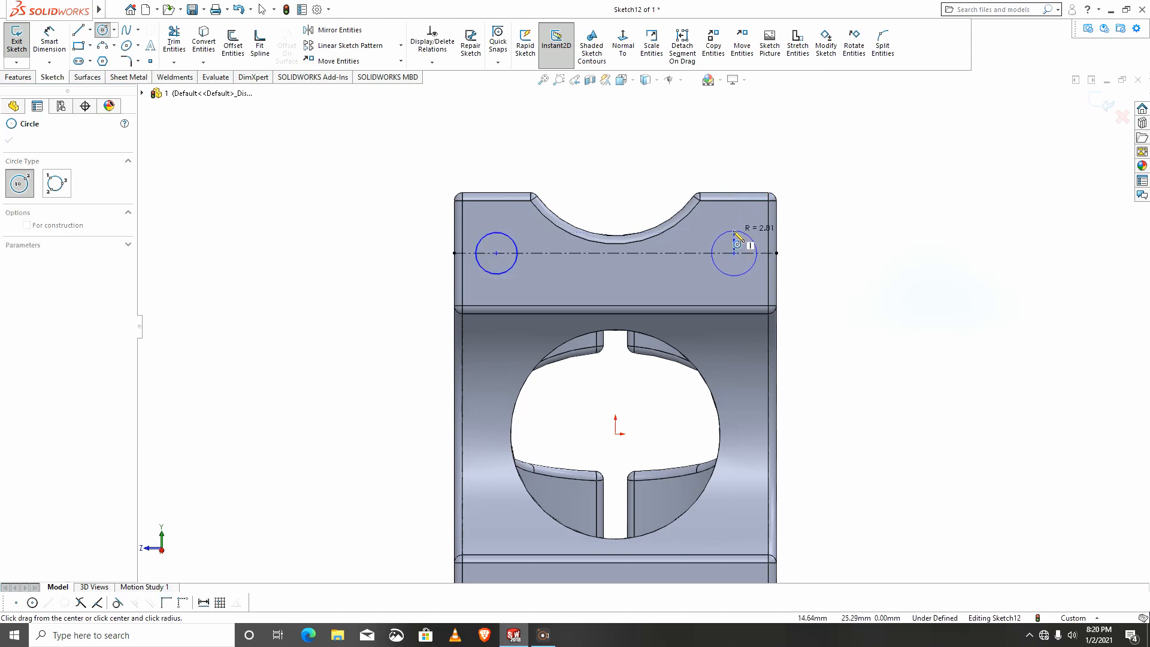
pyautogui.click(752, 236)
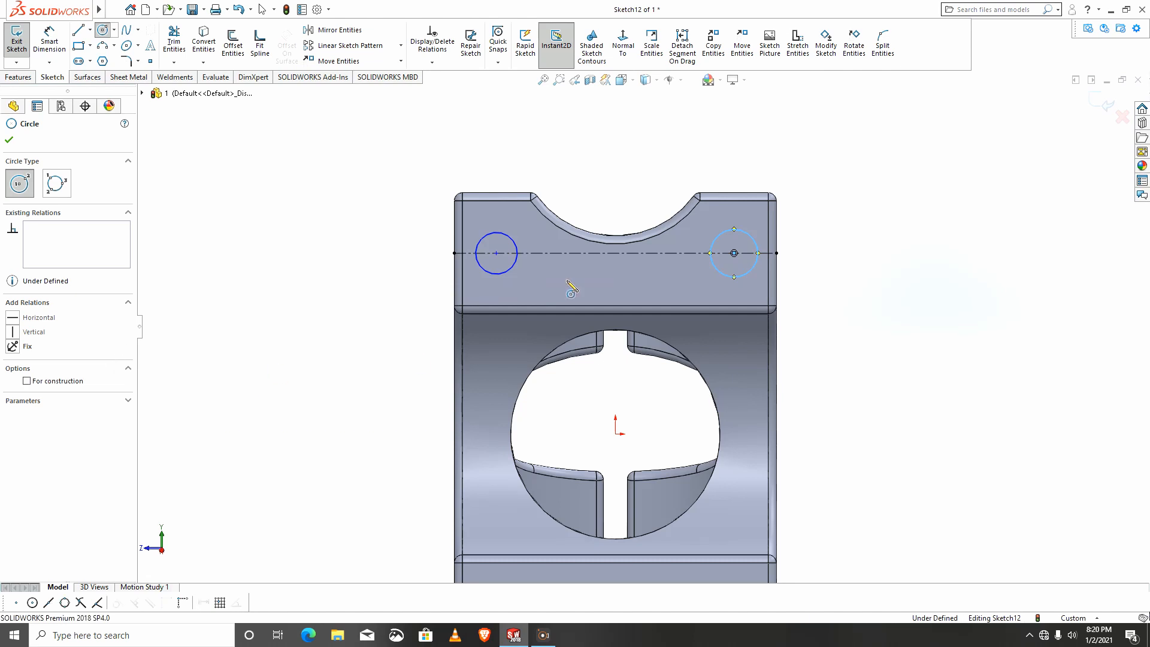
pyautogui.click(9, 139)
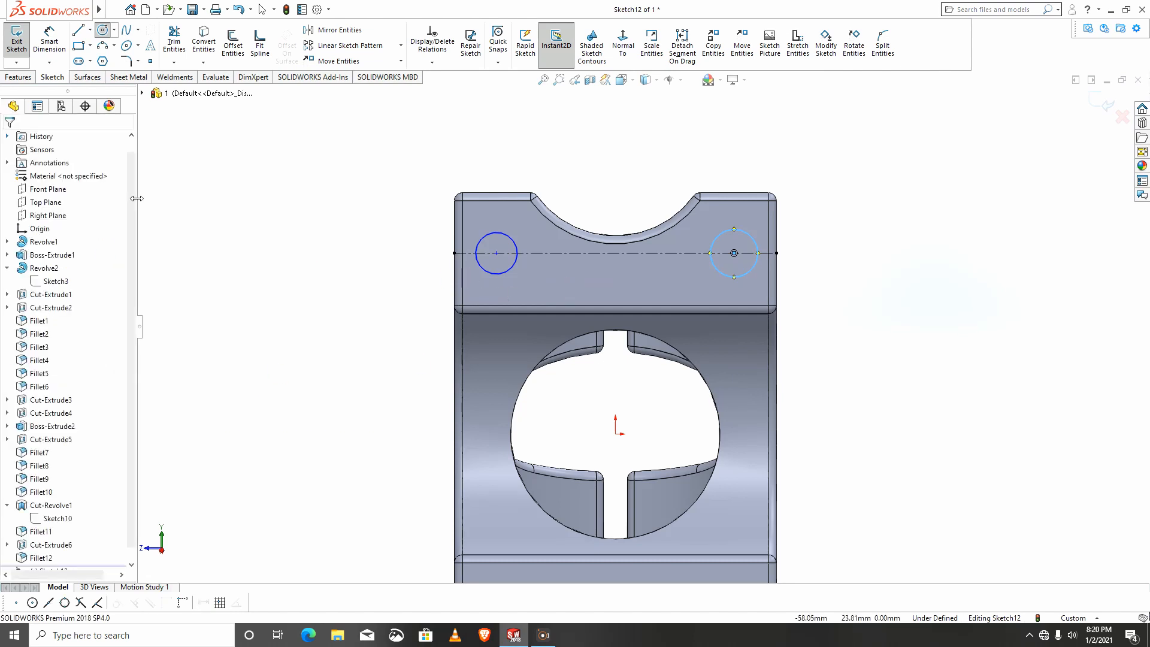
# Make the two circles equal in size and set their diameter to 4 mm
pyautogui.keyDown('ctrl'); pyautogui.click(493, 286); pyautogui.keyUp('ctrl')
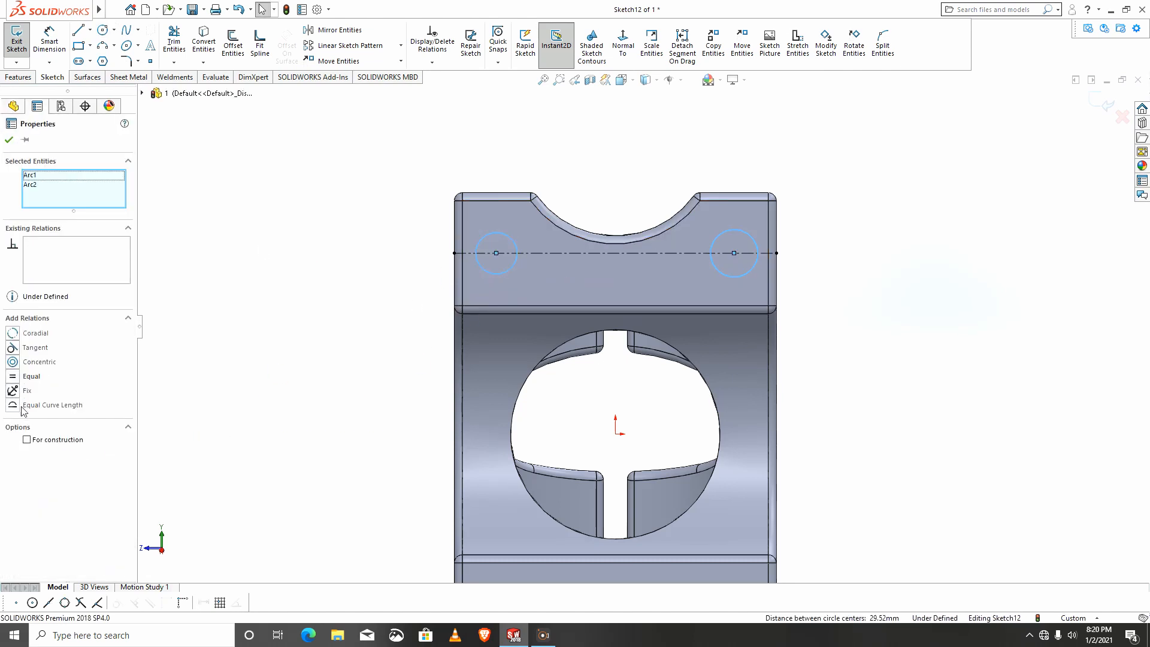
pyautogui.click(8, 139)
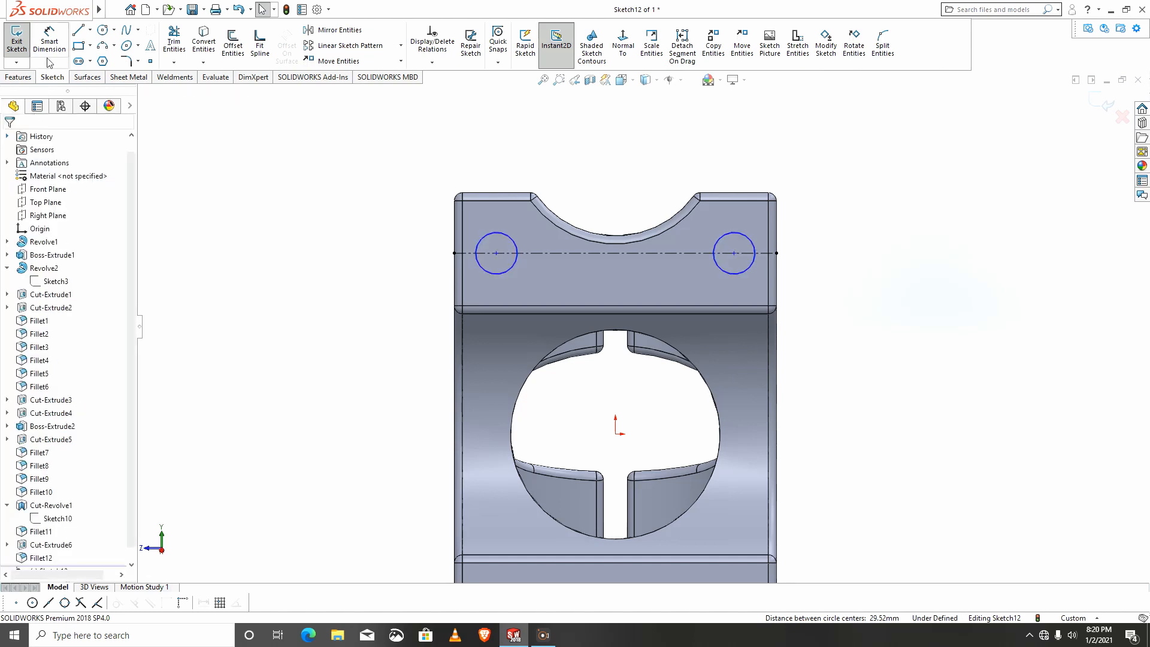
pyautogui.click(49, 42)
pyautogui.click(516, 247)
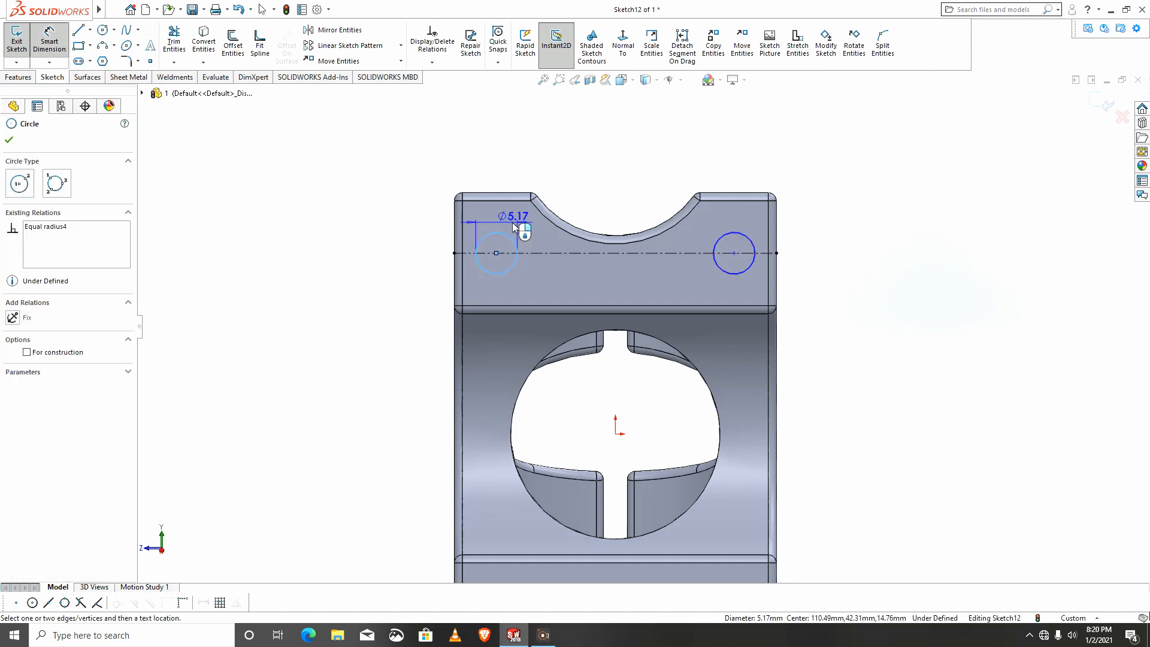
pyautogui.click(511, 226)
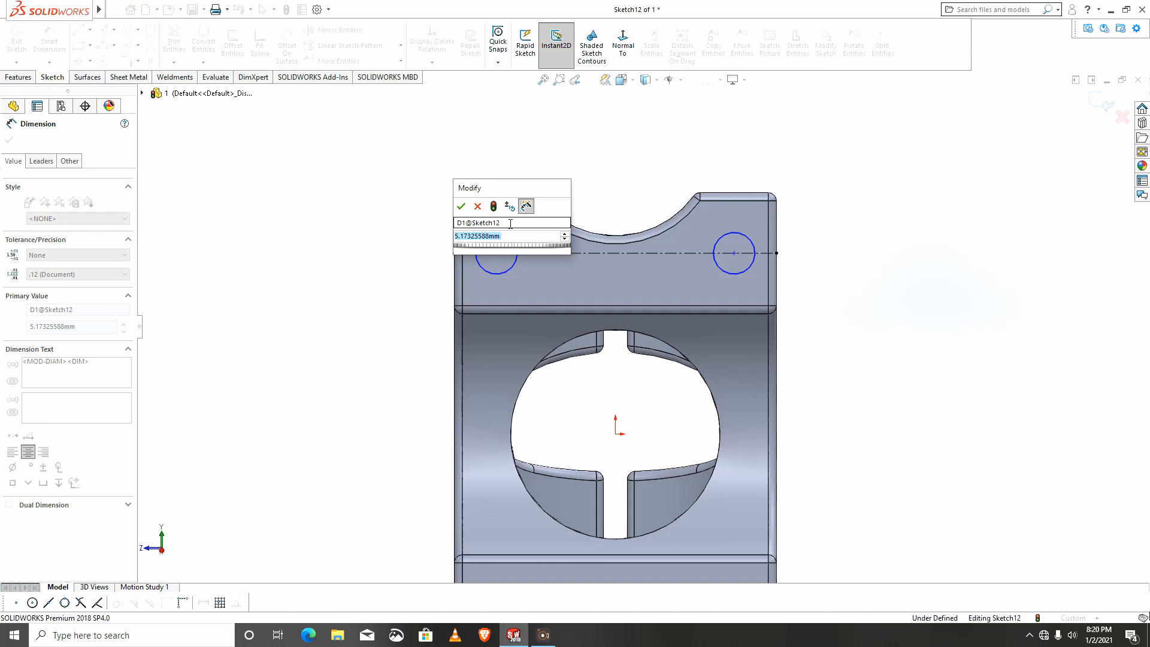
pyautogui.write('4')
pyautogui.press('Return')
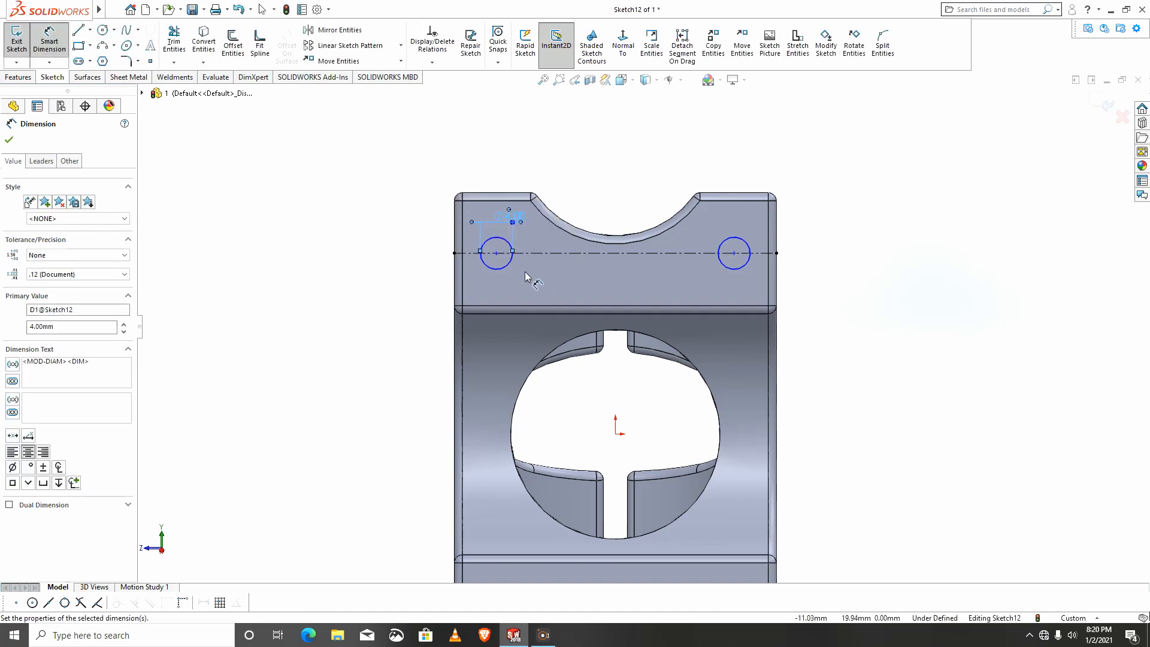
# Dimension the centre of the 4 mm circle 5.25 mm from the nearest side edge of the upper clamp face
pyautogui.click(496, 254)
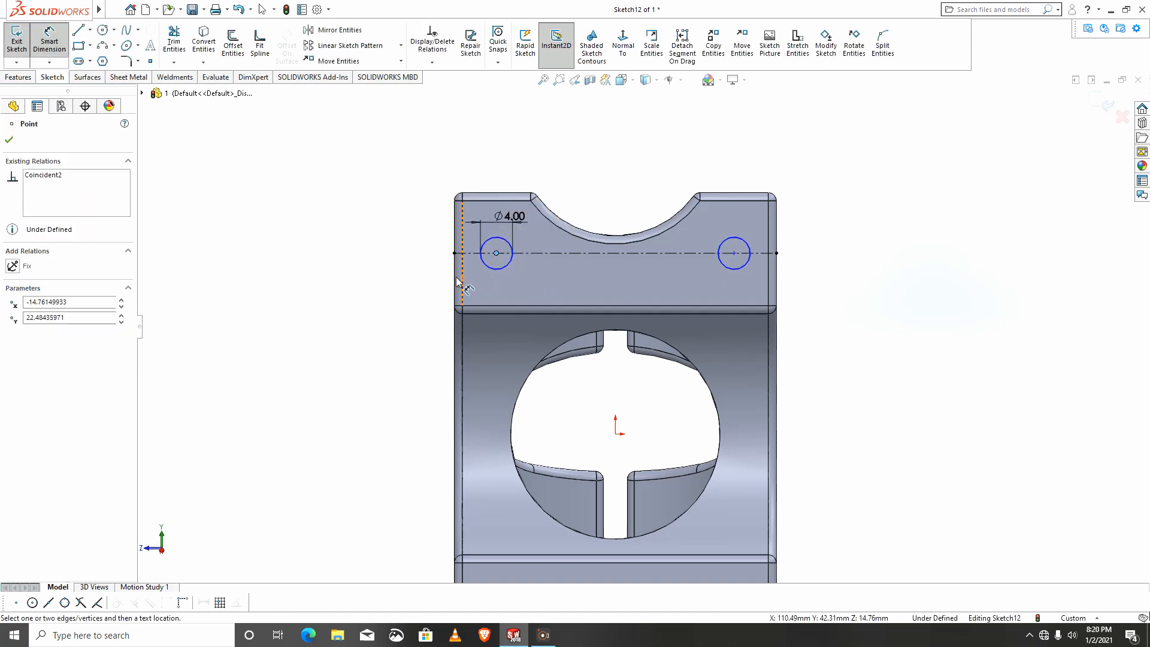
pyautogui.click(455, 281)
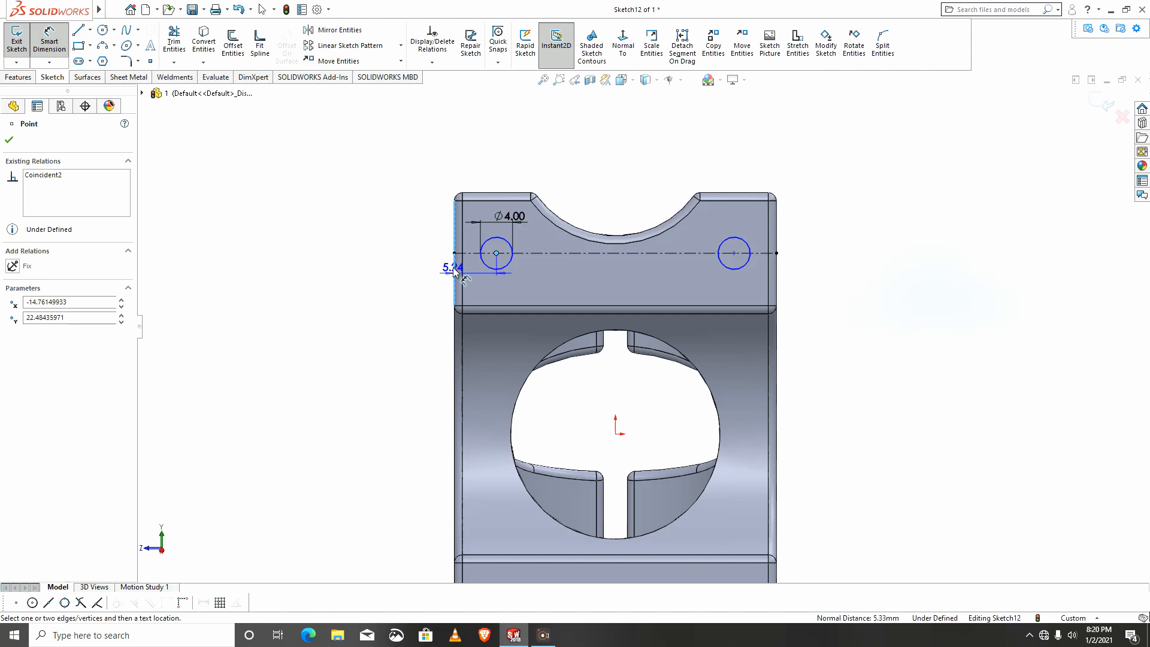
pyautogui.click(410, 287)
pyautogui.write('5')
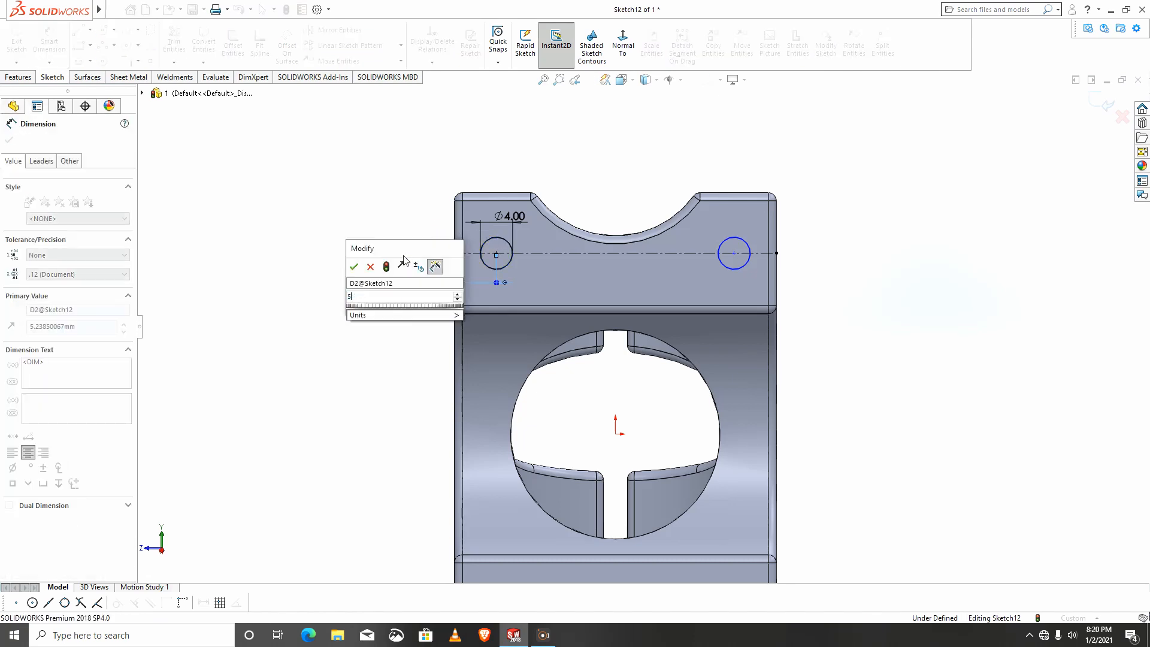
pyautogui.write('.25')
pyautogui.press('Return')
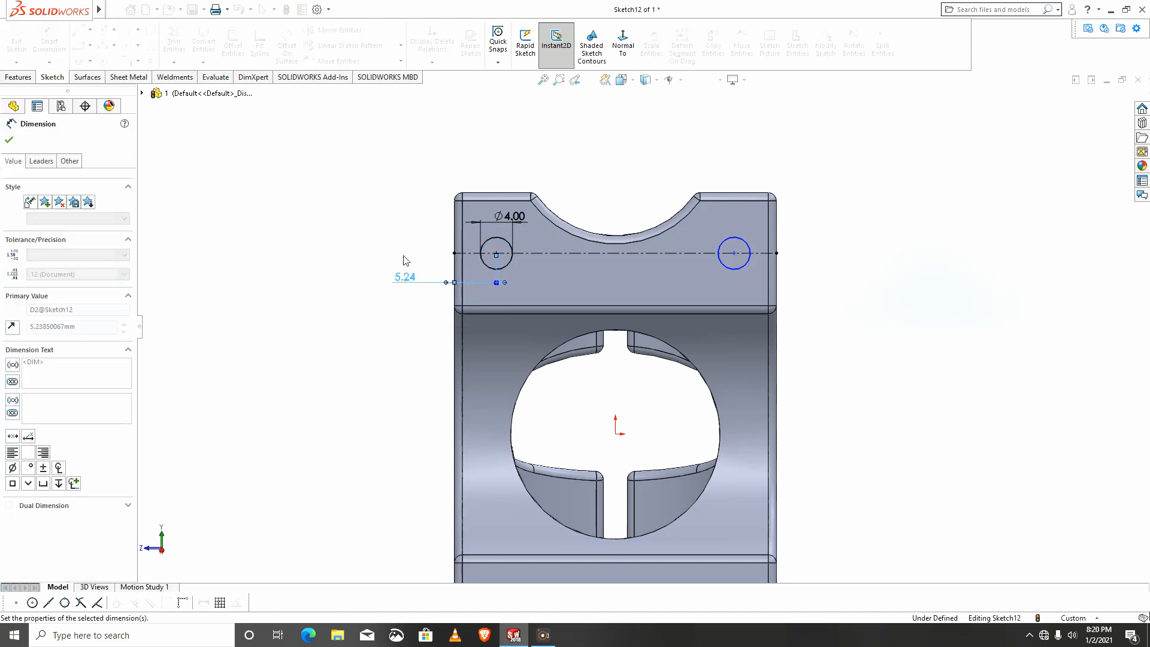
# Dimension the other circle's centre 5.25 mm from the opposite side edge of the upper clamp face
pyautogui.click(750, 258)
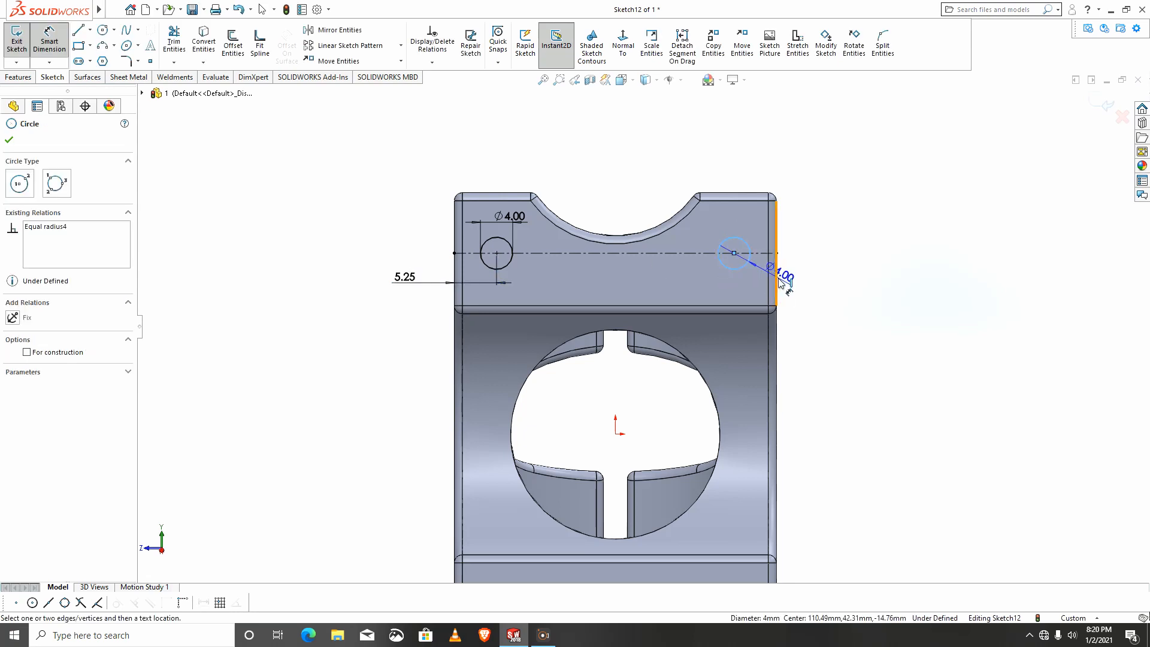
pyautogui.click(777, 285)
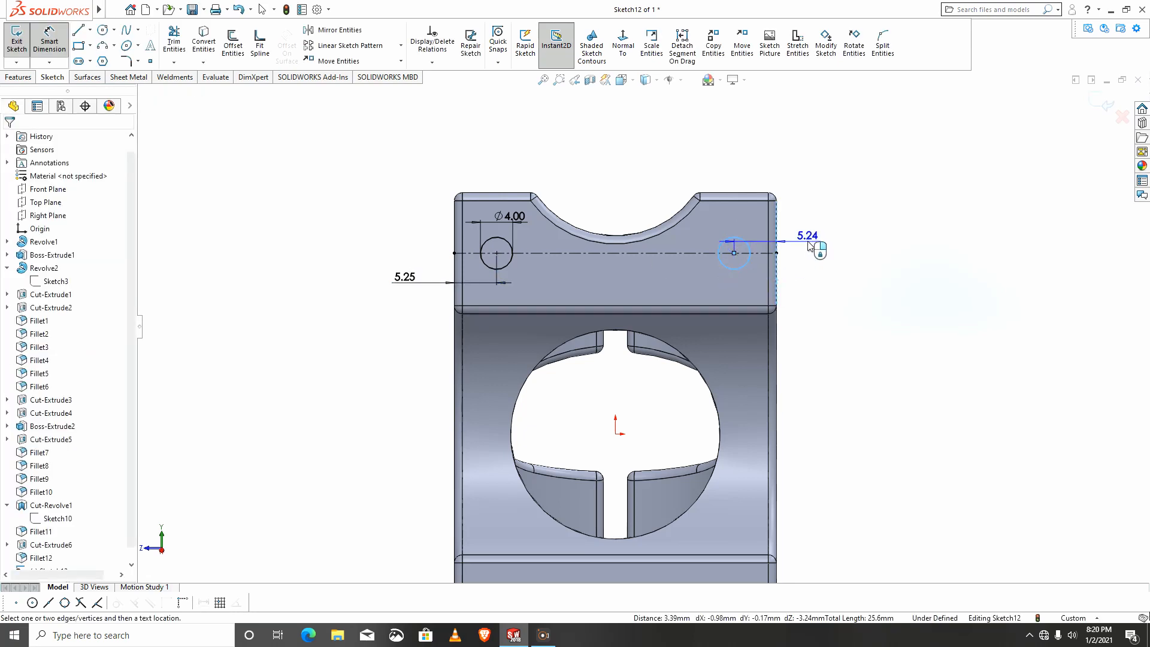
pyautogui.click(796, 249)
pyautogui.write('5.25')
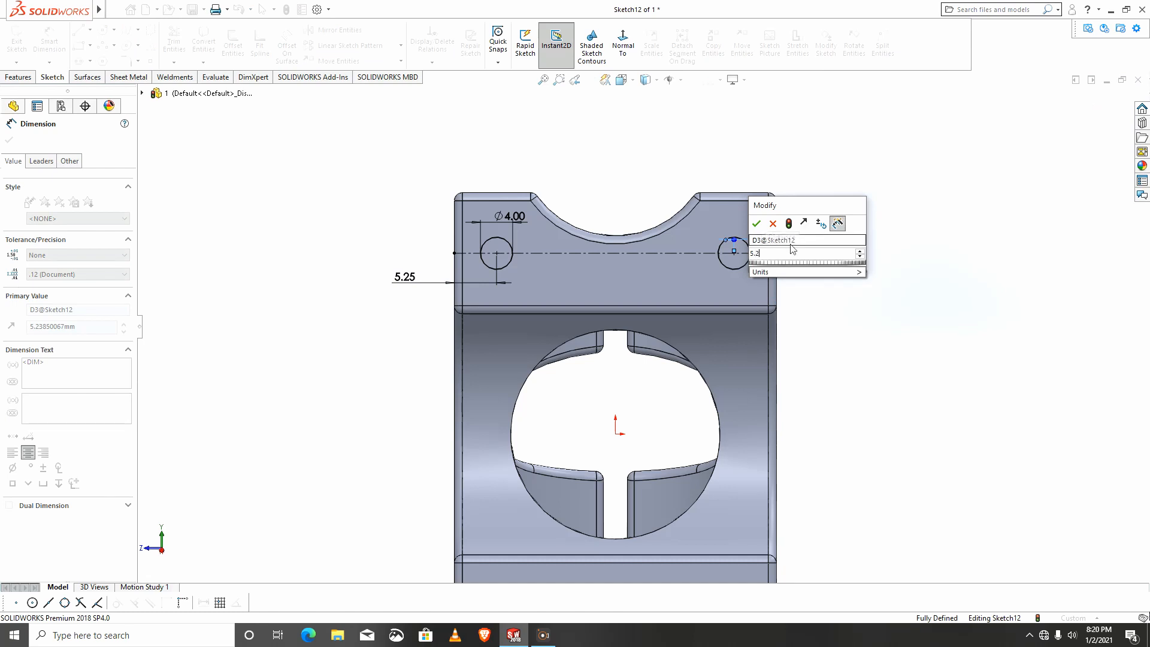
pyautogui.press('Return')
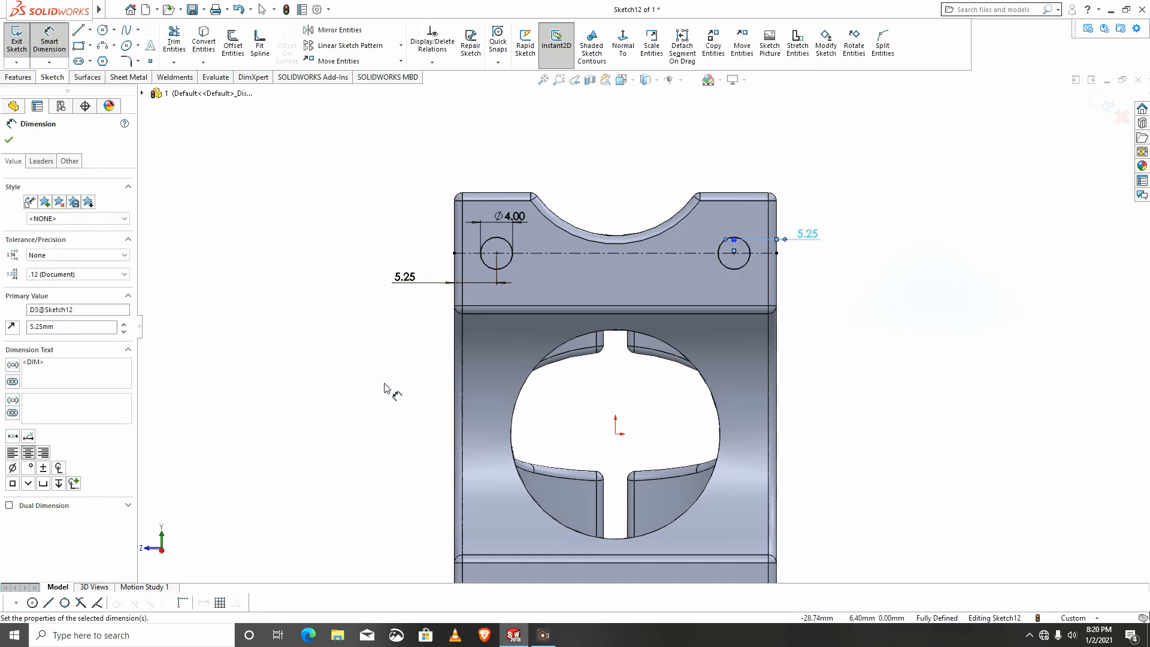
# Draw a horizontal centerline through the origin, extending past both sides of the handlebar clamp
pyautogui.moveTo(385, 384); pyautogui.dragTo(389, 384, button='middle')
pyautogui.scroll(3, 598, 444)
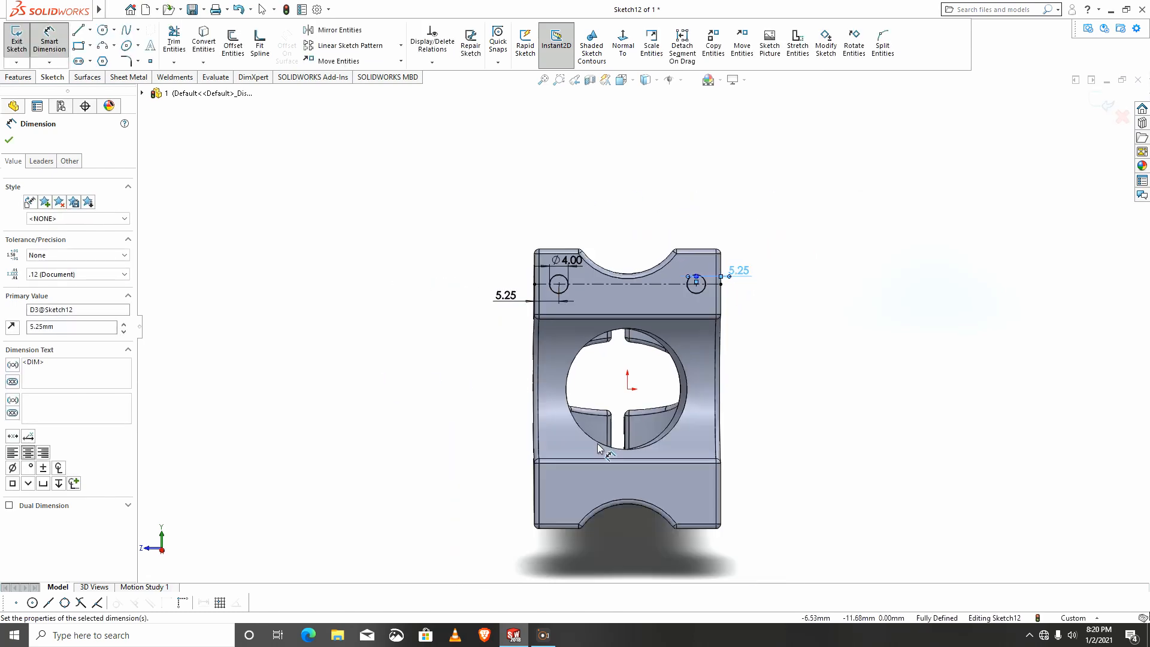
pyautogui.click(623, 50)
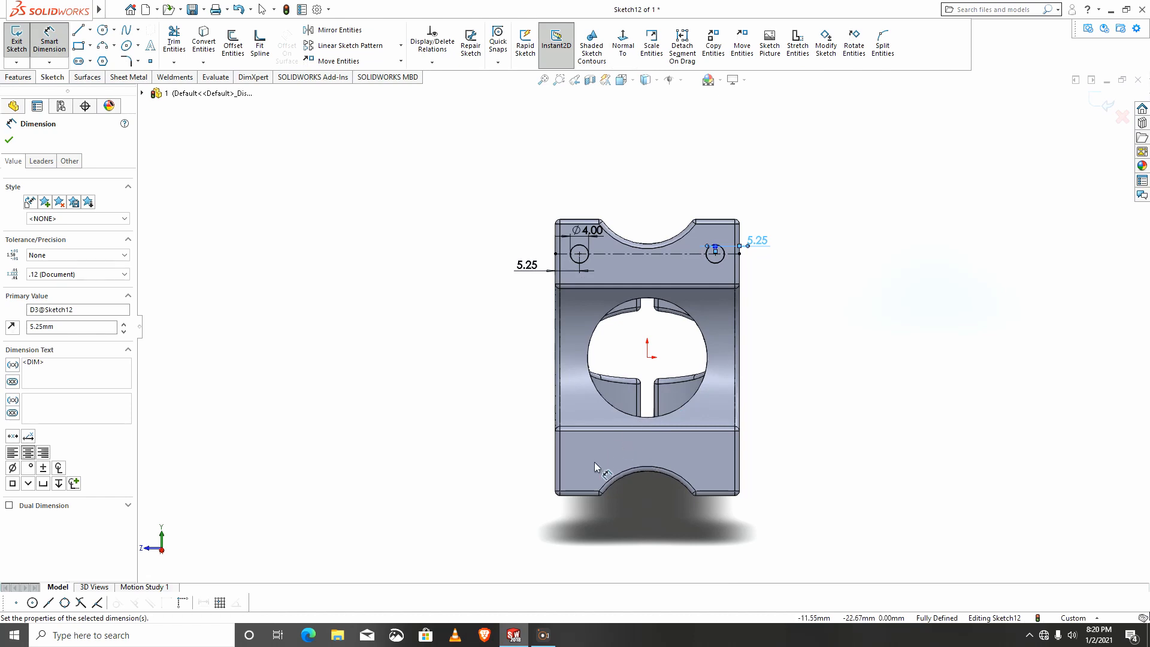
pyautogui.press('Escape')
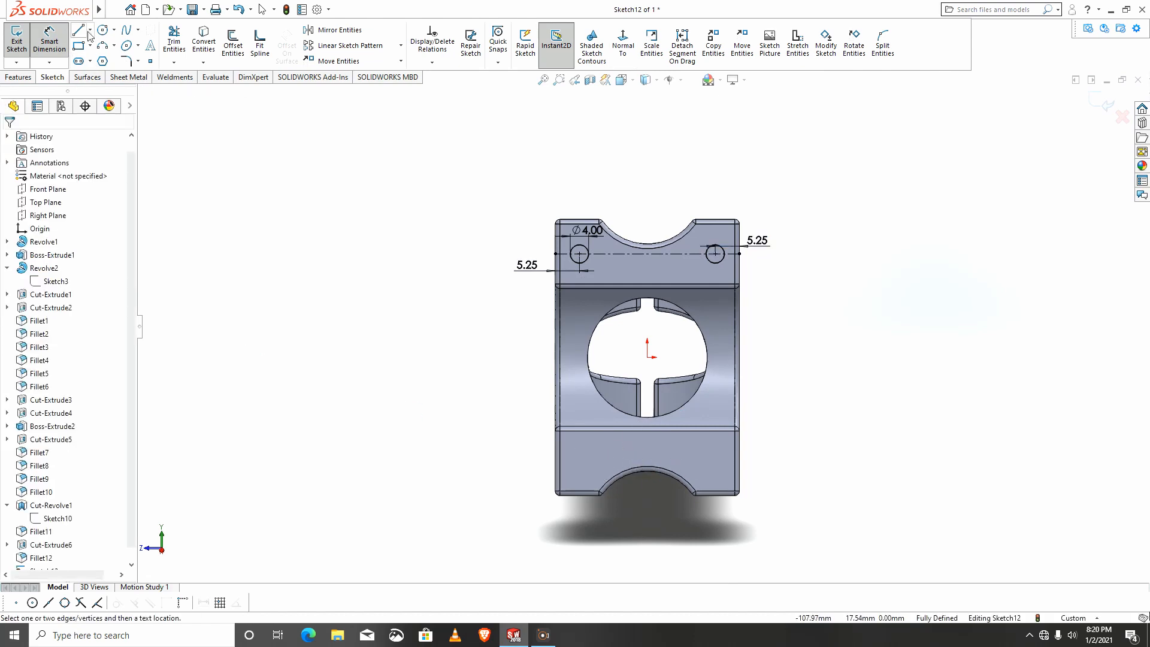
pyautogui.click(88, 35)
pyautogui.click(96, 59)
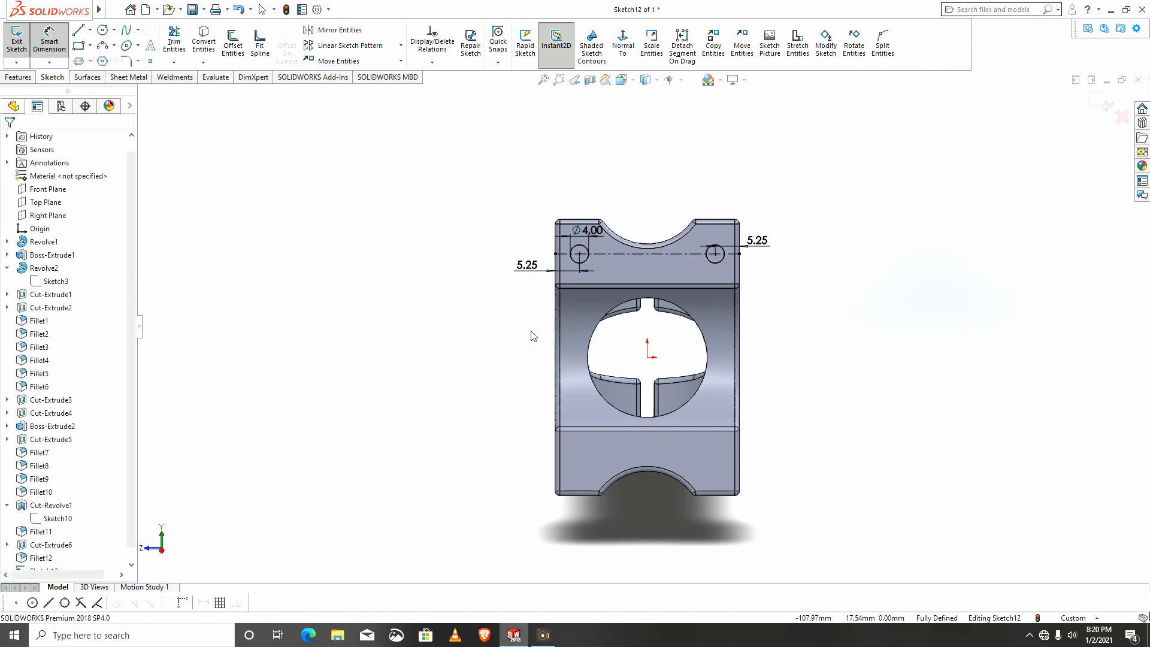
pyautogui.click(493, 356)
pyautogui.click(801, 357)
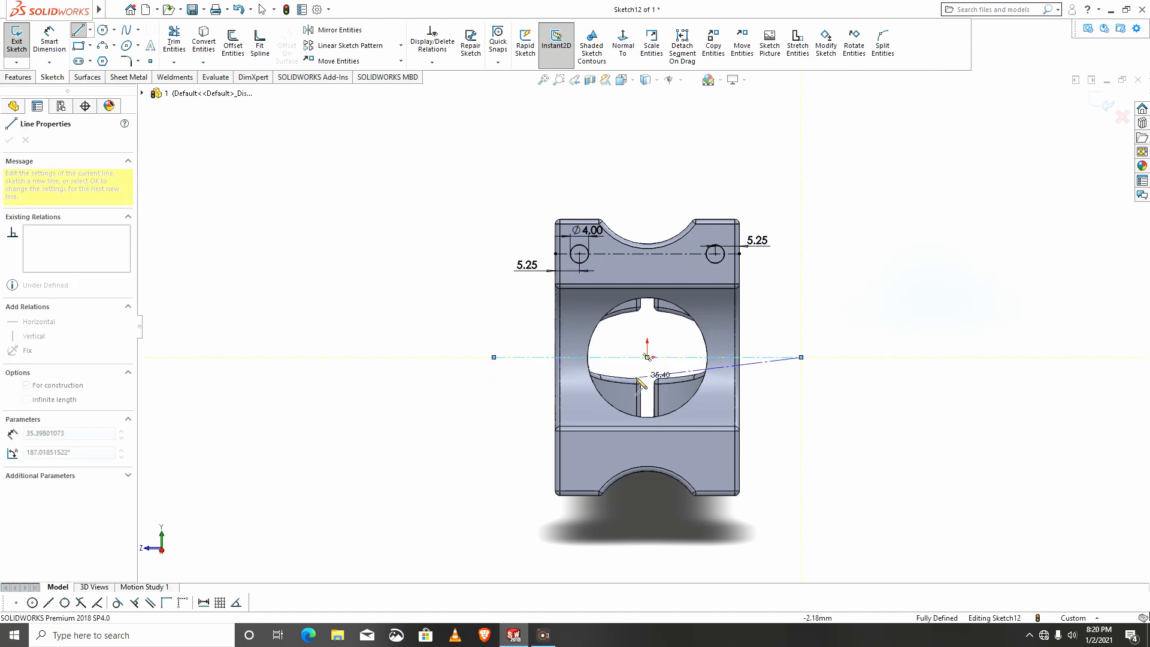
pyautogui.press('Escape')
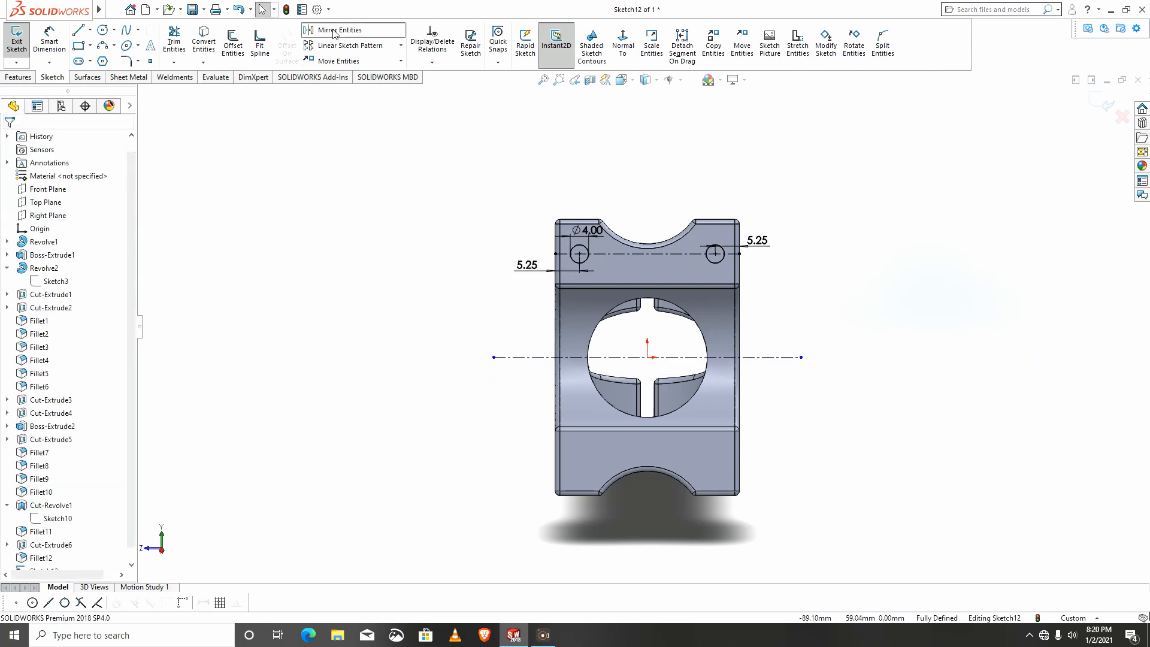
# Mirror the two circles and their connecting centerline about the centerline through the origin onto the lower clamp face
pyautogui.click(335, 31)
pyautogui.moveTo(644, 273); pyautogui.dragTo(876, 303)
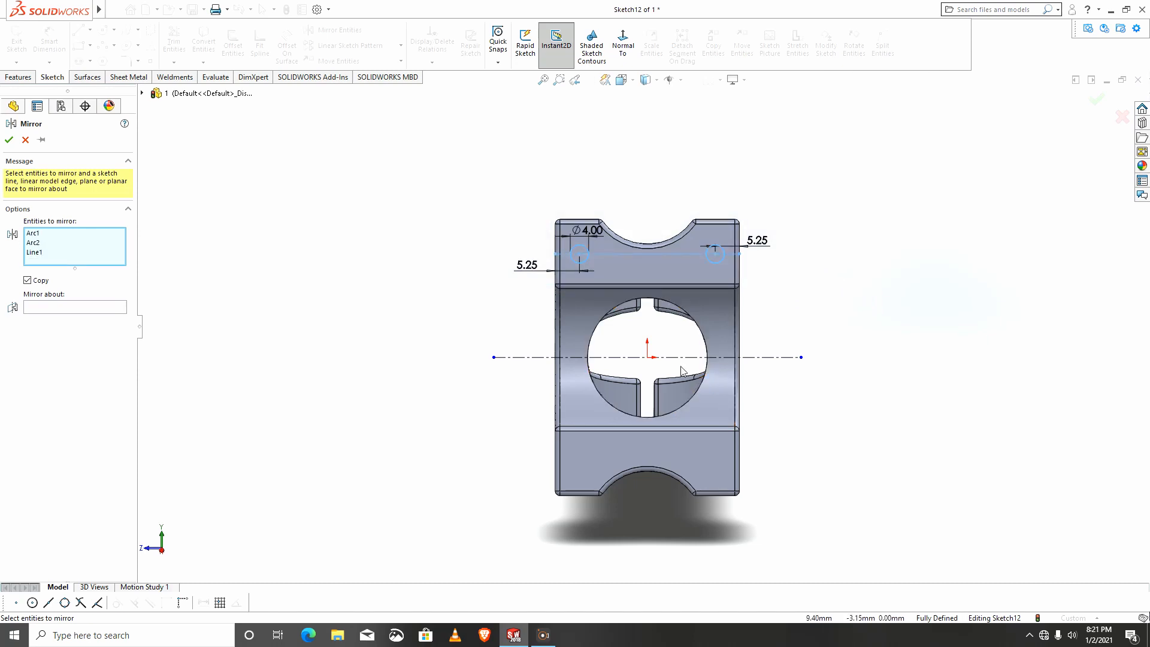
pyautogui.click(666, 358)
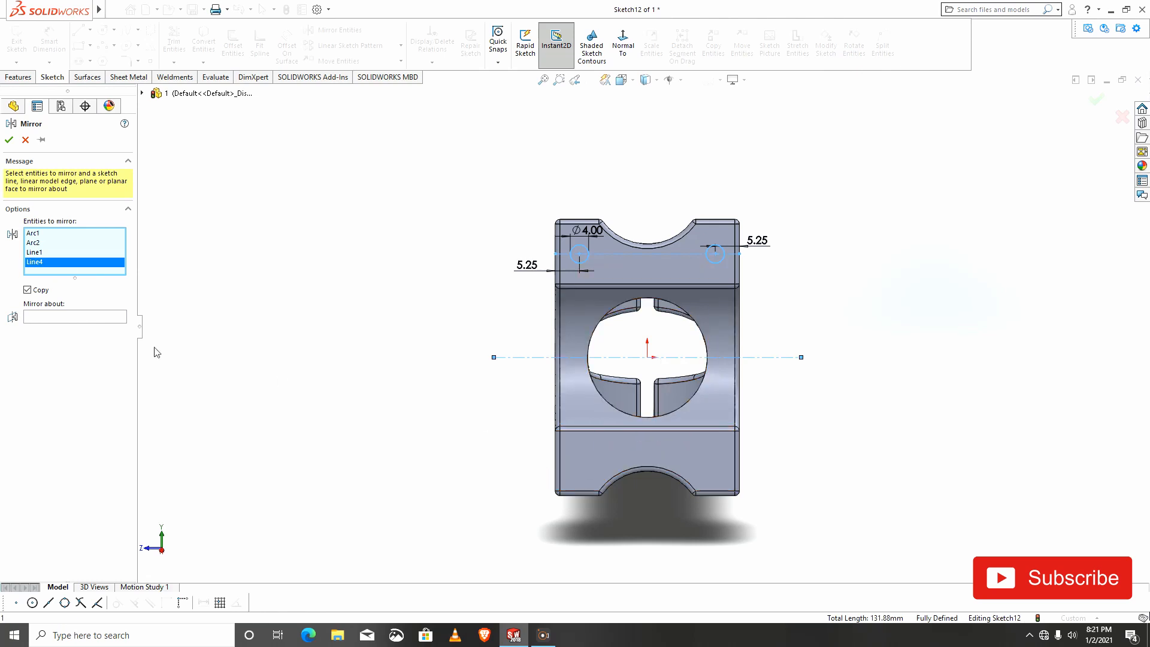
pyautogui.click(634, 357)
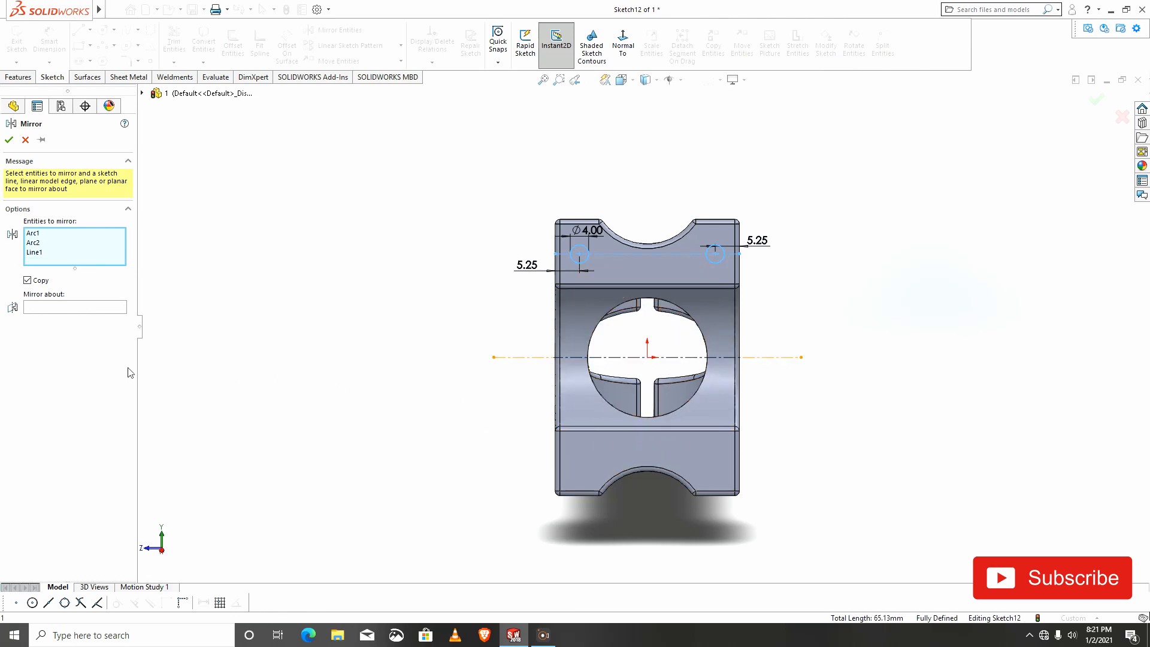
pyautogui.click(105, 308)
pyautogui.click(620, 358)
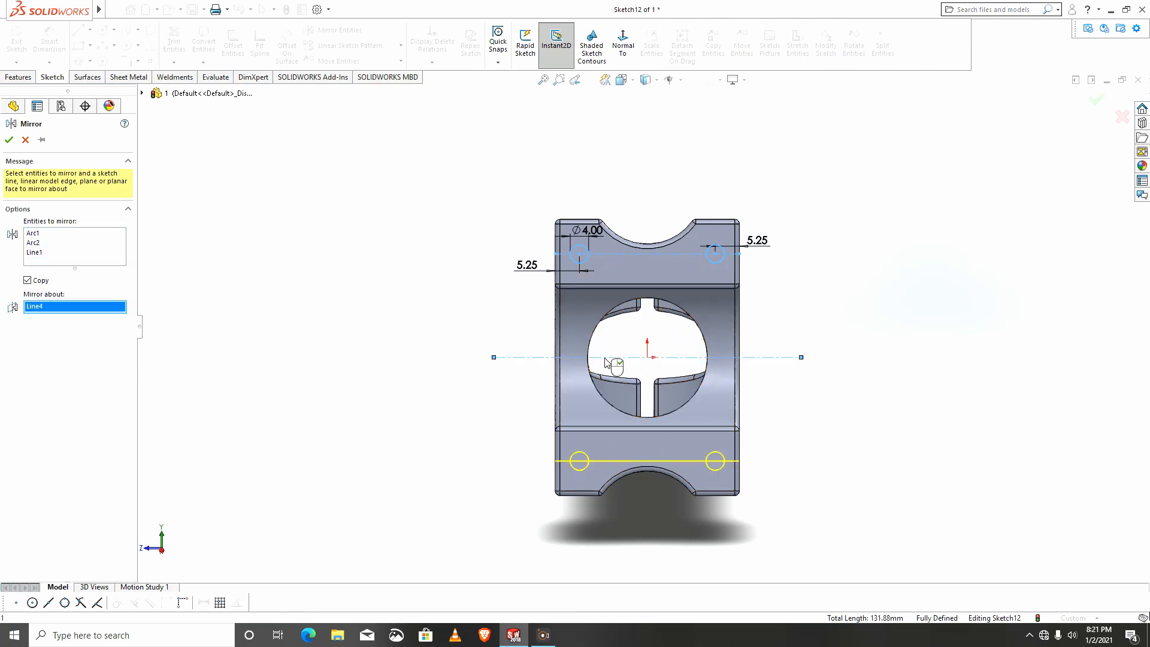
pyautogui.click(10, 141)
# Cut the four circles into the handlebar clamp as a blind extruded cut 20 mm deep
pyautogui.moveTo(534, 398); pyautogui.dragTo(515, 209, button='middle')
pyautogui.click(31, 78)
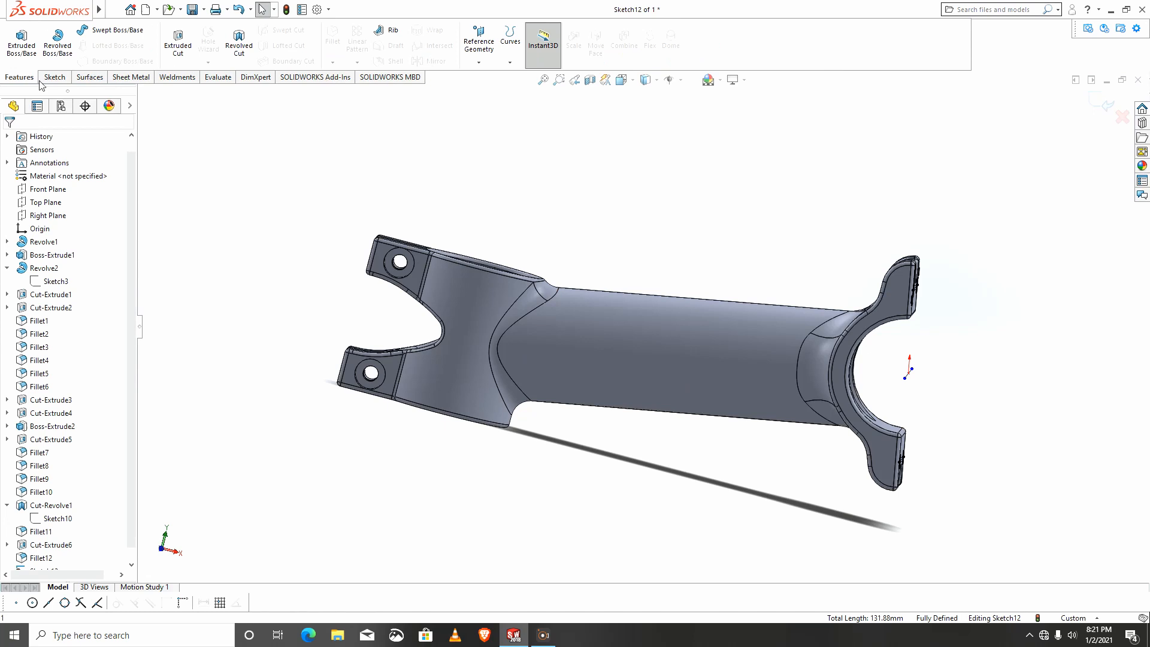
pyautogui.click(177, 48)
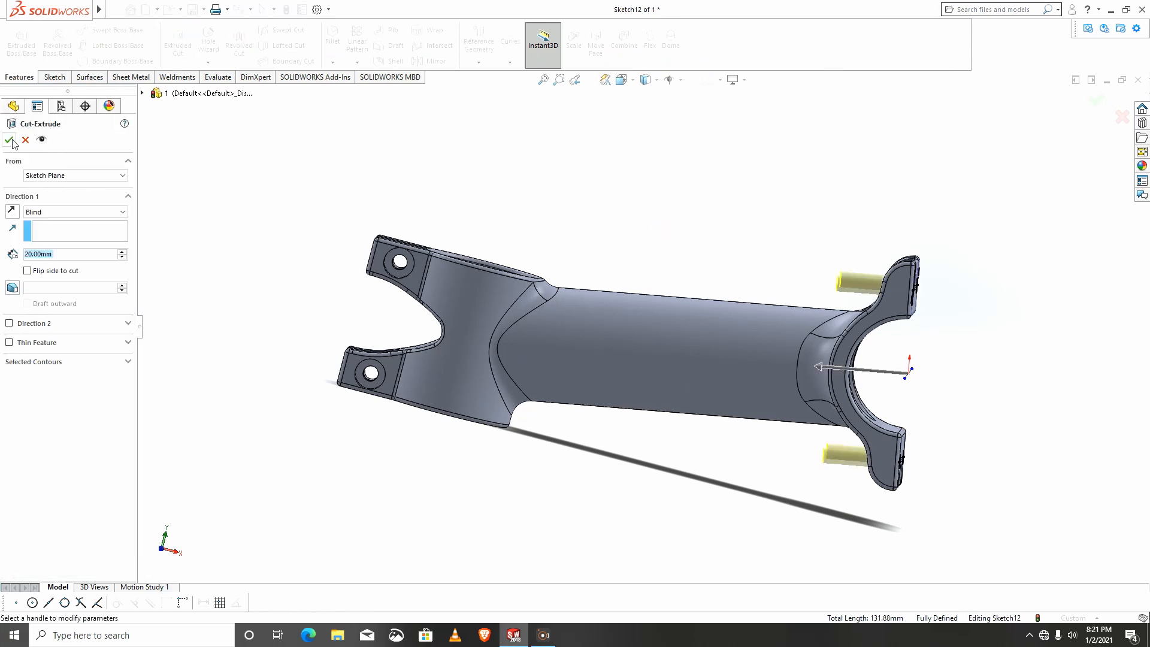
pyautogui.click(9, 140)
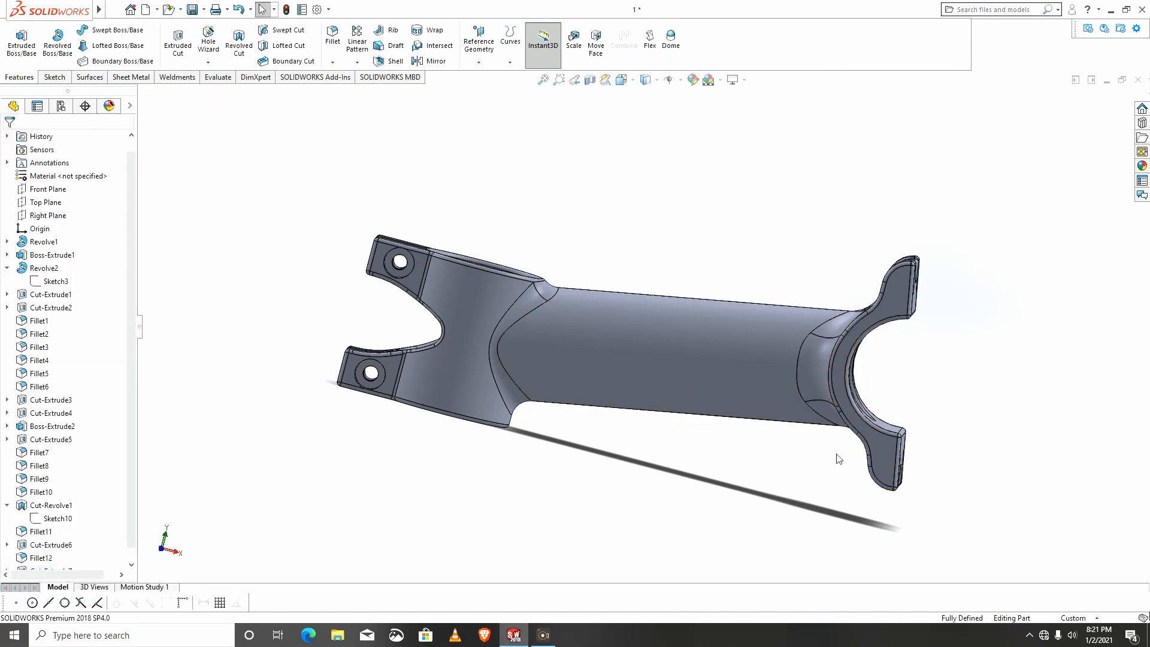
# Fillet the edge of the tube opening inside the handlebar clamp's curved seat with a 1 mm radius
pyautogui.moveTo(833, 395); pyautogui.dragTo(531, 332, button='middle')
pyautogui.scroll(3, 819, 353)
pyautogui.scroll(-5, 665, 264)
pyautogui.scroll(5, 546, 416)
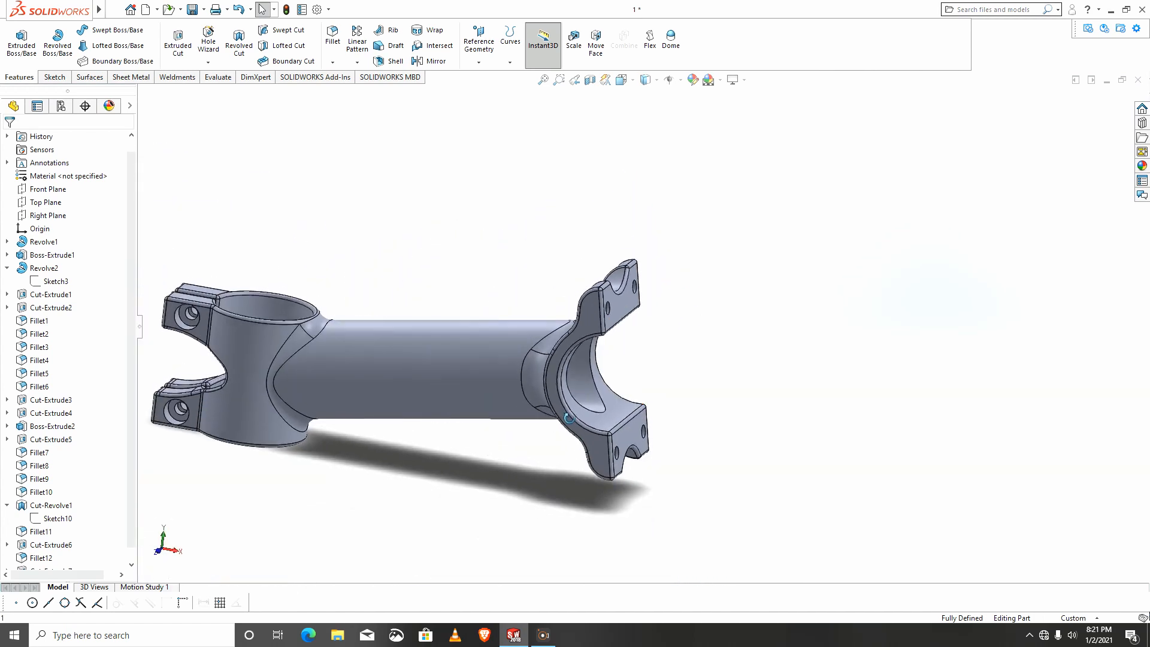
pyautogui.moveTo(567, 417); pyautogui.dragTo(558, 350, button='middle')
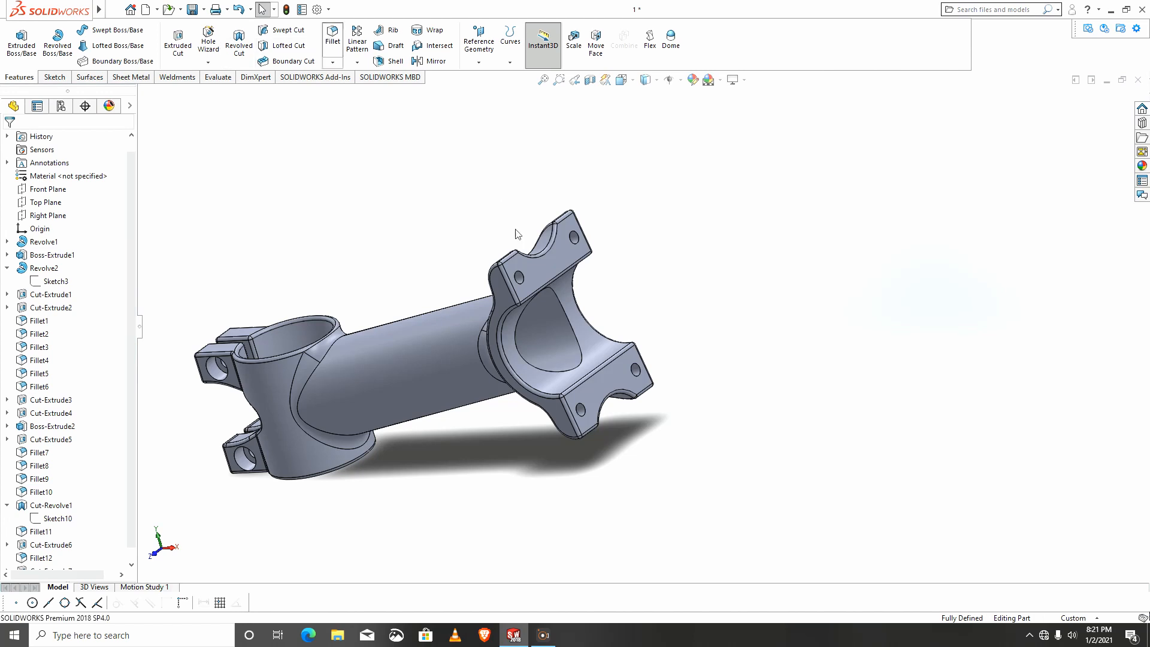
pyautogui.press('f')
pyautogui.click(554, 294)
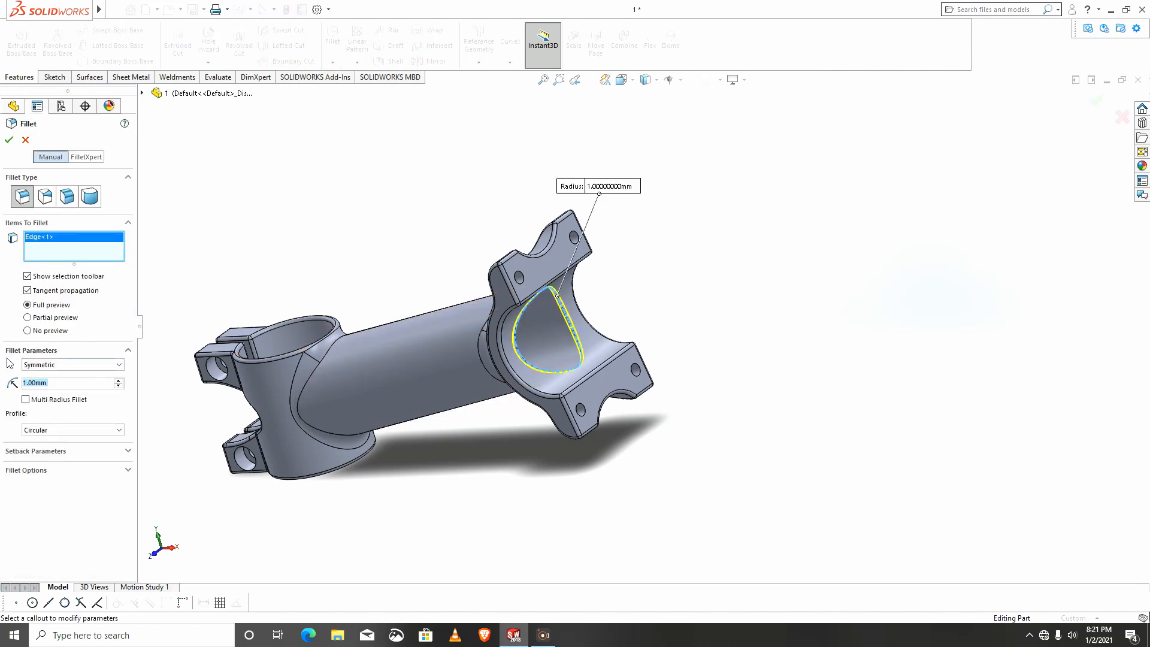
pyautogui.click(23, 140)
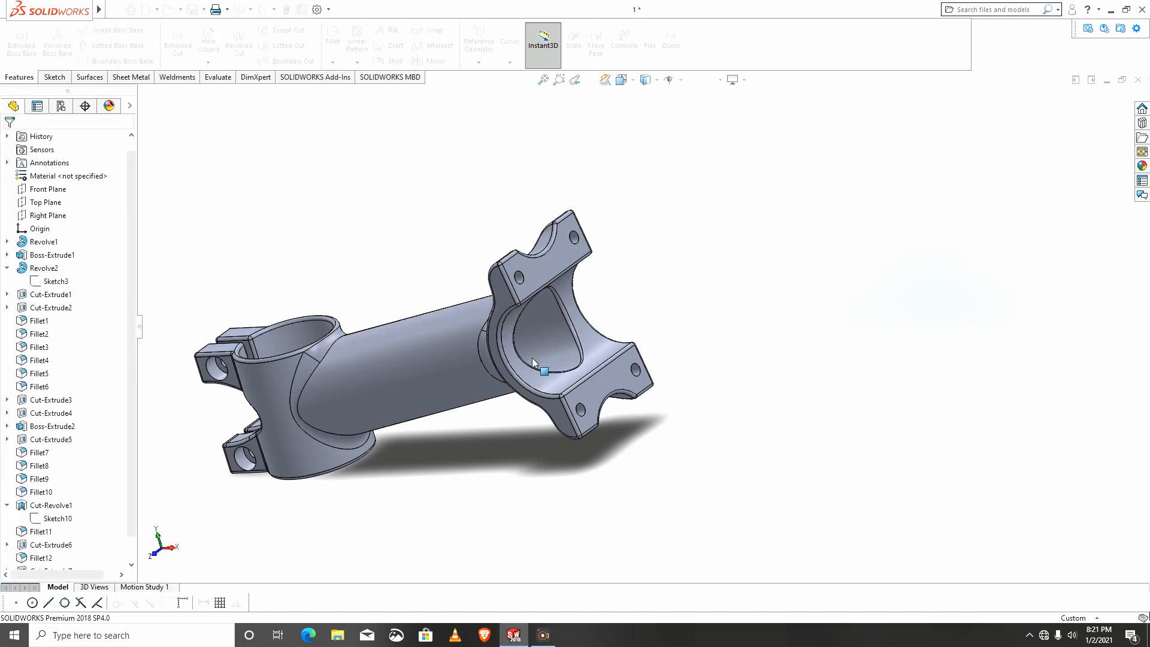
# Save the part and display the stem shaded without edges
pyautogui.moveTo(506, 443); pyautogui.dragTo(503, 357, button='middle')
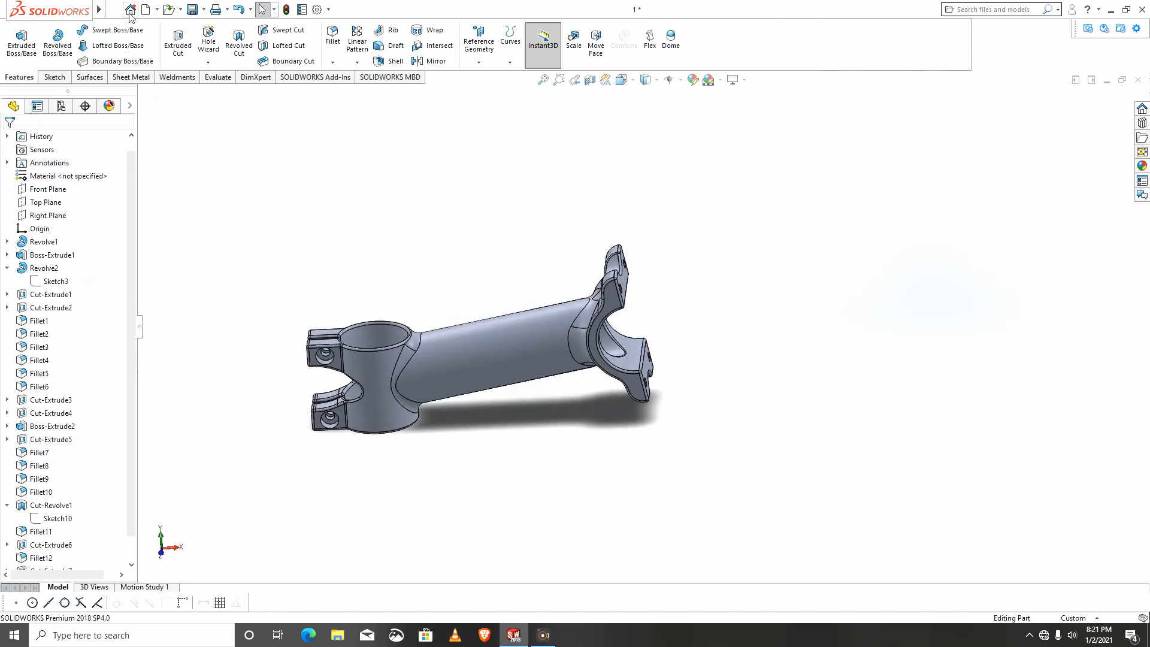
pyautogui.click(655, 86)
pyautogui.click(653, 112)
pyautogui.moveTo(604, 339)
pyautogui.mouseDown(button='middle')
pyautogui.moveTo(726, 339)
pyautogui.moveTo(646, 321)
pyautogui.moveTo(598, 329)
pyautogui.mouseUp(button='middle')
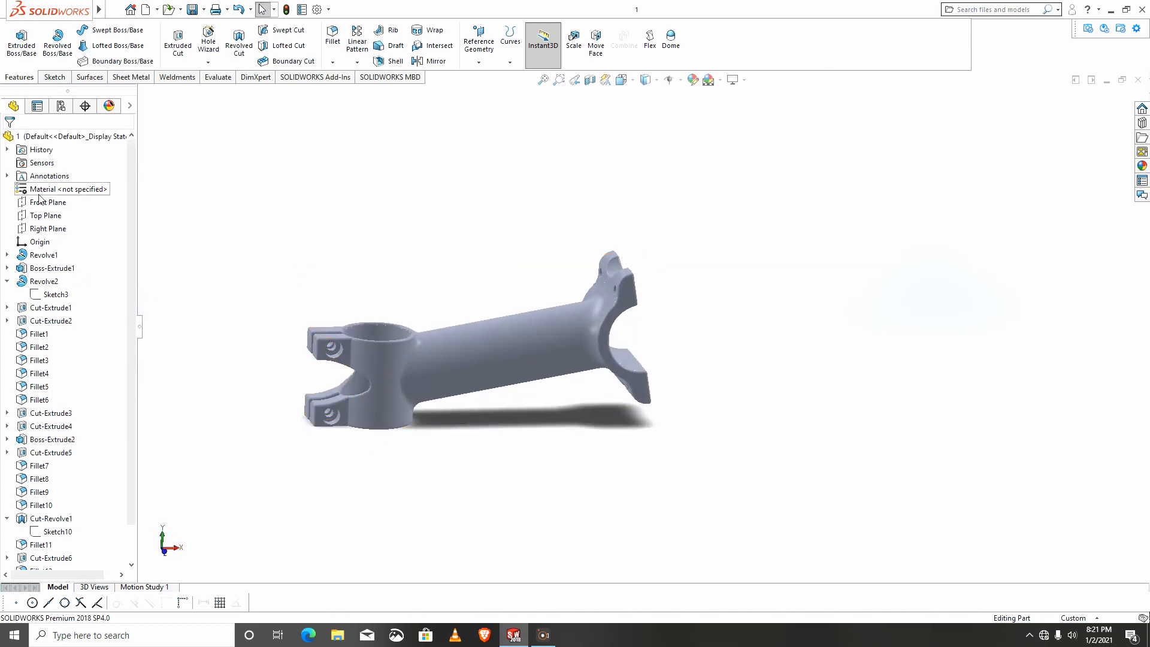
# Assign the material Alloy Steel (SS) from the Steel category to the part
pyautogui.rightClick(47, 139)
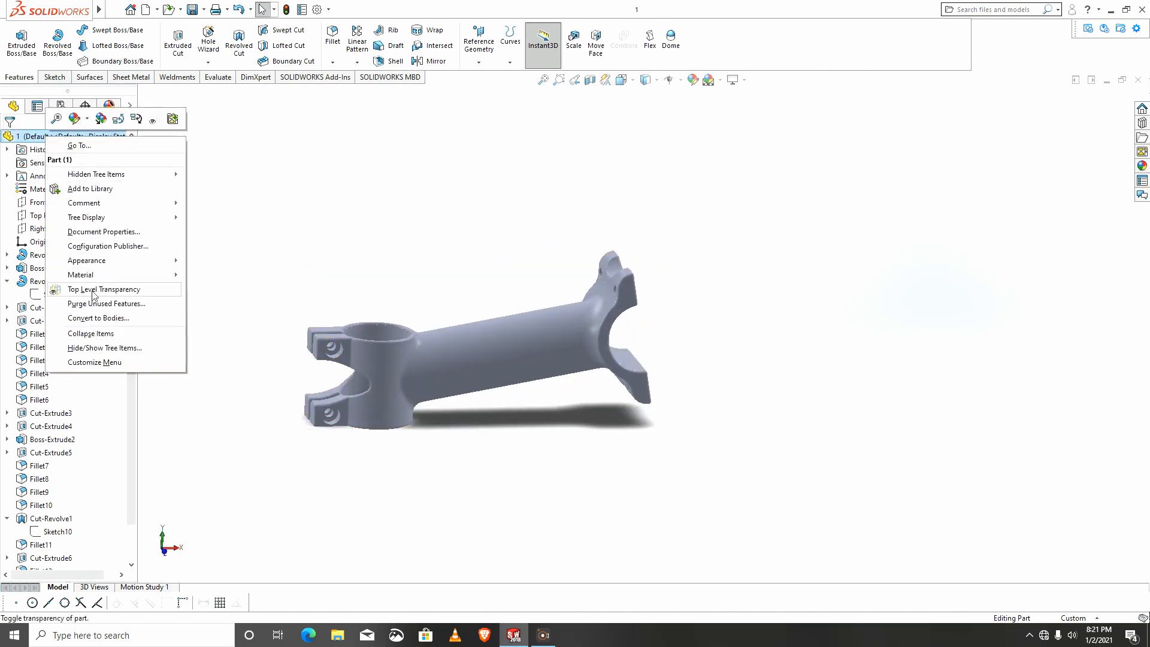
pyautogui.moveTo(90, 274)
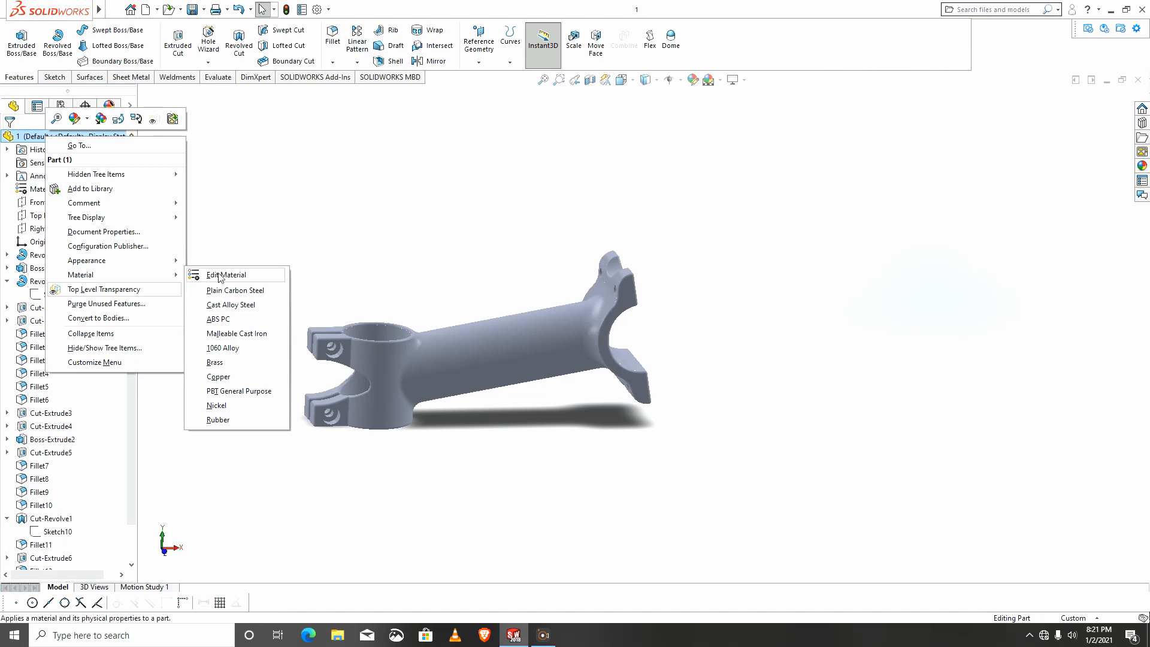
pyautogui.click(220, 275)
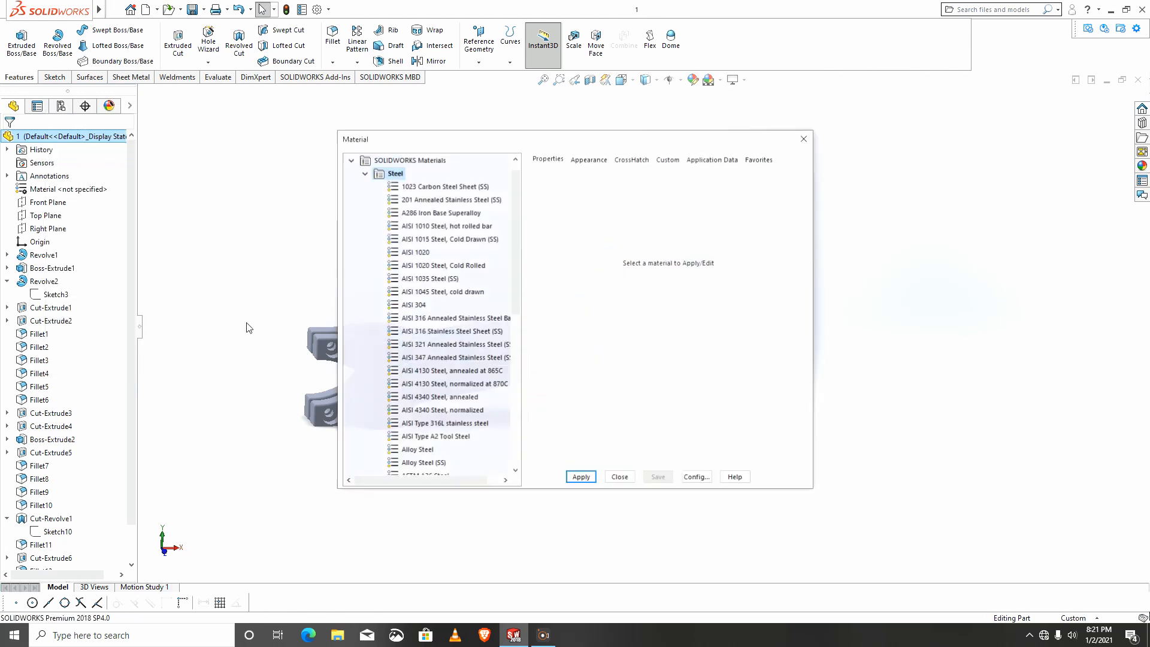
pyautogui.scroll(-1, 484, 414)
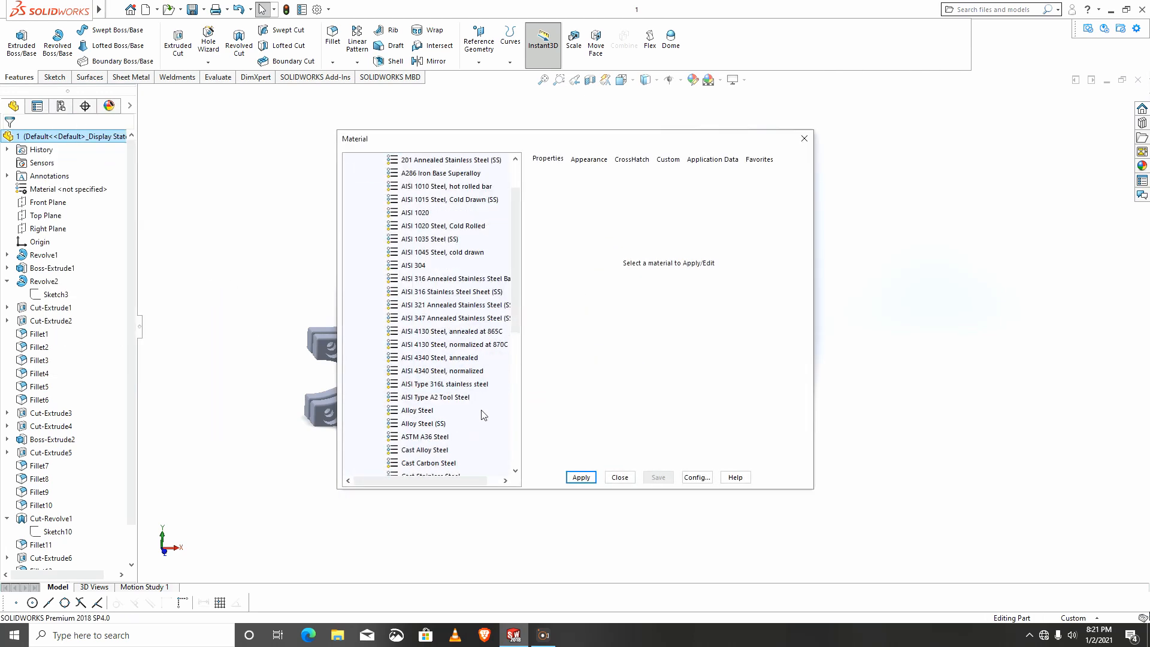
pyautogui.click(423, 423)
pyautogui.click(581, 478)
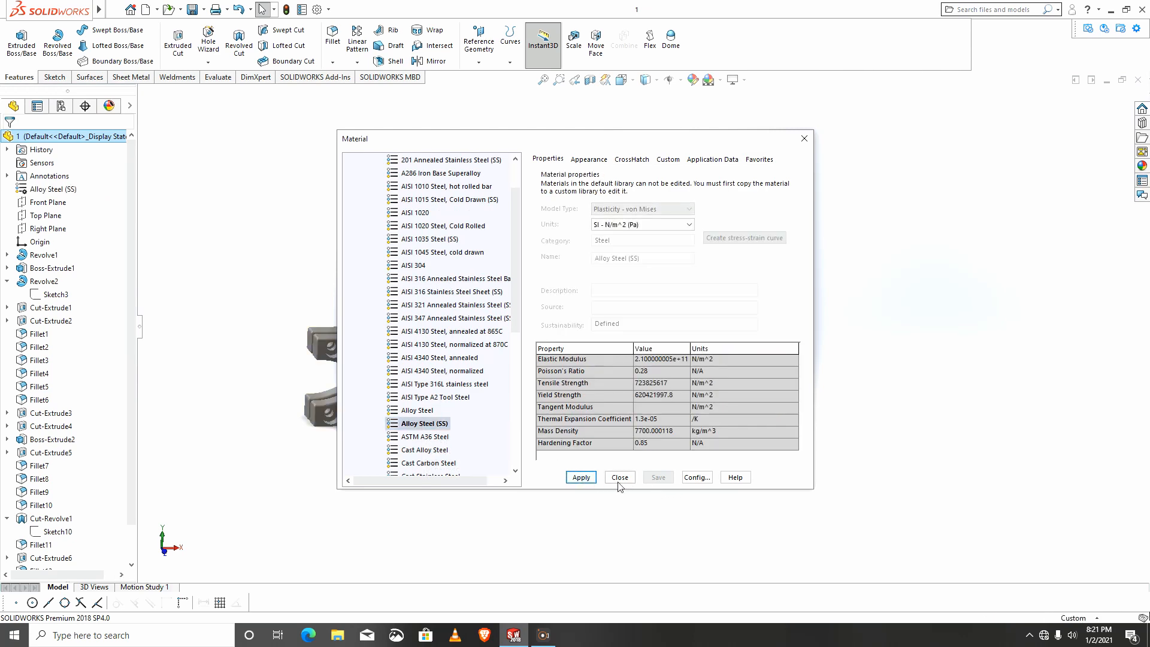
pyautogui.click(619, 478)
# Create a new part document and start a sketch on its Front Plane
pyautogui.moveTo(352, 397); pyautogui.dragTo(589, 402, button='middle')
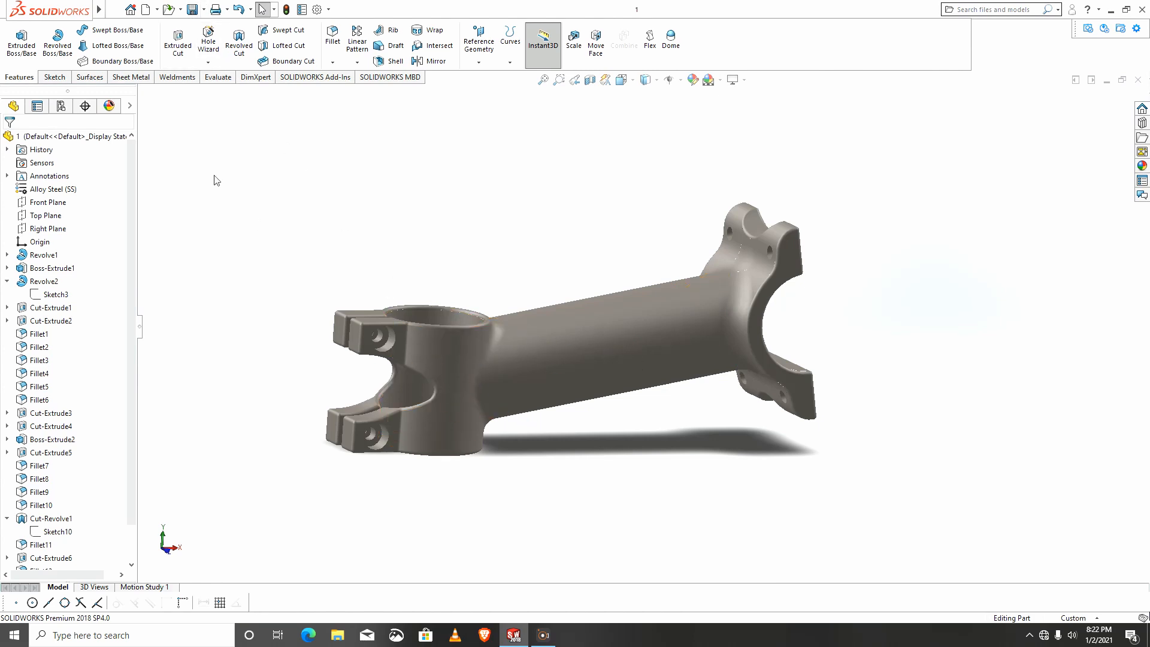
pyautogui.moveTo(856, 339); pyautogui.dragTo(796, 353, button='middle')
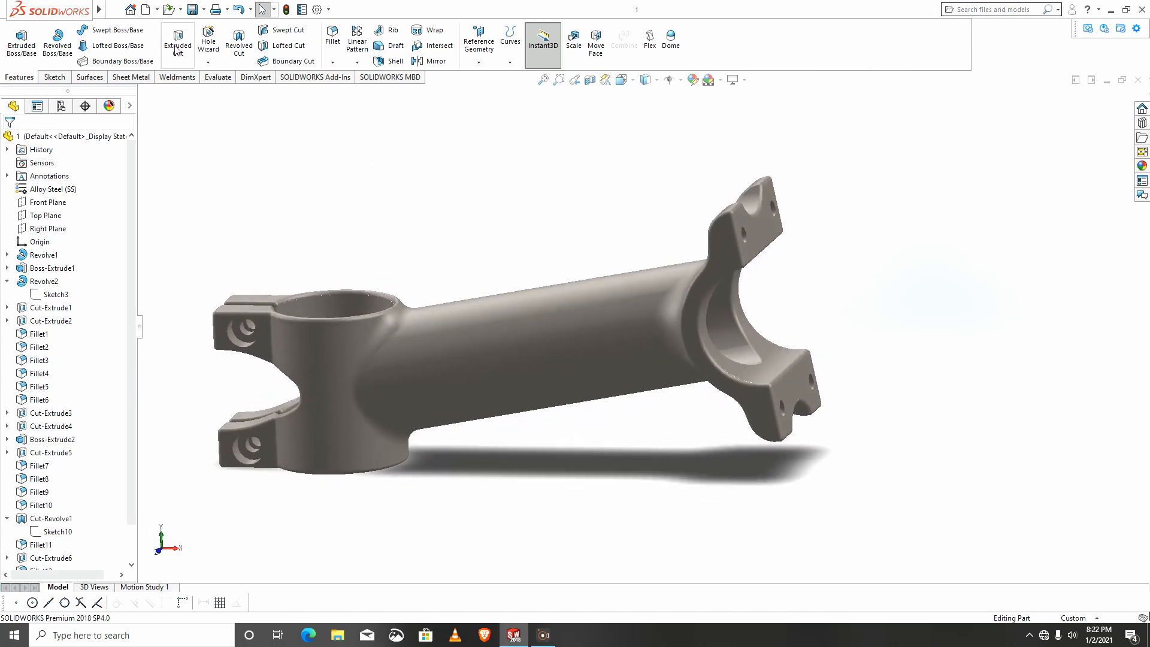
pyautogui.click(157, 9)
pyautogui.click(152, 26)
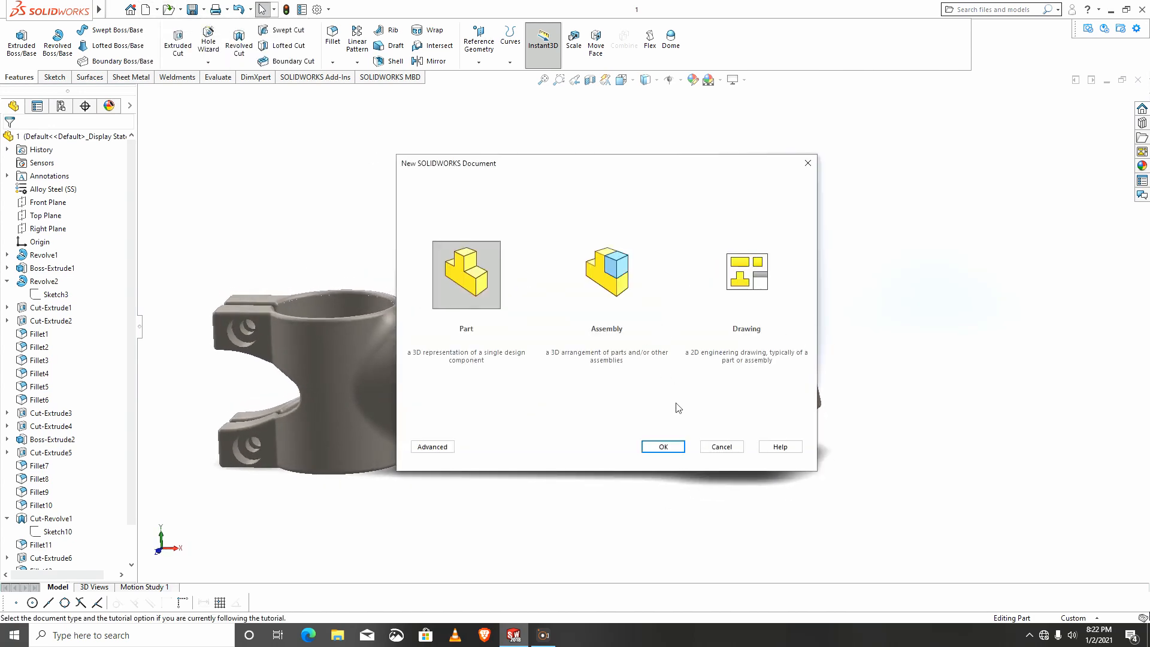
pyautogui.click(662, 447)
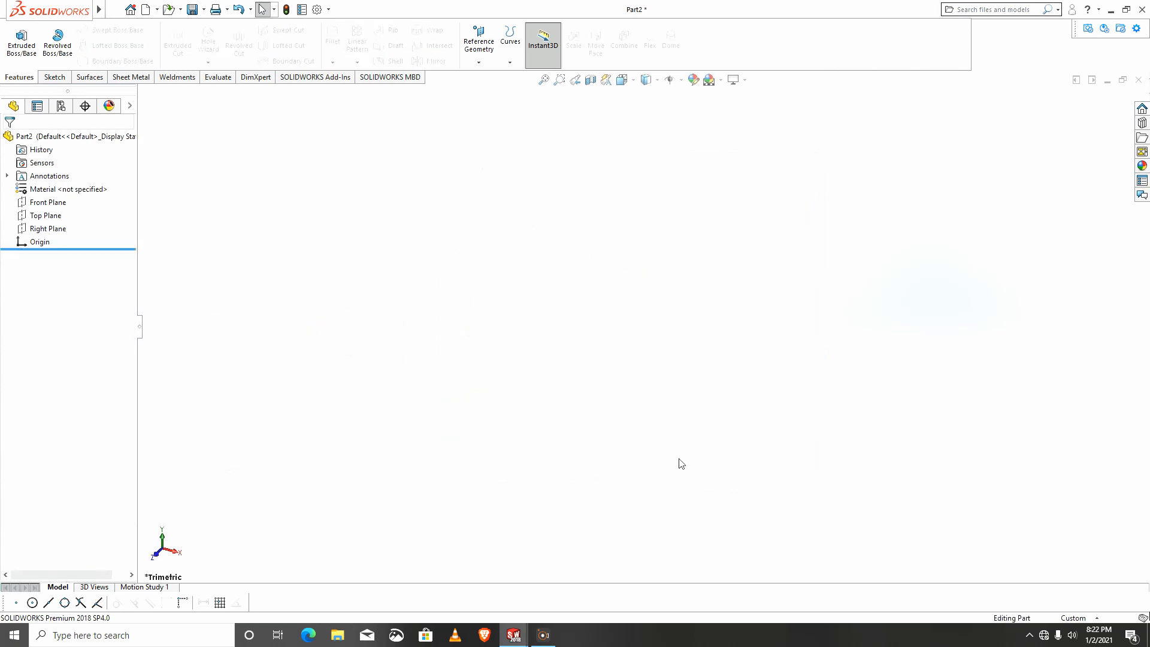
pyautogui.click(37, 202)
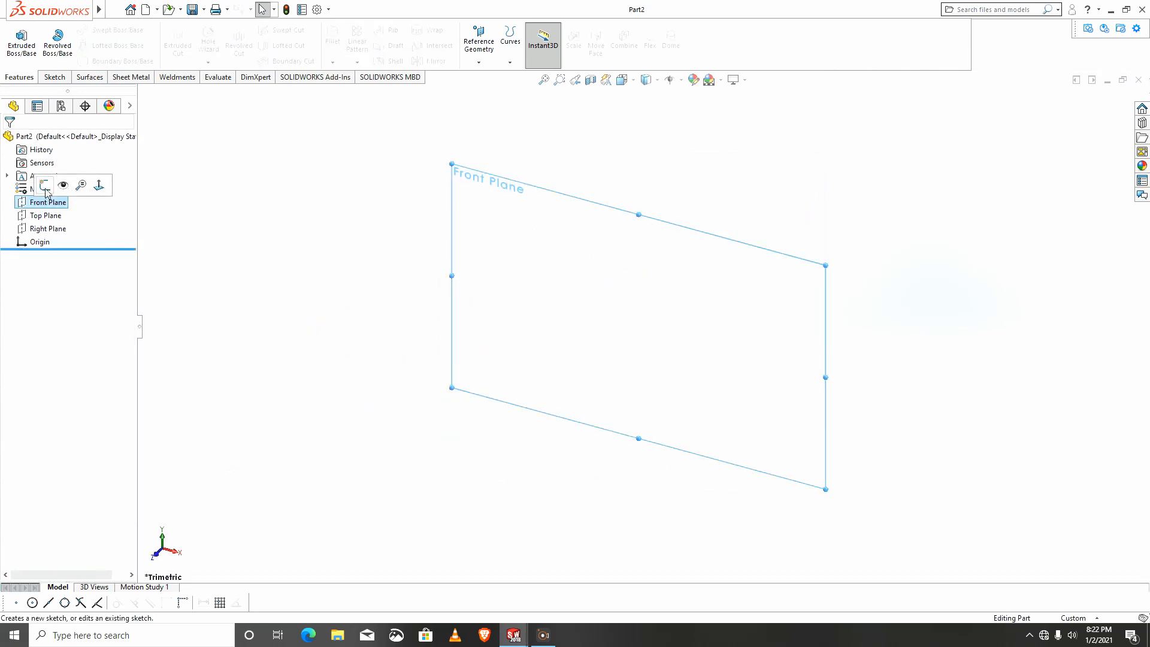
pyautogui.click(47, 186)
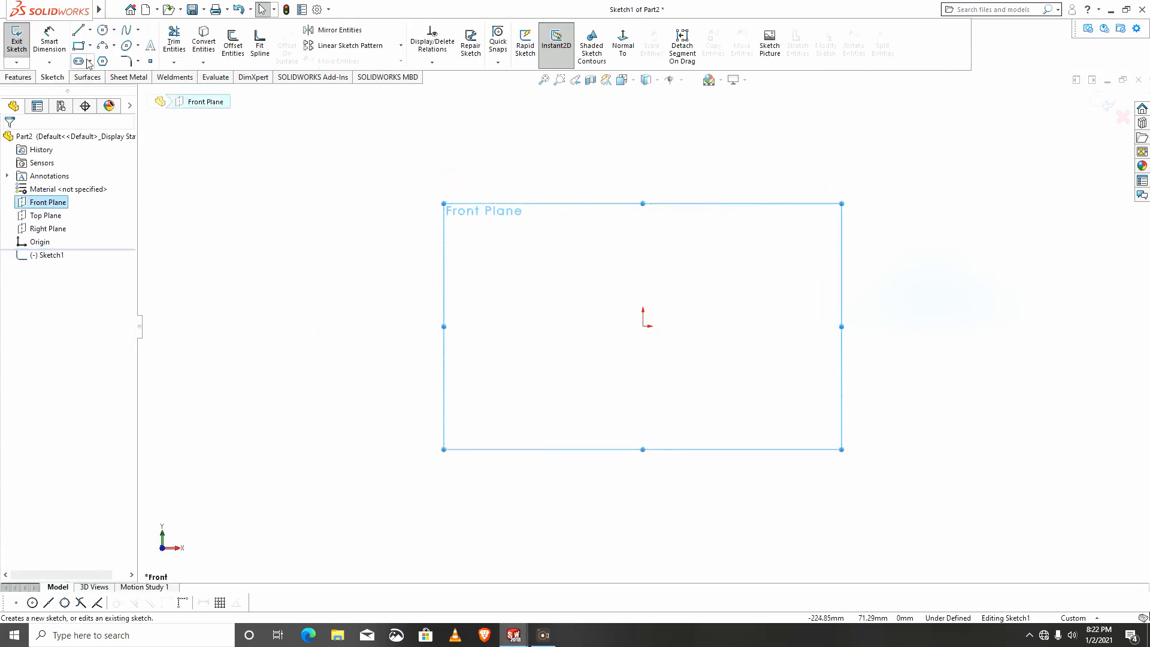
# Sketch a circle centred on the origin and dimension its diameter to 40 mm
pyautogui.click(103, 30)
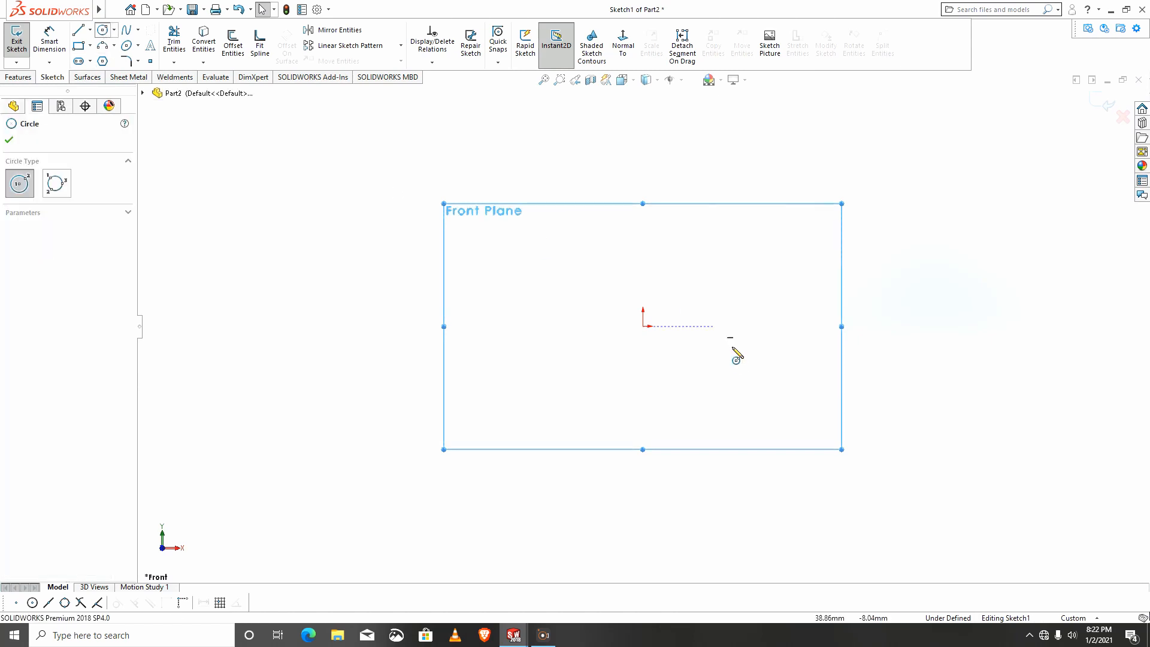
pyautogui.click(496, 234)
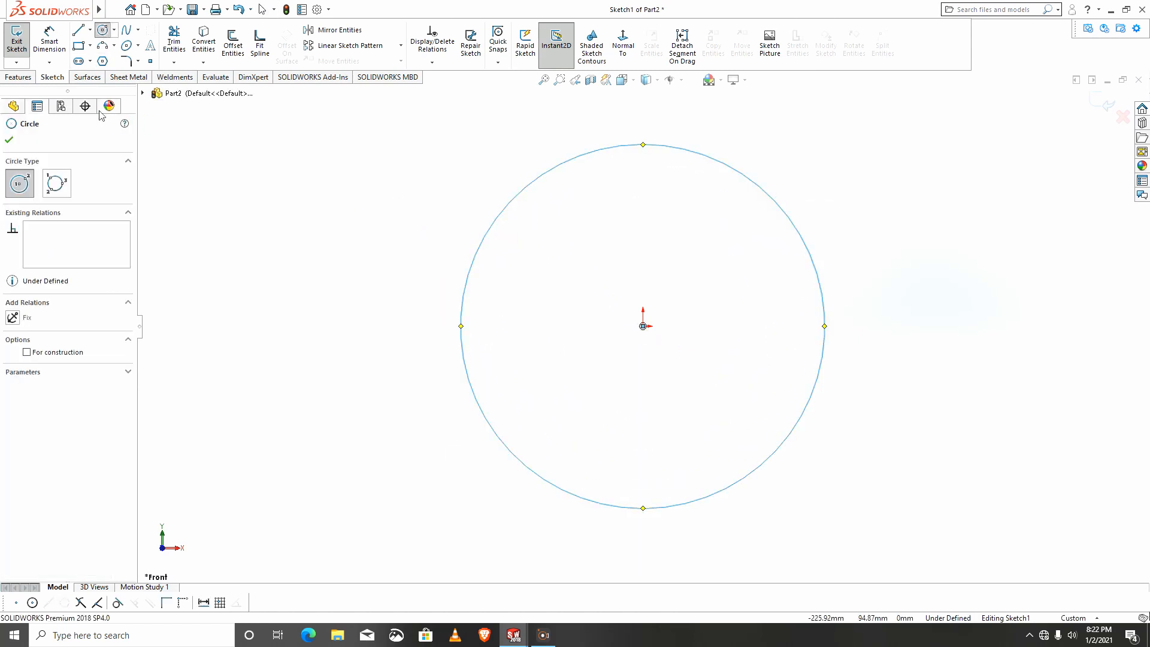
pyautogui.press('d')
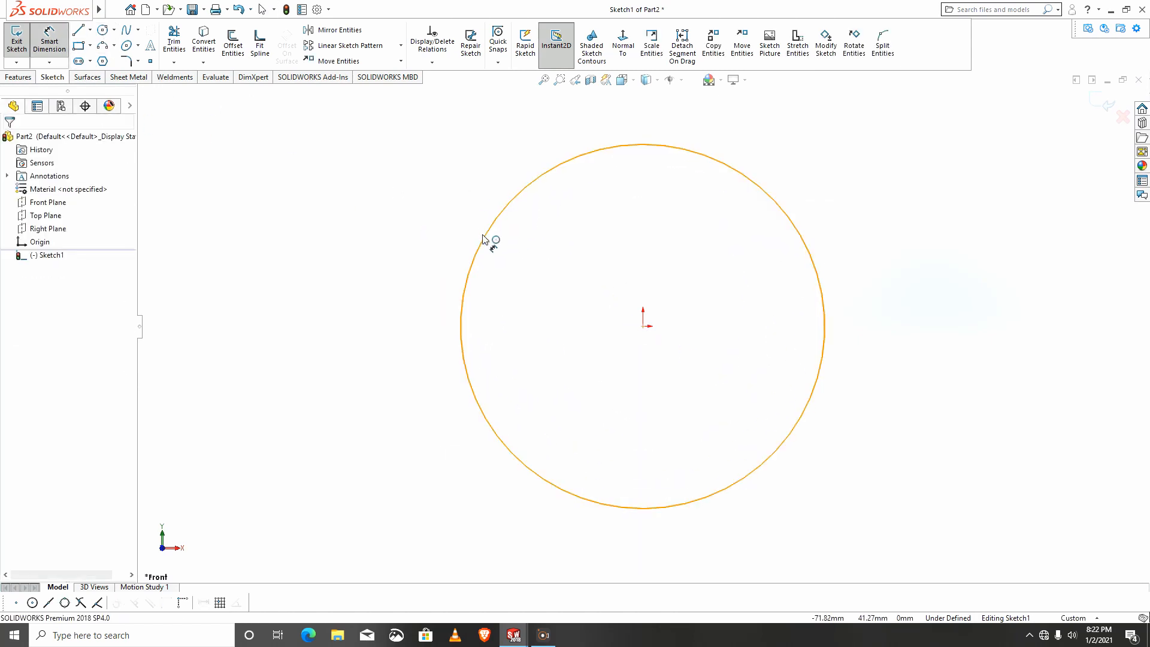
pyautogui.click(505, 278)
pyautogui.click(538, 349)
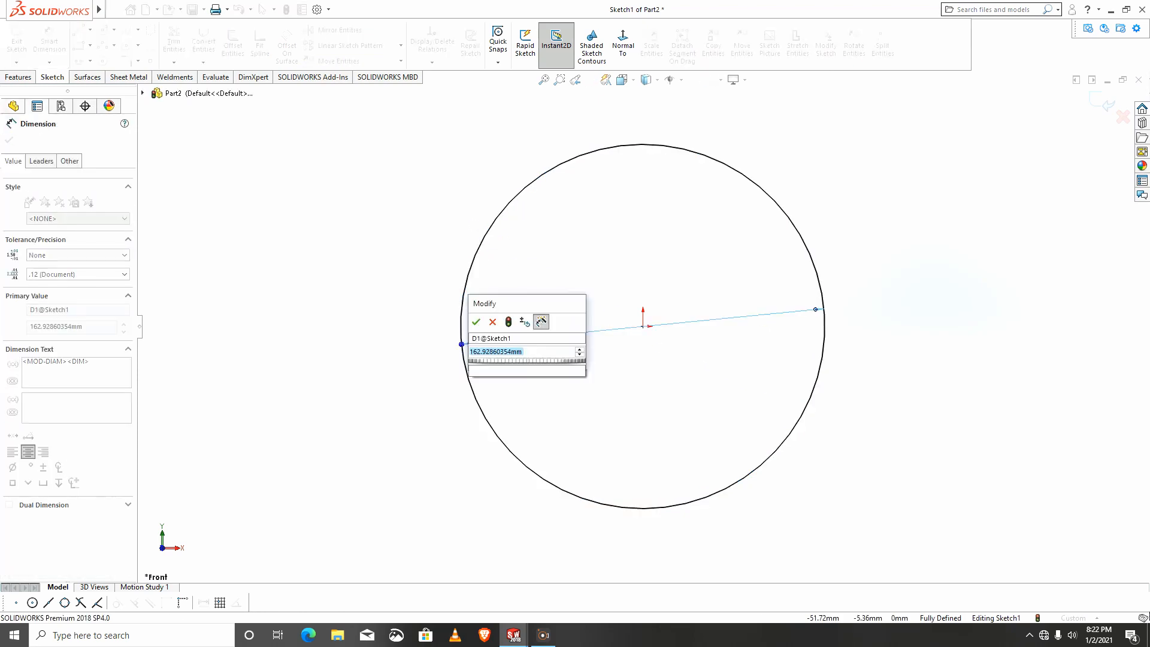
pyautogui.write('40')
pyautogui.press('Return')
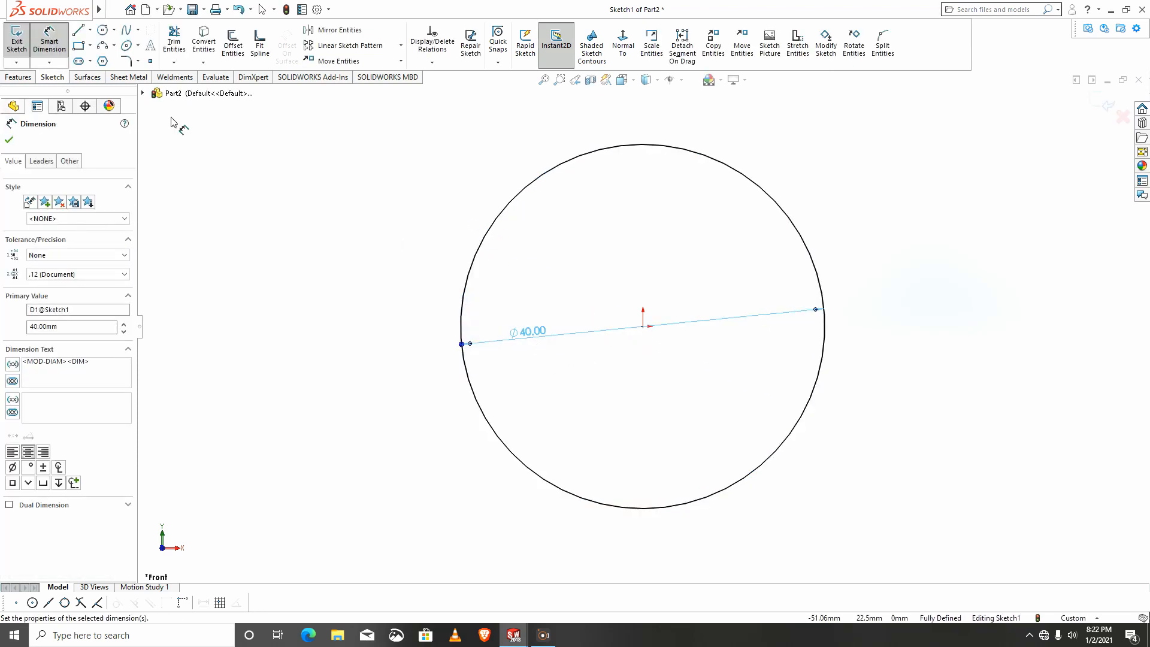
# Add a concentric inner circle at the origin and dimension its diameter to 30 mm
pyautogui.click(102, 29)
pyautogui.click(643, 326)
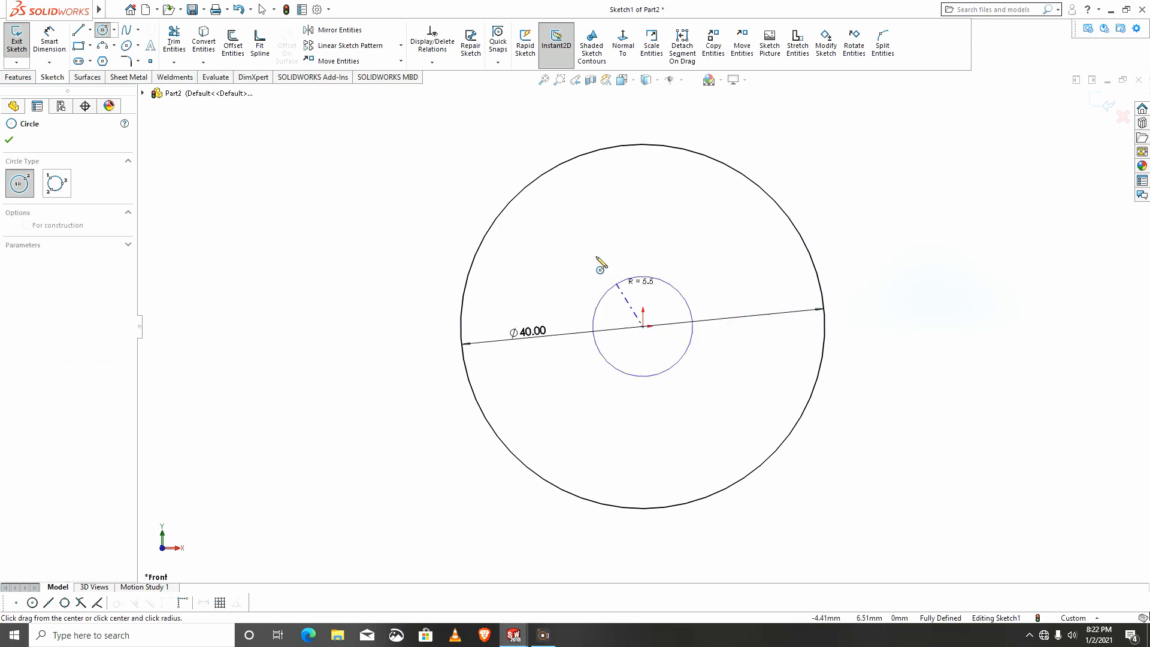
pyautogui.click(571, 193)
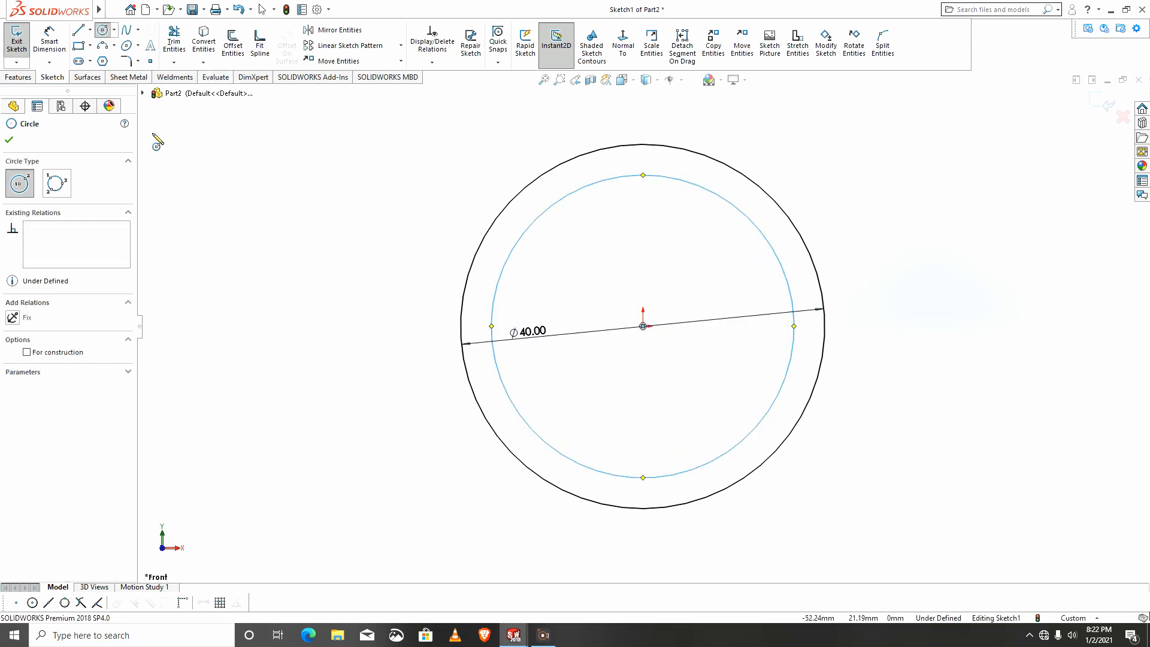
pyautogui.click(45, 49)
pyautogui.click(534, 223)
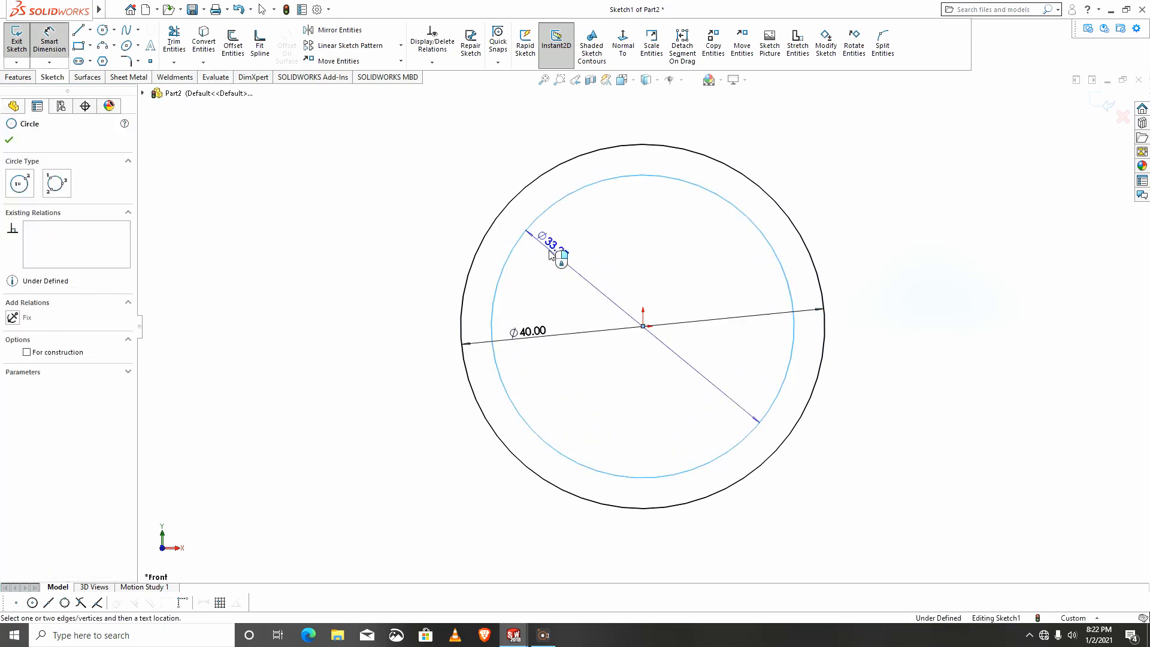
pyautogui.click(556, 264)
pyautogui.write('30')
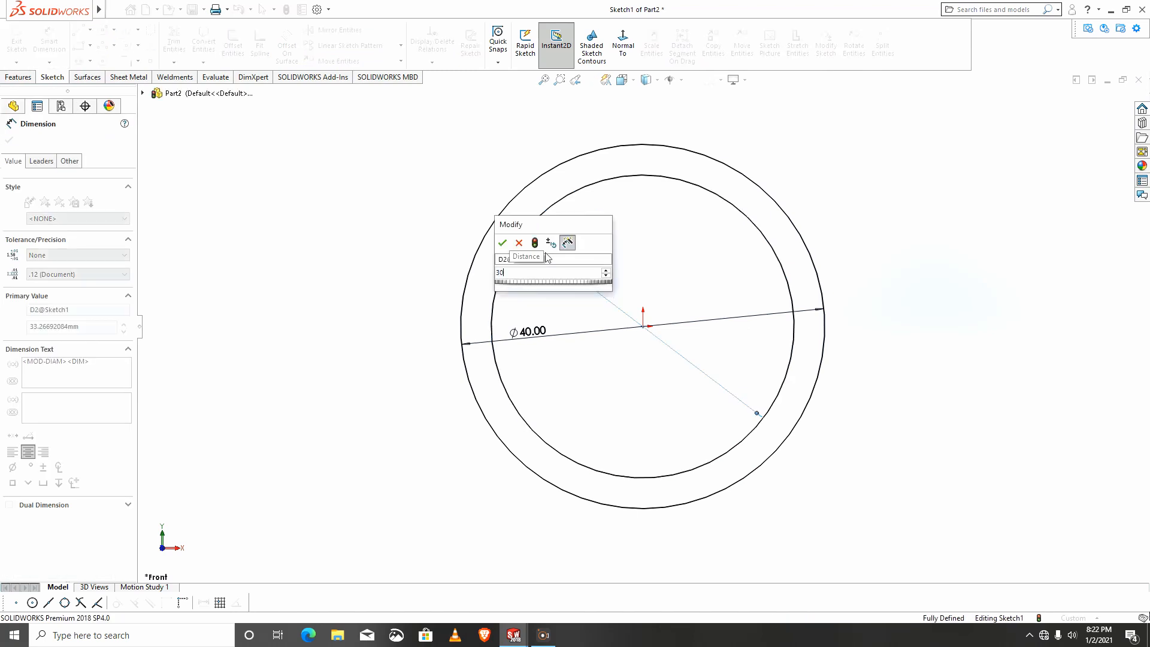
pyautogui.press('Return')
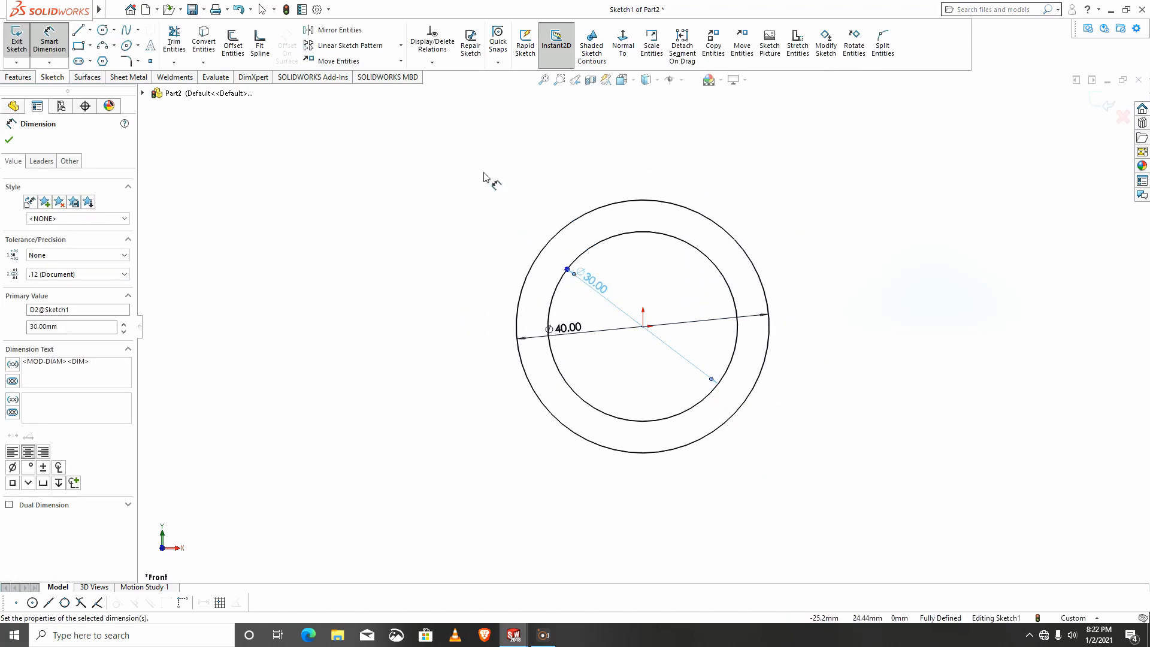
# Sketch a vertical line through the origin that extends beyond the outer circle at both ends
pyautogui.click(78, 31)
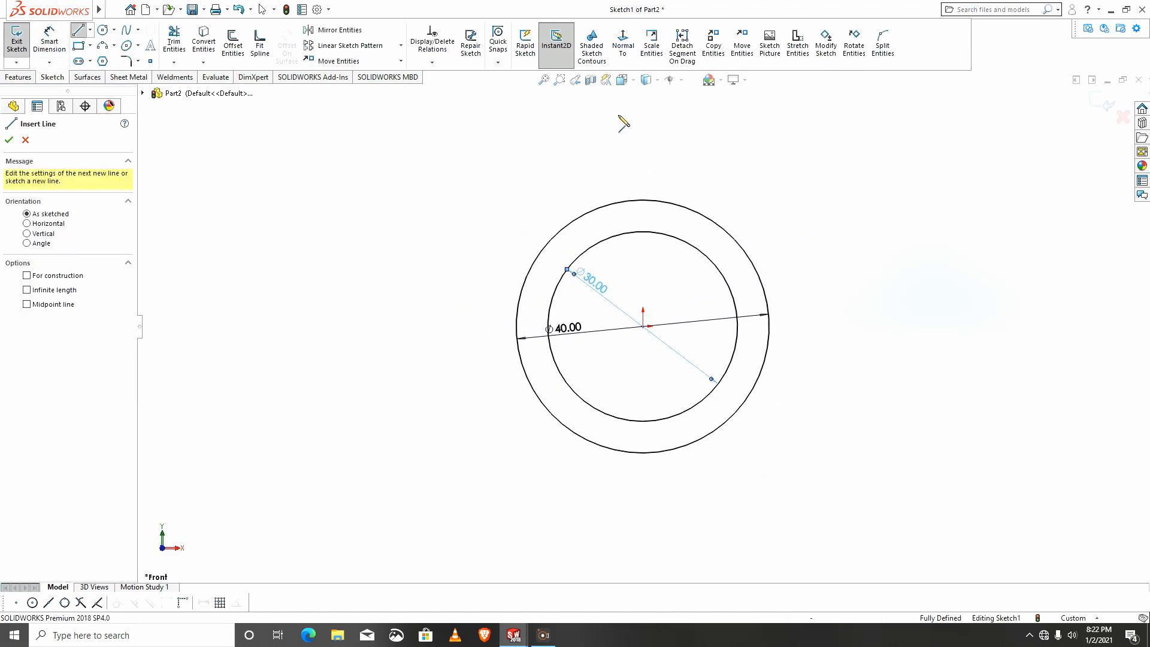
pyautogui.click(643, 144)
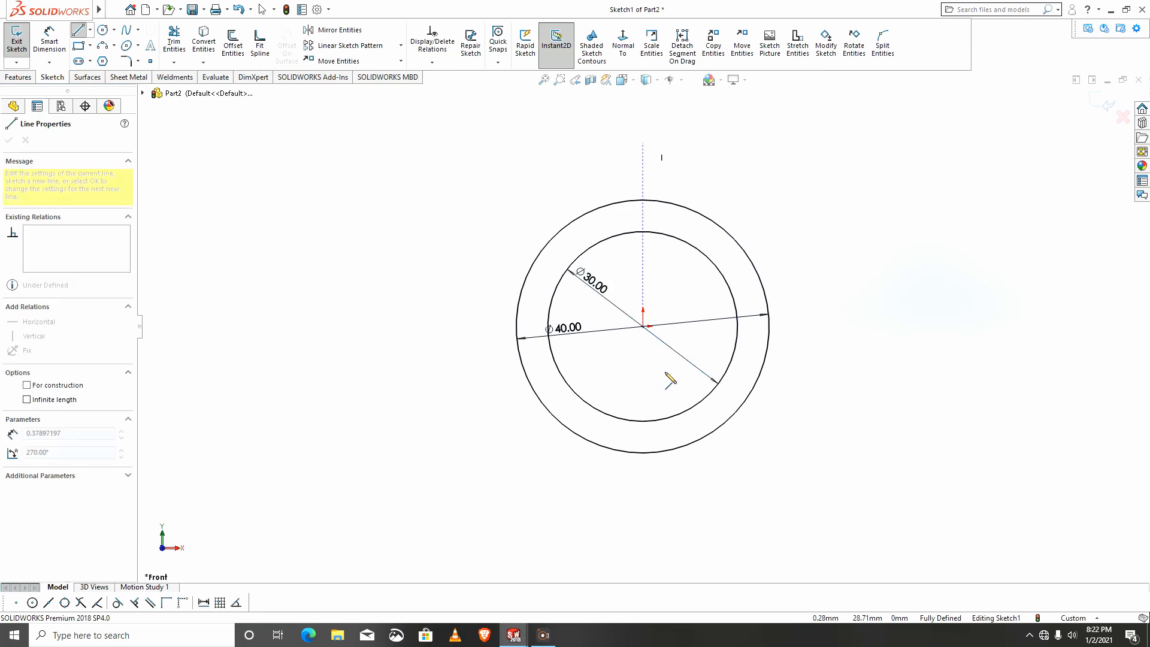
pyautogui.click(643, 489)
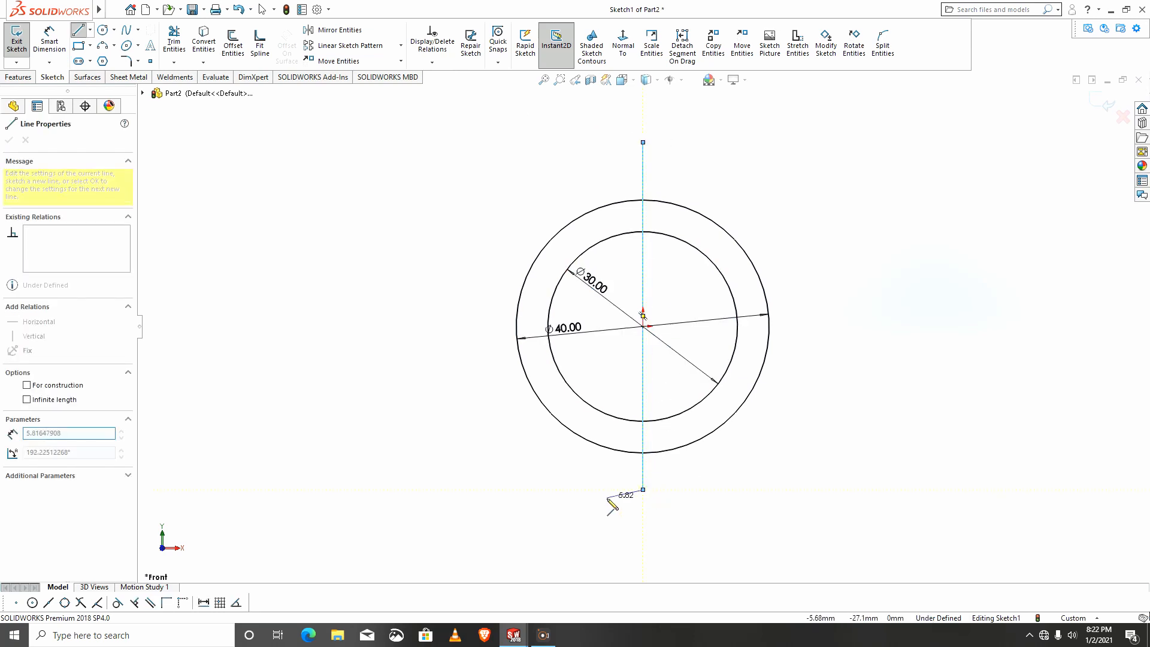
pyautogui.press('Escape')
pyautogui.press('Escape')
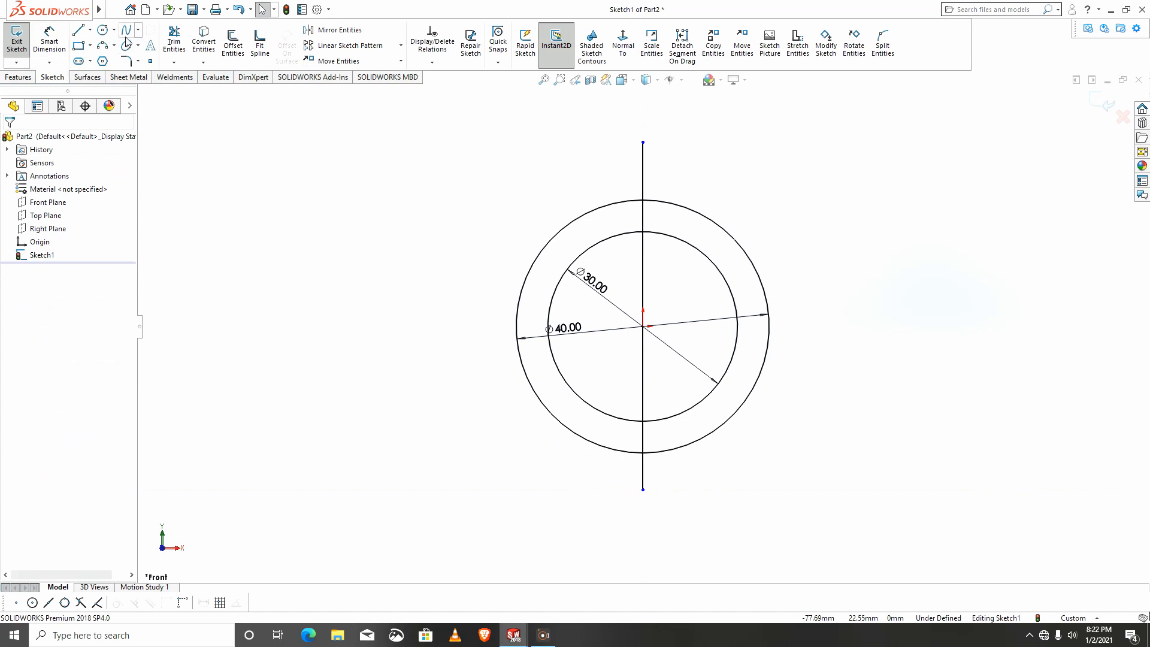
# Sketch a horizontal centerline about 82 mm long through the origin, extending past both sides of the circles
pyautogui.click(90, 30)
pyautogui.click(102, 59)
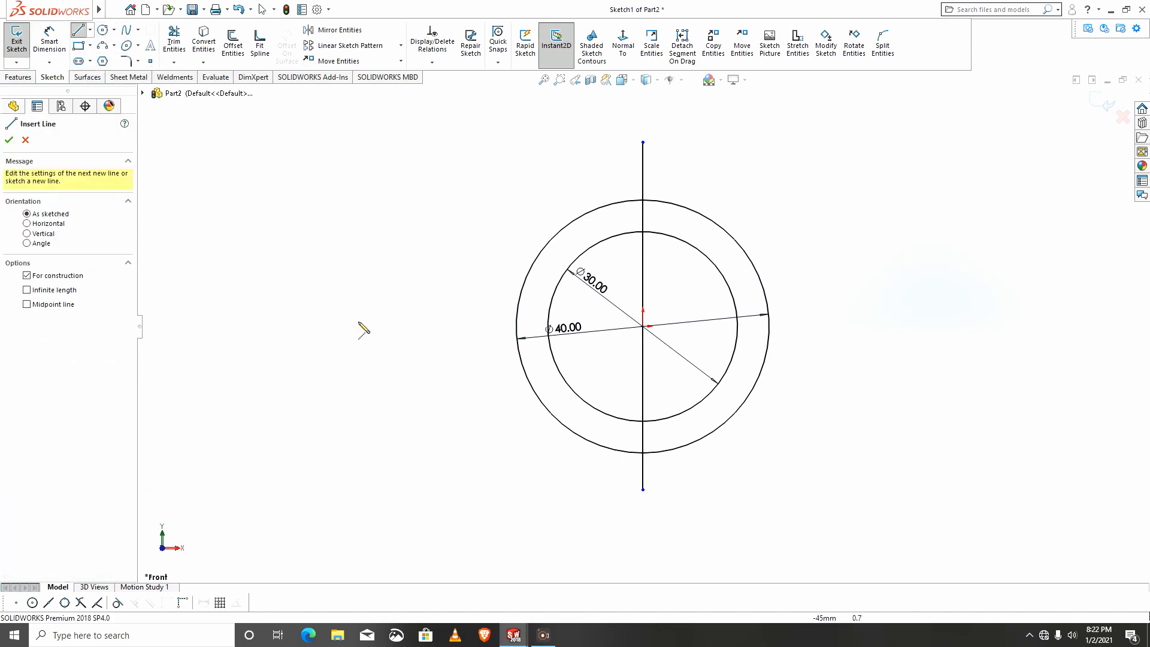
pyautogui.click(391, 326)
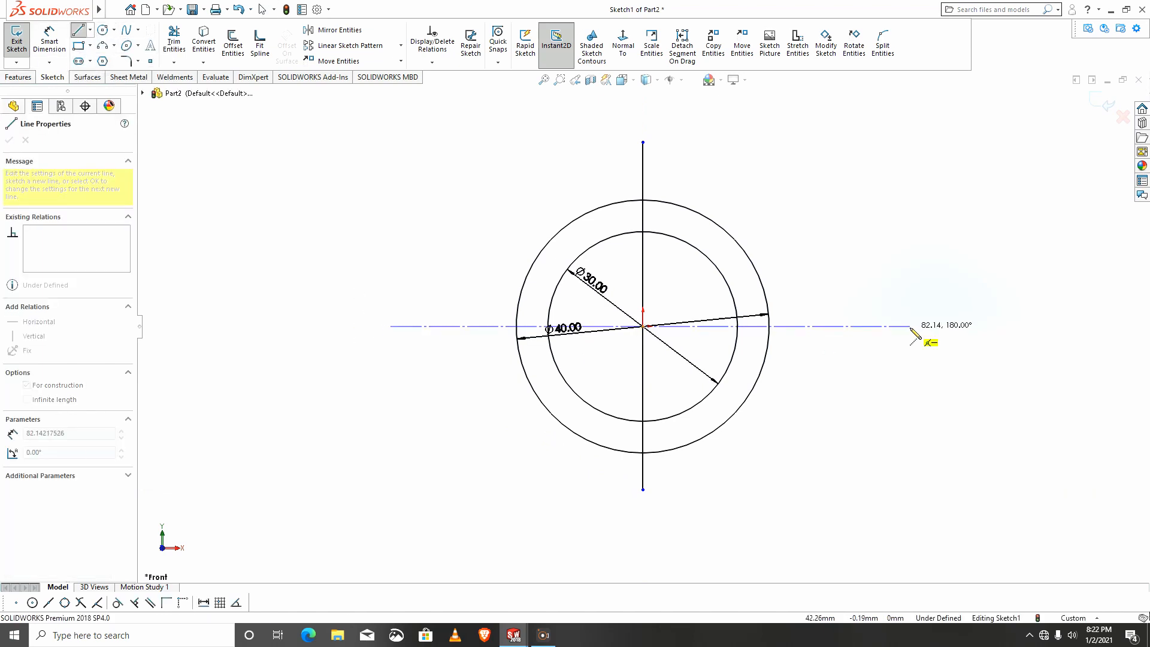
pyautogui.click(910, 326)
pyautogui.press('Escape')
pyautogui.press('Escape')
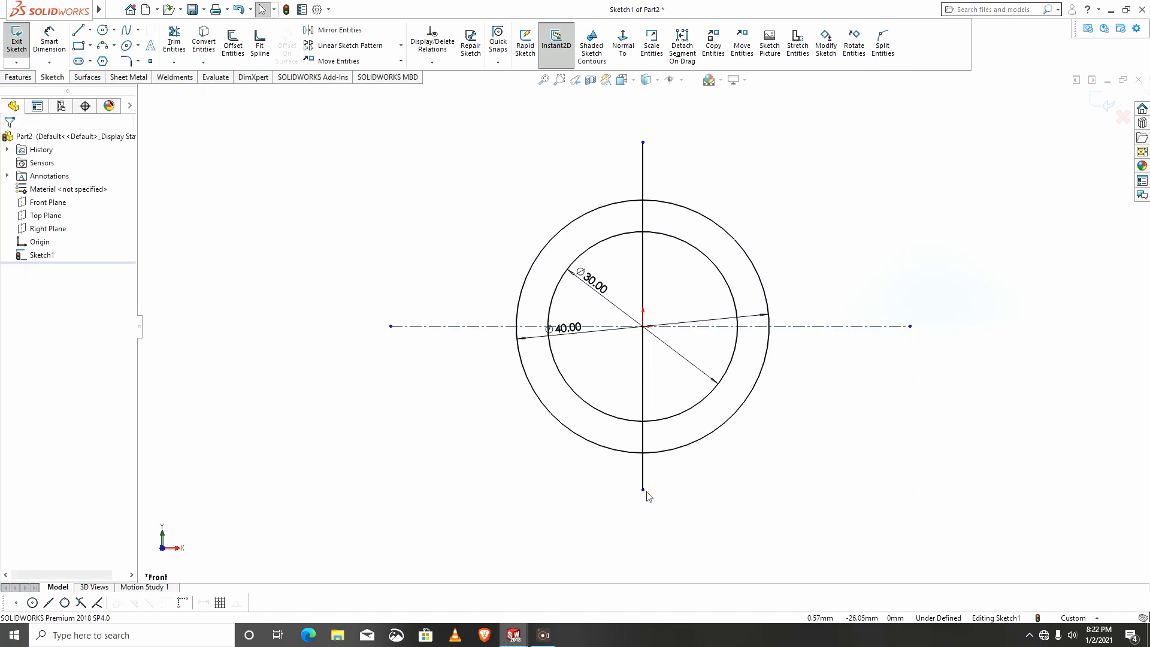
# Make the two endpoints of the vertical line symmetric about the horizontal centerline
pyautogui.click(643, 490)
pyautogui.keyDown('ctrl'); pyautogui.click(643, 143); pyautogui.keyUp('ctrl')
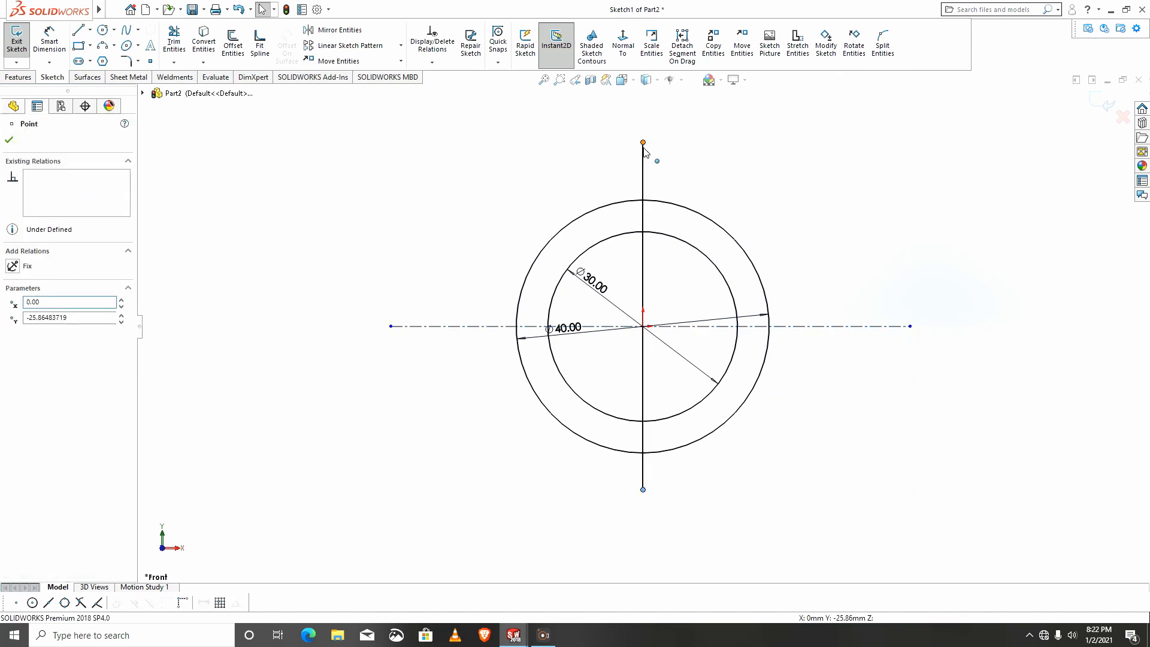
pyautogui.keyDown('ctrl'); pyautogui.click(497, 326); pyautogui.keyUp('ctrl')
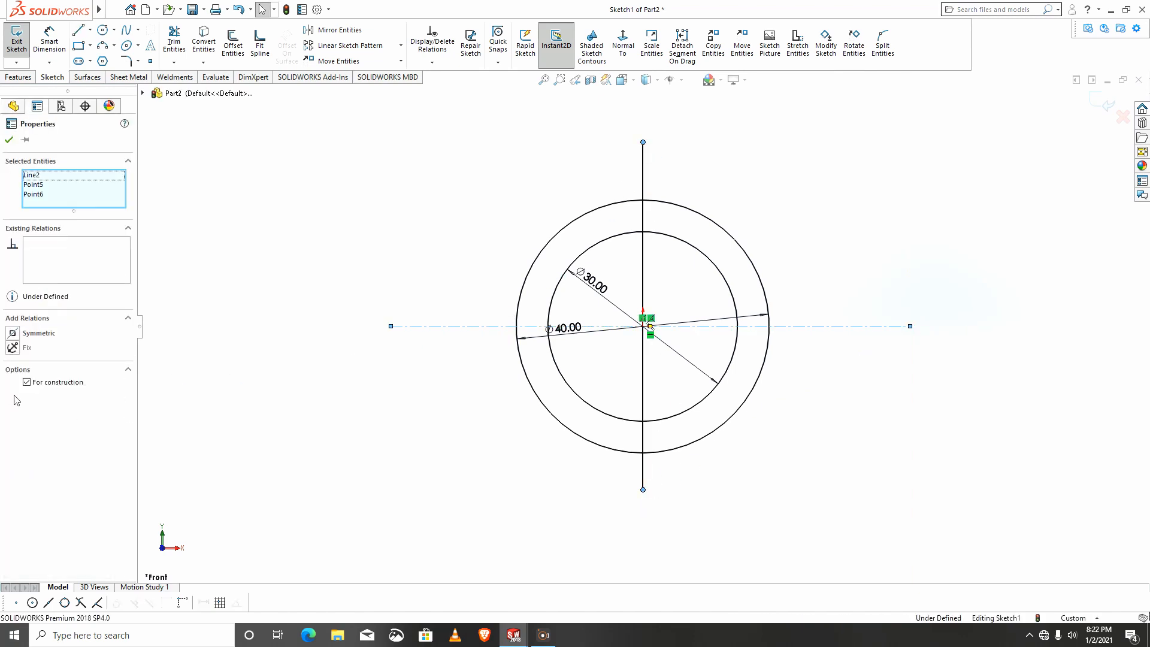
pyautogui.click(13, 334)
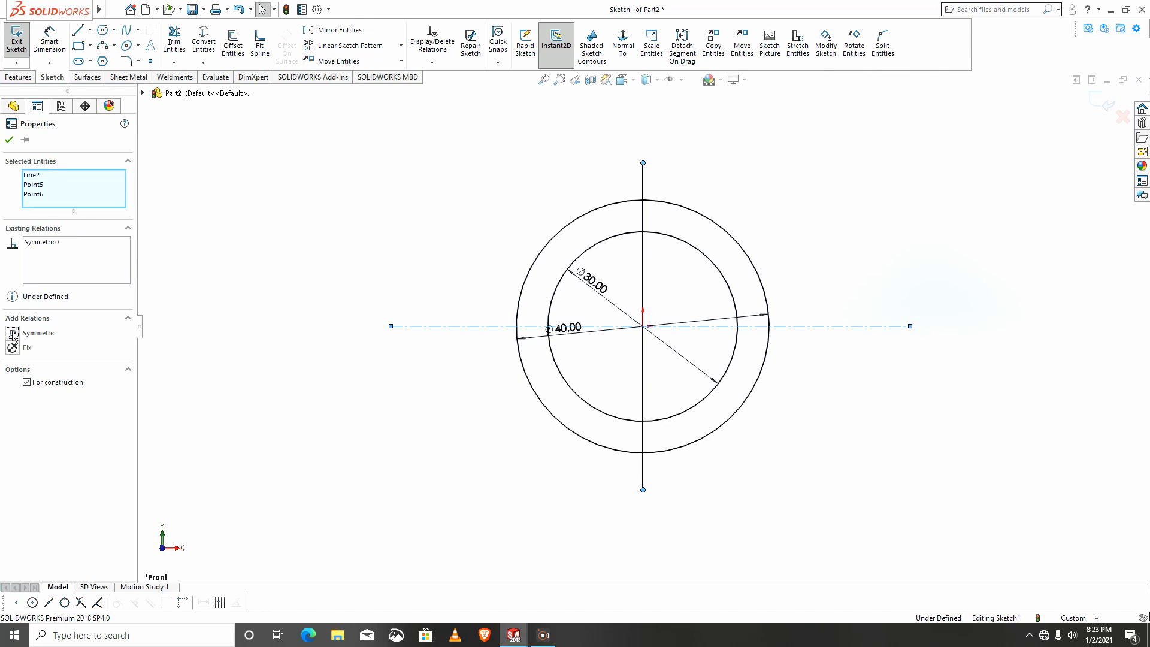
pyautogui.click(9, 140)
# Dimension the vertical line's length to 60 mm
pyautogui.click(49, 42)
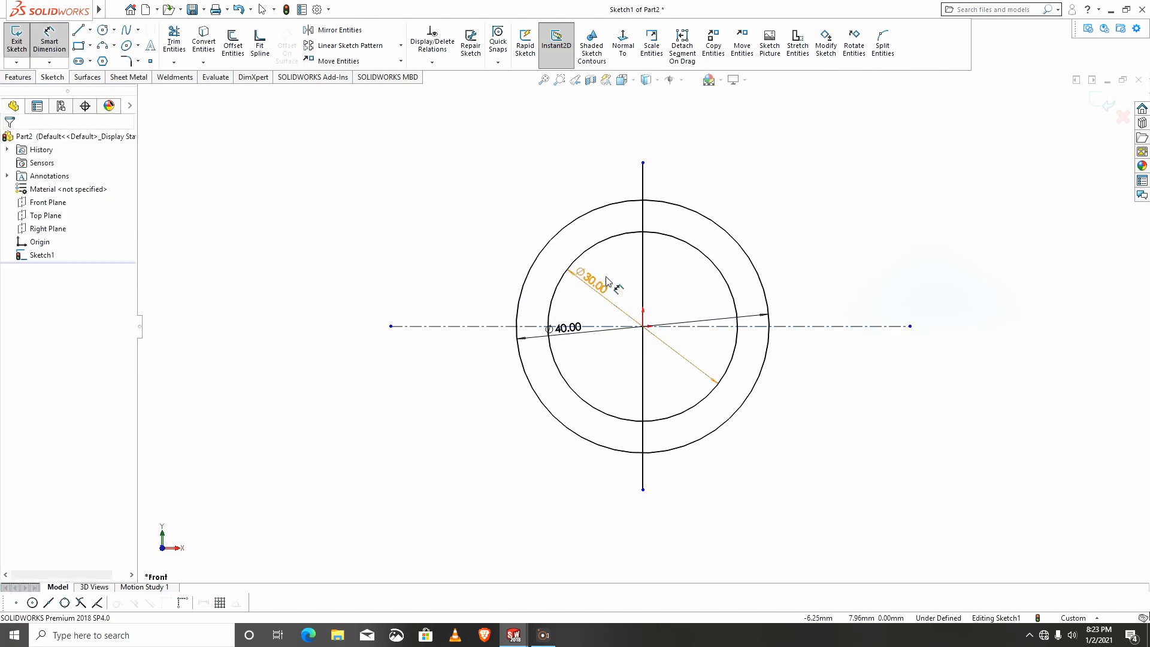
pyautogui.click(643, 288)
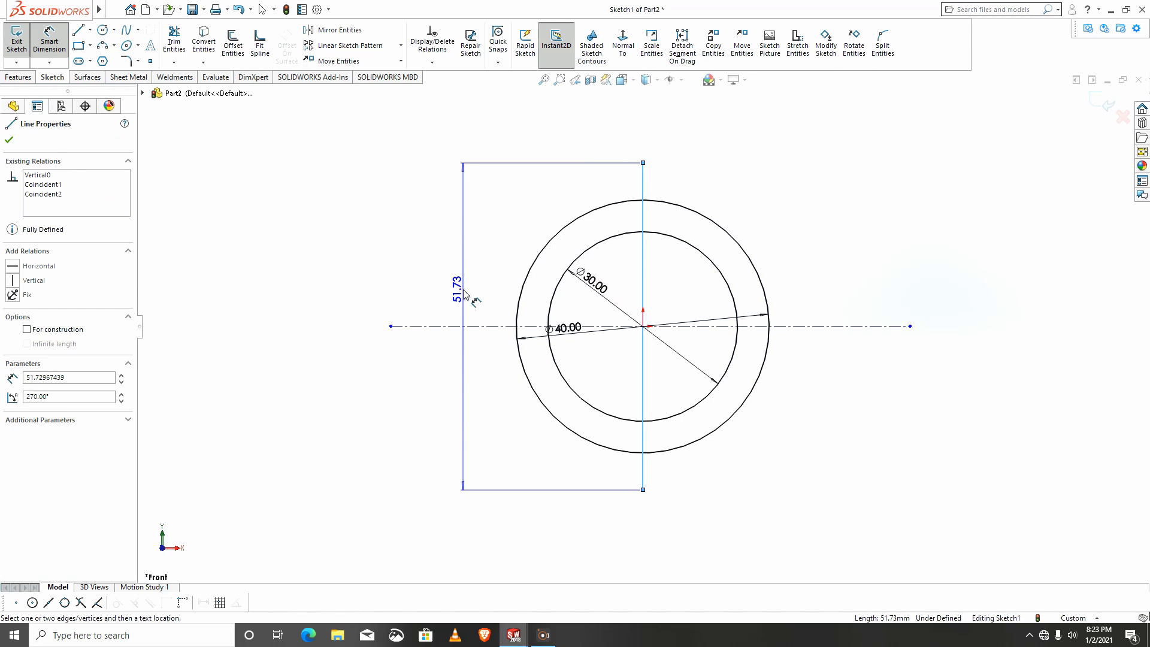
pyautogui.click(462, 289)
pyautogui.write('60')
pyautogui.press('Return')
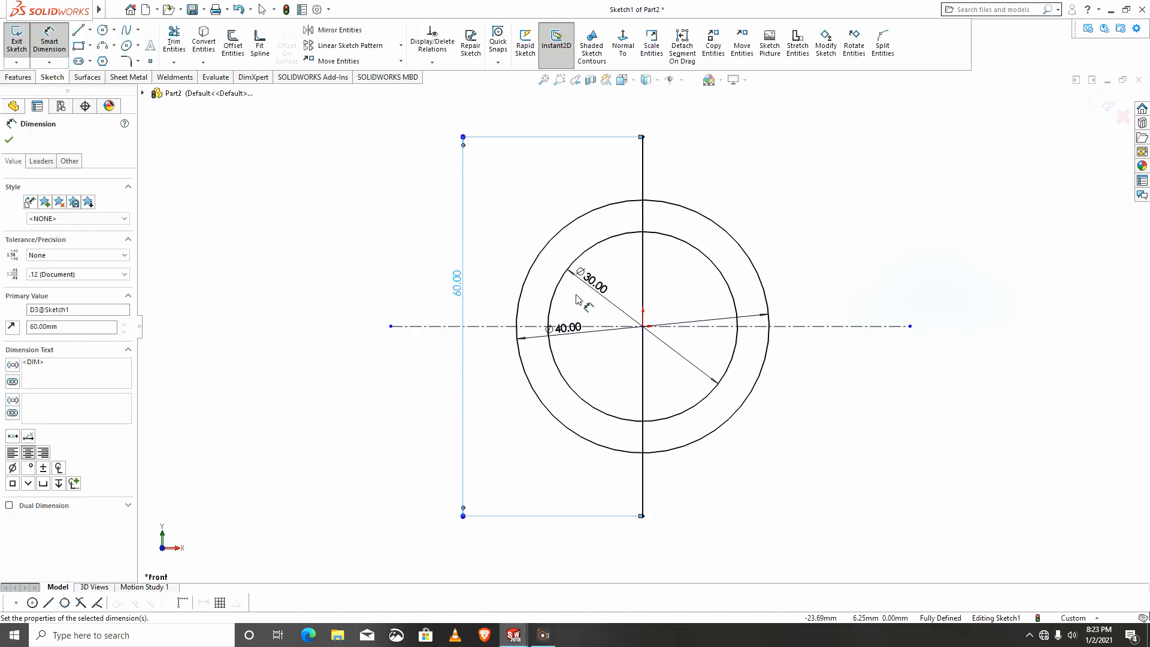
# Sketch a horizontal line about 7.6 mm long rightward from the vertical line's upper end, continuing with a slanted line about 14.6 mm long to the outer circle
pyautogui.scroll(-1, 817, 313)
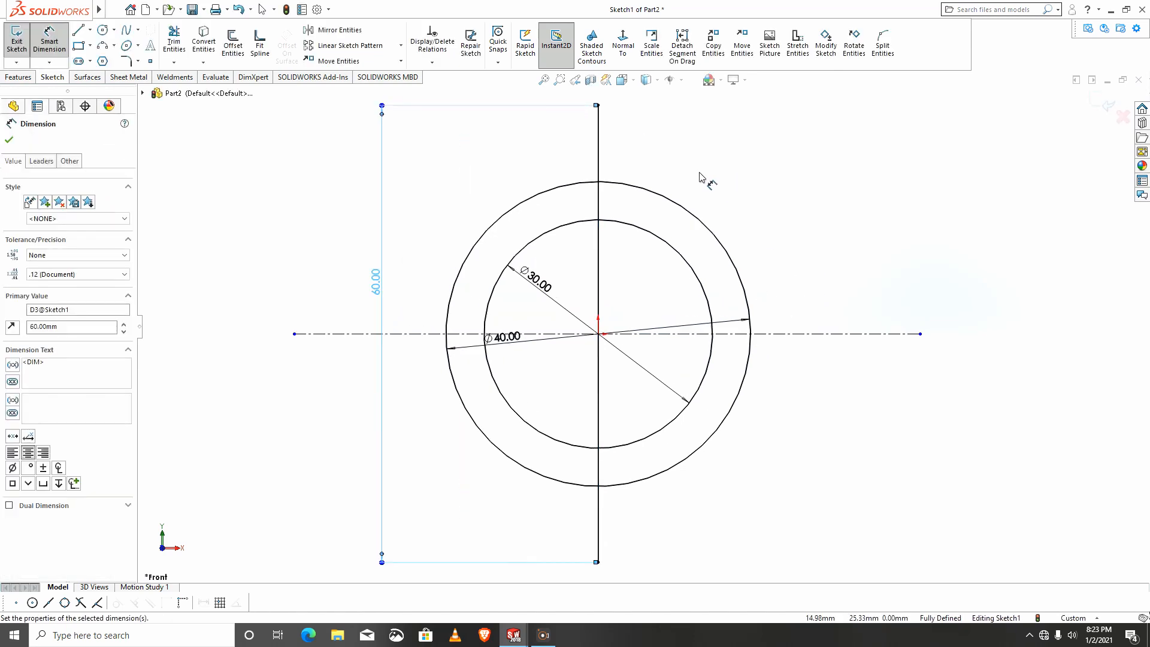
pyautogui.scroll(1, 699, 173)
pyautogui.click(78, 31)
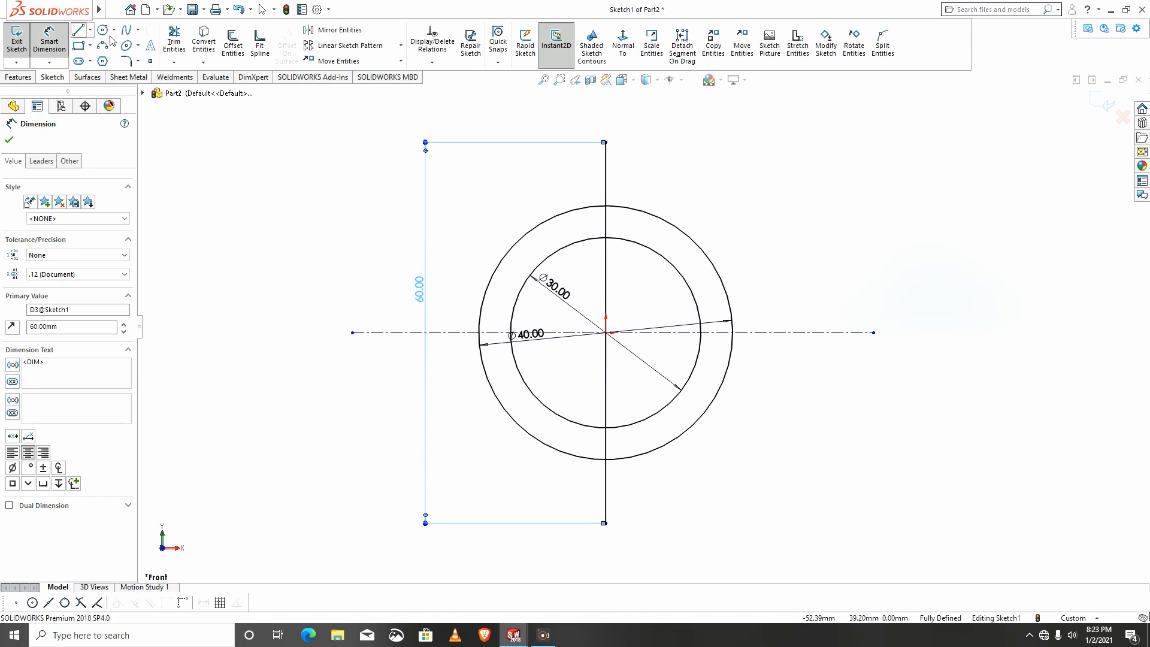
pyautogui.click(605, 142)
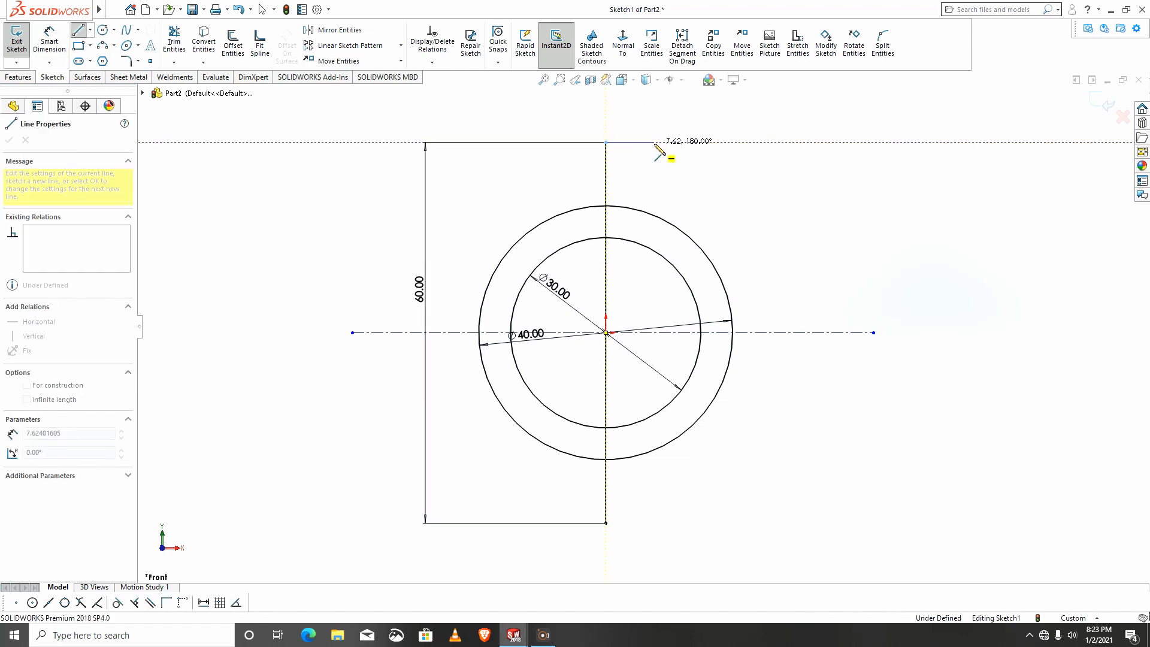
pyautogui.click(654, 142)
pyautogui.click(681, 231)
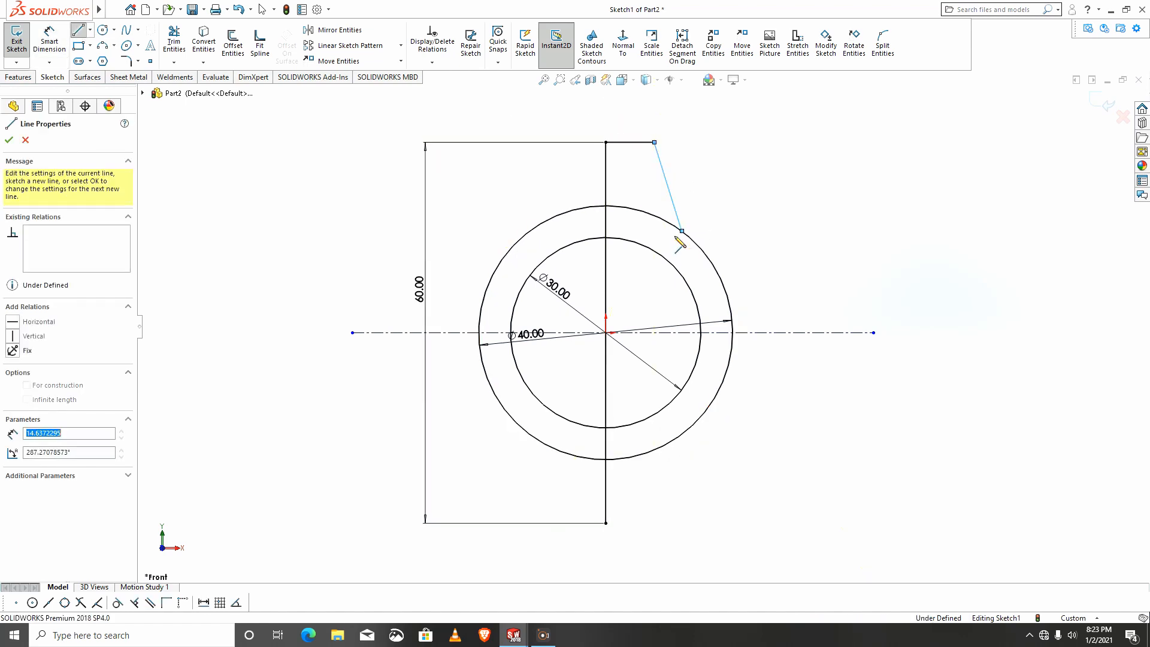
# Dimension the short horizontal line at the vertical line's upper end to 7 mm
pyautogui.click(57, 44)
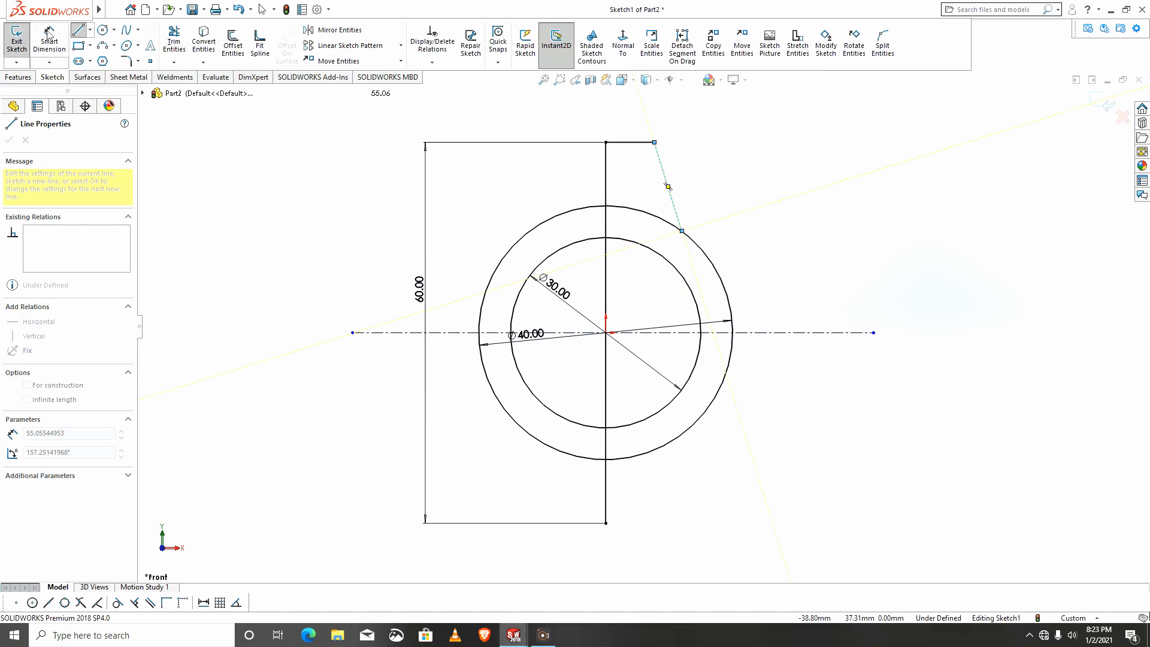
pyautogui.click(626, 142)
pyautogui.click(620, 122)
pyautogui.write('7')
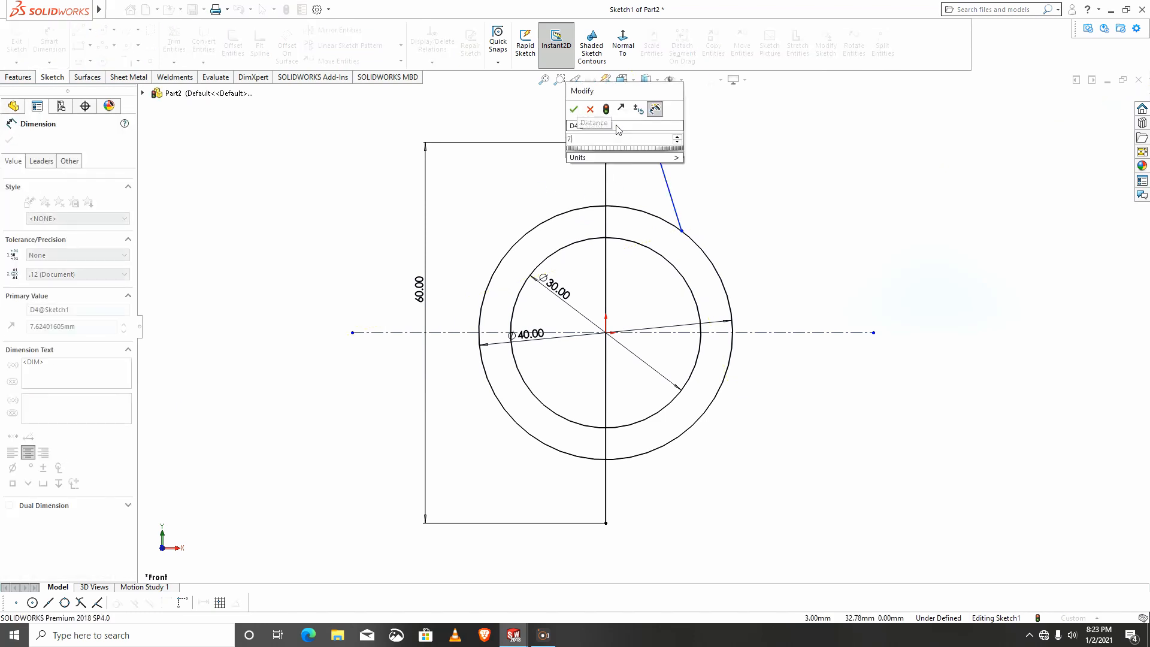
pyautogui.press('Return')
# Dimension the angle between the short horizontal line and the slanted line to 100 degrees
pyautogui.click(641, 144)
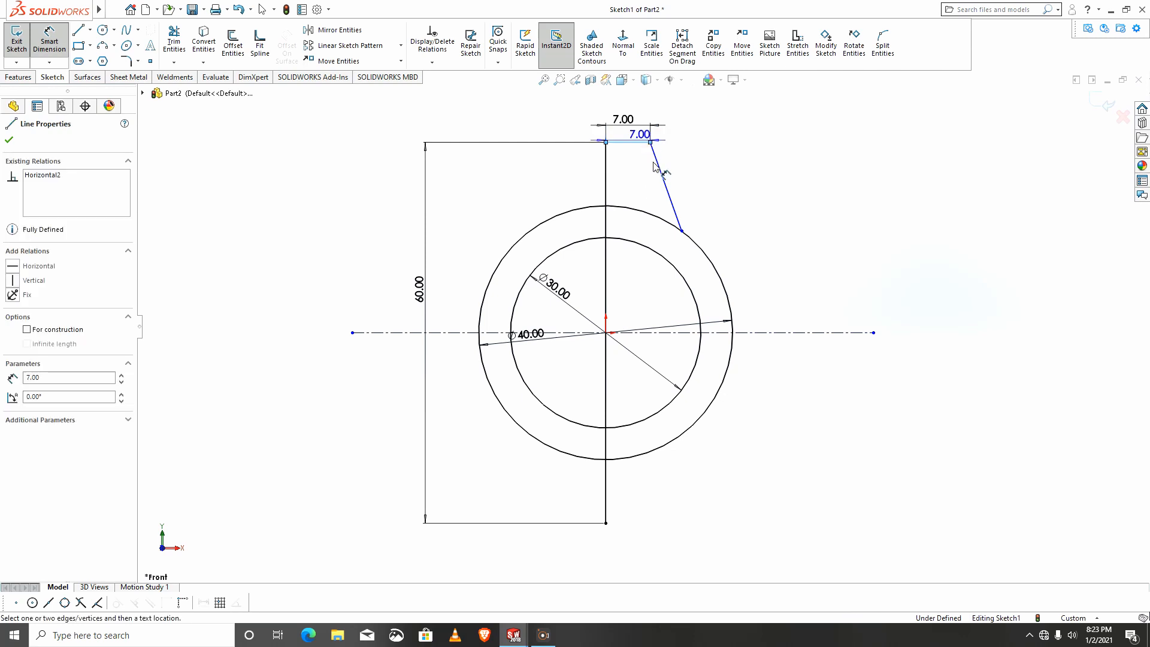
pyautogui.click(658, 162)
pyautogui.click(629, 173)
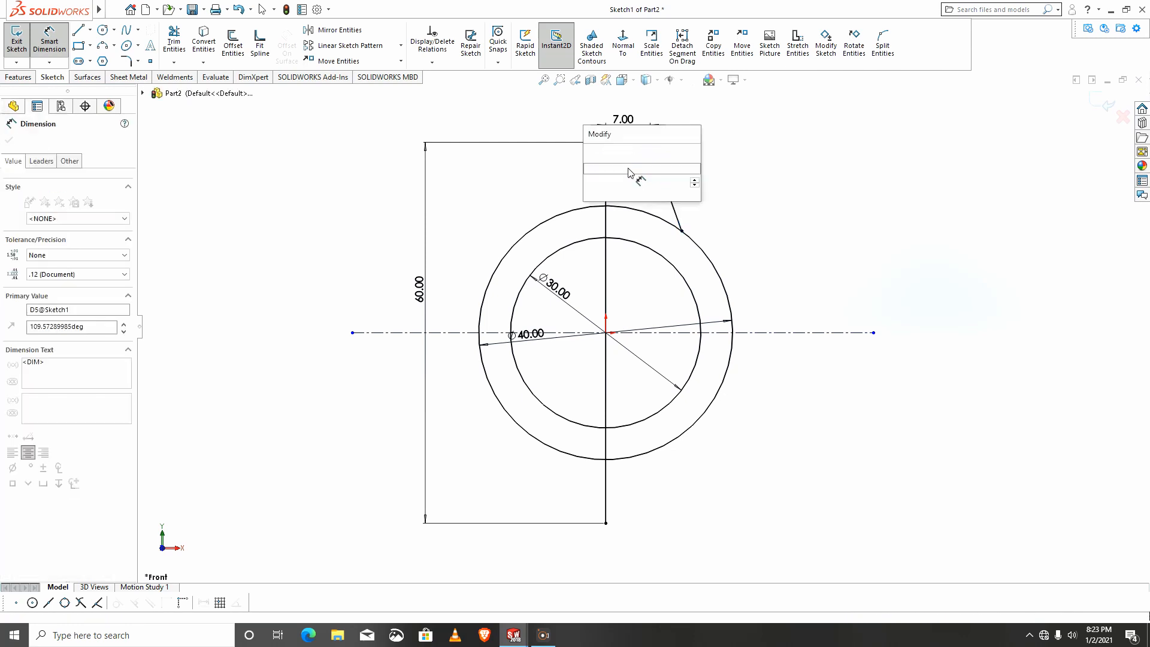
pyautogui.write('100')
pyautogui.press('Return')
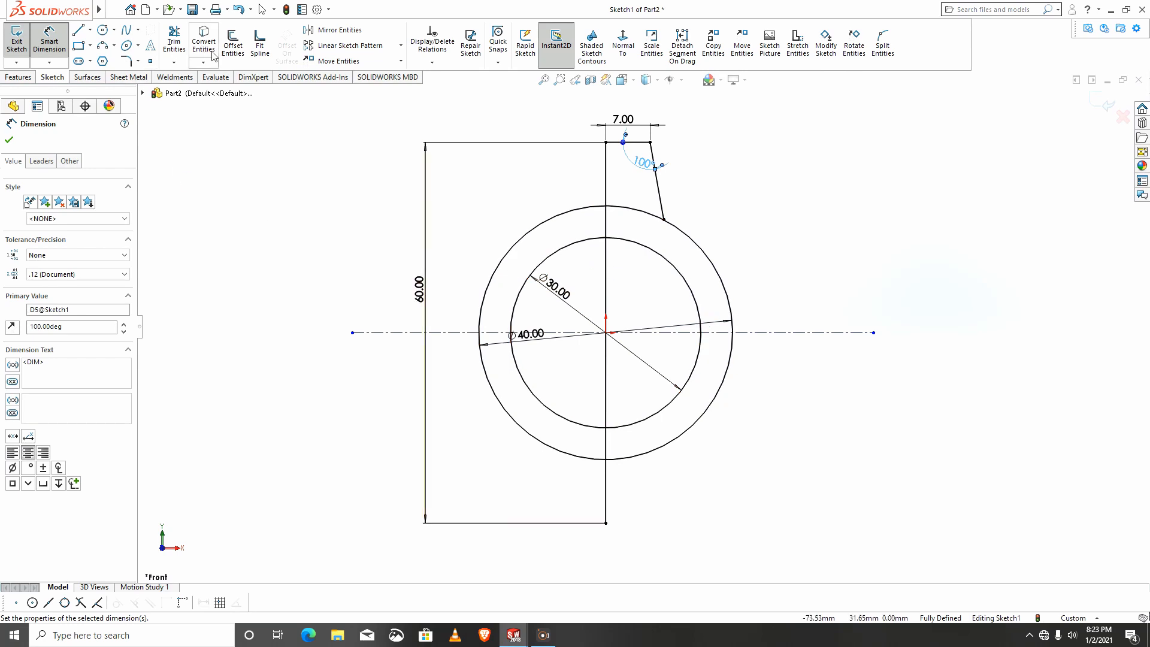
pyautogui.click(9, 140)
# Mirror the short horizontal line and the slanted line about the horizontal centerline, keeping the originals
pyautogui.click(338, 30)
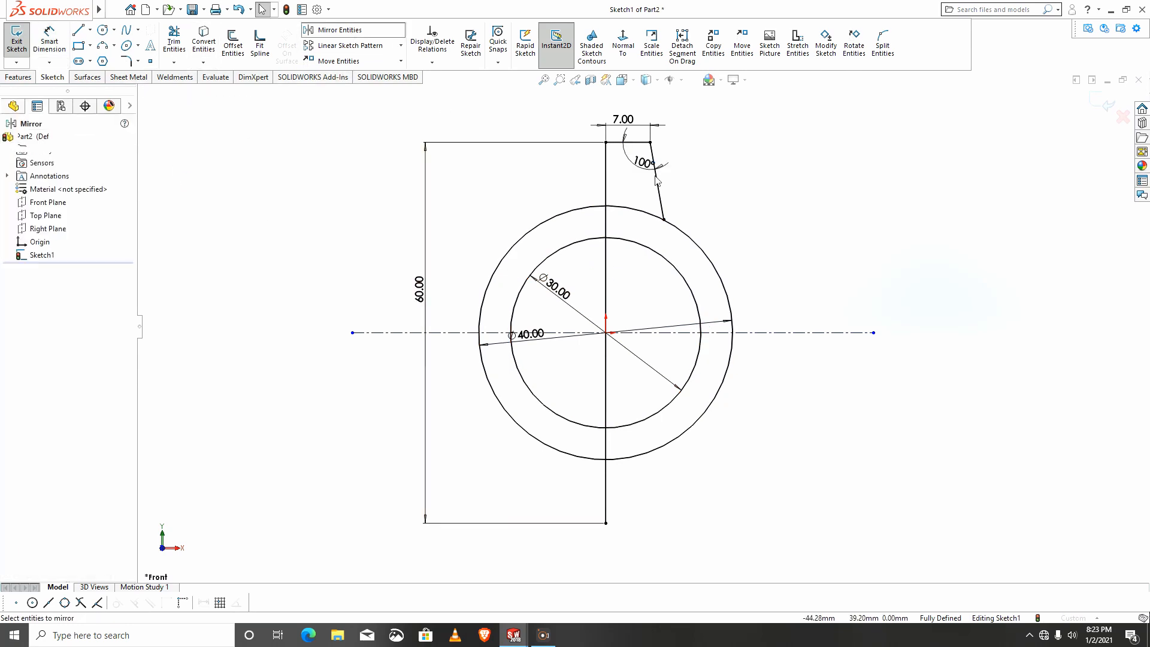
pyautogui.click(618, 147)
pyautogui.click(660, 193)
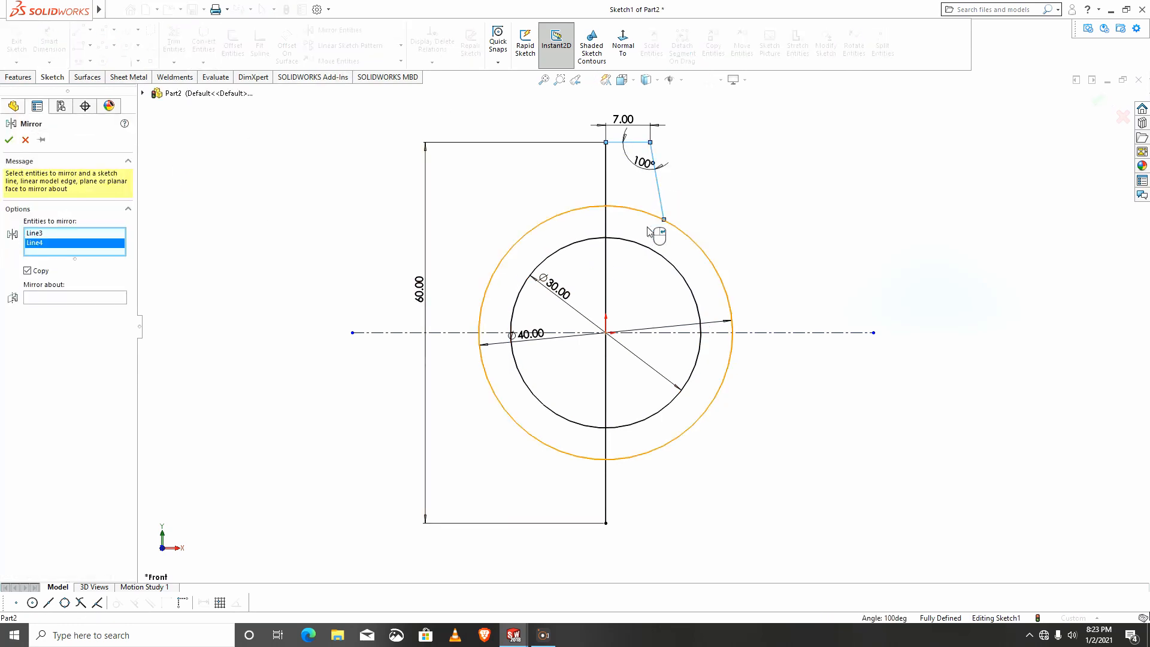
pyautogui.click(36, 299)
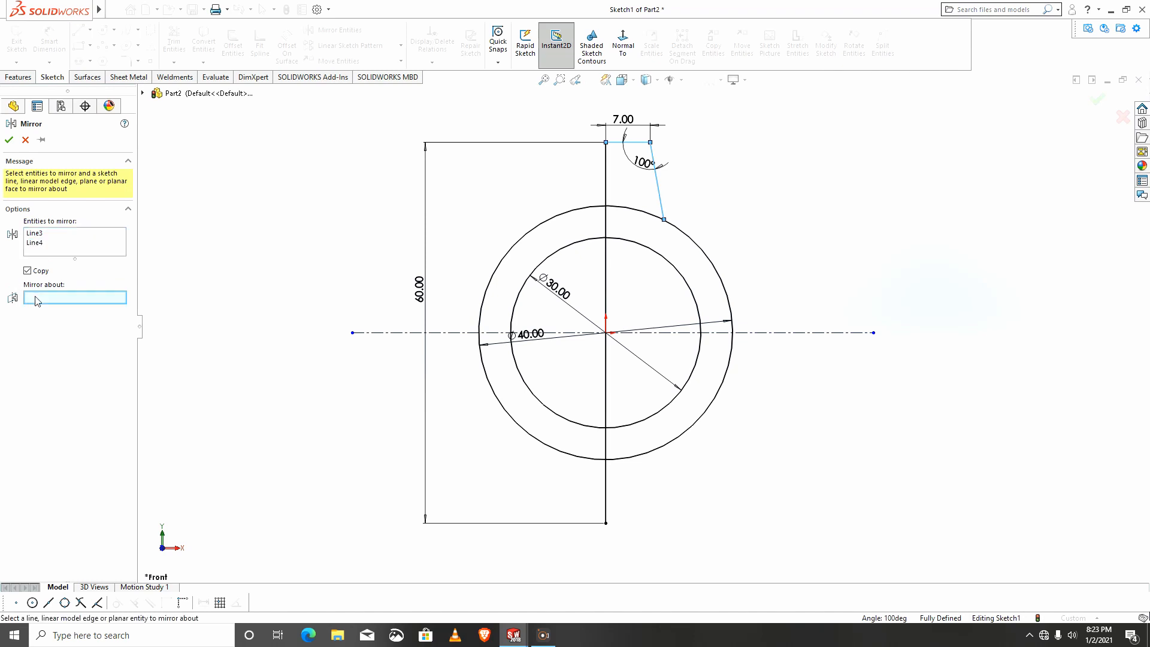
pyautogui.click(436, 334)
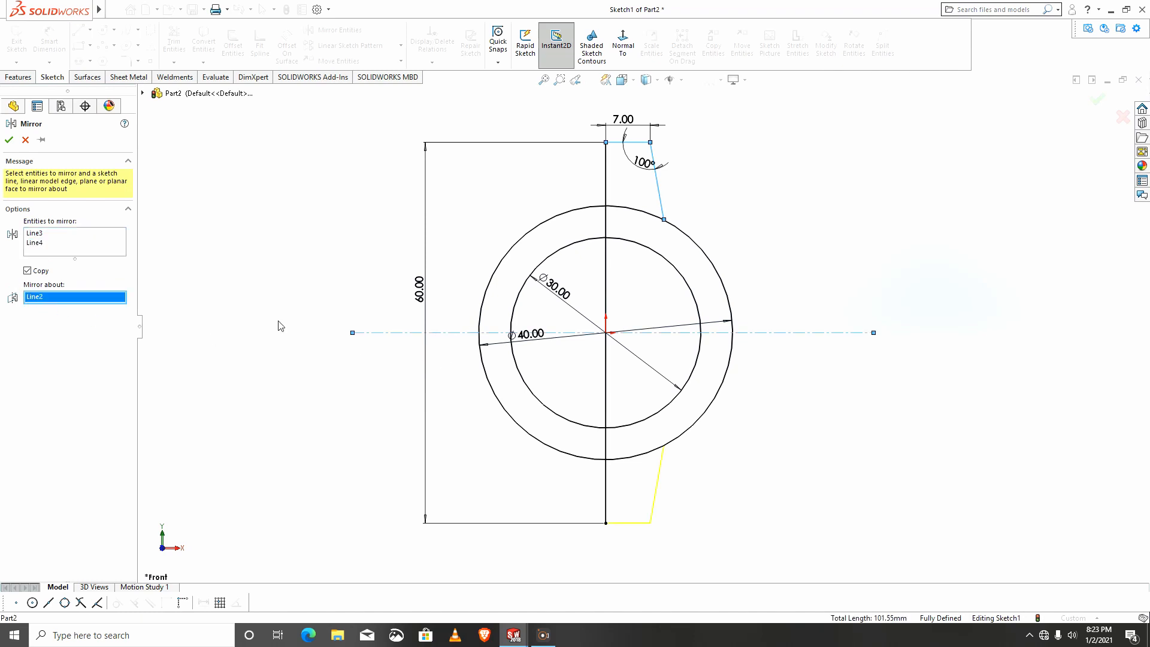
pyautogui.click(9, 141)
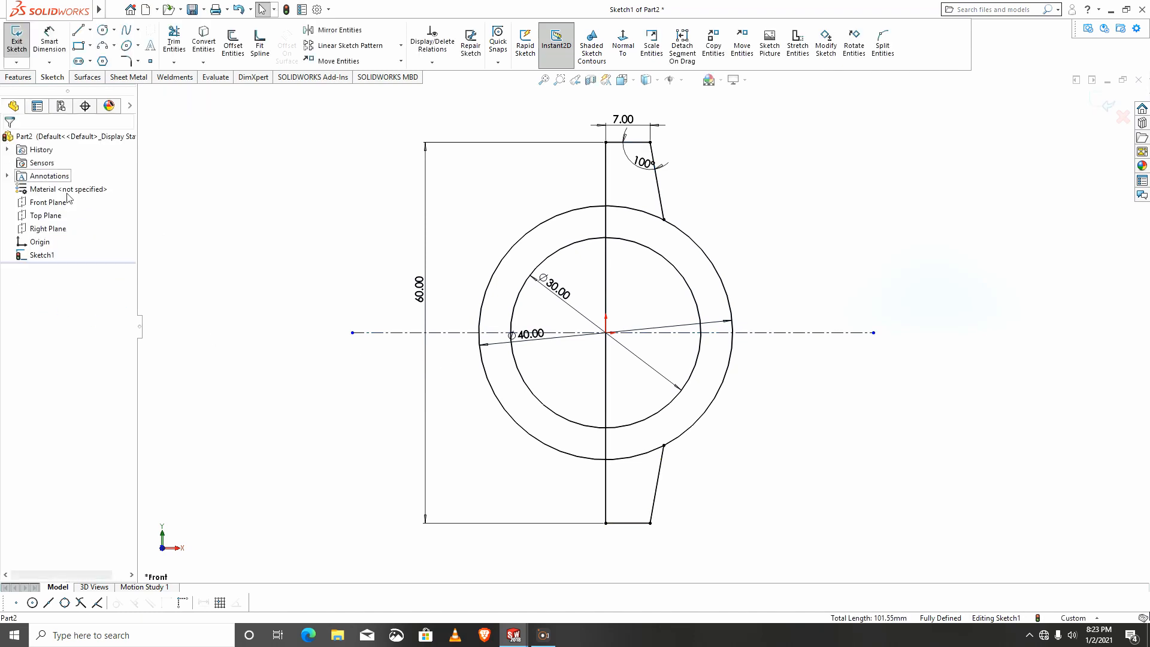
# Power trim the halves of both circles lying left of the vertical line
pyautogui.click(175, 39)
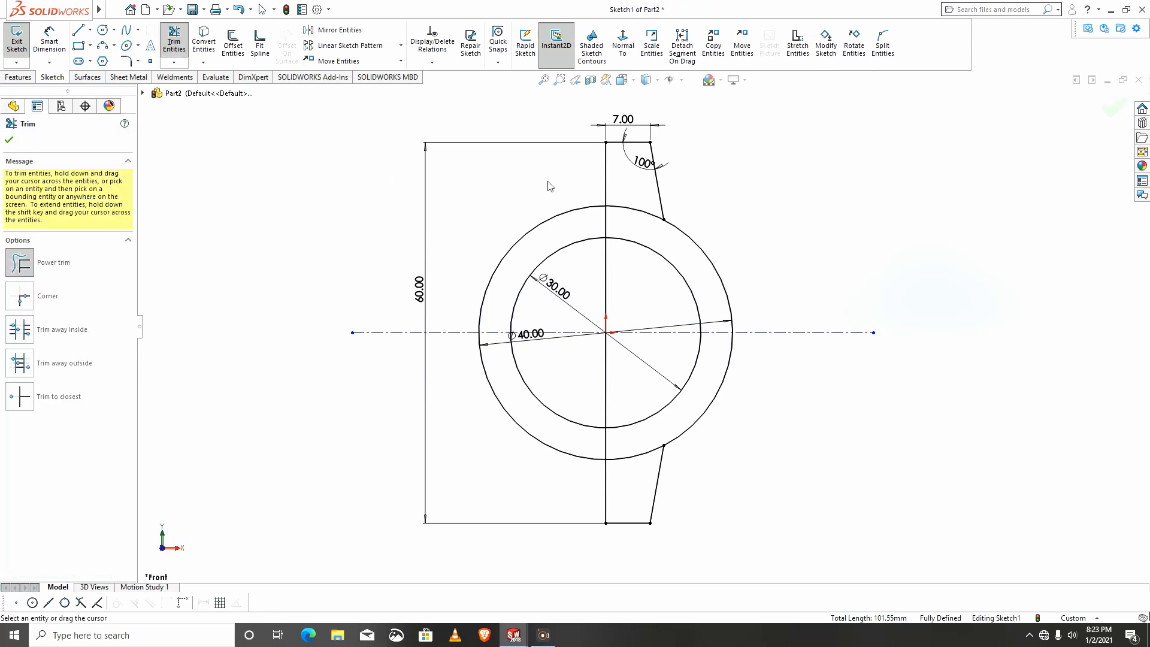
pyautogui.moveTo(548, 183); pyautogui.dragTo(558, 247)
pyautogui.moveTo(530, 400); pyautogui.dragTo(485, 421)
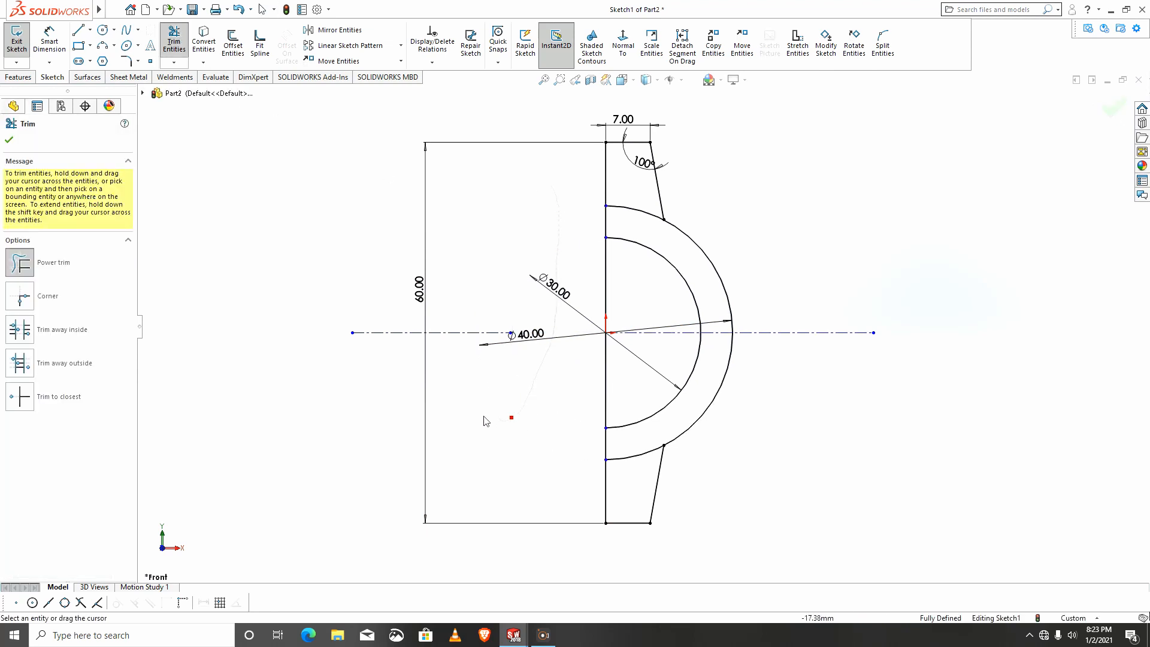
# Trim the outer arc's portions inside the upper and lower tabs, plus the remaining inner arc and the centerline portion crossing it
pyautogui.moveTo(555, 422); pyautogui.dragTo(558, 432)
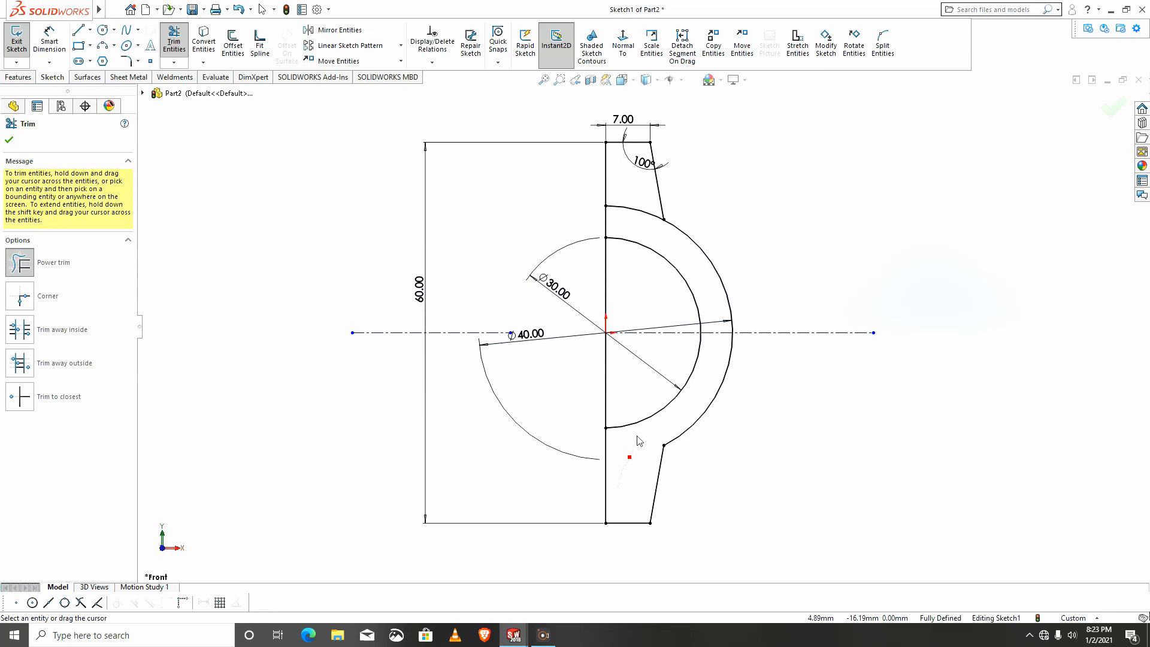
pyautogui.moveTo(640, 440); pyautogui.dragTo(641, 437)
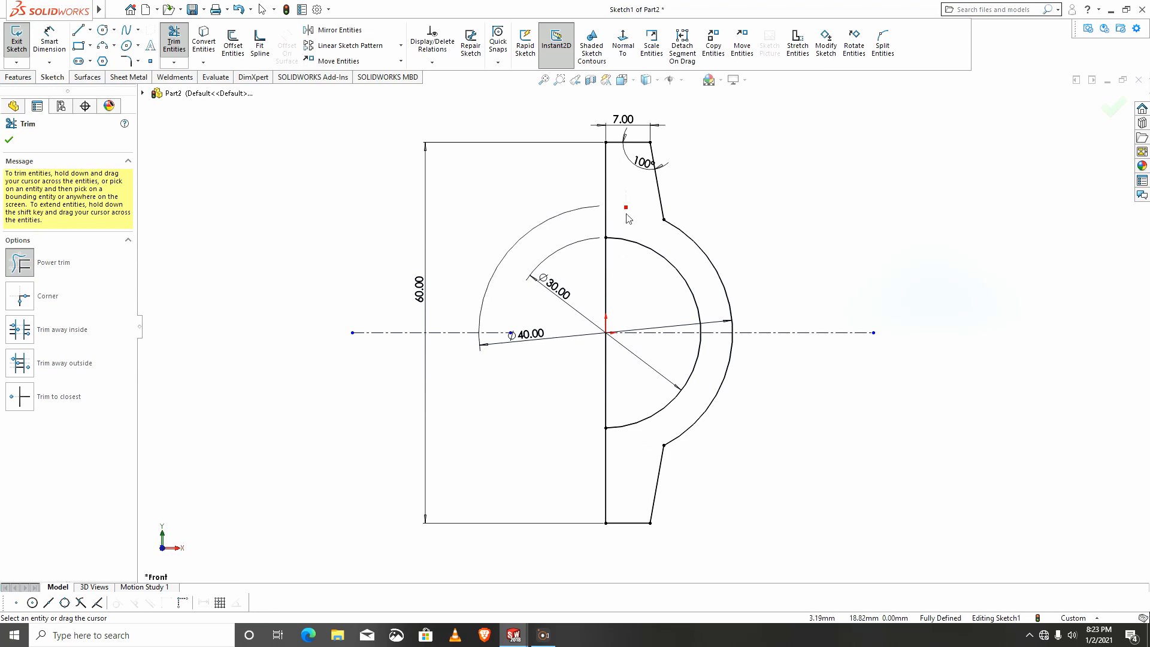
pyautogui.moveTo(626, 214); pyautogui.dragTo(625, 214)
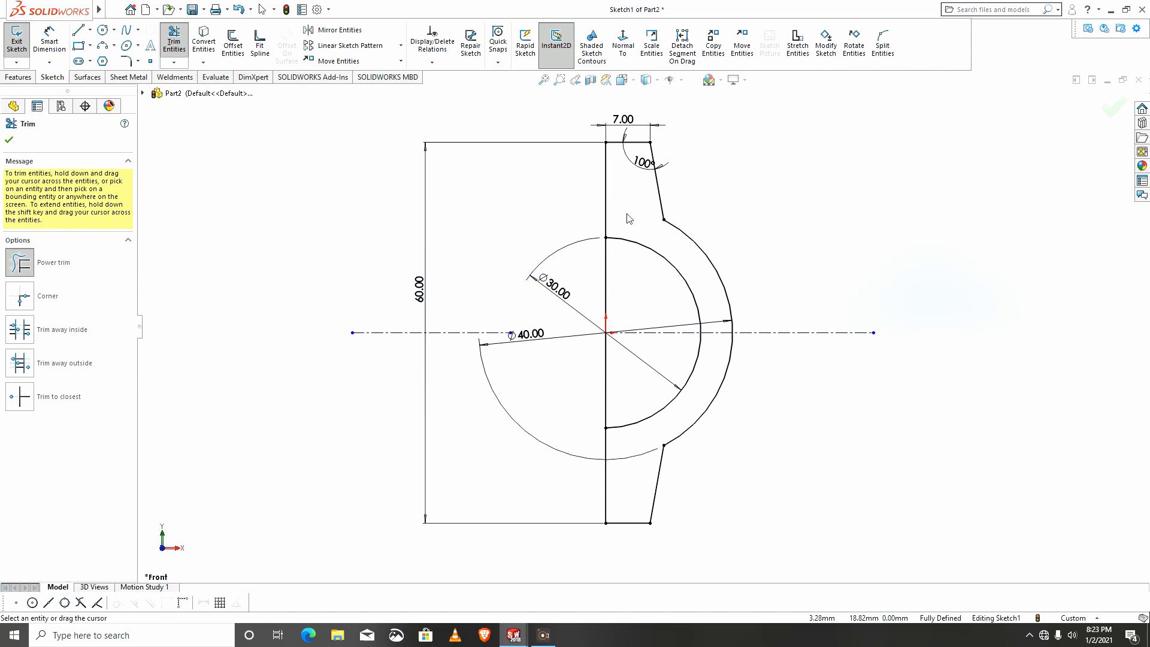
pyautogui.moveTo(670, 408); pyautogui.dragTo(672, 414)
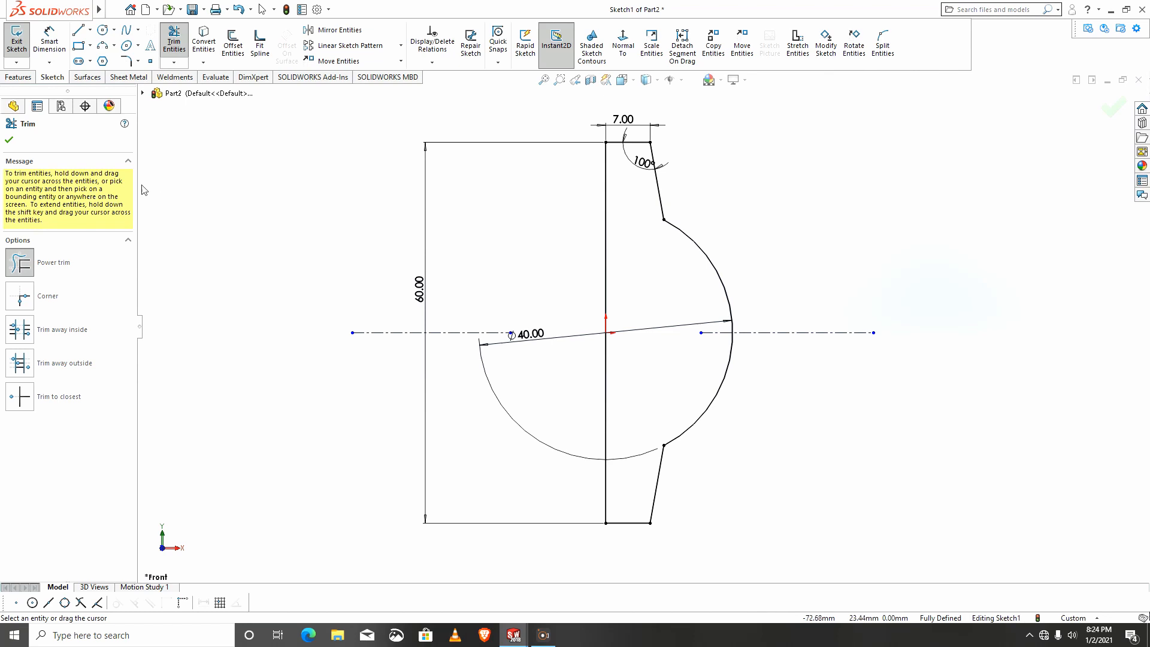
# Extrude the profile as a boss, blind 20 mm in both directions from the sketch plane
pyautogui.click(29, 78)
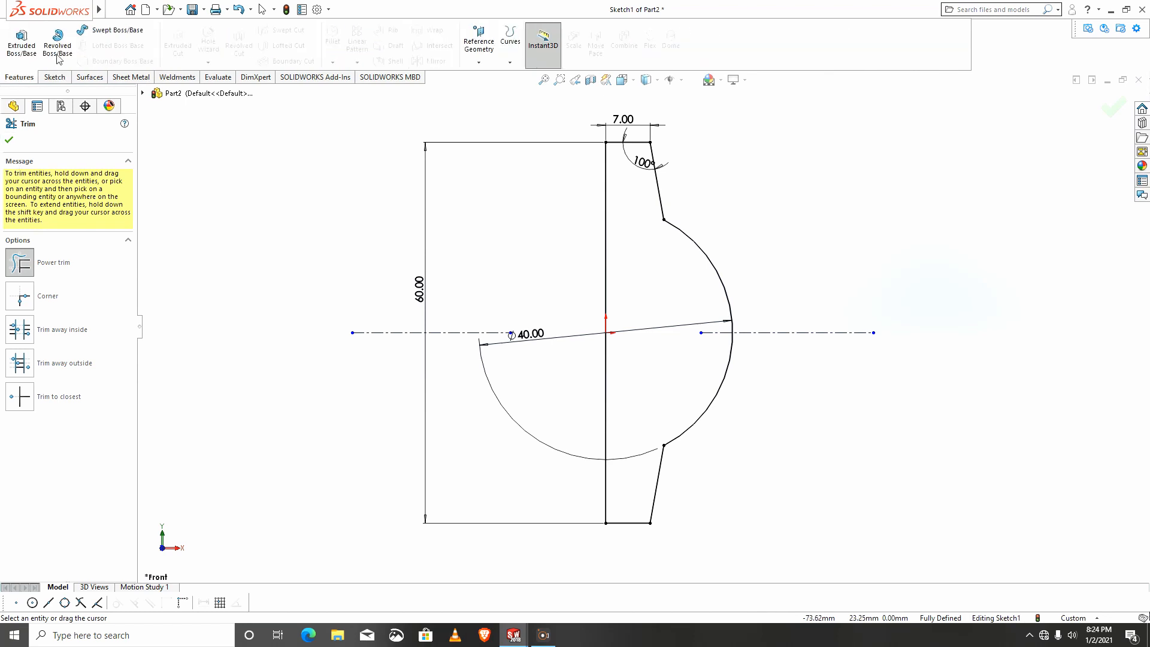
pyautogui.click(22, 42)
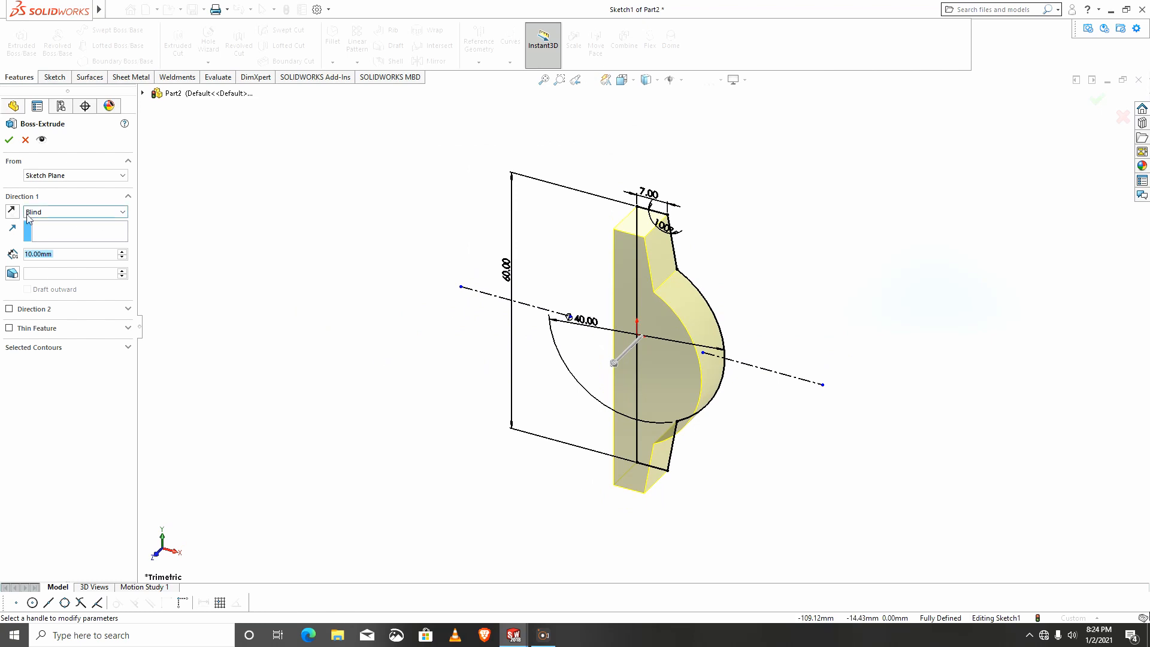
pyautogui.click(9, 309)
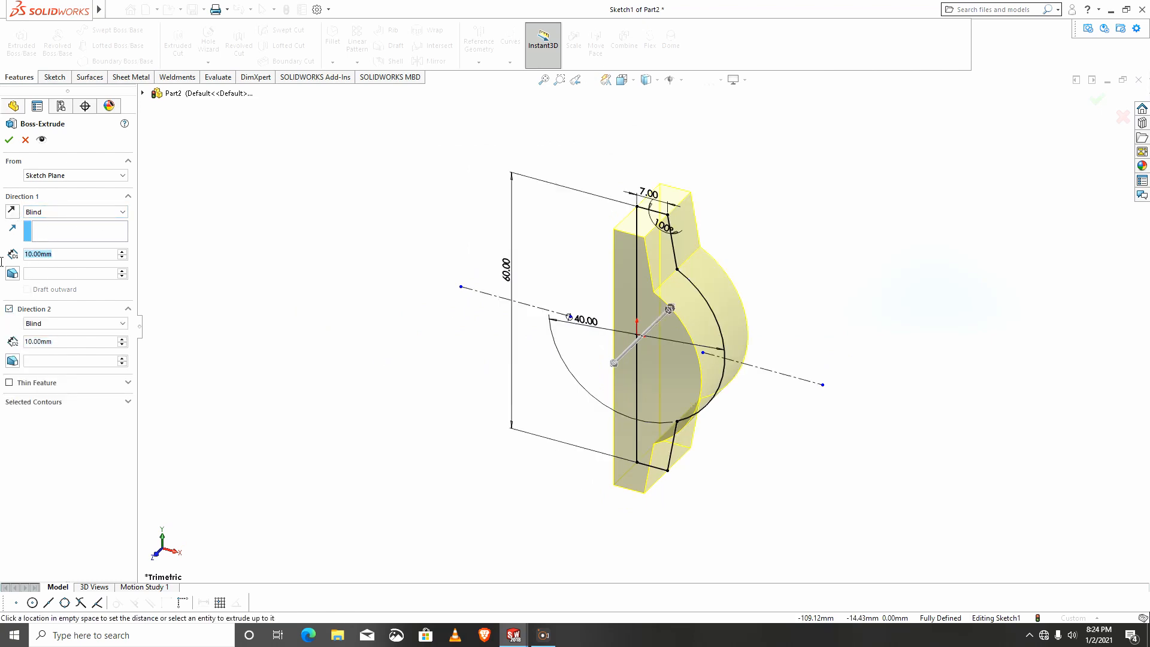
pyautogui.write('20')
pyautogui.press('Return')
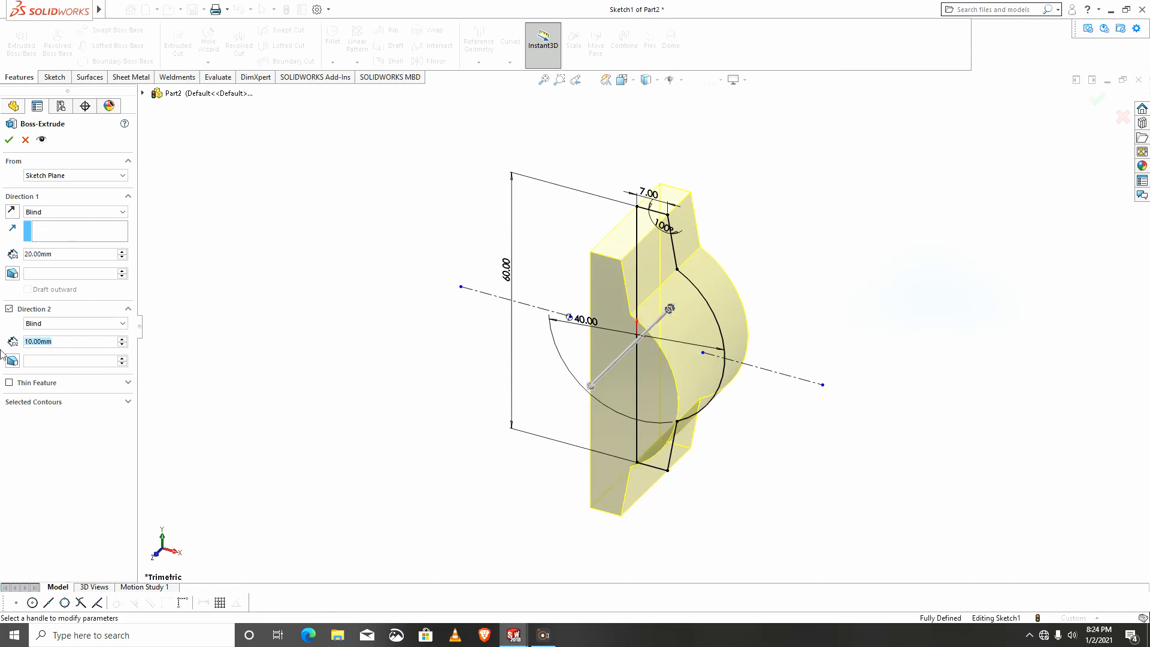
pyautogui.write('20')
pyautogui.press('Return')
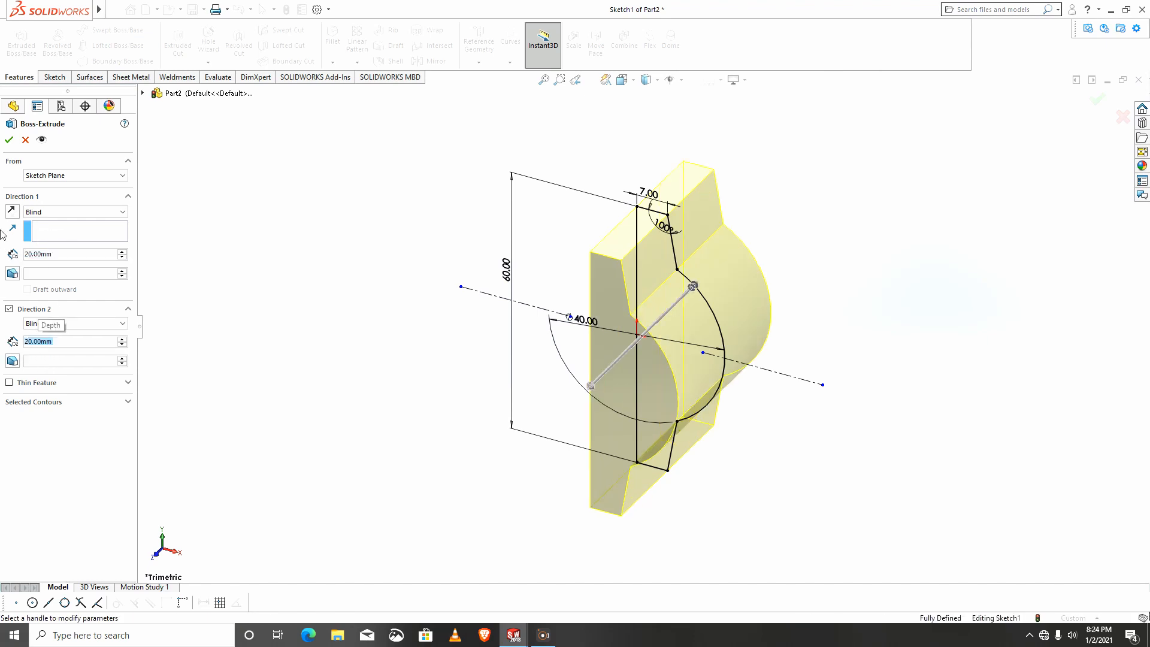
pyautogui.click(9, 139)
# On the extrusion's front end face, start a sketch viewed normal to it and draw a circle about 43 mm in diameter centred on the origin
pyautogui.moveTo(631, 387)
pyautogui.mouseDown(button='middle')
pyautogui.moveTo(665, 294)
pyautogui.moveTo(798, 274)
pyautogui.mouseUp(button='middle')
pyautogui.moveTo(706, 323); pyautogui.dragTo(674, 343, button='middle')
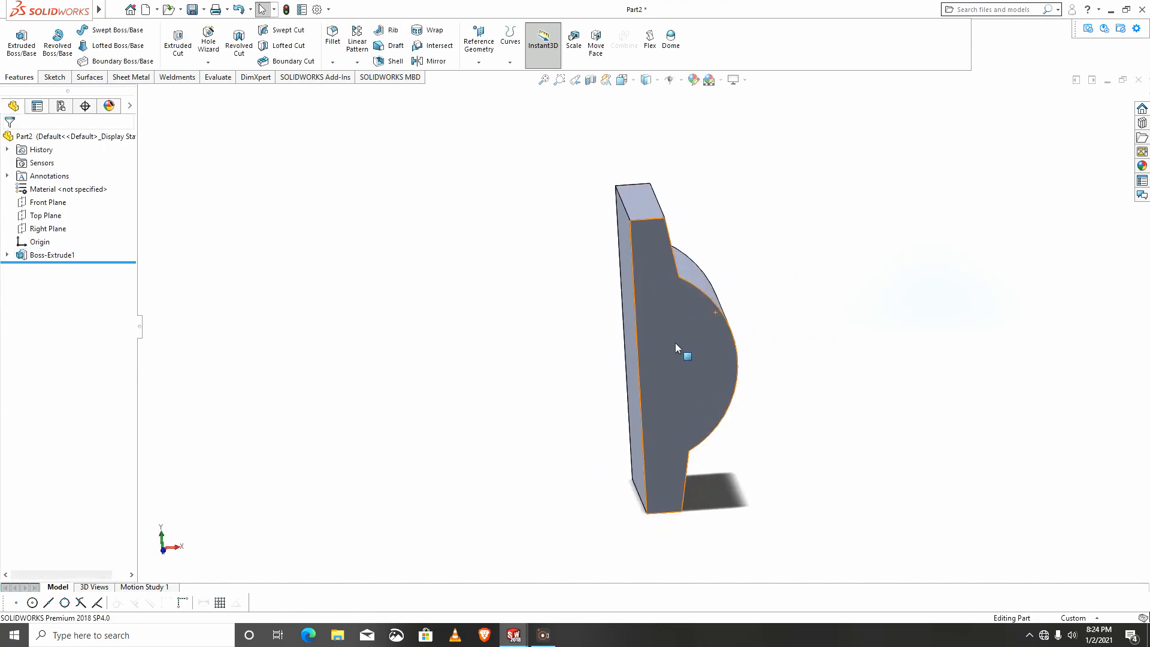
pyautogui.click(674, 343)
pyautogui.click(728, 306)
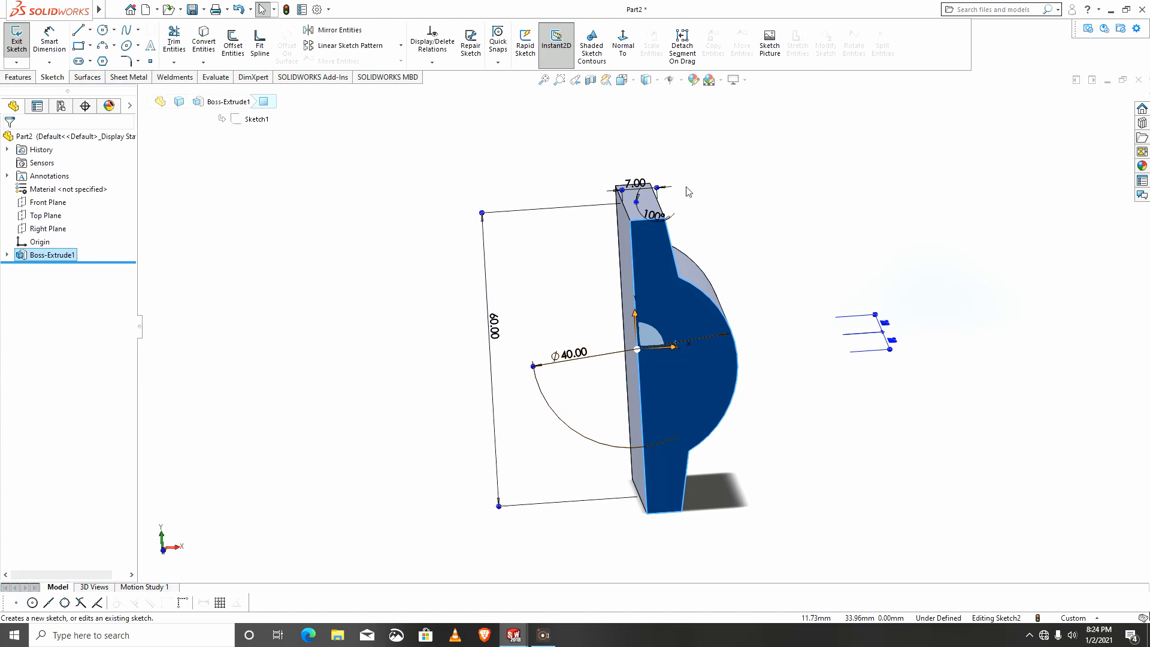
pyautogui.click(622, 41)
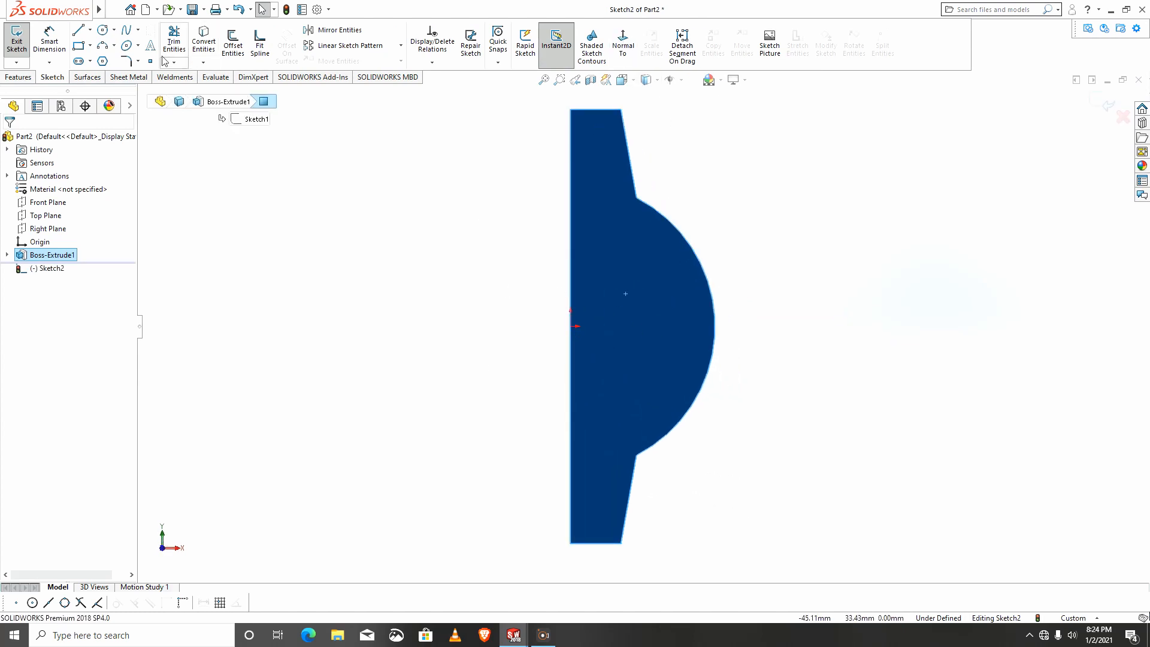
pyautogui.click(103, 31)
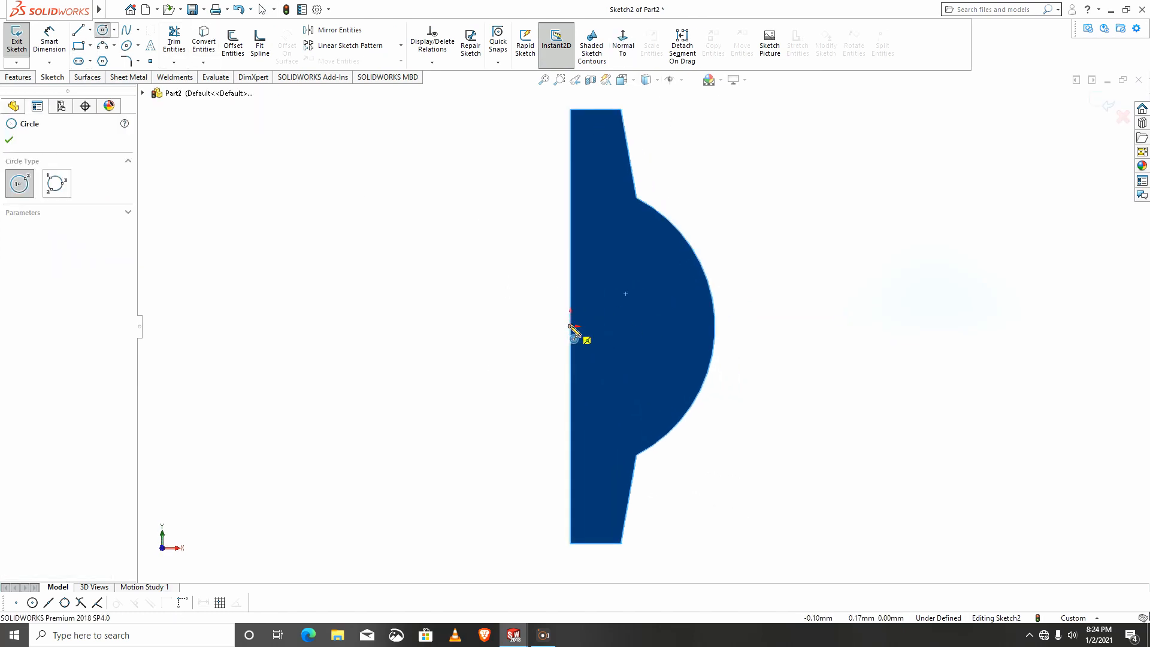
pyautogui.click(570, 326)
pyautogui.click(451, 233)
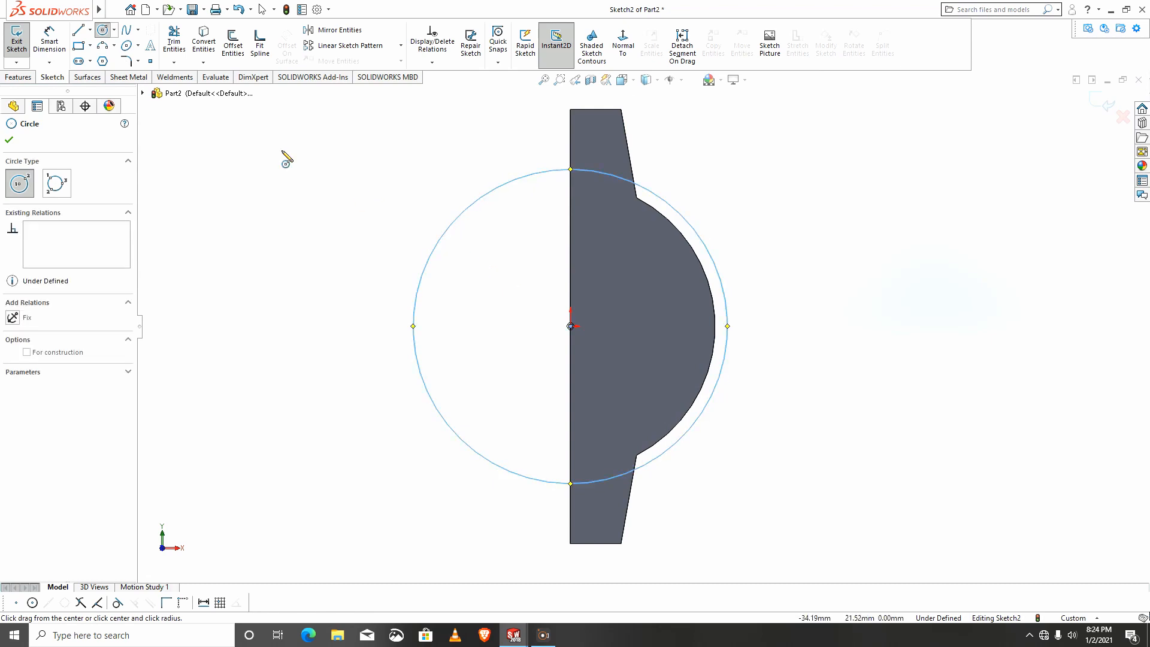
# Dimension the circle's diameter to 30 mm
pyautogui.click(64, 38)
pyautogui.click(485, 197)
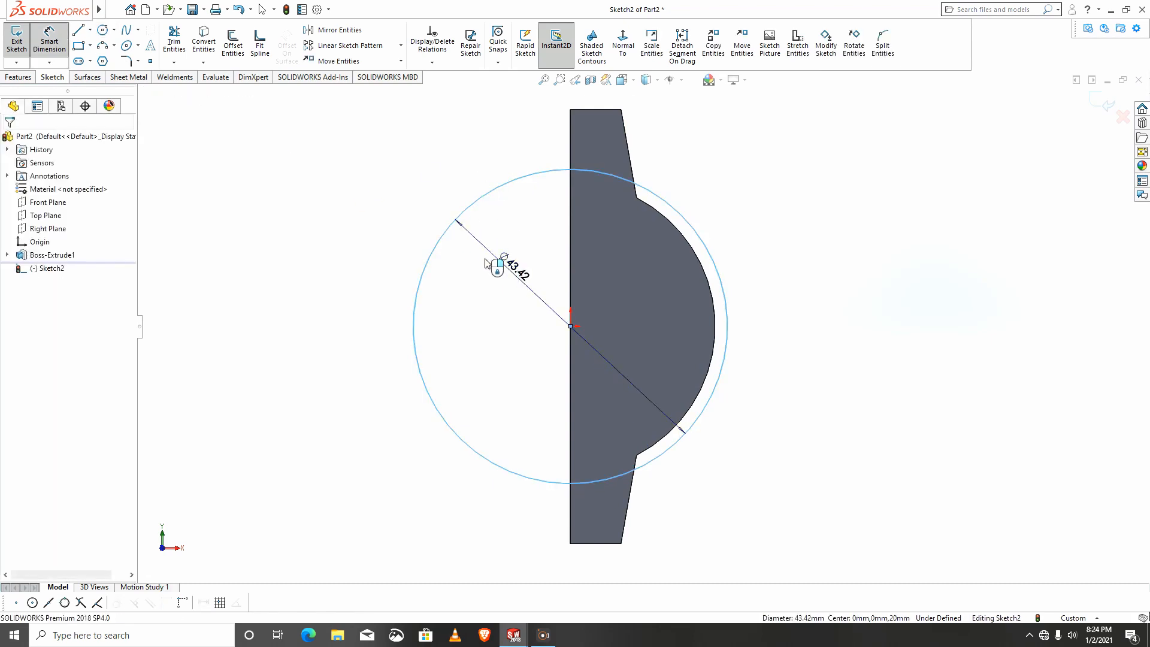
pyautogui.click(485, 263)
pyautogui.write('30')
pyautogui.press('Return')
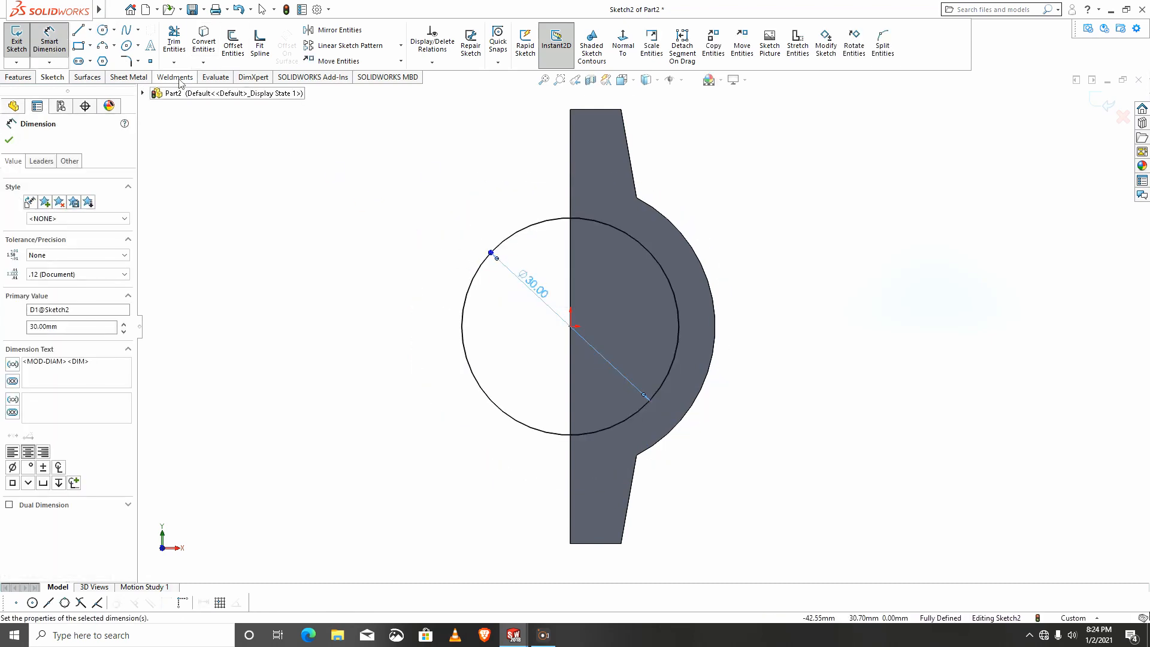
# Cut-extrude the 30 mm circle blind to a depth of 50 mm through the body
pyautogui.click(18, 76)
pyautogui.click(178, 42)
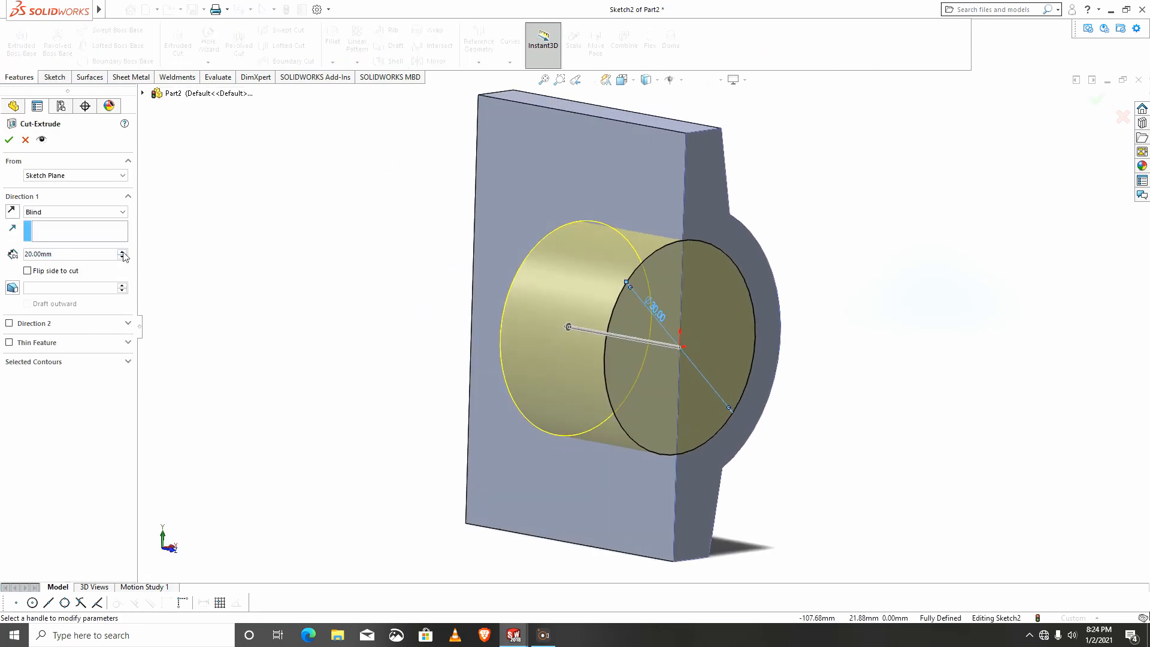
pyautogui.click(122, 252)
pyautogui.click(122, 252)
pyautogui.click(122, 252)
pyautogui.click(9, 140)
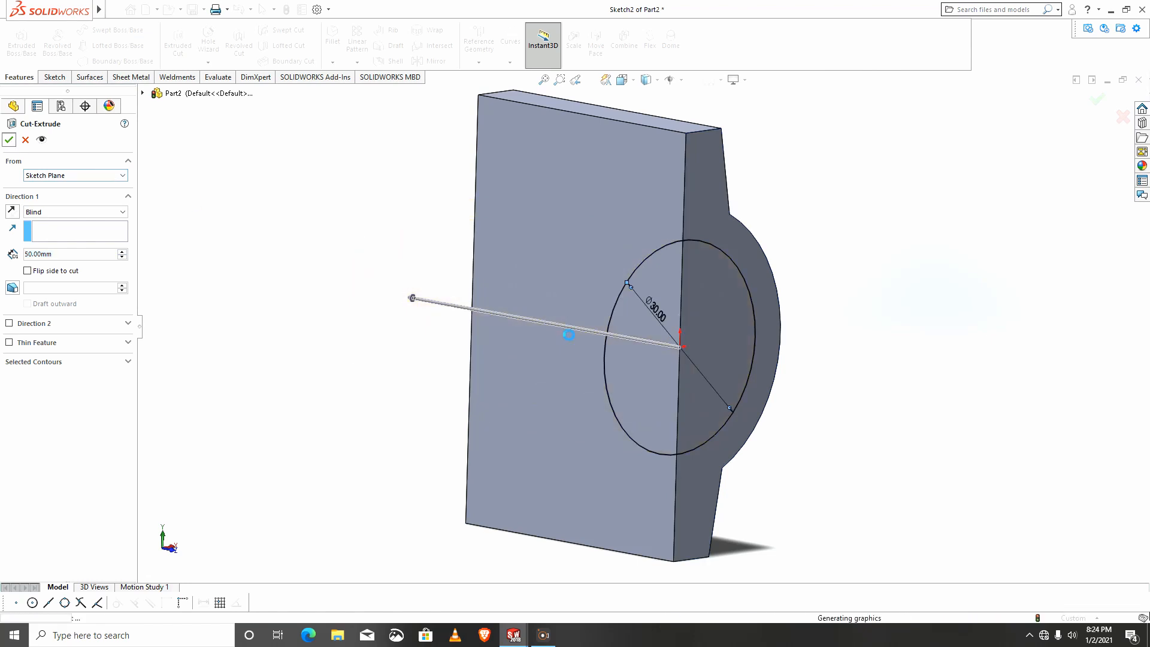
pyautogui.click(395, 359)
# On the upper flat mating face, sketch a downward-bulging three-point arc of about 14 mm radius with both ends on the upper edge
pyautogui.moveTo(487, 378); pyautogui.dragTo(733, 220, button='middle')
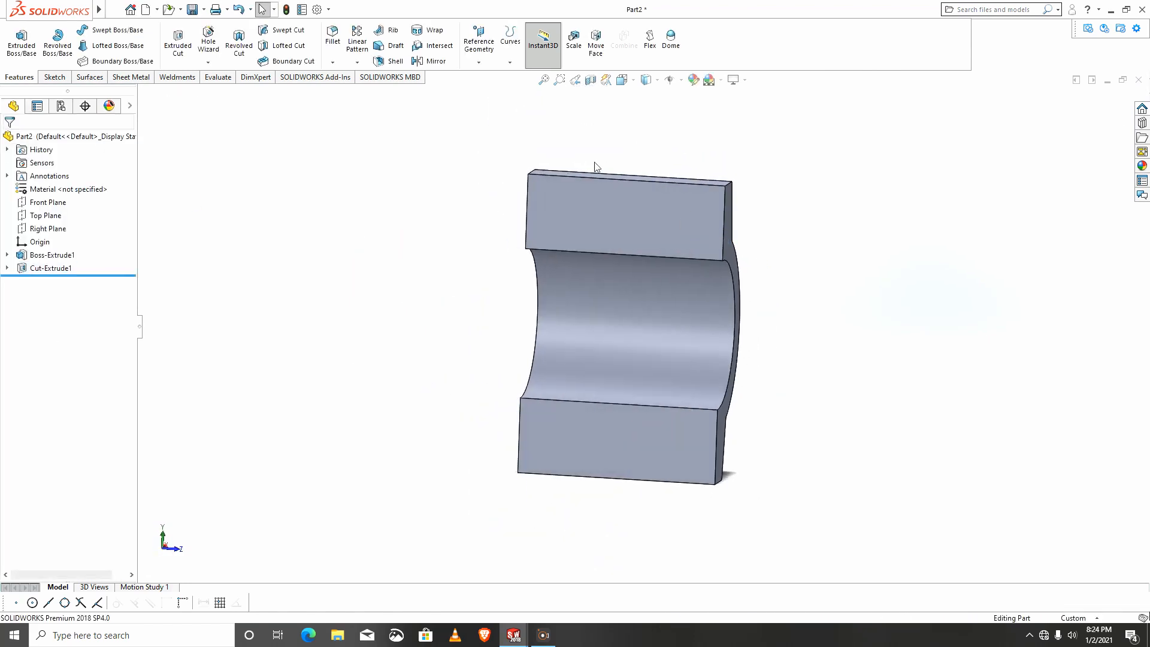
pyautogui.click(658, 214)
pyautogui.click(713, 178)
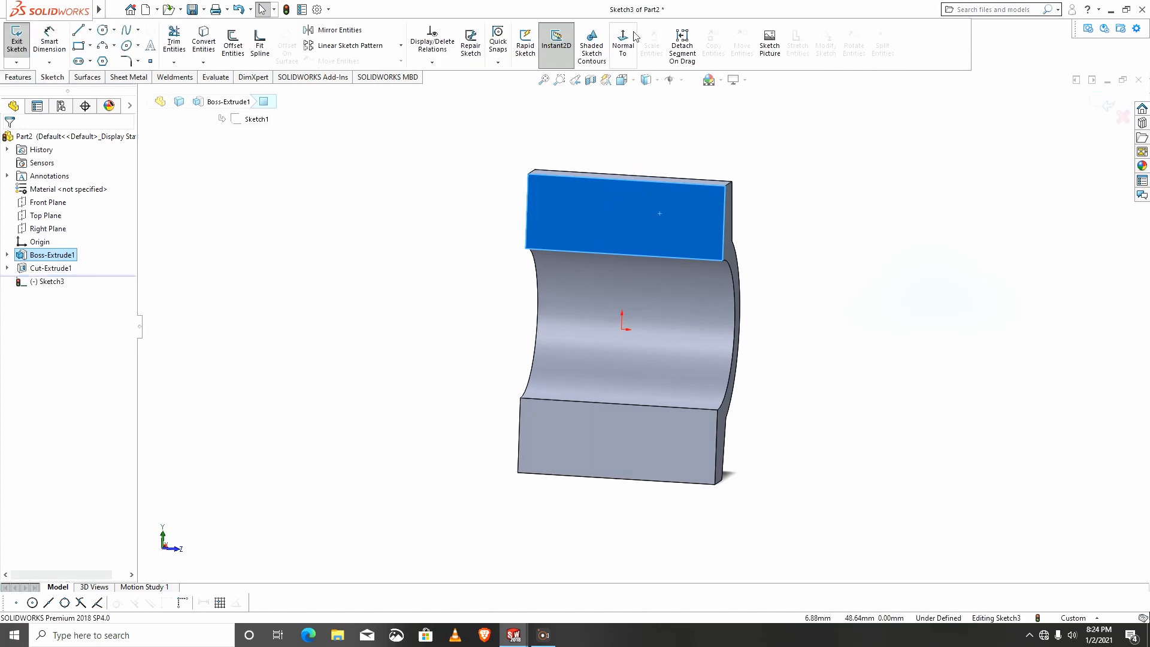
pyautogui.click(102, 45)
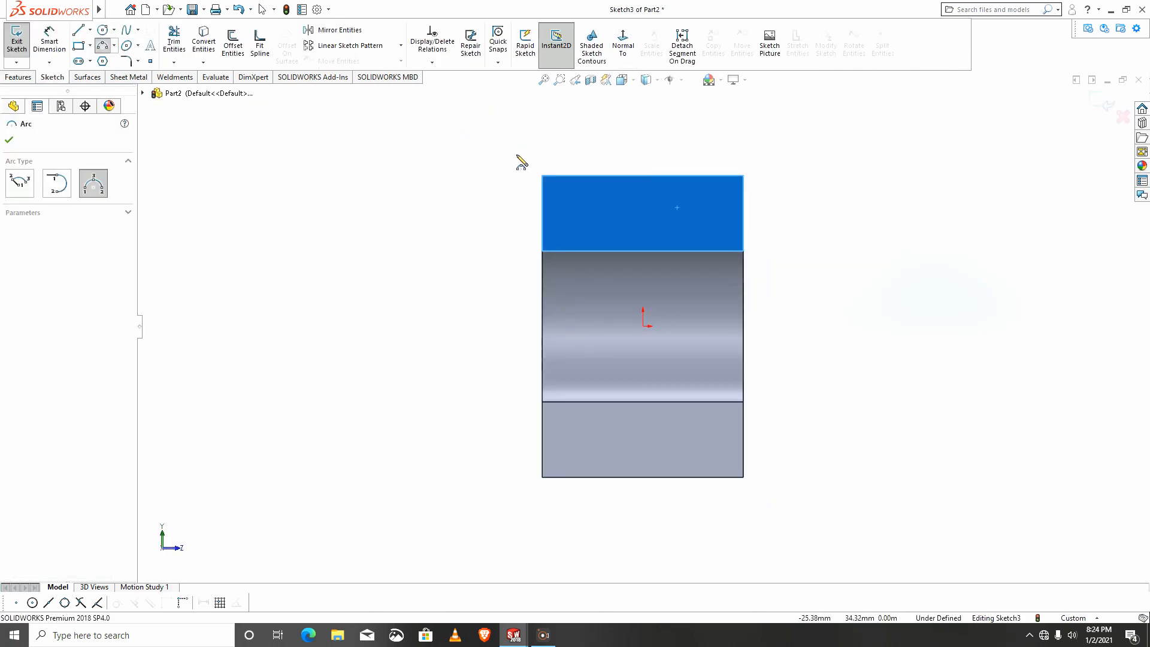
pyautogui.click(578, 176)
pyautogui.click(706, 176)
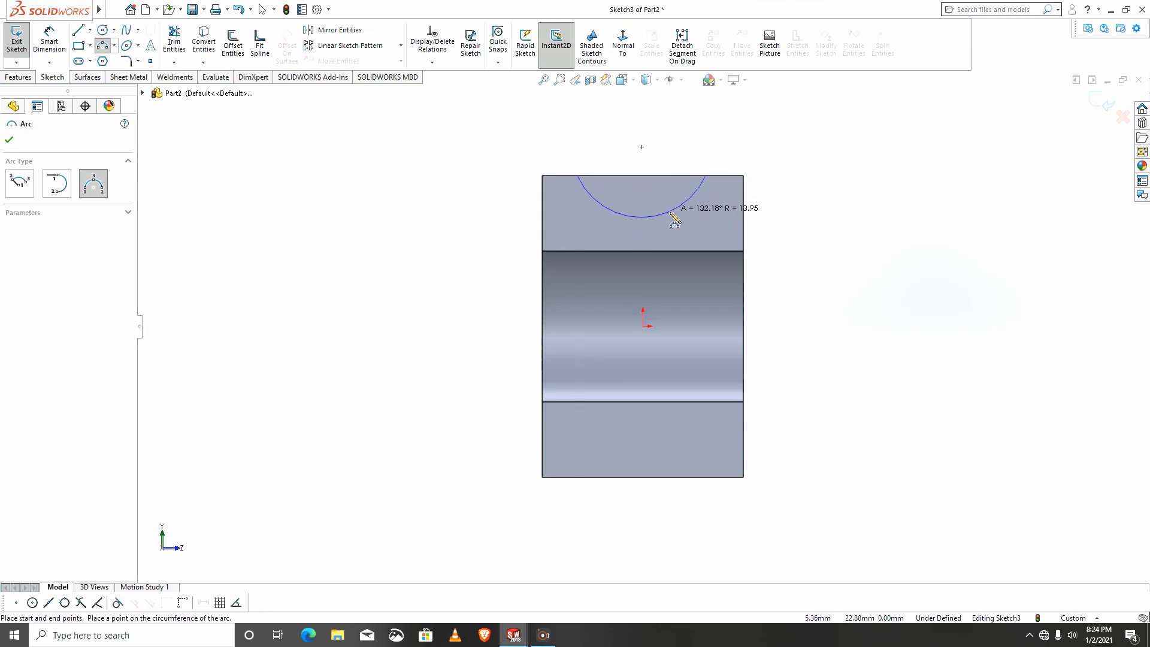
pyautogui.click(642, 217)
# Dimension the arc's left endpoint 10 mm from the face's left vertical edge
pyautogui.scroll(-4, 666, 180)
pyautogui.click(49, 42)
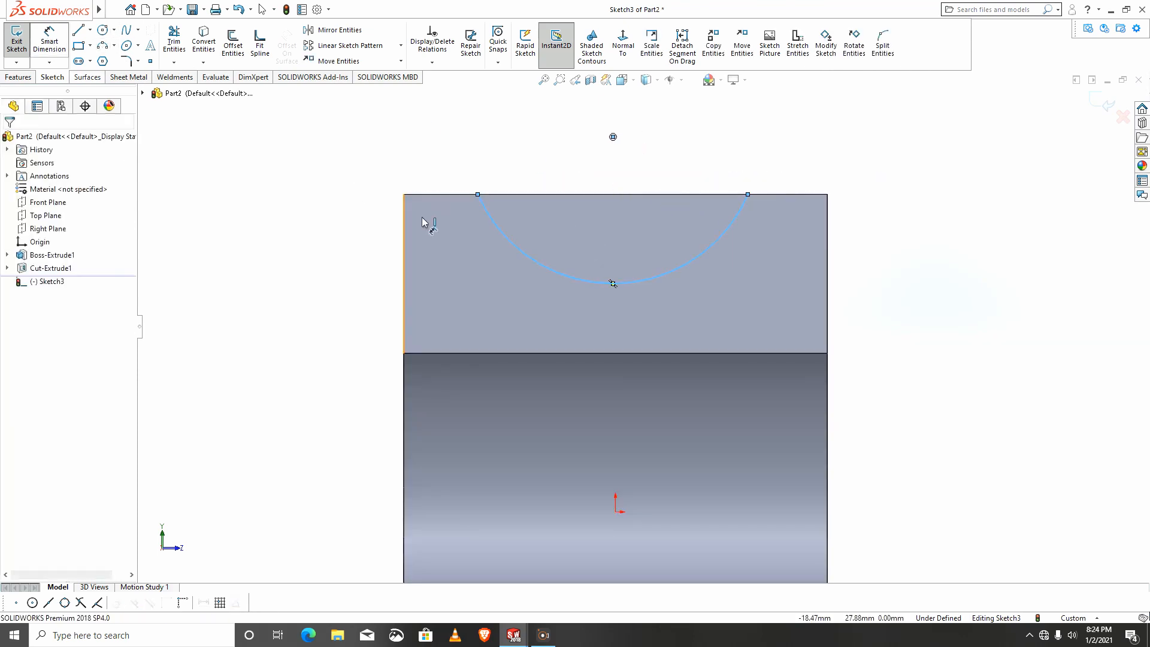
pyautogui.click(478, 195)
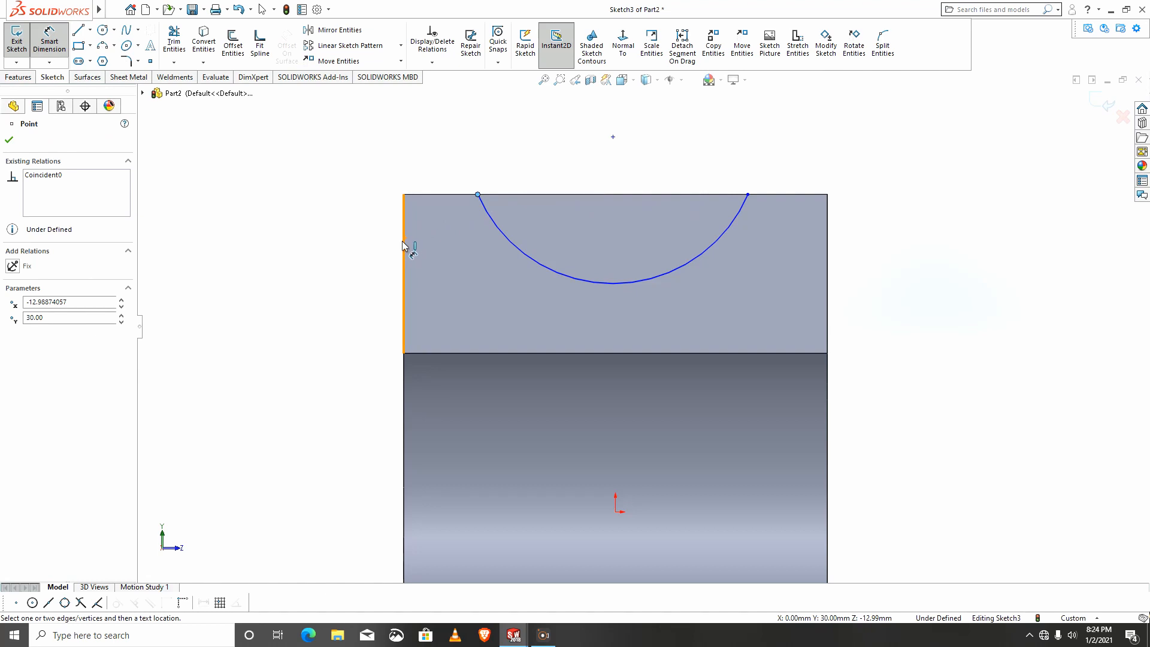
pyautogui.click(403, 242)
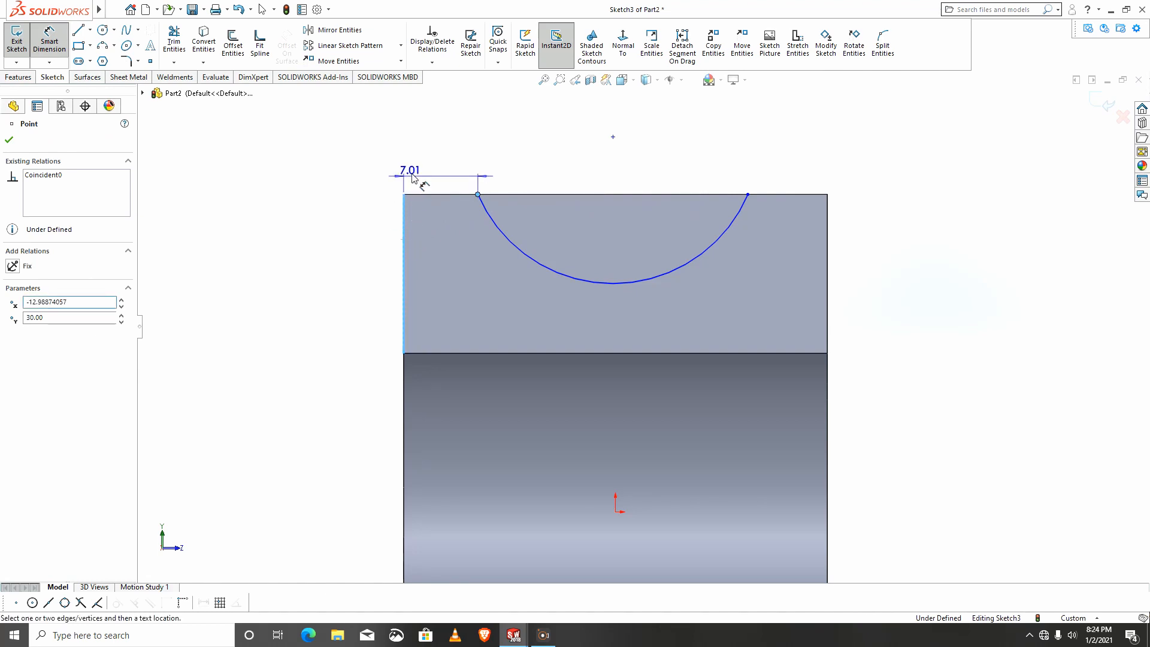
pyautogui.click(413, 153)
pyautogui.write('10')
pyautogui.press('Return')
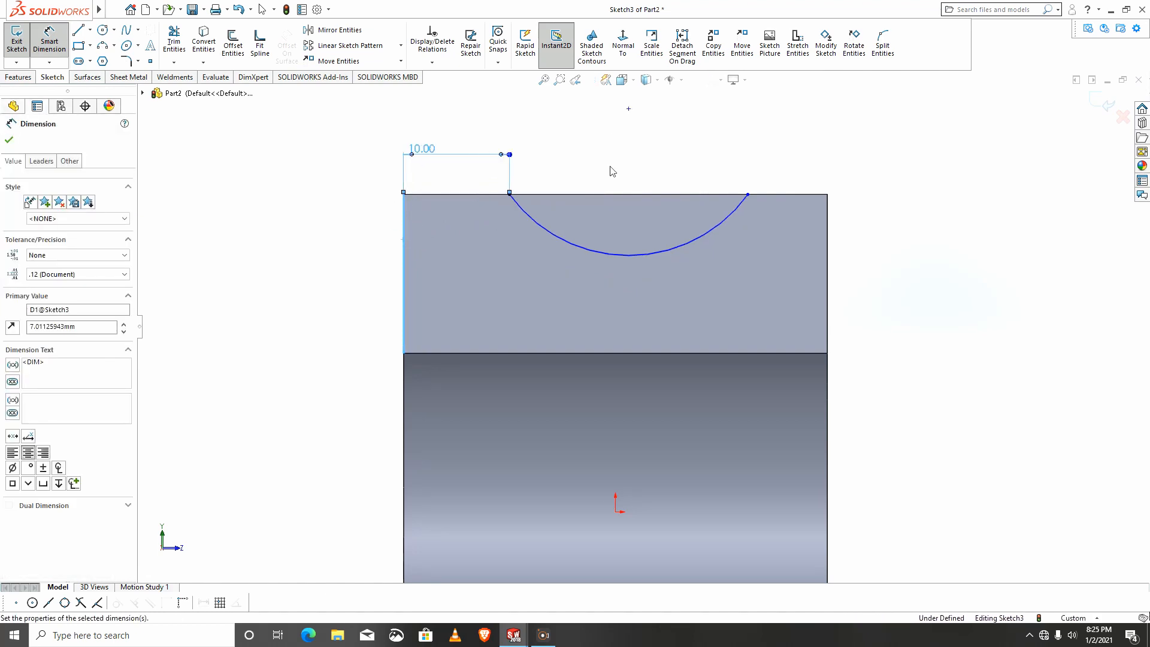
# Dimension the arc's right endpoint 10 mm from the face's right vertical edge
pyautogui.click(747, 195)
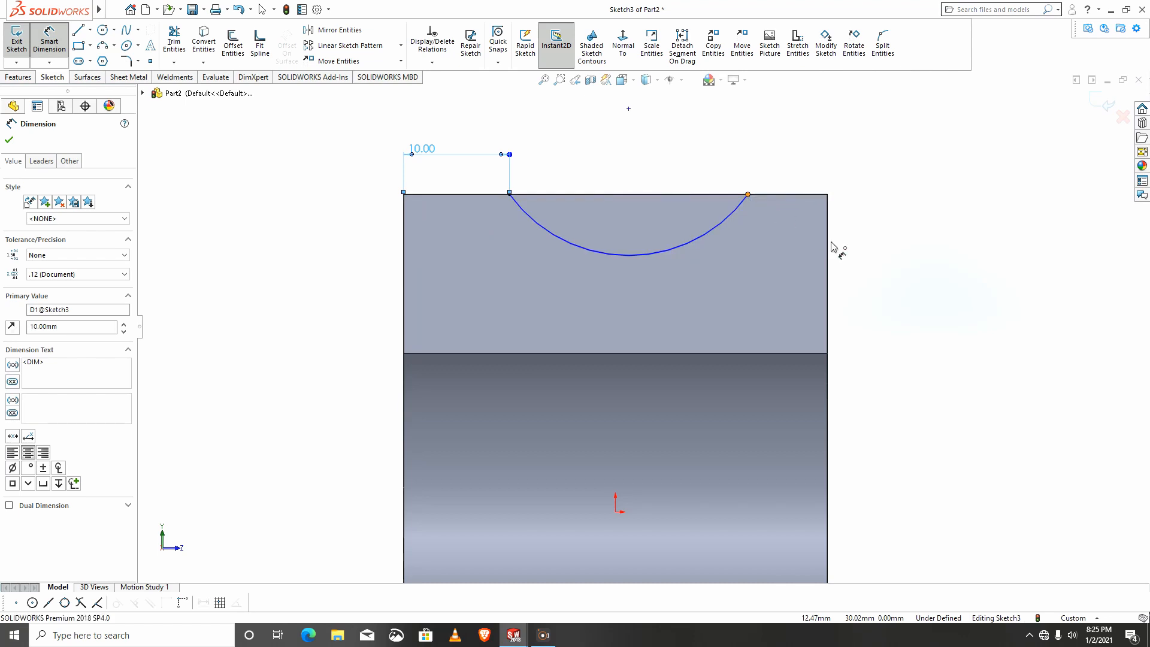
pyautogui.click(827, 249)
pyautogui.click(781, 151)
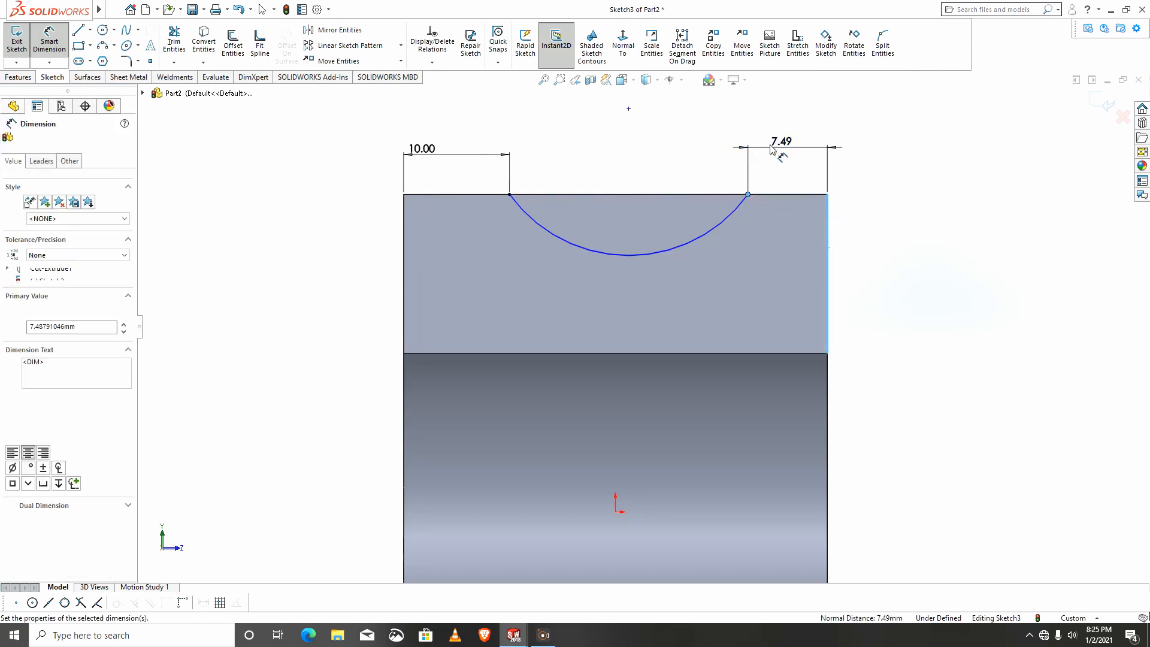
pyautogui.write('10')
pyautogui.press('Return')
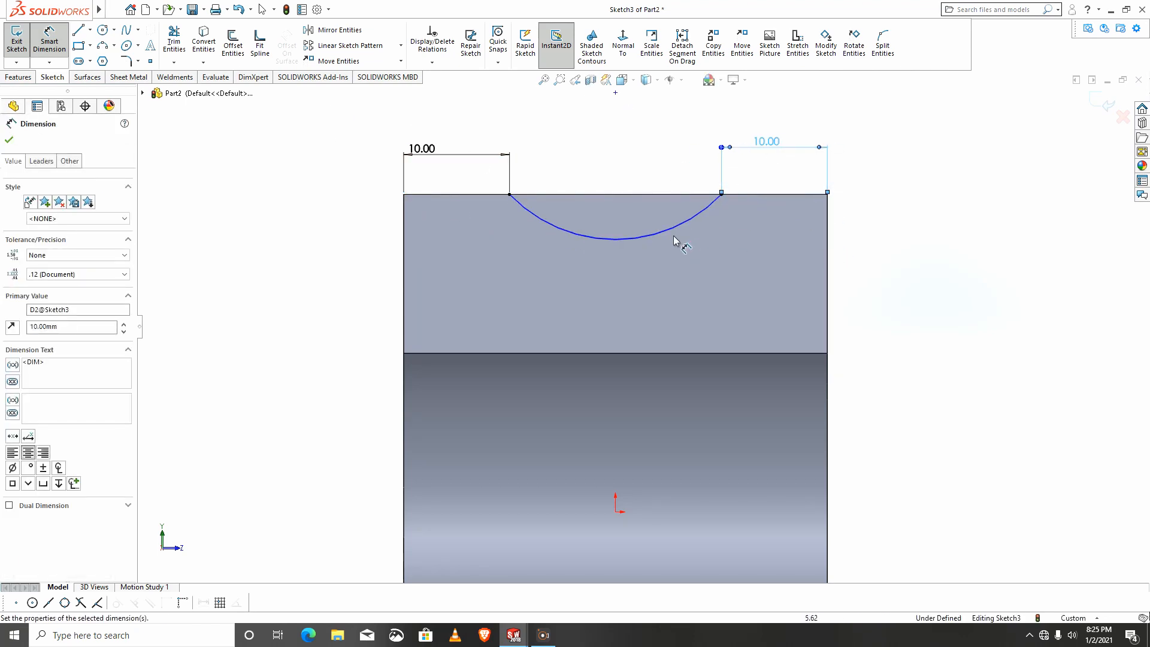
# Dimension the arc's radius to 12 mm
pyautogui.click(658, 234)
pyautogui.click(630, 160)
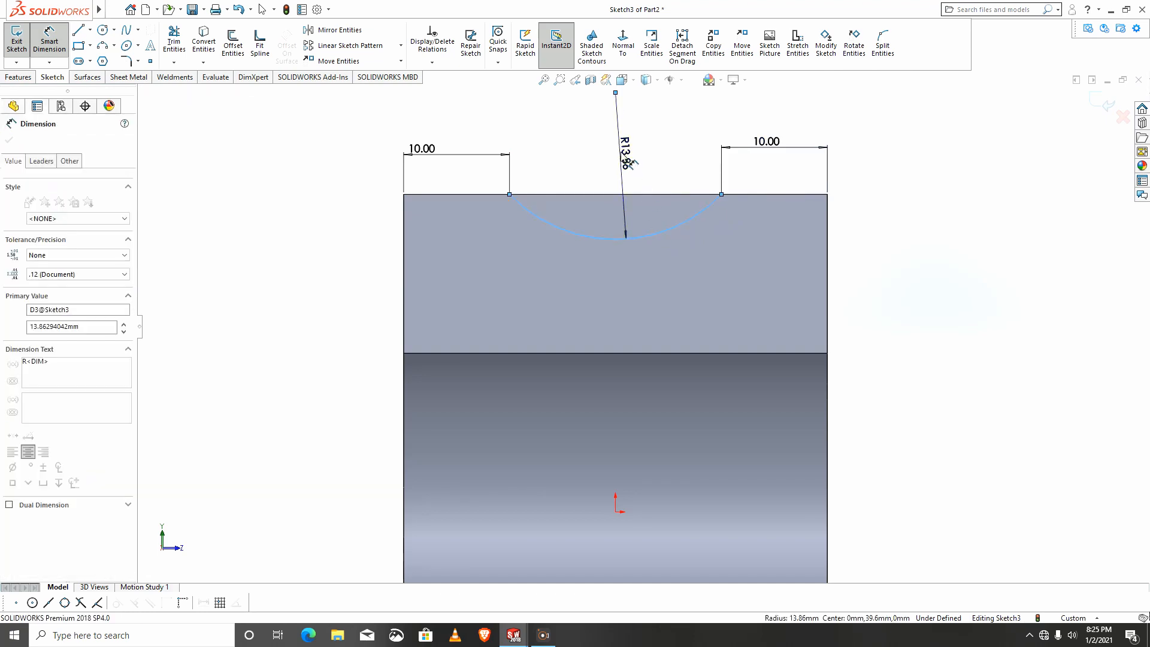
pyautogui.write('12')
pyautogui.press('Return')
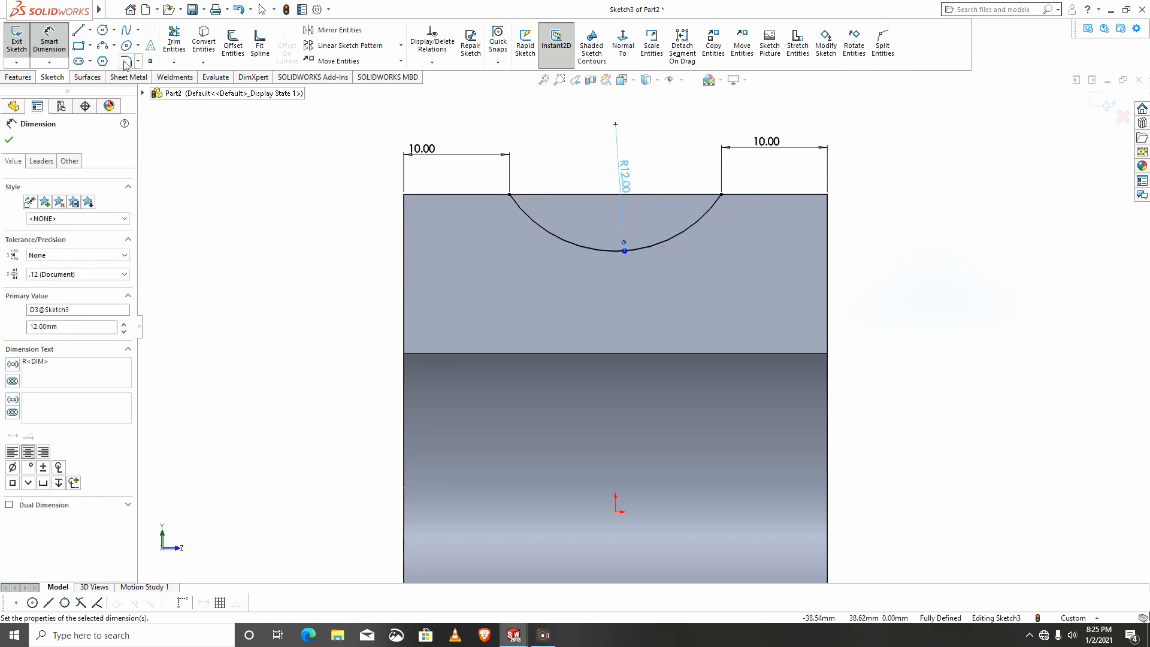
# Close the arc profile with a straight line between its two endpoints along the upper edge
pyautogui.click(82, 33)
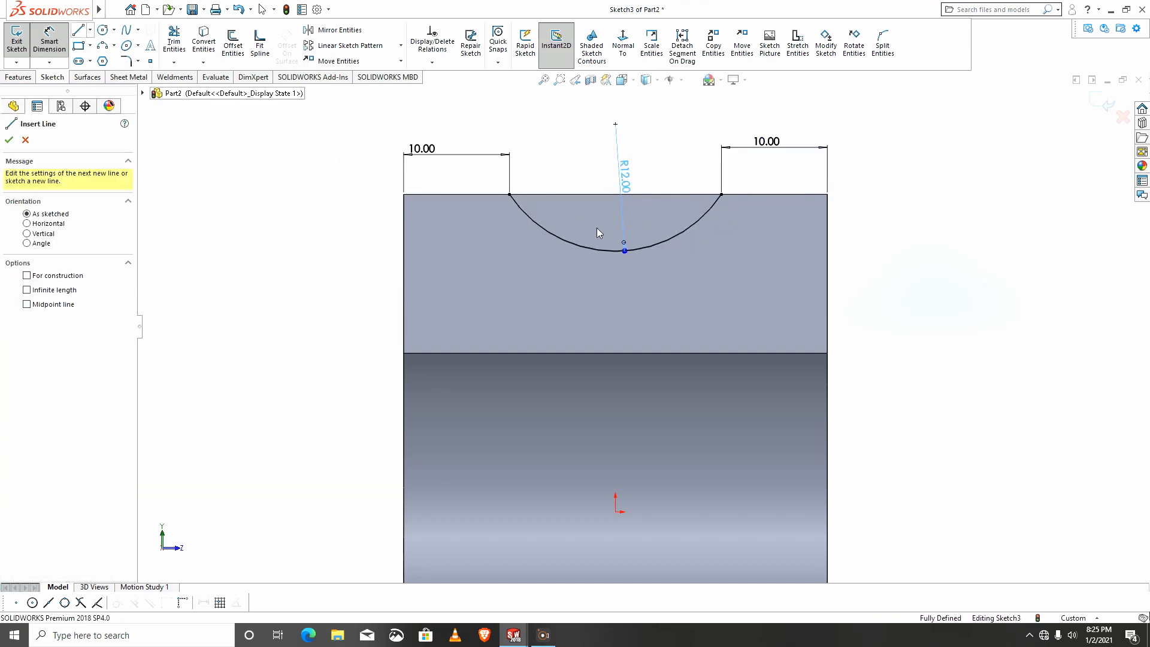
pyautogui.click(509, 194)
pyautogui.click(721, 194)
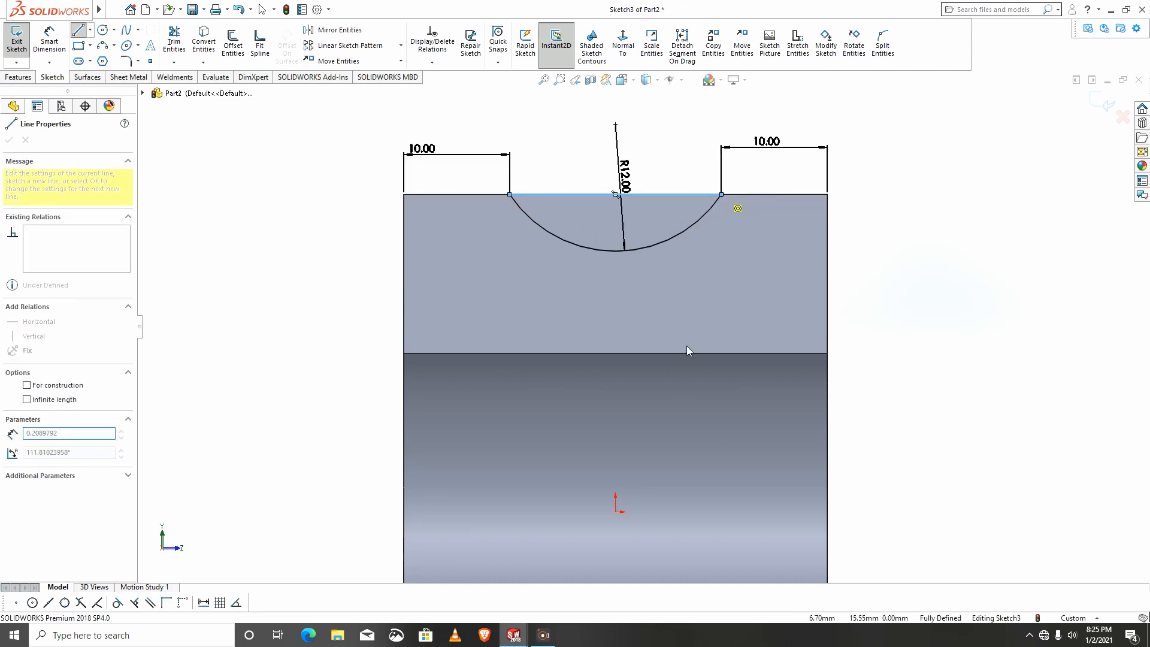
# Draw a horizontal centerline level with the origin, extending past both sides of the body
pyautogui.scroll(3, 685, 349)
pyautogui.scroll(1, 643, 327)
pyautogui.click(89, 29)
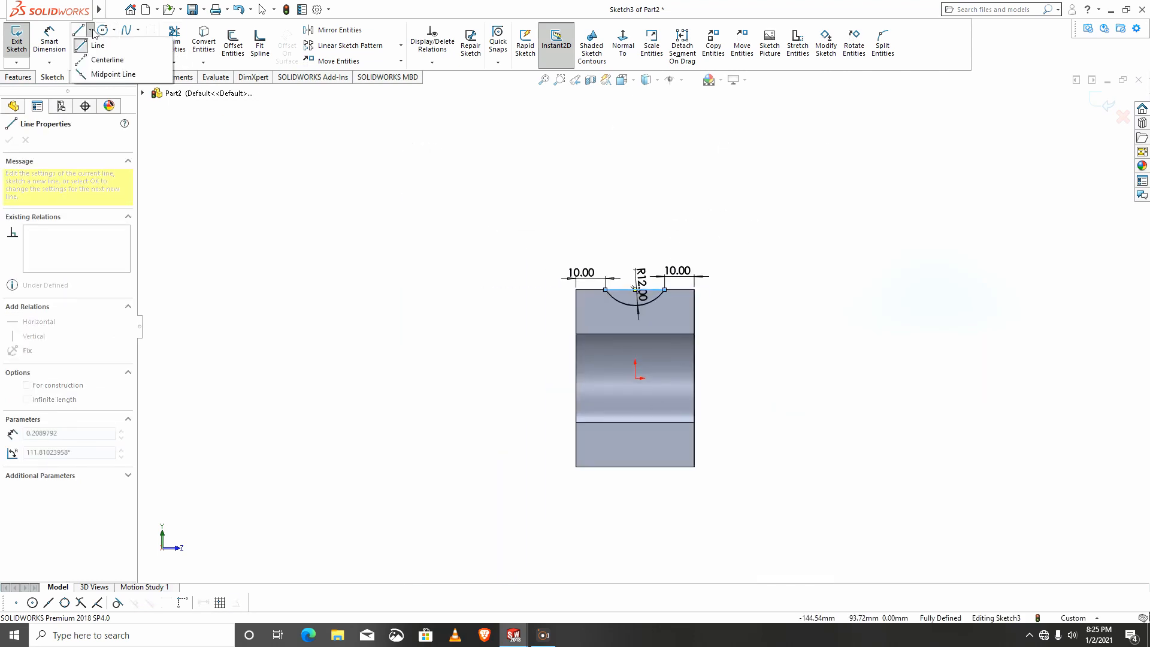
pyautogui.click(108, 61)
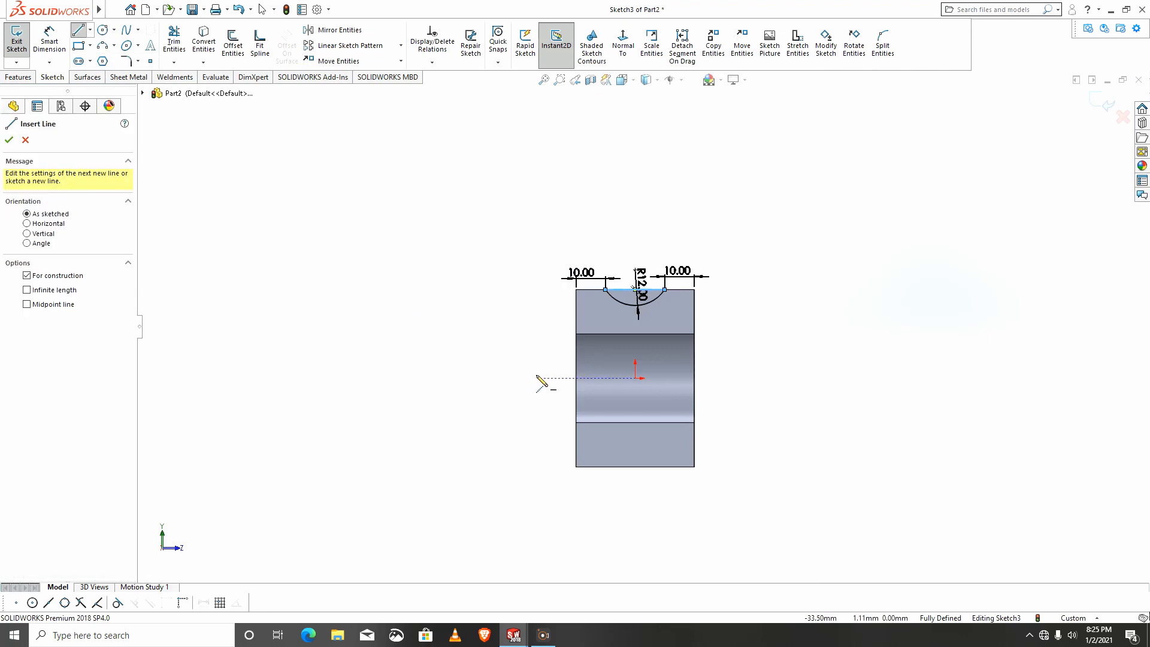
pyautogui.click(536, 378)
pyautogui.click(742, 378)
pyautogui.press('Escape')
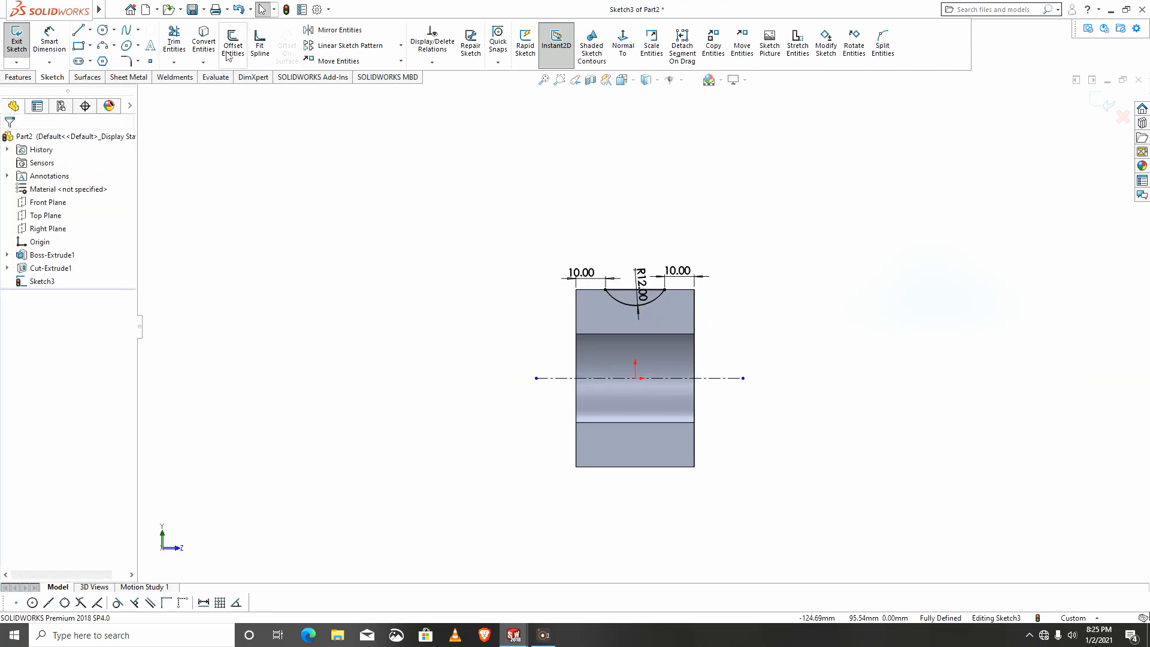
# Mirror the arc and its closing line about the horizontal centerline onto the lower mating face
pyautogui.click(332, 29)
pyautogui.moveTo(441, 226); pyautogui.dragTo(826, 334)
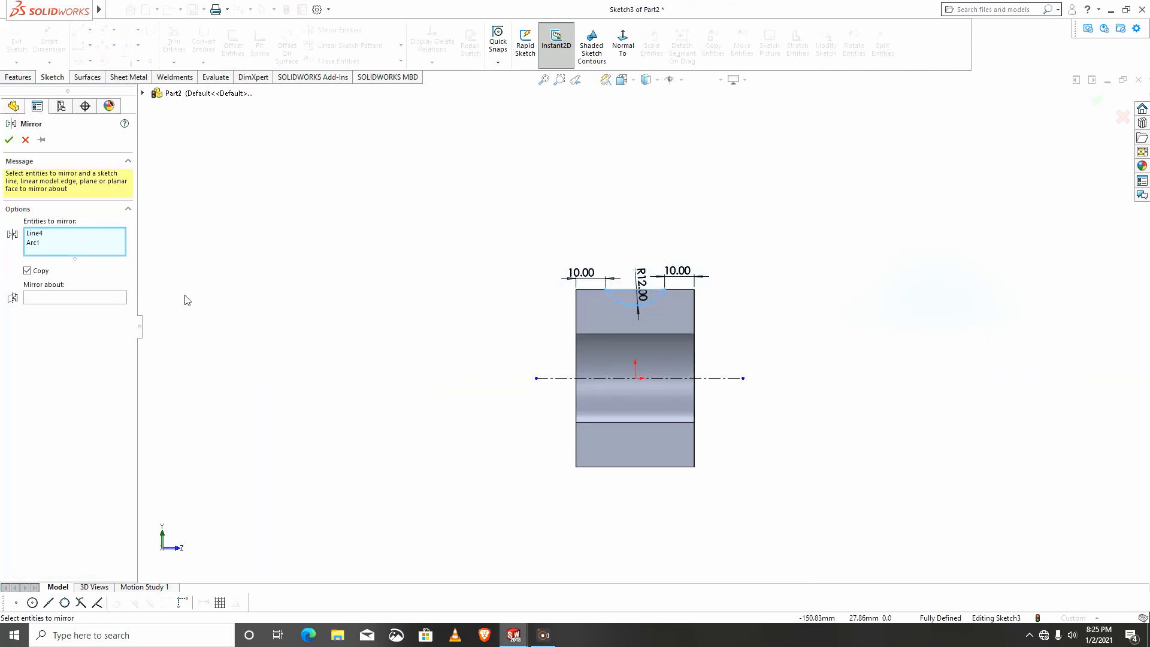
pyautogui.click(107, 297)
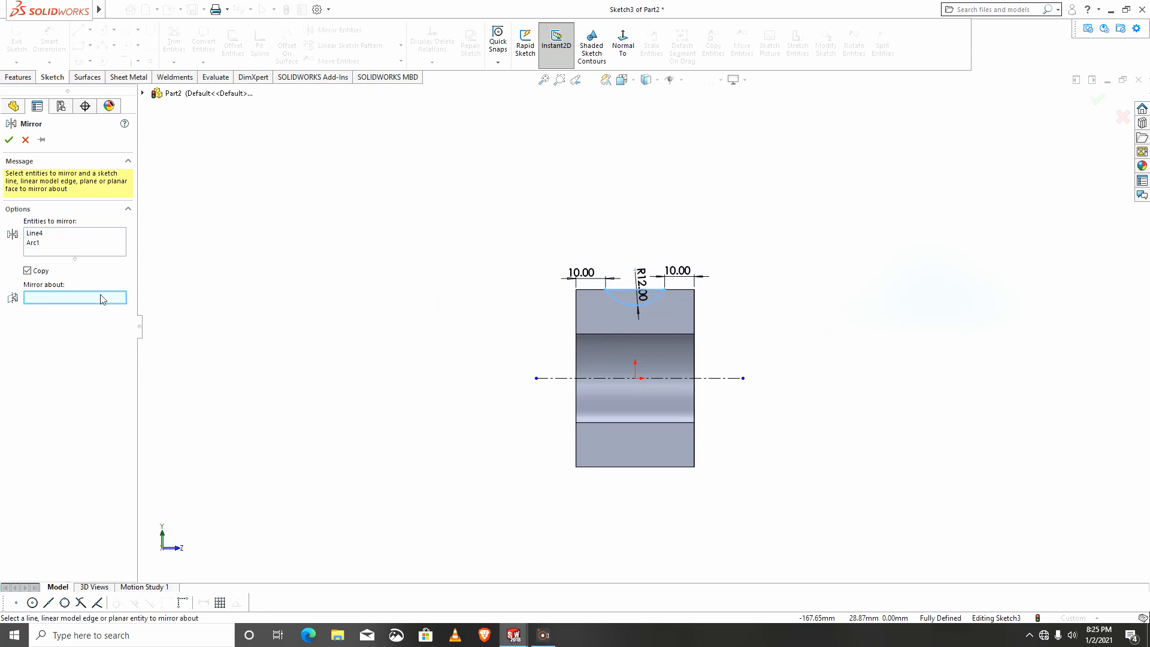
pyautogui.click(665, 379)
pyautogui.click(9, 141)
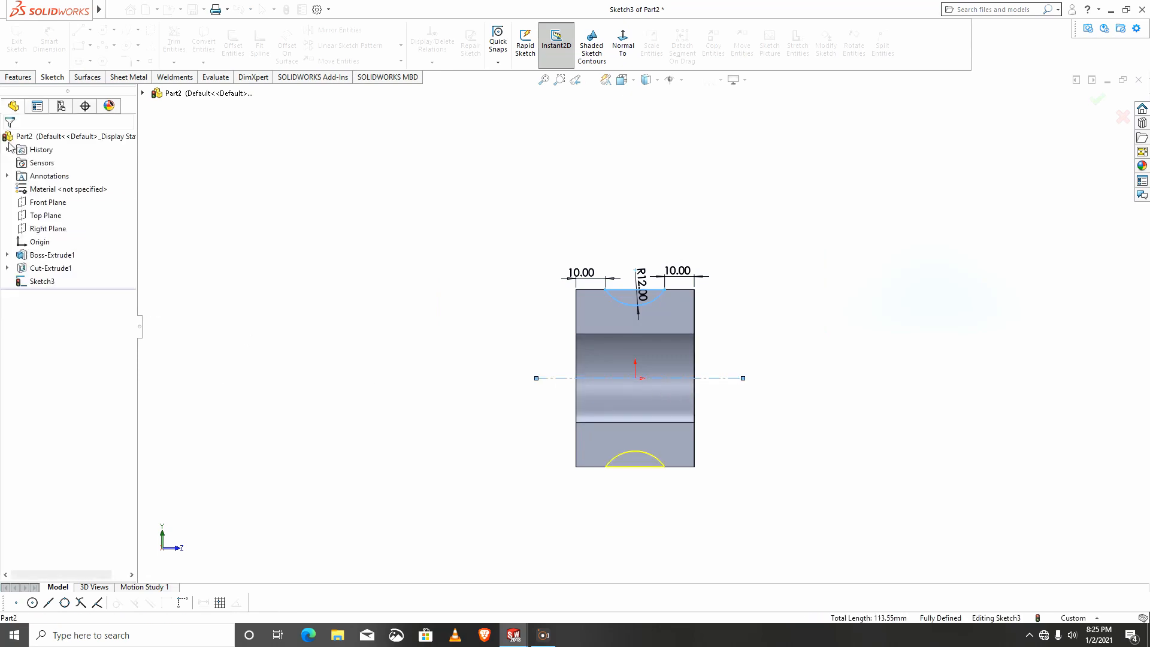
# Cut-extrude both arc profiles blind to a depth of 50 mm through the tabs
pyautogui.scroll(-2, 669, 355)
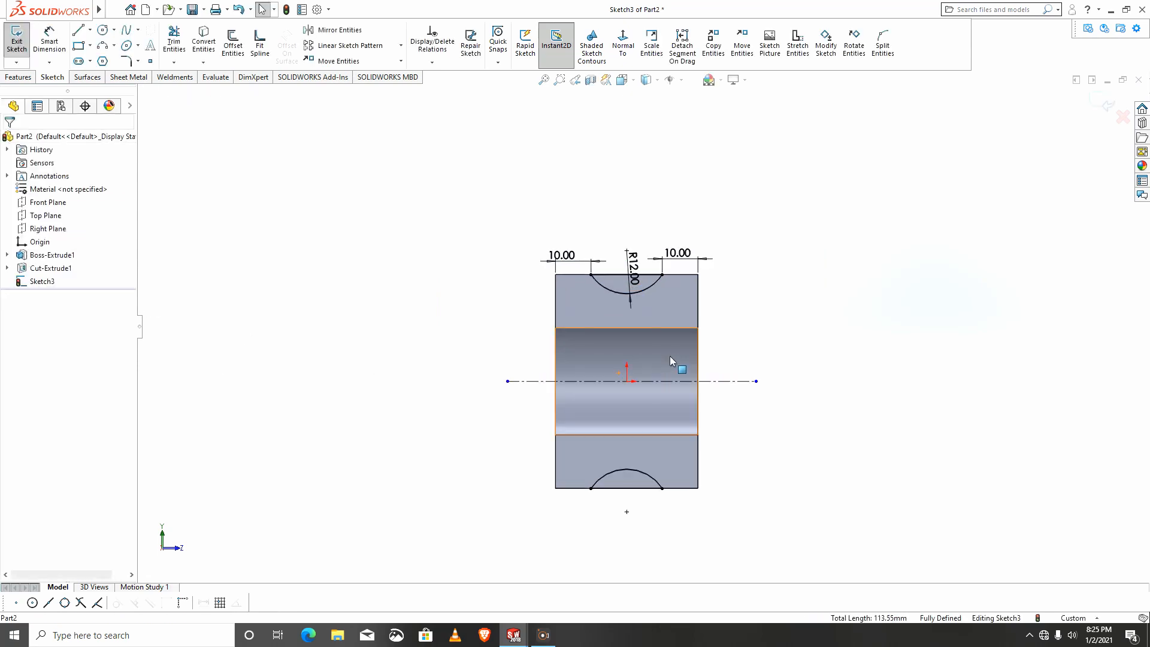
pyautogui.click(18, 77)
pyautogui.click(180, 45)
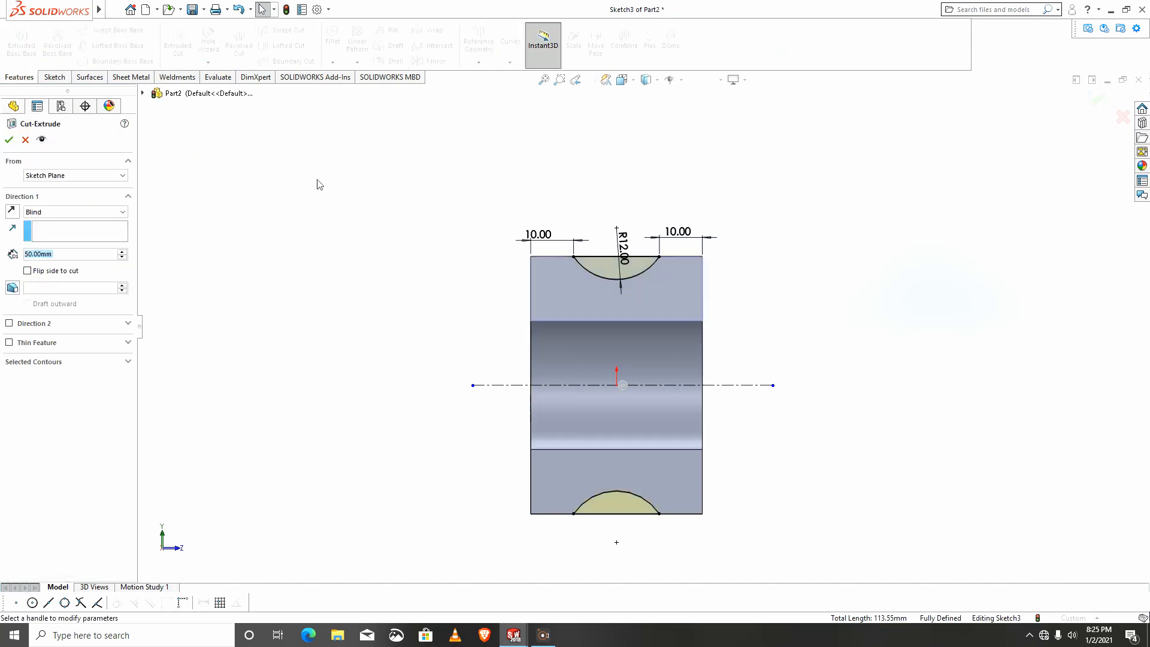
pyautogui.click(7, 141)
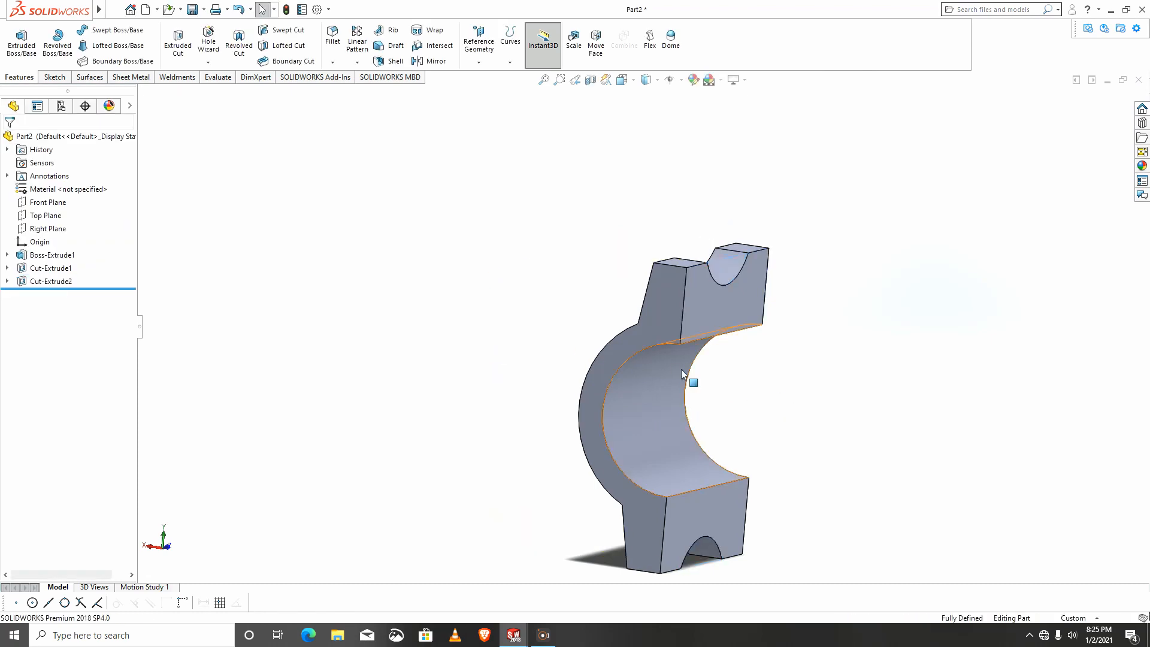
# Fillet the two edges where the outer cylindrical surface meets the upper and lower tabs with a 10 mm radius
pyautogui.moveTo(681, 373); pyautogui.dragTo(730, 421, button='middle')
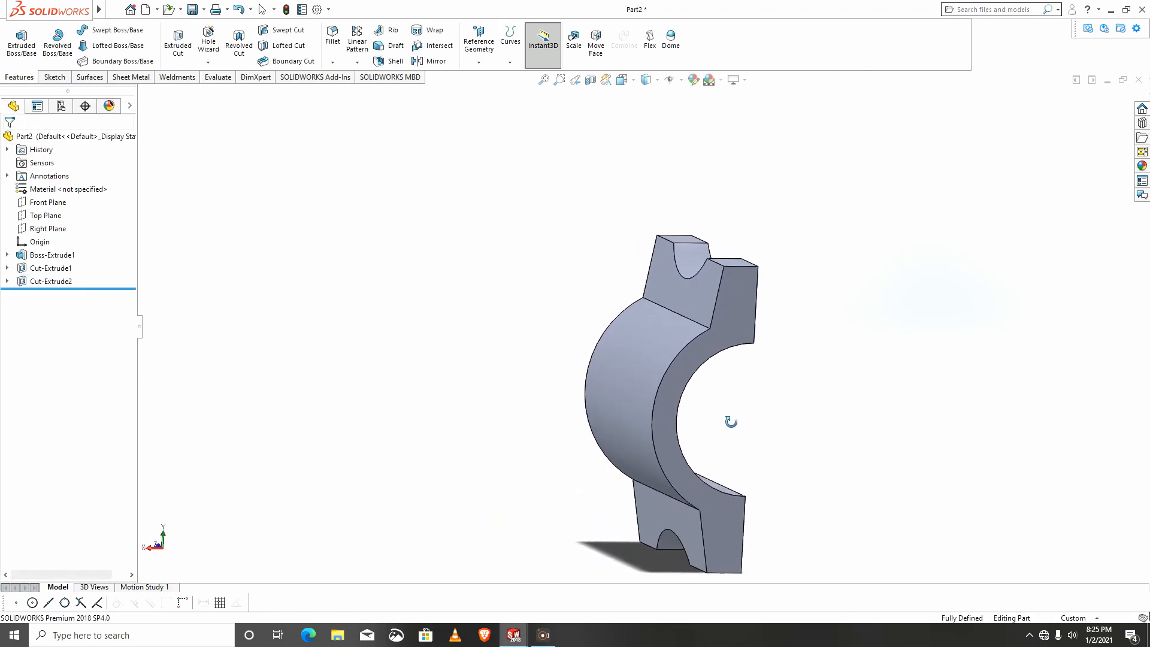
pyautogui.scroll(-3, 698, 347)
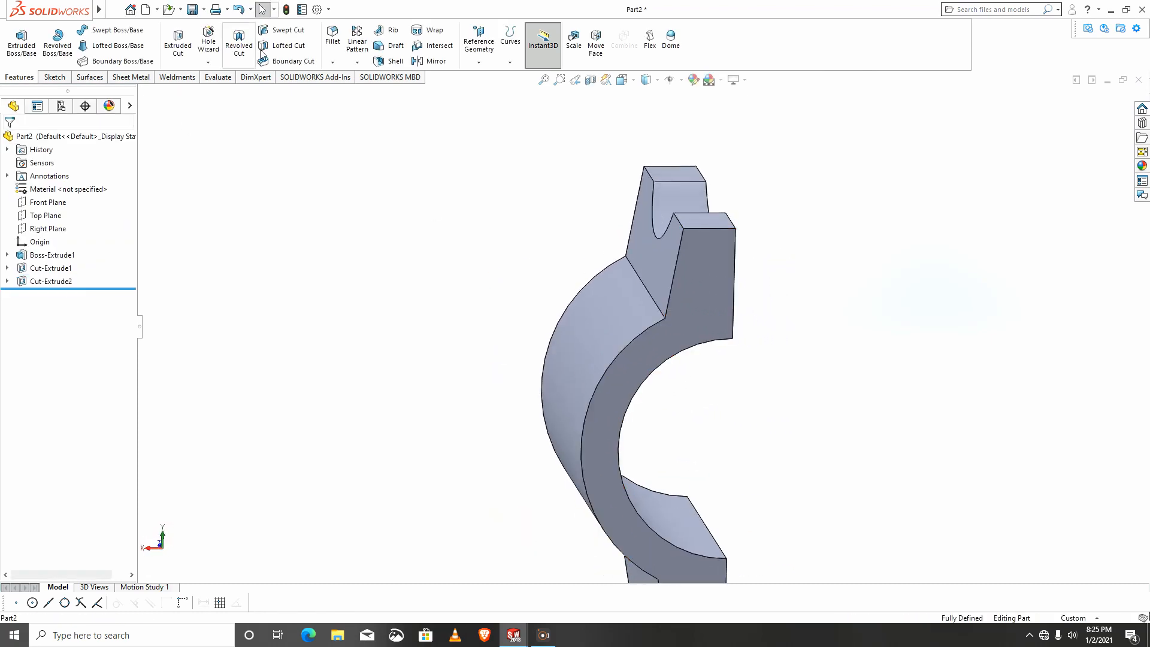
pyautogui.click(330, 37)
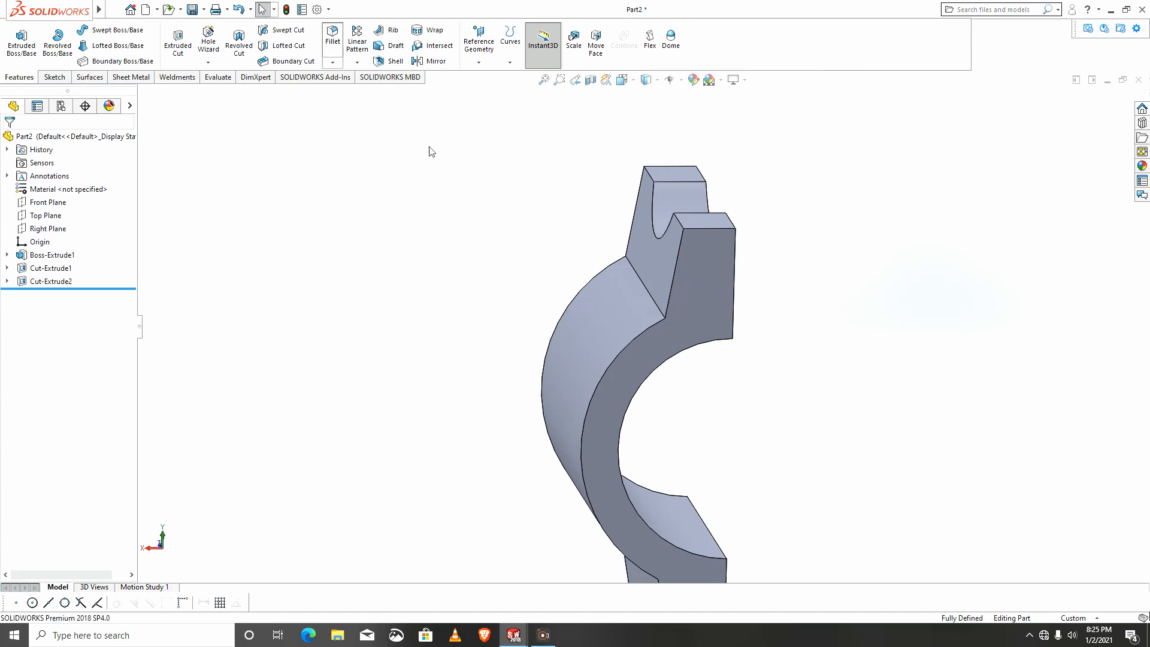
pyautogui.click(649, 295)
pyautogui.moveTo(659, 299); pyautogui.dragTo(659, 448, button='middle')
pyautogui.moveTo(651, 471); pyautogui.dragTo(638, 464, button='middle')
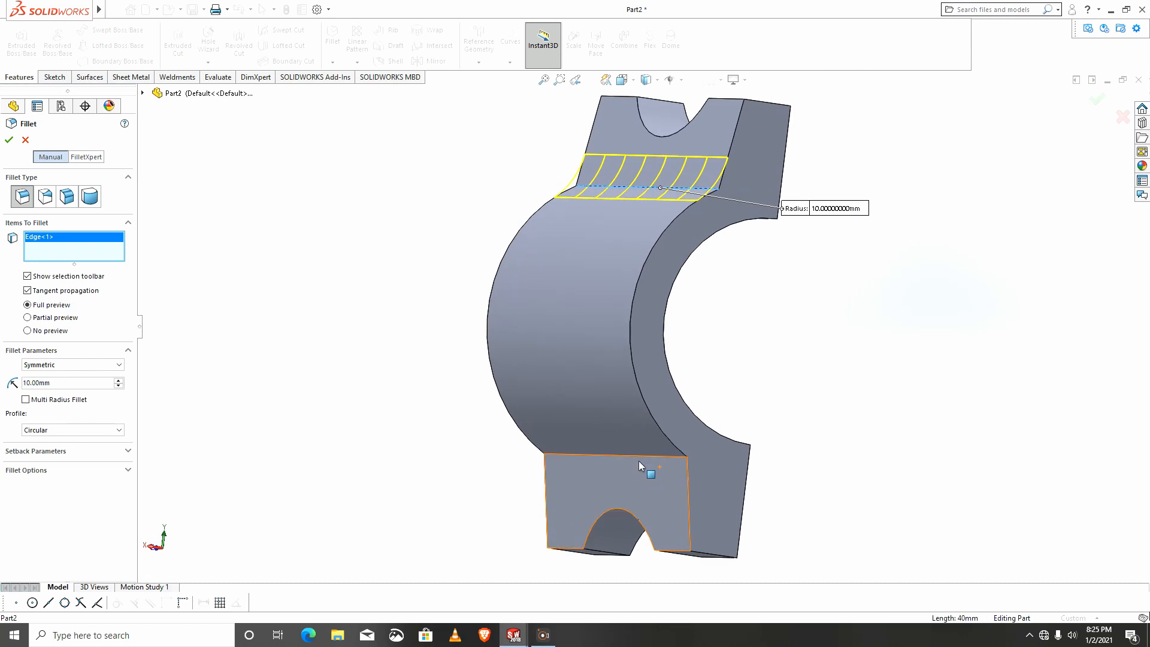
pyautogui.click(642, 456)
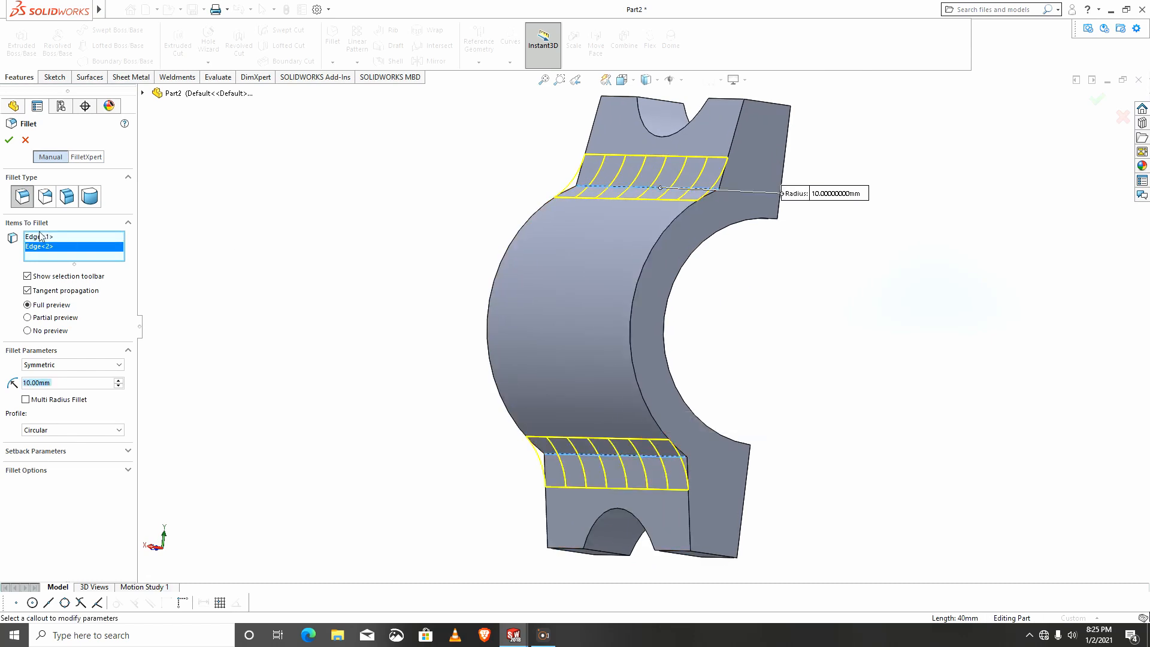
pyautogui.click(9, 139)
# Fillet the outer end edges of the upper and lower tabs, on the side away from the mating face, with a 7 mm radius
pyautogui.moveTo(777, 259); pyautogui.dragTo(737, 202, button='middle')
pyautogui.scroll(-1, 738, 202)
pyautogui.click(332, 37)
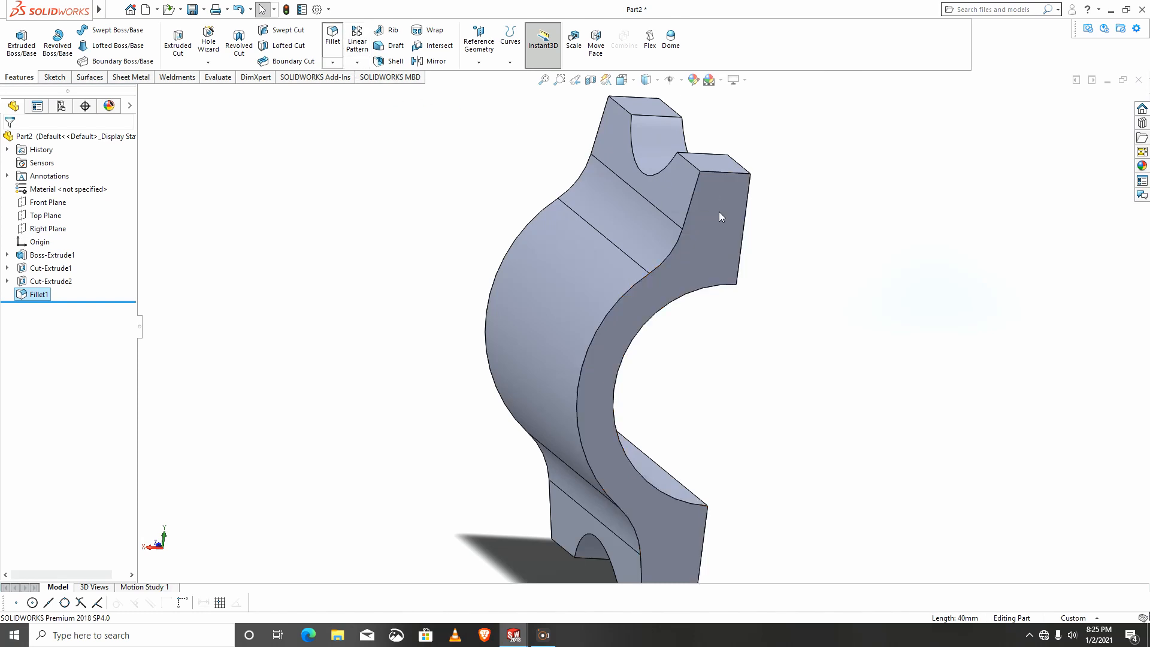
pyautogui.click(691, 164)
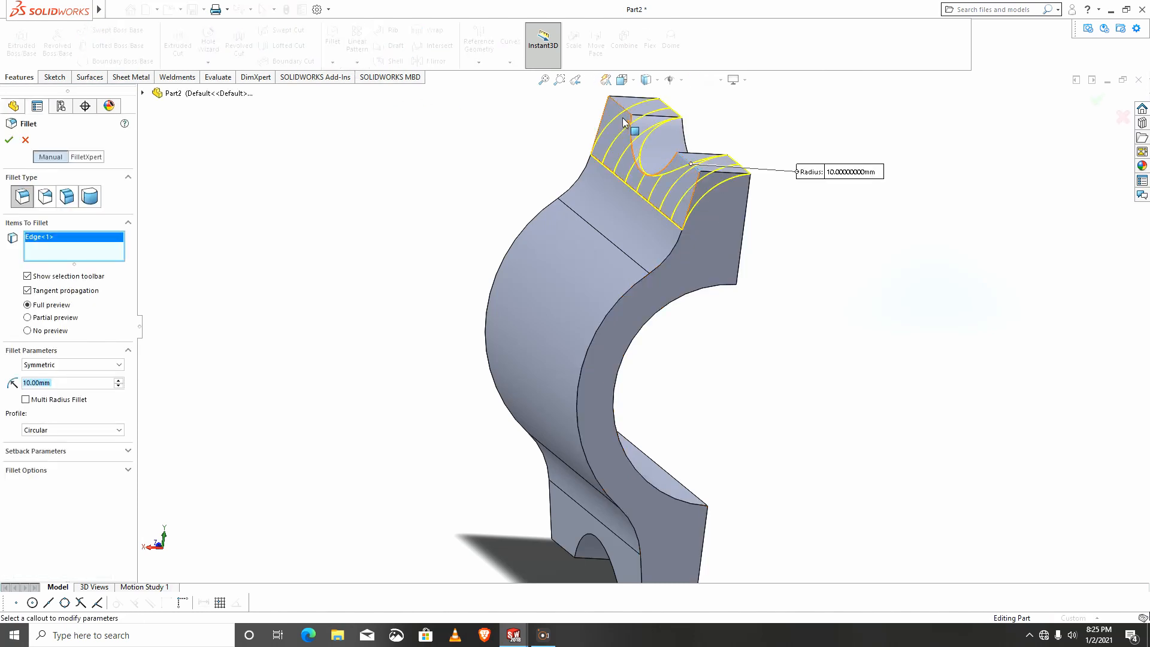
pyautogui.moveTo(633, 590); pyautogui.dragTo(649, 522, button='middle')
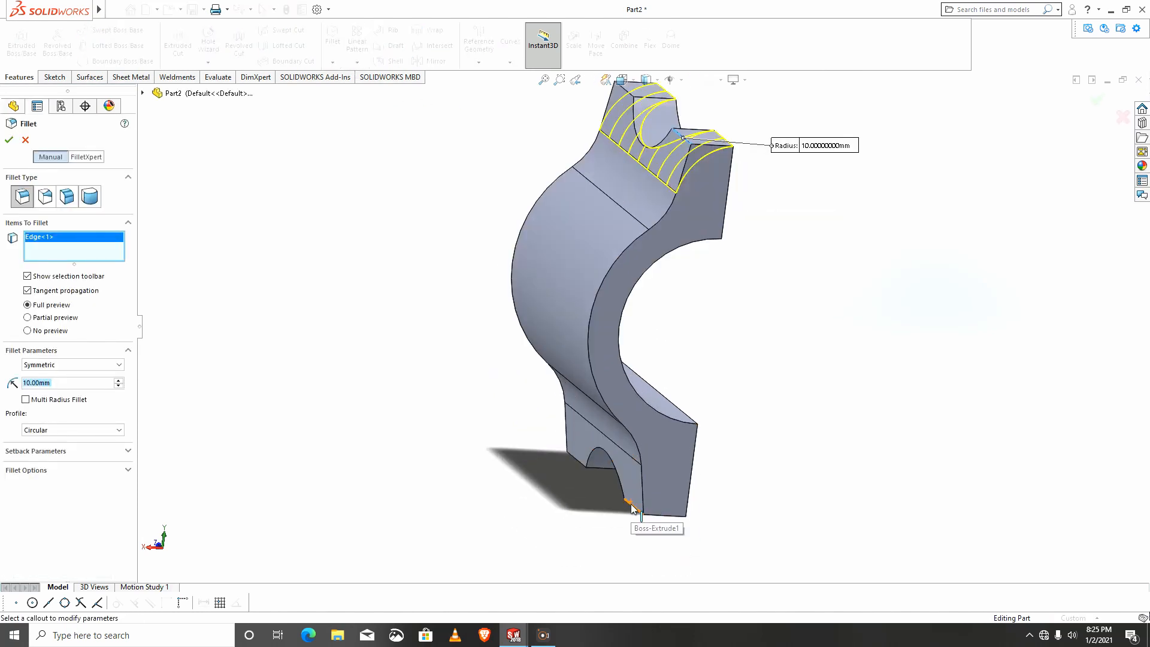
pyautogui.click(632, 507)
pyautogui.scroll(-3, 705, 184)
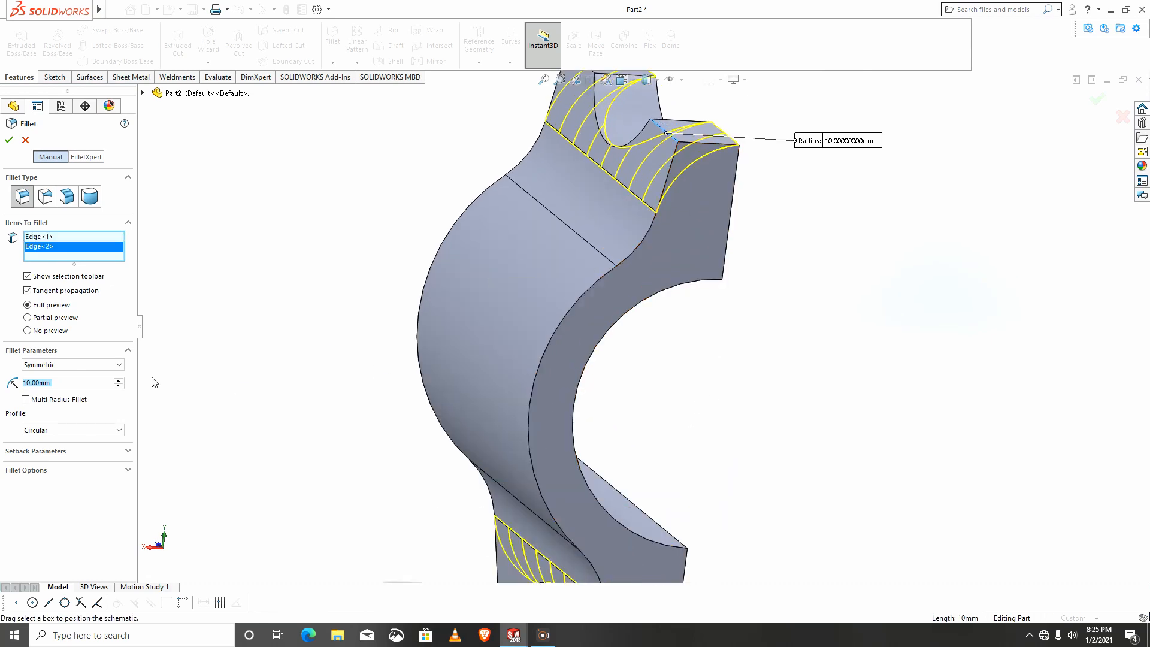
pyautogui.write('7')
pyautogui.press('Return')
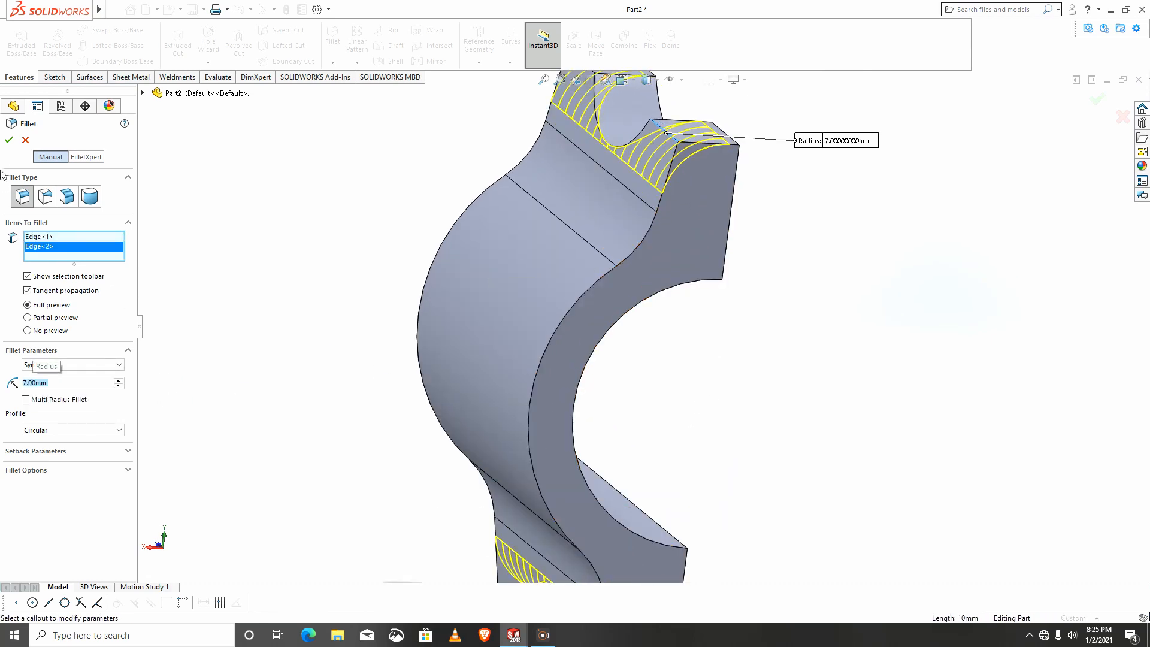
pyautogui.click(9, 140)
# Set up a 1 mm fillet on both end faces and both flat mating faces of the half clamp
pyautogui.scroll(5, 725, 228)
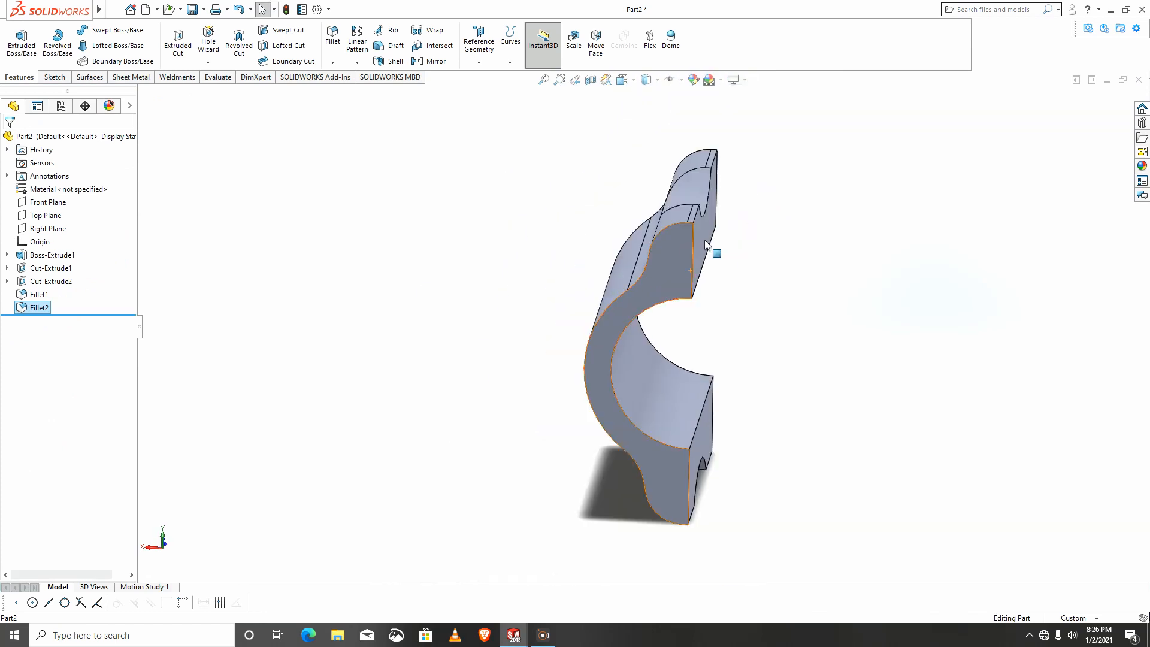
pyautogui.click(333, 36)
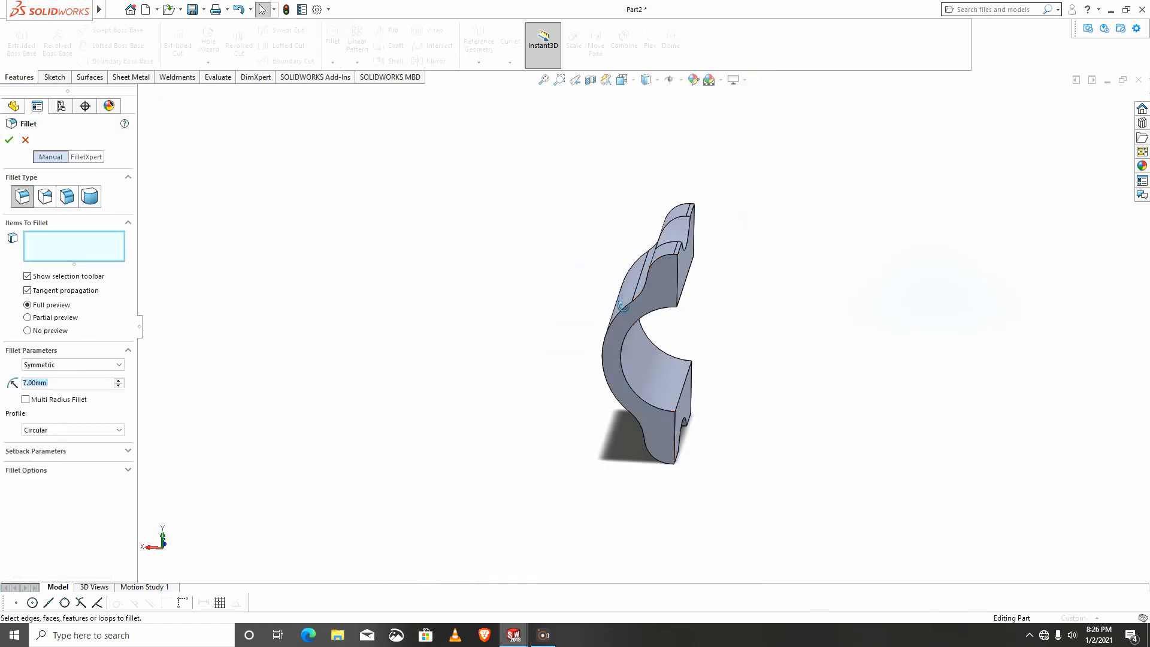
pyautogui.moveTo(611, 288); pyautogui.dragTo(635, 296, button='middle')
pyautogui.click(635, 291)
pyautogui.click(699, 295)
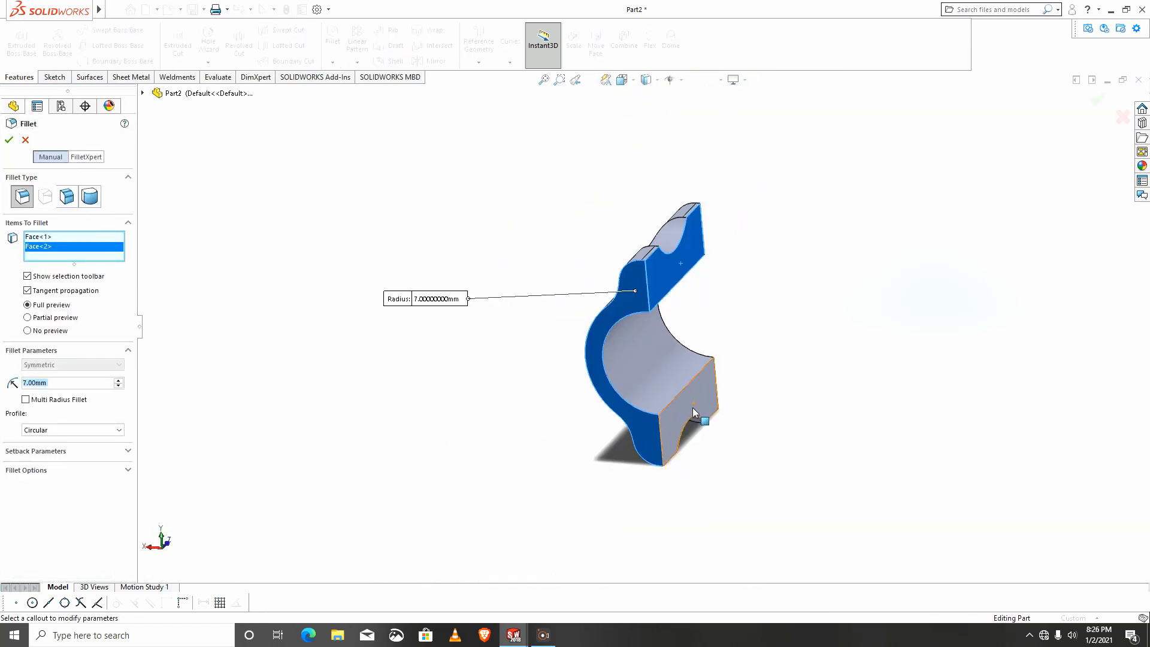
pyautogui.click(688, 402)
pyautogui.moveTo(675, 396); pyautogui.dragTo(711, 381, button='middle')
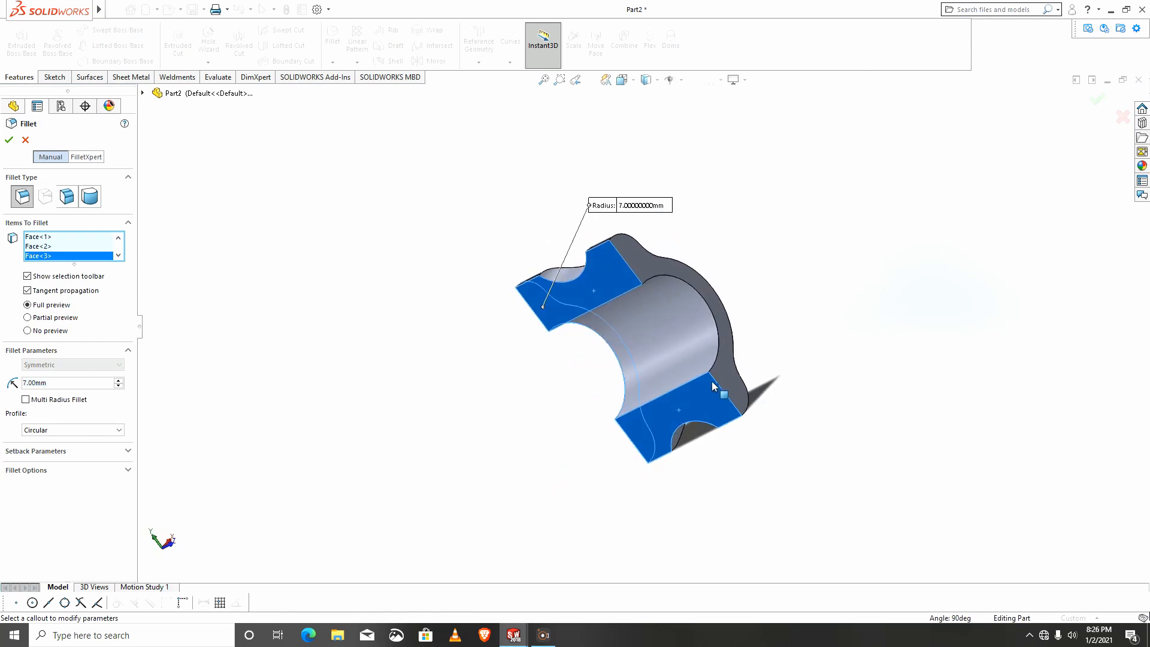
pyautogui.click(722, 372)
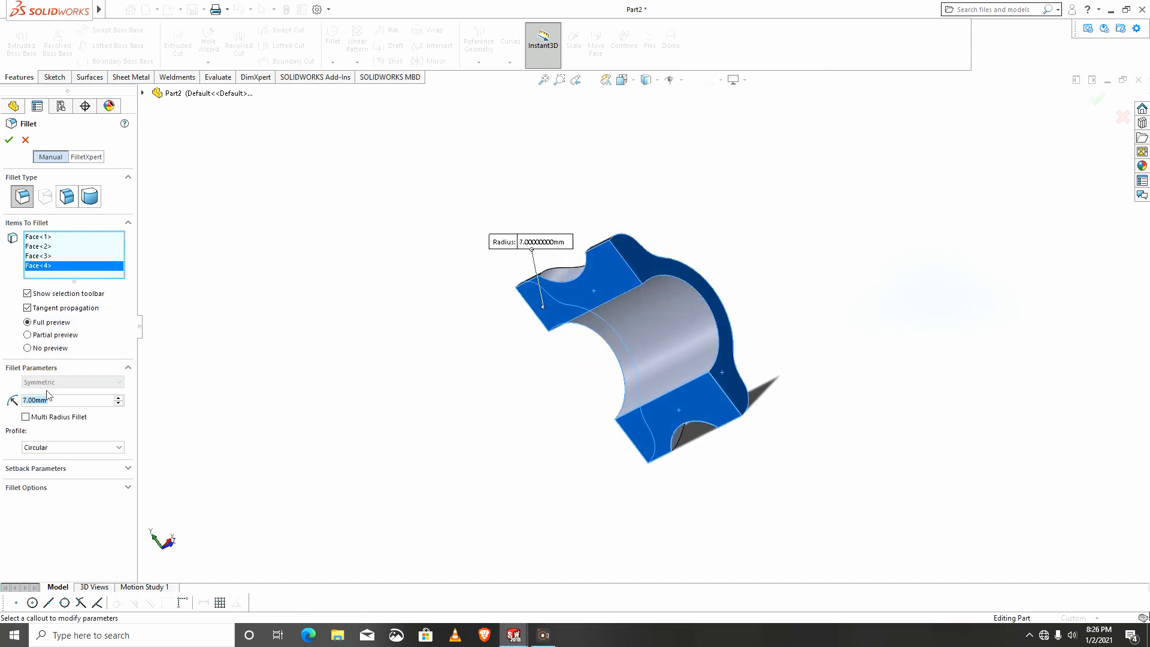
pyautogui.write('1')
pyautogui.press('Return')
# Add the outer curved edges of the upper and lower arc notches to the 1 mm fillet and apply it
pyautogui.moveTo(569, 358); pyautogui.dragTo(683, 464, button='middle')
pyautogui.click(663, 326)
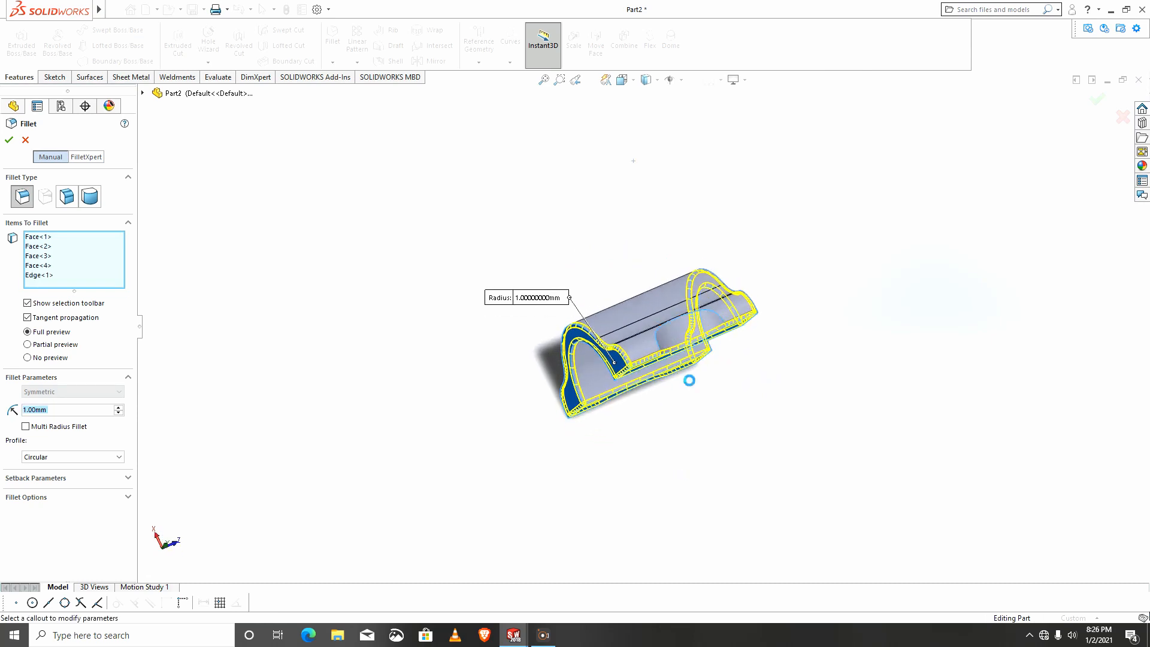
pyautogui.moveTo(720, 424); pyautogui.dragTo(701, 356, button='middle')
pyautogui.scroll(-5, 641, 354)
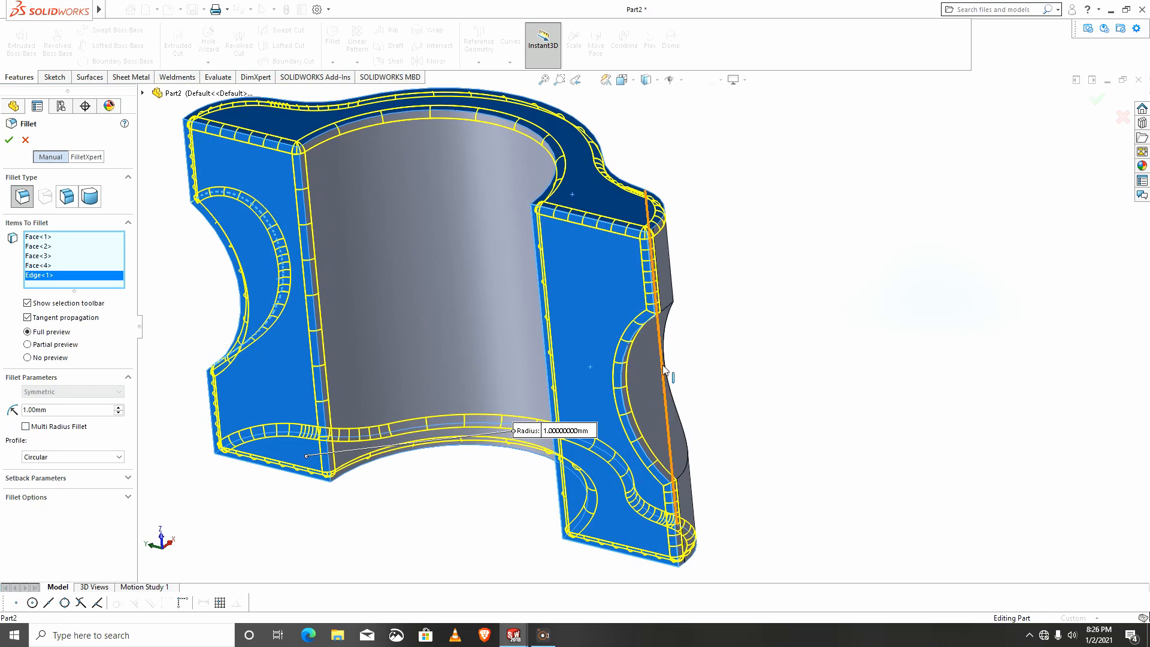
pyautogui.click(234, 278)
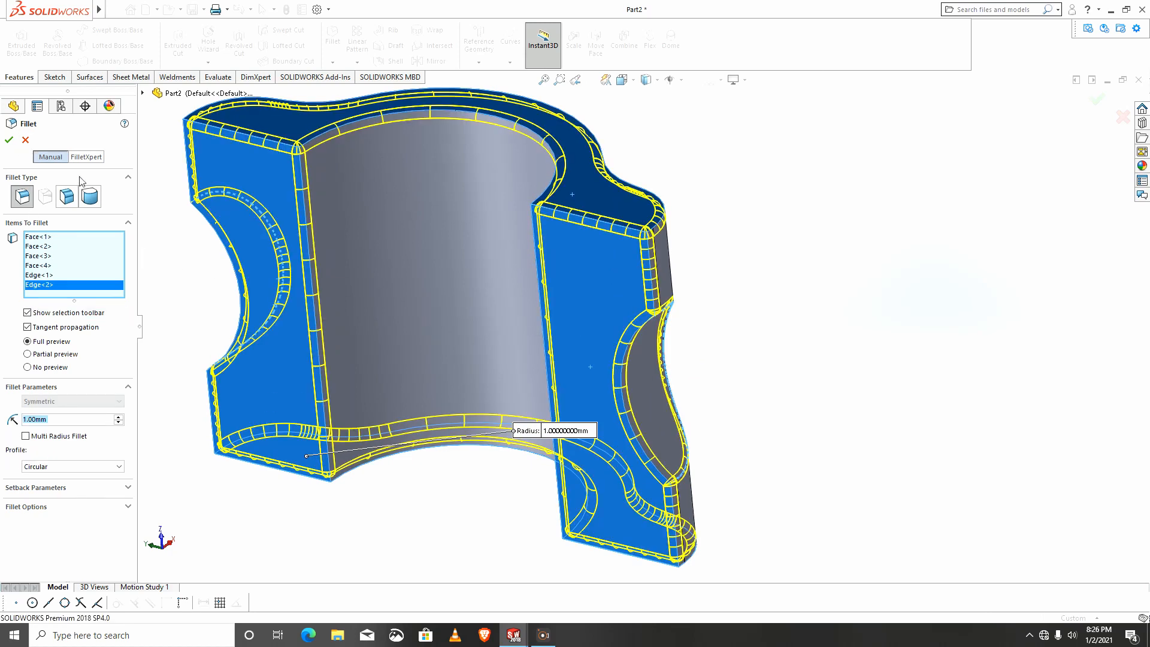
pyautogui.click(10, 140)
# Save the part as 2 in the 222222 folder
pyautogui.moveTo(505, 358); pyautogui.dragTo(650, 295, button='middle')
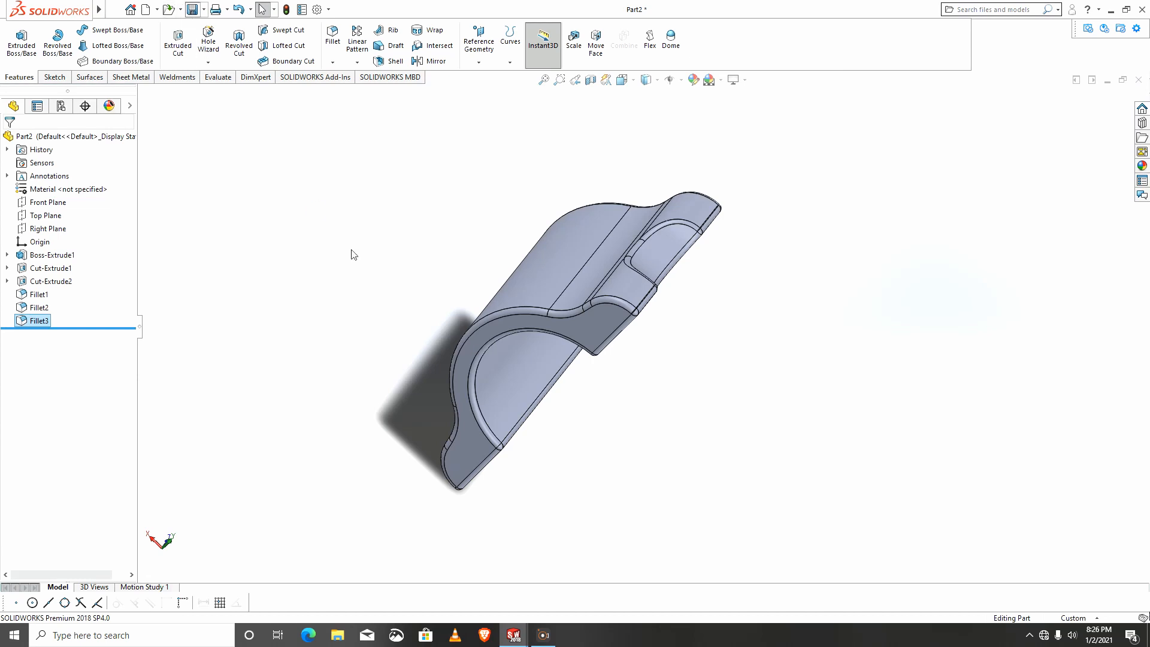
pyautogui.hotkey('ctrl', 's')
pyautogui.write('2')
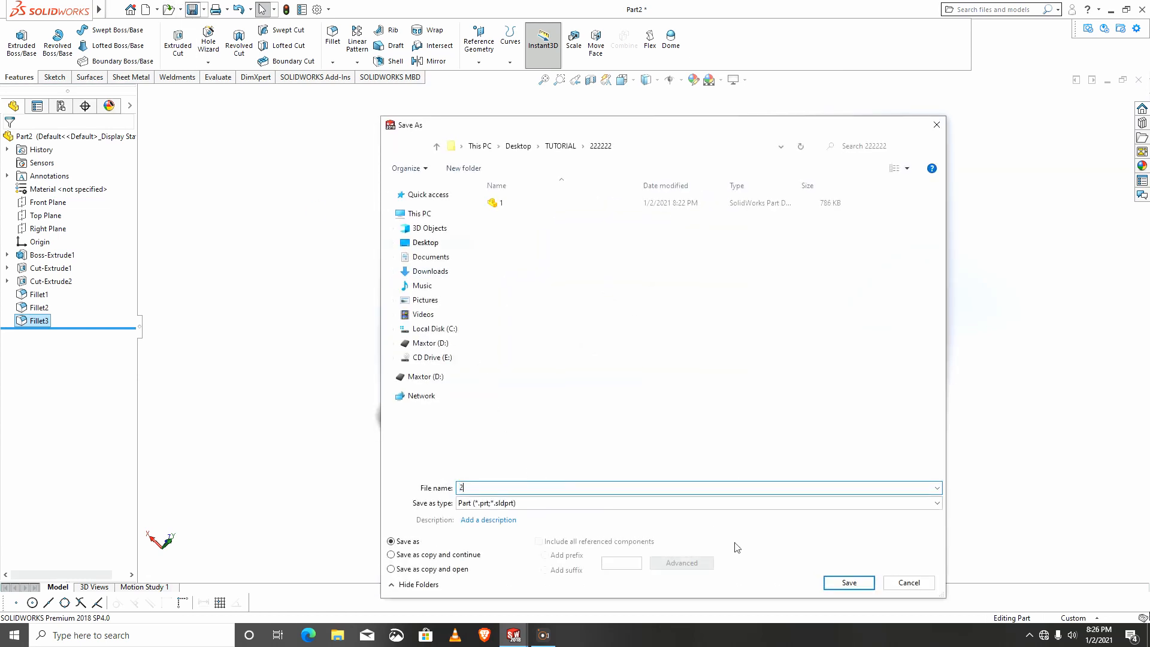
pyautogui.click(833, 581)
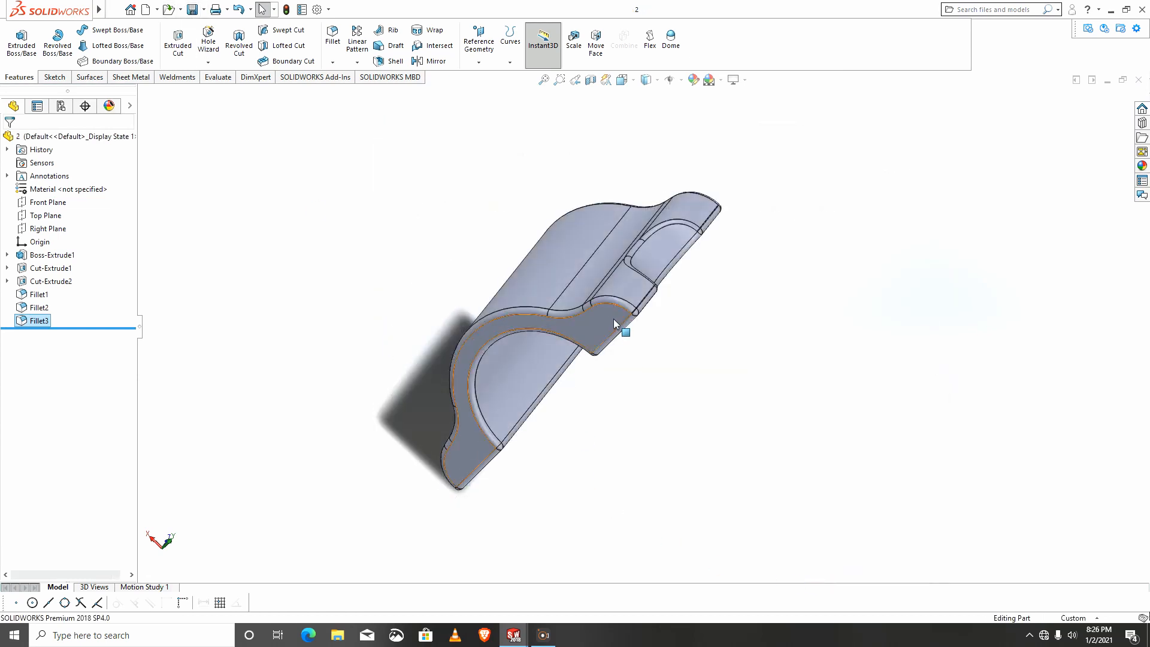
# Start a sketch on the upper mating face, viewed normal to it, and draw a horizontal centerline across the tab below the notch
pyautogui.moveTo(607, 301)
pyautogui.mouseDown(button='middle')
pyautogui.moveTo(539, 263)
pyautogui.moveTo(795, 205)
pyautogui.moveTo(752, 210)
pyautogui.moveTo(727, 236)
pyautogui.moveTo(665, 244)
pyautogui.moveTo(724, 228)
pyautogui.moveTo(670, 210)
pyautogui.moveTo(560, 232)
pyautogui.moveTo(543, 217)
pyautogui.mouseUp(button='middle')
pyautogui.click(542, 217)
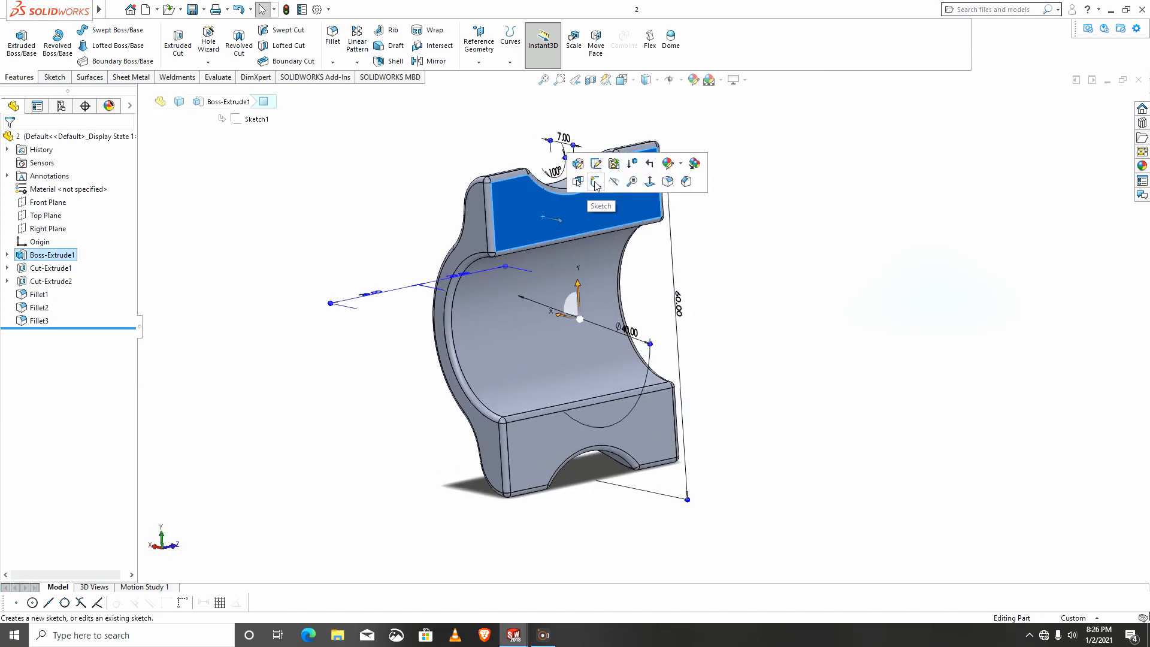
pyautogui.click(595, 182)
pyautogui.click(628, 40)
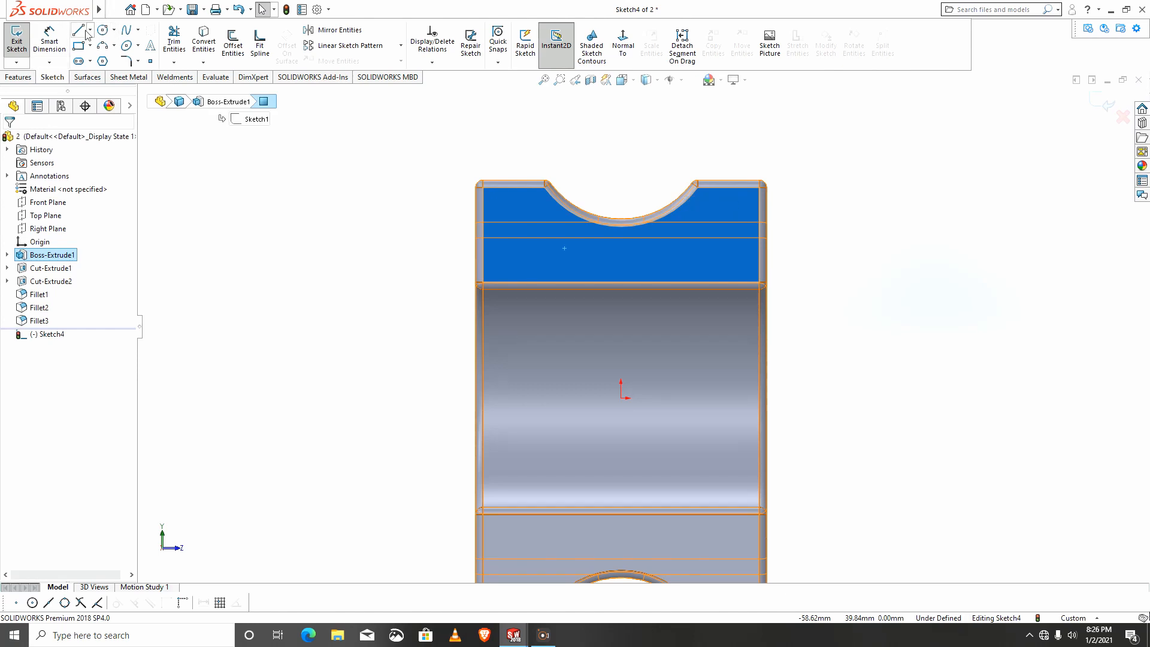
pyautogui.click(89, 30)
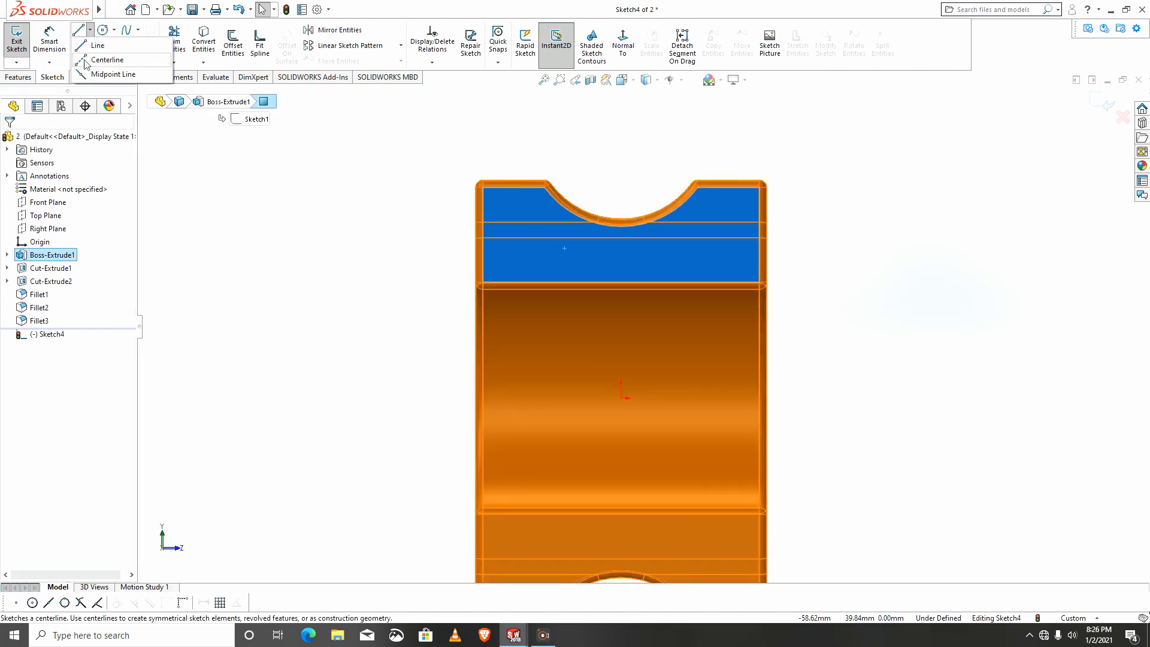
pyautogui.click(103, 55)
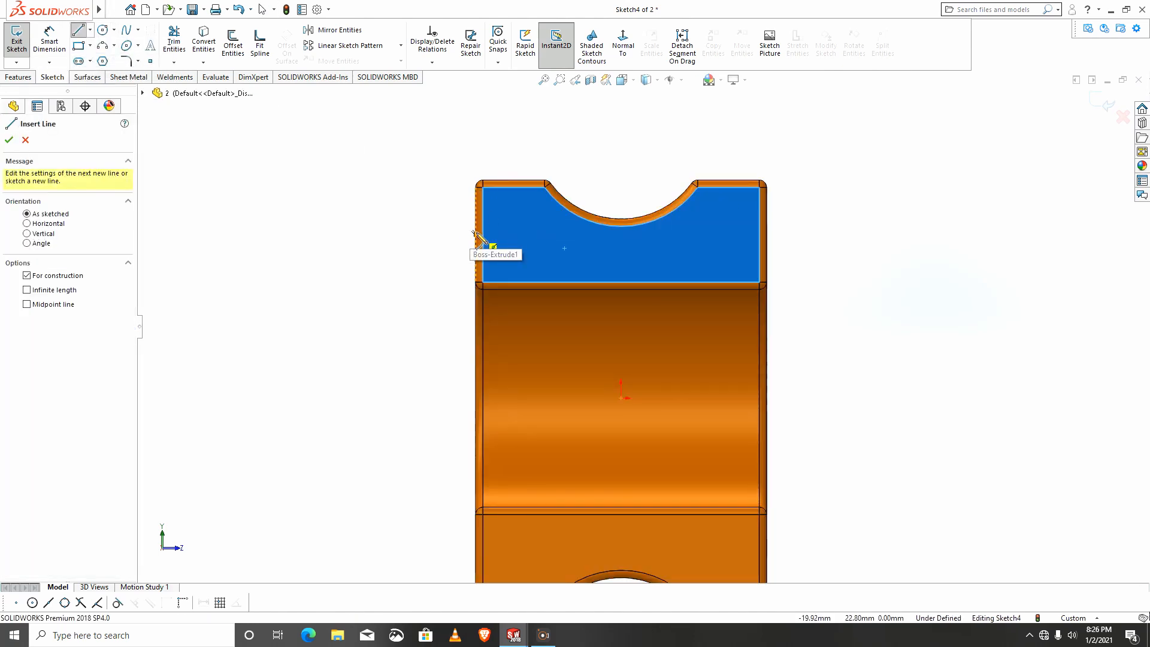
pyautogui.click(476, 234)
pyautogui.click(776, 234)
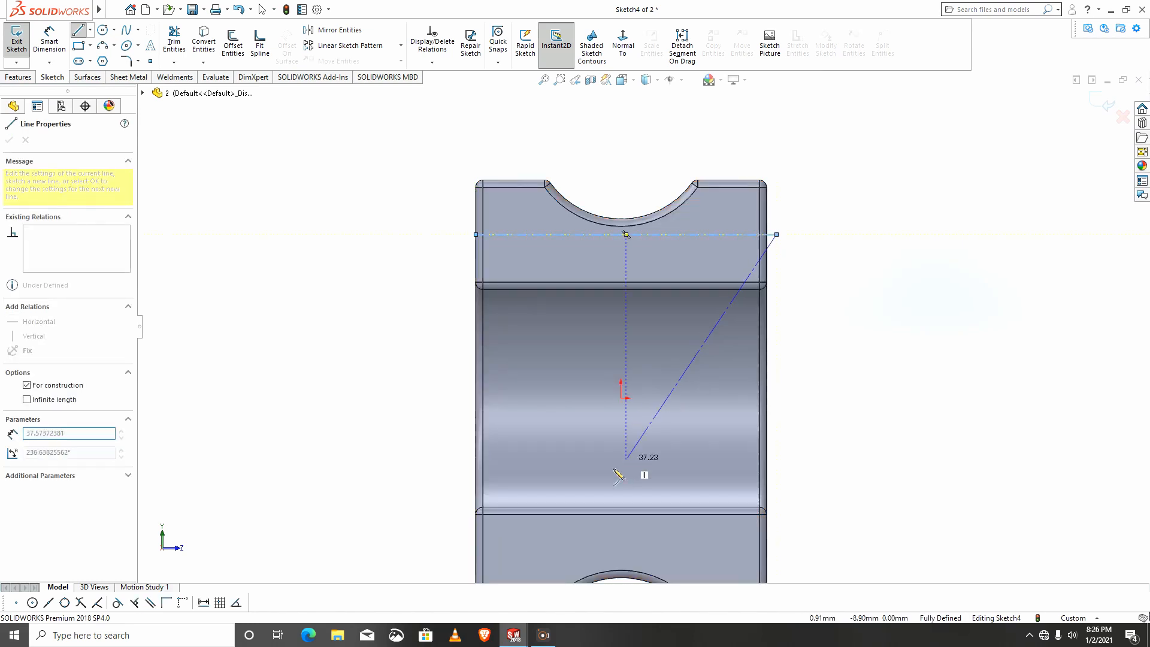
pyautogui.press('Escape')
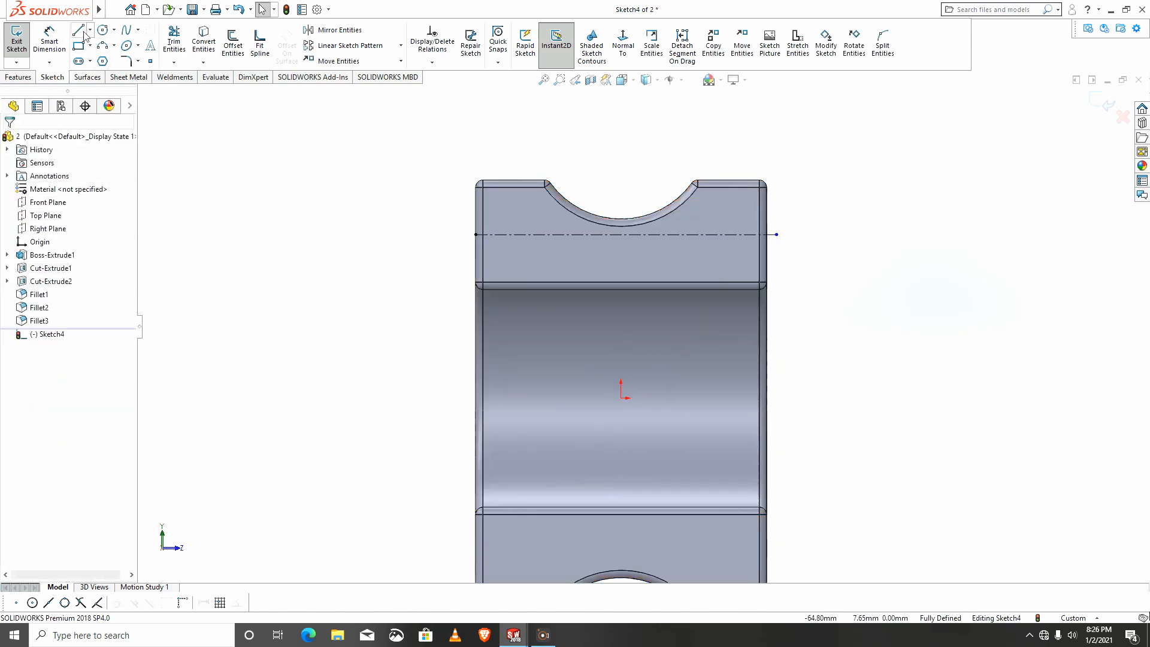
# Sketch a horizontal centerline about 60 mm long through the origin, extending past both ends of the clamp
pyautogui.click(90, 30)
pyautogui.click(101, 61)
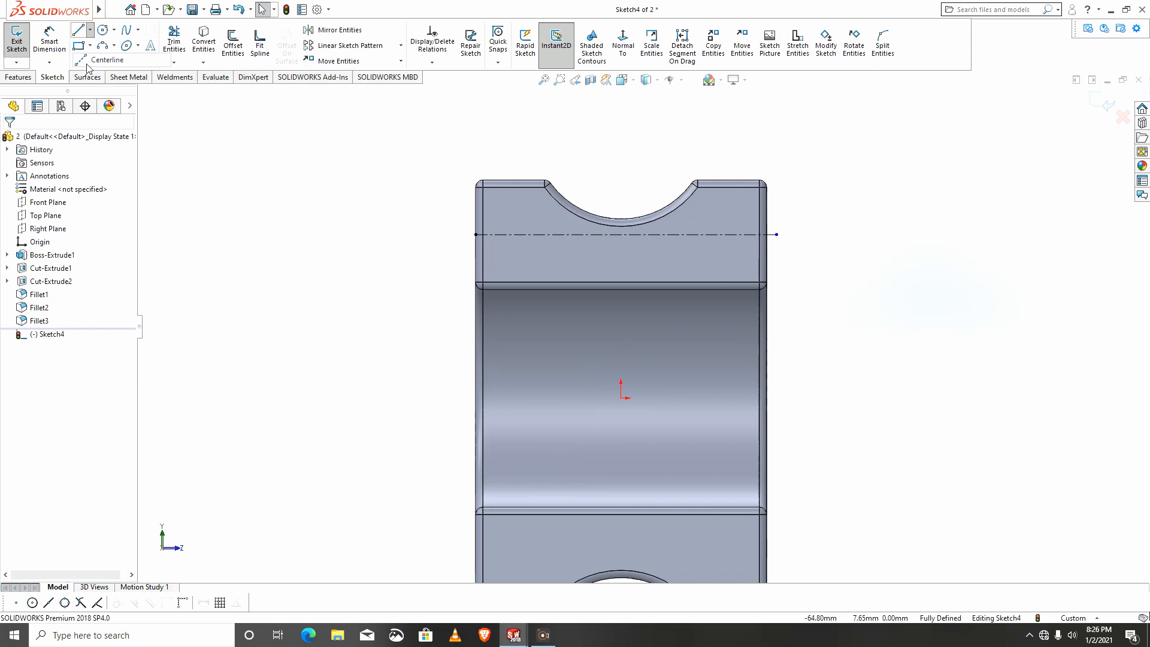
pyautogui.click(440, 398)
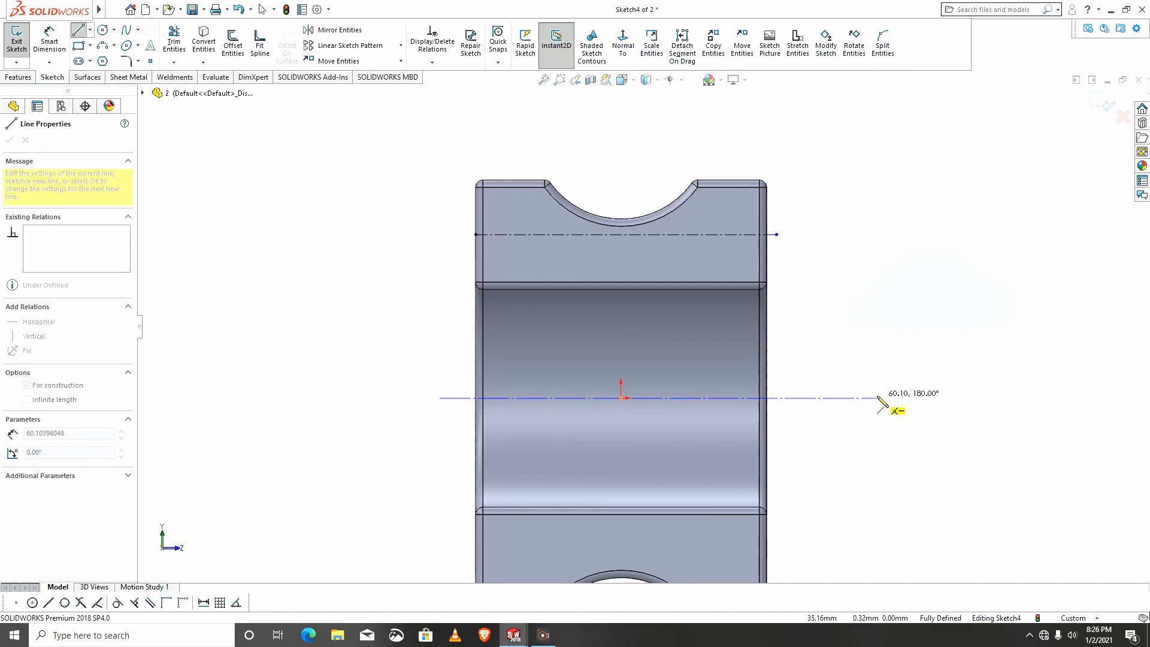
pyautogui.click(881, 398)
pyautogui.press('Escape')
# Sketch two circles centered on the upper tab's centerline, one on each side of the notch, the left one about 3.7 mm in diameter
pyautogui.scroll(-4, 571, 246)
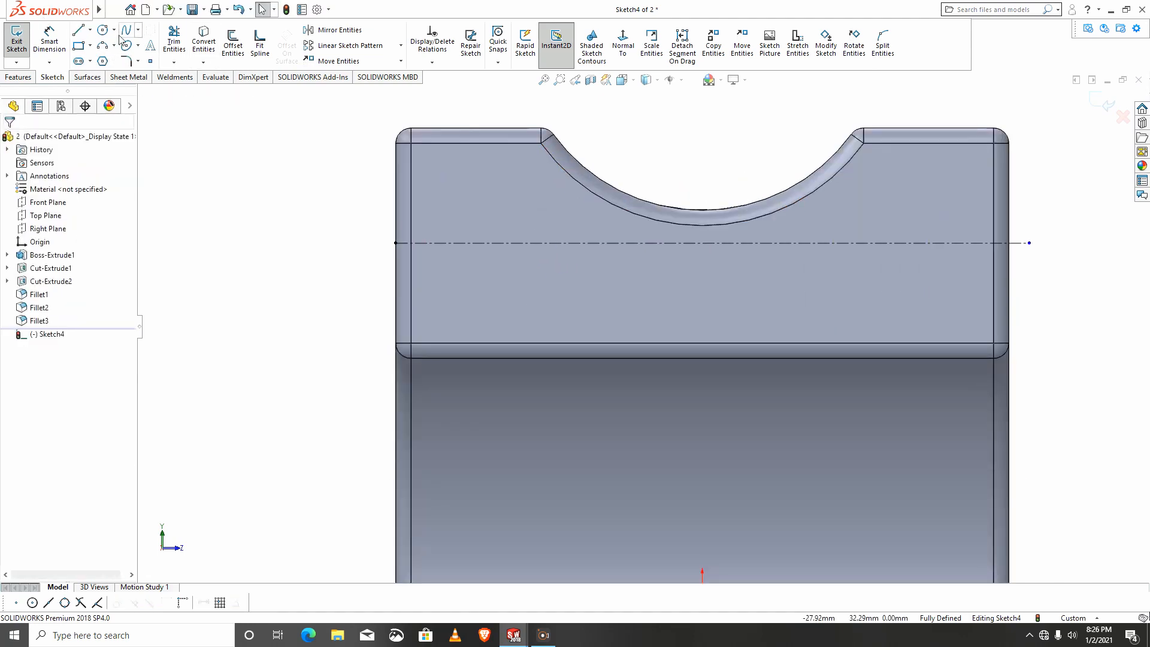
pyautogui.click(102, 30)
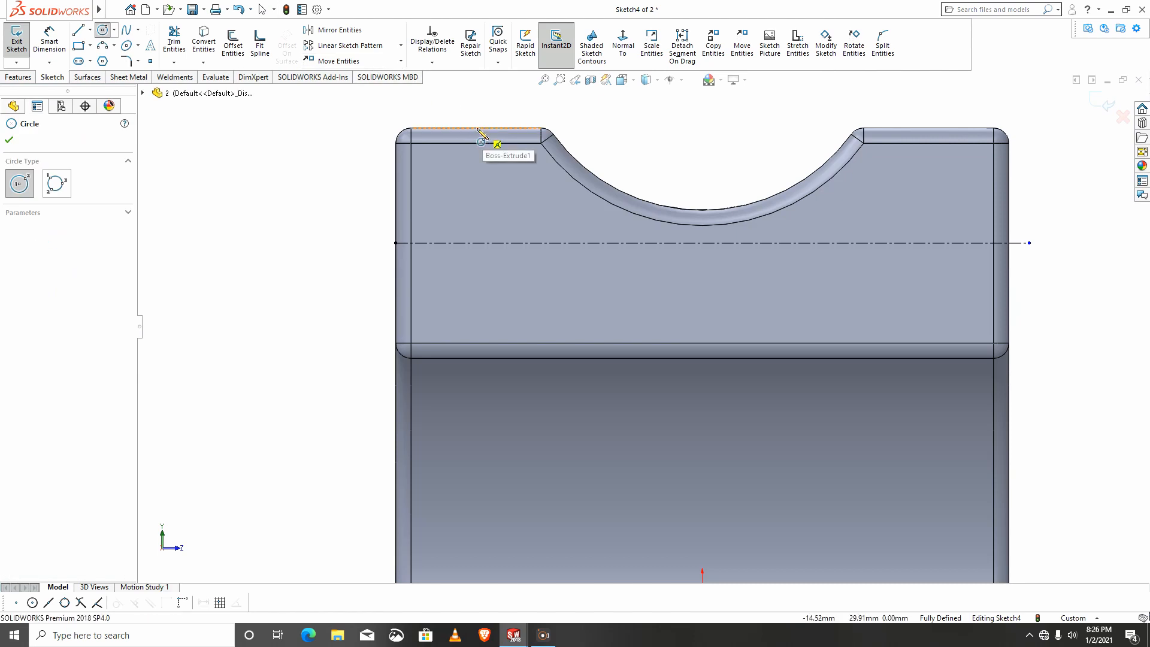
pyautogui.click(483, 243)
pyautogui.click(503, 223)
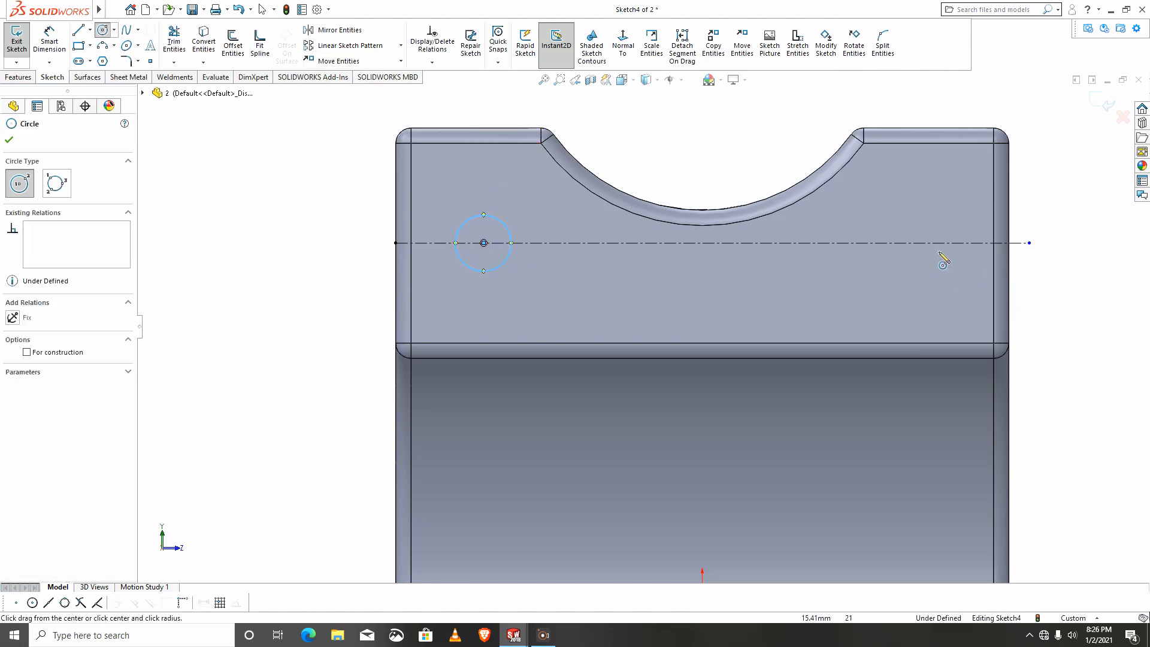
pyautogui.click(920, 243)
pyautogui.click(943, 221)
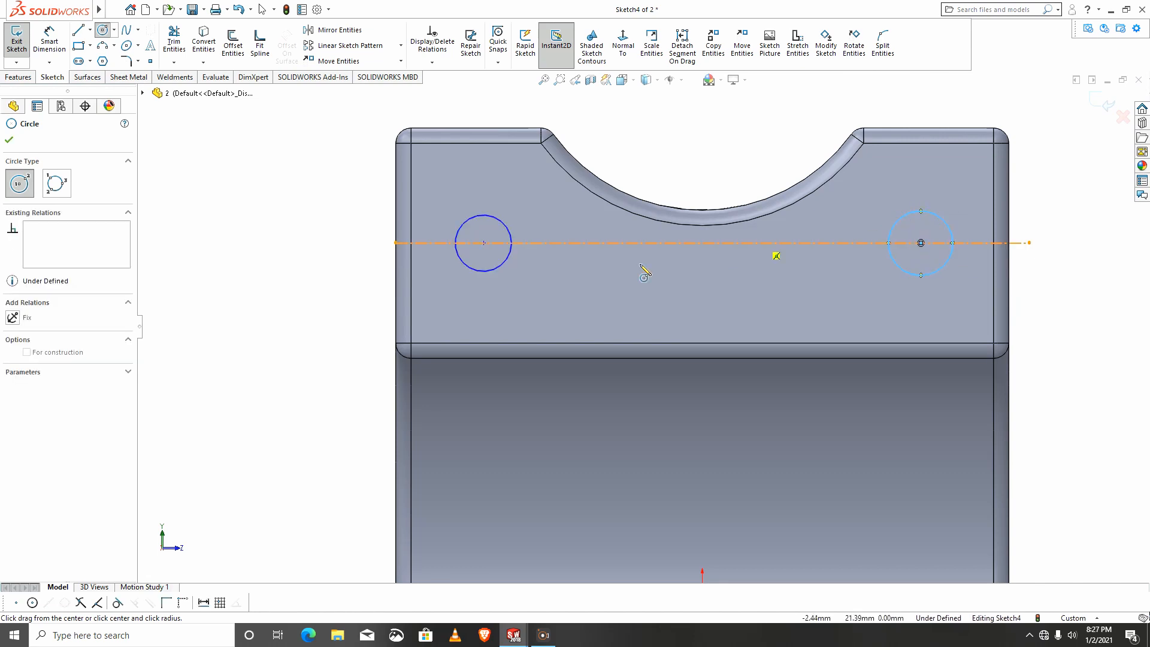
# Make the two circles equal and set the left circle's diameter to 4 mm
pyautogui.press('Escape')
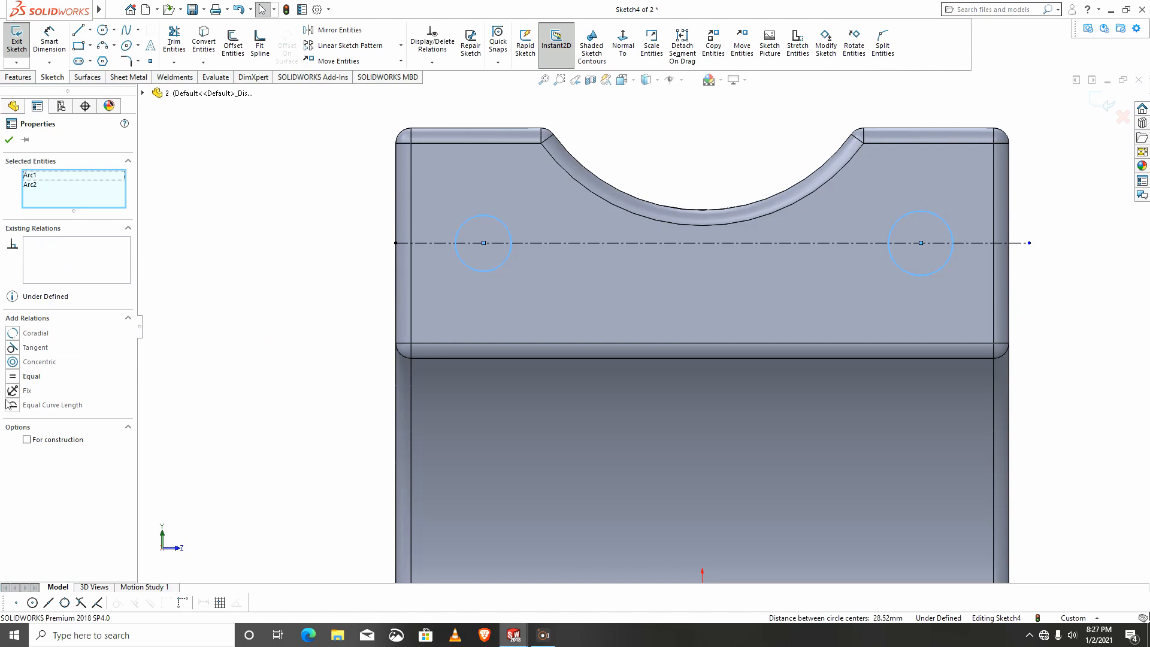
pyautogui.click(9, 140)
pyautogui.click(49, 41)
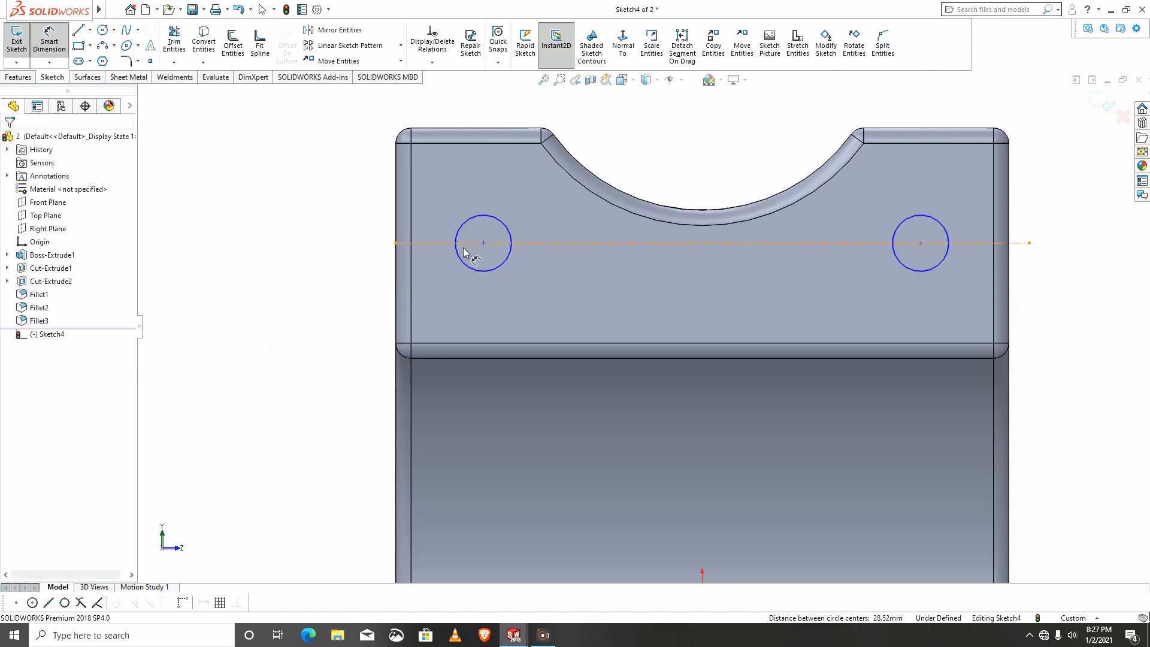
pyautogui.click(464, 202)
pyautogui.click(458, 196)
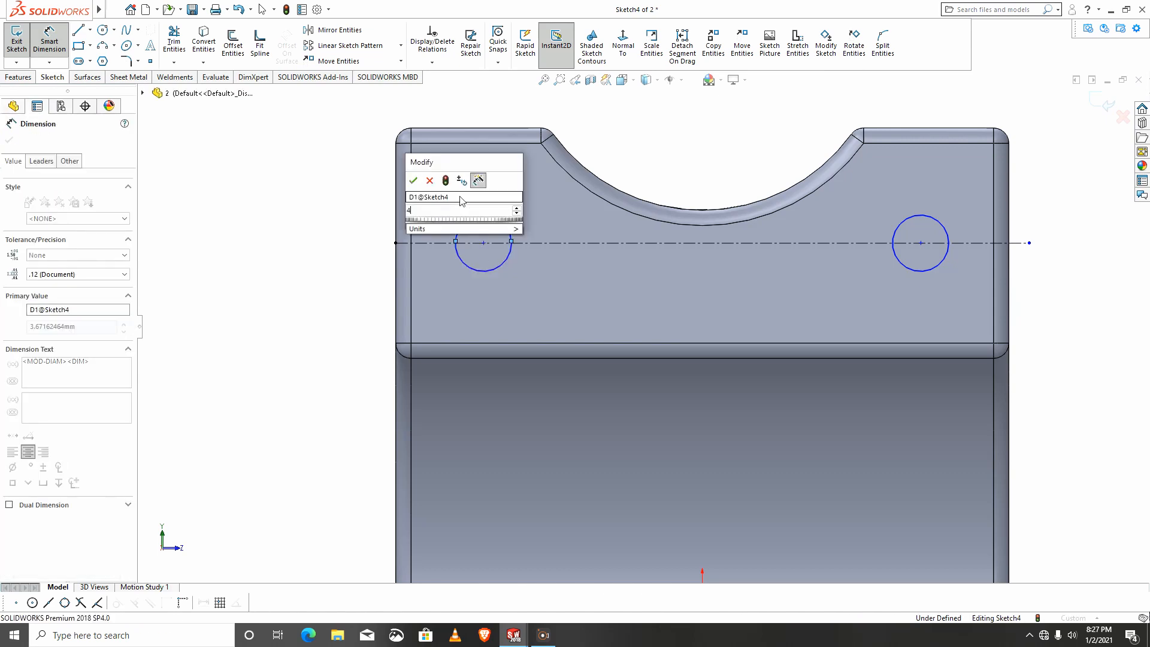
pyautogui.press('Return')
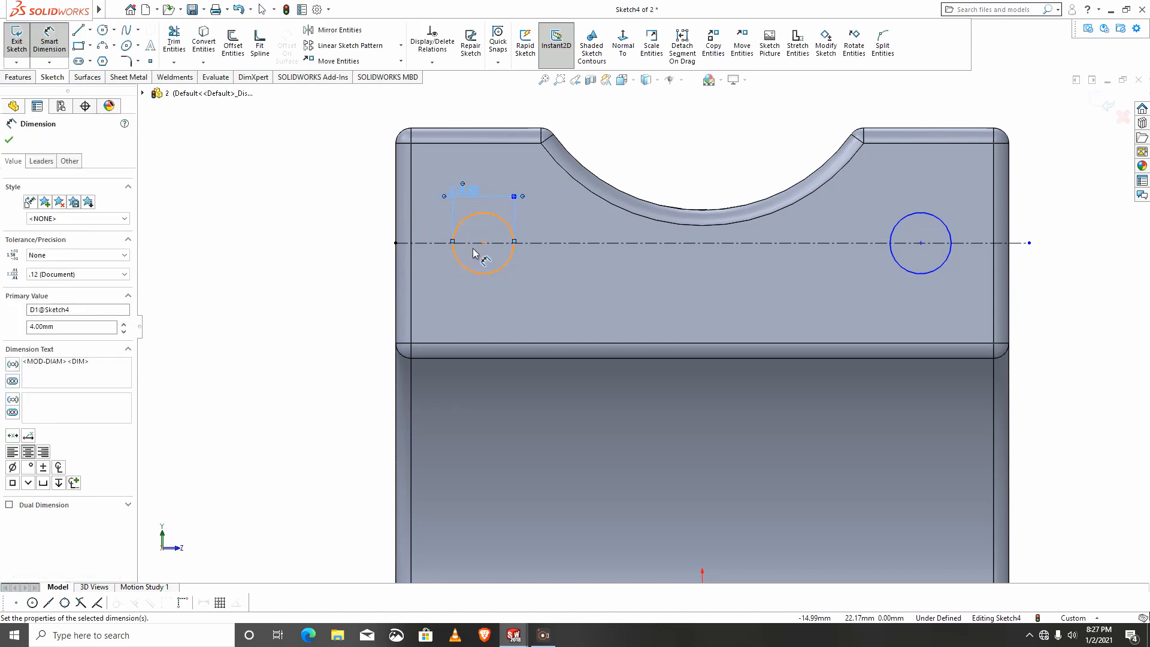
# Dimension the left circle's center 5.25 mm from the tab's left side edge
pyautogui.click(483, 243)
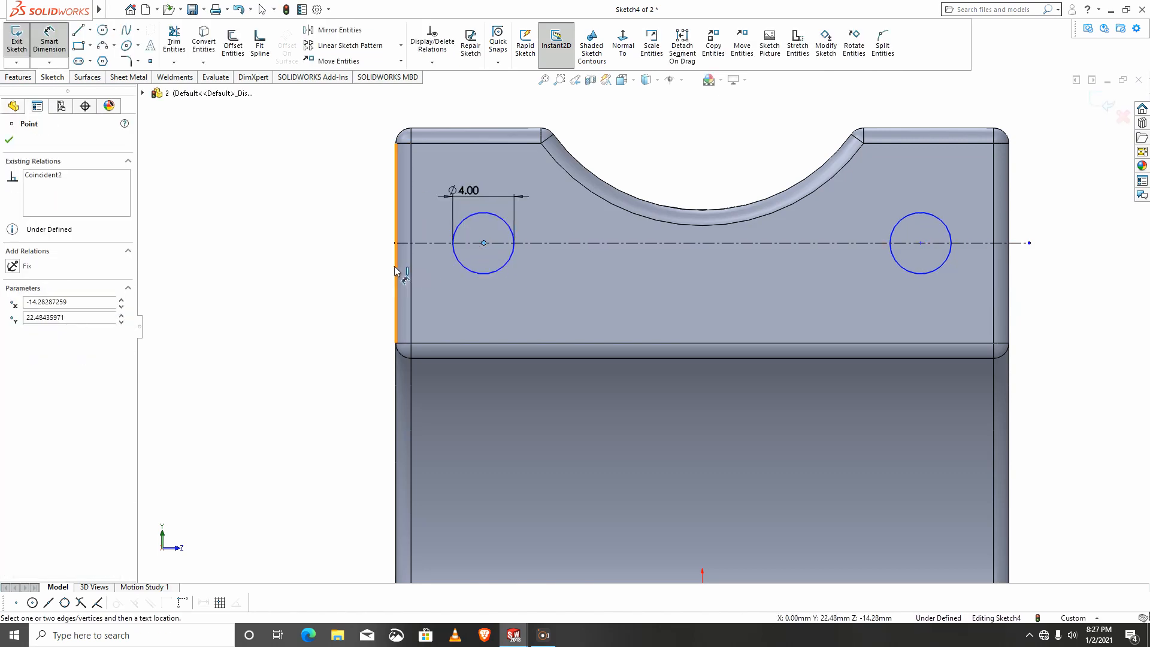
pyautogui.click(394, 270)
pyautogui.click(344, 288)
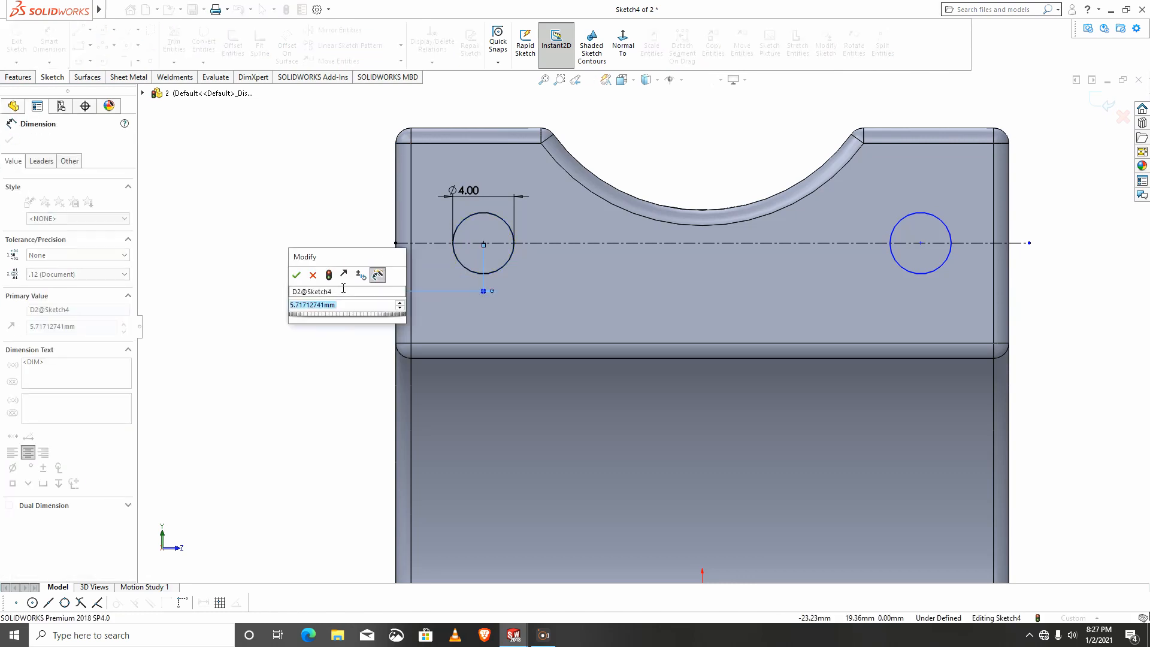
pyautogui.write('5.25')
pyautogui.press('Return')
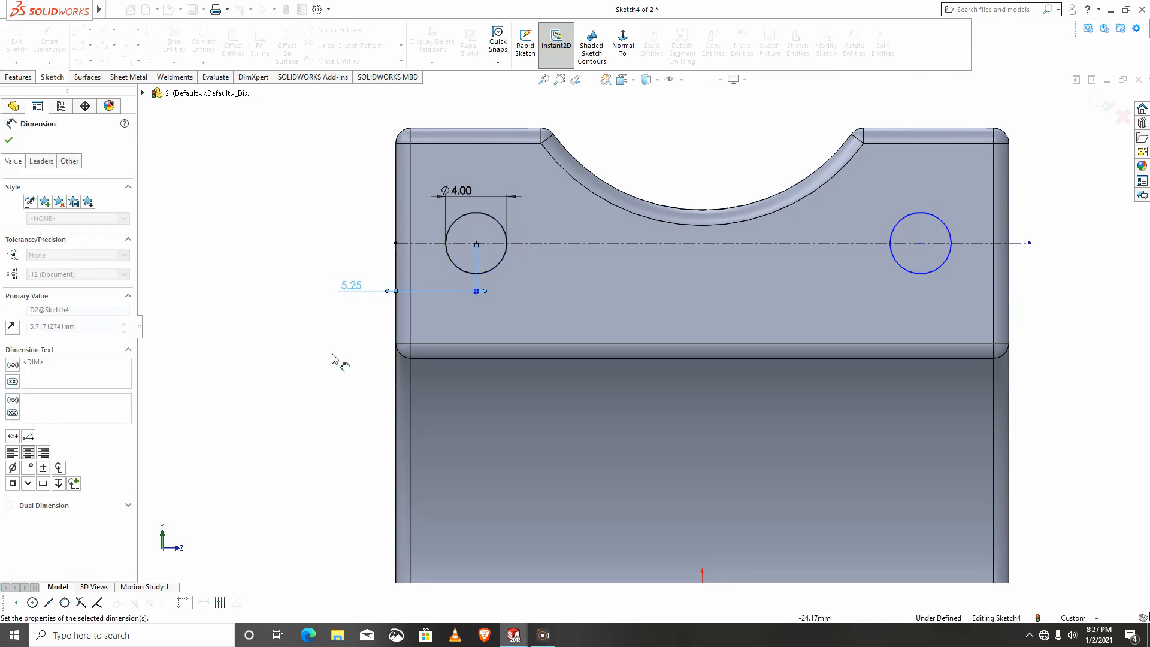
# Dimension the right circle's center 5.25 mm from the tab's right side edge
pyautogui.click(920, 243)
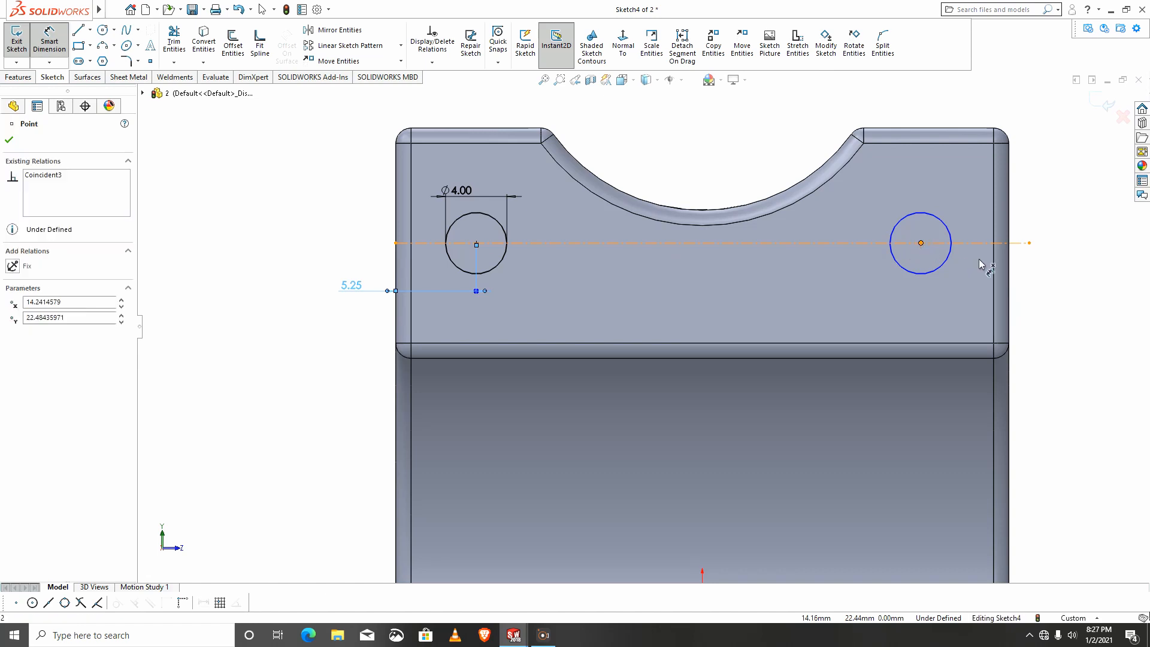
pyautogui.click(1010, 269)
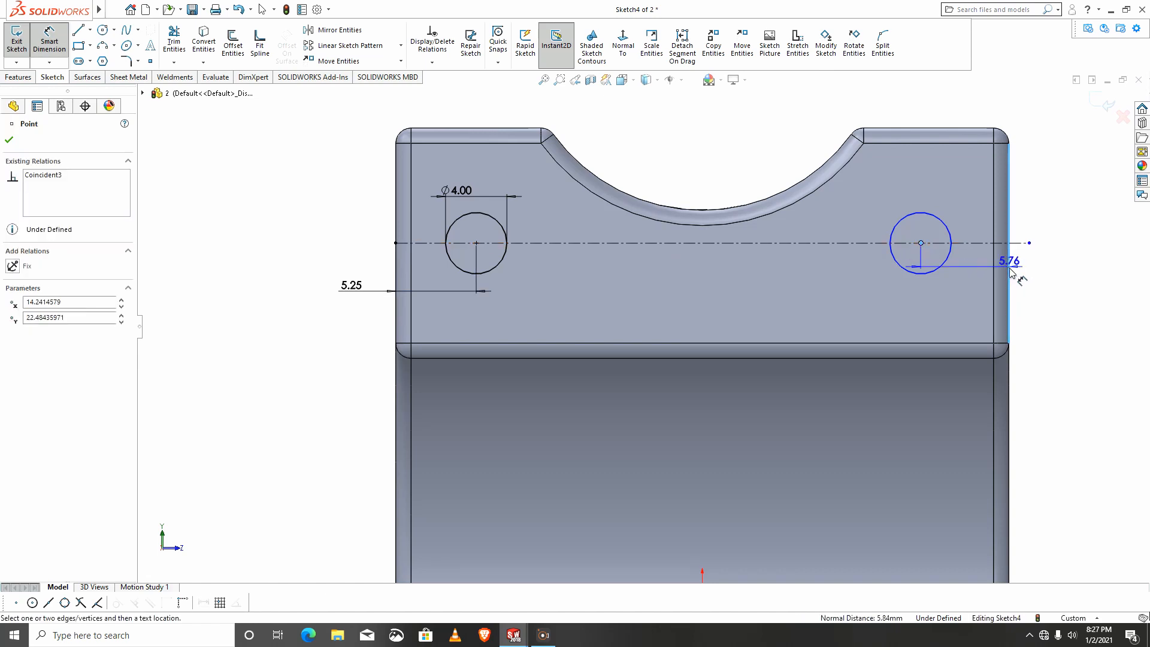
pyautogui.click(960, 307)
pyautogui.write('5.24')
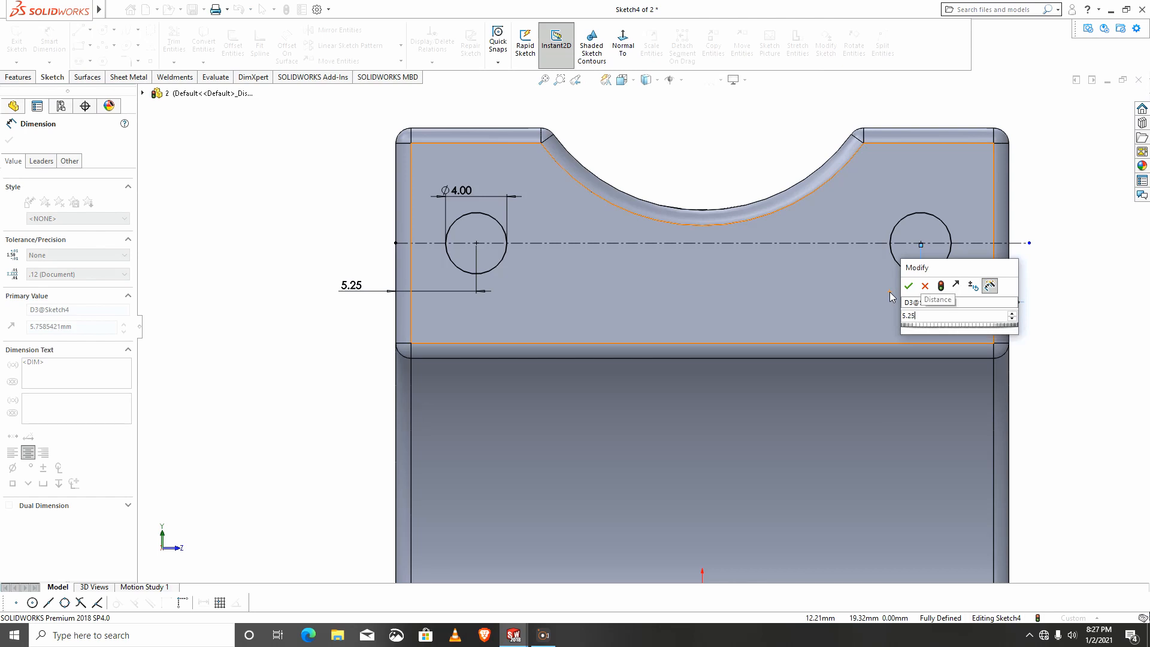
pyautogui.press('Return')
pyautogui.scroll(5, 724, 446)
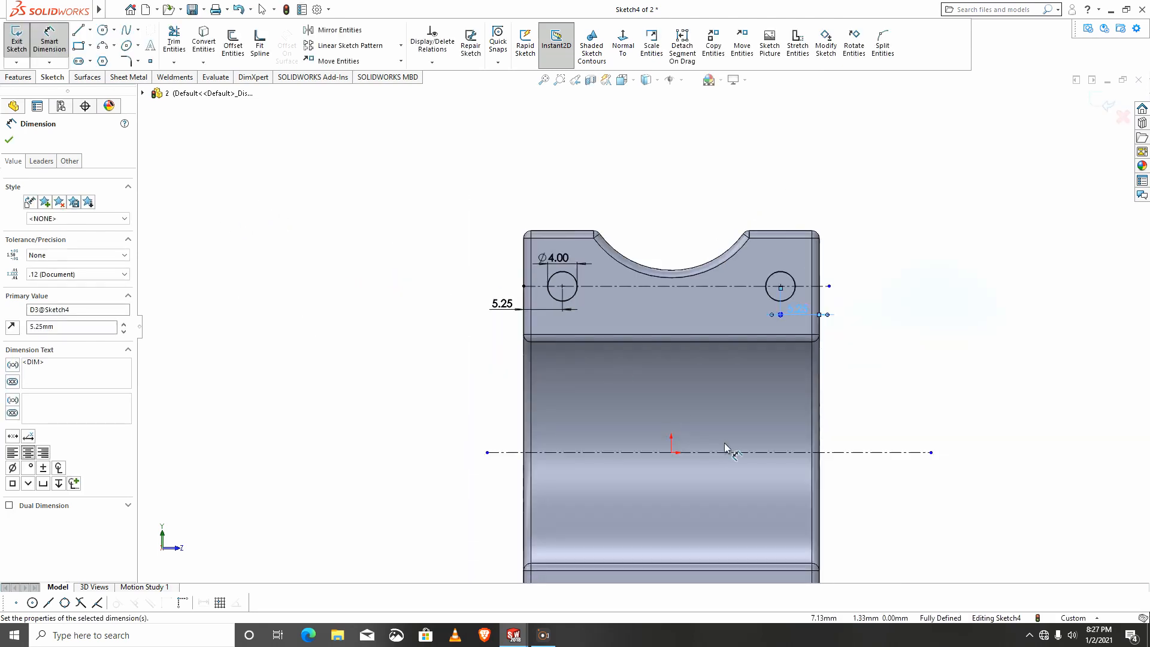
pyautogui.scroll(-1, 813, 508)
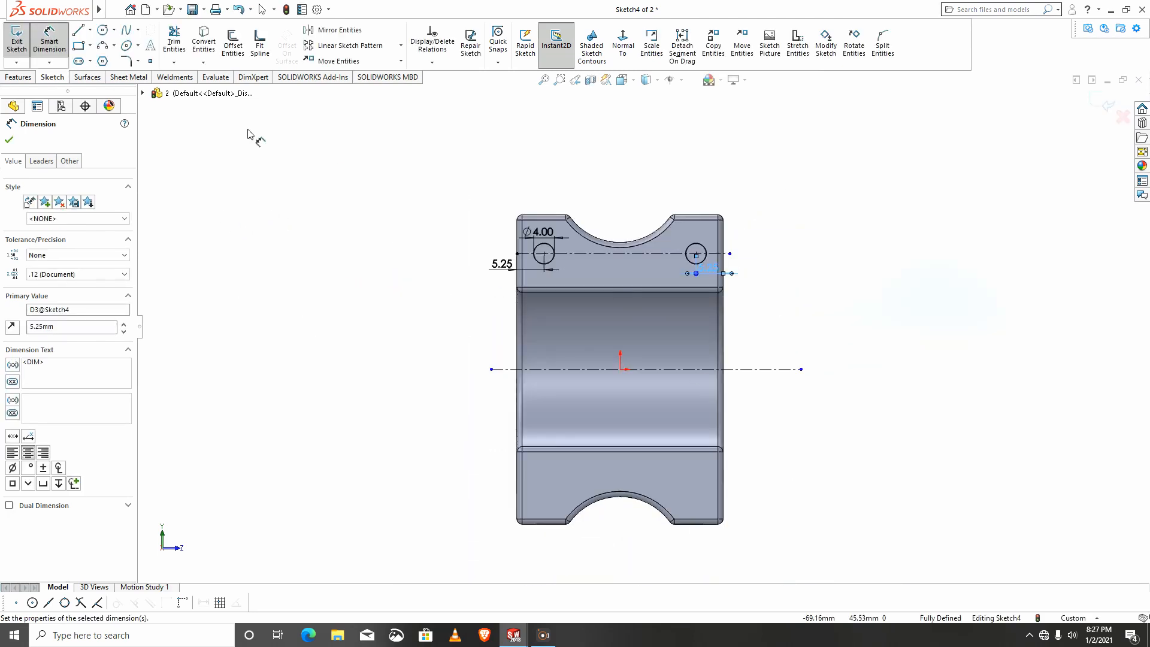
# Mirror the two hole circles and their centerline about the horizontal centerline through the origin onto the lower tab
pyautogui.click(320, 31)
pyautogui.moveTo(441, 174); pyautogui.dragTo(826, 336)
pyautogui.click(53, 308)
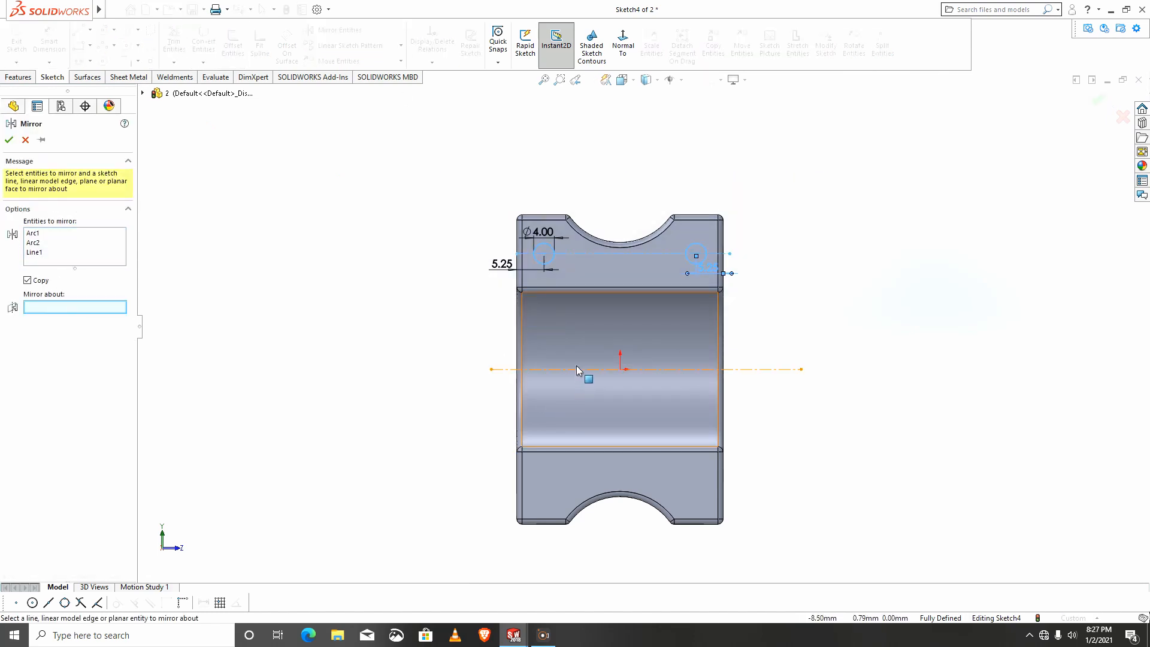
pyautogui.click(556, 369)
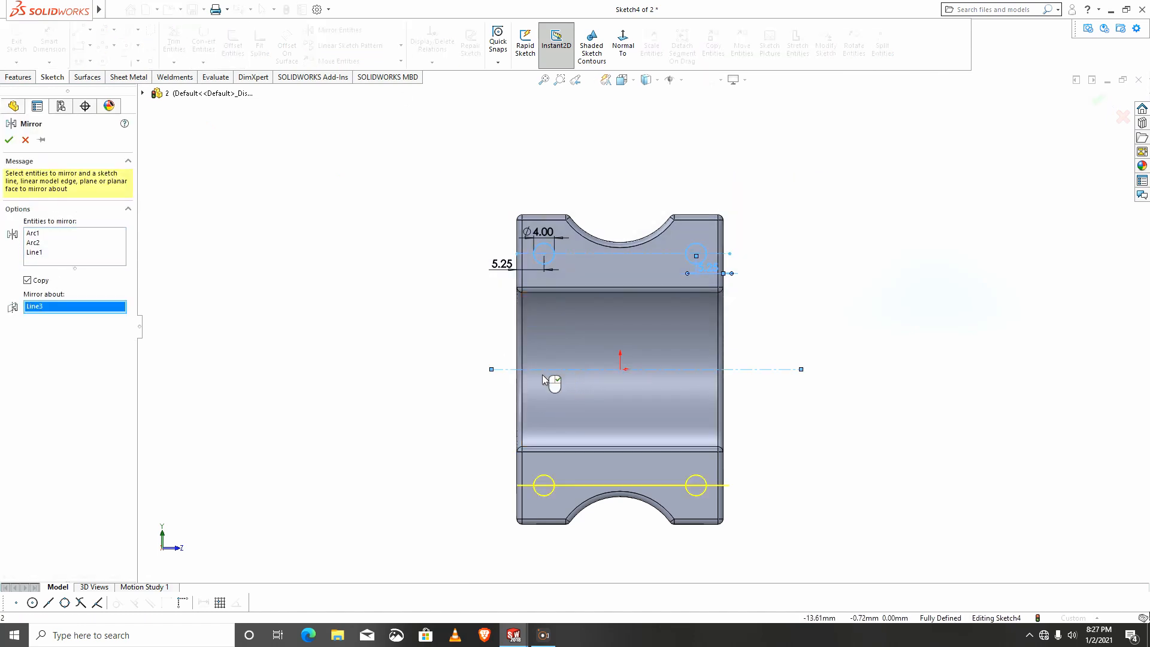
pyautogui.click(9, 140)
pyautogui.moveTo(539, 461); pyautogui.dragTo(737, 431, button='middle')
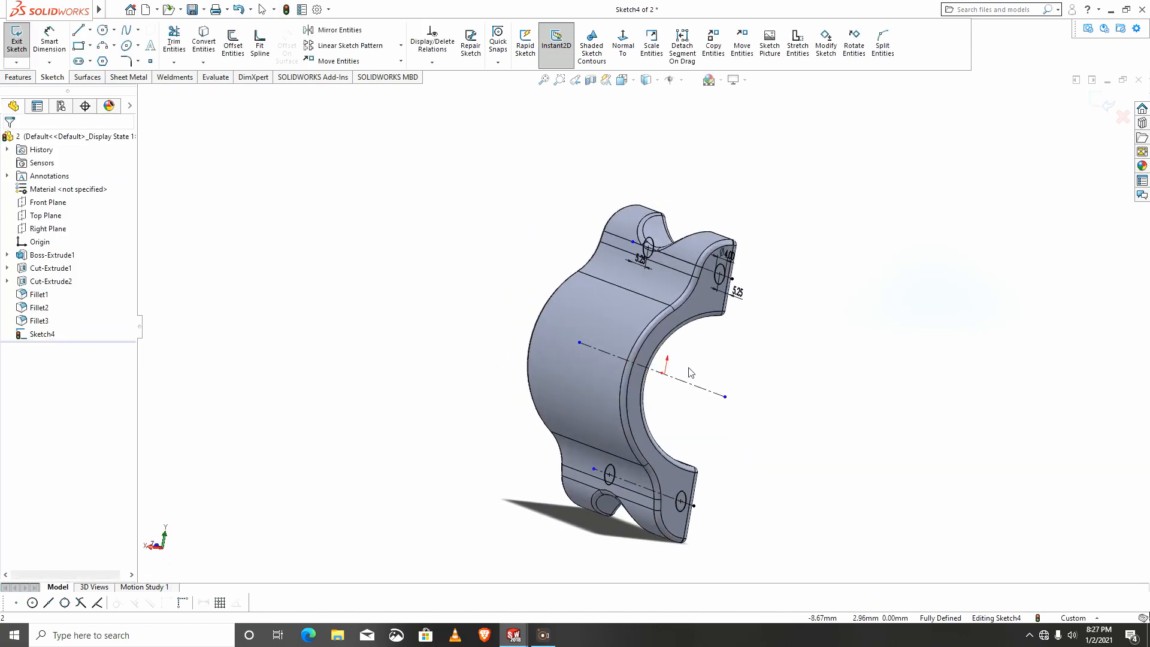
pyautogui.moveTo(690, 372); pyautogui.dragTo(826, 377, button='middle')
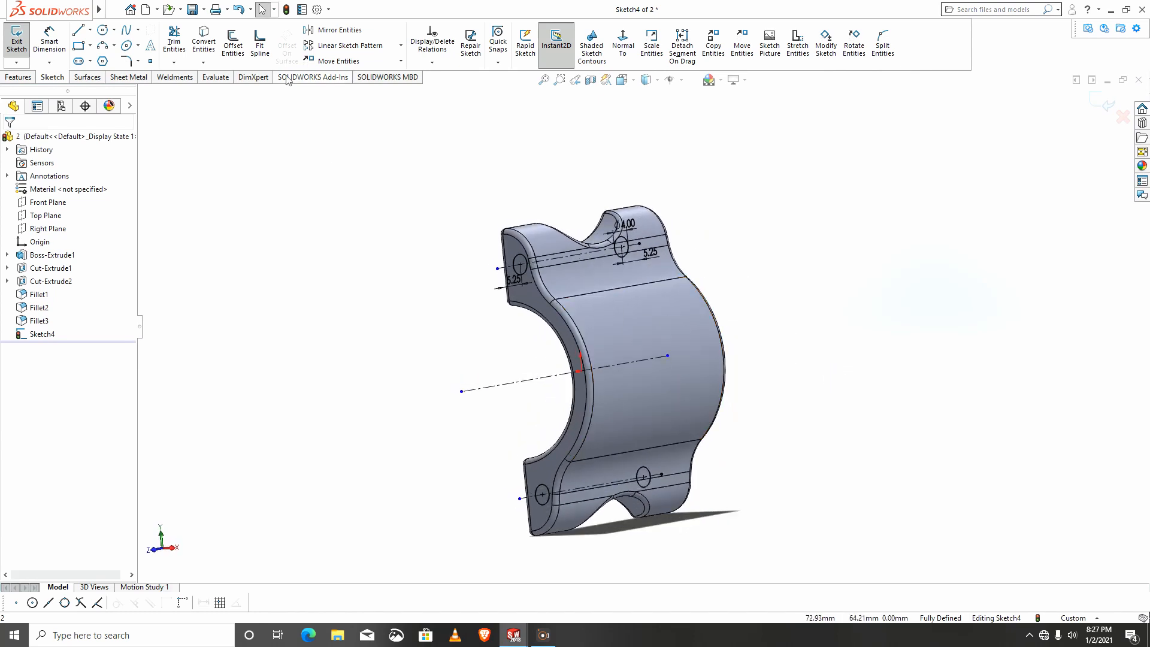
# Extrude-cut the four 4 mm circles through the tabs with a blind depth of 50 mm
pyautogui.press('Return')
pyautogui.click(17, 78)
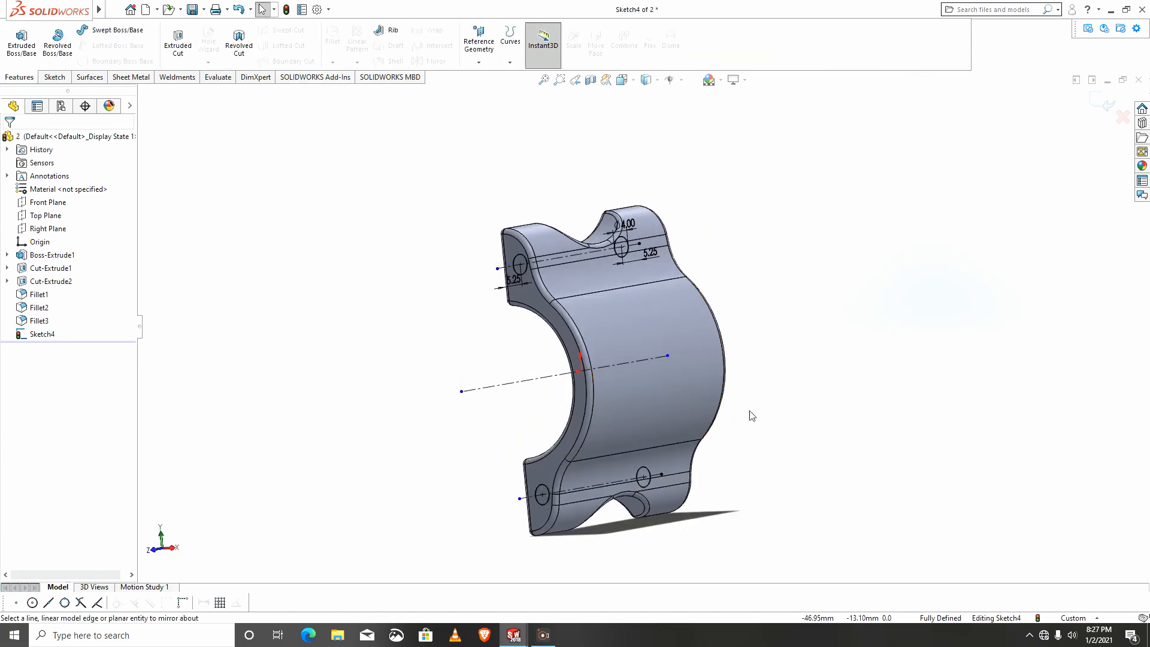
pyautogui.scroll(-2, 728, 469)
pyautogui.click(178, 48)
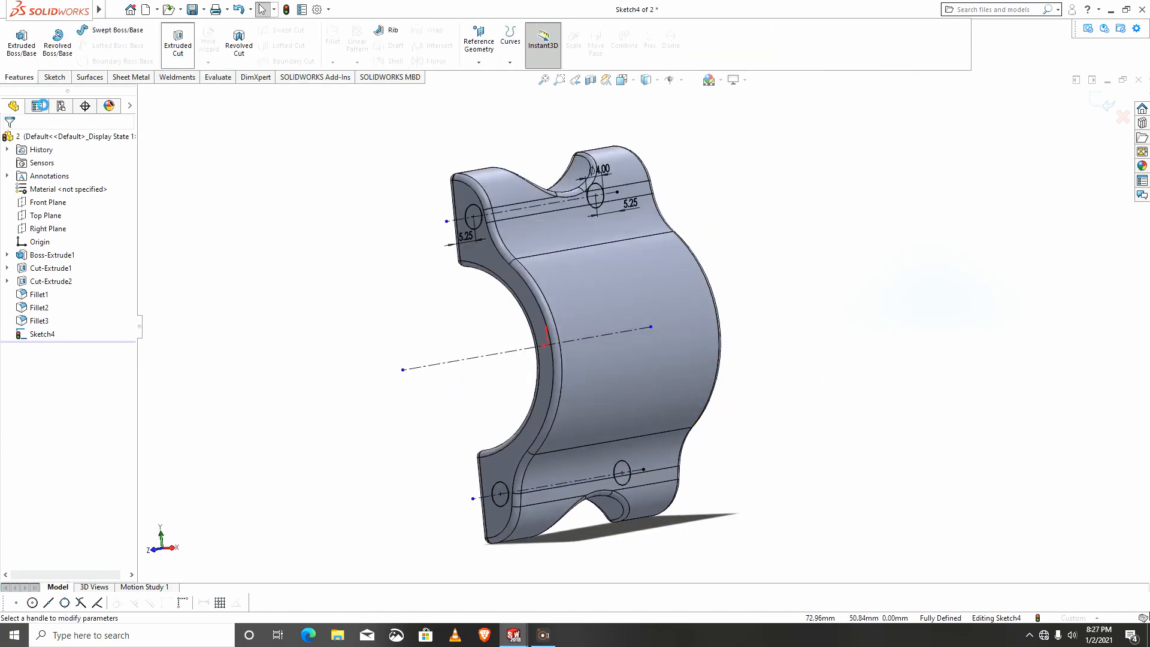
pyautogui.click(9, 140)
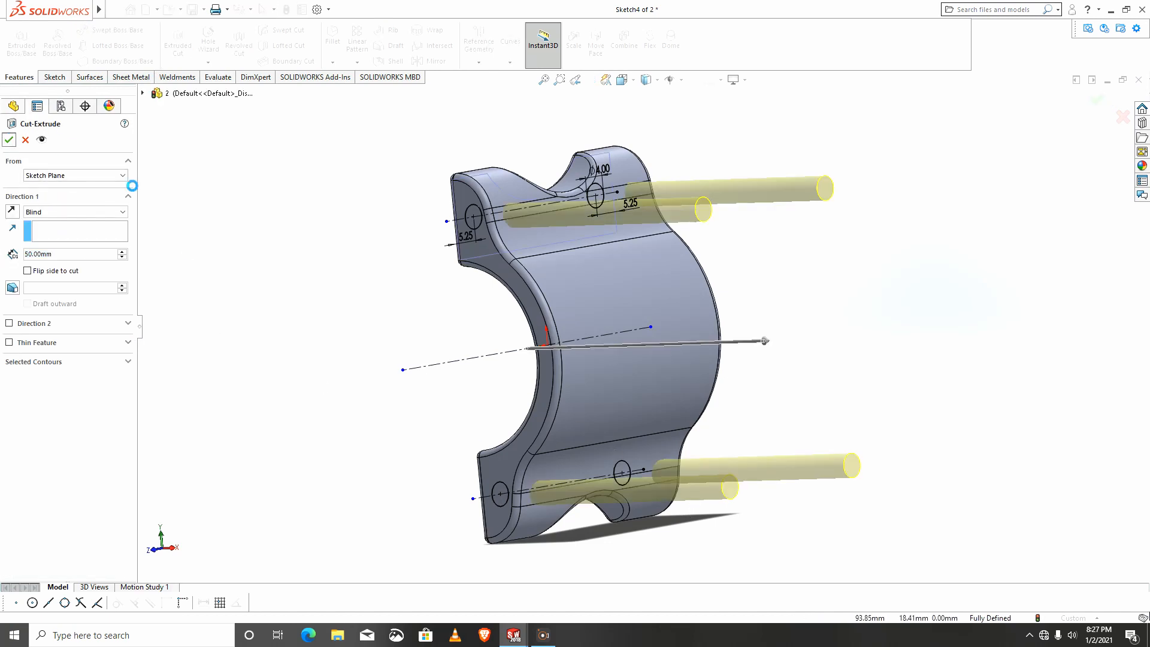
pyautogui.moveTo(372, 331); pyautogui.dragTo(585, 506, button='middle')
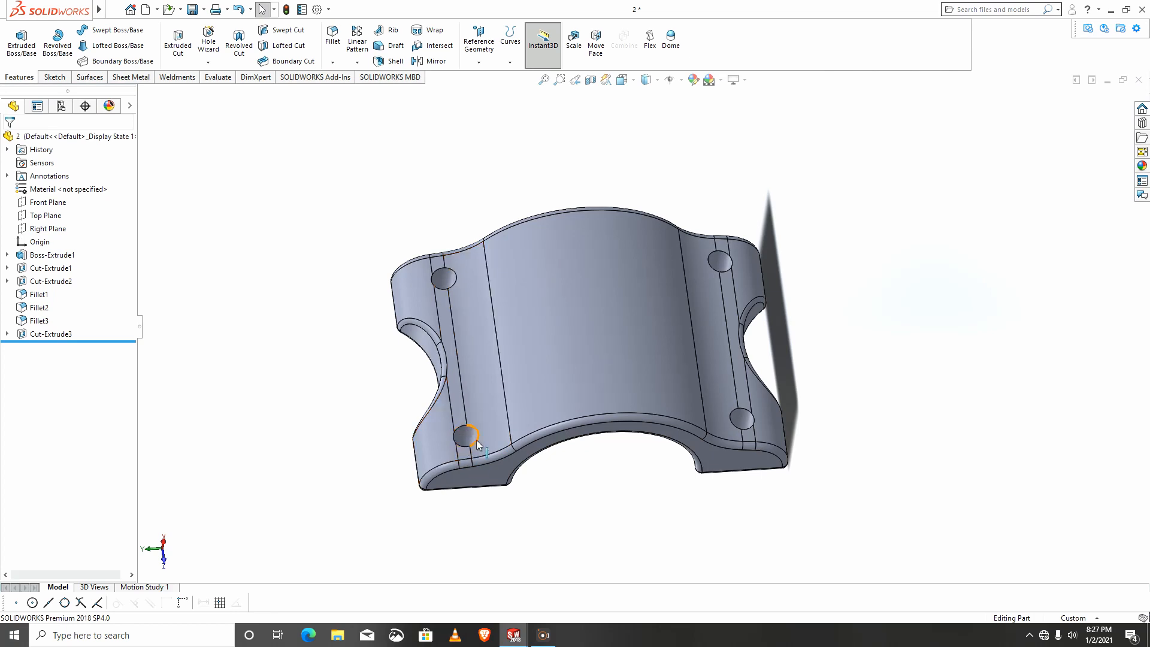
# Create a reference plane offset 30 mm from a tab's flat underside, with the offset flipped toward the outer side of the clamp
pyautogui.moveTo(606, 324); pyautogui.dragTo(647, 243, button='middle')
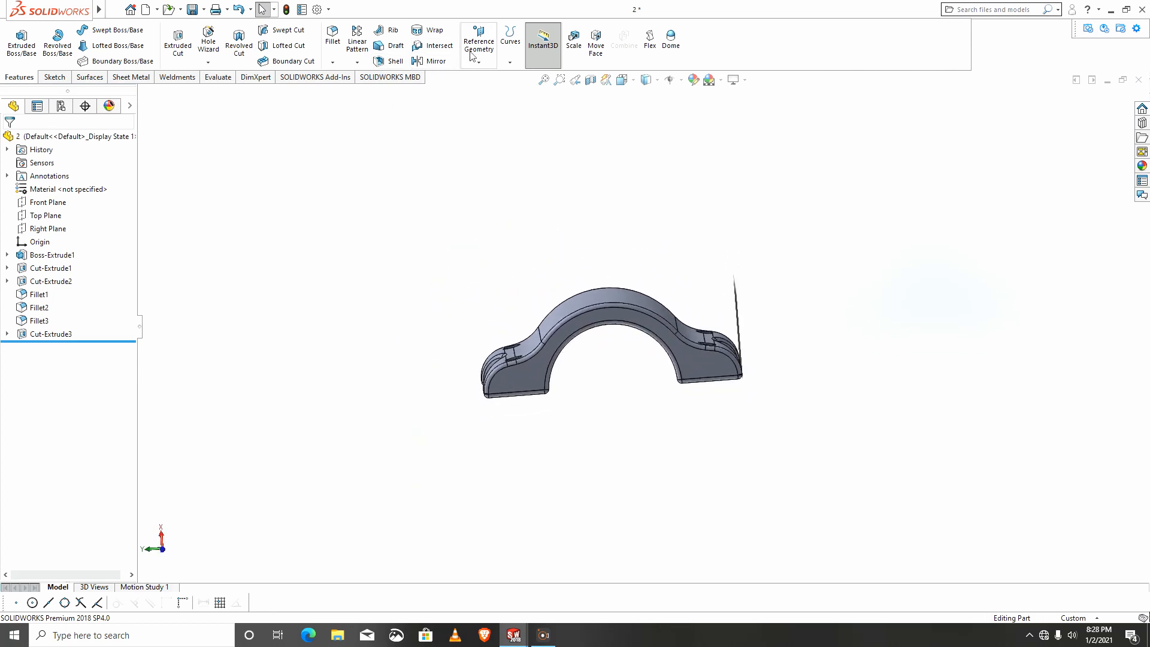
pyautogui.click(471, 57)
pyautogui.click(488, 76)
pyautogui.moveTo(609, 349); pyautogui.dragTo(536, 380, button='middle')
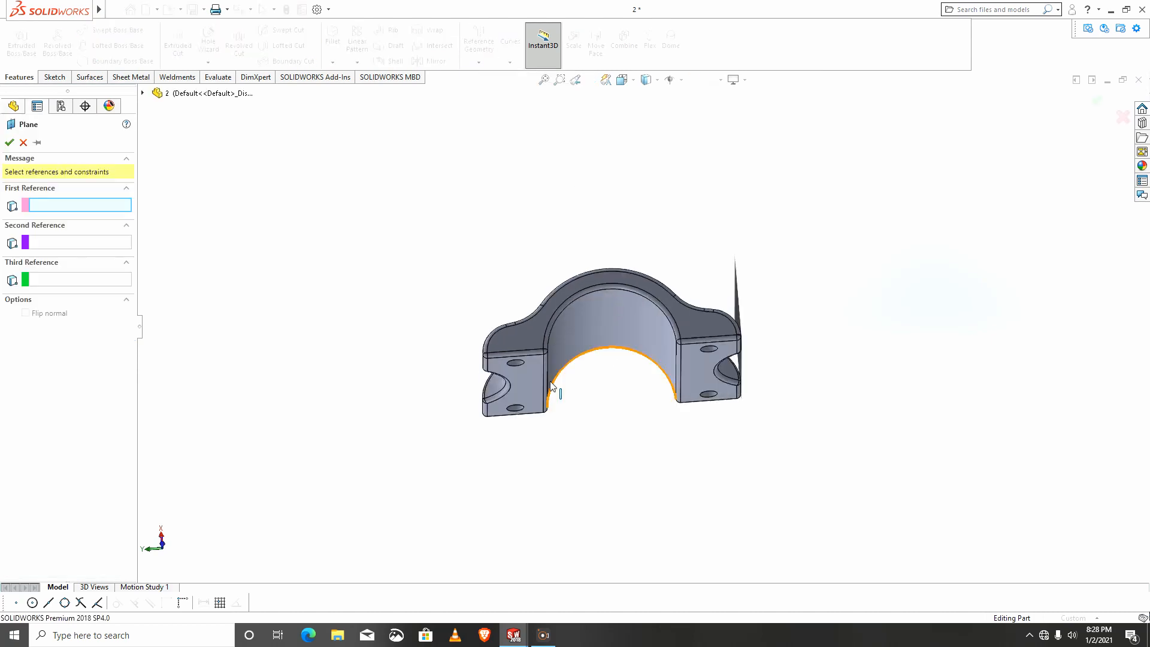
pyautogui.click(536, 380)
pyautogui.moveTo(590, 326); pyautogui.dragTo(603, 413, button='middle')
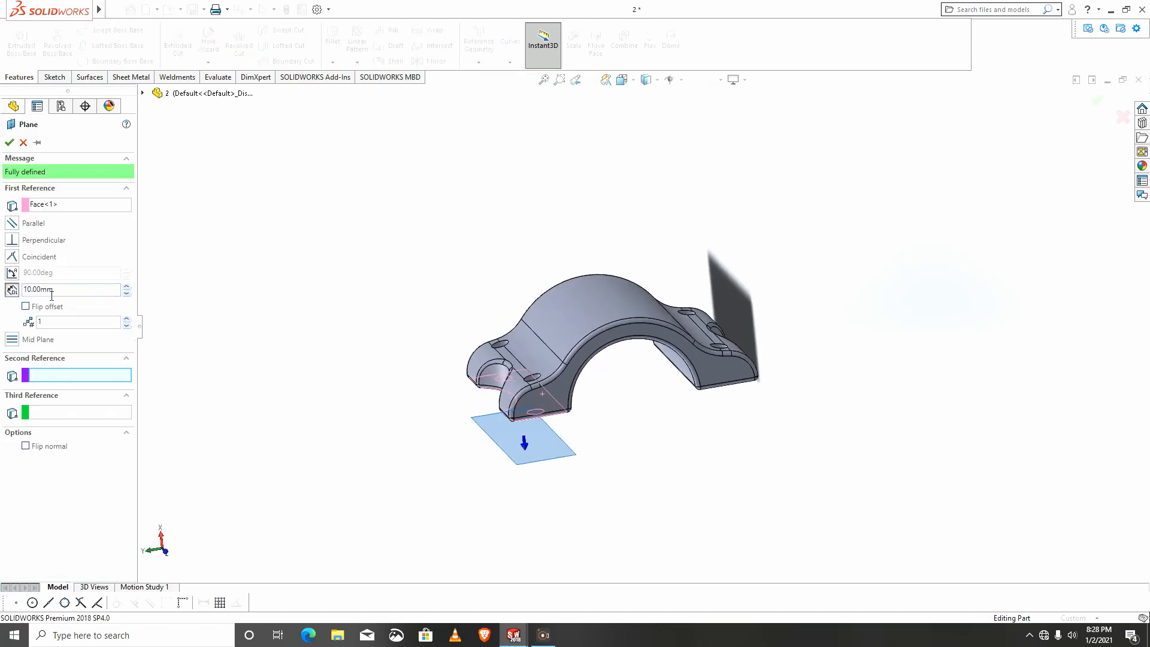
pyautogui.click(25, 306)
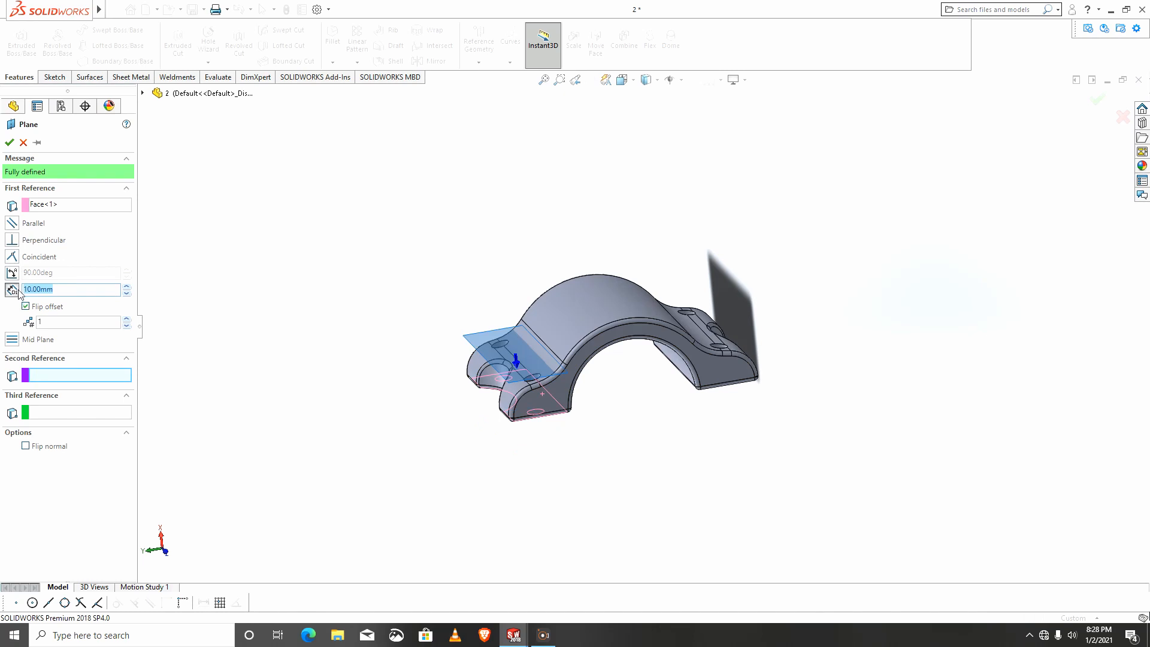
pyautogui.write('30')
pyautogui.press('Return')
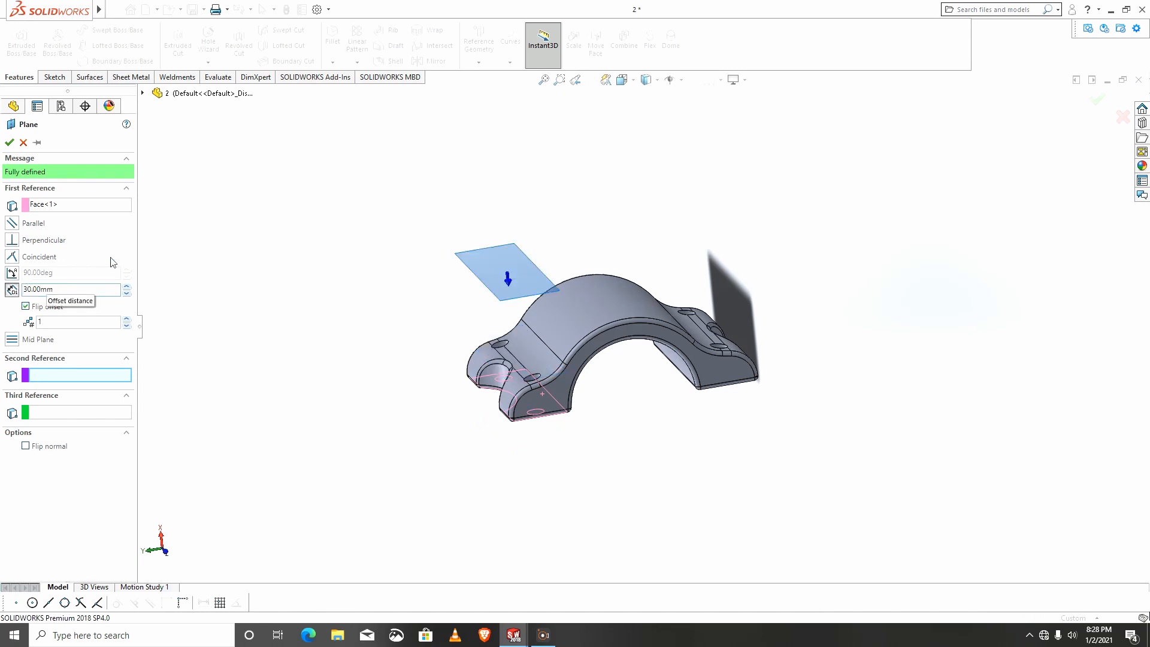
pyautogui.click(9, 142)
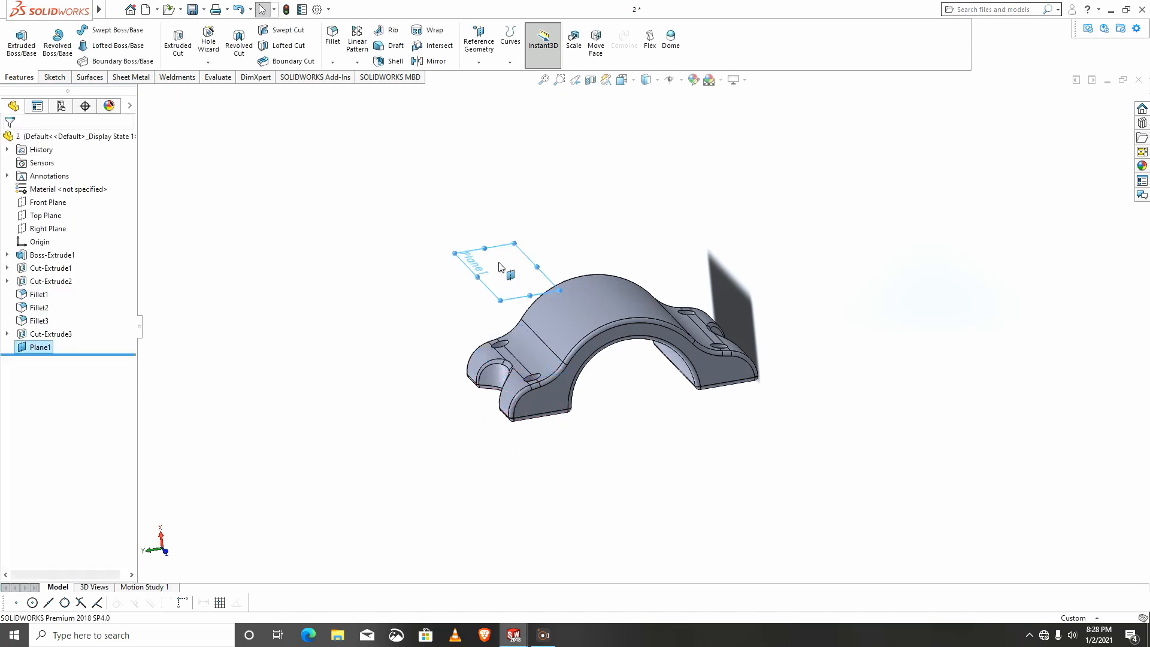
# Start a sketch on the offset plane and draw a circle centered on each upper tab hole, the right one about 7 mm in diameter
pyautogui.click(550, 228)
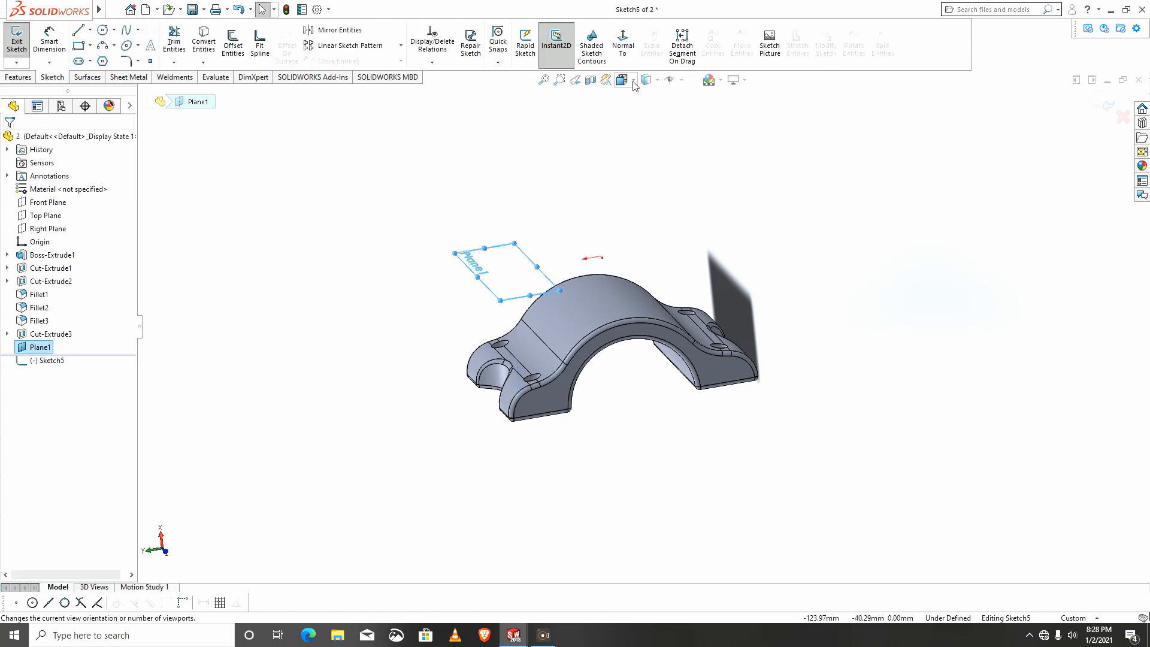
pyautogui.click(628, 51)
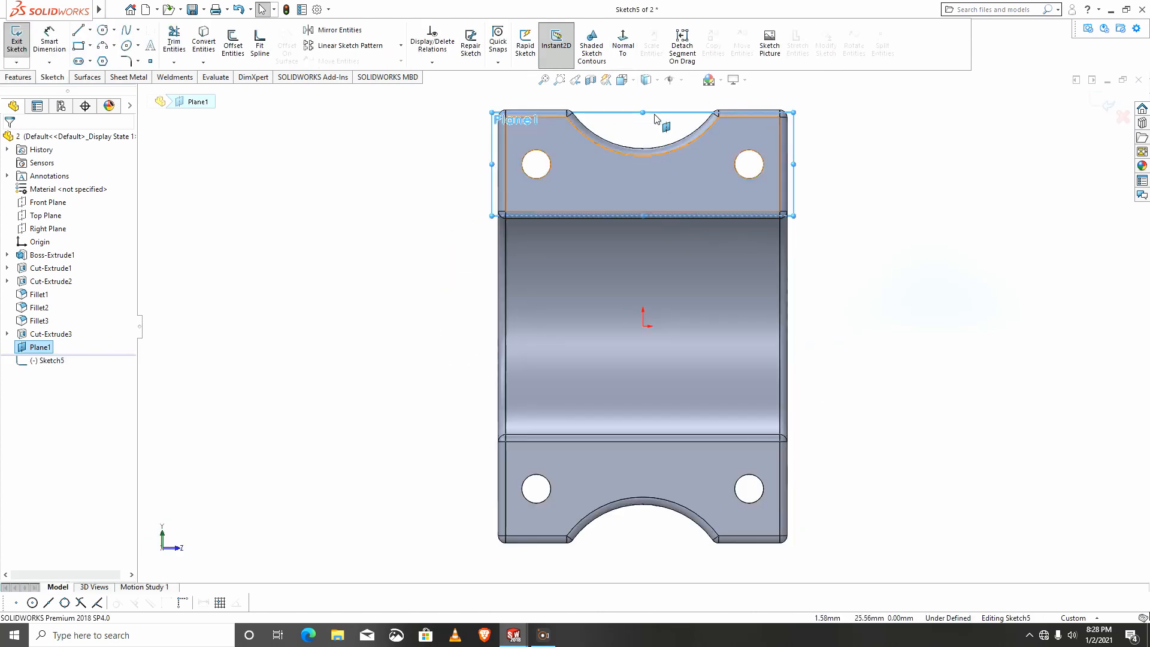
pyautogui.click(620, 58)
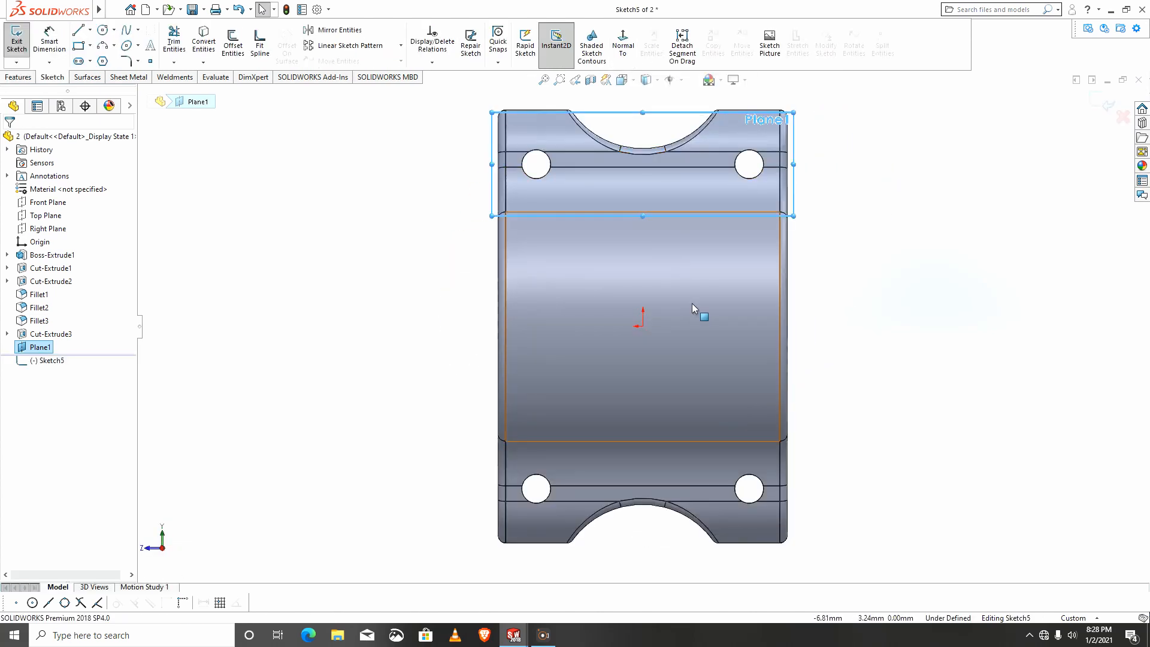
pyautogui.click(104, 30)
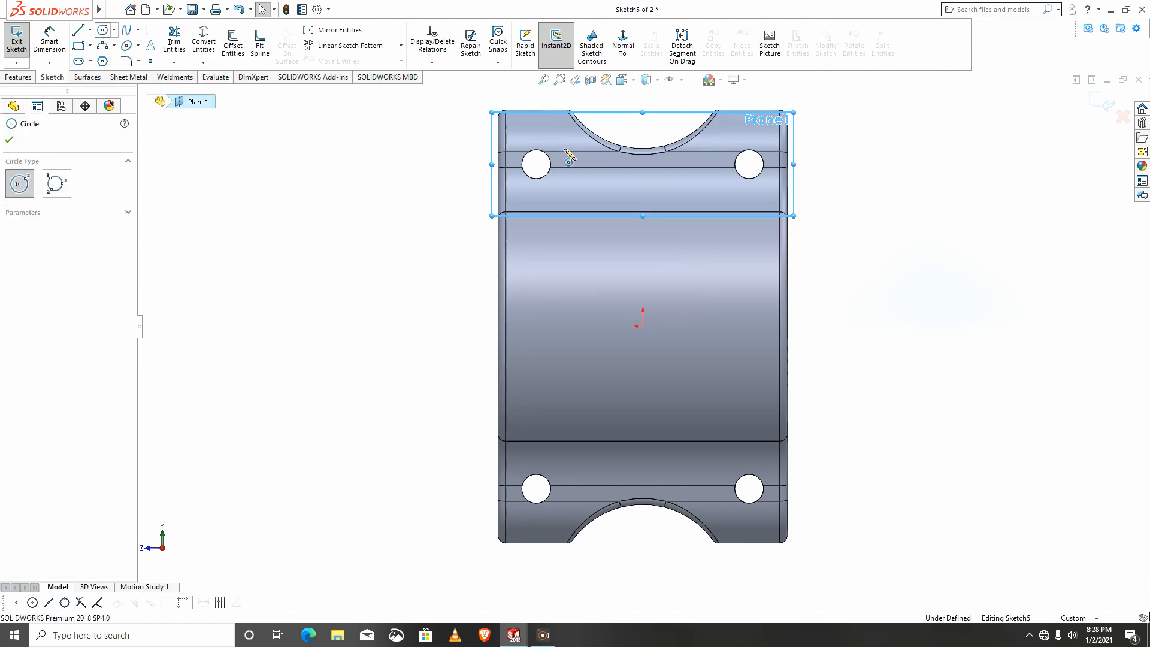
pyautogui.scroll(-3, 553, 123)
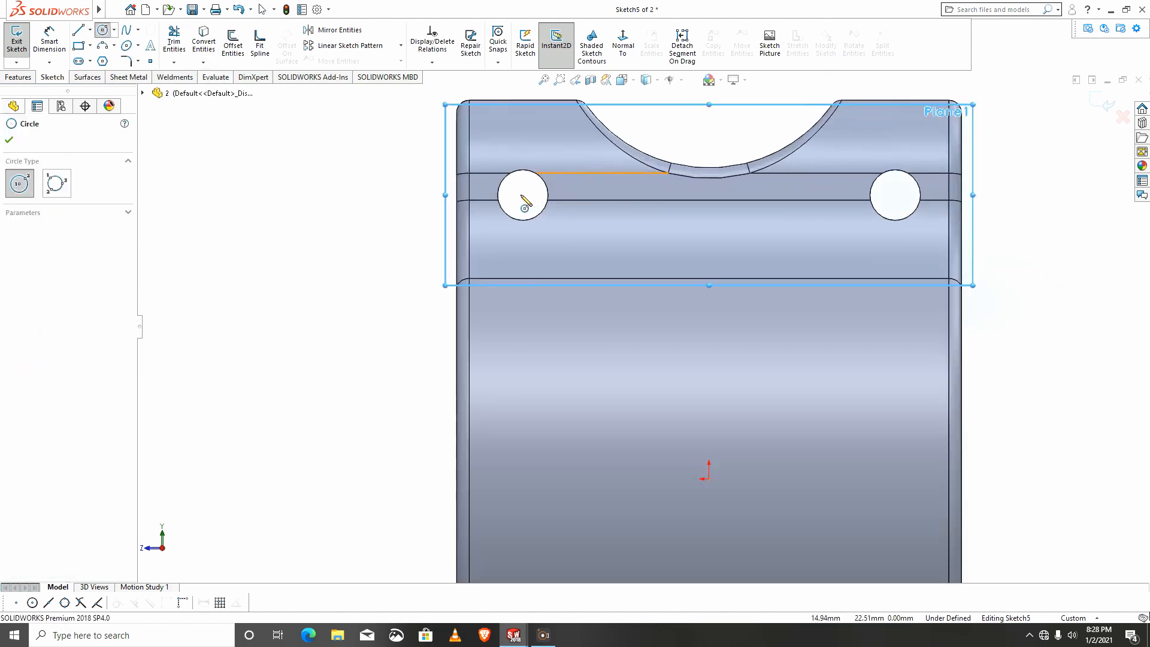
pyautogui.moveTo(523, 195); pyautogui.dragTo(561, 157)
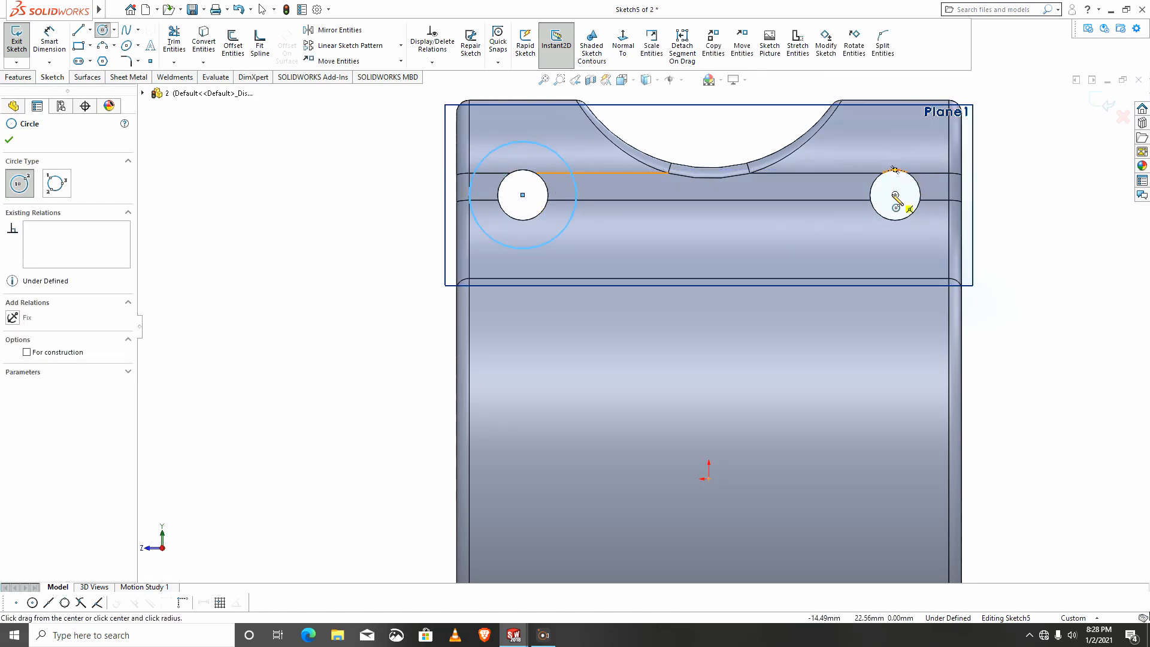
pyautogui.moveTo(894, 195); pyautogui.dragTo(866, 161)
pyautogui.scroll(4, 802, 311)
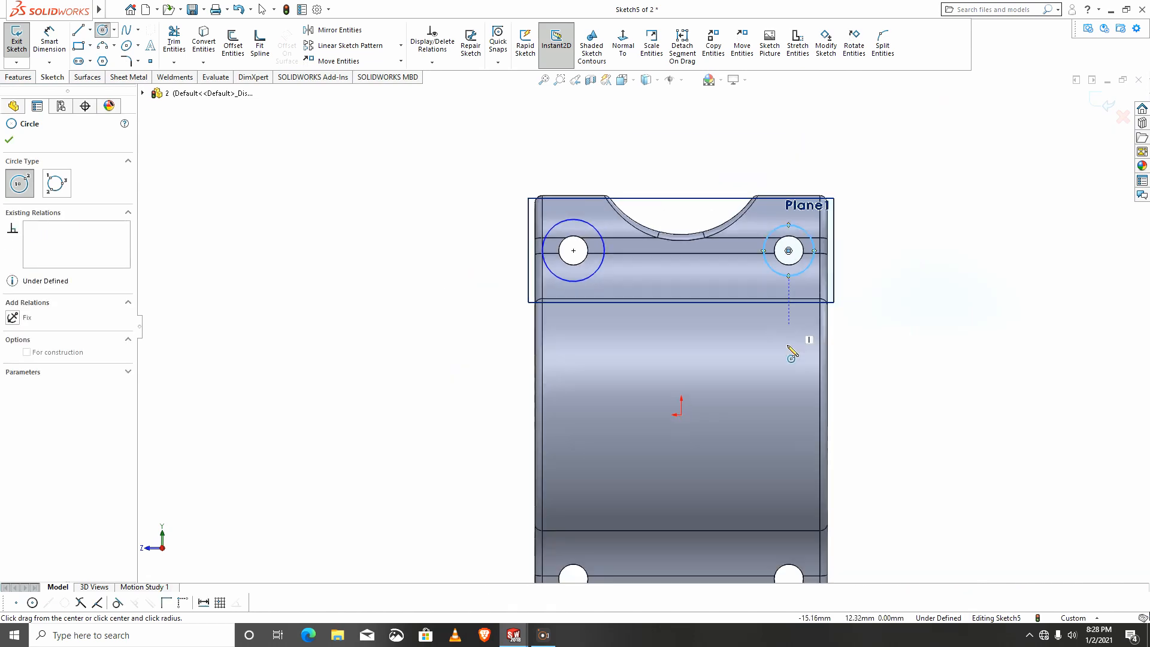
# Draw a circle centered on each of the two lower tab holes, larger than the holes
pyautogui.scroll(-1, 749, 546)
pyautogui.moveTo(765, 525); pyautogui.dragTo(749, 498)
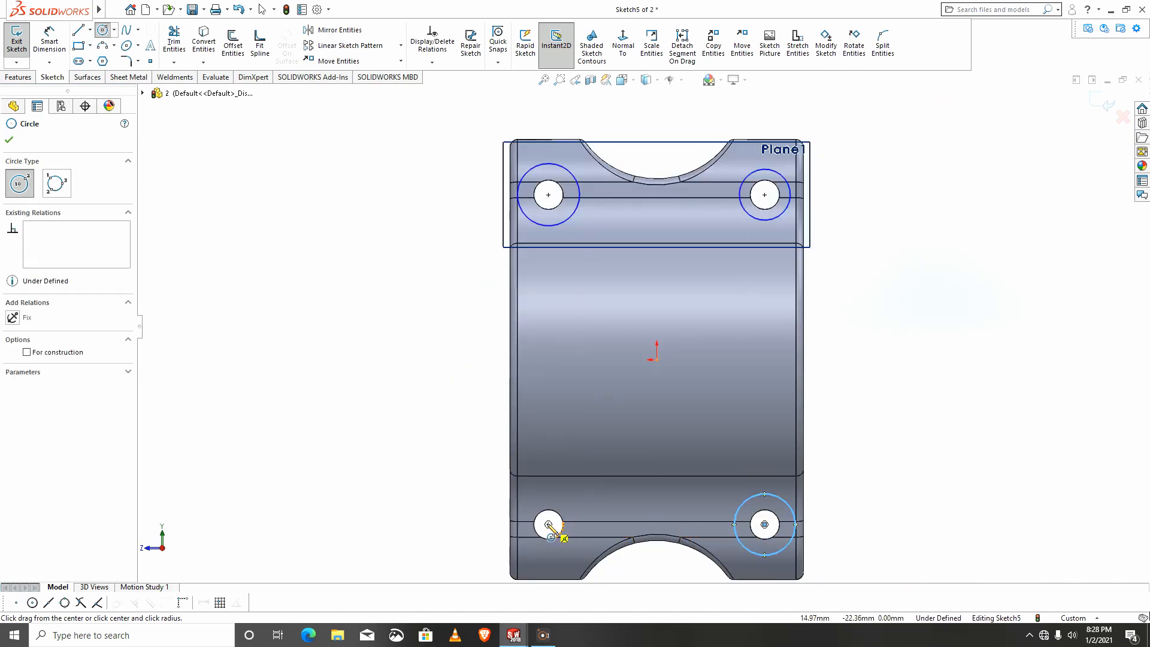
pyautogui.moveTo(548, 524); pyautogui.dragTo(577, 543)
pyautogui.press('Escape')
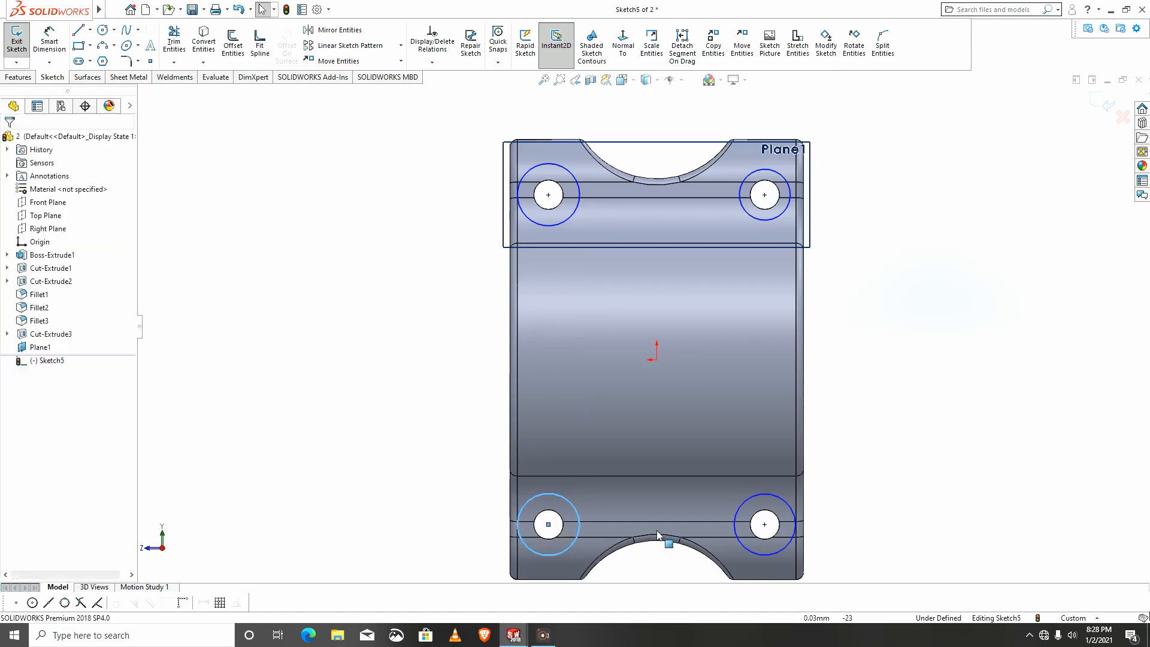
# Make the four circles around the screw holes equal in size
pyautogui.keyDown('ctrl'); pyautogui.click(736, 505); pyautogui.keyUp('ctrl')
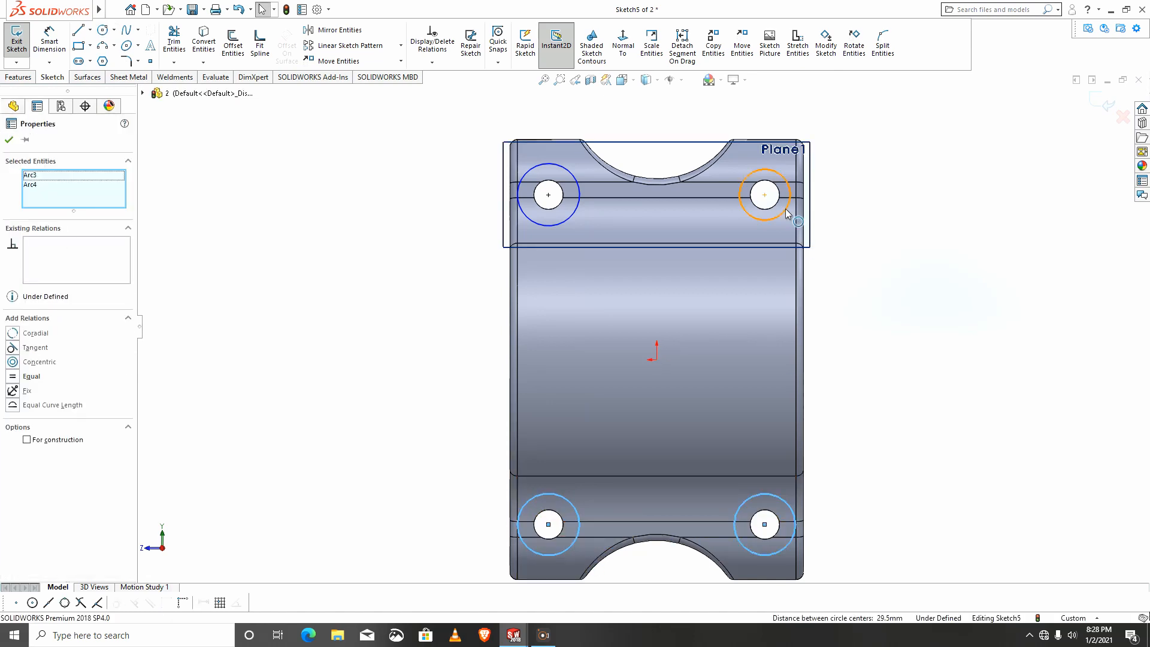
pyautogui.keyDown('ctrl'); pyautogui.click(785, 208); pyautogui.keyUp('ctrl')
pyautogui.click(564, 219)
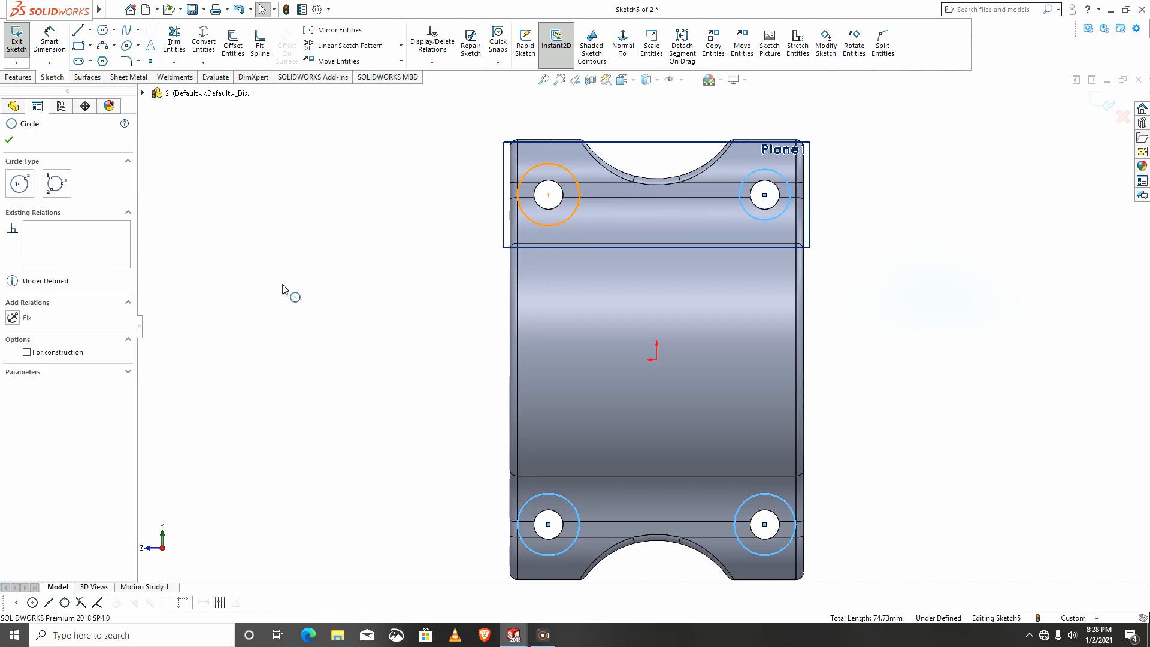
pyautogui.click(13, 366)
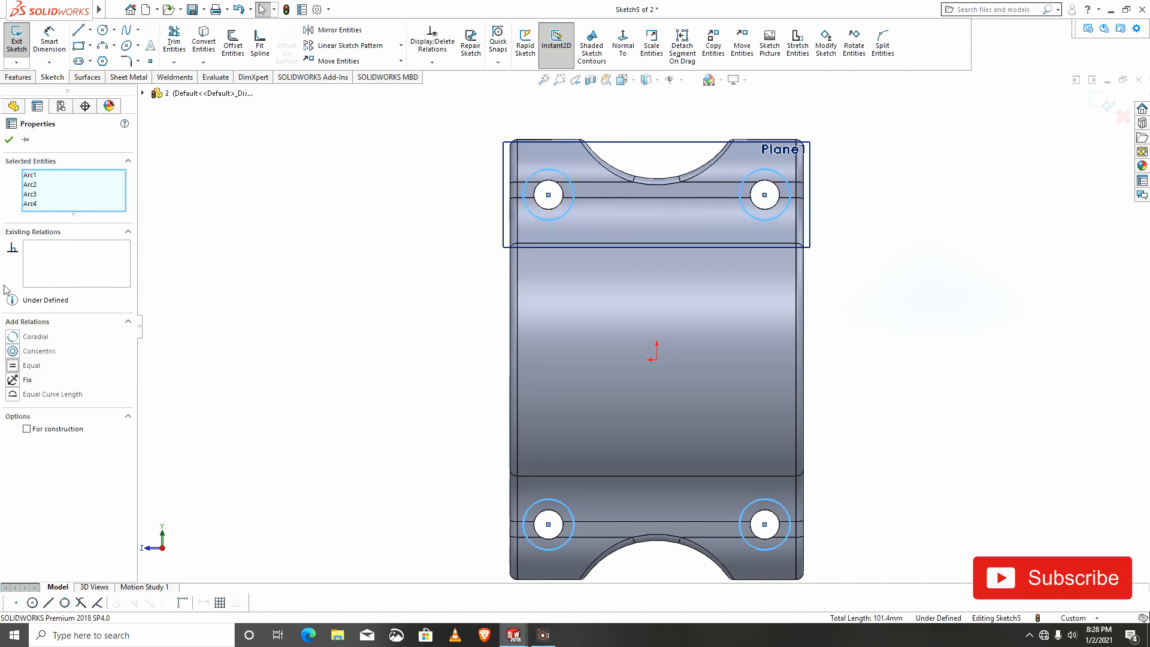
pyautogui.press('Escape')
# Dimension the upper left circle's diameter as 8 mm
pyautogui.click(49, 42)
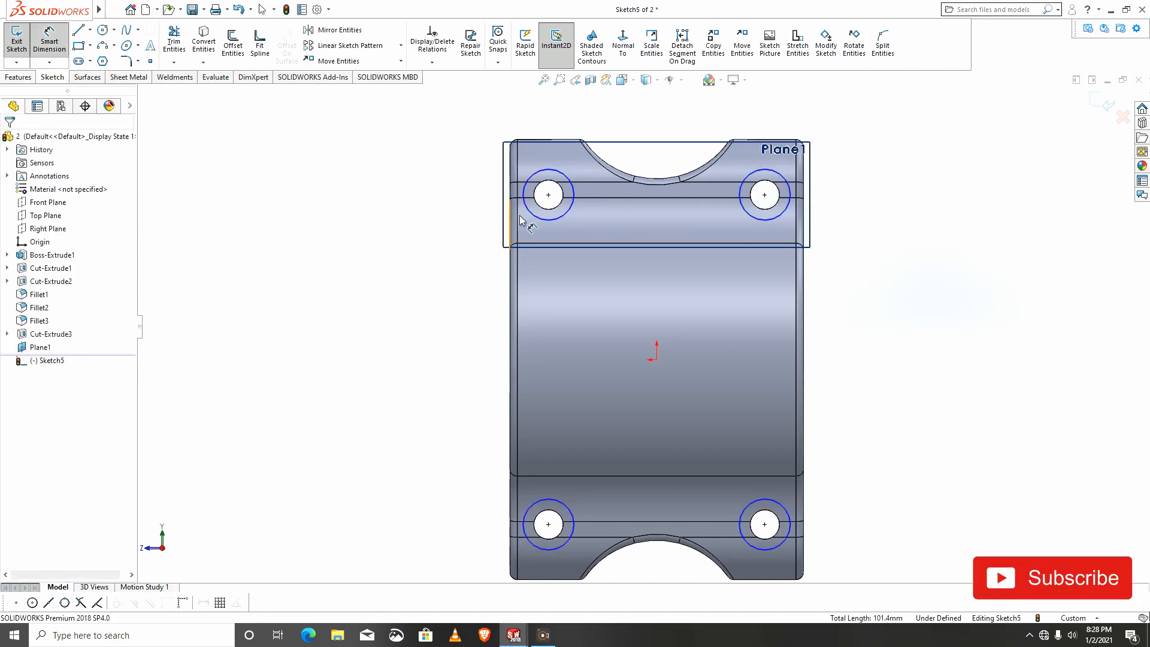
pyautogui.click(543, 221)
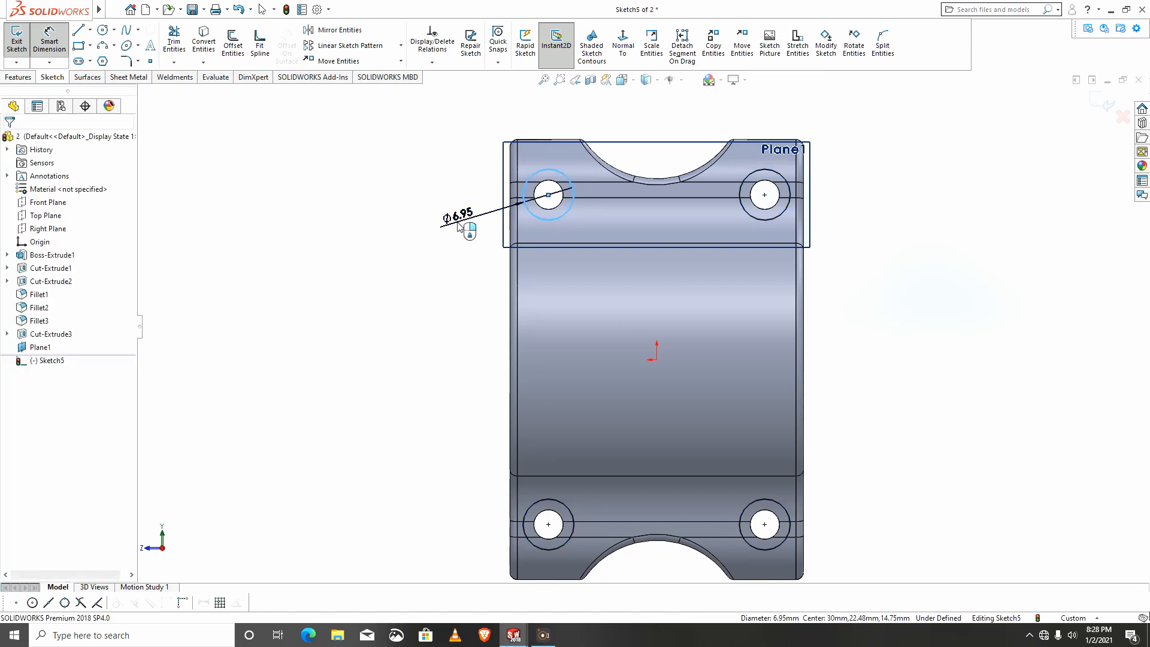
pyautogui.click(458, 221)
pyautogui.write('8')
pyautogui.press('Return')
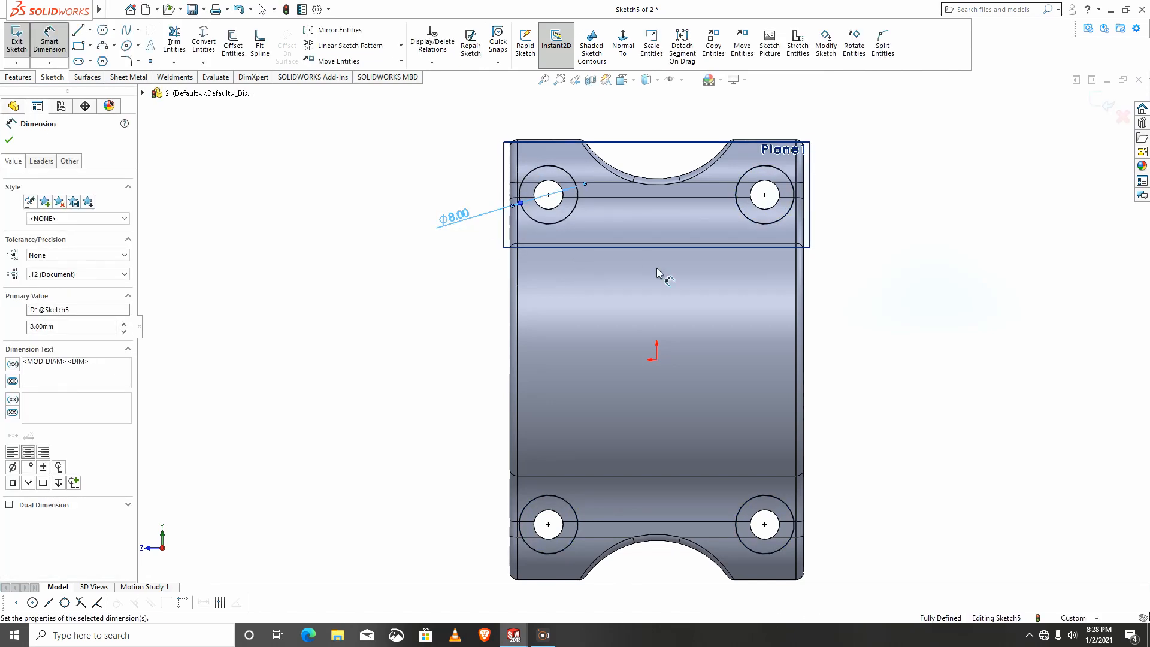
# Extrude-cut the four 8 mm circles 25 mm blind from the offset plane, reversed toward the tabs, to form the screw-head recesses
pyautogui.moveTo(696, 377)
pyautogui.mouseDown(button='middle')
pyautogui.moveTo(816, 251)
pyautogui.moveTo(906, 406)
pyautogui.moveTo(337, 307)
pyautogui.mouseUp(button='middle')
pyautogui.click(18, 78)
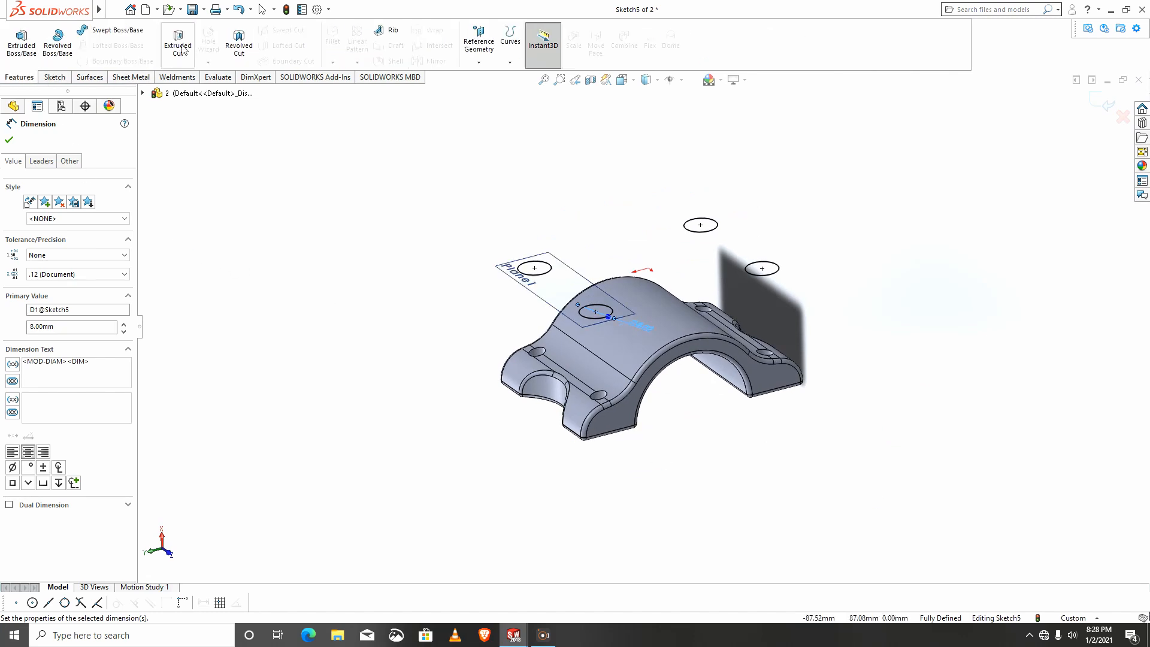
pyautogui.click(178, 45)
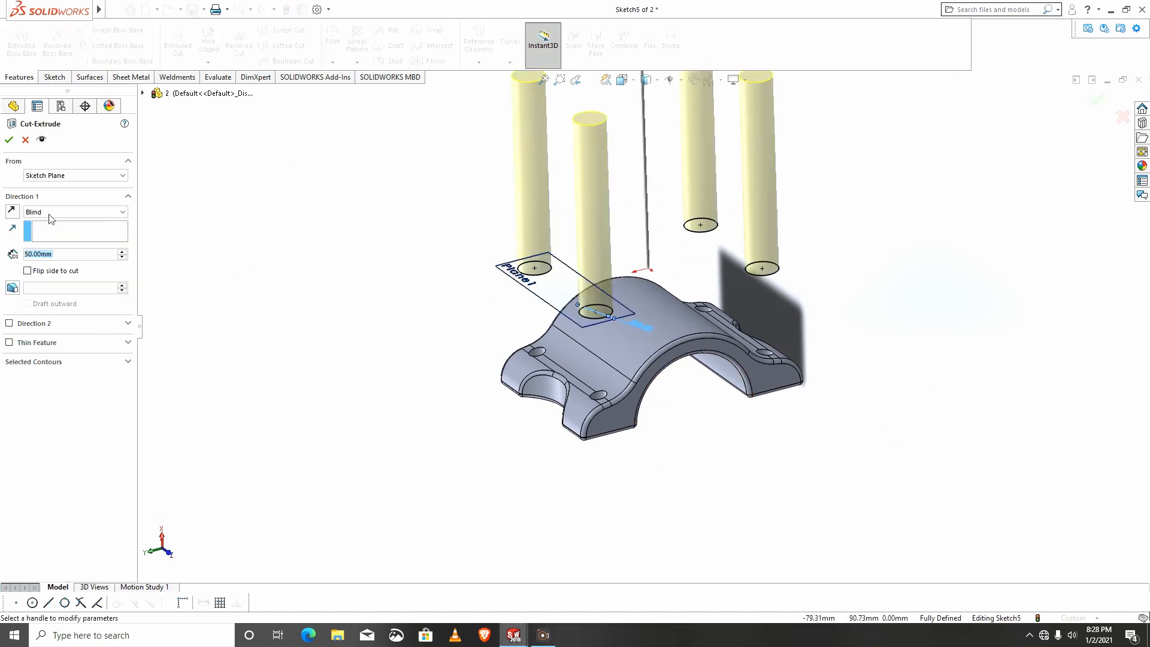
pyautogui.click(12, 210)
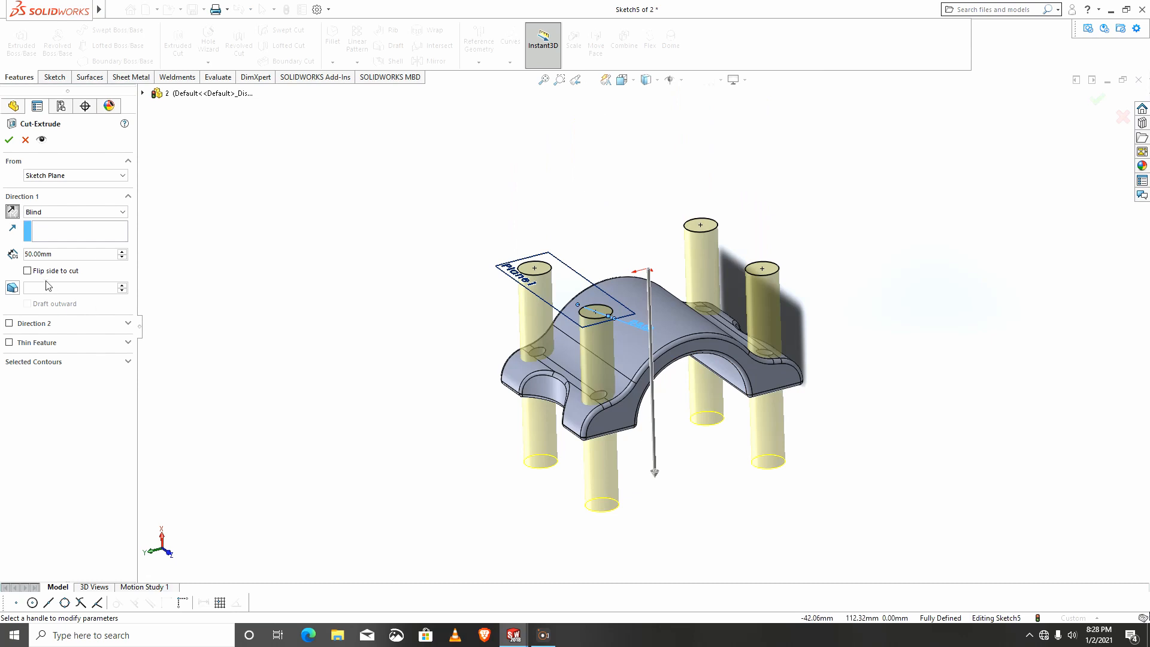
pyautogui.write('25')
pyautogui.press('Return')
pyautogui.scroll(-5, 629, 431)
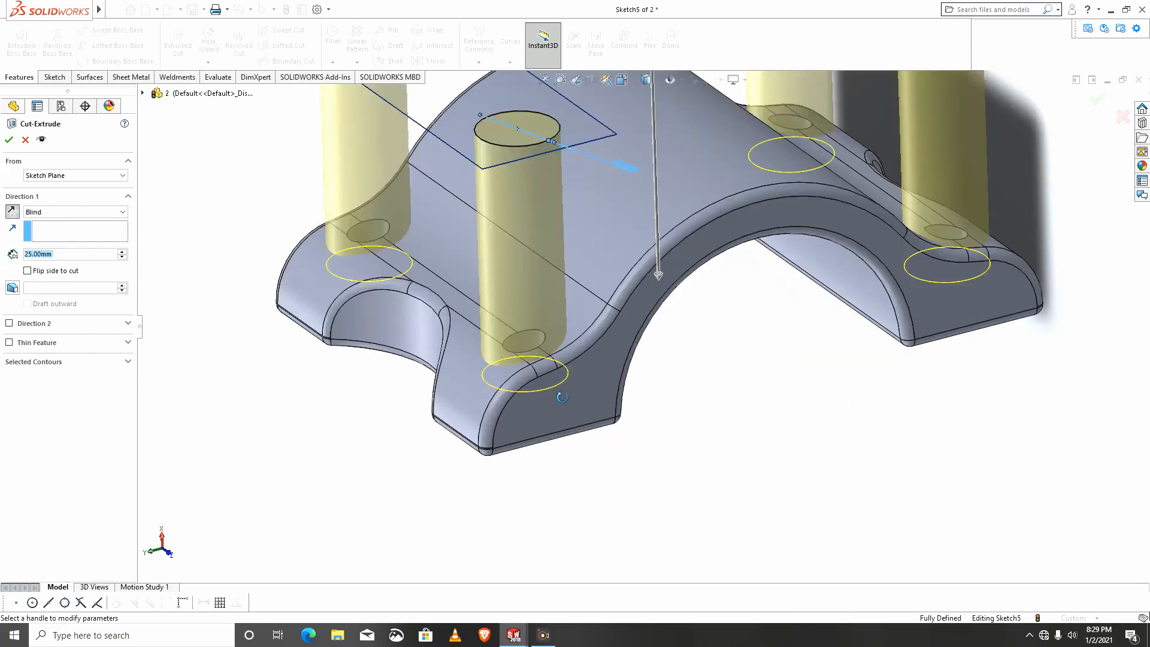
pyautogui.moveTo(629, 431); pyautogui.dragTo(551, 380, button='middle')
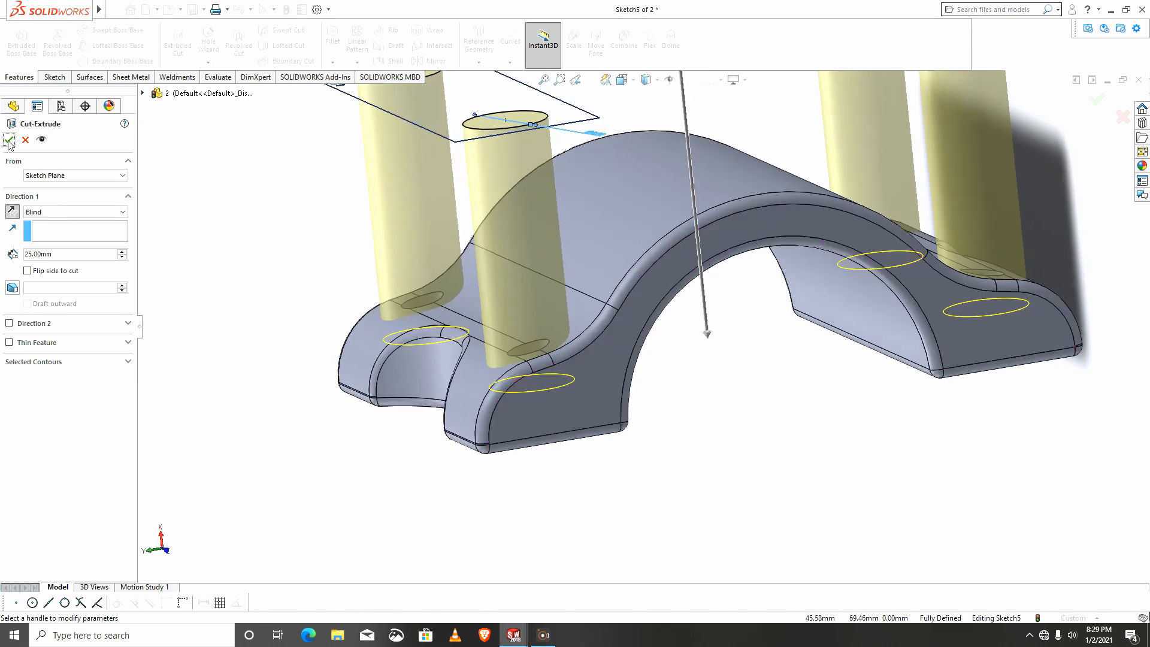
pyautogui.click(9, 141)
pyautogui.click(719, 399)
pyautogui.moveTo(719, 399); pyautogui.dragTo(777, 213, button='middle')
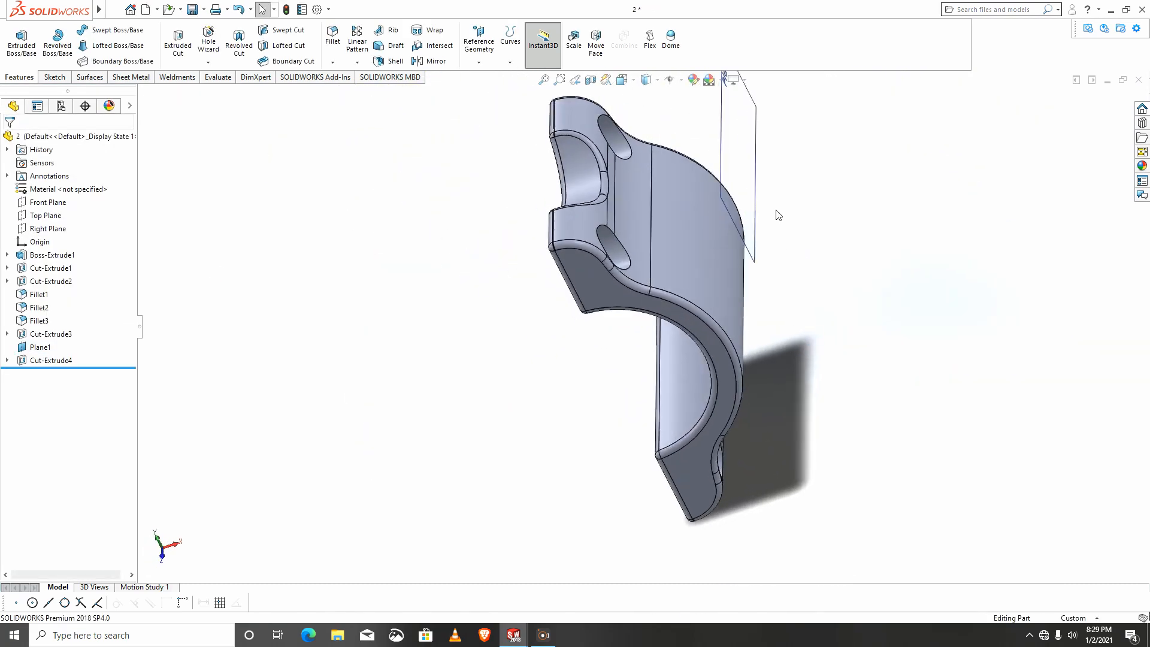
# Hide the offset plane and save the finished clamp part
pyautogui.click(753, 160)
pyautogui.click(821, 123)
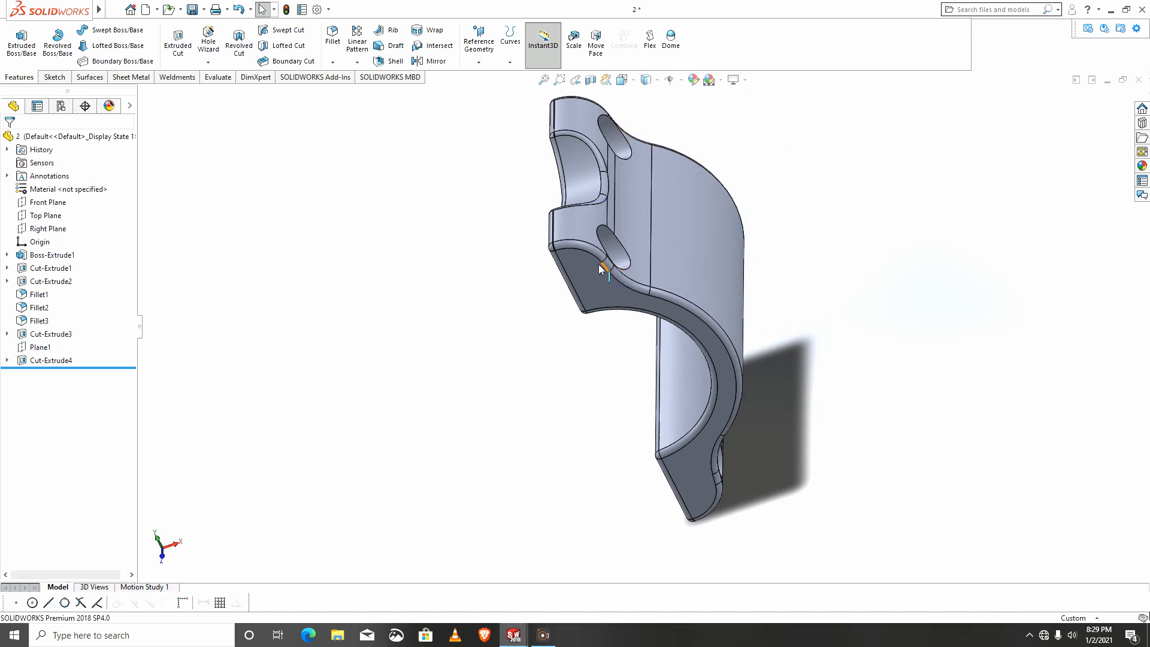
pyautogui.moveTo(611, 273); pyautogui.dragTo(529, 264, button='middle')
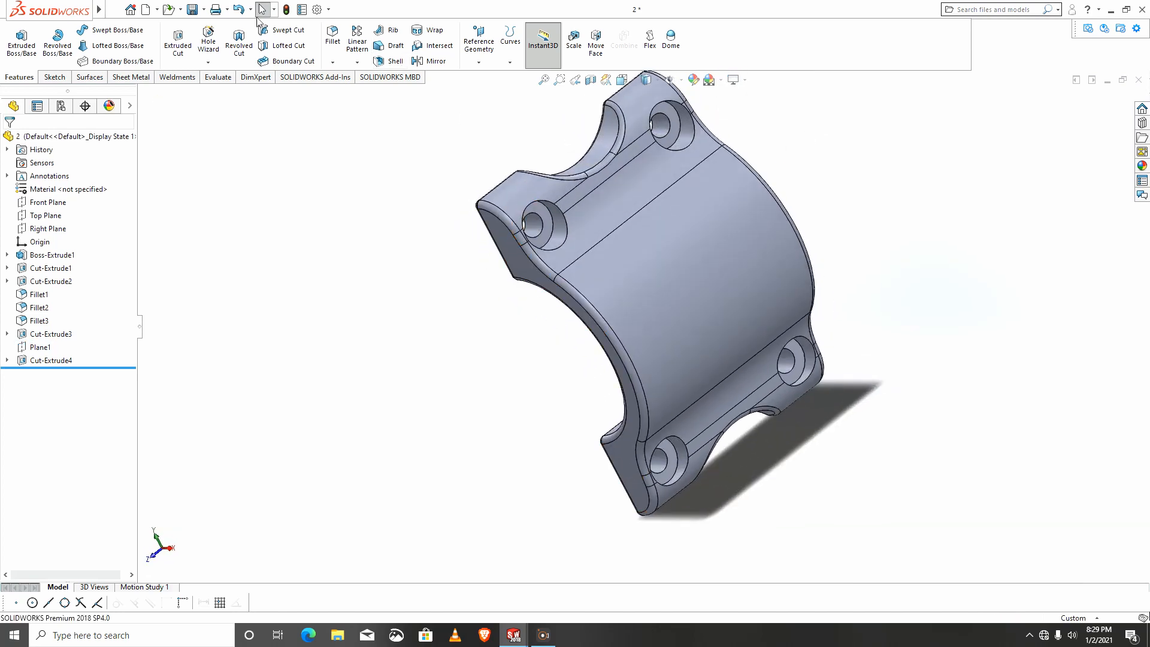
pyautogui.moveTo(662, 359); pyautogui.dragTo(736, 359, button='middle')
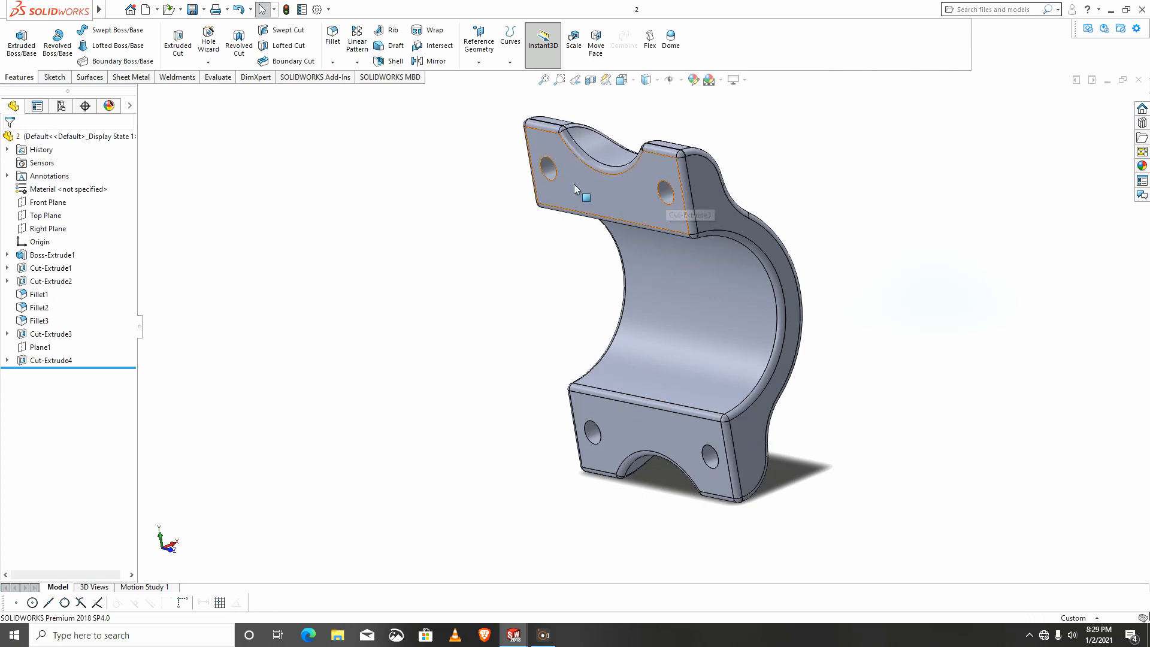
pyautogui.moveTo(680, 340); pyautogui.dragTo(692, 461, button='middle')
pyautogui.scroll(-5, 697, 449)
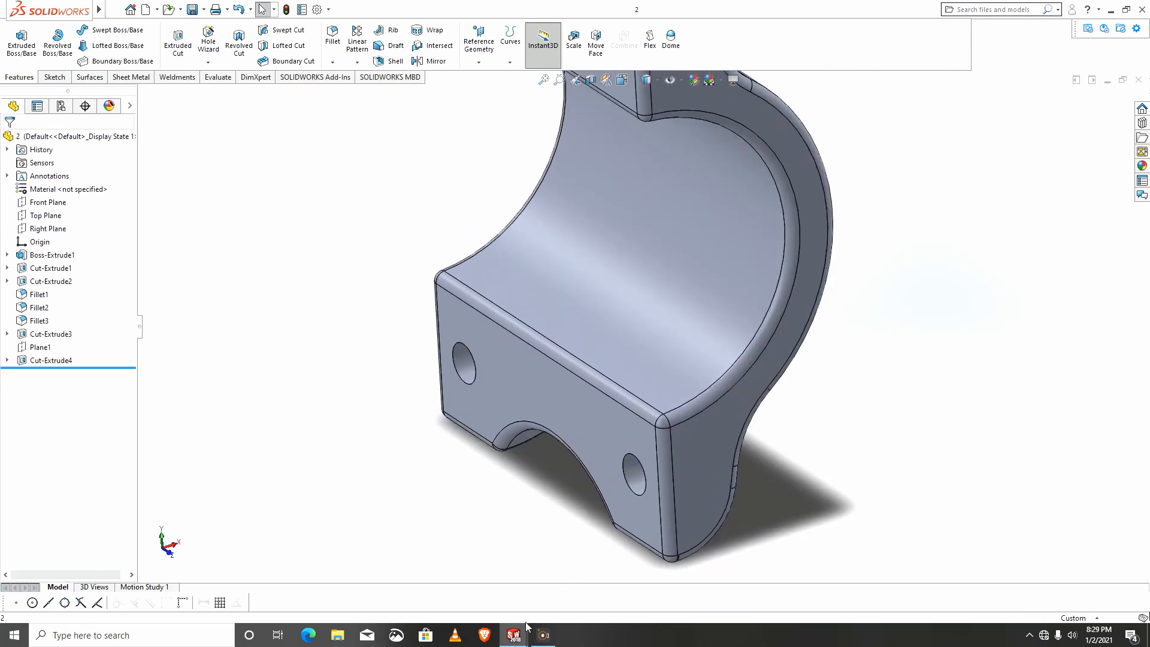
pyautogui.moveTo(775, 216)
pyautogui.mouseDown(button='middle')
pyautogui.moveTo(659, 196)
pyautogui.moveTo(593, 240)
pyautogui.moveTo(465, 259)
pyautogui.moveTo(527, 284)
pyautogui.moveTo(594, 172)
pyautogui.mouseUp(button='middle')
pyautogui.scroll(3, 645, 199)
# View the clamp shaded without edges and restore the shaded-with-edges display
pyautogui.click(648, 94)
pyautogui.click(652, 86)
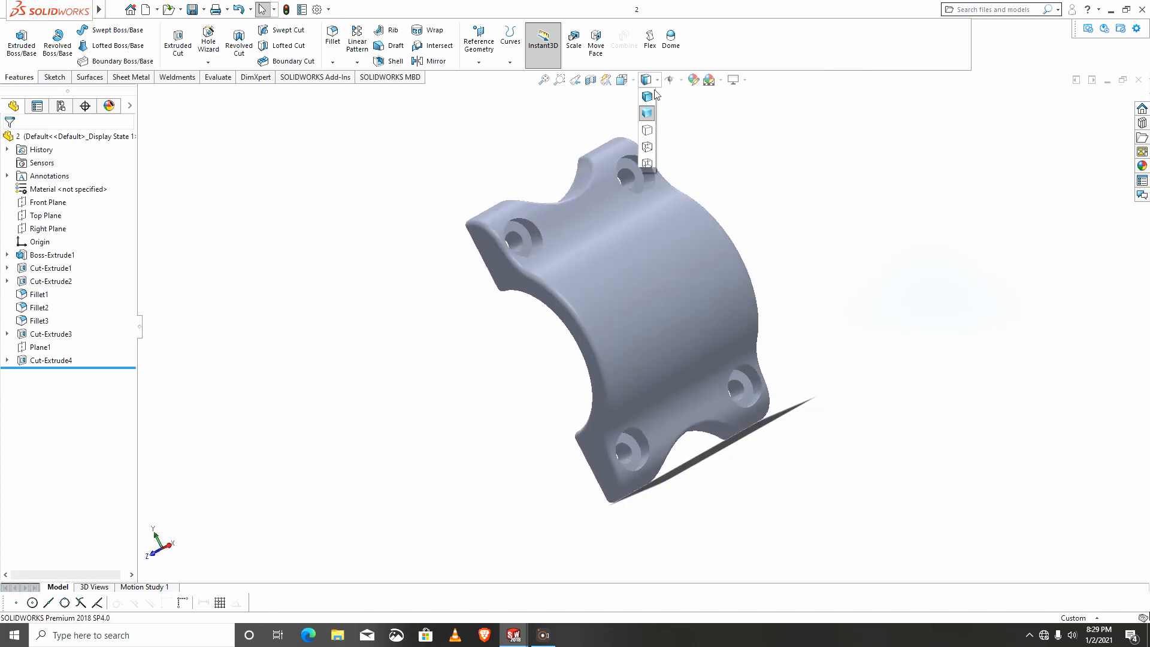
pyautogui.click(651, 101)
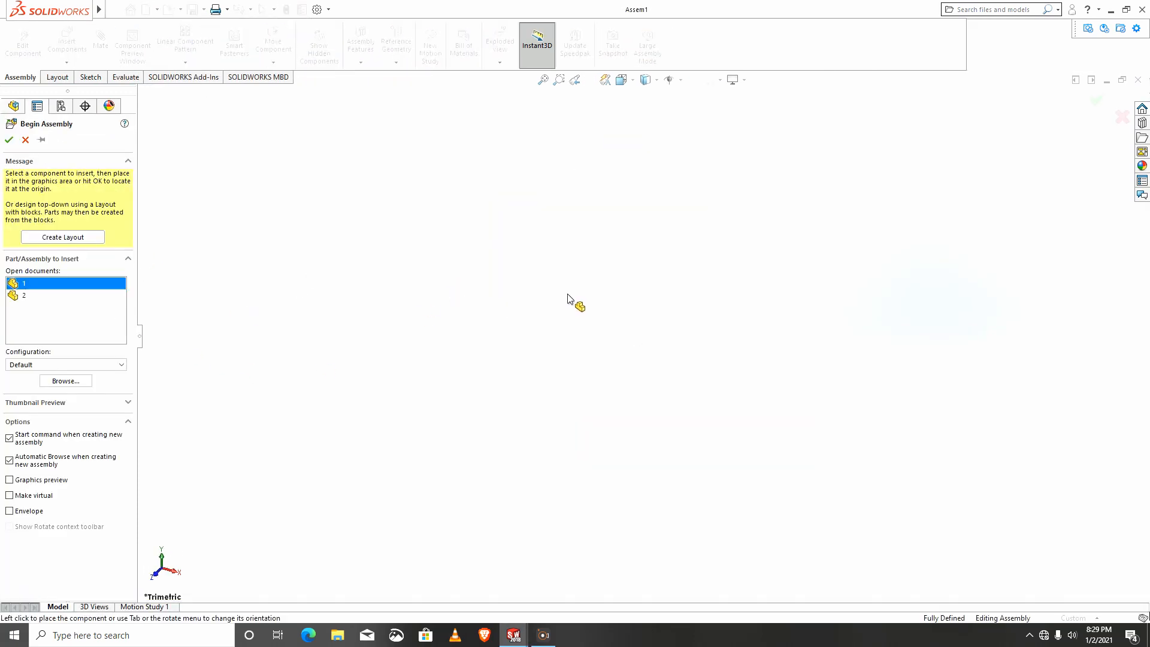
# Place part 1 in a new assembly and insert part 2 beside its split clamp end
pyautogui.click(449, 410)
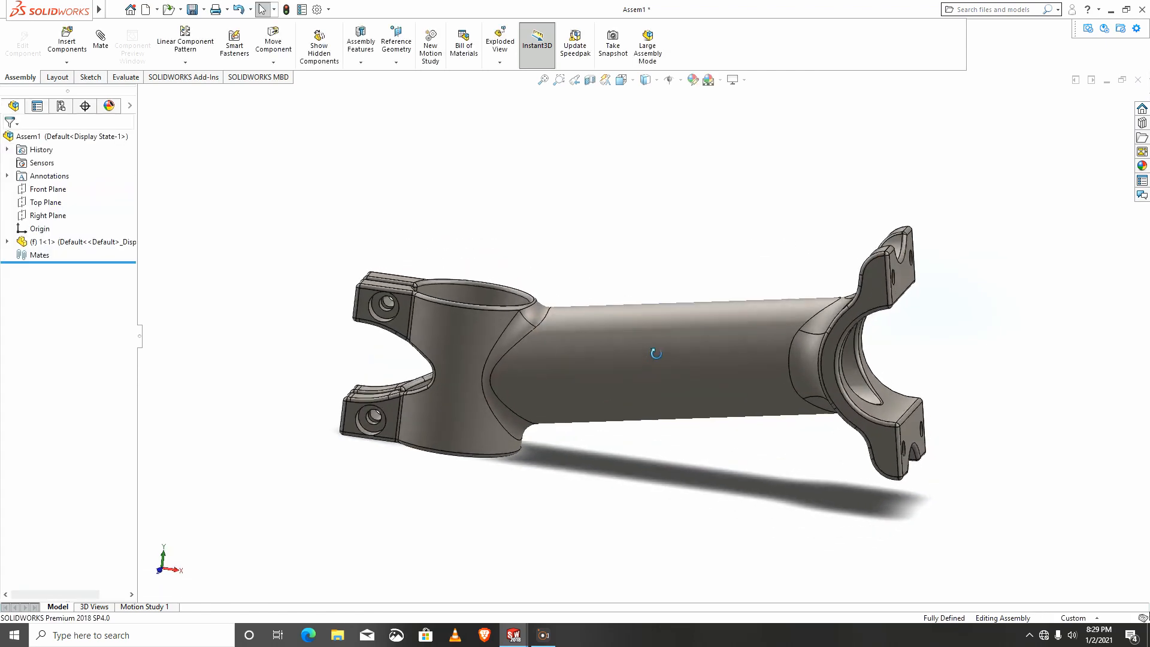
pyautogui.click(66, 46)
pyautogui.click(12, 284)
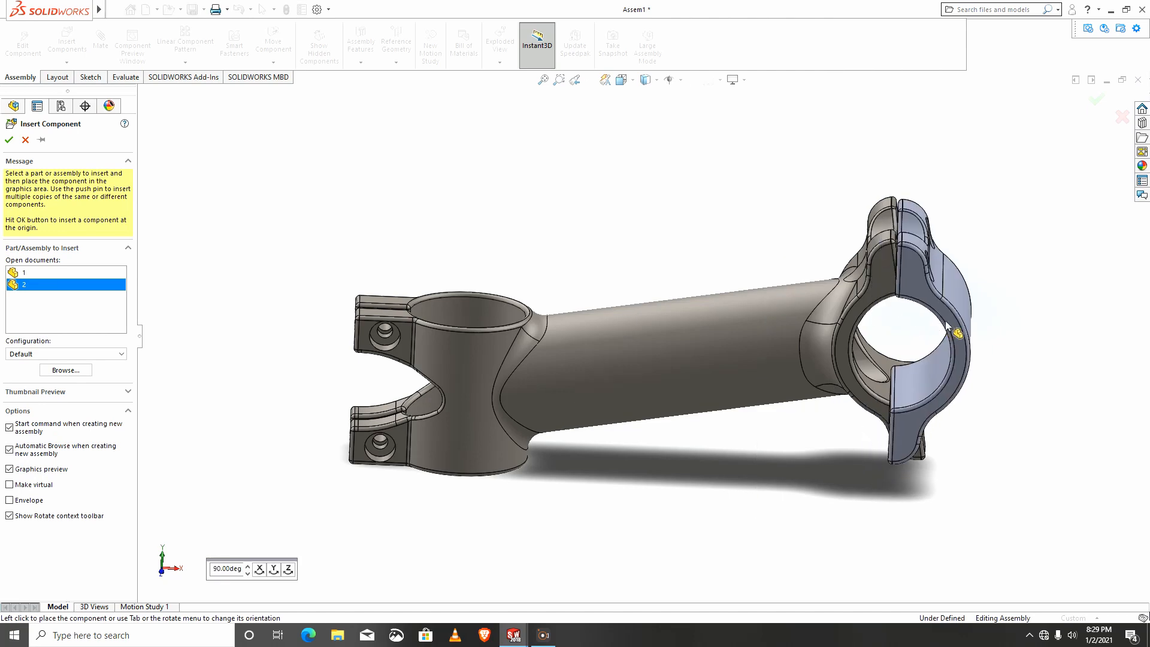
pyautogui.click(886, 319)
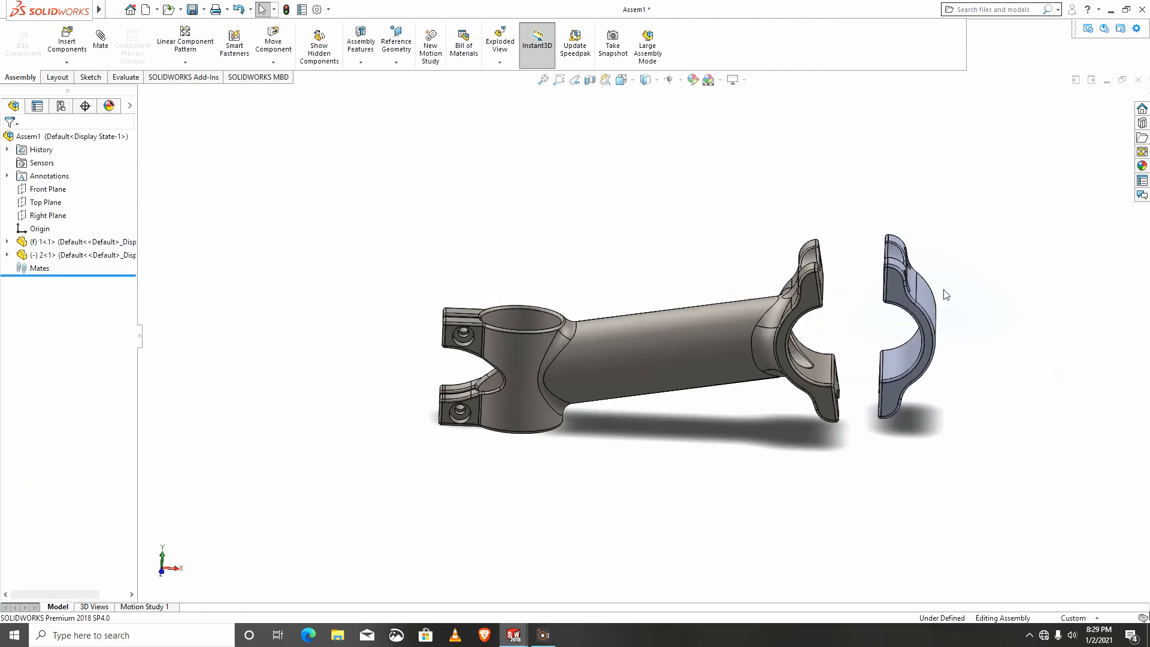
pyautogui.scroll(-3, 859, 295)
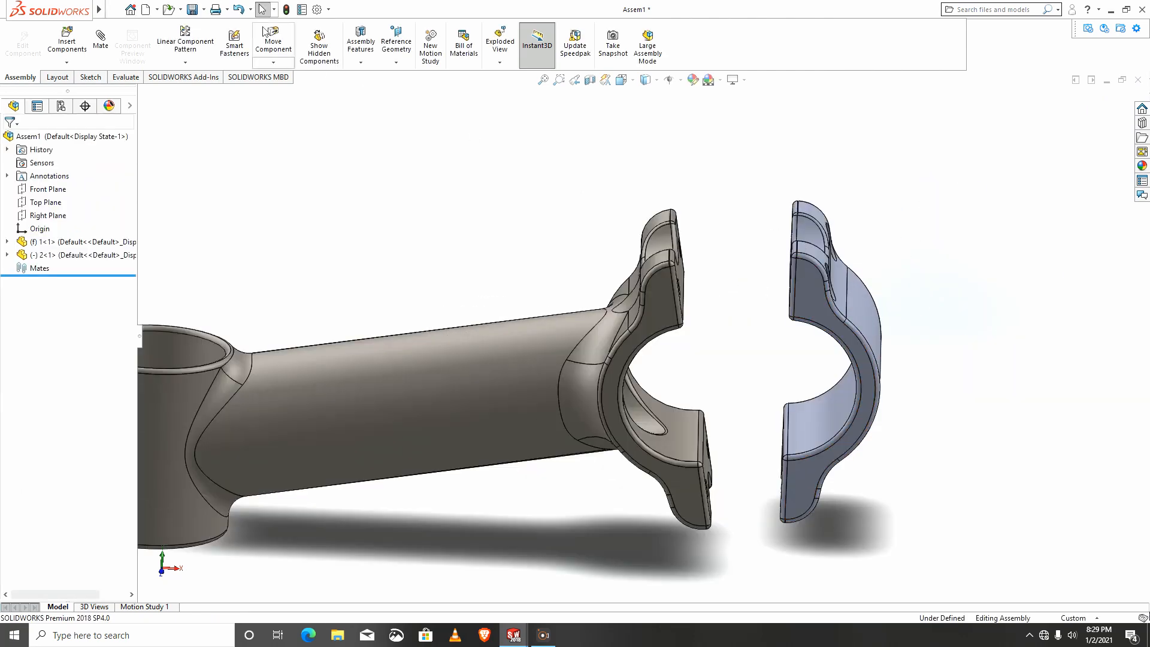
# Save the assembly as Assem1 in the 222222 folder
pyautogui.hotkey('ctrl', 's')
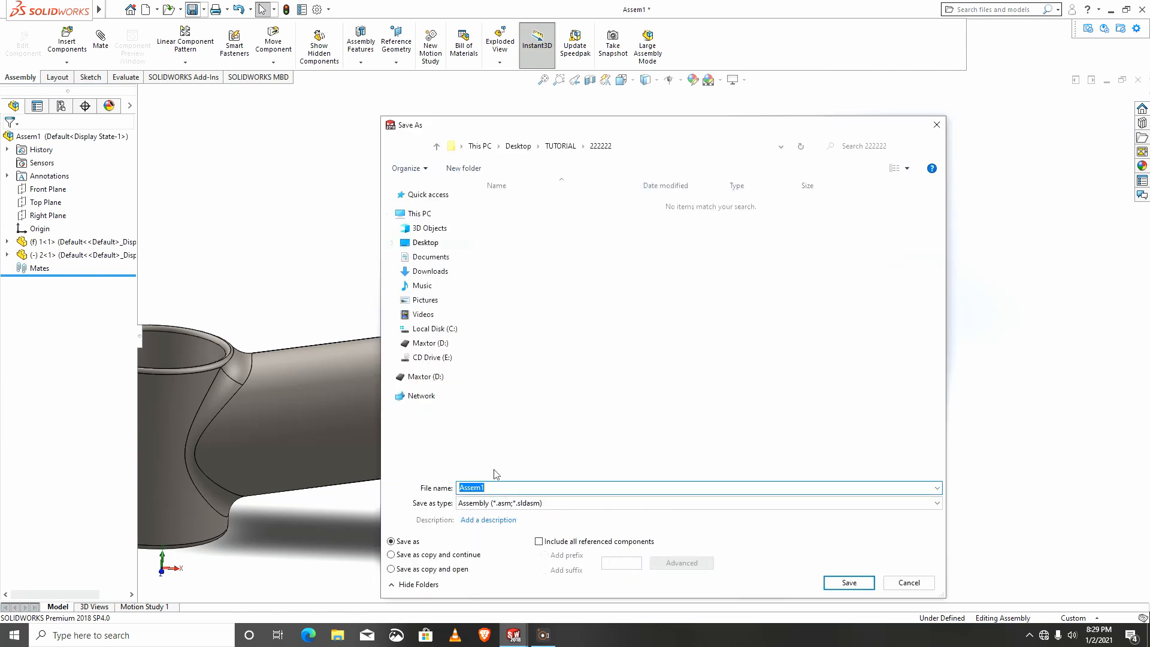
pyautogui.click(838, 584)
pyautogui.scroll(-3, 816, 390)
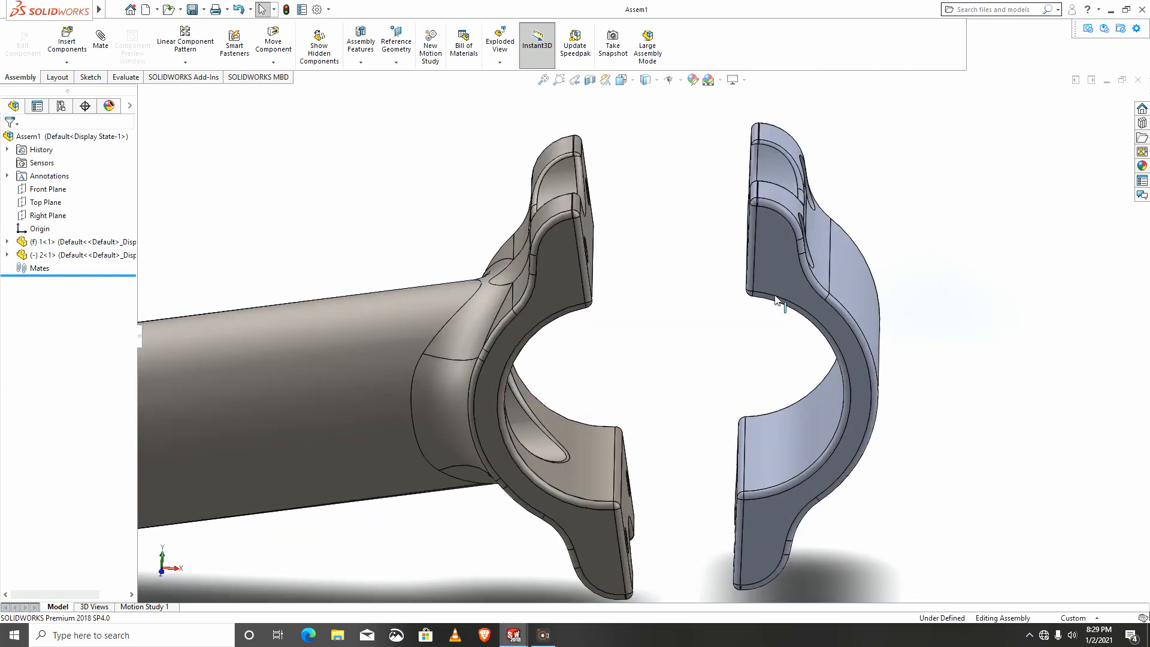
pyautogui.scroll(2, 776, 302)
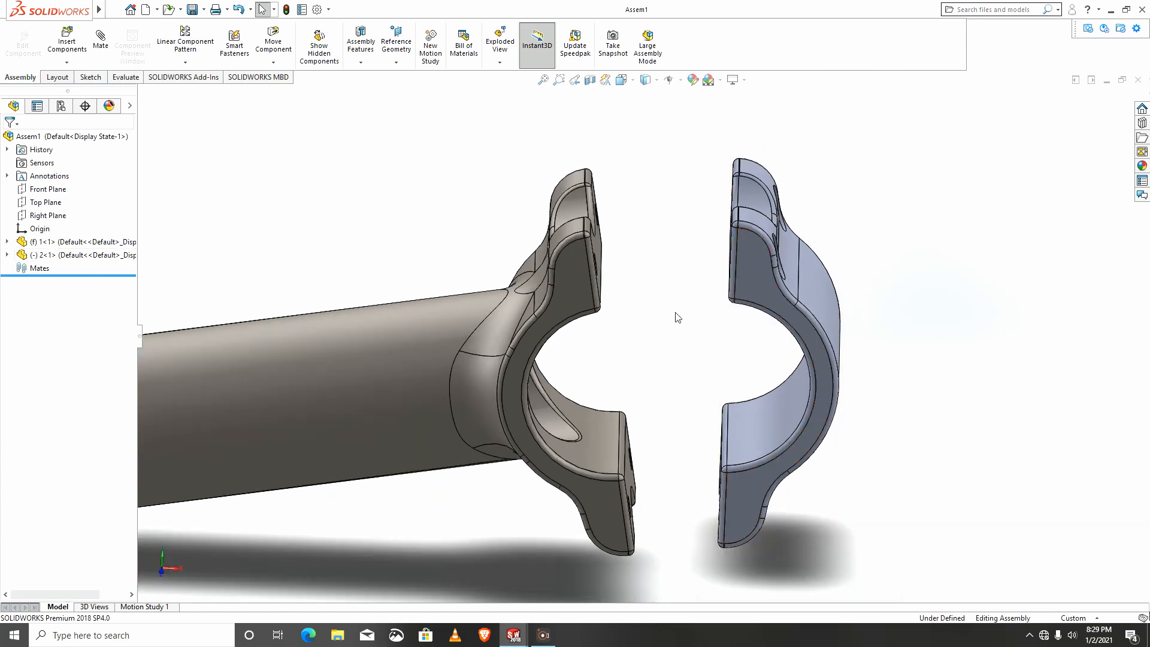
# Open part 2 from the assembly and assign it the Alloy Steel (SS) material
pyautogui.rightClick(121, 252)
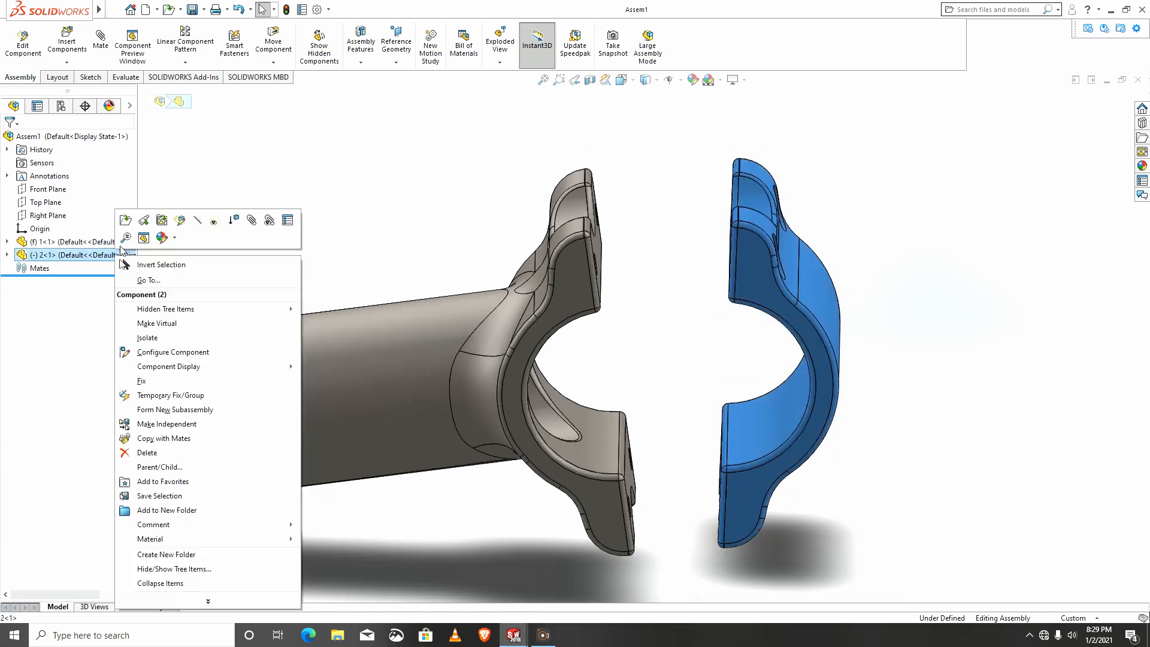
pyautogui.click(126, 221)
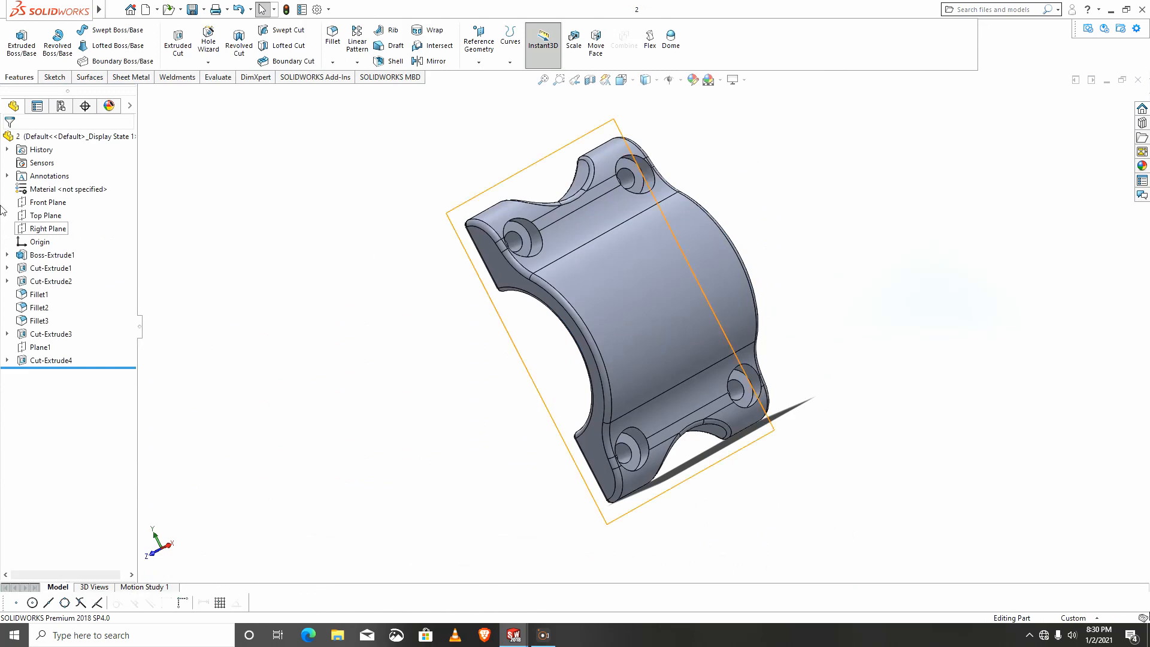
pyautogui.click(28, 137)
pyautogui.rightClick(52, 141)
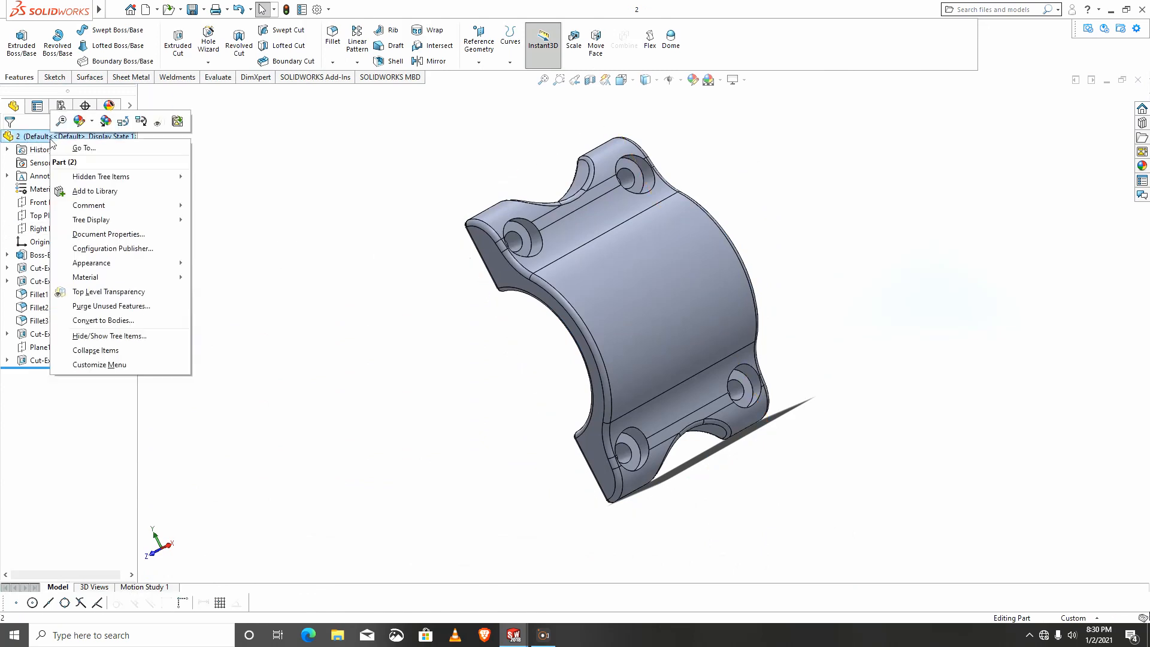
pyautogui.moveTo(119, 278)
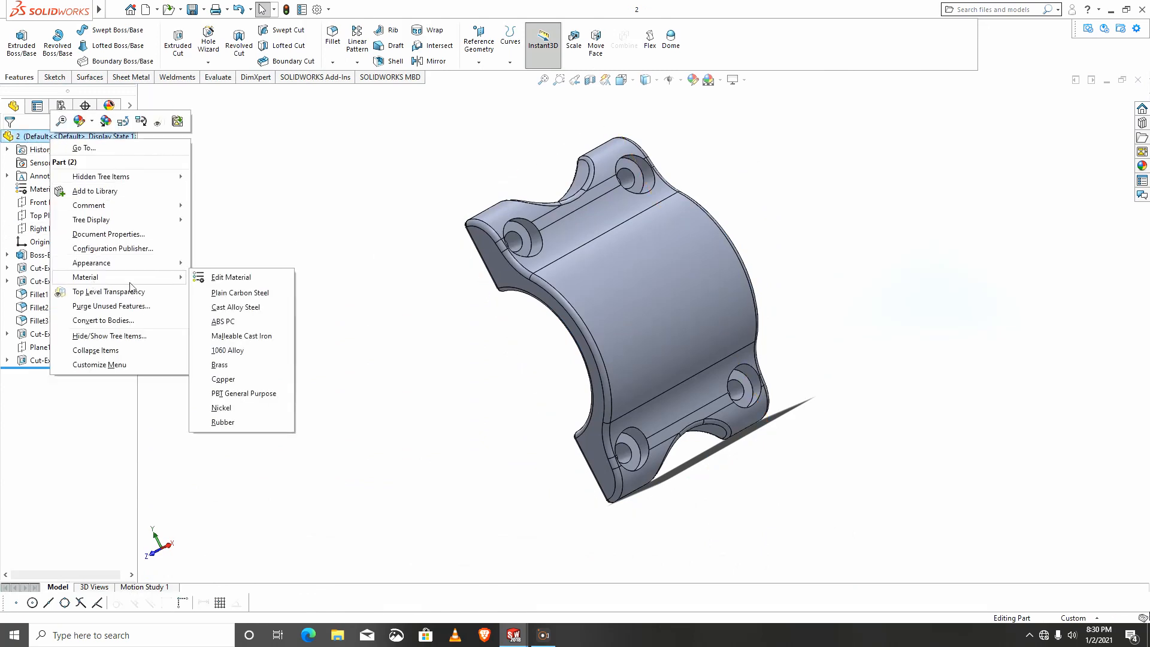
pyautogui.click(231, 279)
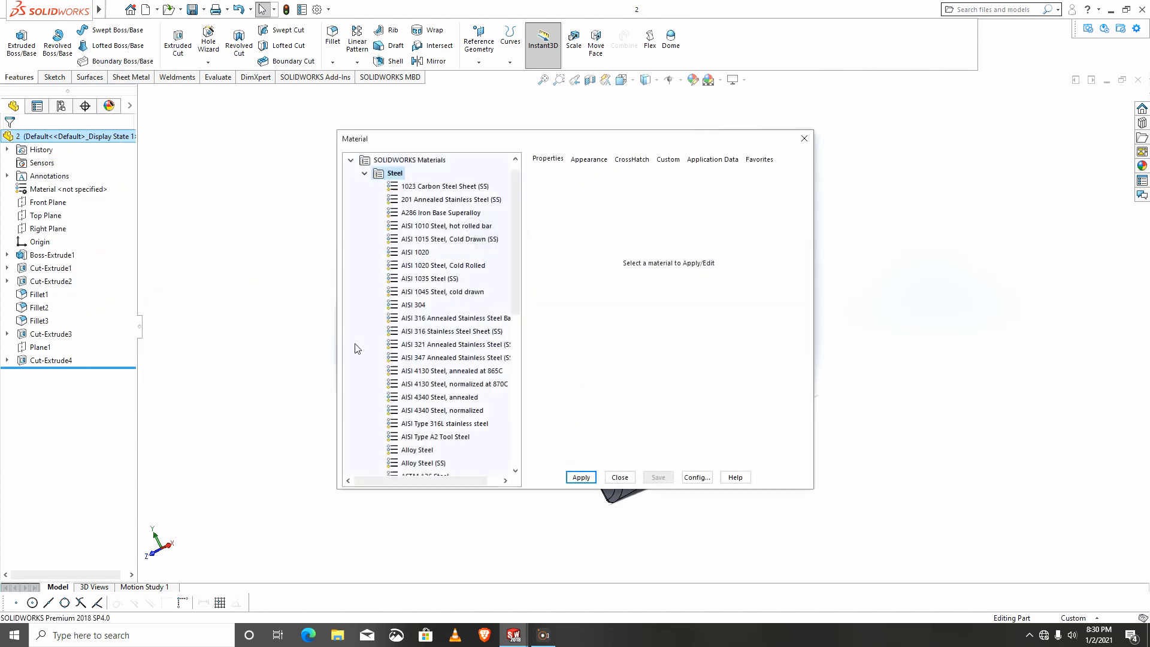
pyautogui.scroll(-1, 428, 396)
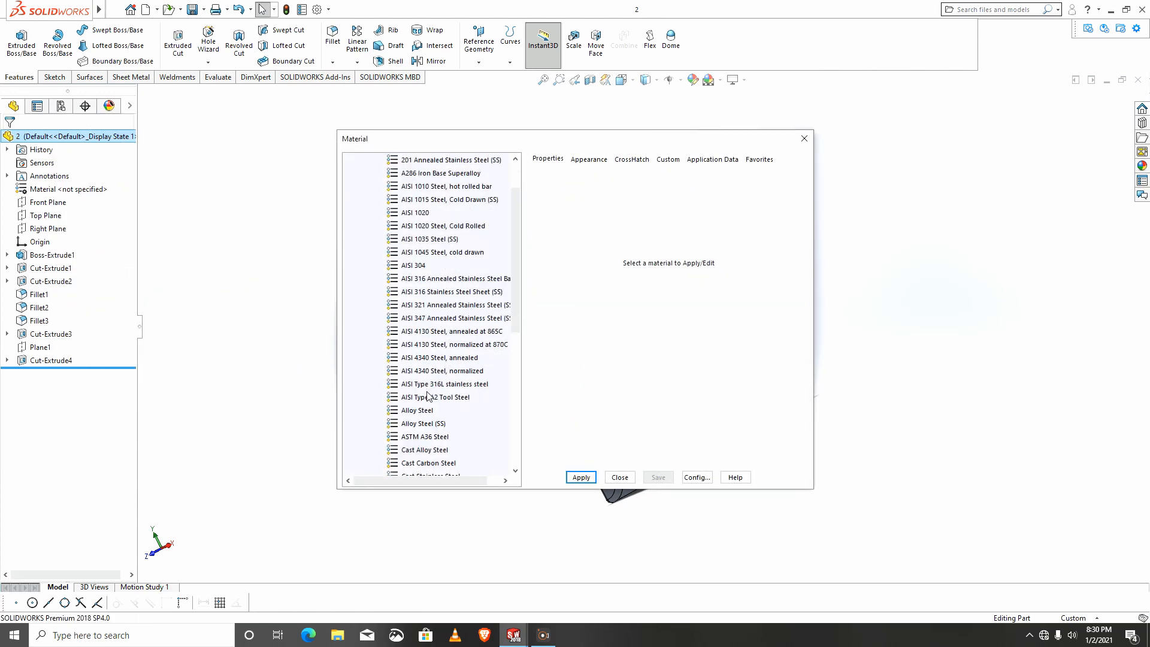
pyautogui.click(425, 424)
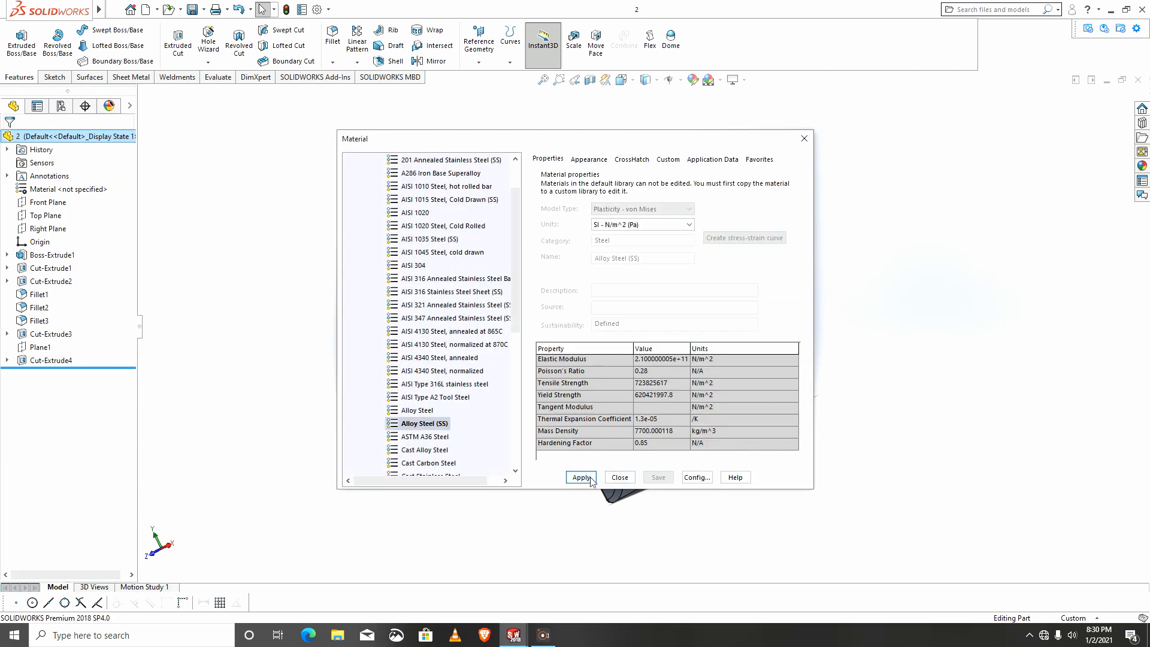
pyautogui.click(619, 477)
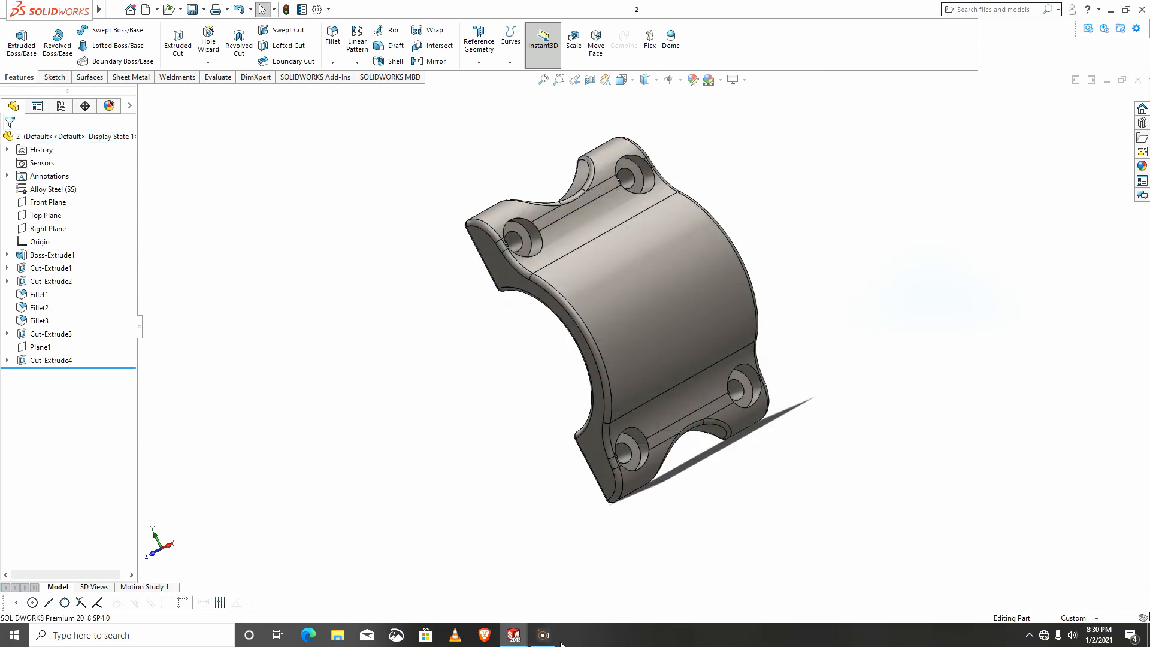
# Return to Assem1 and rebuild the assembly with the changed part
pyautogui.moveTo(511, 640)
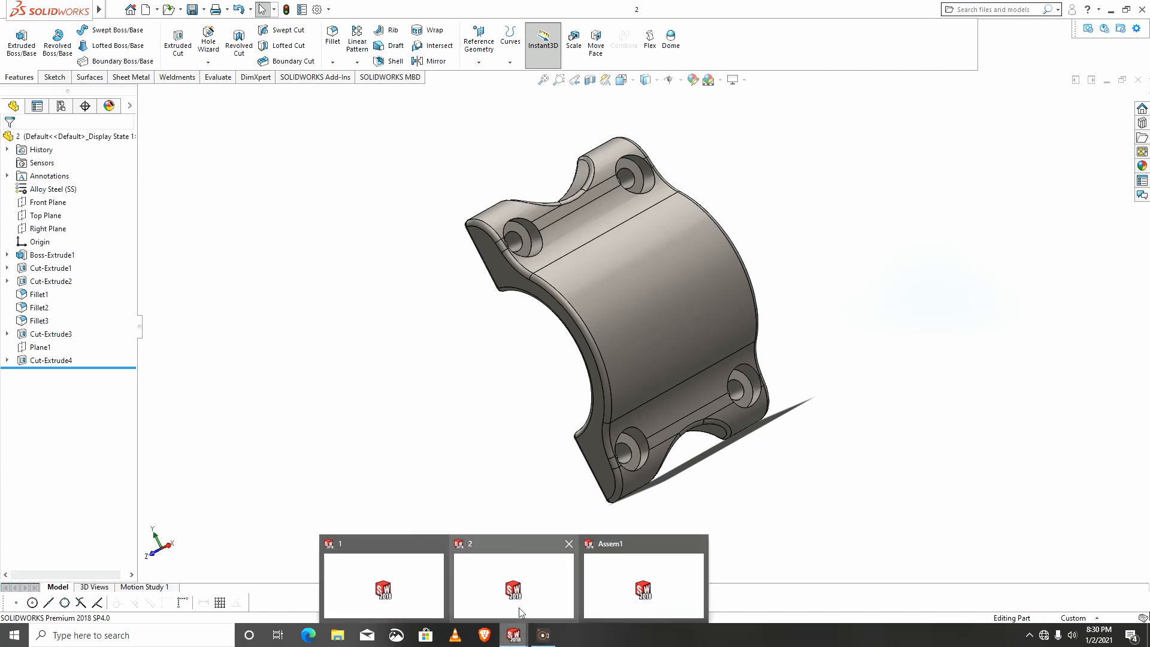
pyautogui.click(649, 571)
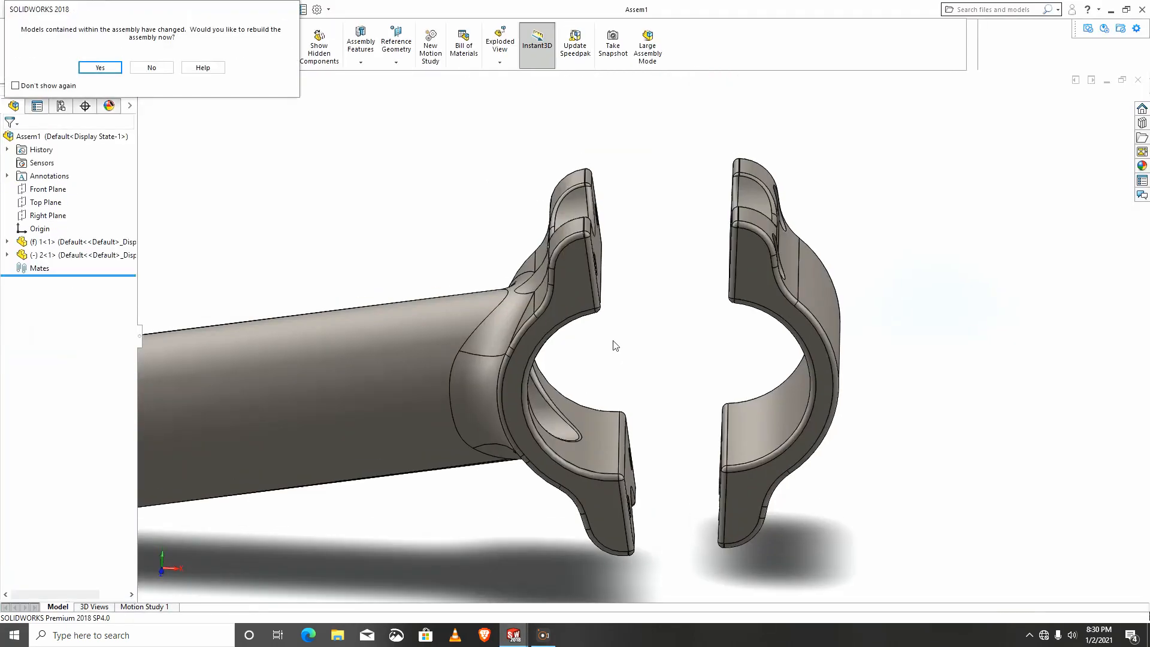
pyautogui.click(100, 67)
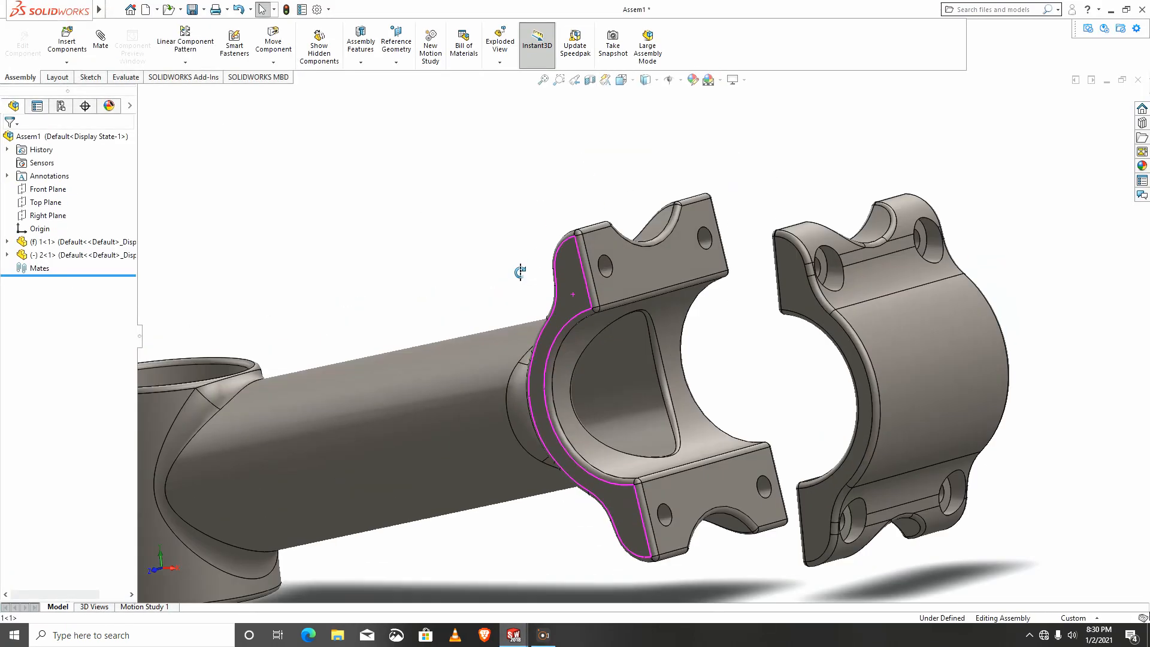
# Add a concentric mate between the near upper 4 mm screw holes of the stem and the clamp
pyautogui.scroll(-5, 522, 320)
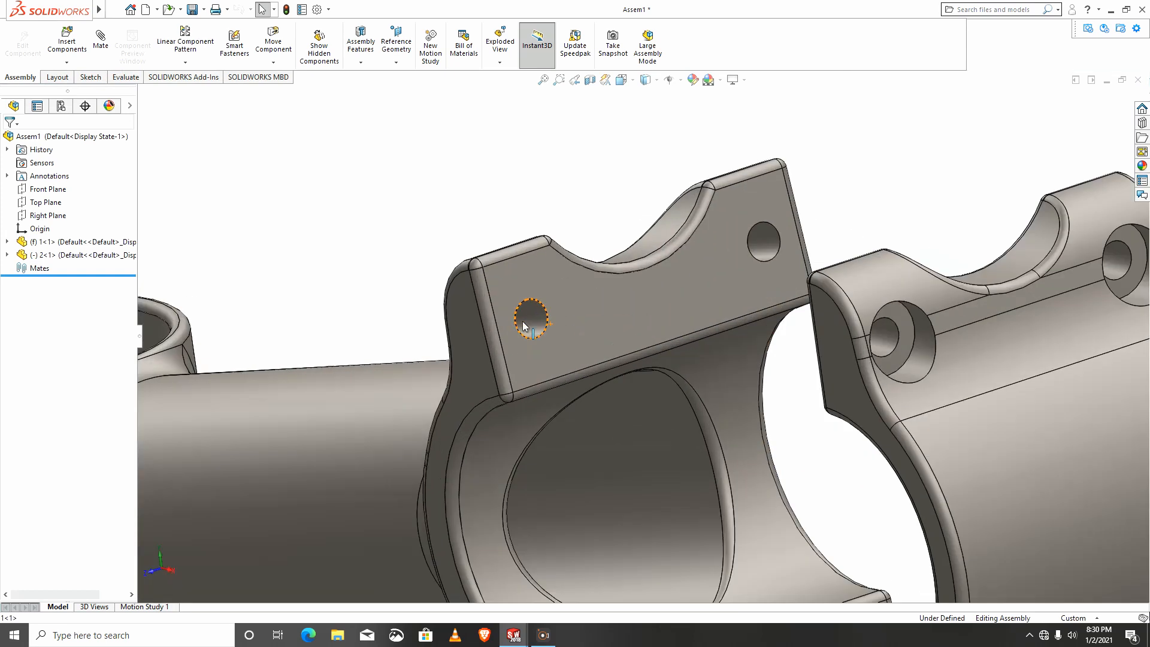
pyautogui.click(534, 319)
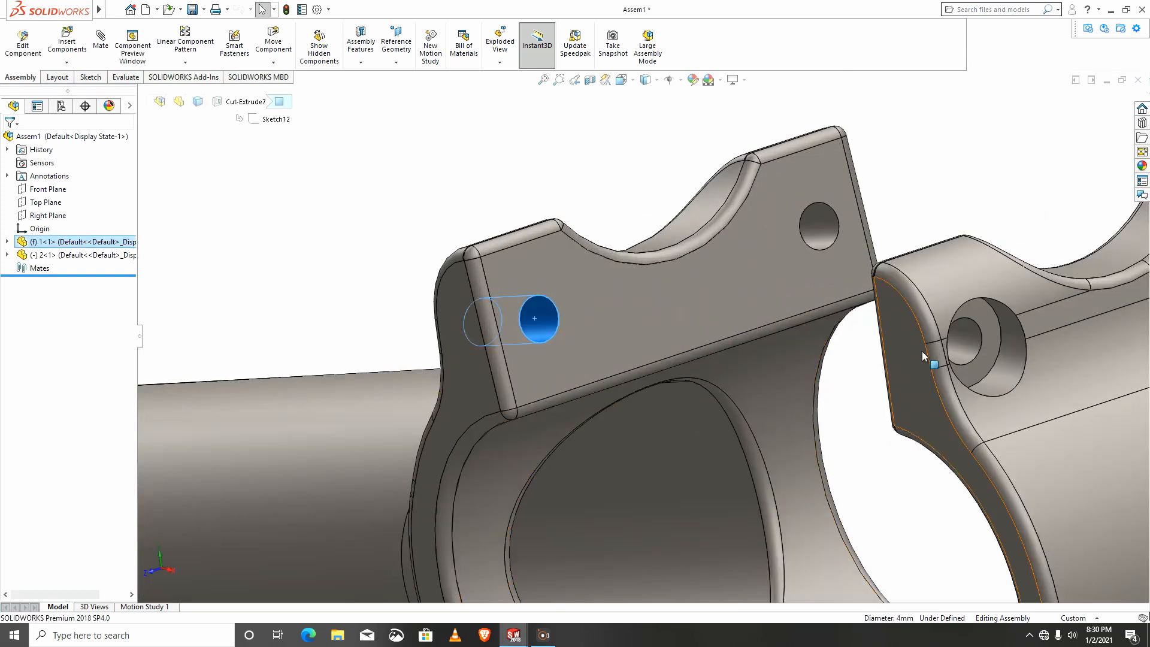
pyautogui.keyDown('ctrl'); pyautogui.click(955, 345); pyautogui.keyUp('ctrl')
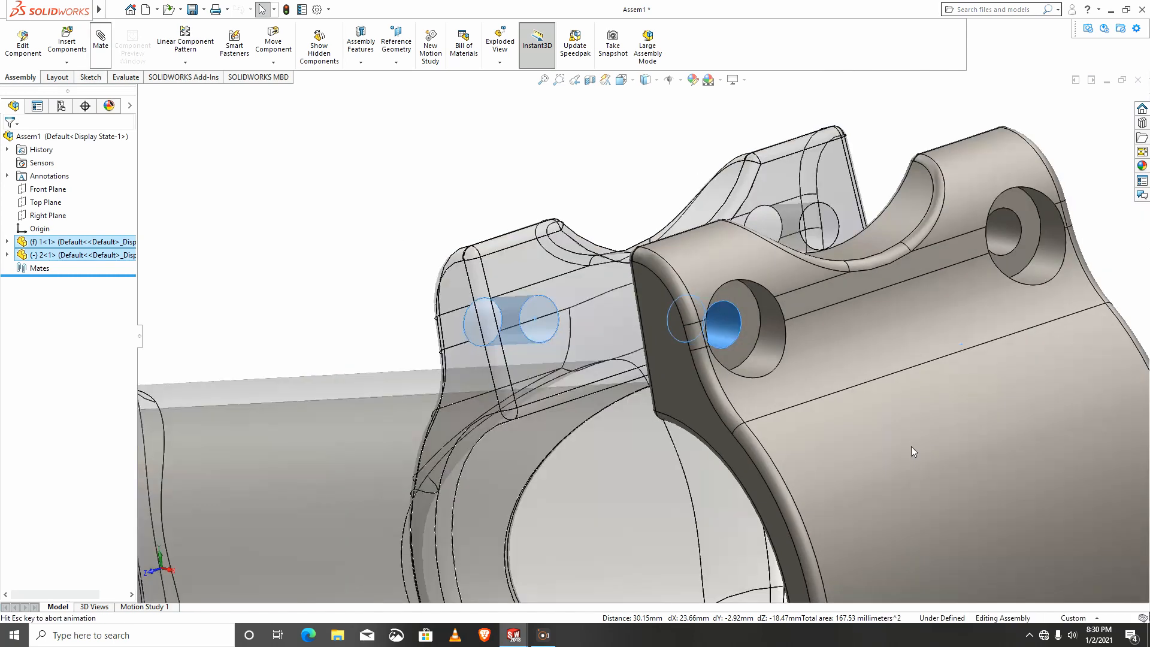
pyautogui.click(982, 481)
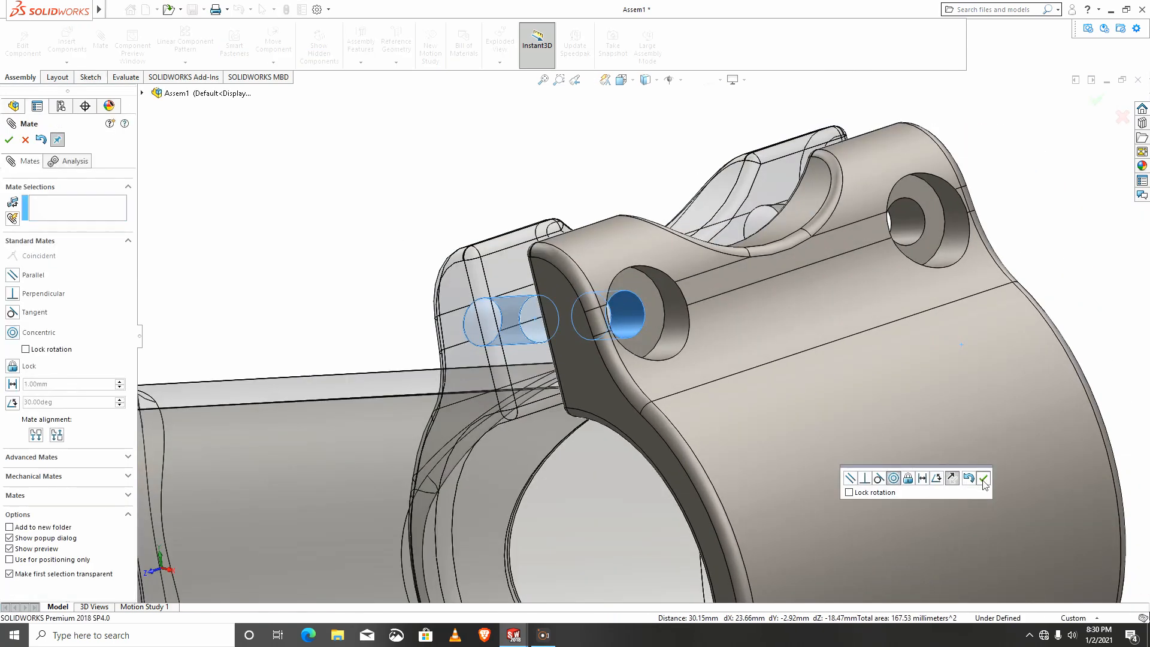
# Add a concentric mate between the near lower 4 mm screw holes of the clamp and the stem
pyautogui.scroll(5, 873, 506)
pyautogui.scroll(-4, 666, 473)
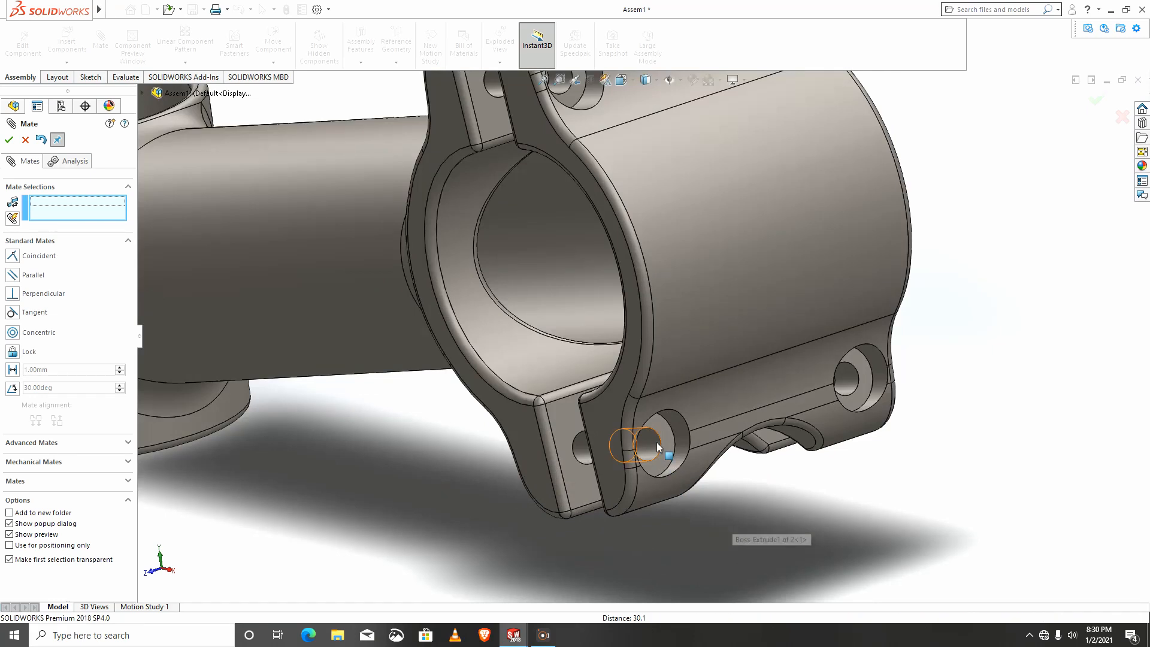
pyautogui.click(655, 454)
pyautogui.click(586, 456)
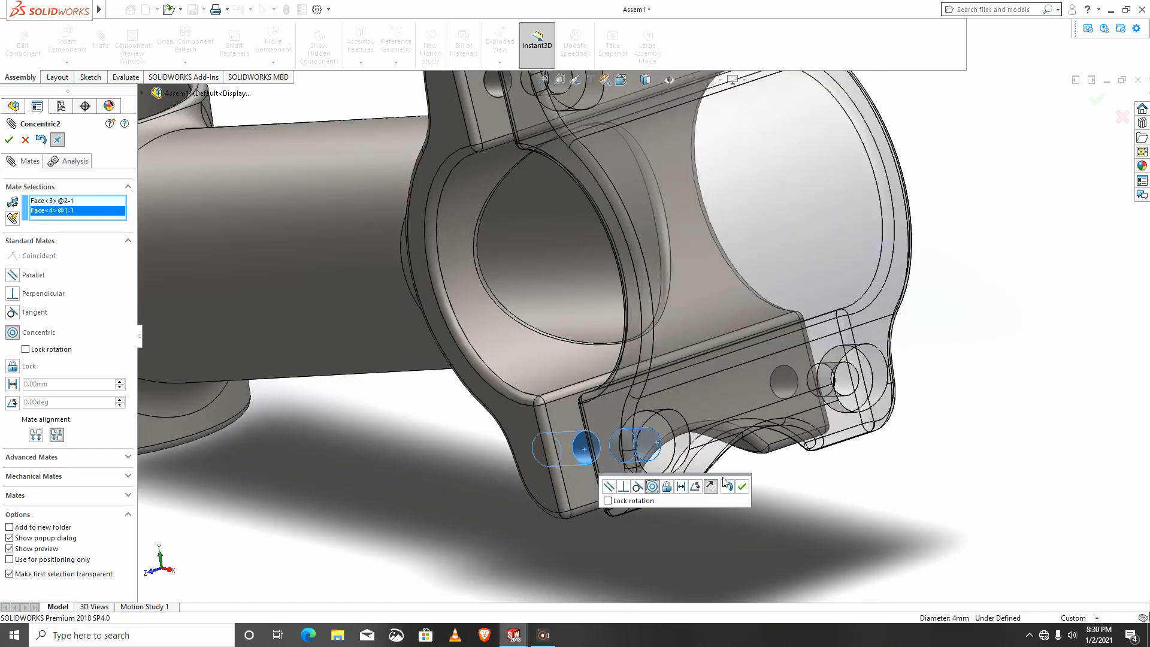
pyautogui.click(742, 487)
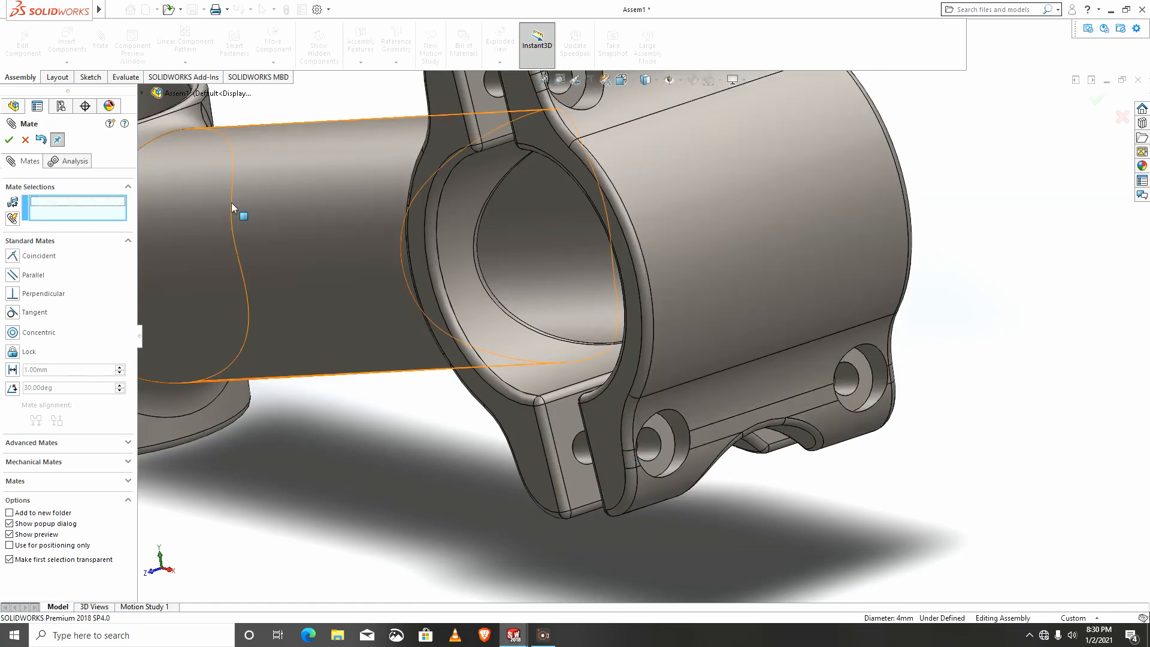
pyautogui.click(9, 140)
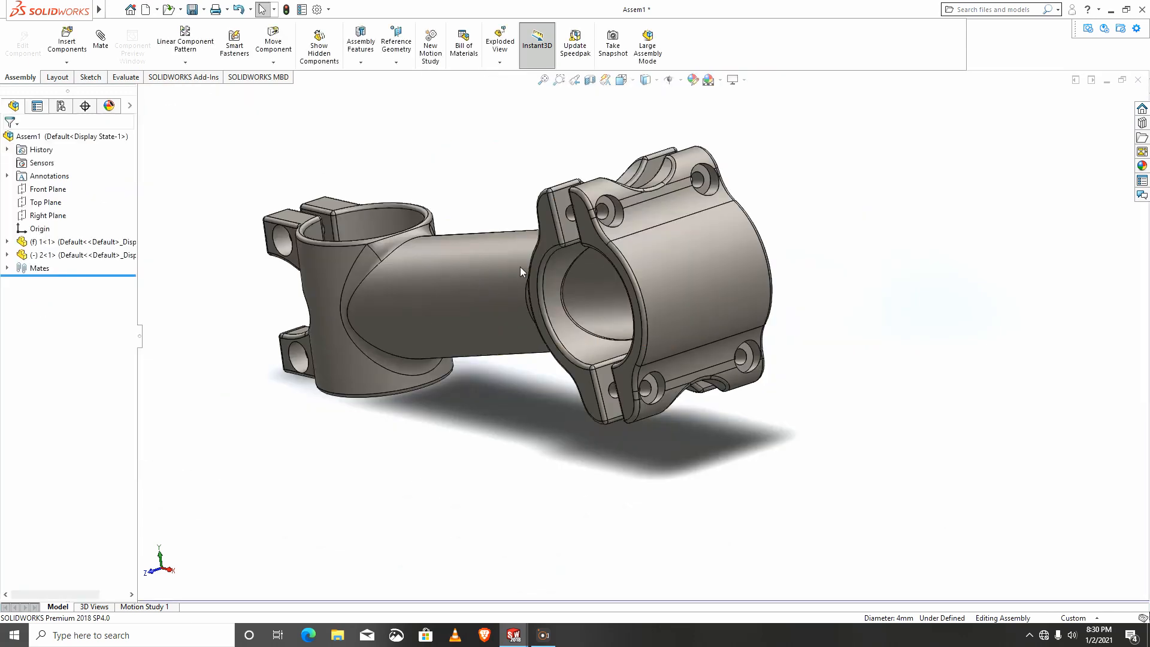
# Add a 3 mm distance mate between the facing upper tab faces of the stem and the clamp
pyautogui.moveTo(520, 267)
pyautogui.mouseDown(button='middle')
pyautogui.moveTo(702, 171)
pyautogui.moveTo(410, 223)
pyautogui.mouseUp(button='middle')
pyautogui.scroll(4, 702, 173)
pyautogui.click(700, 190)
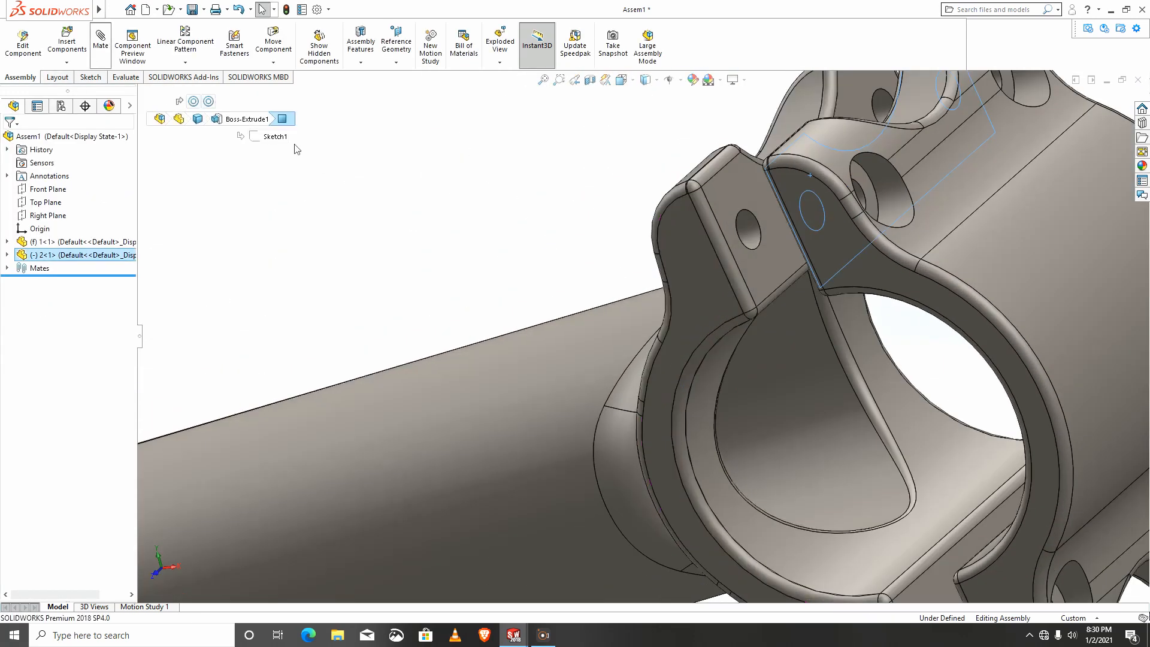
pyautogui.click(717, 197)
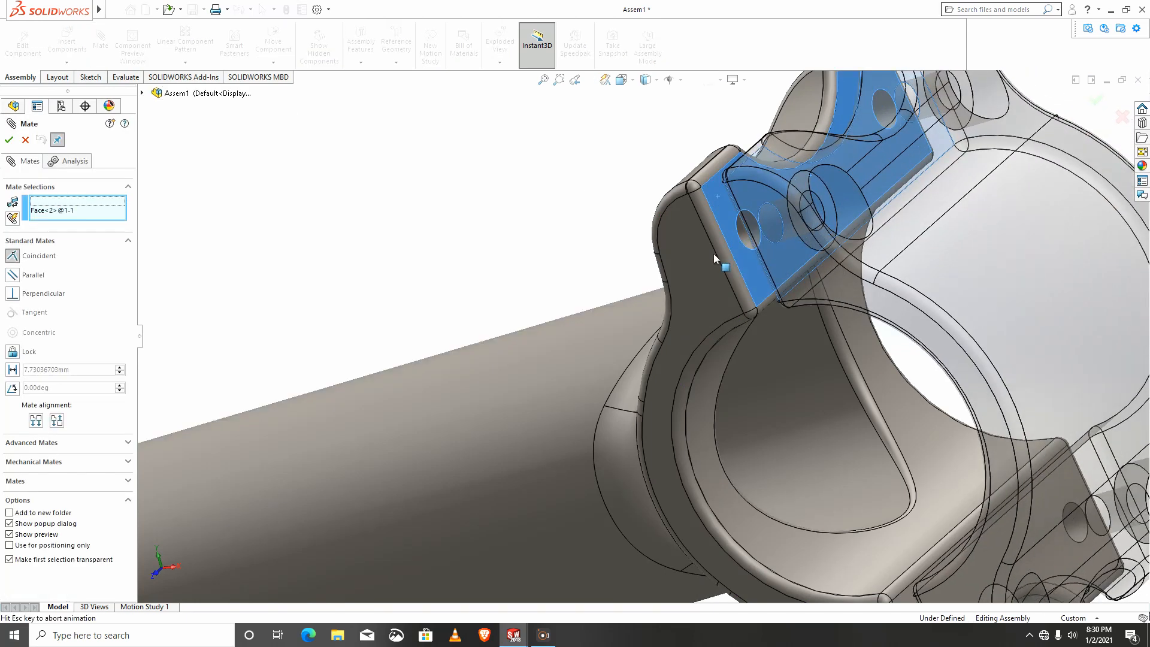
pyautogui.click(674, 277)
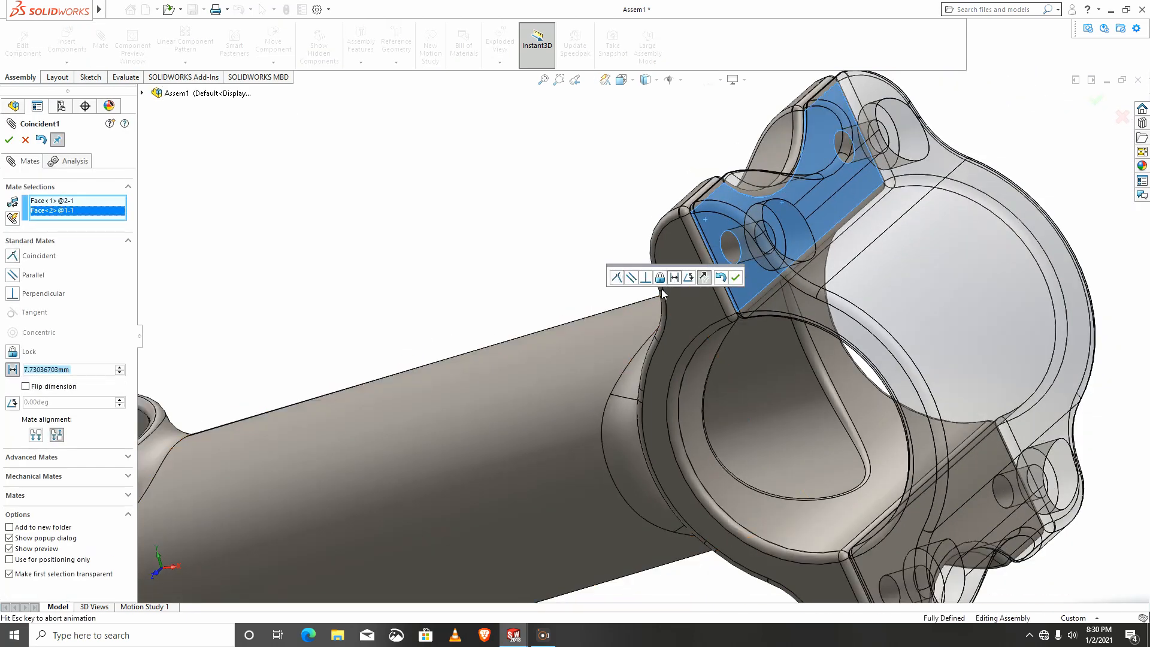
pyautogui.write('3')
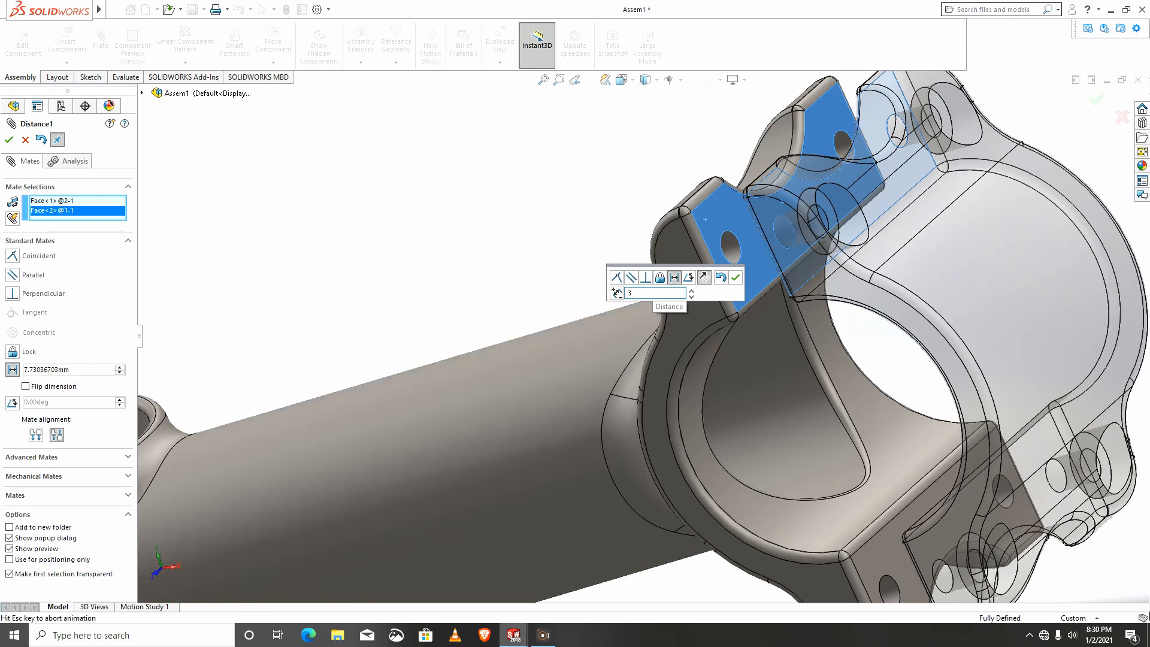
pyautogui.press('Return')
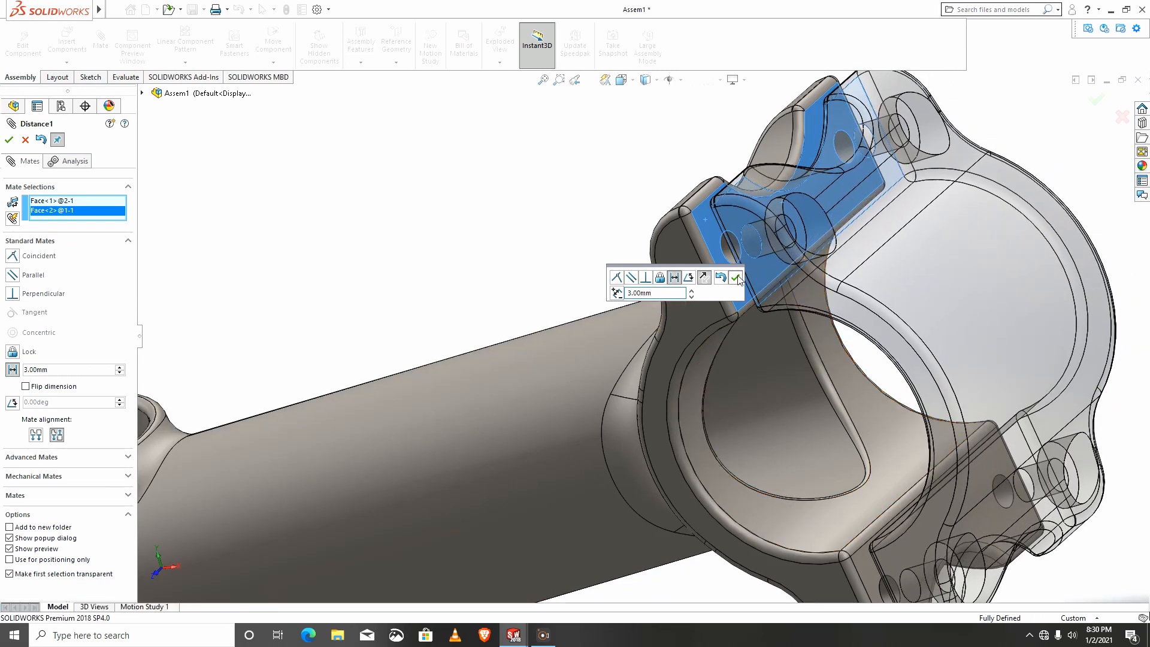
pyautogui.click(736, 277)
pyautogui.scroll(5, 716, 349)
pyautogui.moveTo(688, 378); pyautogui.dragTo(374, 308, button='middle')
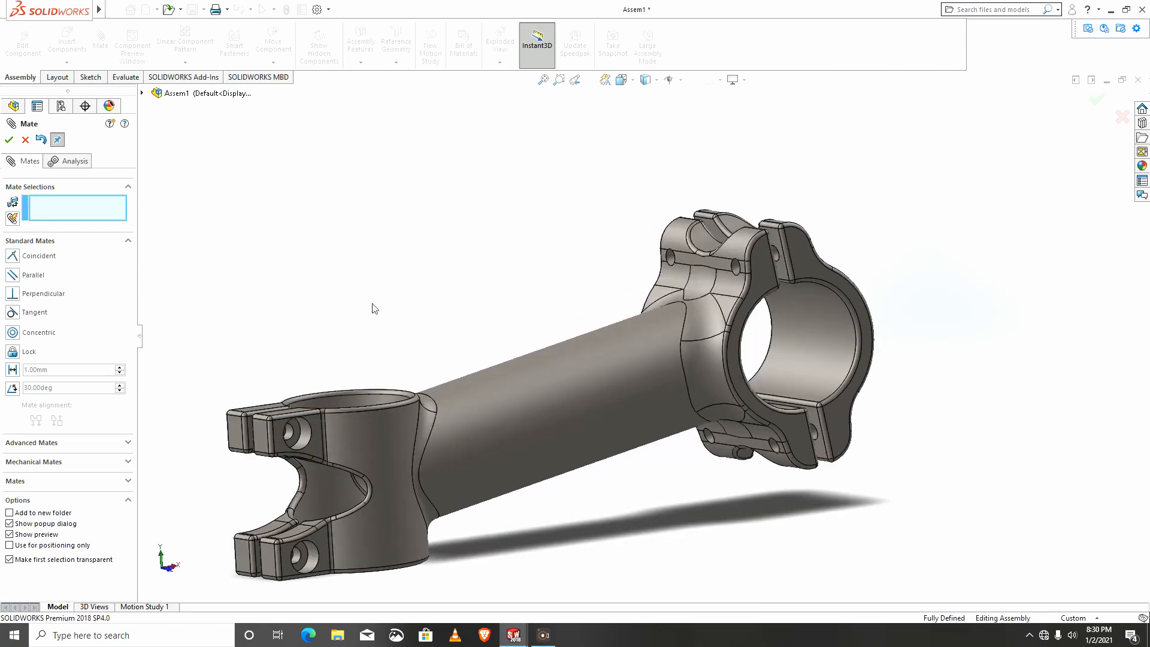
pyautogui.click(10, 141)
pyautogui.moveTo(402, 407); pyautogui.dragTo(462, 543, button='middle')
pyautogui.scroll(-3, 500, 510)
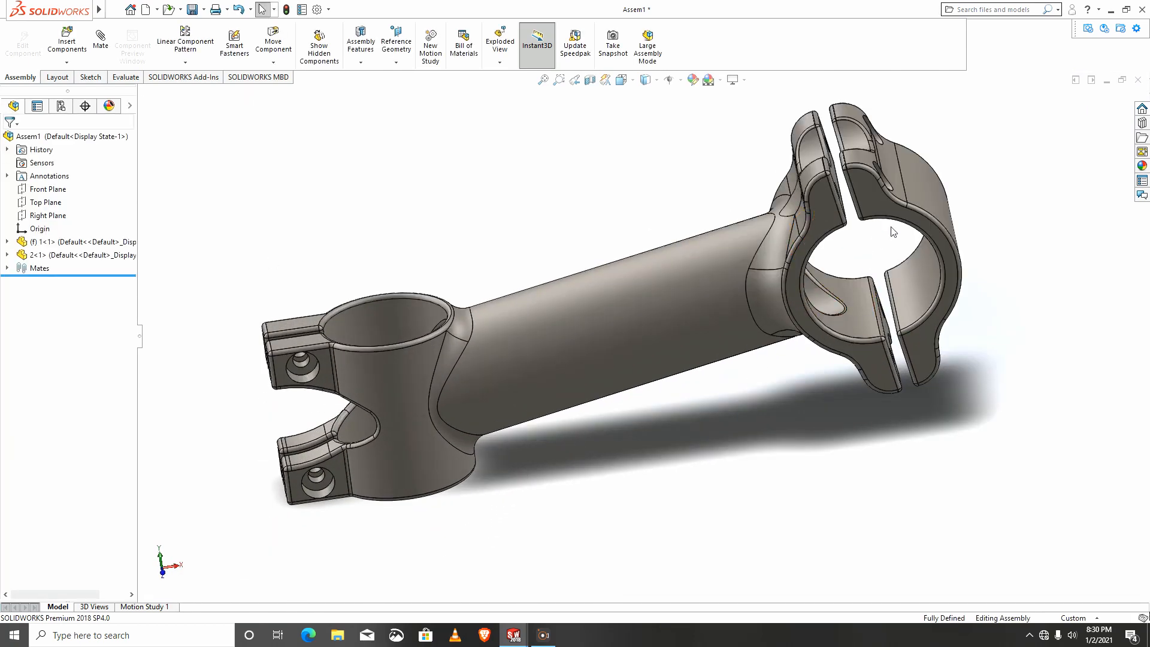
# Add in the Toolbox from the Design Library
pyautogui.click(1142, 123)
pyautogui.click(1034, 117)
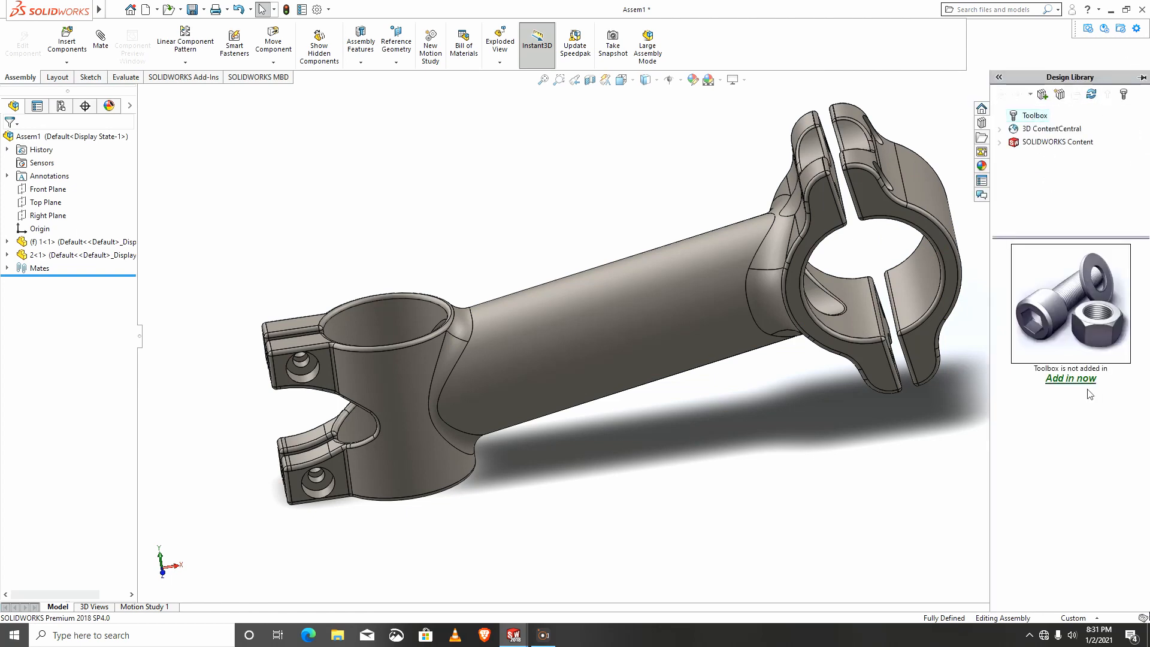
pyautogui.click(1065, 379)
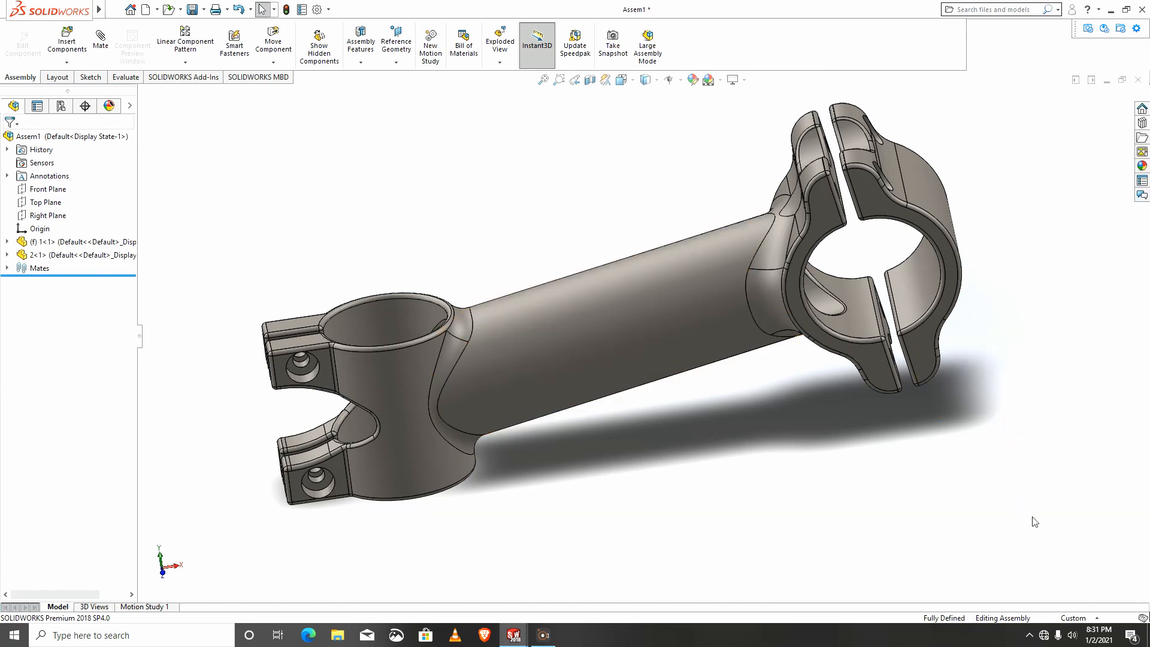
# Open the DIN hexagon socket head screws among the Toolbox bolts and screws
pyautogui.click(1142, 124)
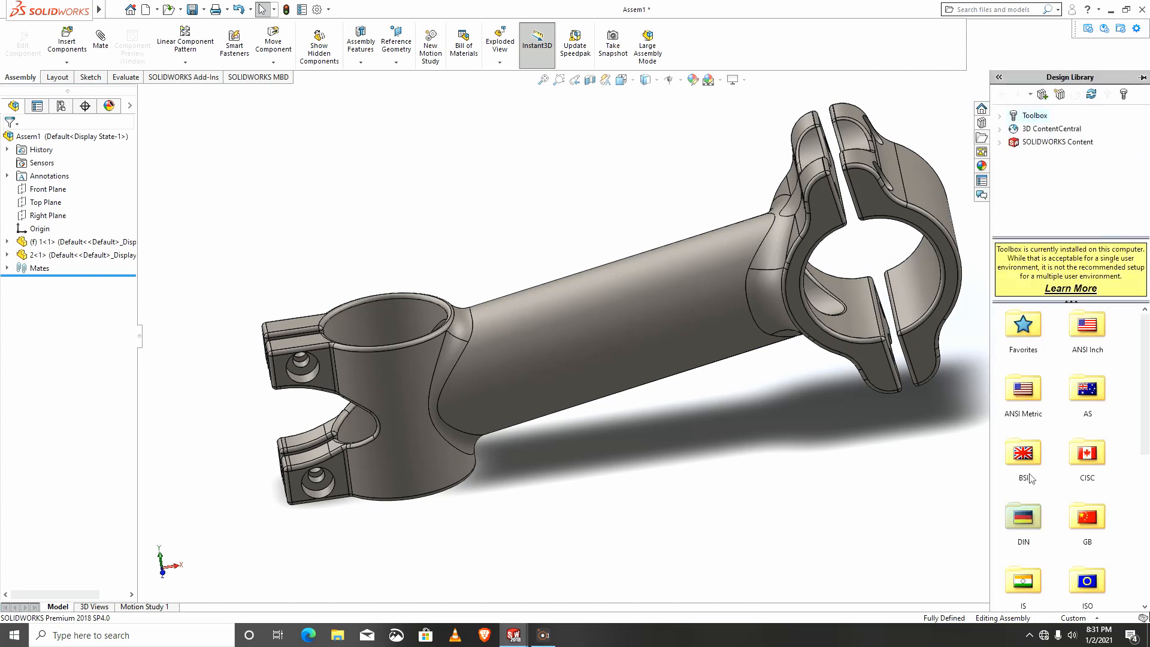
pyautogui.doubleClick(1024, 515)
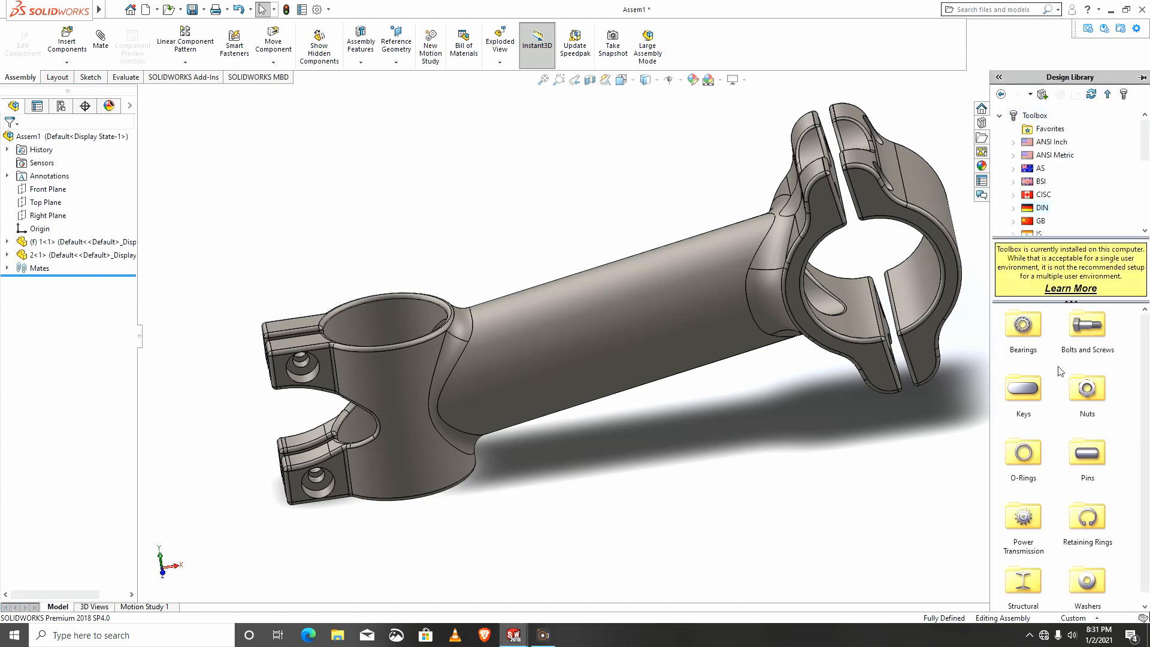
pyautogui.doubleClick(1081, 339)
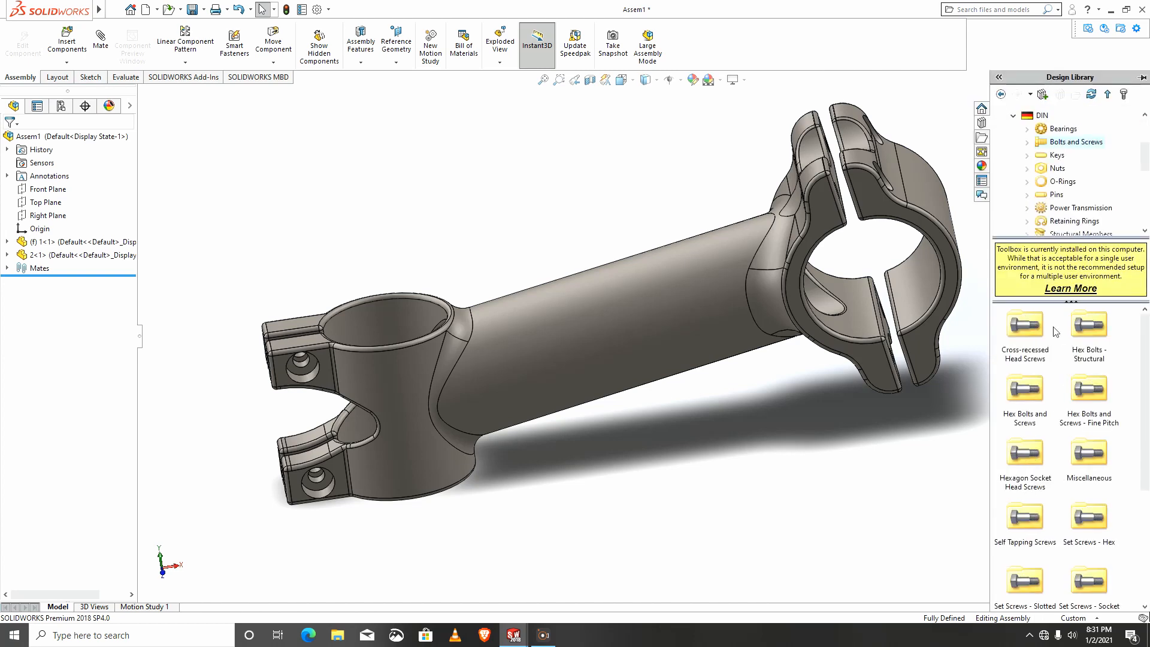
pyautogui.doubleClick(1024, 455)
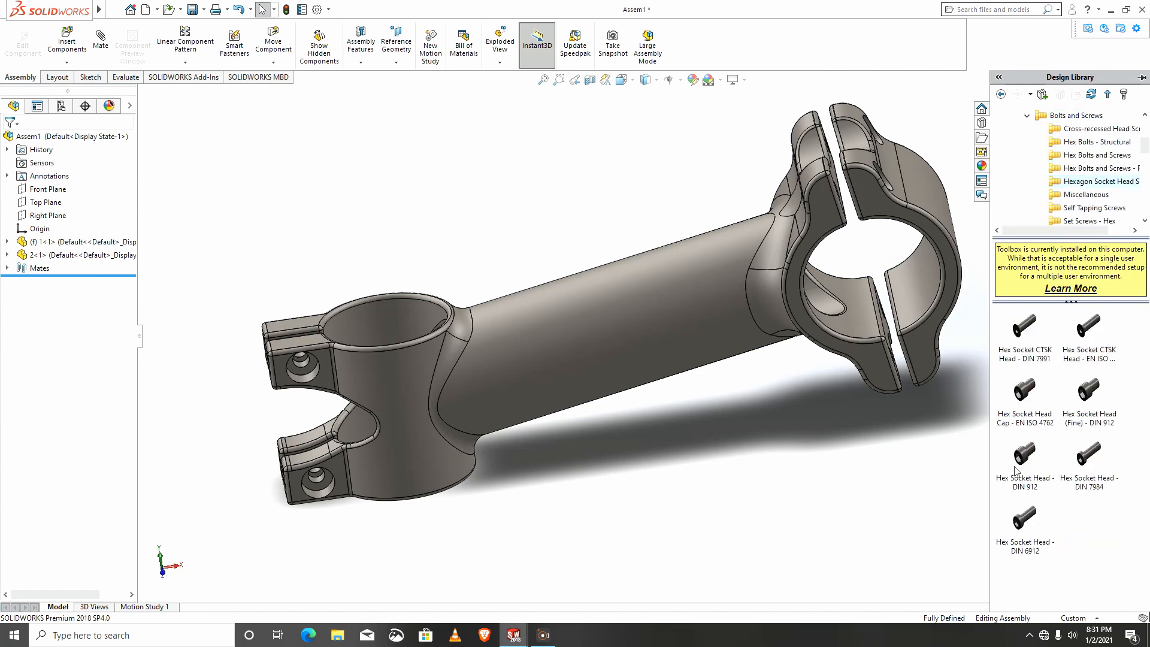
pyautogui.scroll(-2, 864, 334)
pyautogui.click(987, 481)
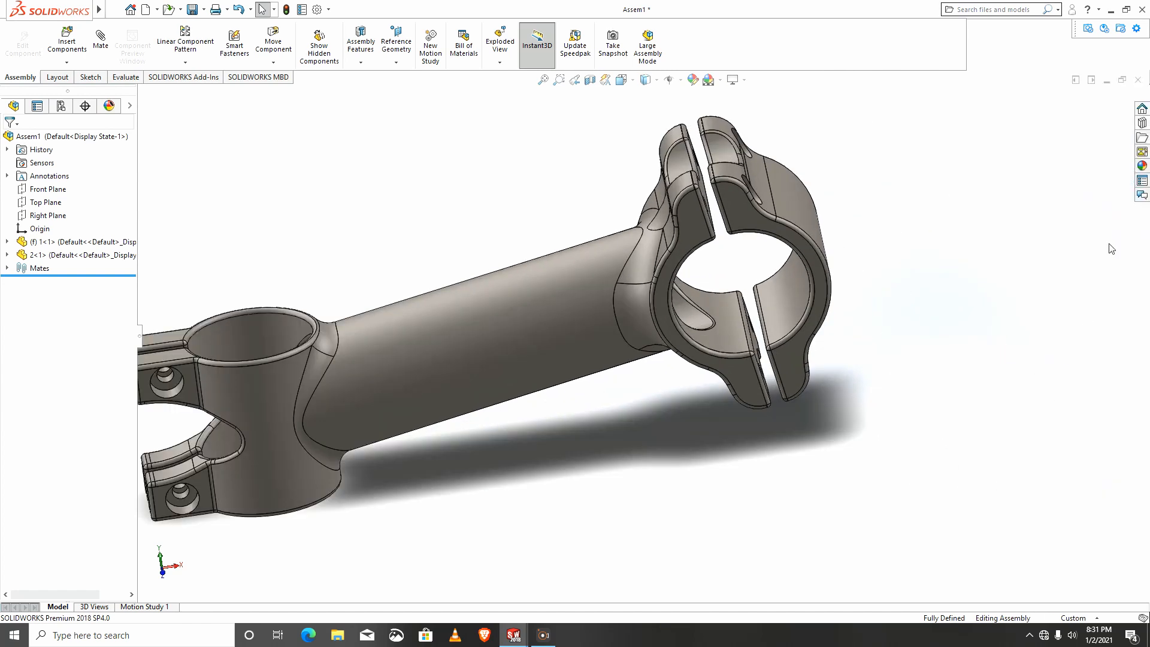
pyautogui.click(1142, 122)
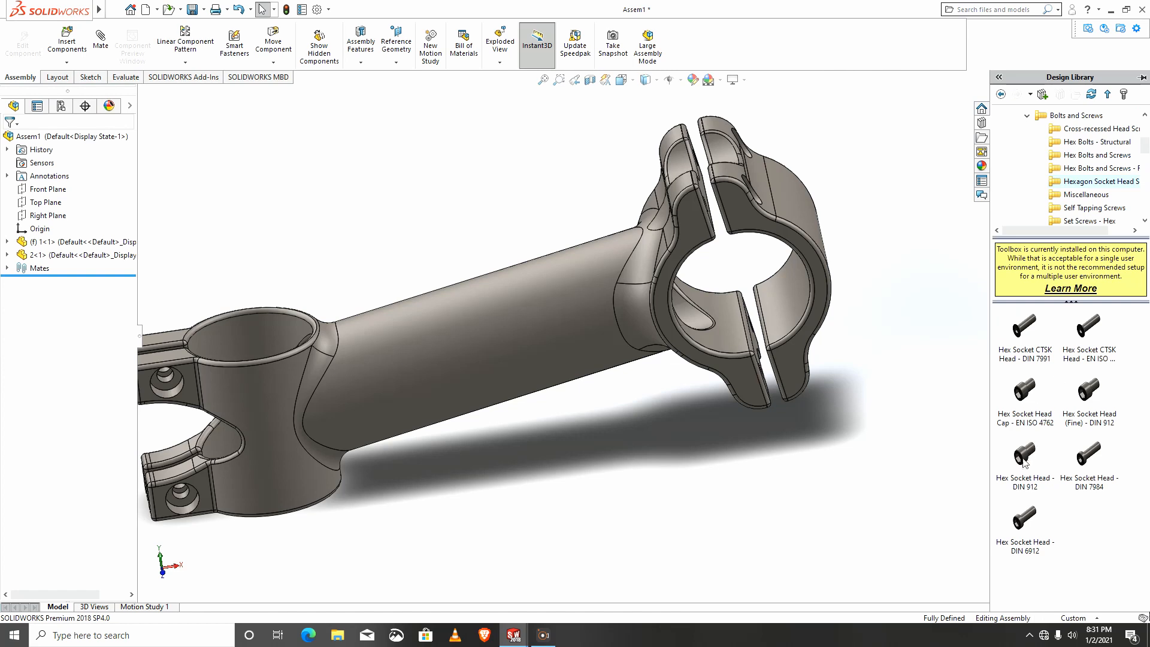
# Insert a Hex Socket Head DIN 912 screw beside the clamp, with size M4 and length 12
pyautogui.moveTo(1021, 466); pyautogui.dragTo(844, 438)
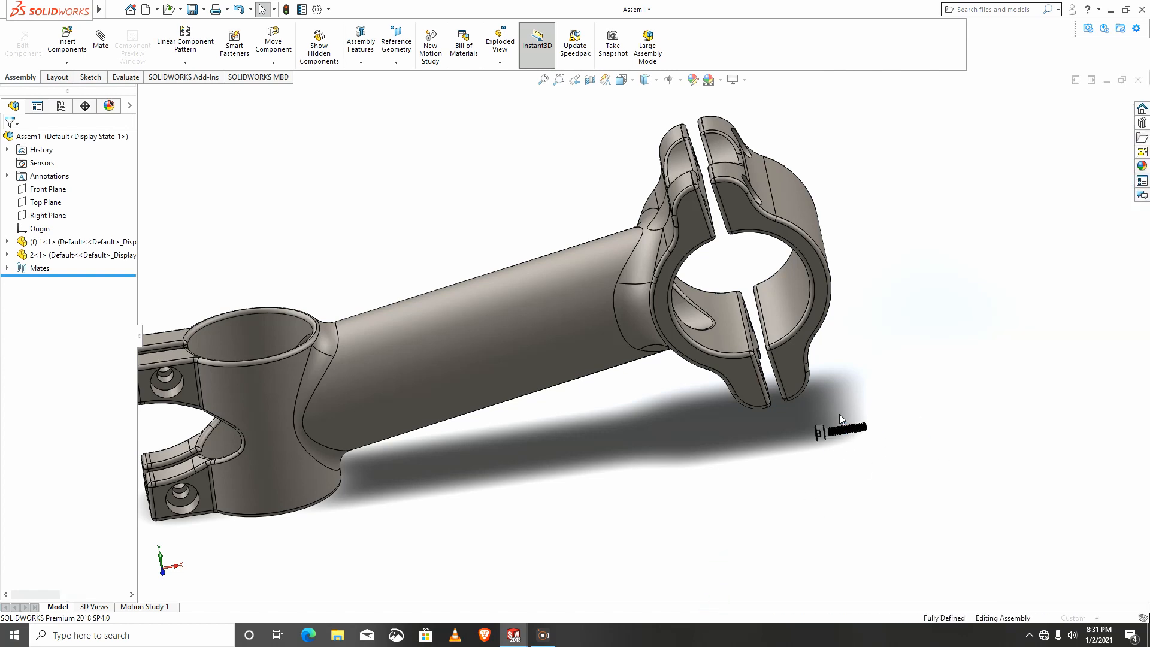
pyautogui.moveTo(839, 415); pyautogui.dragTo(839, 415)
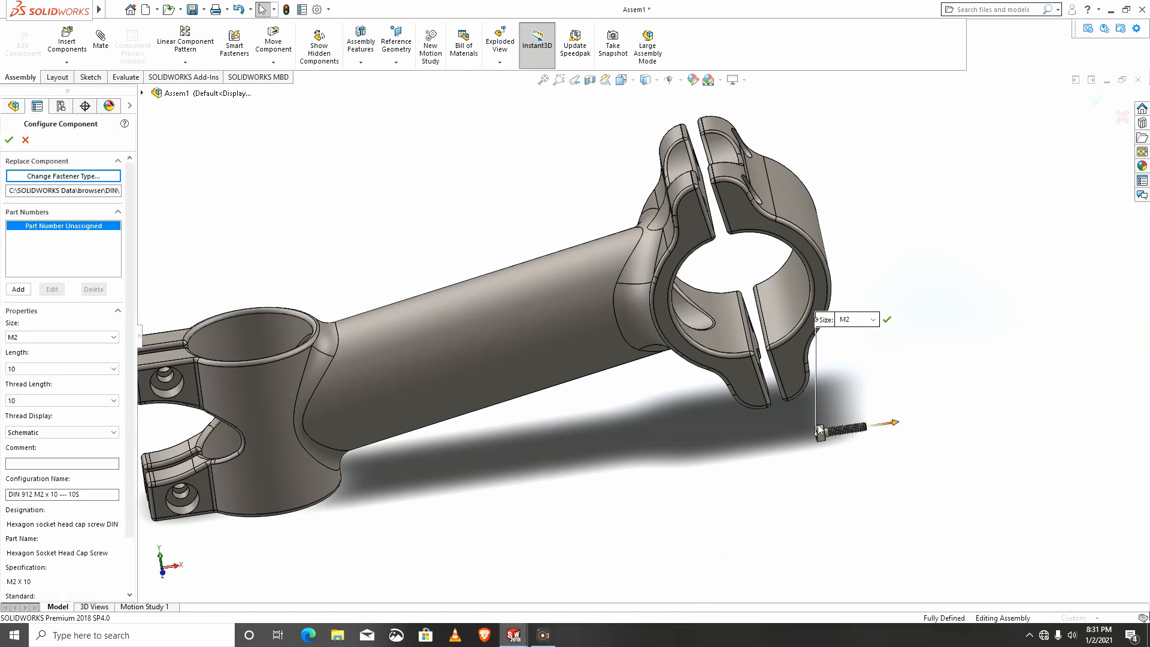
pyautogui.click(54, 337)
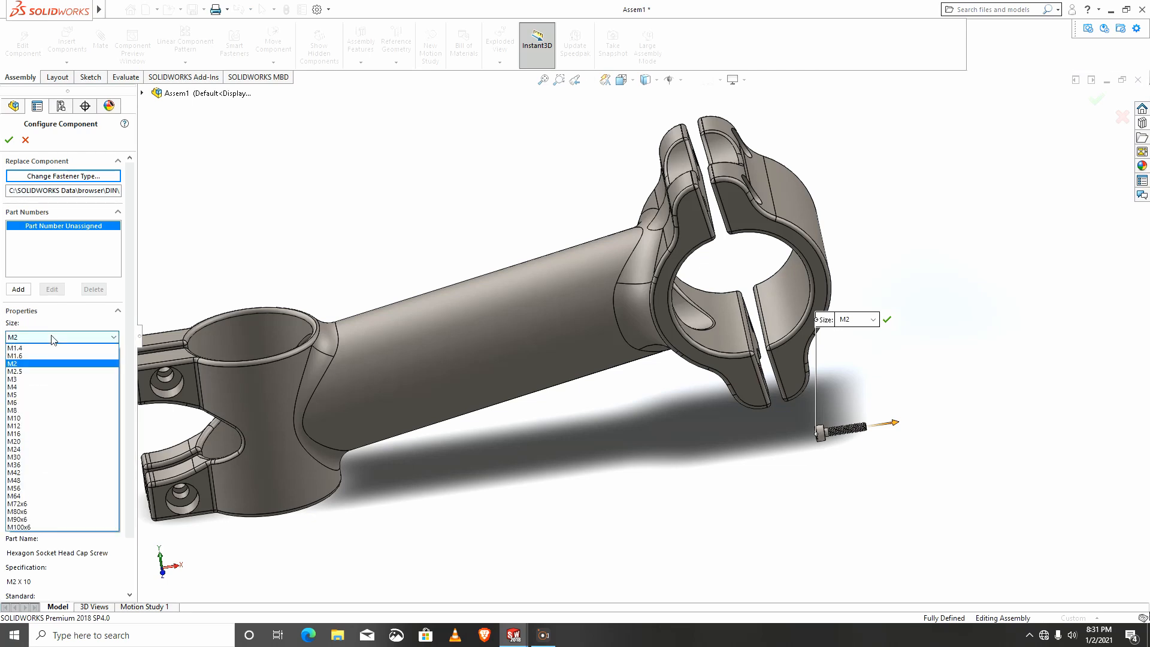
pyautogui.click(22, 388)
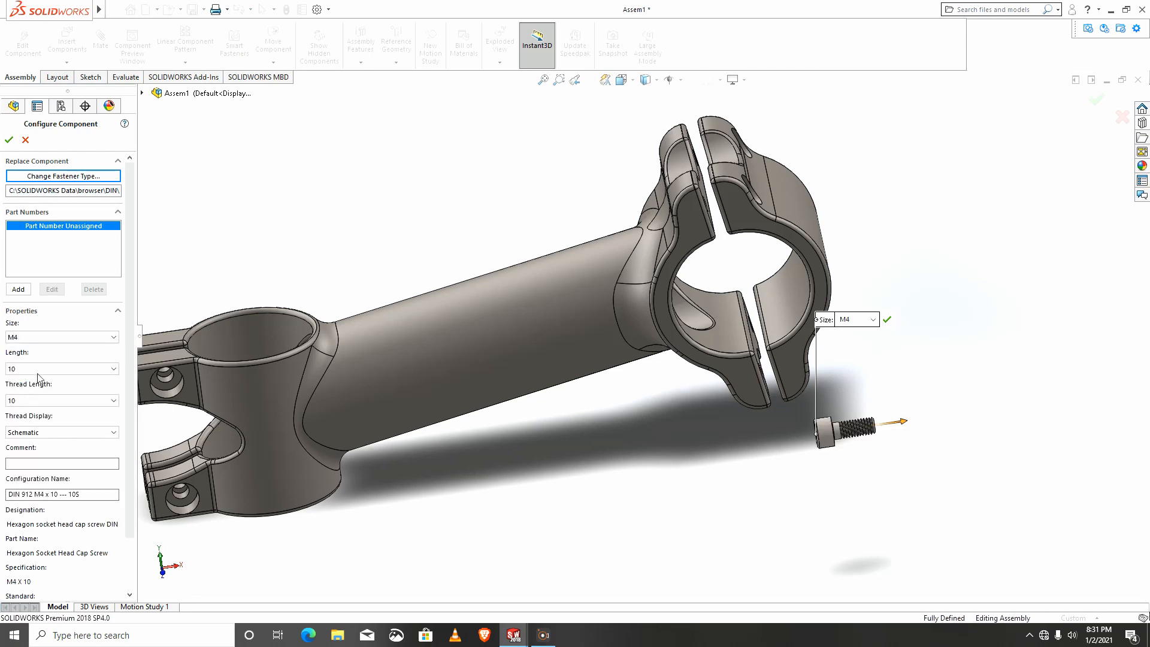
pyautogui.click(38, 368)
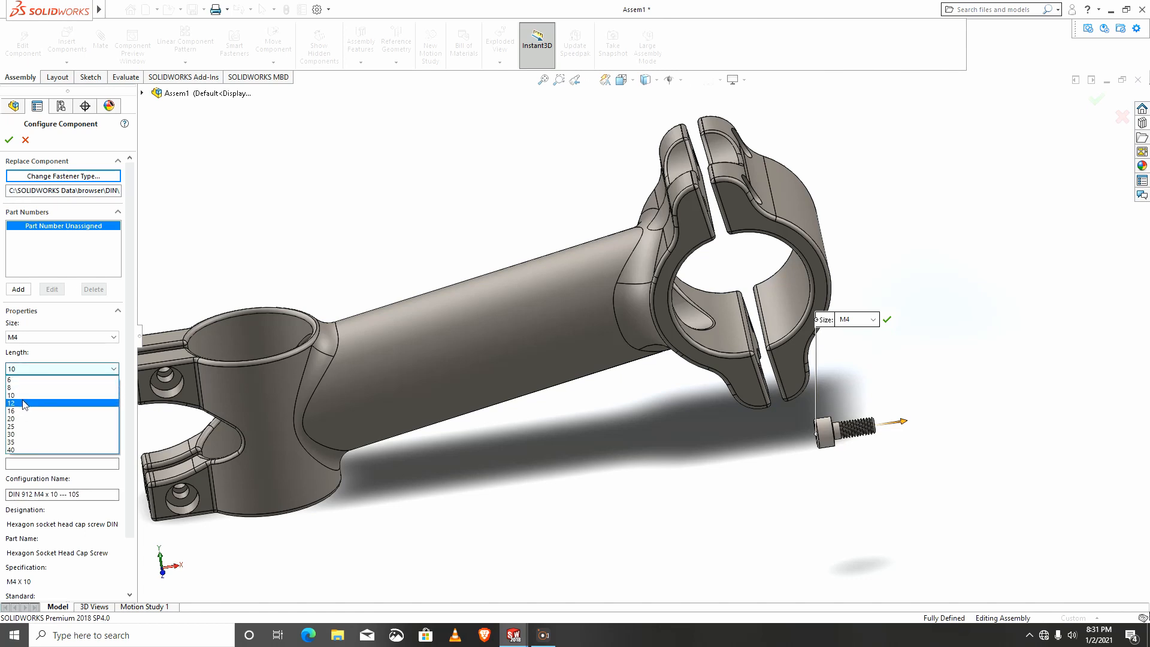
pyautogui.click(24, 403)
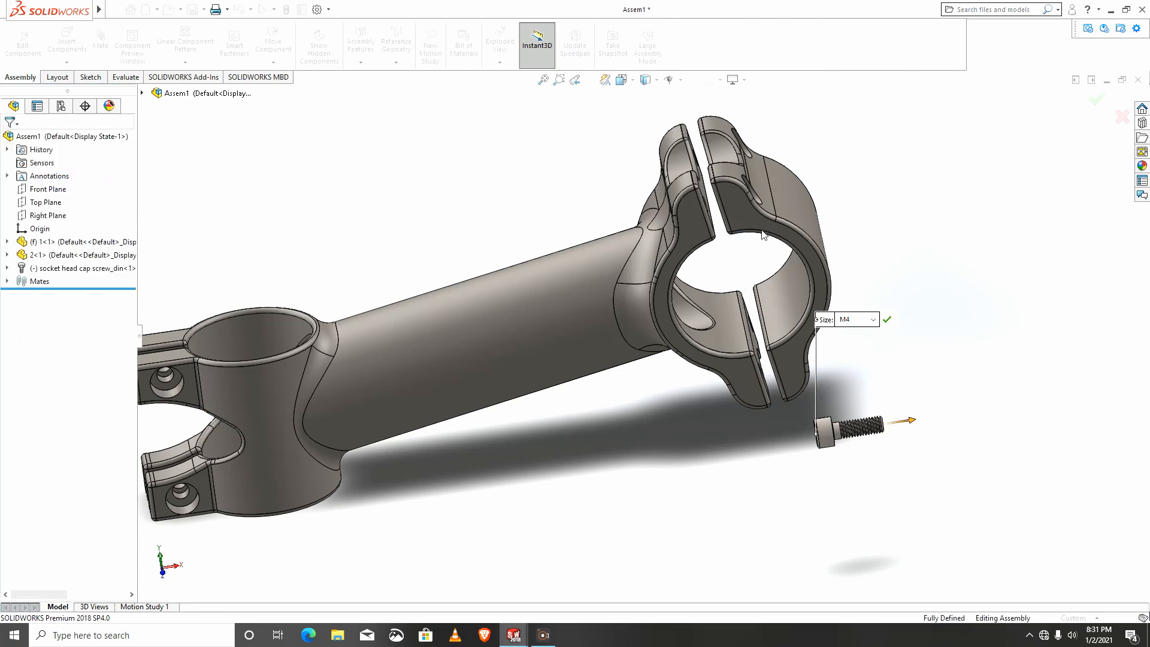
# Place copies of the M4 socket head screw in the two upper counterbored holes of the clamp
pyautogui.scroll(-3, 774, 236)
pyautogui.moveTo(773, 236); pyautogui.dragTo(750, 239, button='middle')
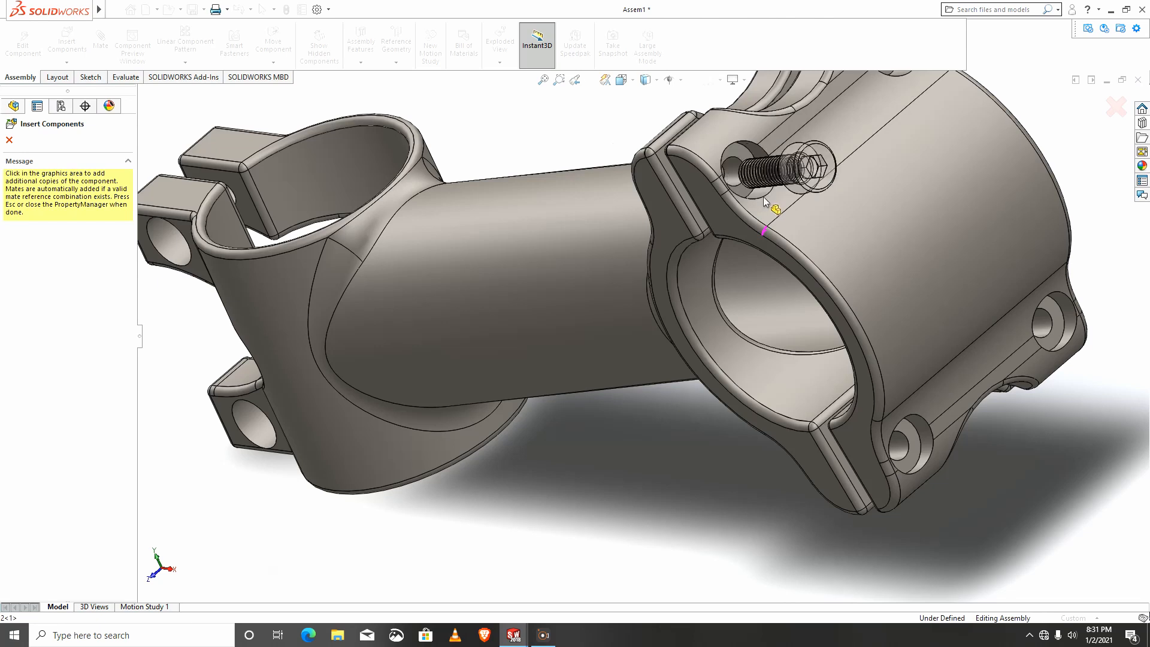
pyautogui.scroll(-5, 738, 181)
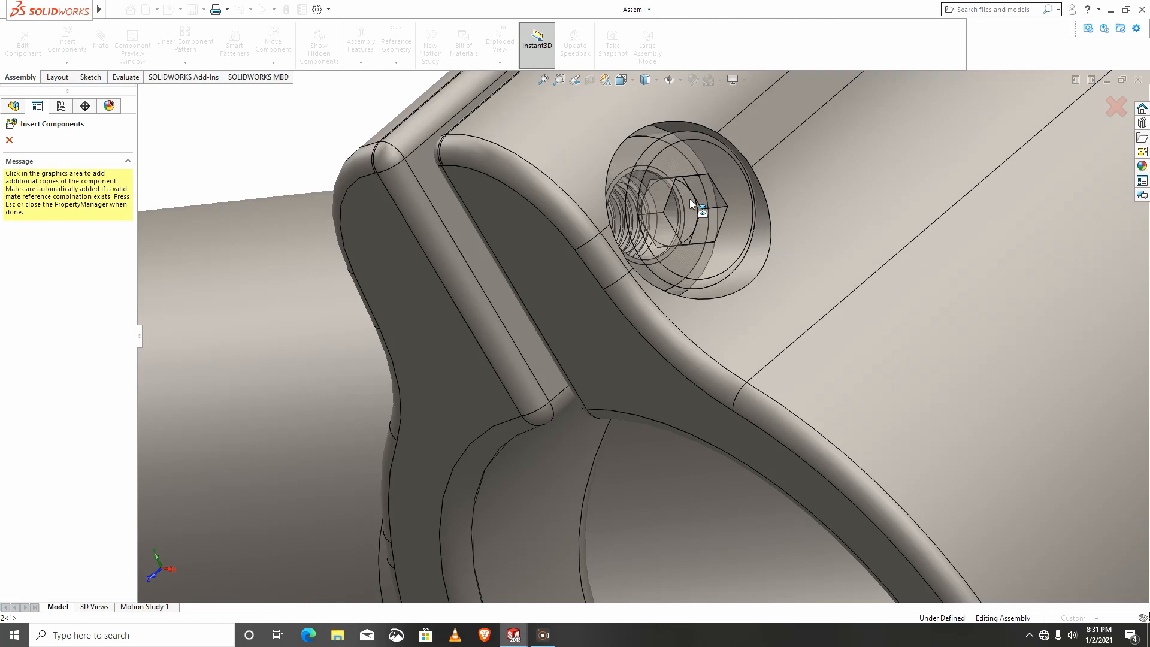
pyautogui.scroll(5, 737, 251)
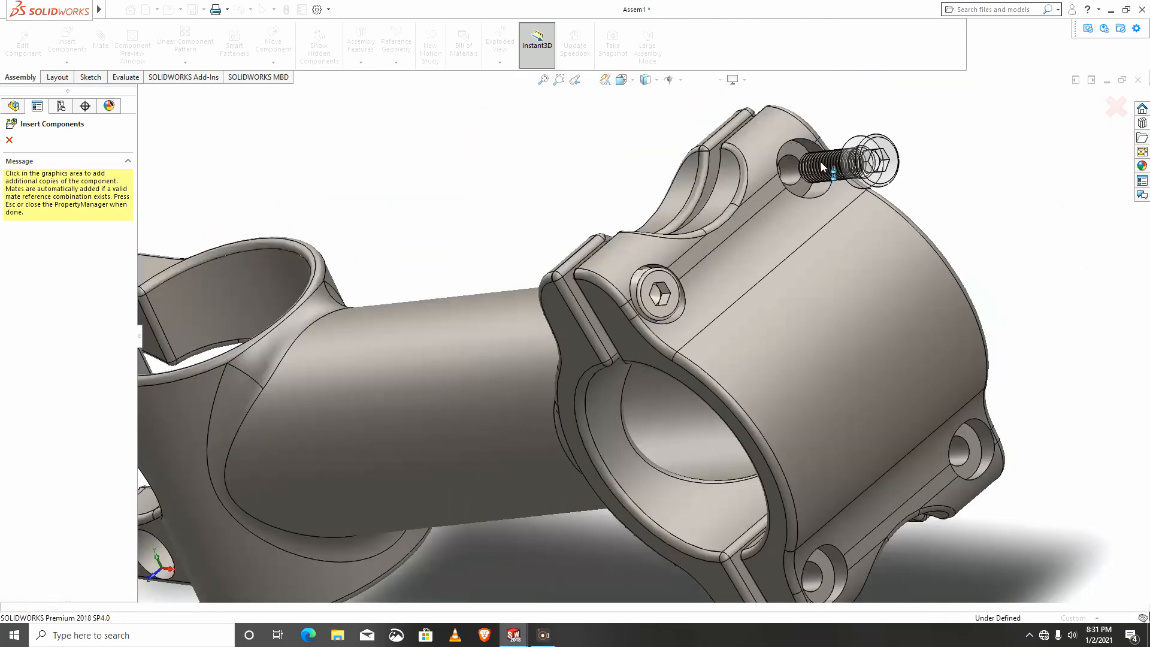
pyautogui.scroll(-6, 778, 174)
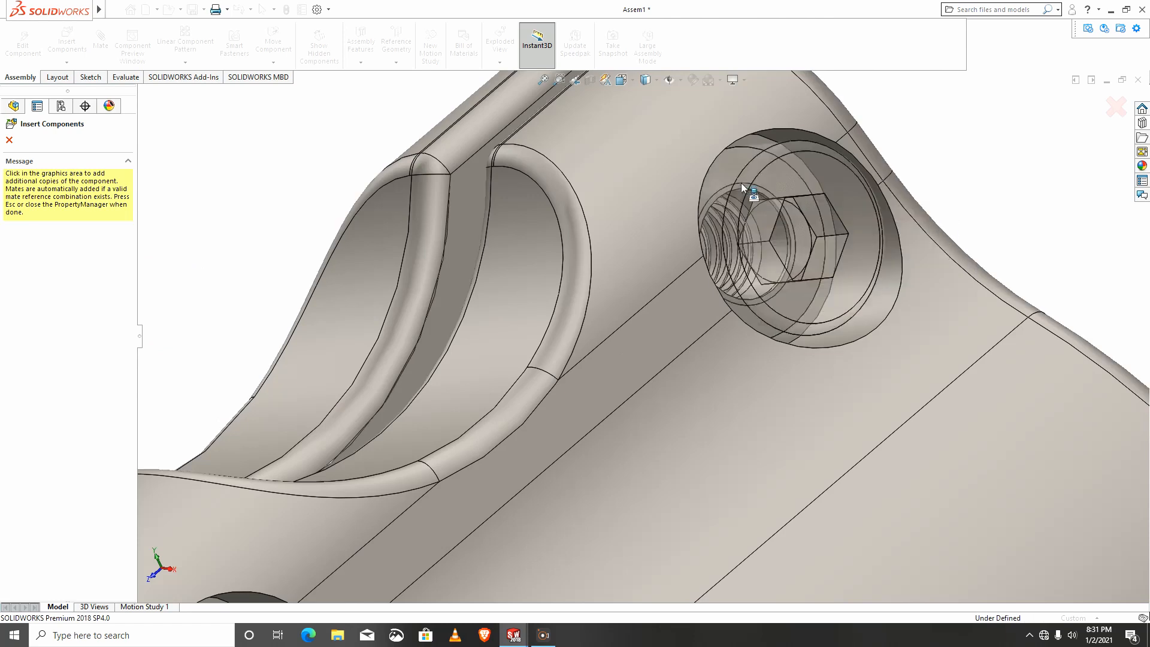
pyautogui.click(739, 178)
pyautogui.scroll(4, 710, 371)
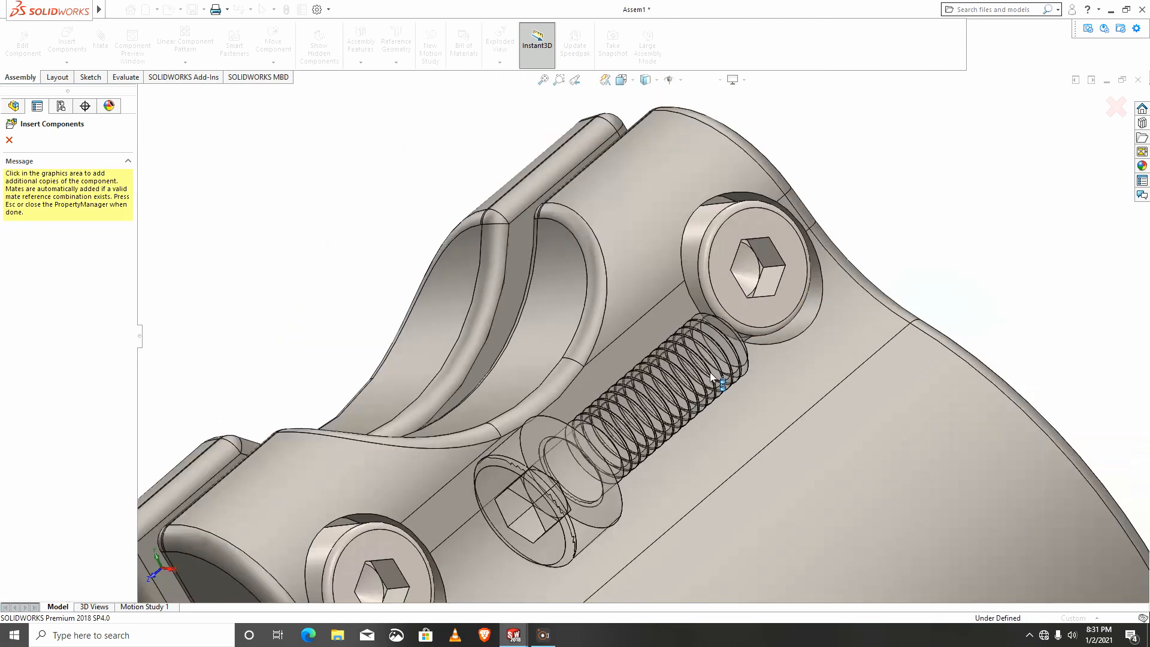
# Place copies of the M4 socket head screw in the two lower counterbored holes of the clamp
pyautogui.scroll(5, 689, 439)
pyautogui.scroll(-7, 667, 393)
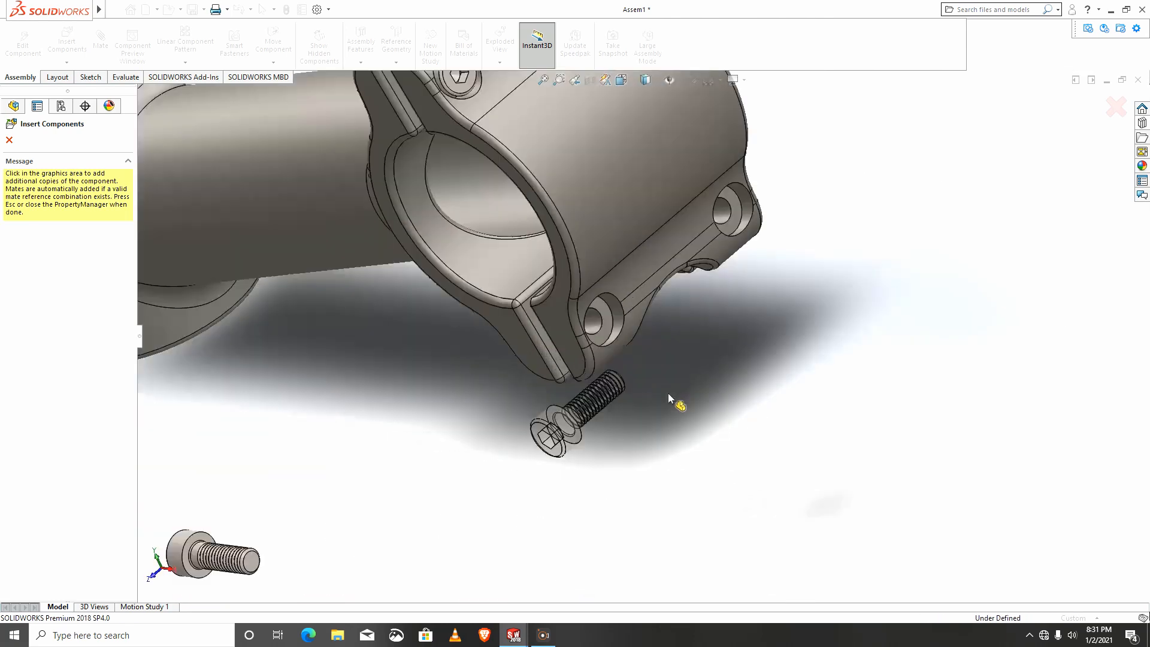
pyautogui.click(608, 324)
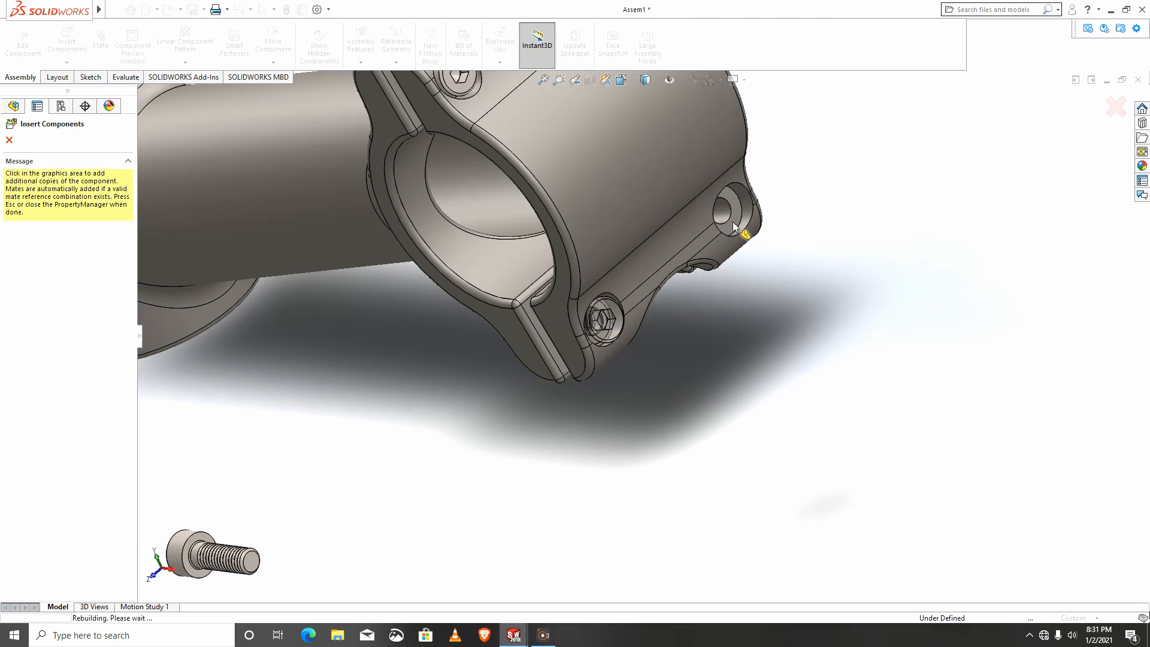
pyautogui.scroll(6, 605, 319)
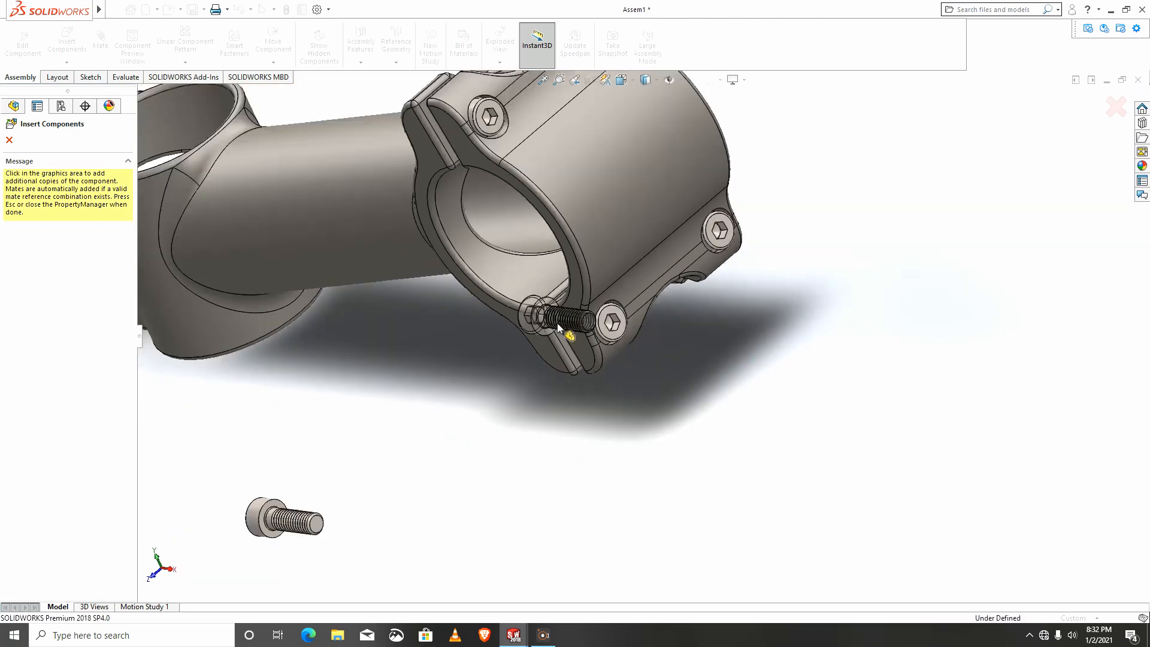
# Place M4 socket head screw copies in the upper and lower tab holes at the stem's split-collar end, and finish inserting
pyautogui.moveTo(423, 385); pyautogui.dragTo(455, 318, button='middle')
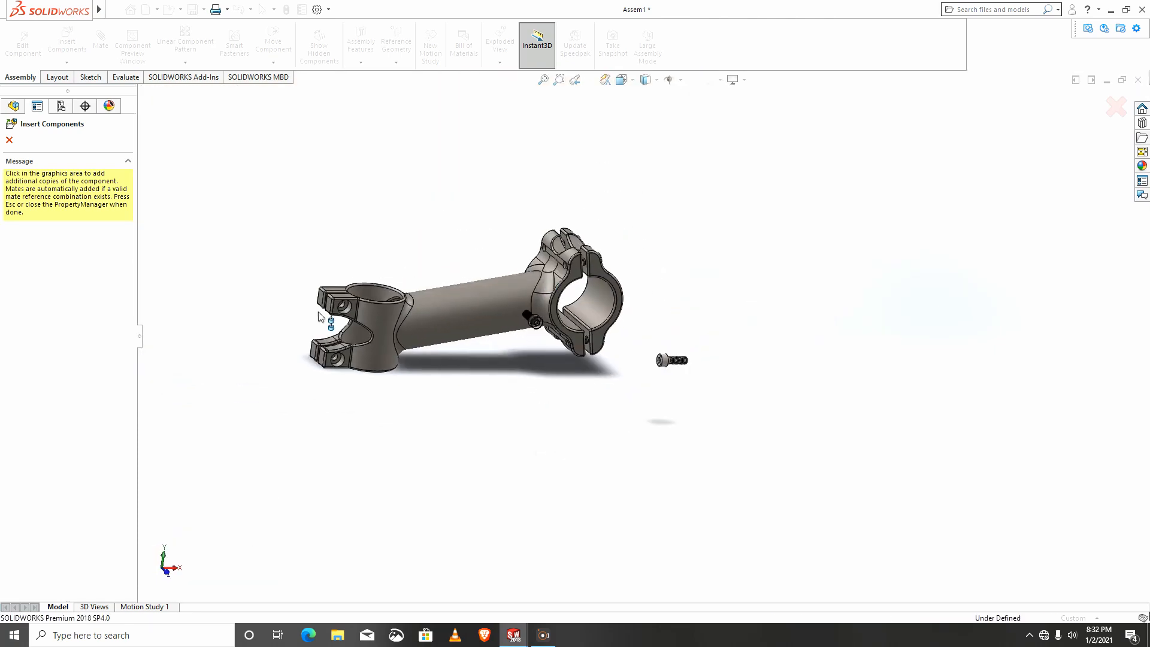
pyautogui.scroll(-8, 413, 327)
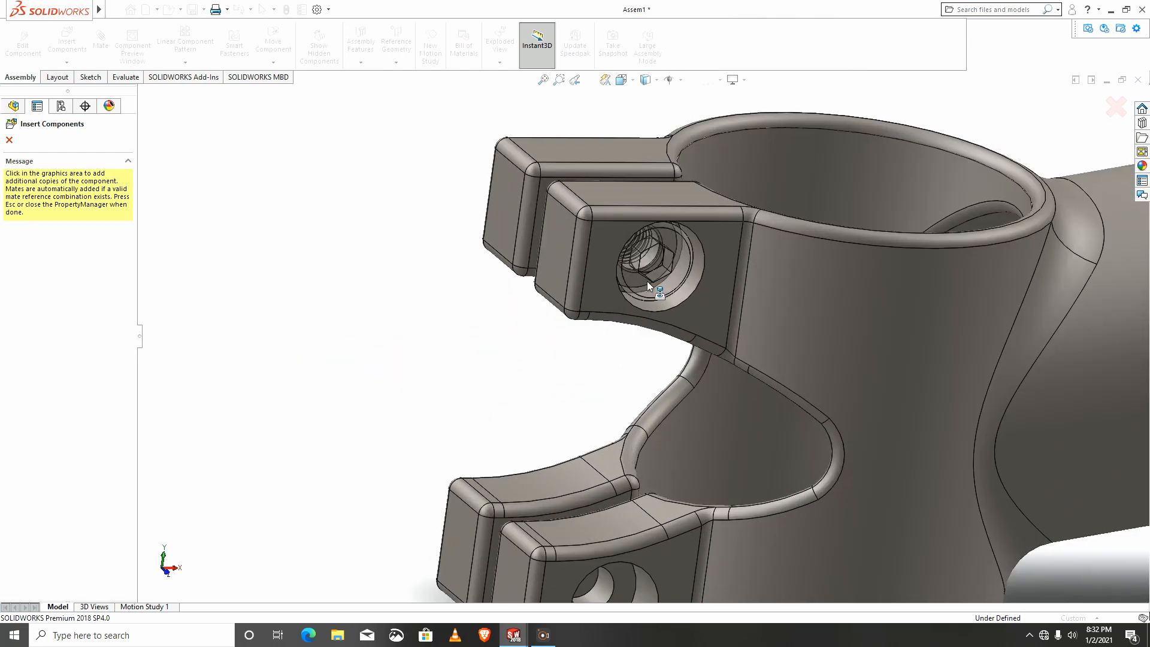
pyautogui.click(648, 281)
pyautogui.scroll(3, 617, 512)
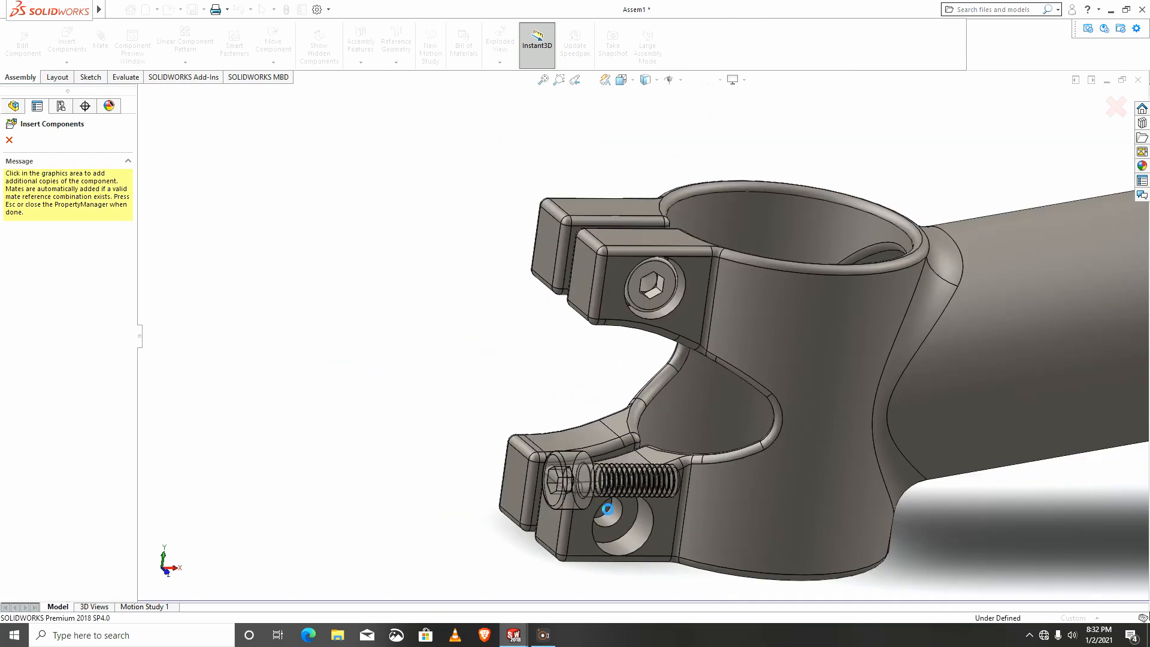
pyautogui.scroll(-4, 620, 512)
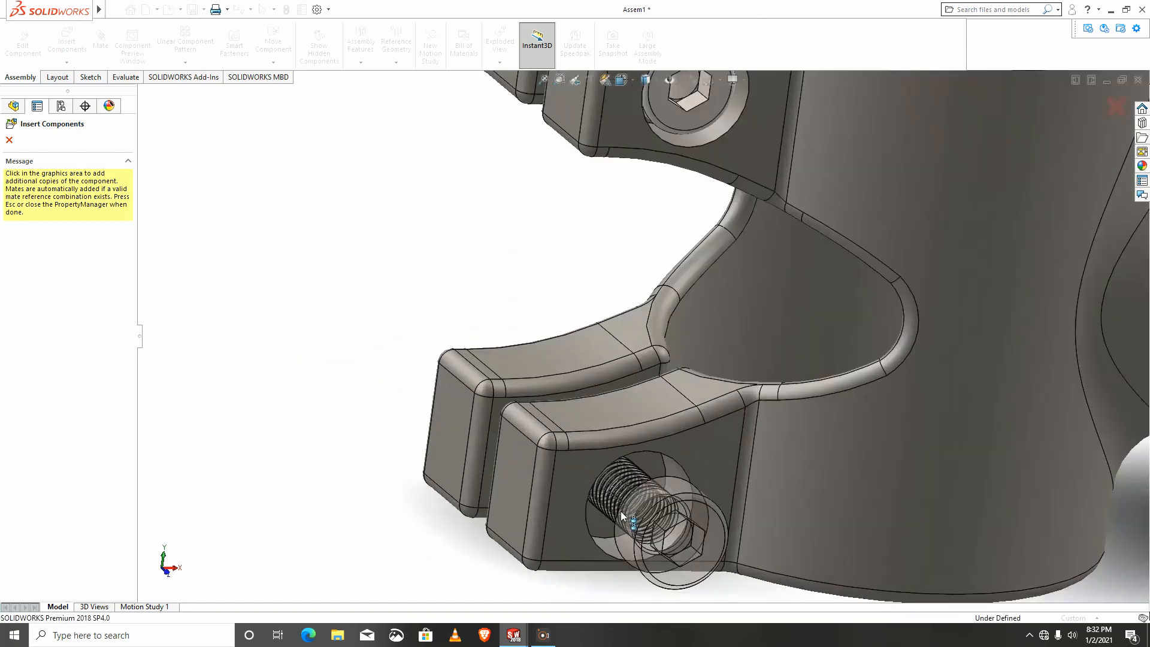
pyautogui.click(634, 455)
pyautogui.scroll(5, 718, 420)
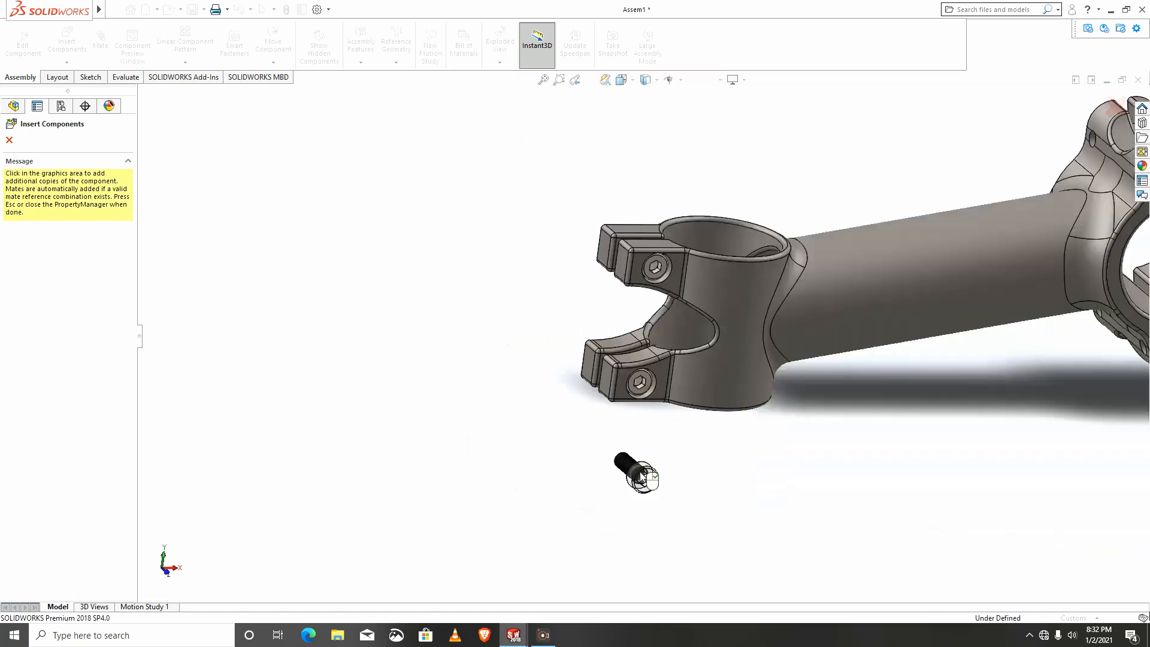
pyautogui.scroll(3, 863, 368)
pyautogui.press('Escape')
pyautogui.scroll(-4, 862, 368)
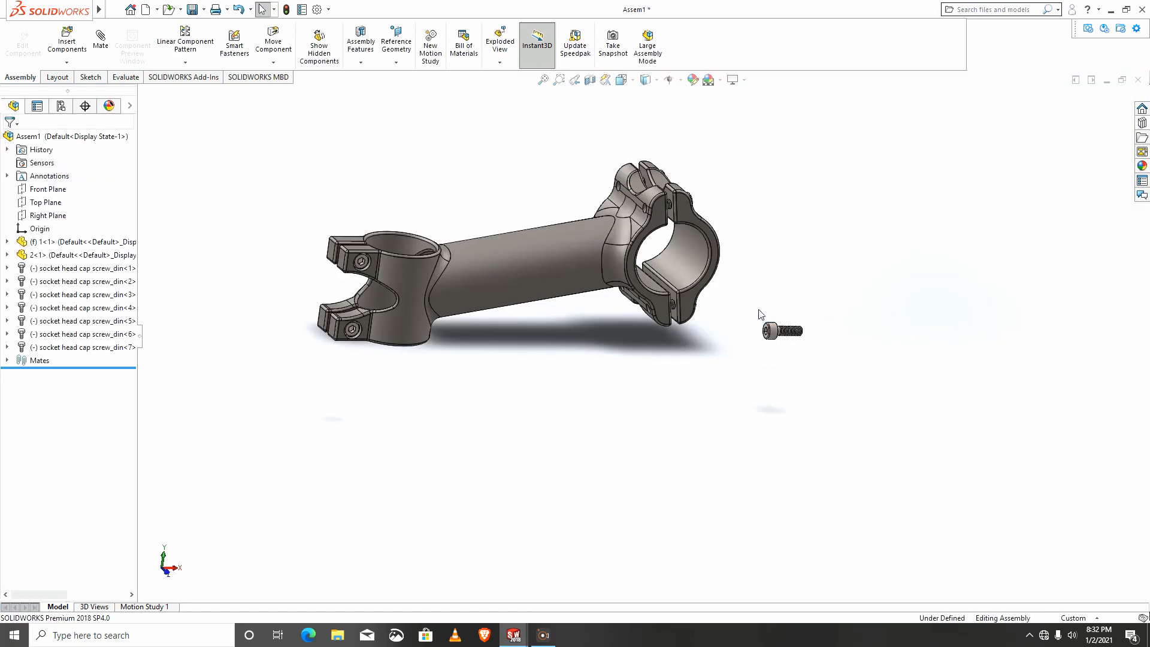
# Delete the loose socket head cap screw lying beside the clamp from the assembly
pyautogui.moveTo(757, 309); pyautogui.dragTo(869, 370)
pyautogui.press('Delete')
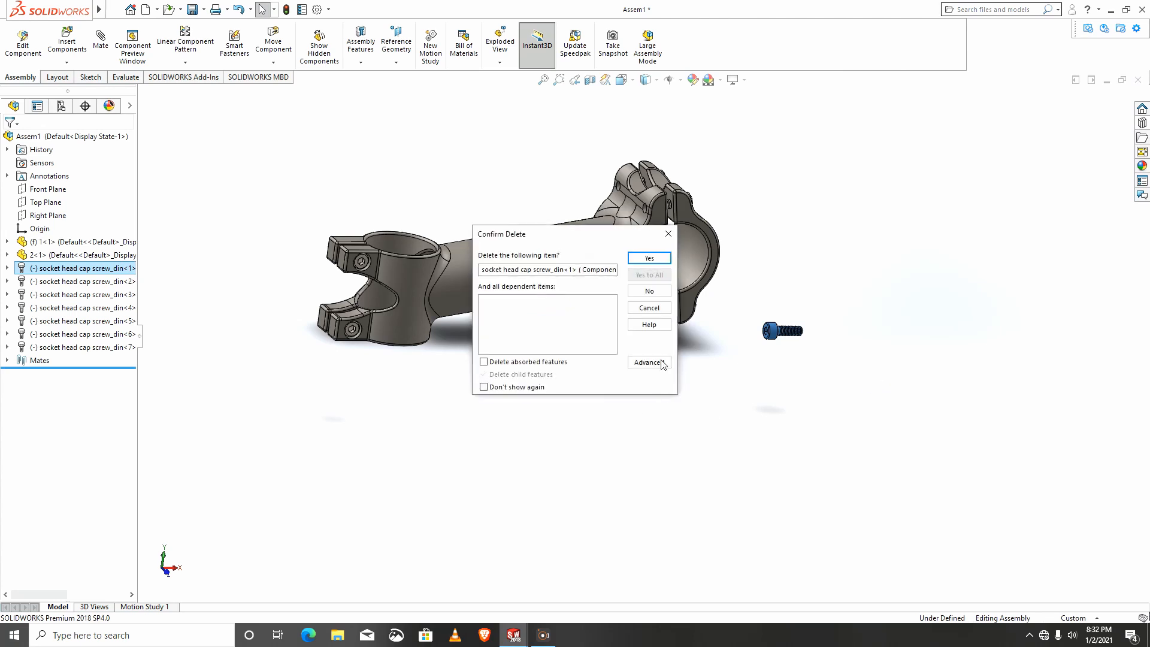
pyautogui.click(649, 258)
# Change the assembly's display style to shaded without edges
pyautogui.moveTo(552, 329); pyautogui.dragTo(520, 371, button='middle')
pyautogui.scroll(-3, 525, 330)
pyautogui.moveTo(459, 308); pyautogui.dragTo(436, 264, button='middle')
pyautogui.scroll(3, 653, 239)
pyautogui.moveTo(654, 239); pyautogui.dragTo(625, 349, button='middle')
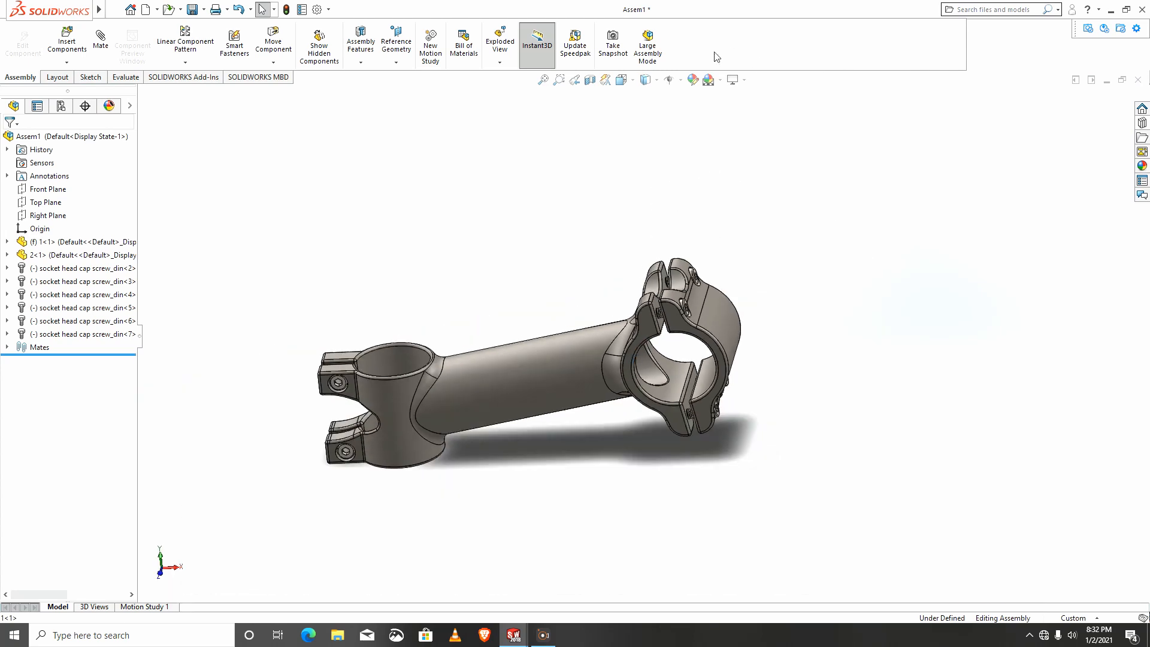
pyautogui.click(656, 81)
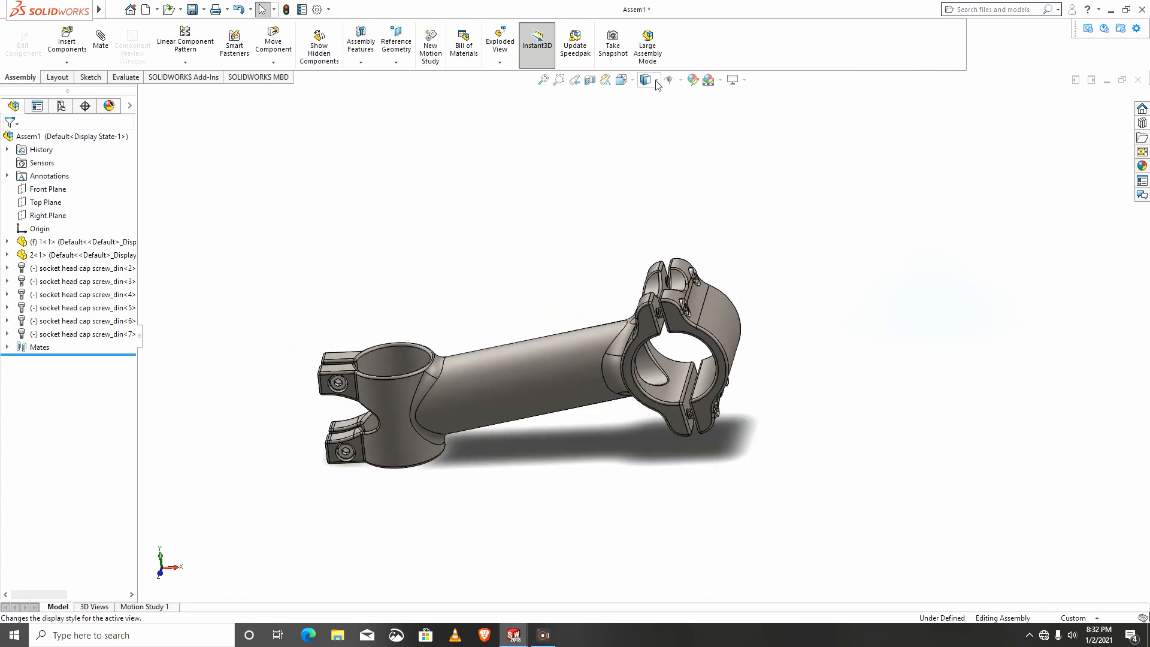
pyautogui.click(656, 81)
pyautogui.click(652, 119)
# Examine the assembled stem, clamp and fitted screws from several angles
pyautogui.moveTo(655, 311)
pyautogui.mouseDown(button='middle')
pyautogui.moveTo(495, 434)
pyautogui.moveTo(509, 455)
pyautogui.moveTo(539, 419)
pyautogui.mouseUp(button='middle')
pyautogui.scroll(-3, 576, 396)
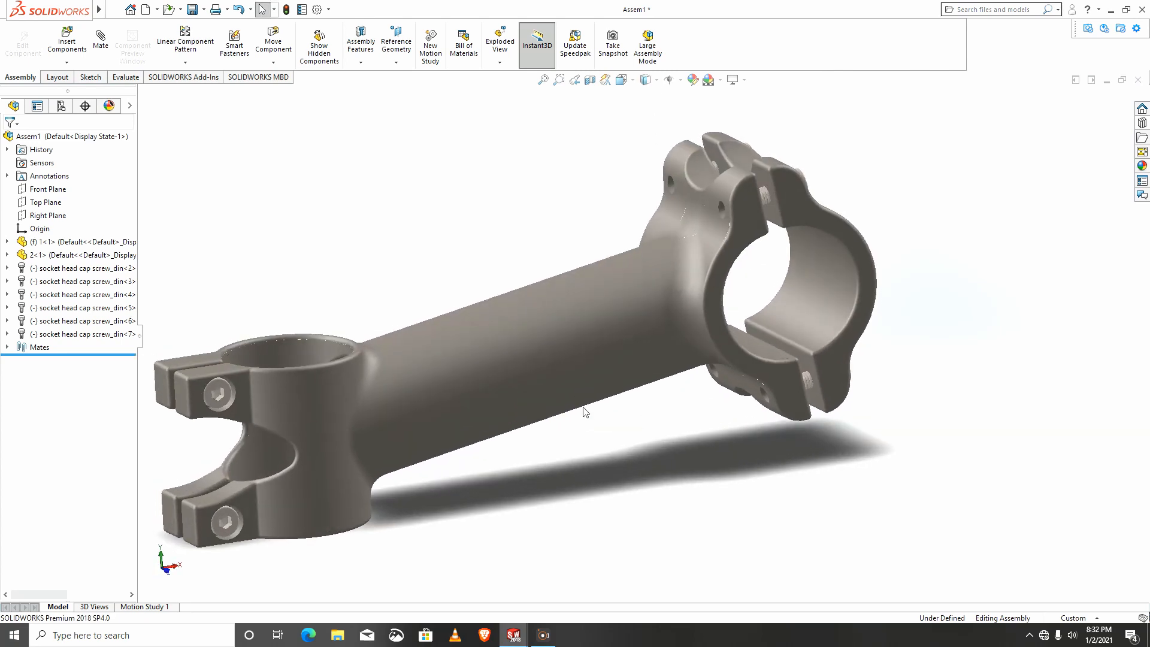
pyautogui.scroll(3, 580, 409)
pyautogui.moveTo(512, 460); pyautogui.dragTo(465, 462, button='middle')
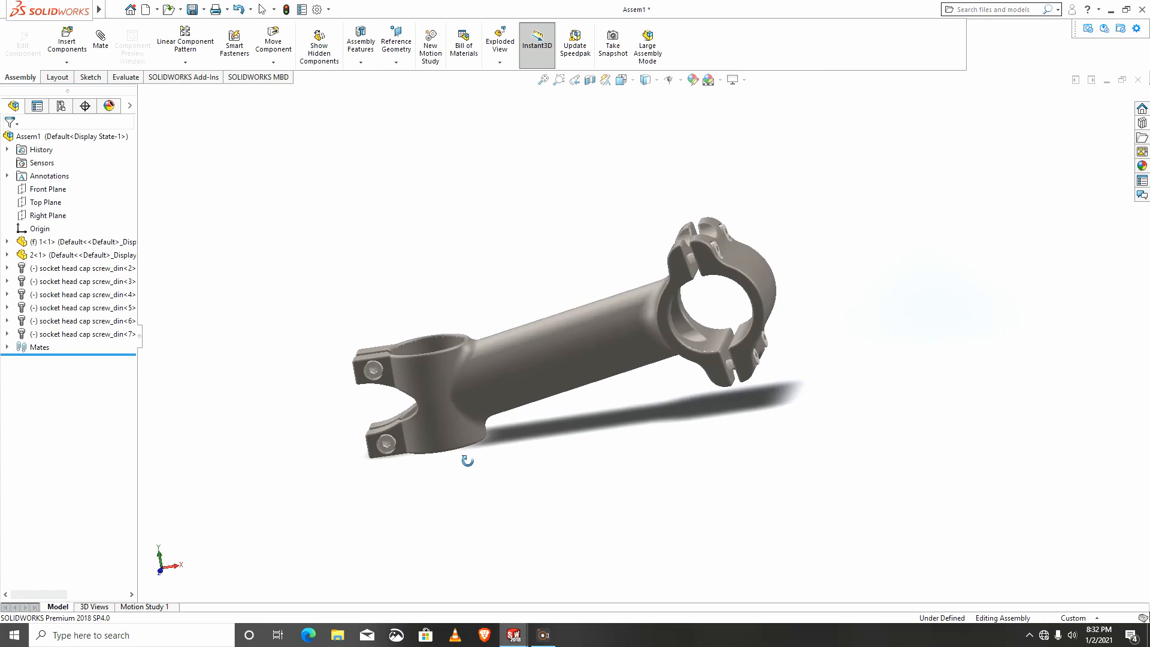
pyautogui.scroll(-3, 527, 374)
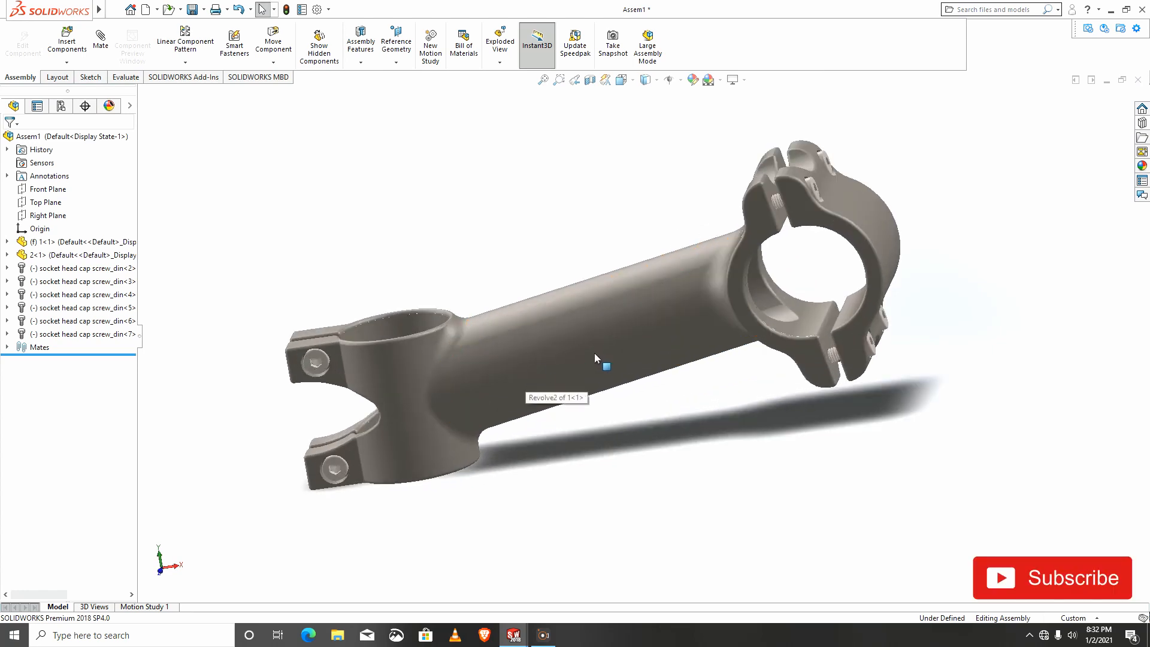
pyautogui.moveTo(594, 353); pyautogui.dragTo(527, 361, button='middle')
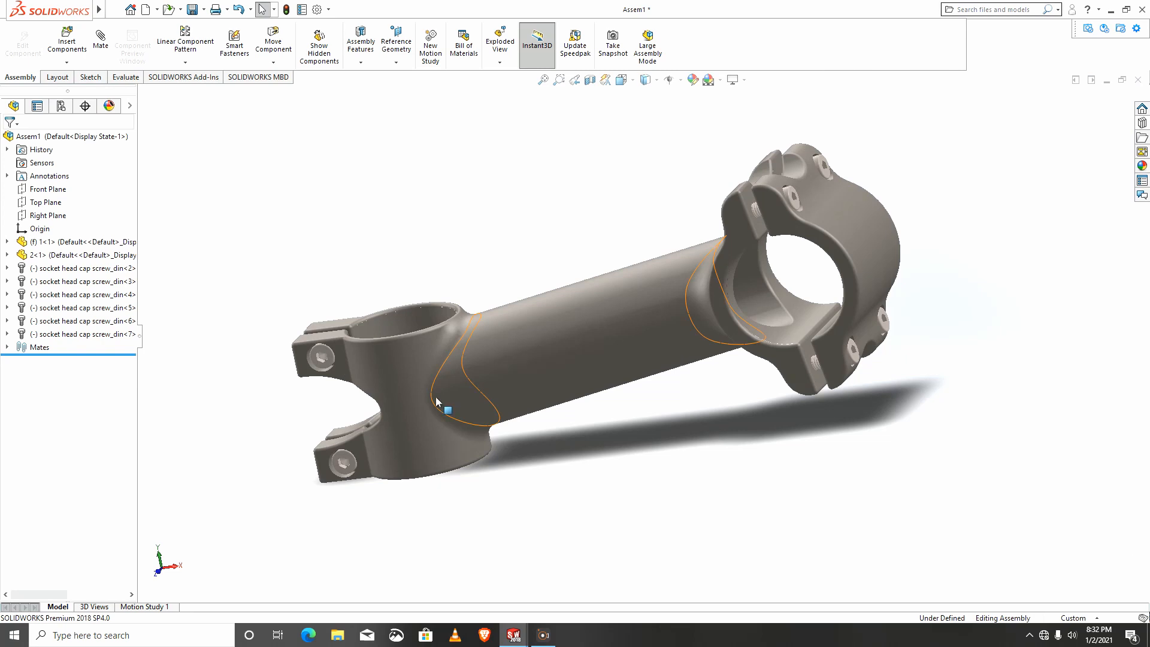
pyautogui.moveTo(458, 506); pyautogui.dragTo(543, 434, button='middle')
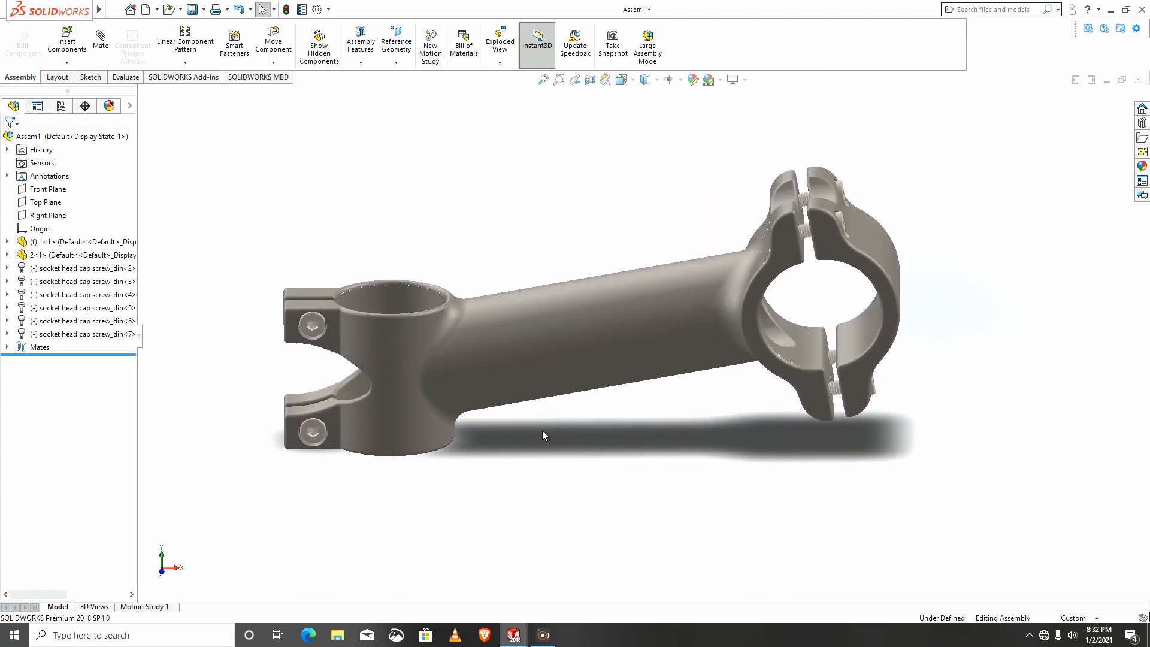